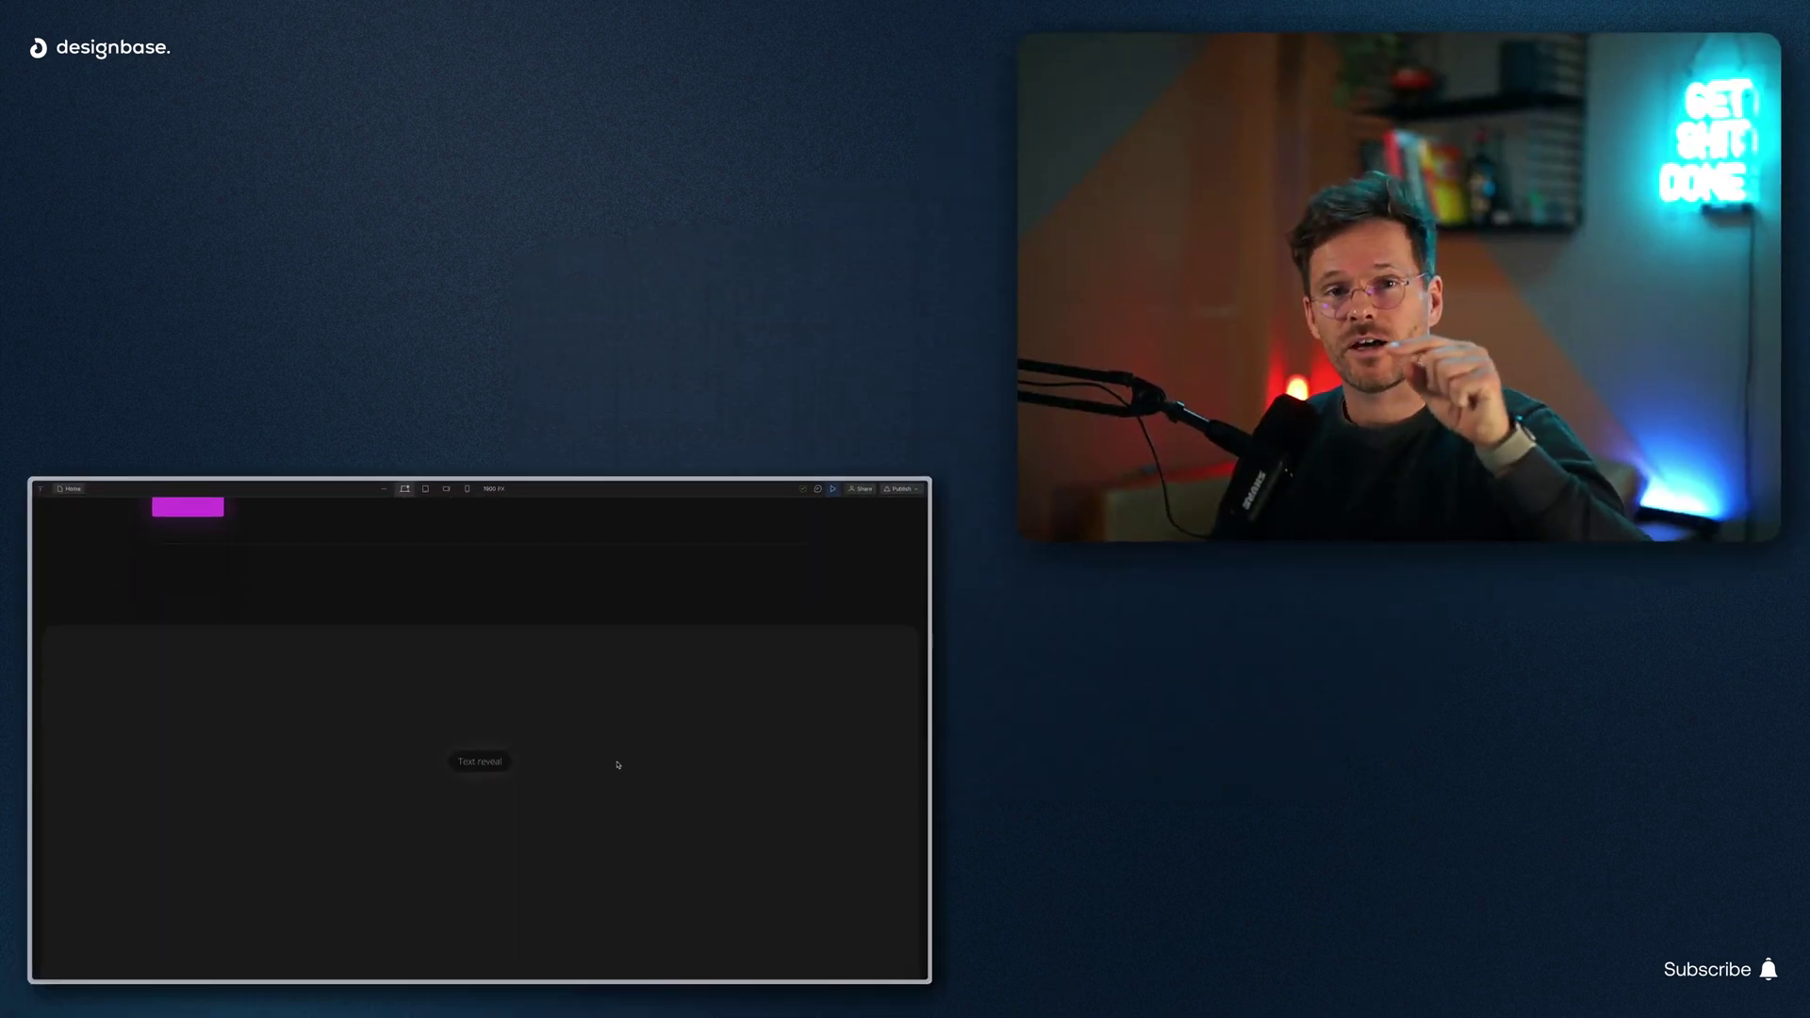
Step: Scroll down the Home page and briefly highlight the word Target in its card
{"action": "scroll", "coordinate": [618, 764], "scroll_direction": "down", "scroll_amount": 10}
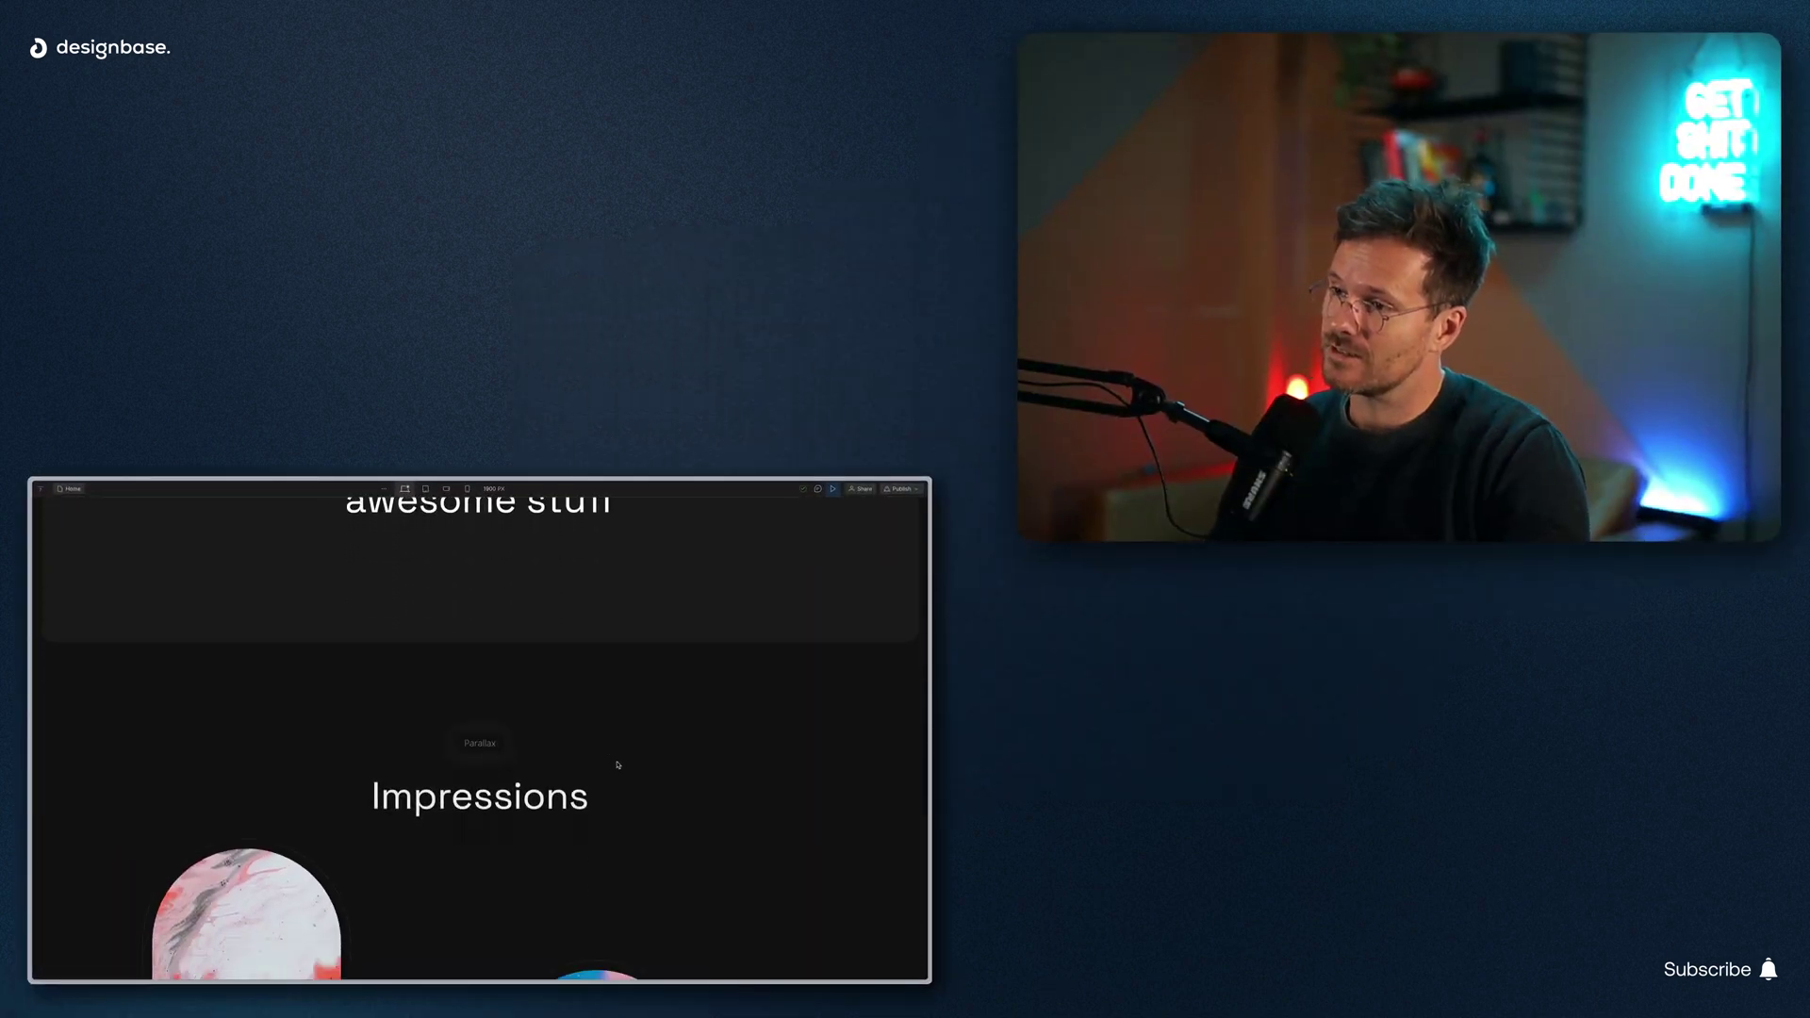
{"action": "scroll", "coordinate": [617, 765], "scroll_direction": "down", "scroll_amount": 5}
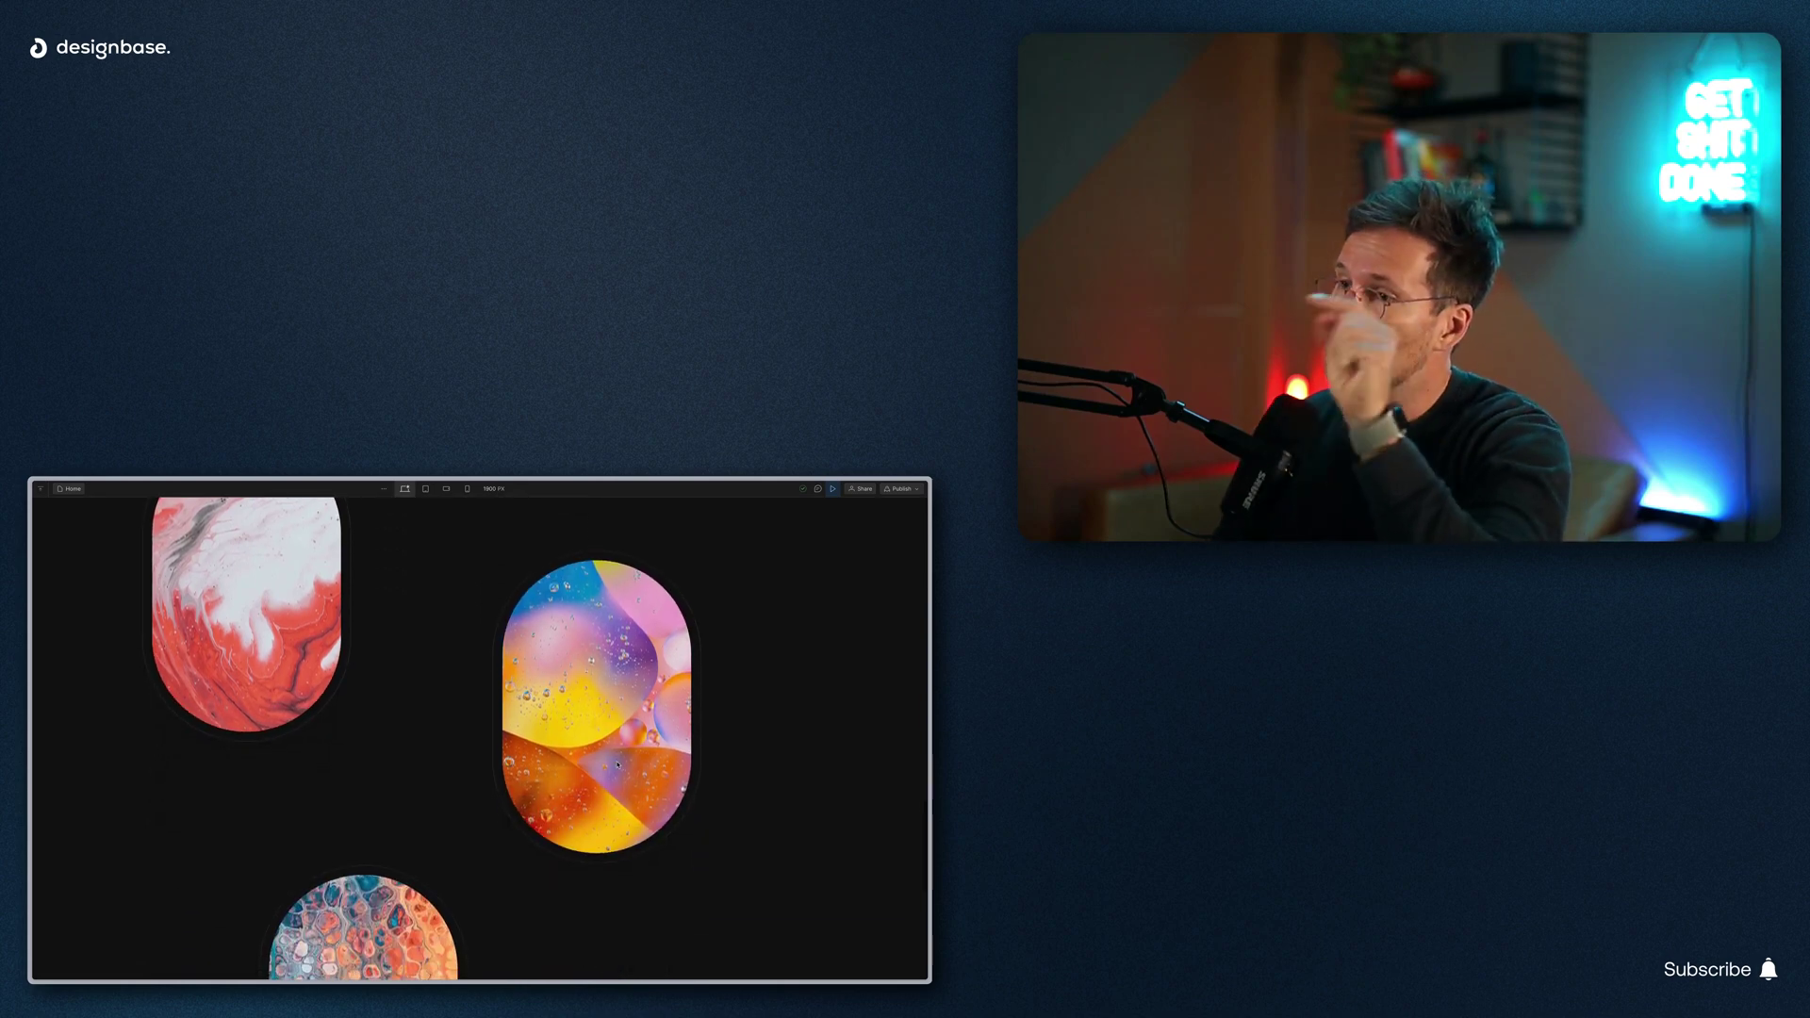
{"action": "scroll", "coordinate": [617, 764], "scroll_direction": "down", "scroll_amount": 3}
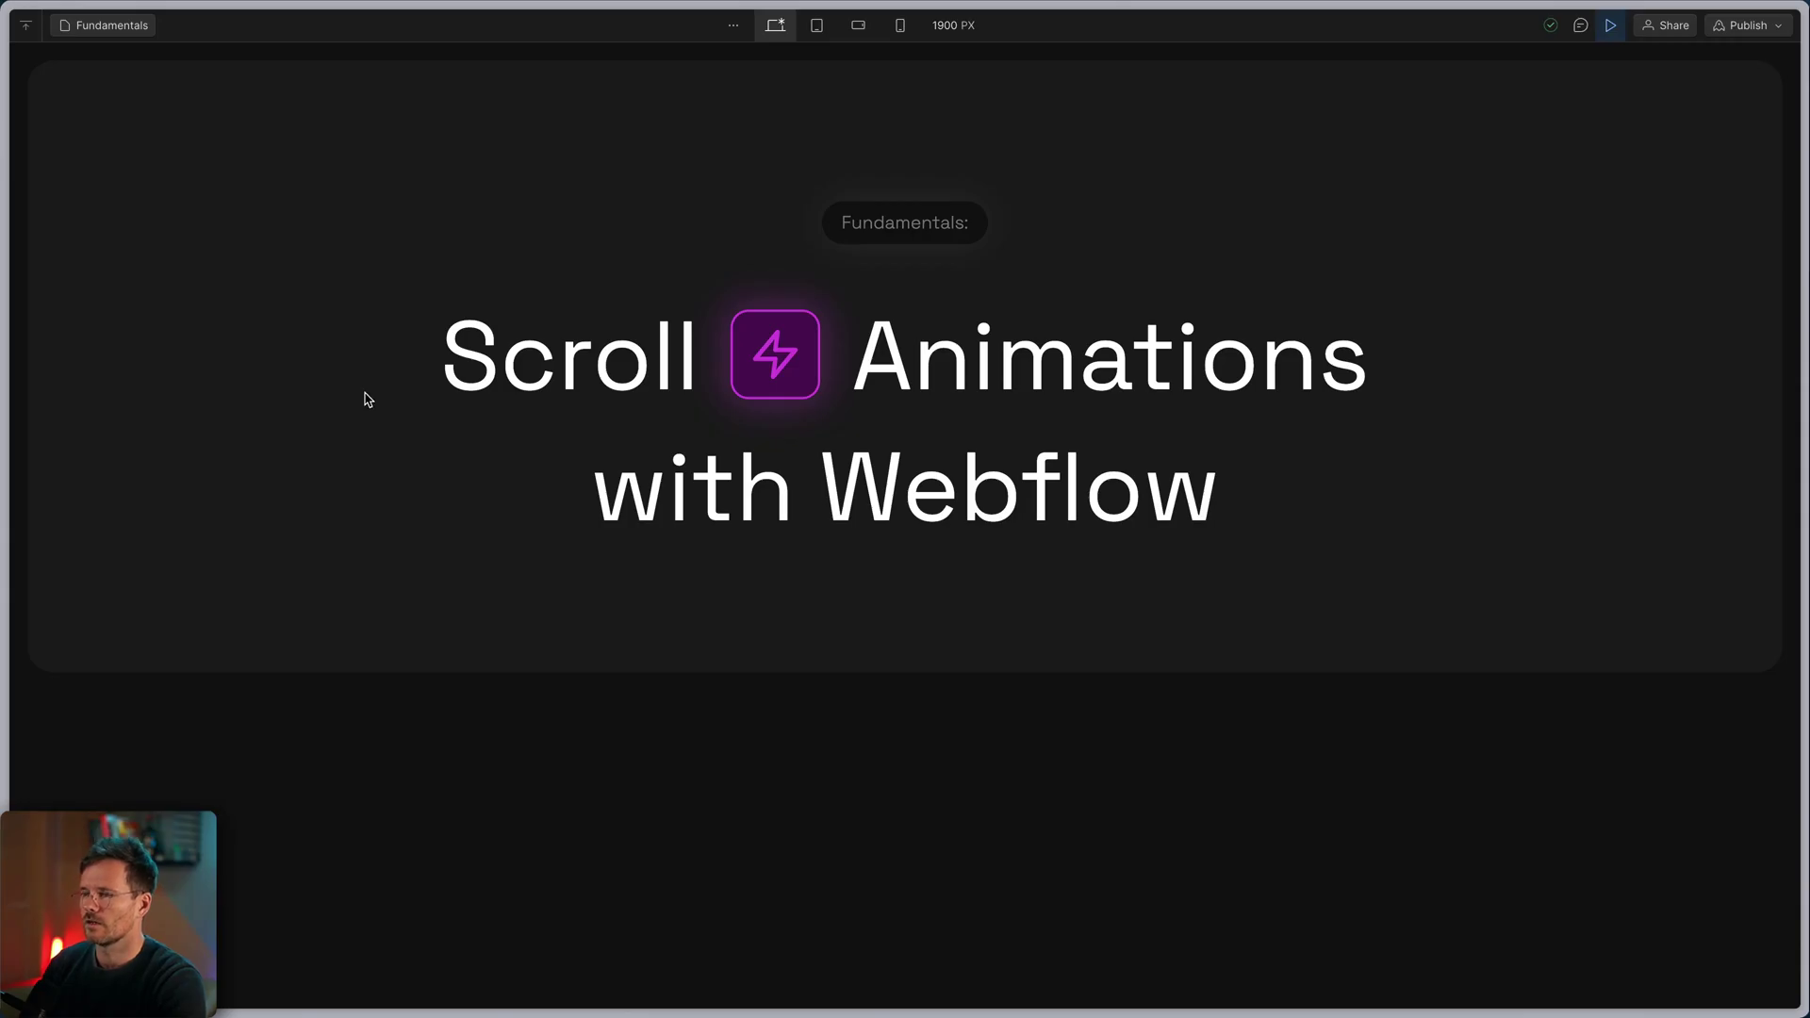
{"action": "scroll", "coordinate": [368, 400], "scroll_direction": "down", "scroll_amount": 6}
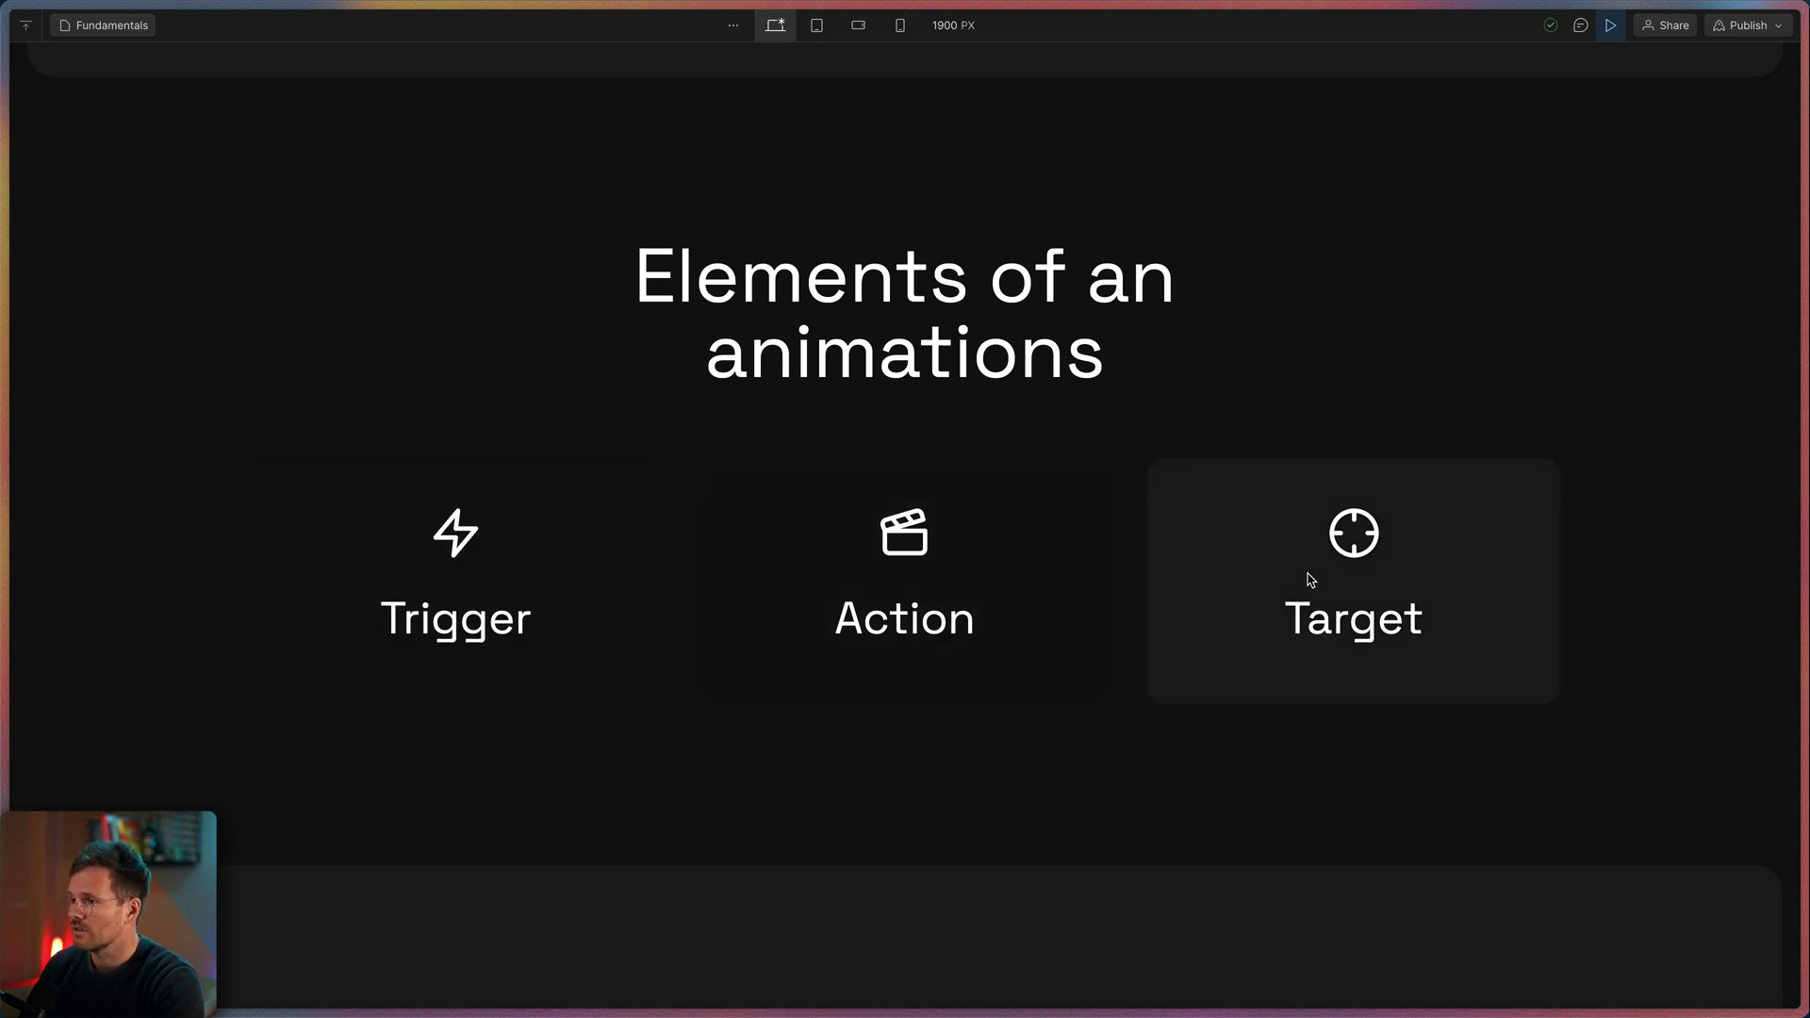
{"action": "left_click_drag", "start_coordinate": [1291, 603], "coordinate": [1426, 632]}
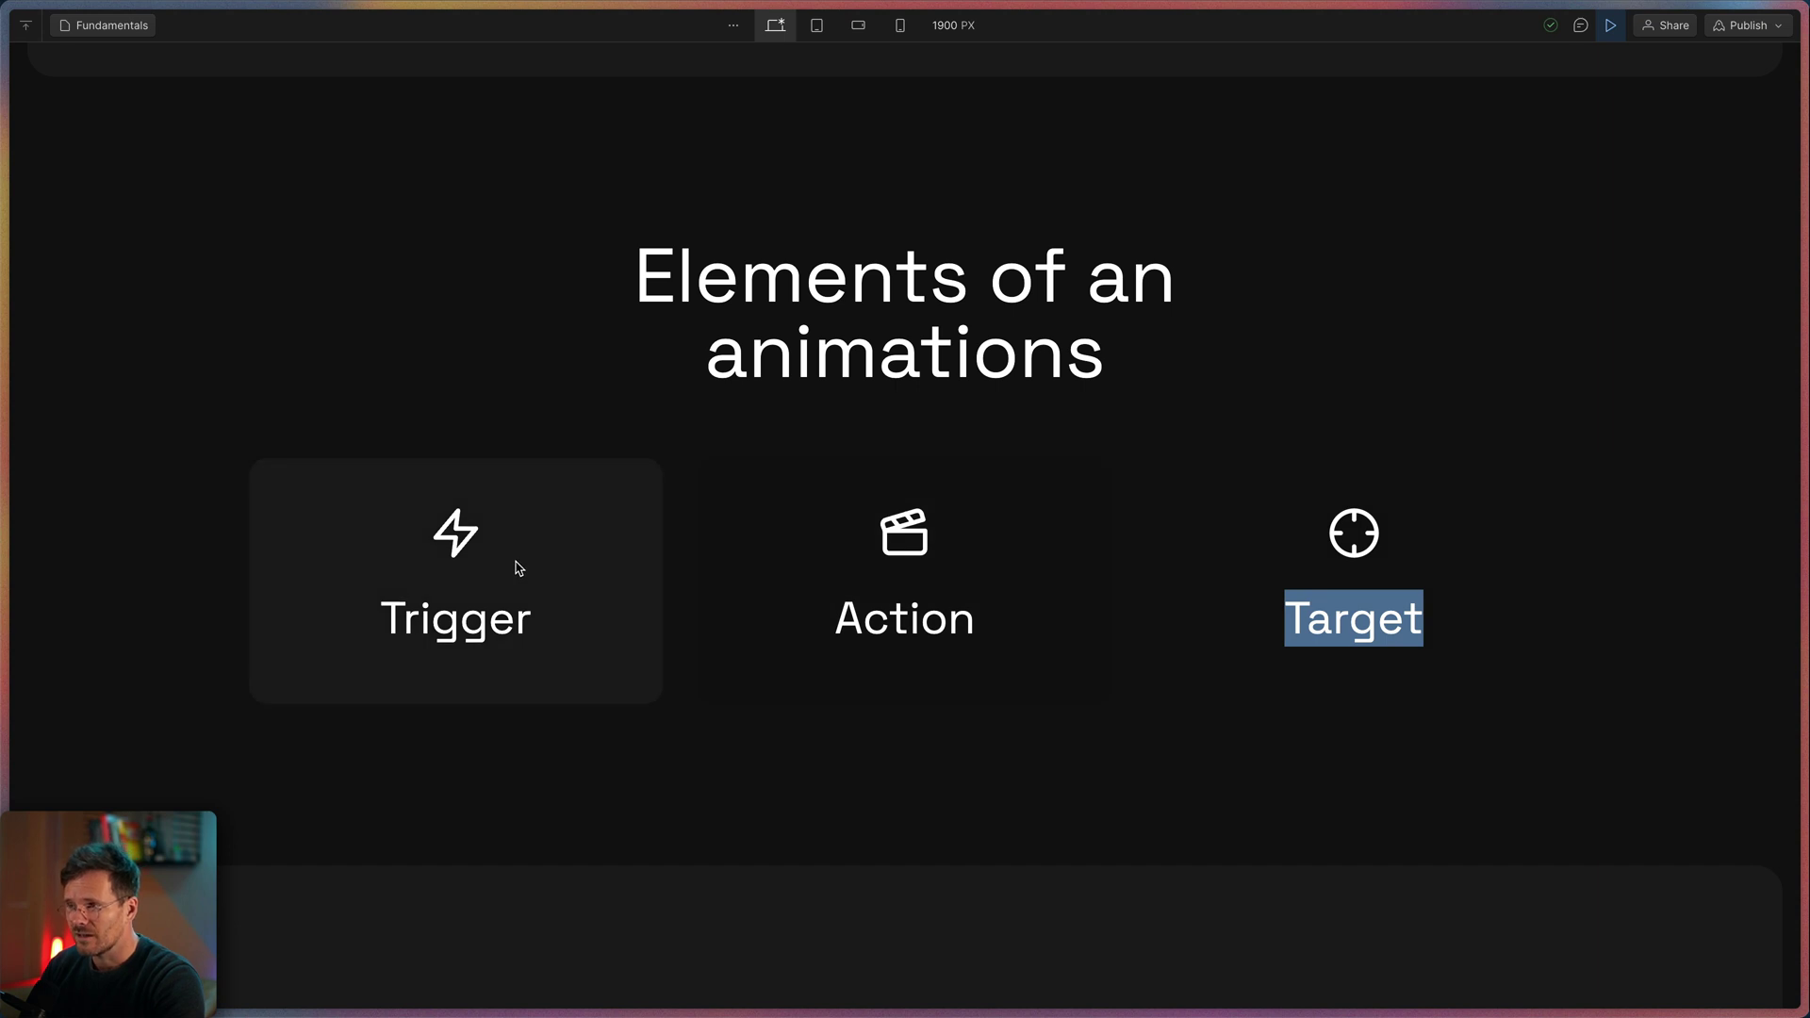
{"action": "left_click", "coordinate": [517, 567]}
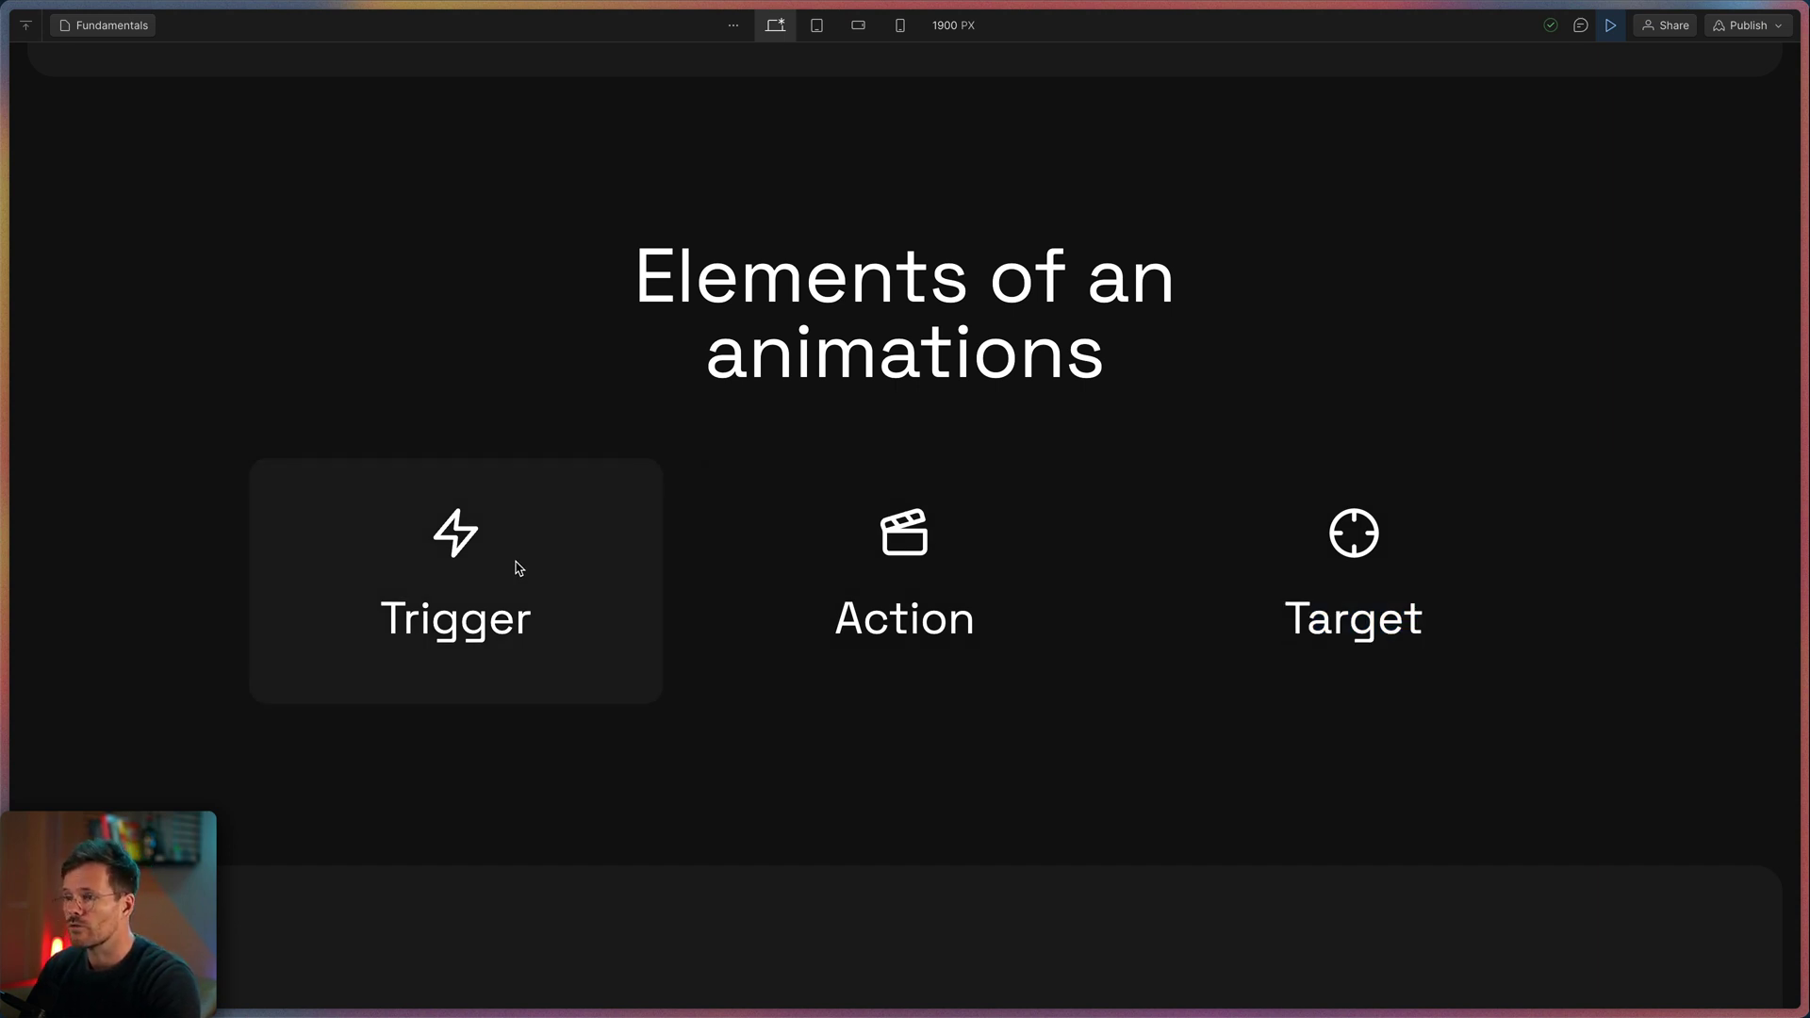
Step: Scroll through the rest of the page and back up toward the intro section
{"action": "scroll", "coordinate": [518, 566], "scroll_direction": "down", "scroll_amount": 10}
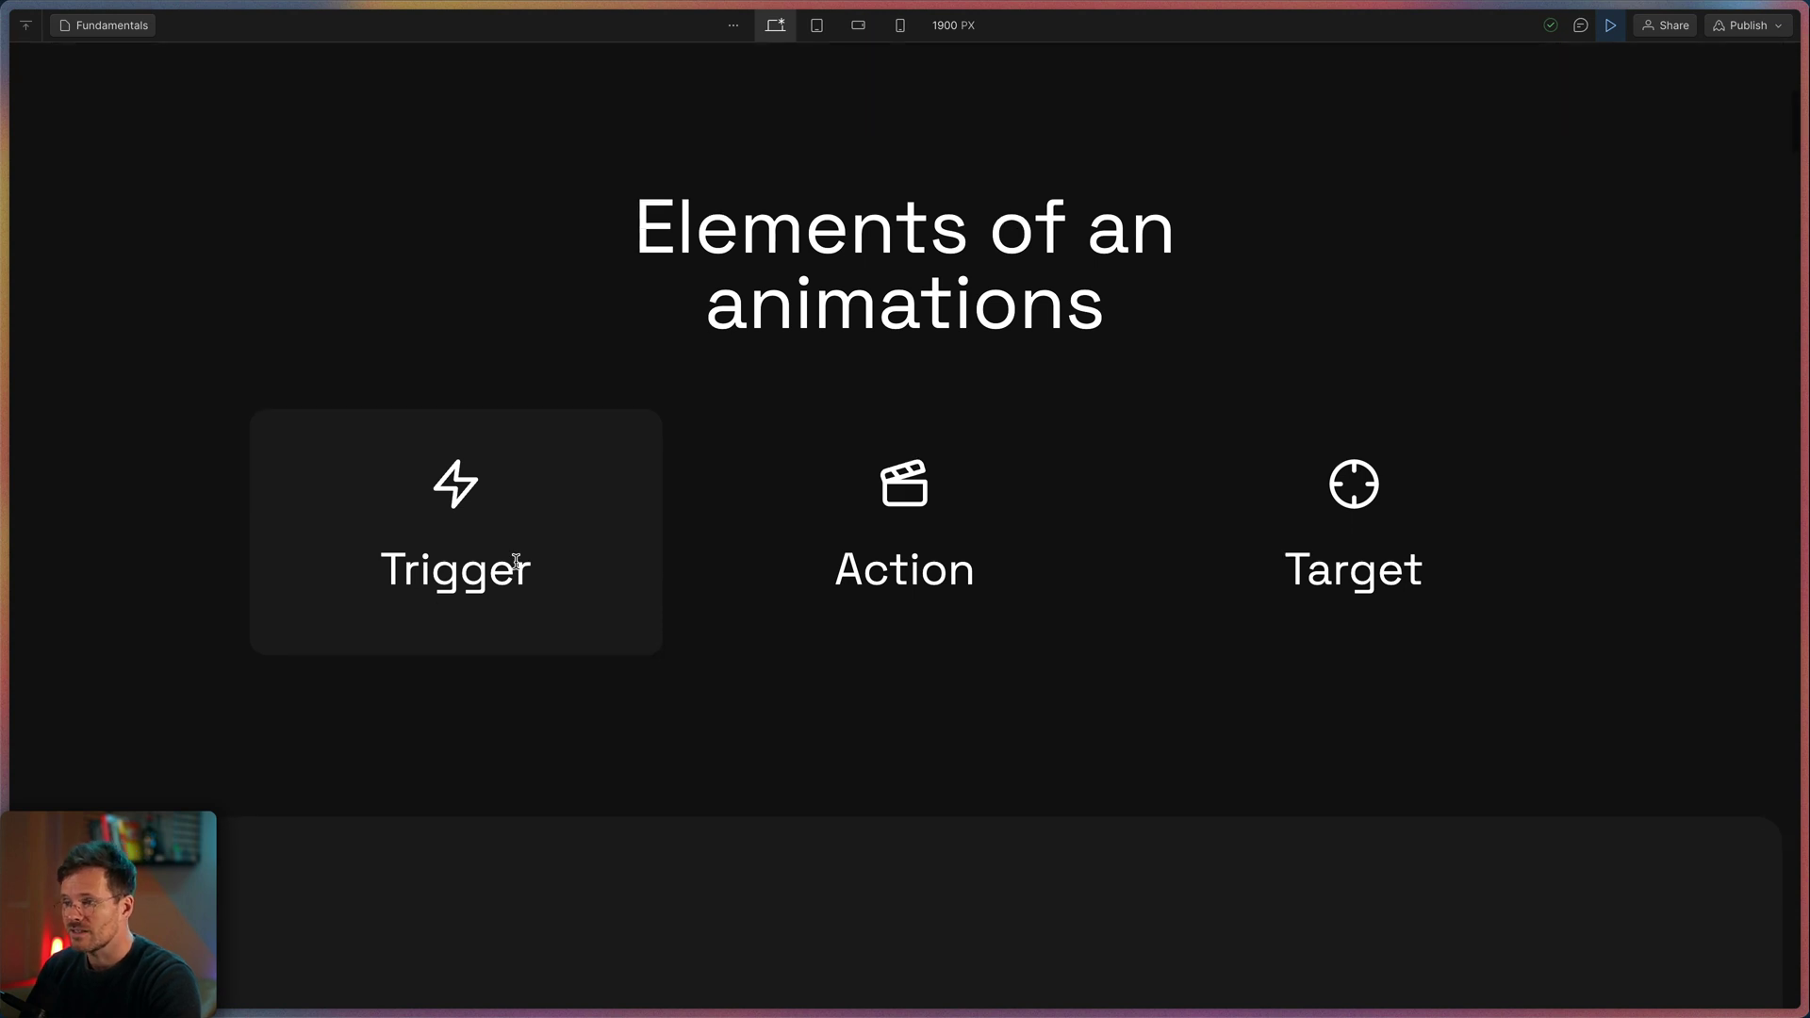
{"action": "scroll", "coordinate": [517, 567], "scroll_direction": "down", "scroll_amount": 6}
{"action": "scroll", "coordinate": [518, 566], "scroll_direction": "down", "scroll_amount": 10}
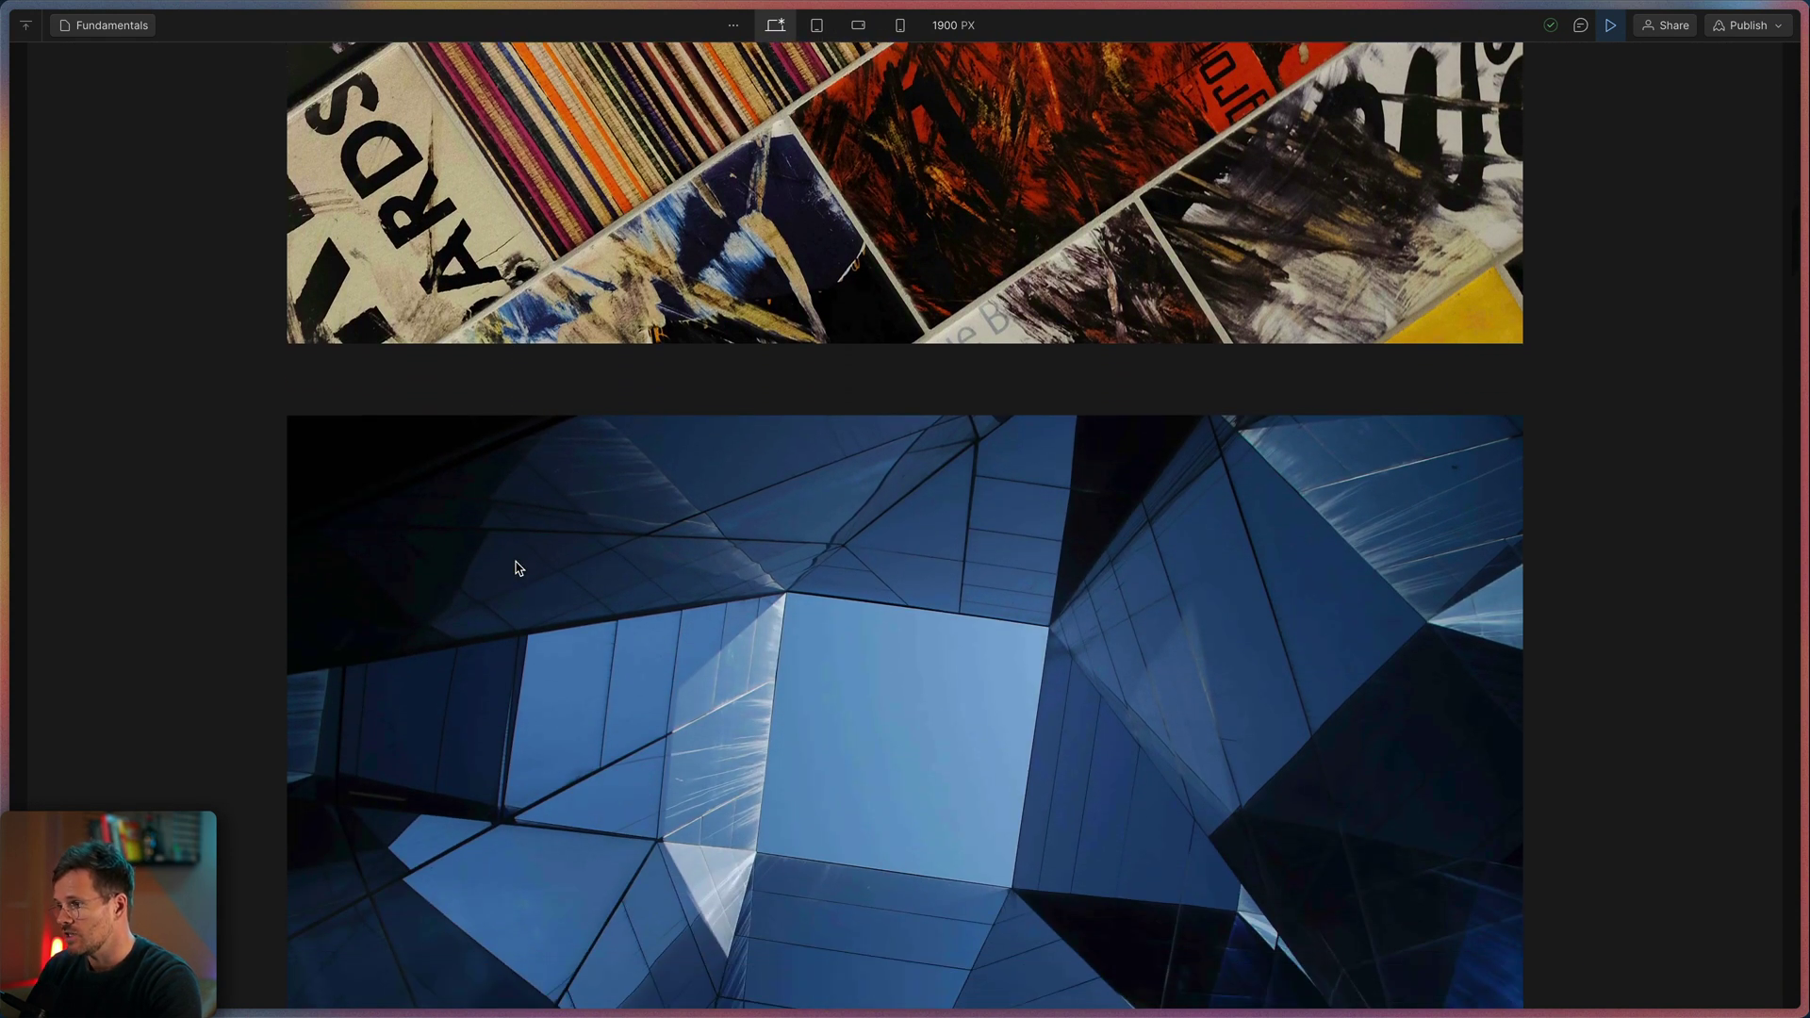
{"action": "scroll", "coordinate": [517, 566], "scroll_direction": "down", "scroll_amount": 10}
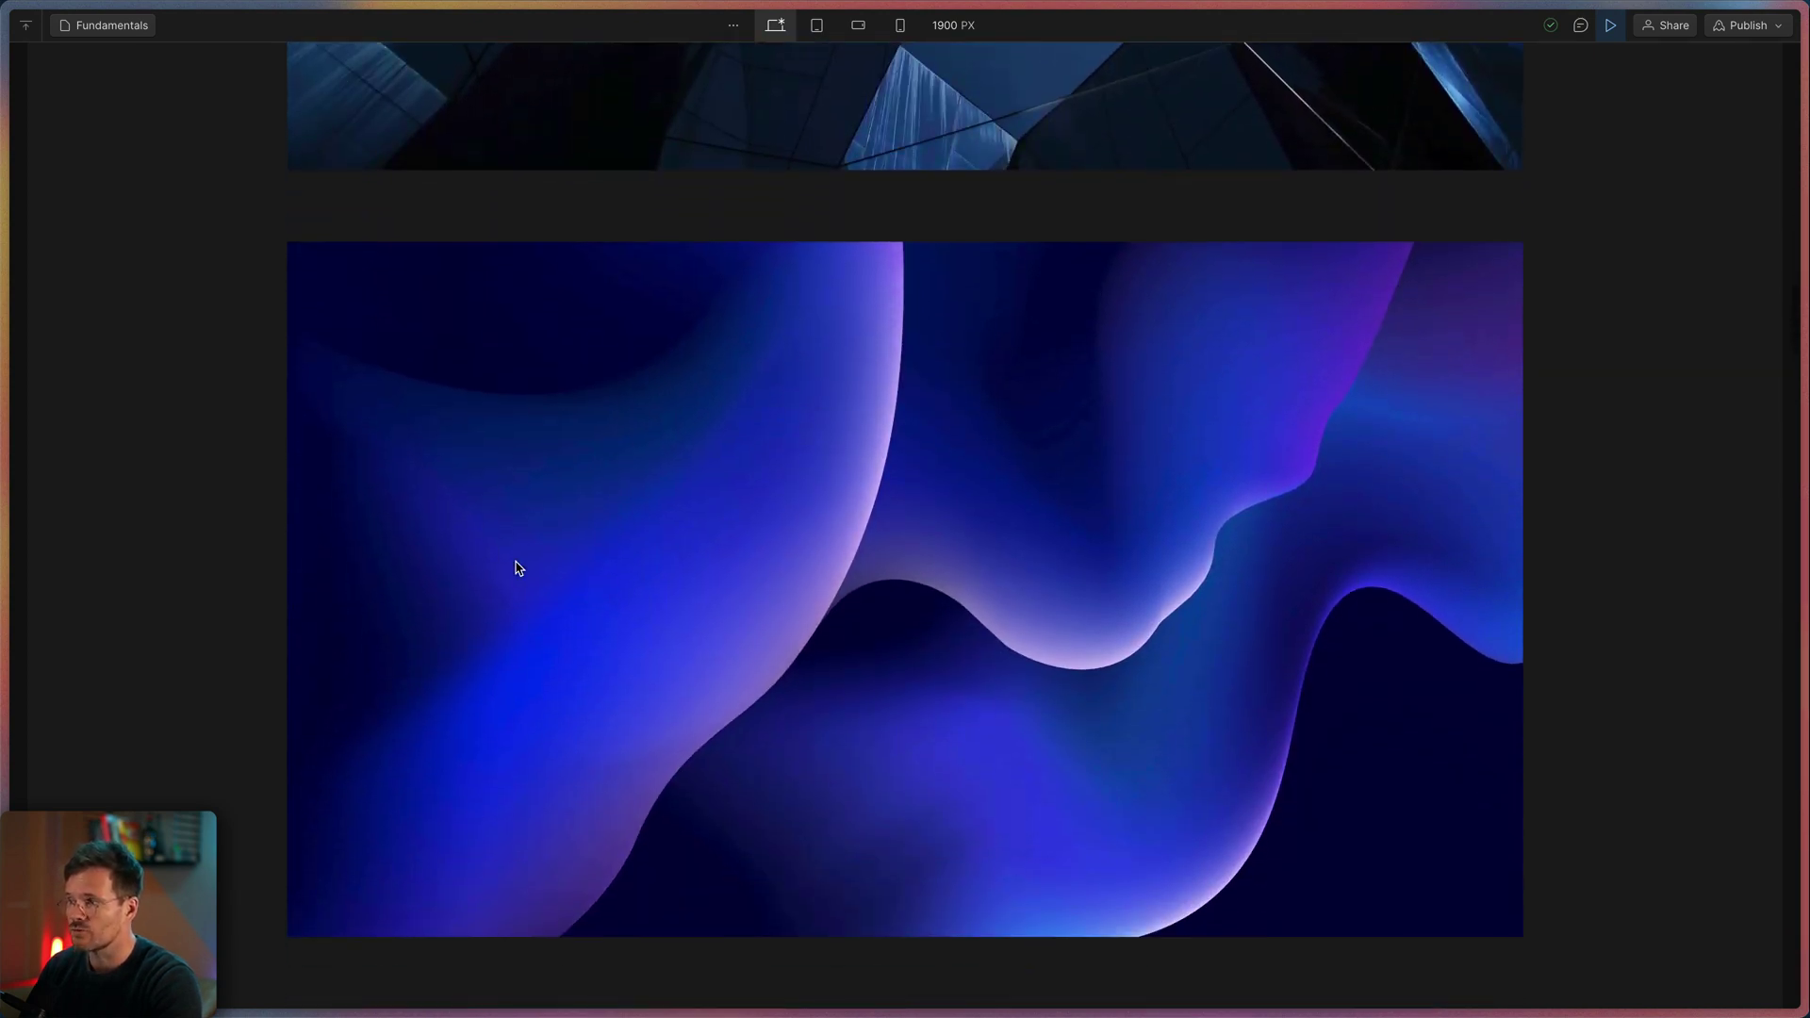
{"action": "scroll", "coordinate": [518, 566], "scroll_direction": "down", "scroll_amount": 8}
{"action": "scroll", "coordinate": [518, 566], "scroll_direction": "down", "scroll_amount": 8}
{"action": "scroll", "coordinate": [518, 566], "scroll_direction": "down", "scroll_amount": 10}
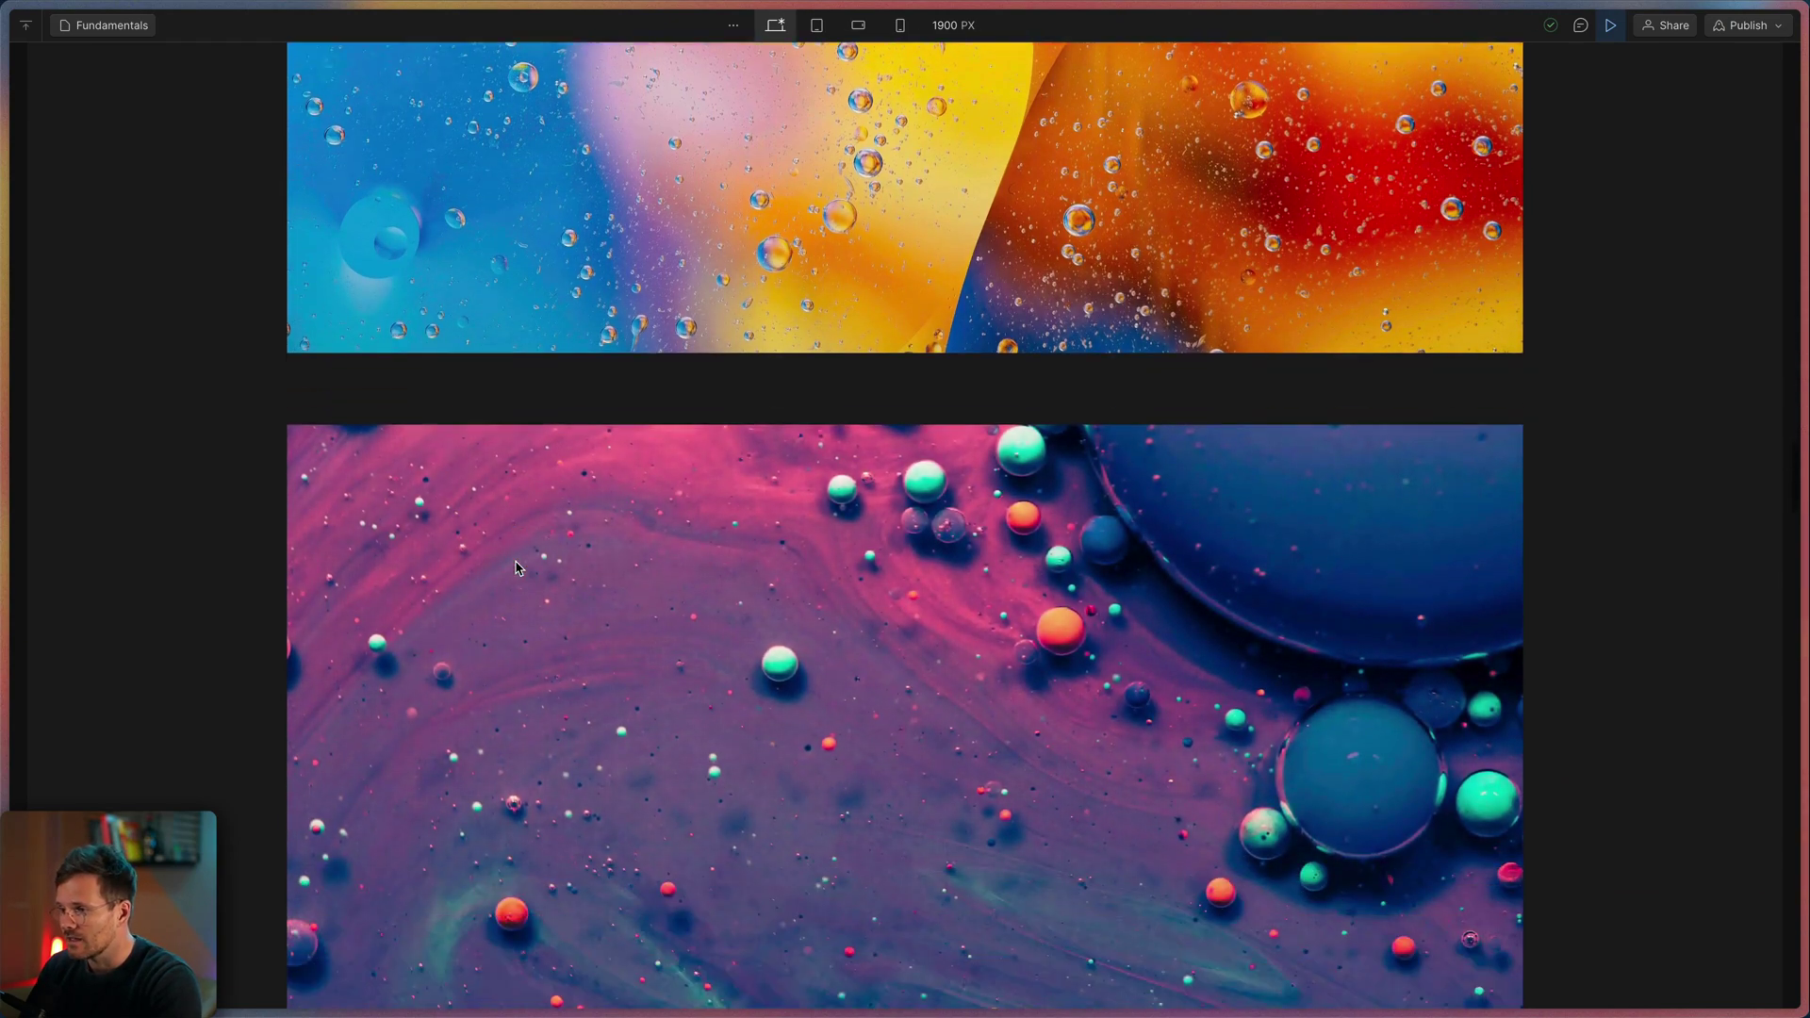
{"action": "scroll", "coordinate": [517, 566], "scroll_direction": "down", "scroll_amount": 8}
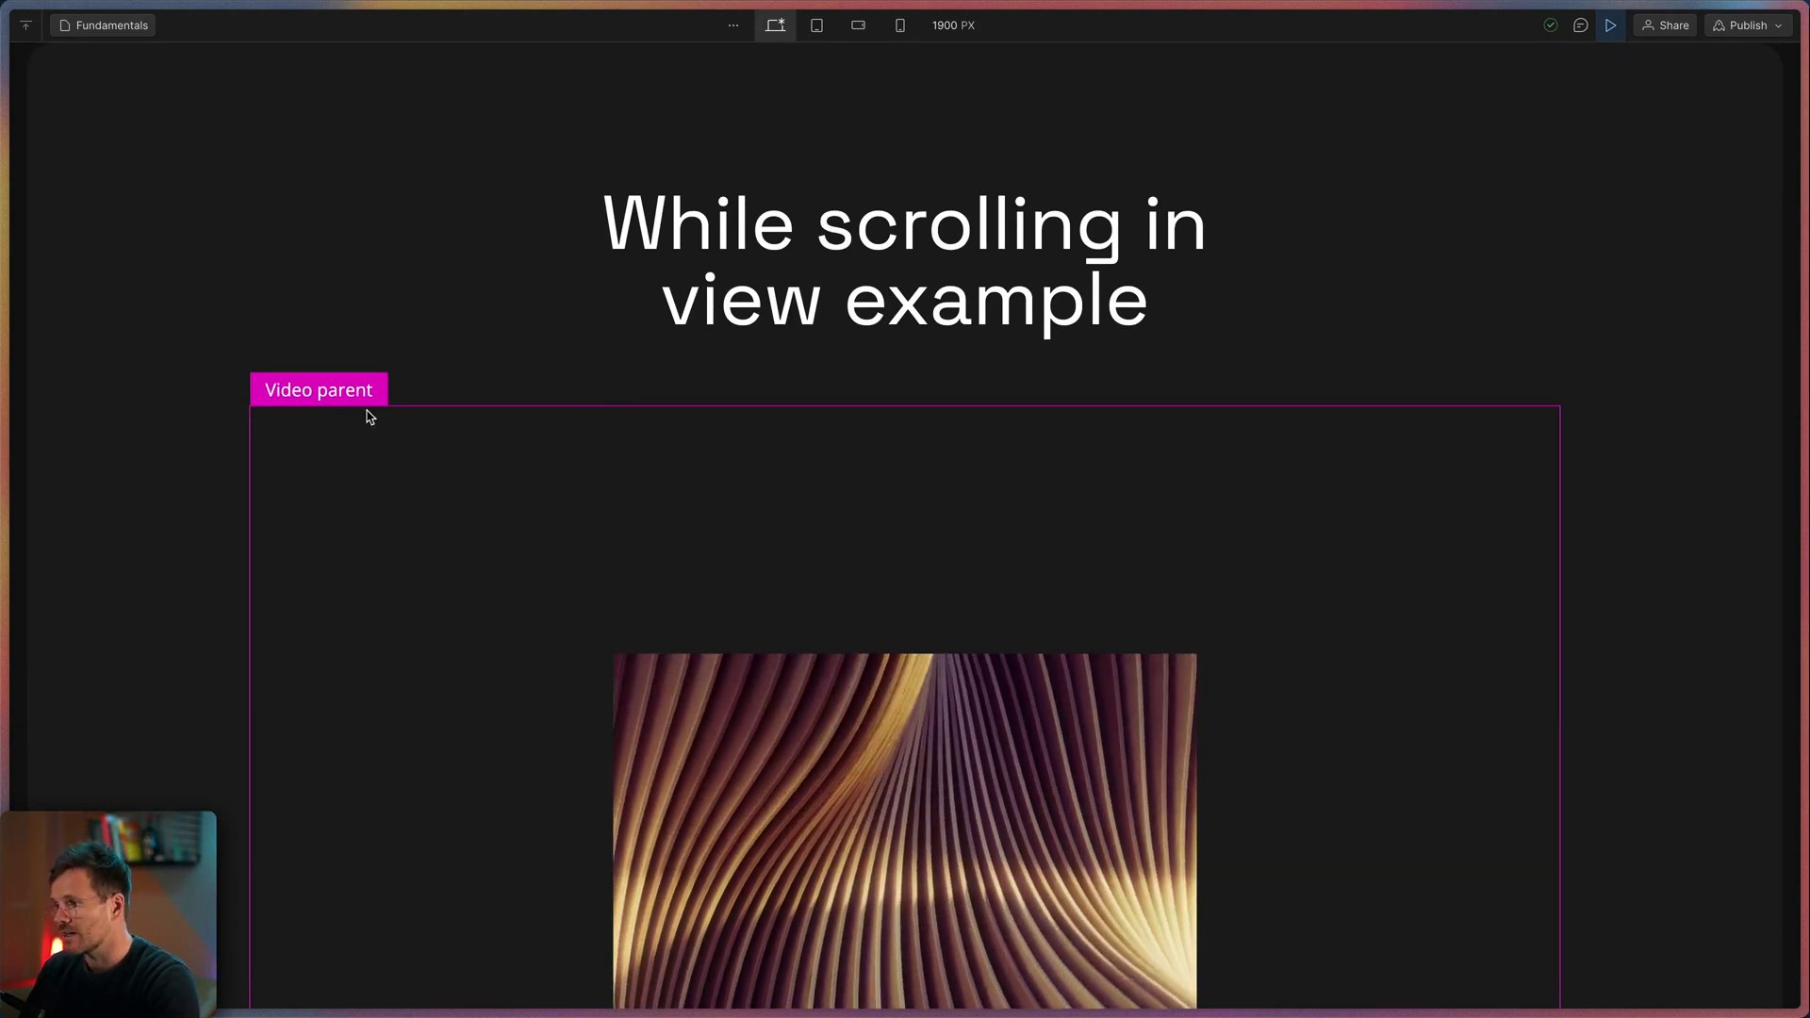
{"action": "scroll", "coordinate": [462, 506], "scroll_direction": "down", "scroll_amount": 6}
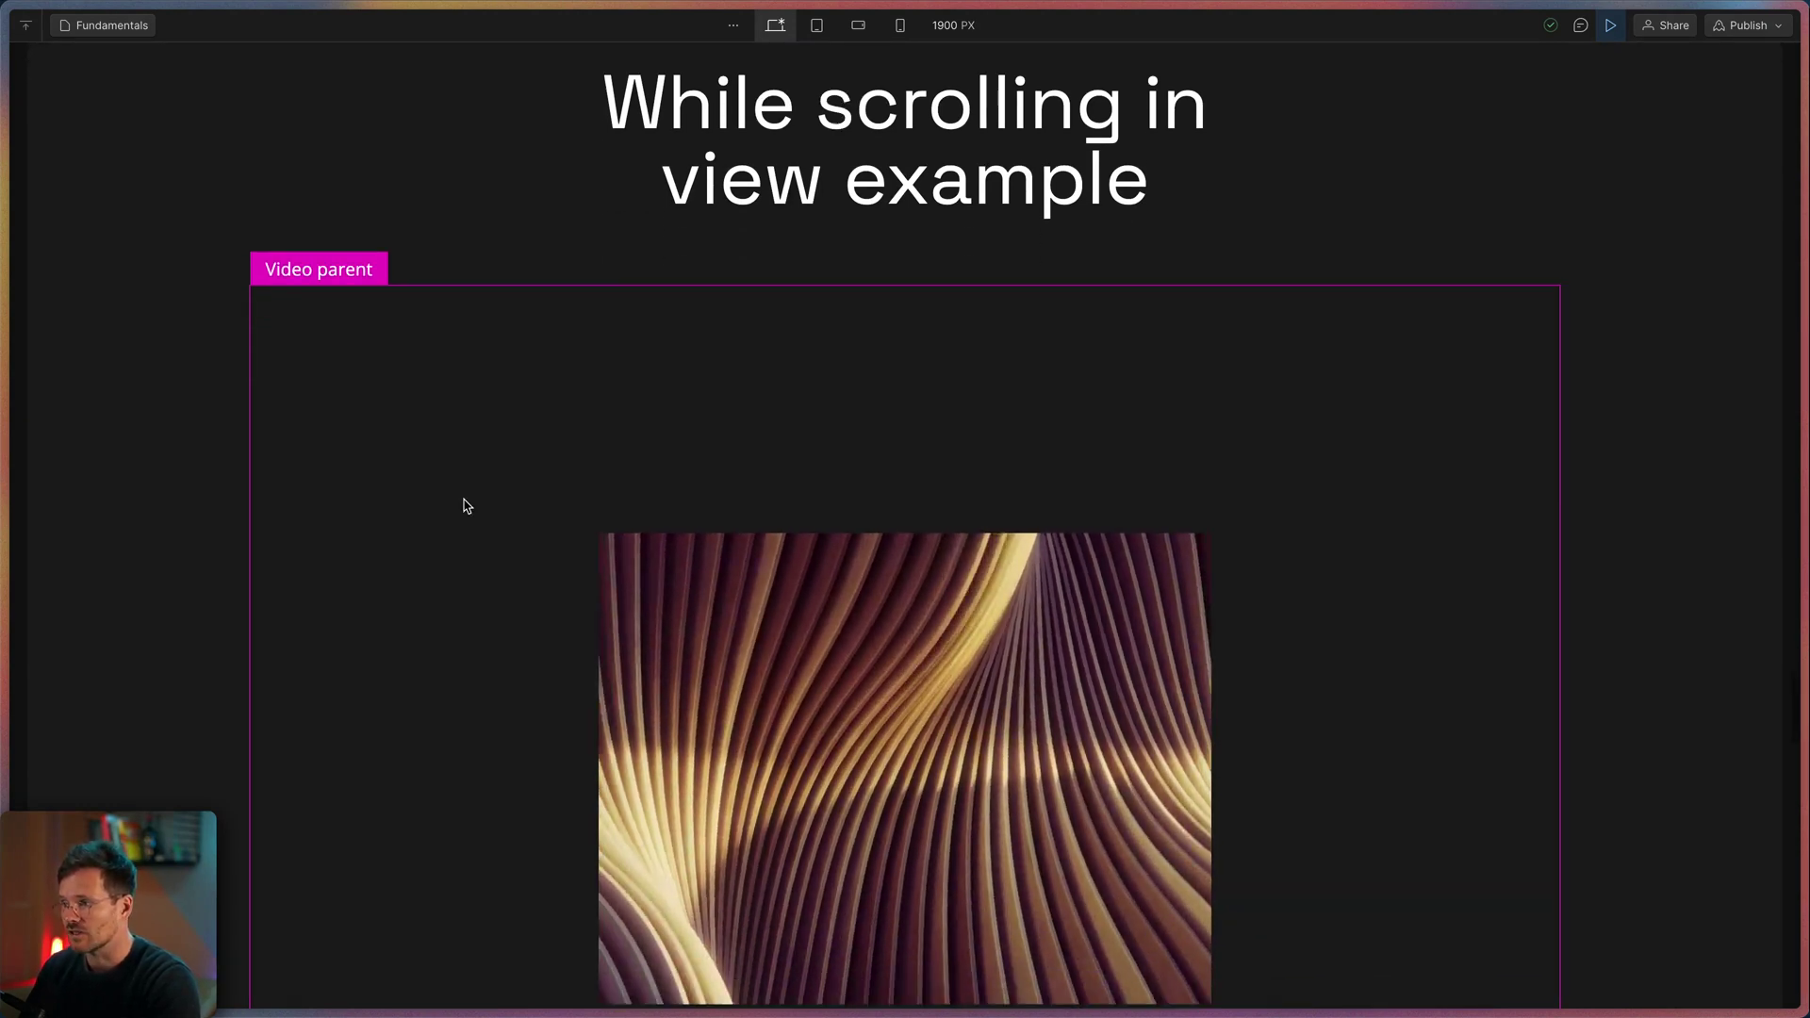
{"action": "scroll", "coordinate": [462, 506], "scroll_direction": "down", "scroll_amount": 5}
{"action": "scroll", "coordinate": [462, 506], "scroll_direction": "down", "scroll_amount": 5}
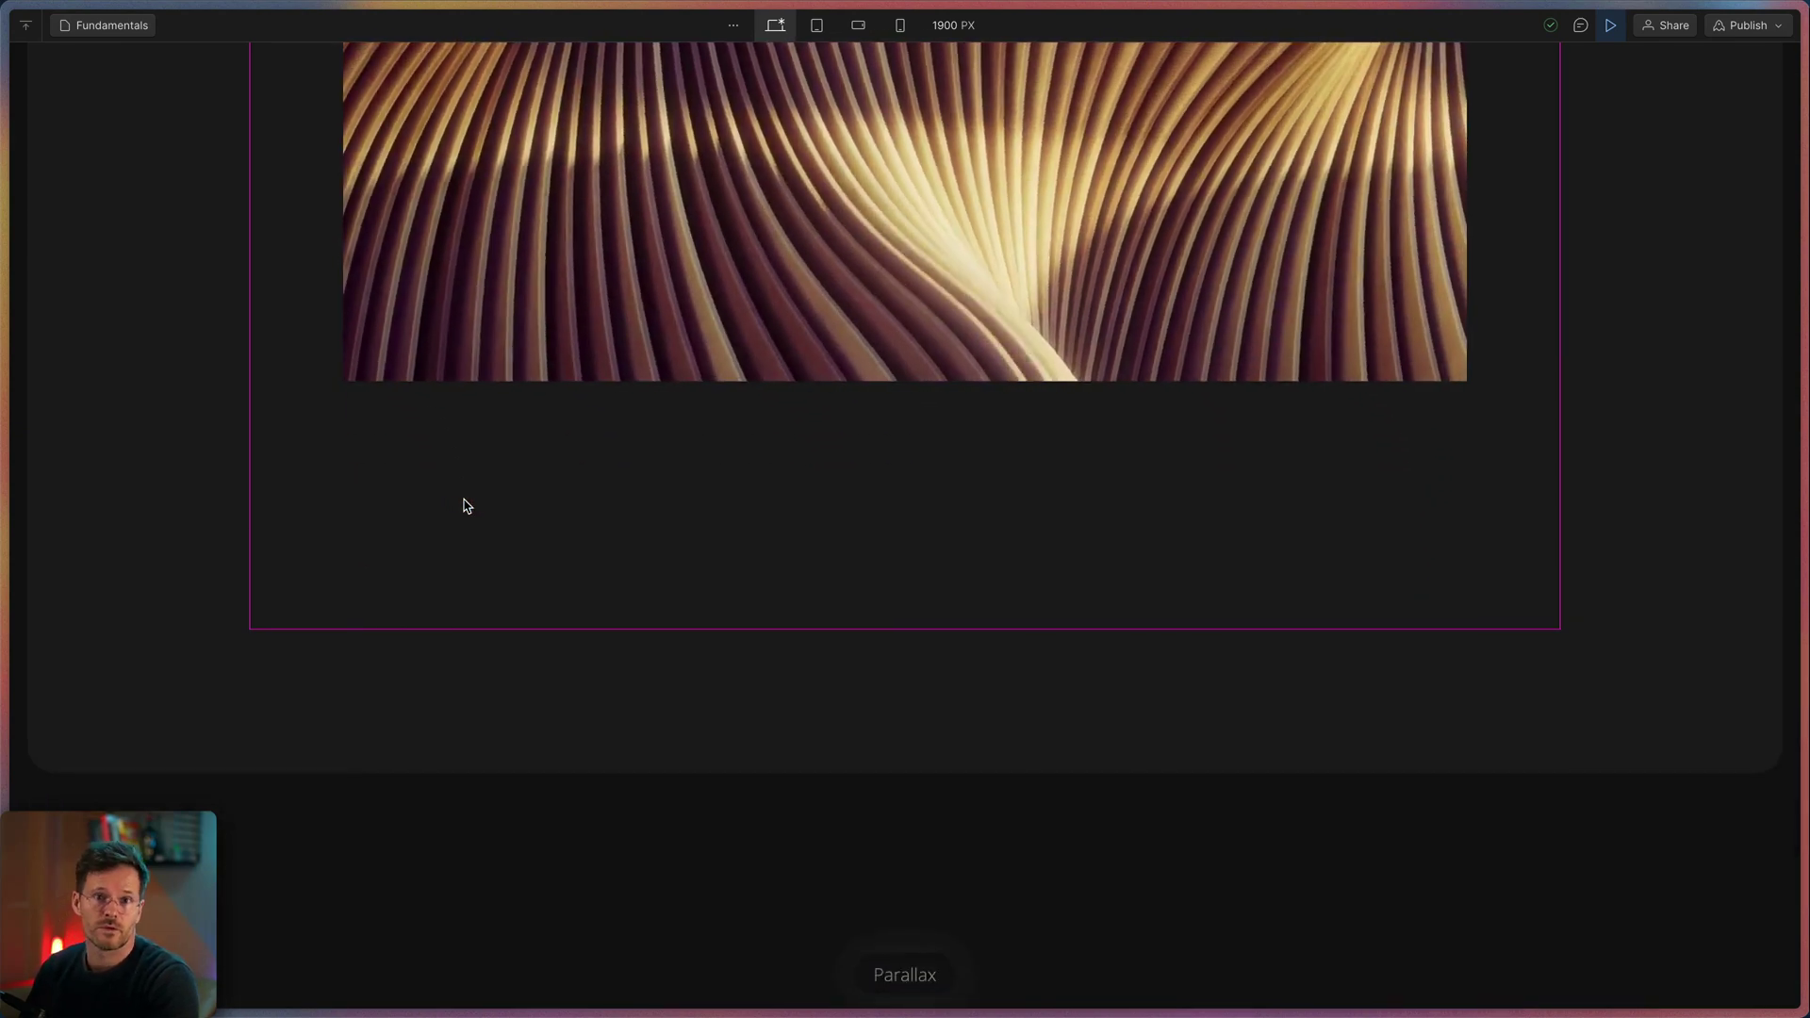
{"action": "scroll", "coordinate": [462, 506], "scroll_direction": "up", "scroll_amount": 2}
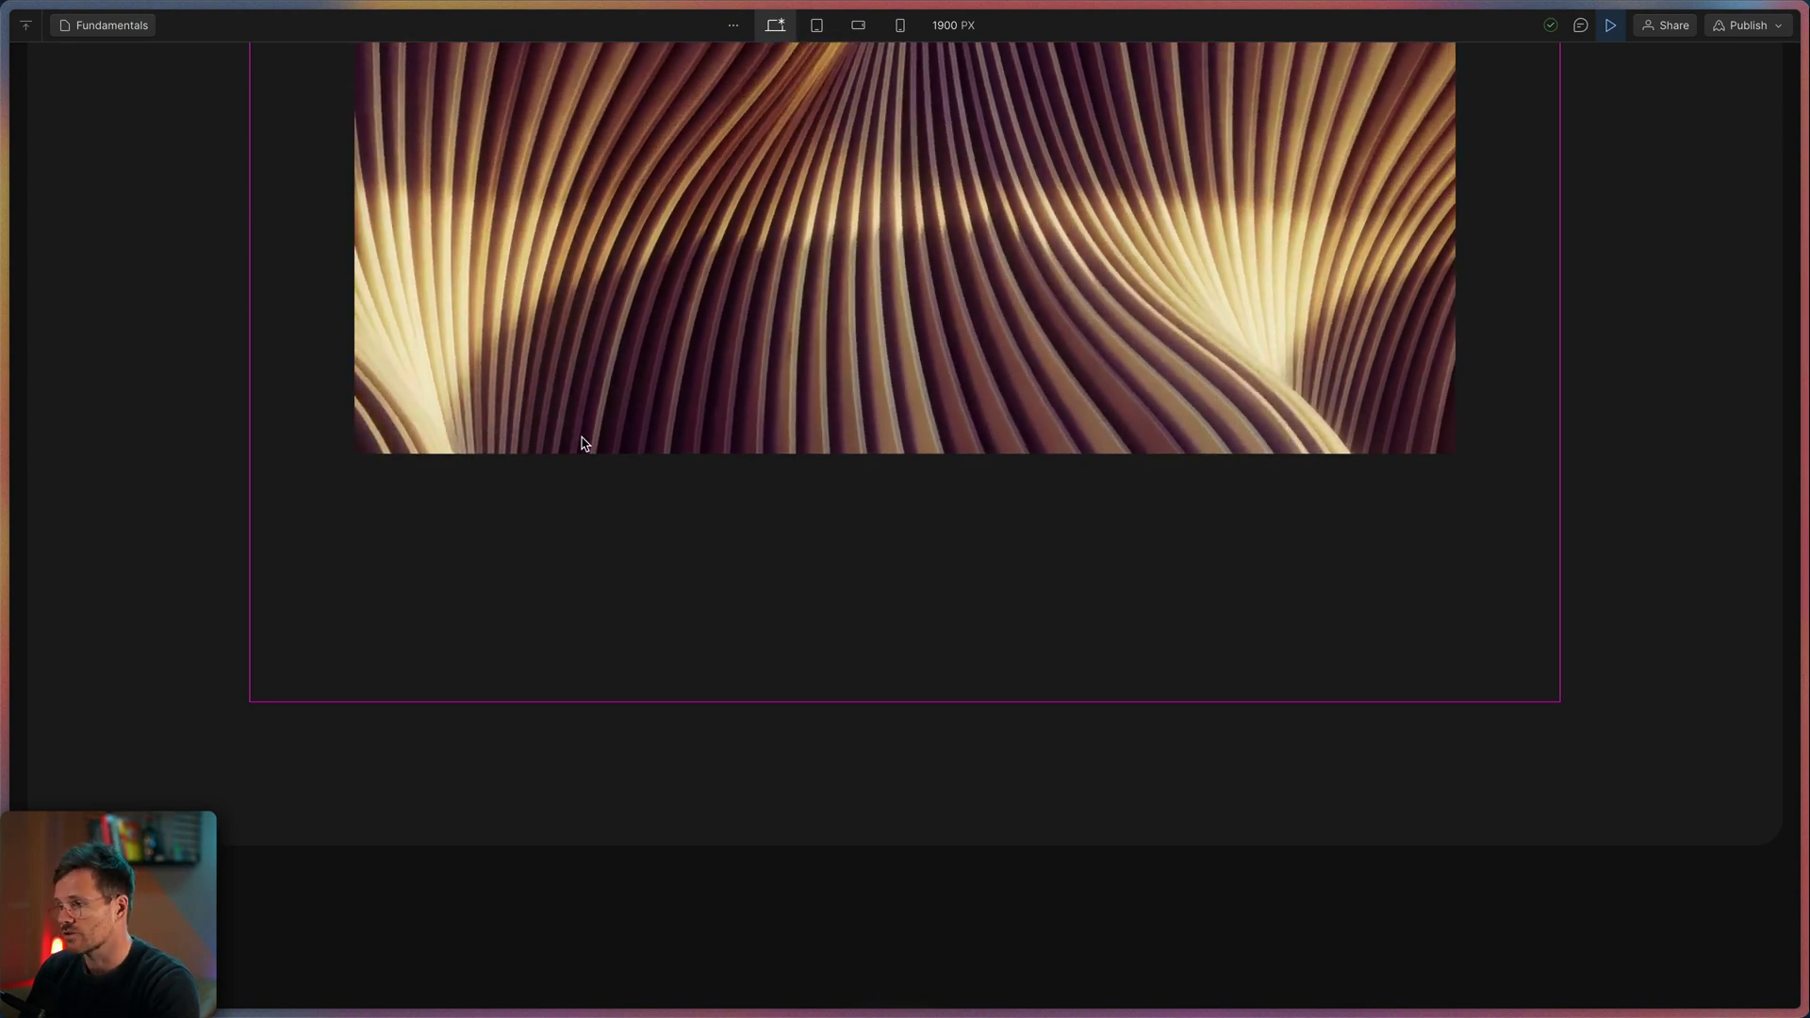
{"action": "scroll", "coordinate": [583, 444], "scroll_direction": "down", "scroll_amount": 15}
{"action": "scroll", "coordinate": [583, 448], "scroll_direction": "up", "scroll_amount": 3}
{"action": "scroll", "coordinate": [583, 448], "scroll_direction": "up", "scroll_amount": 15}
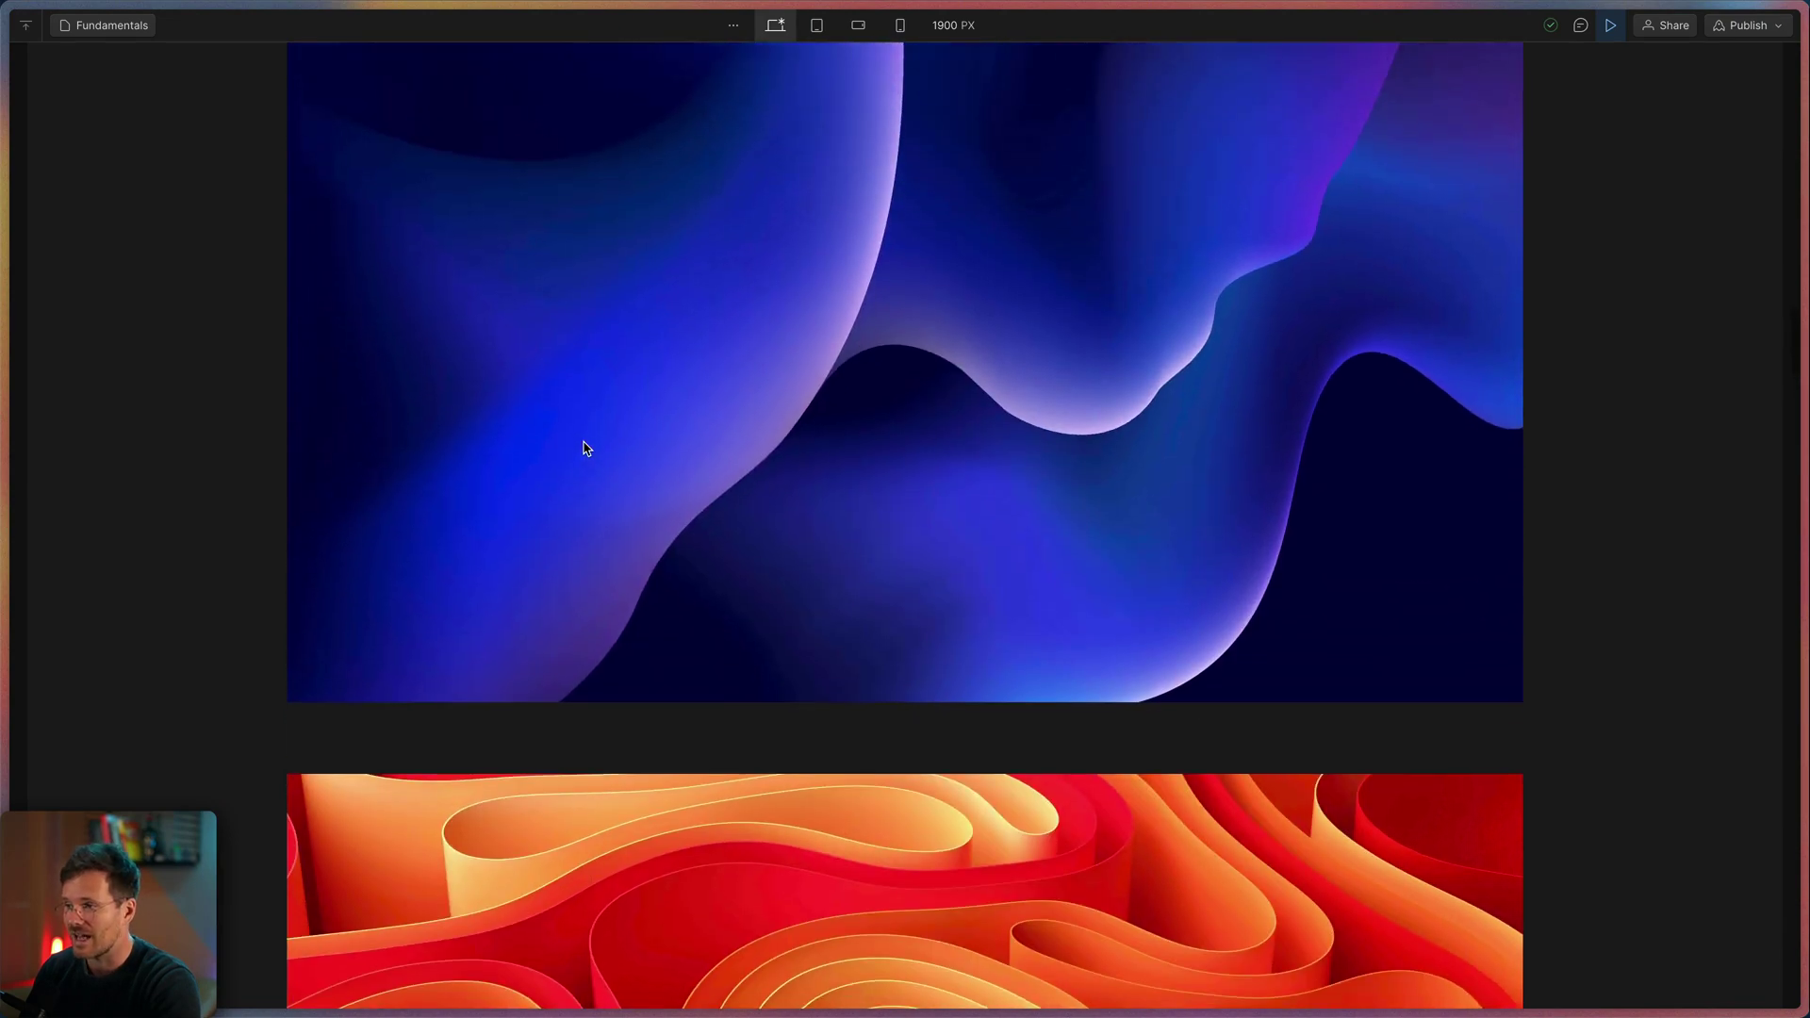
{"action": "scroll", "coordinate": [582, 448], "scroll_direction": "up", "scroll_amount": 7}
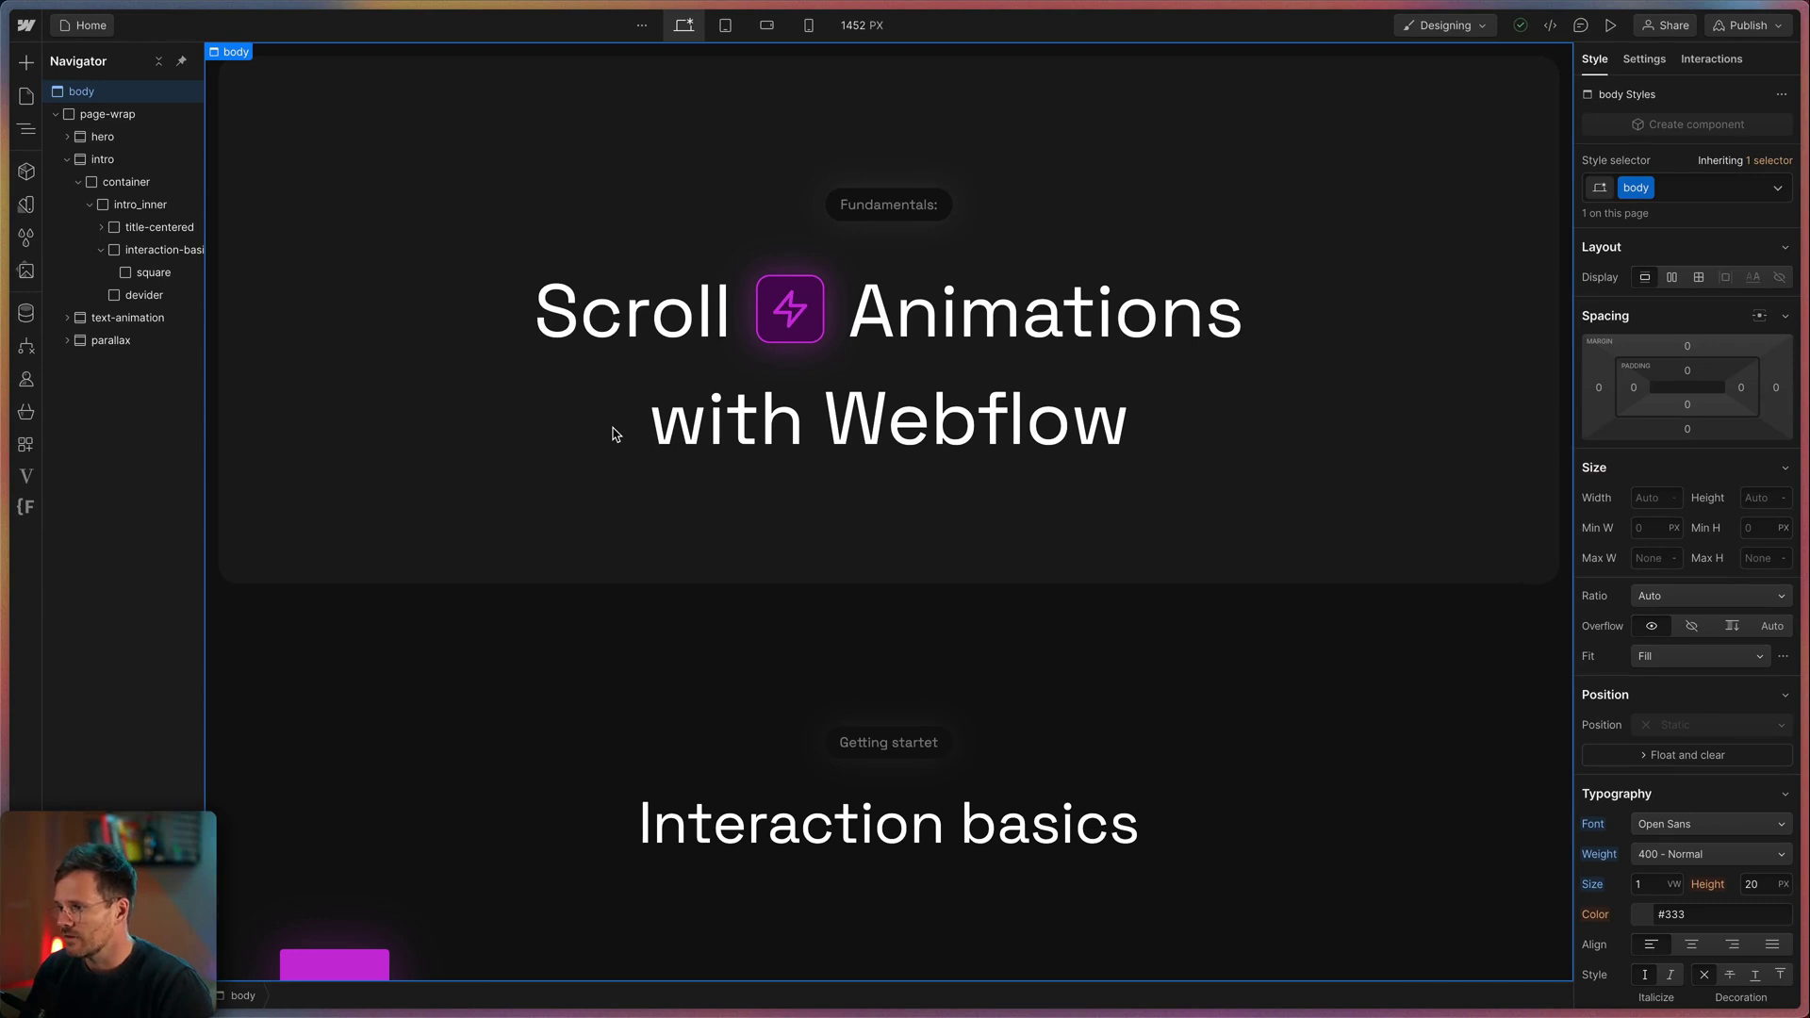
Step: Select the magenta square in the Navigator and show its Interactions settings
{"action": "scroll", "coordinate": [796, 610], "scroll_direction": "down", "scroll_amount": 3}
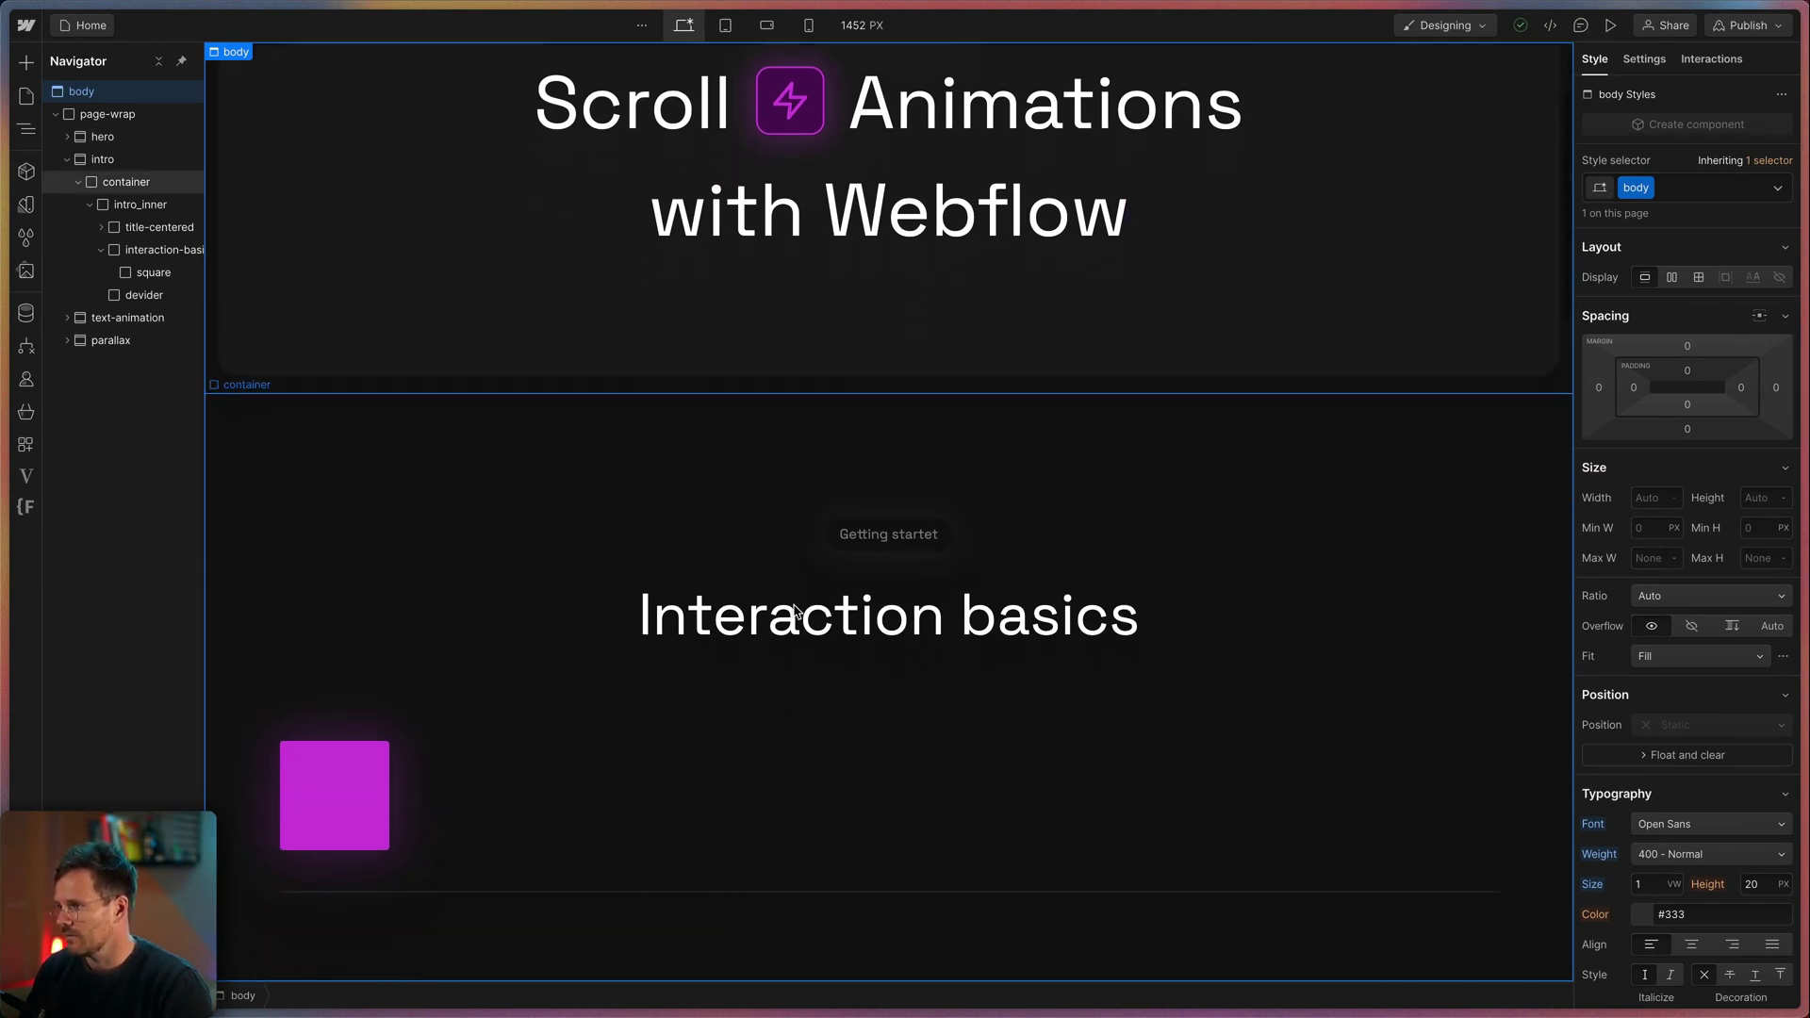
{"action": "scroll", "coordinate": [795, 612], "scroll_direction": "down", "scroll_amount": 2}
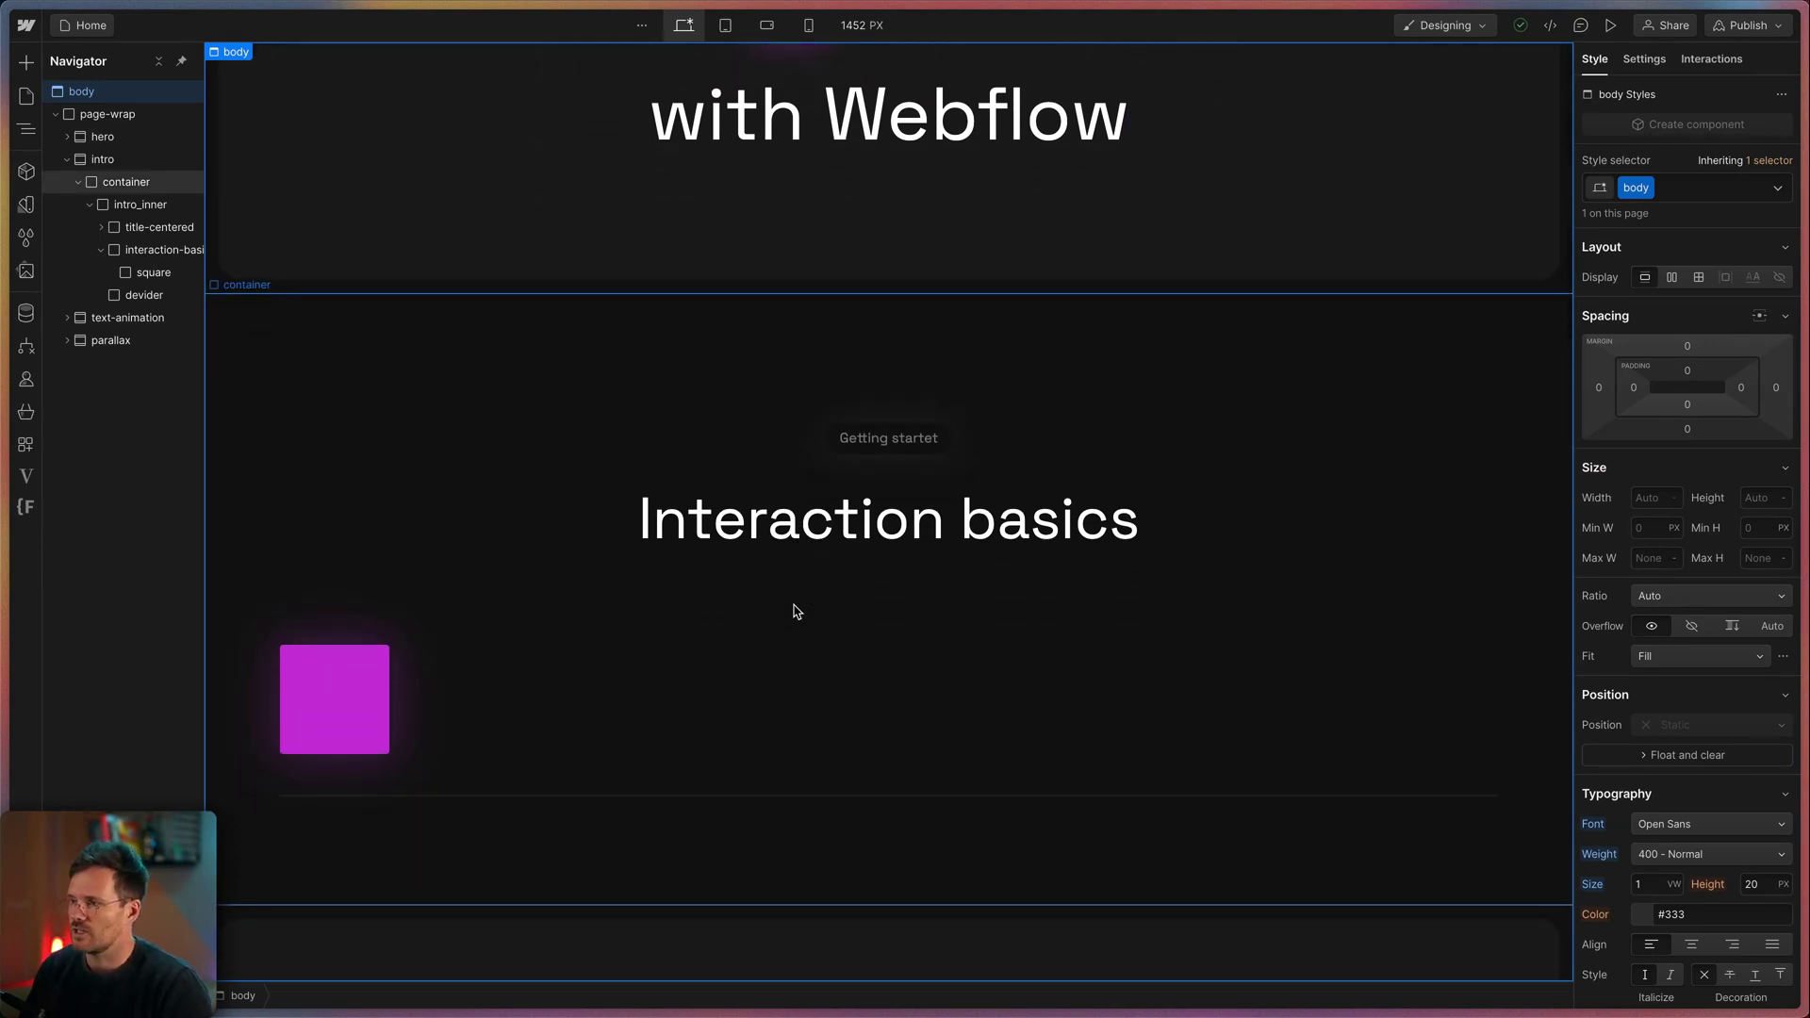
{"action": "scroll", "coordinate": [796, 610], "scroll_direction": "down", "scroll_amount": 2}
{"action": "scroll", "coordinate": [795, 610], "scroll_direction": "down", "scroll_amount": 1}
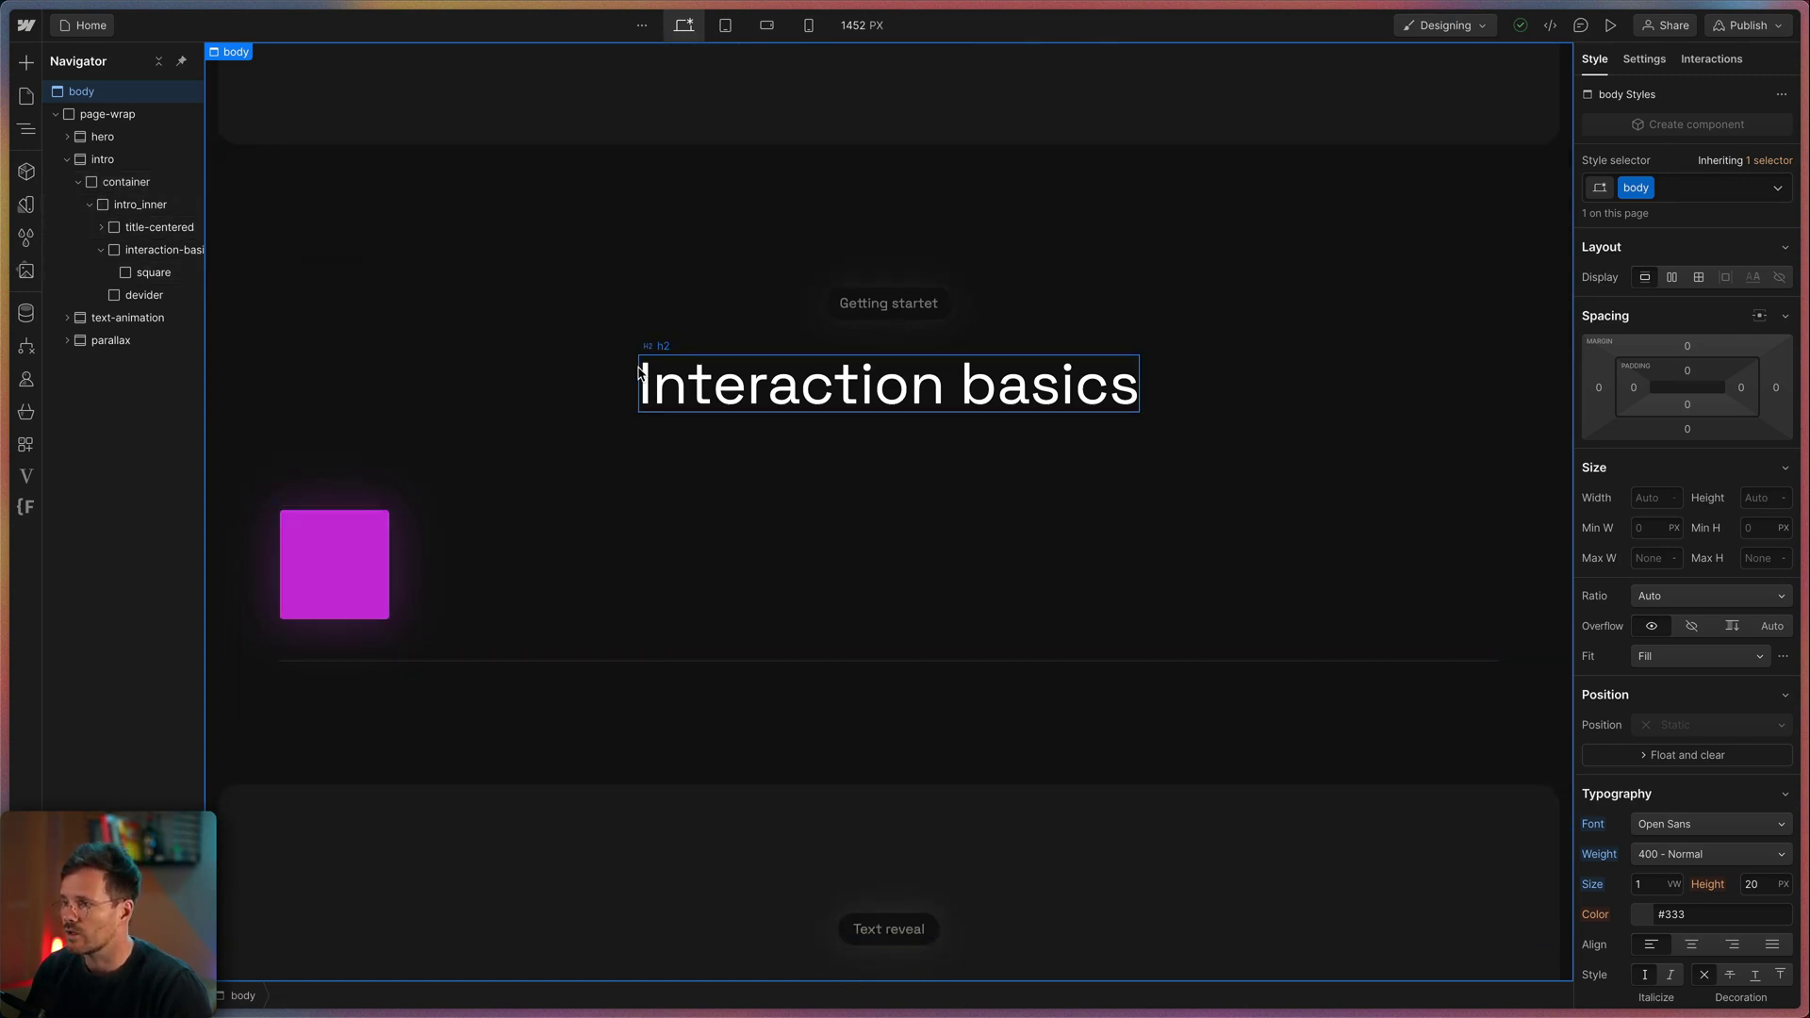
{"action": "left_click", "coordinate": [358, 539]}
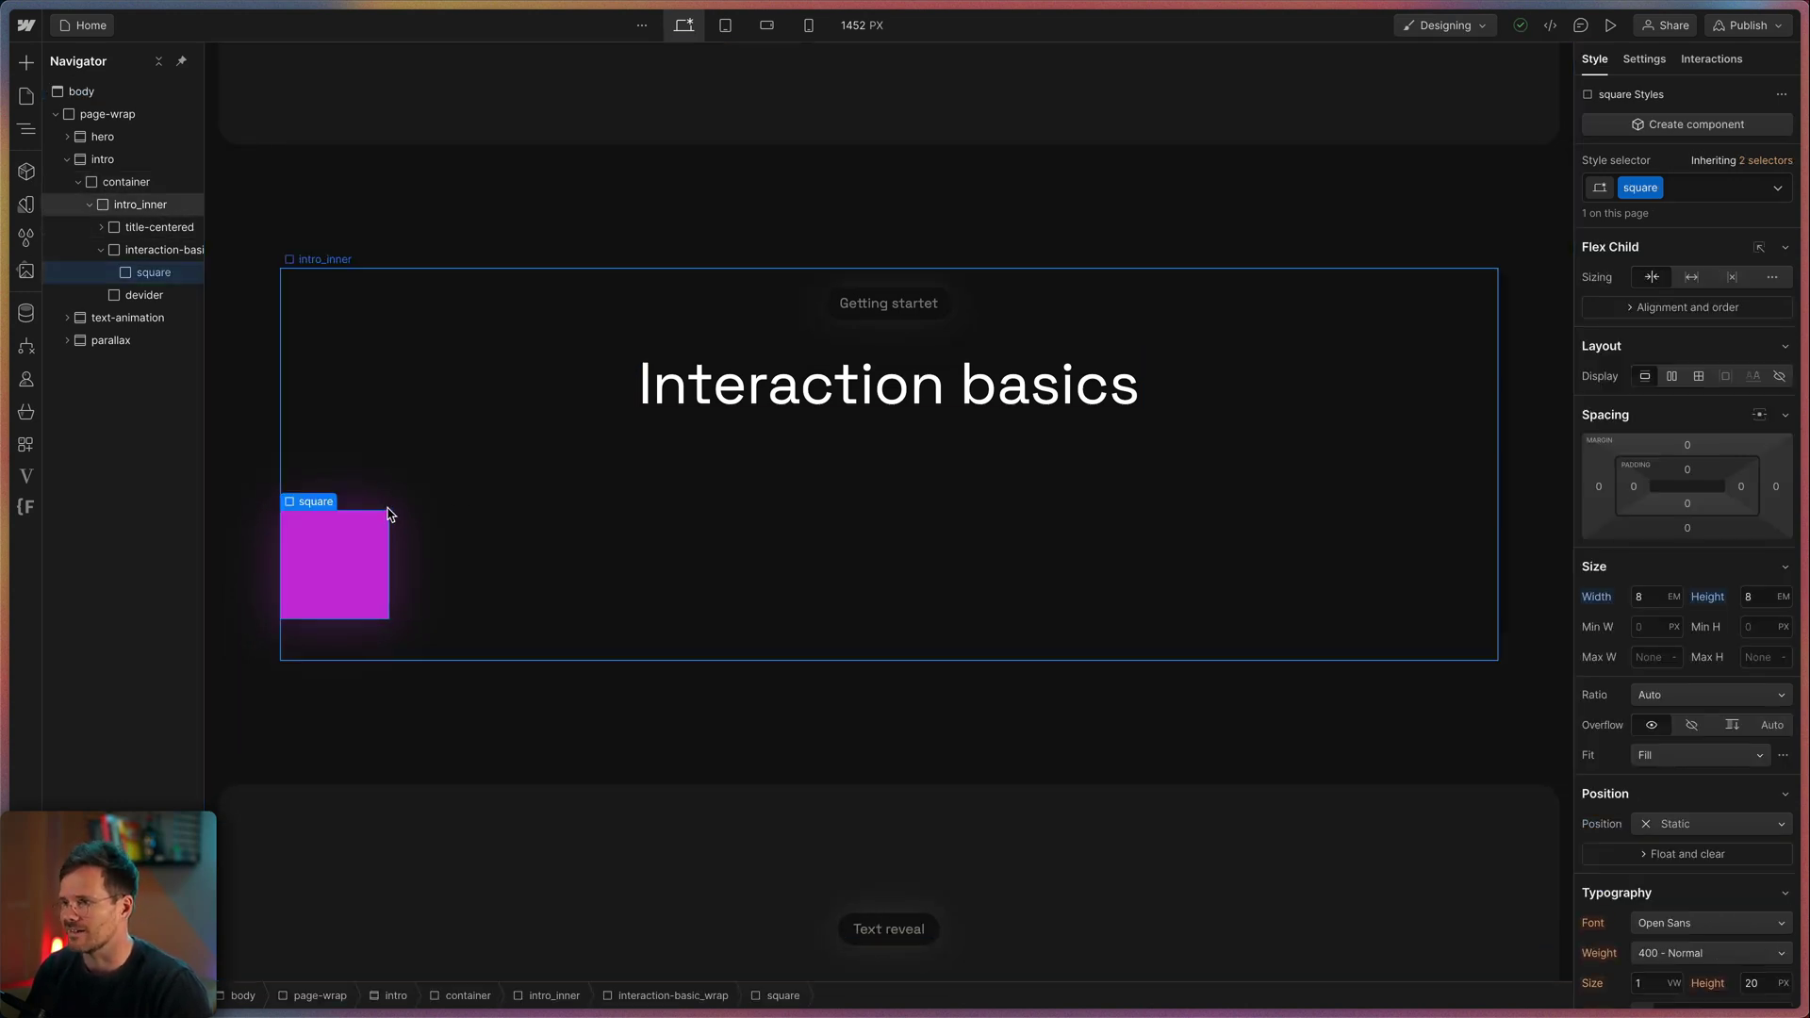
{"action": "left_click", "coordinate": [464, 518]}
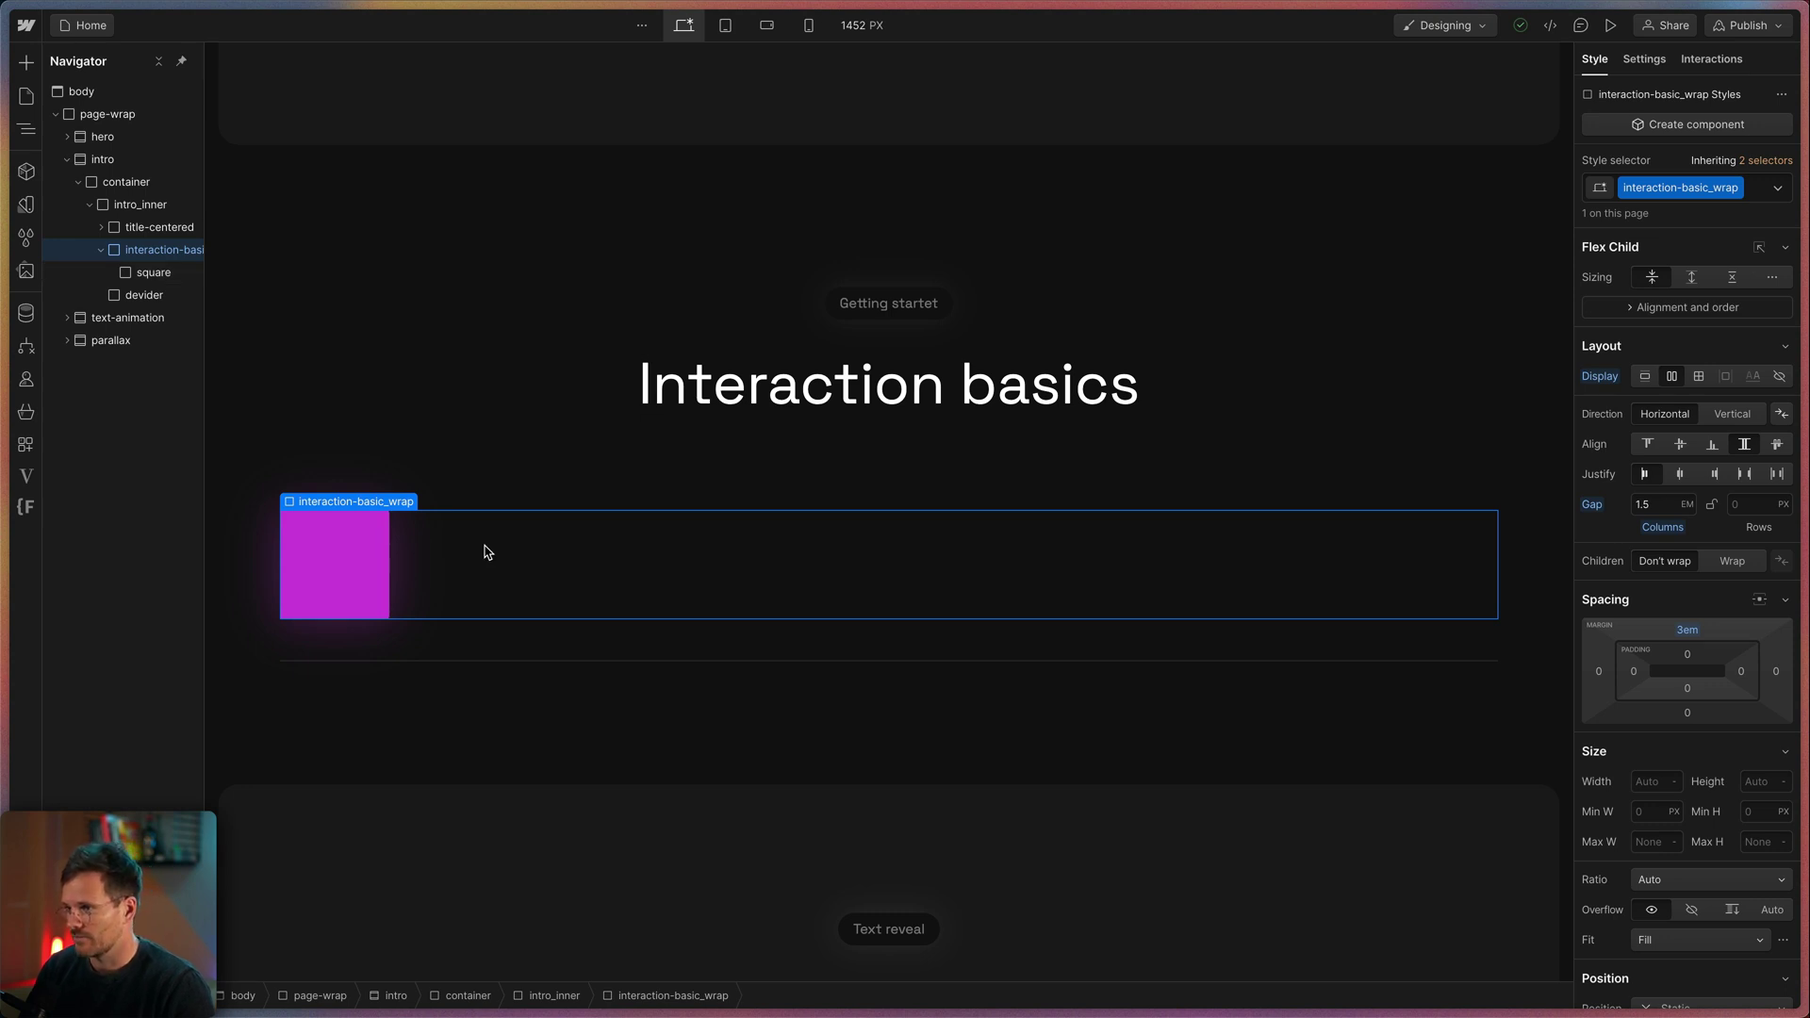
{"action": "left_click", "coordinate": [314, 559]}
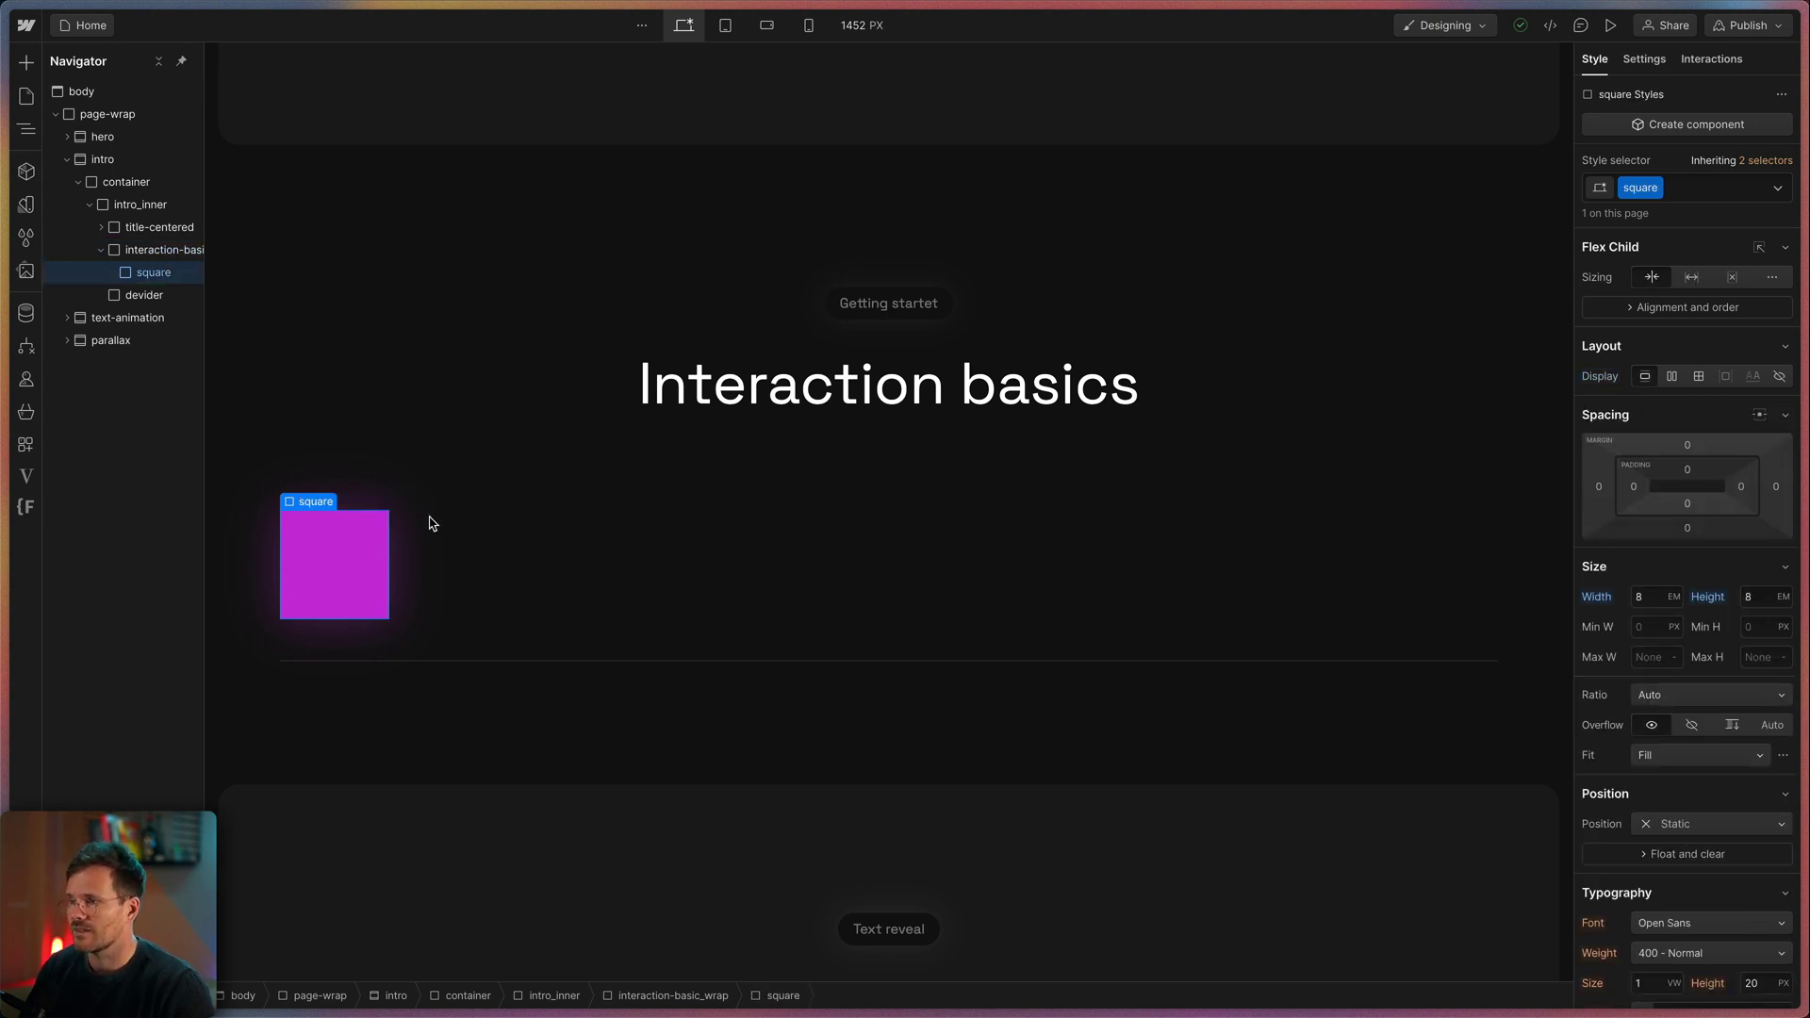
{"action": "left_click", "coordinate": [1721, 76]}
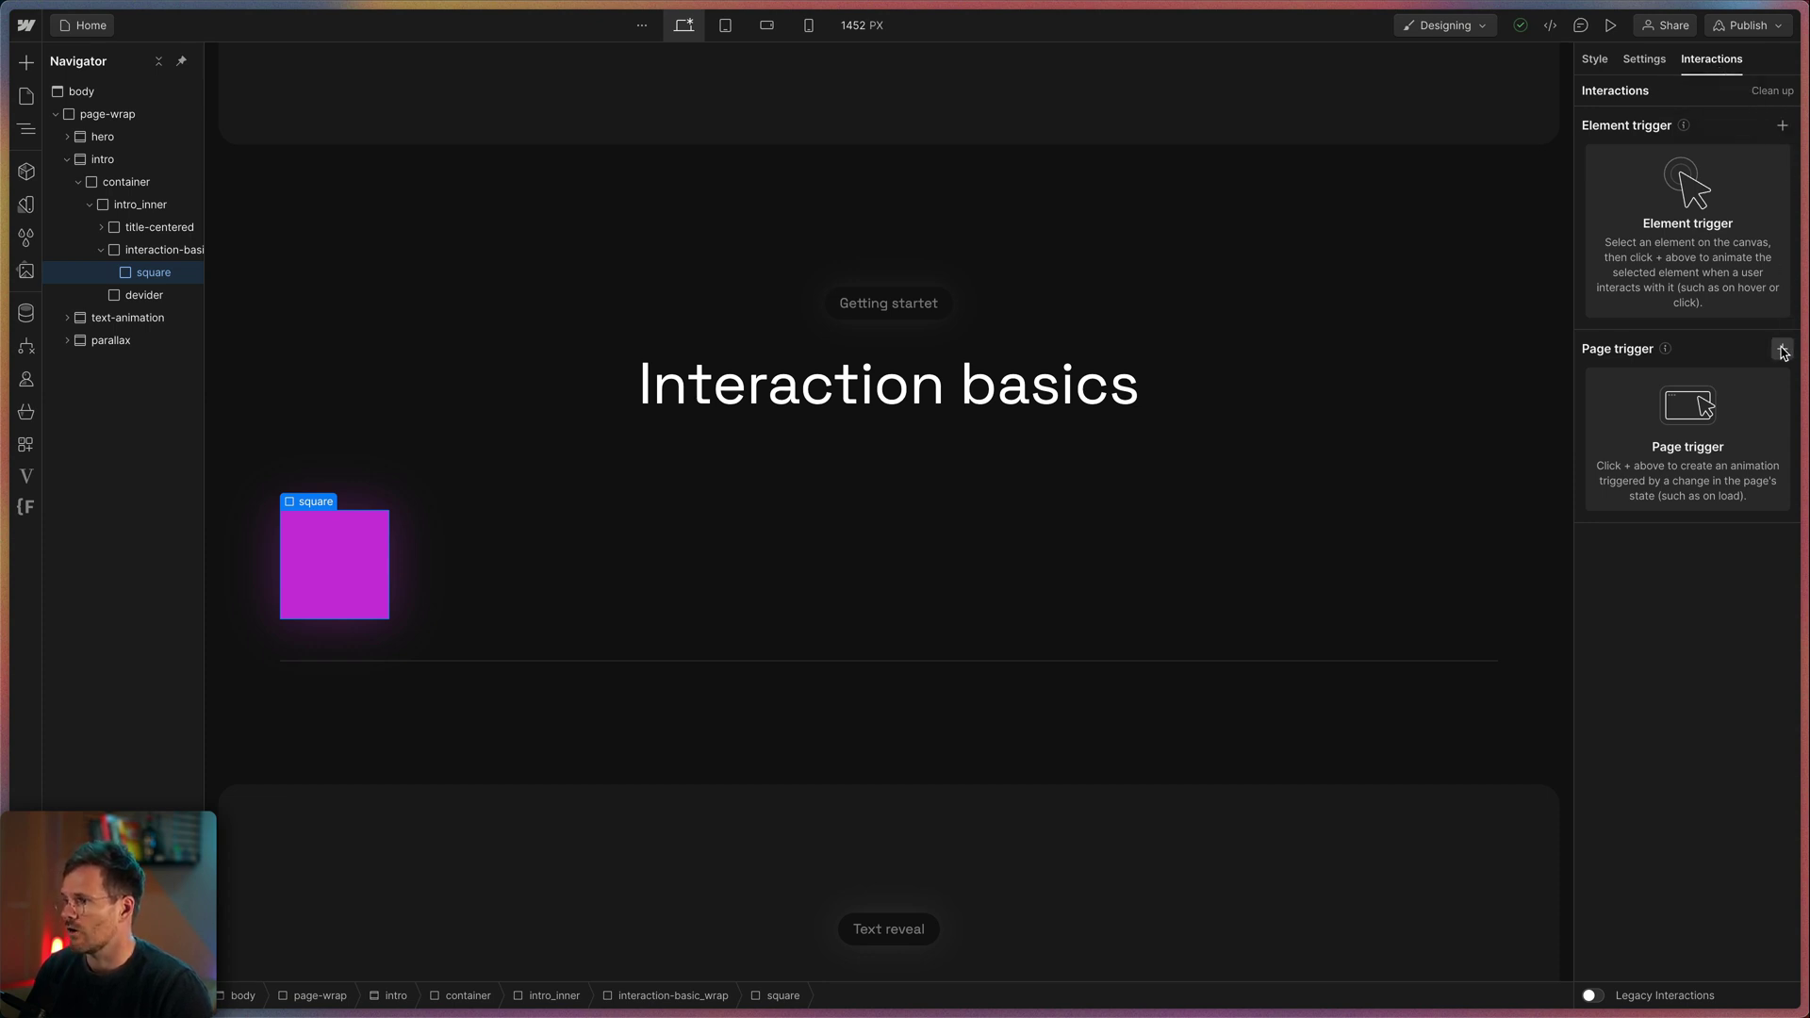
Step: Browse the element and page trigger lists, then give the square a Mouse click (tap) trigger
{"action": "left_click", "coordinate": [1780, 122]}
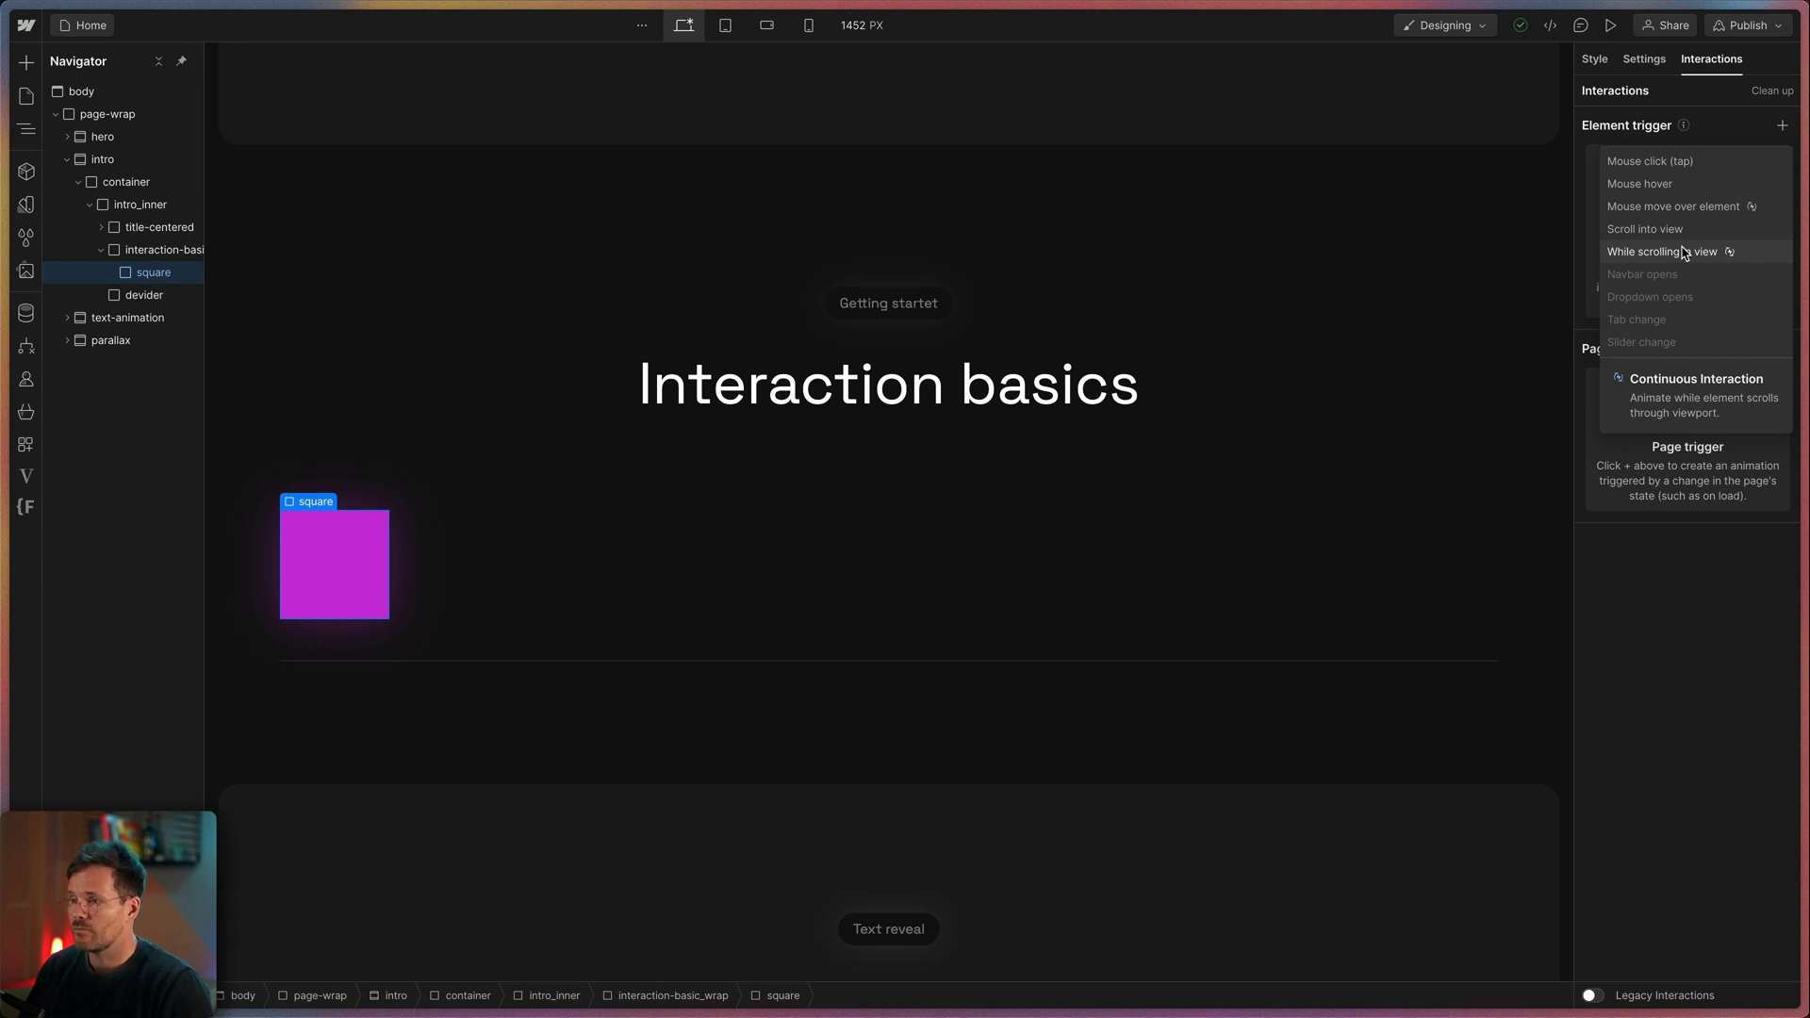
{"action": "left_click", "coordinate": [1650, 504]}
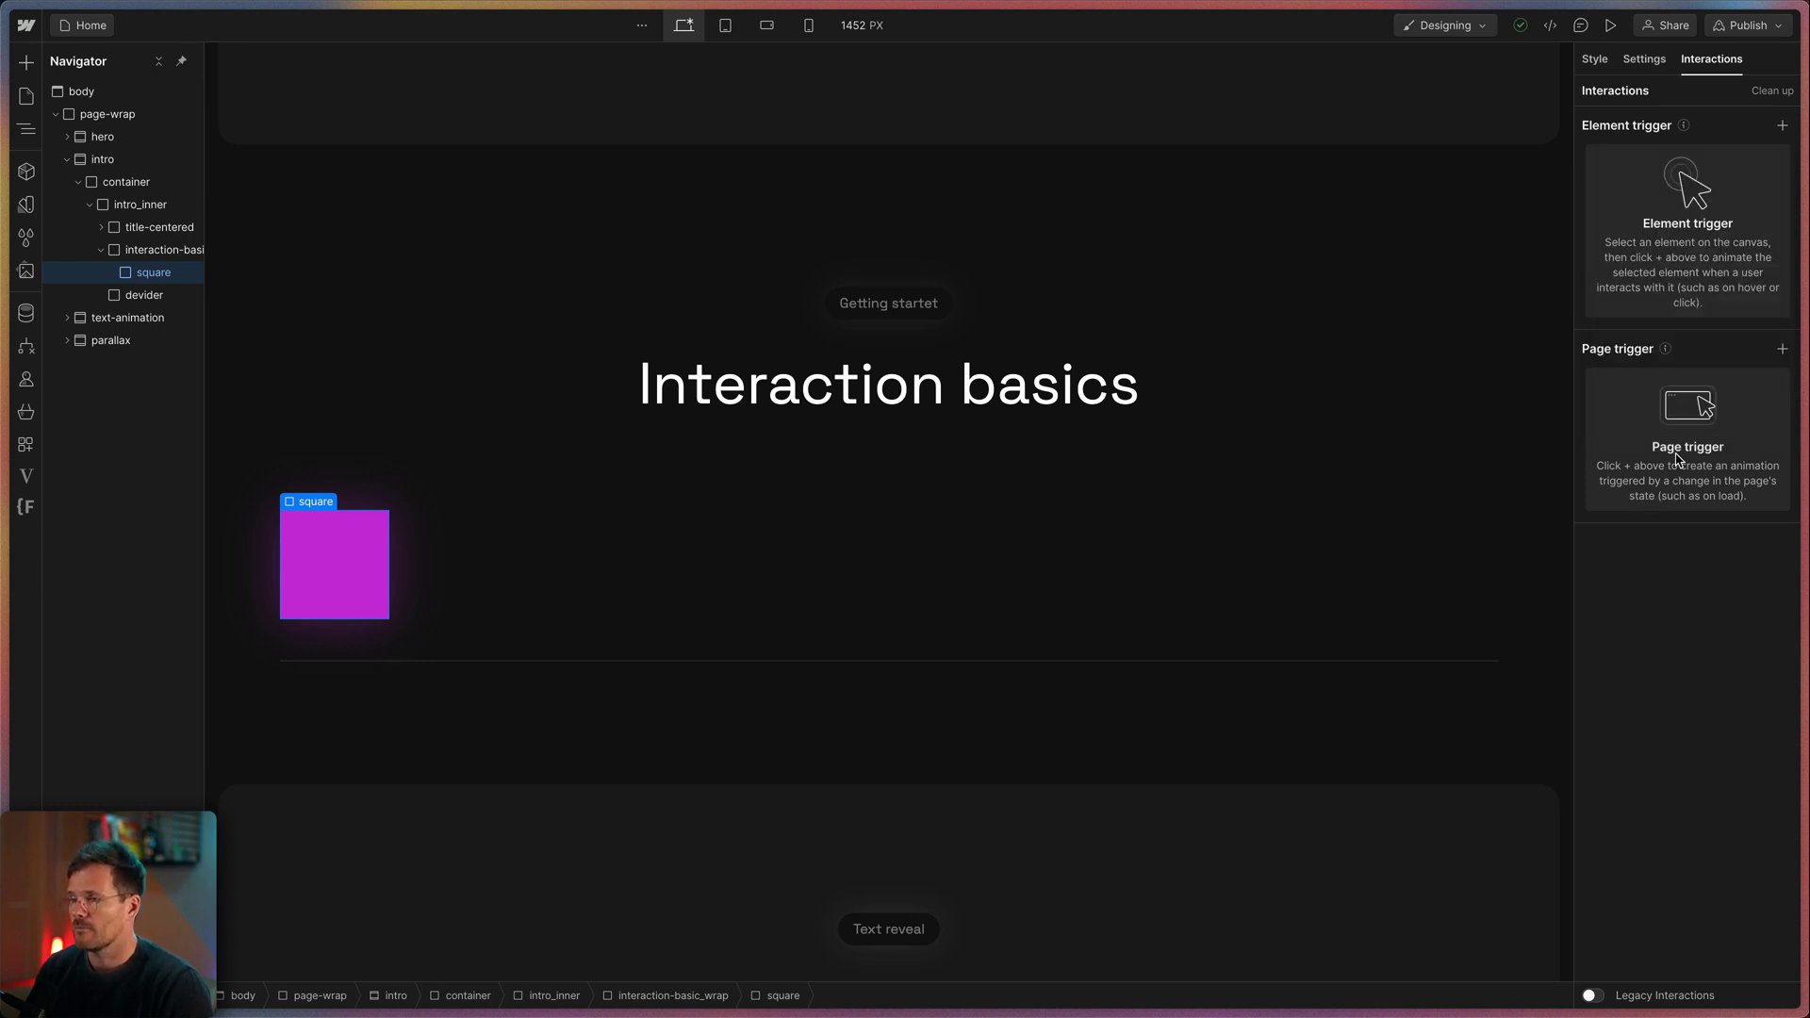
{"action": "left_click", "coordinate": [1780, 349]}
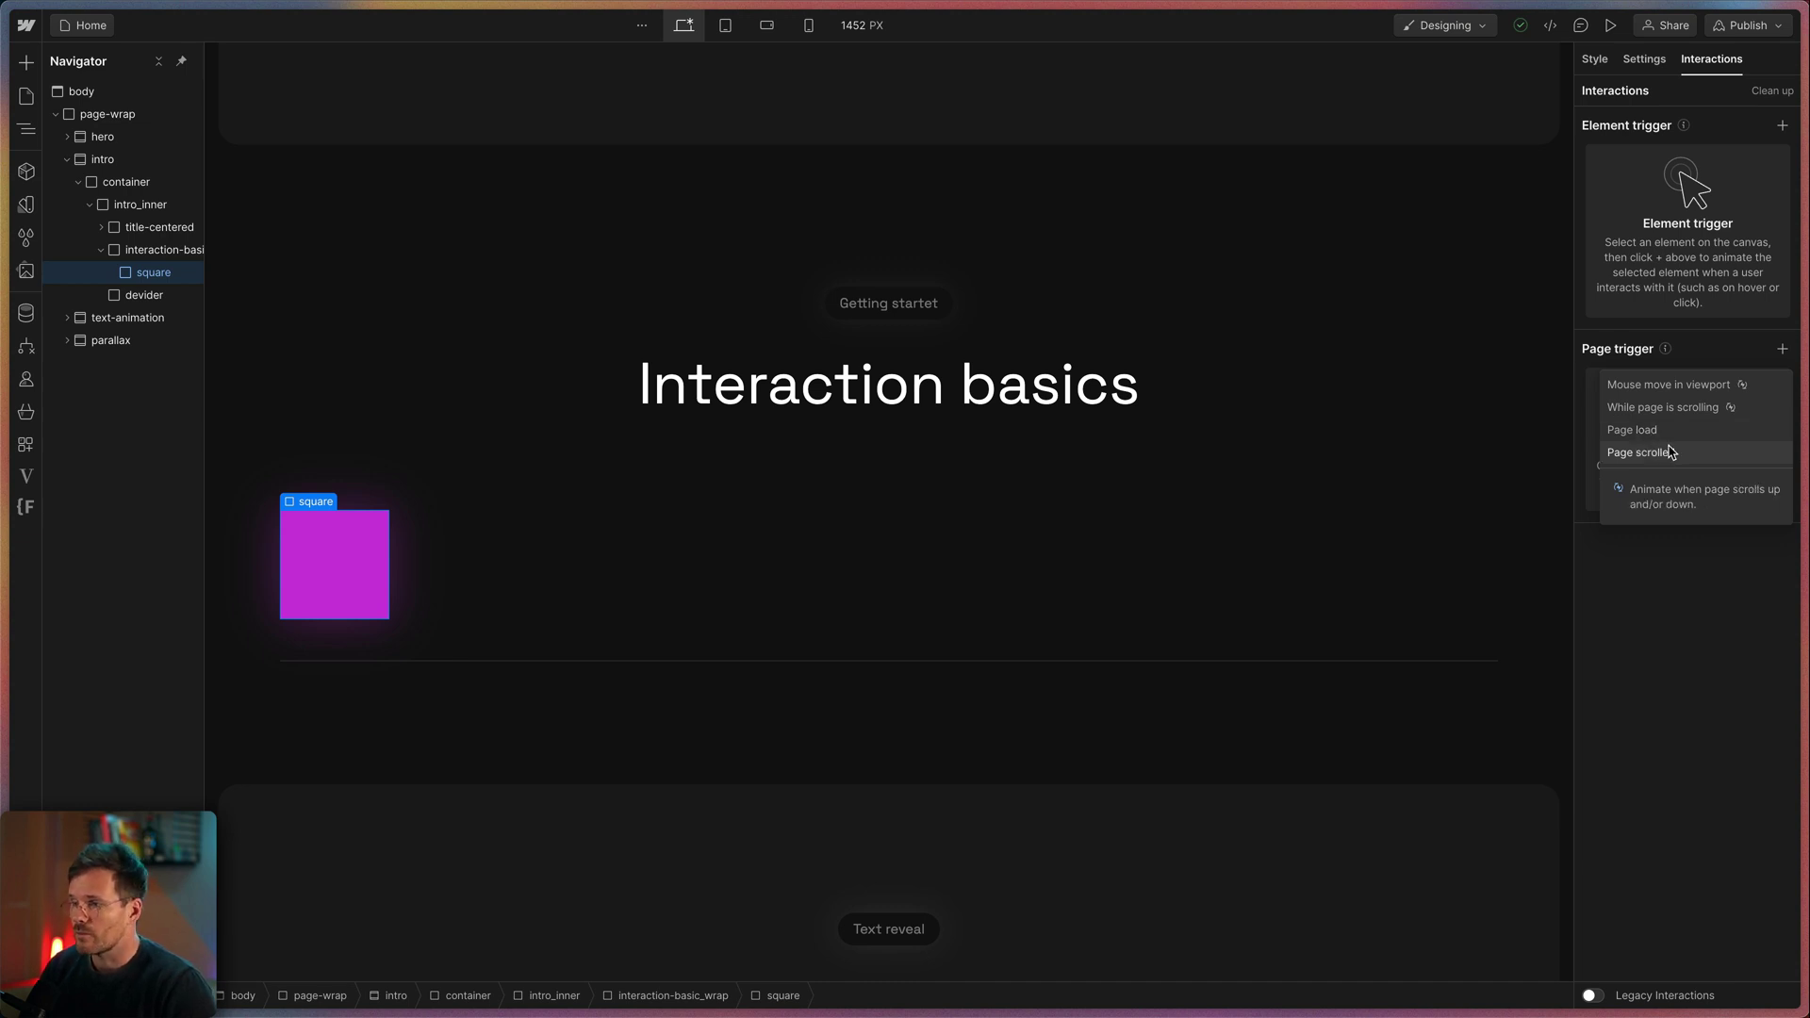
{"action": "left_click", "coordinate": [1782, 125]}
{"action": "left_click", "coordinate": [1685, 164]}
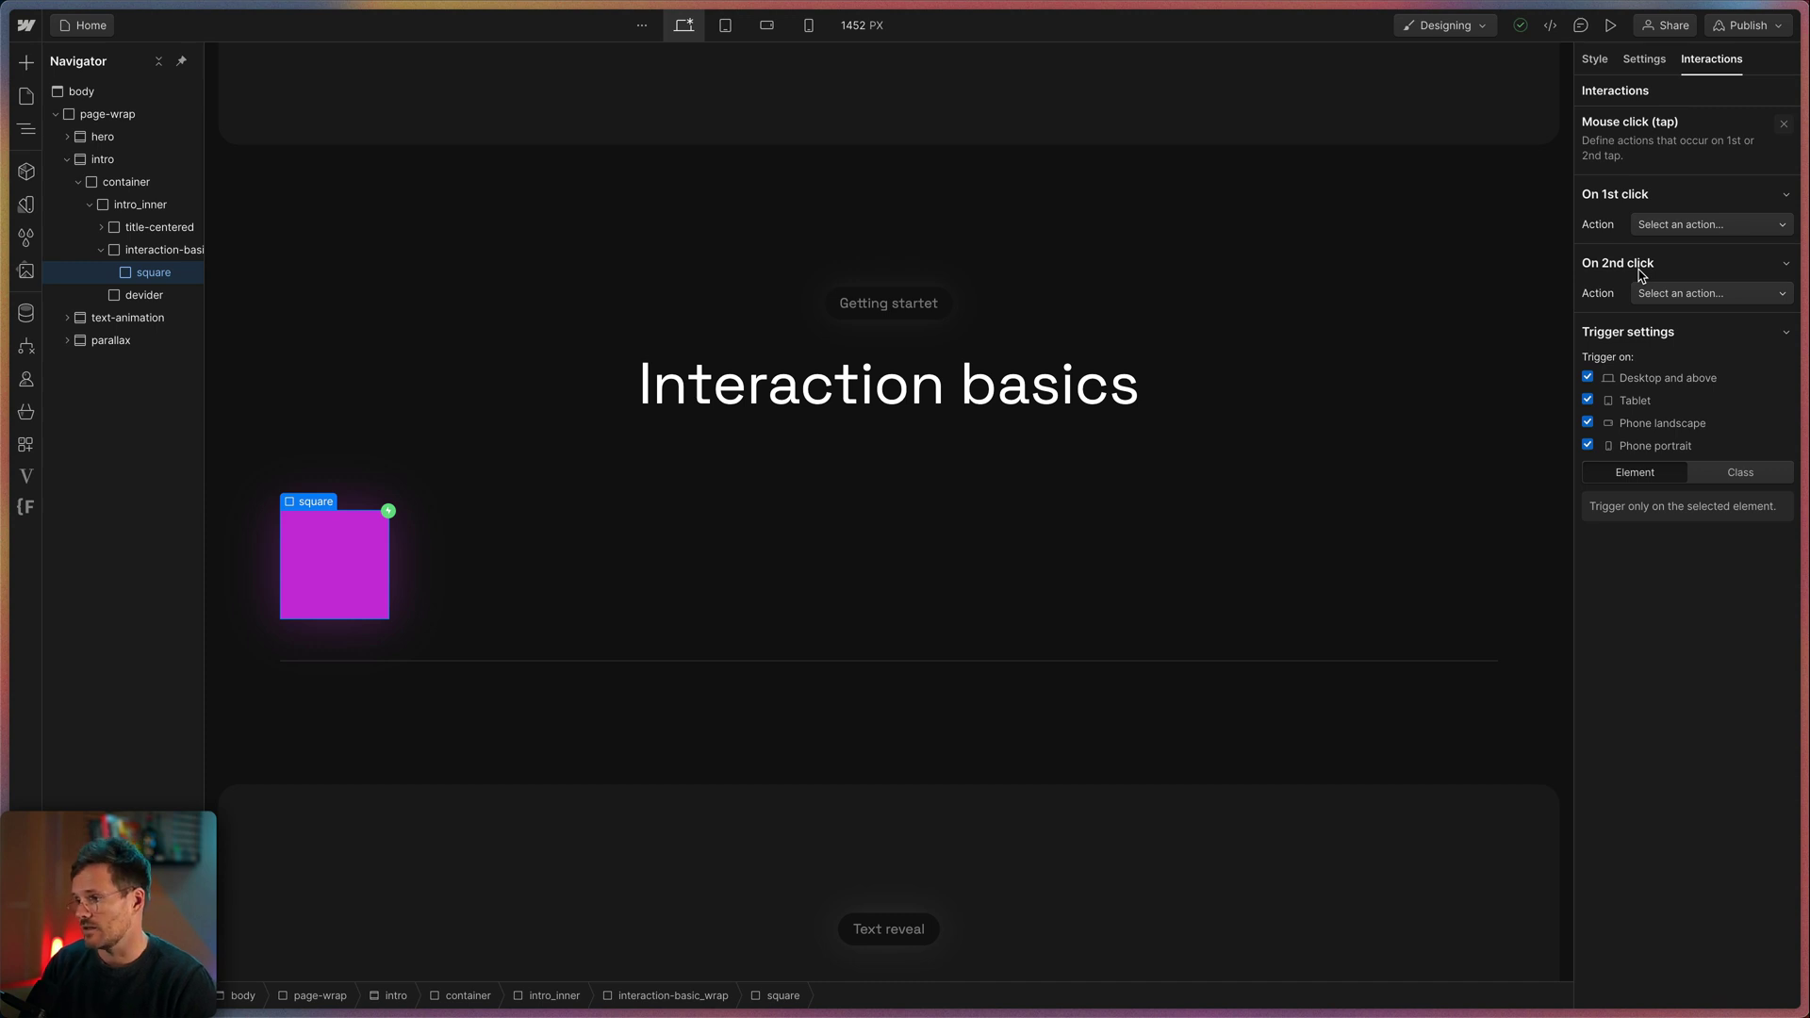
Step: Make the first click's action Fade and preview the effect on the square
{"action": "left_click", "coordinate": [1687, 227]}
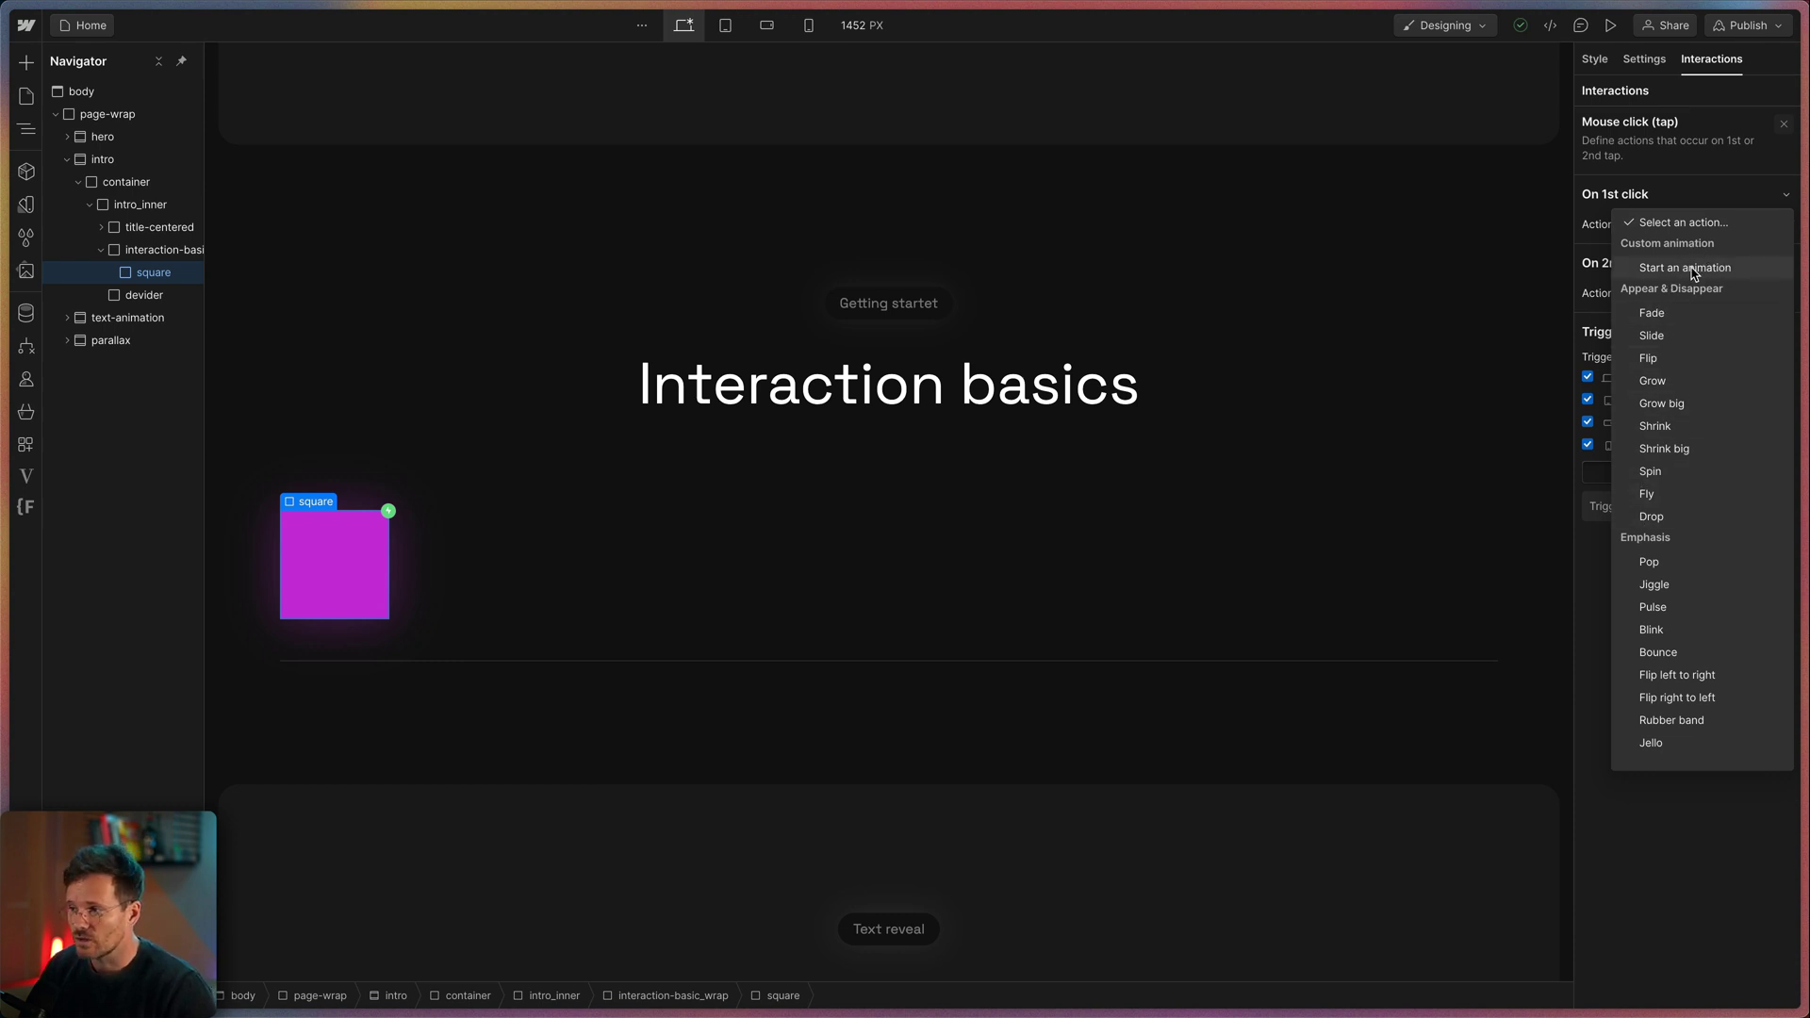
{"action": "left_click", "coordinate": [1658, 316]}
{"action": "left_click", "coordinate": [1657, 319]}
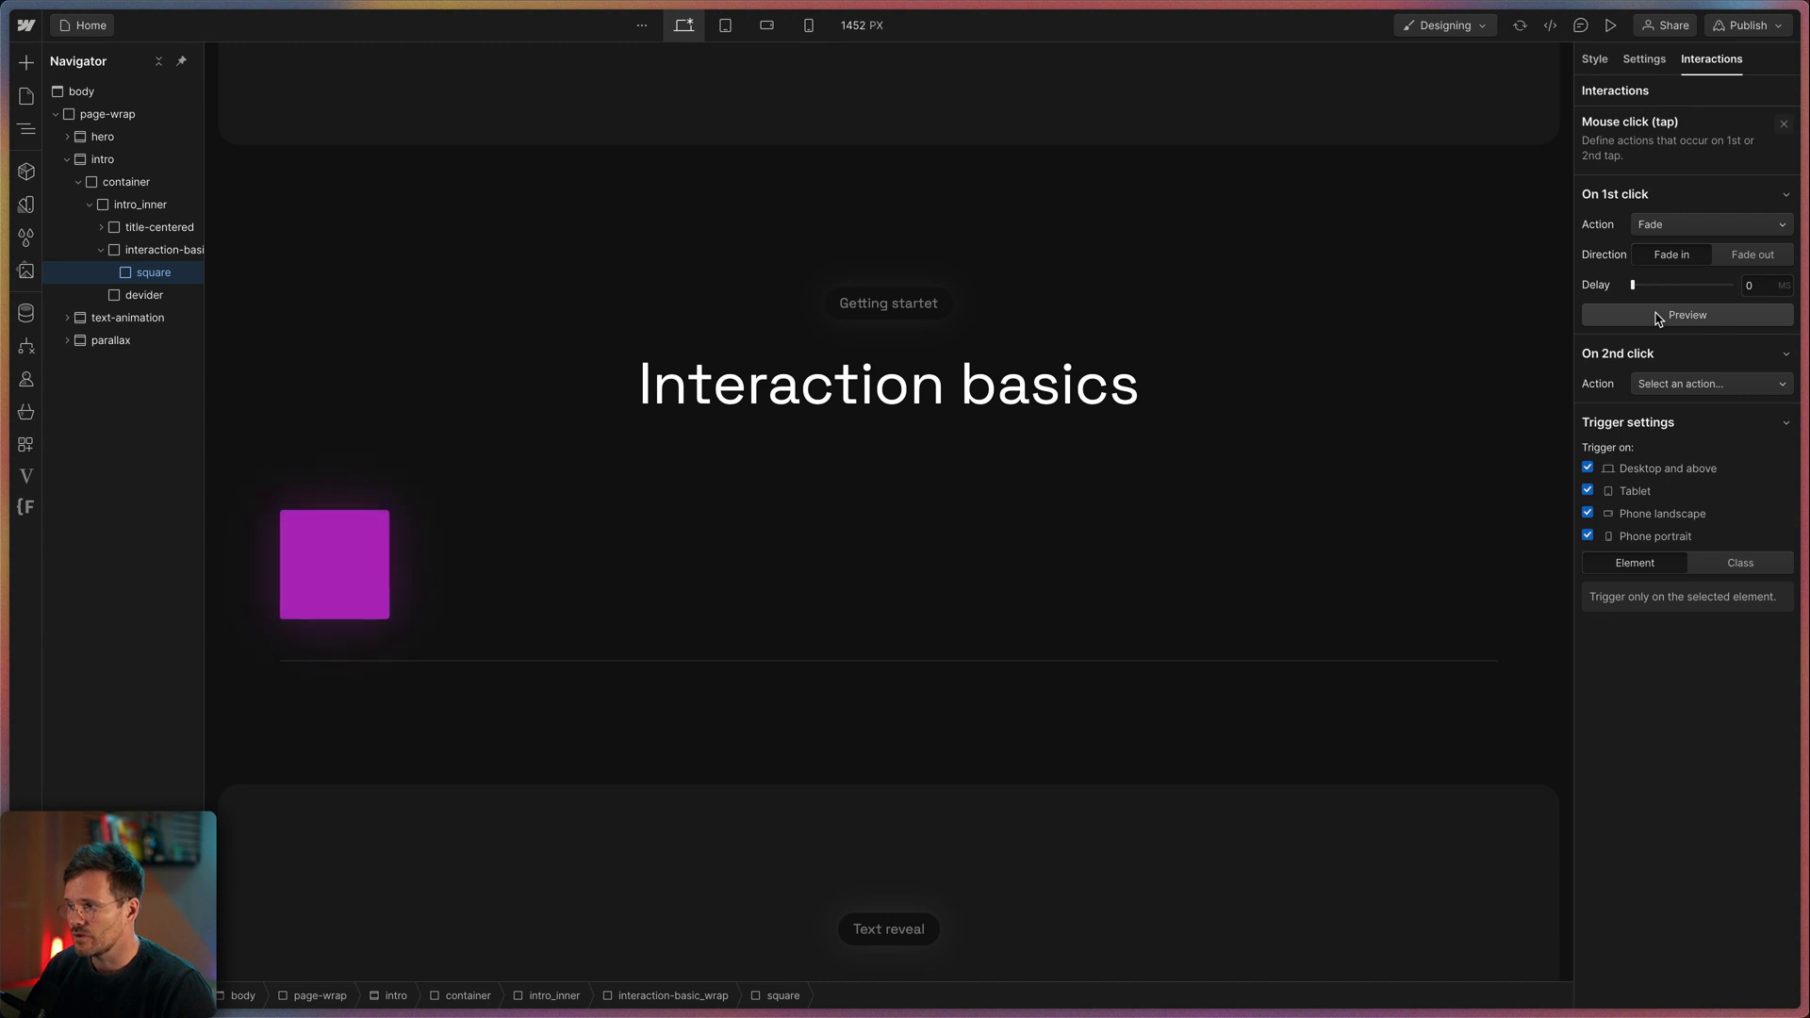
{"action": "left_click", "coordinate": [1657, 318]}
{"action": "left_click", "coordinate": [1658, 318]}
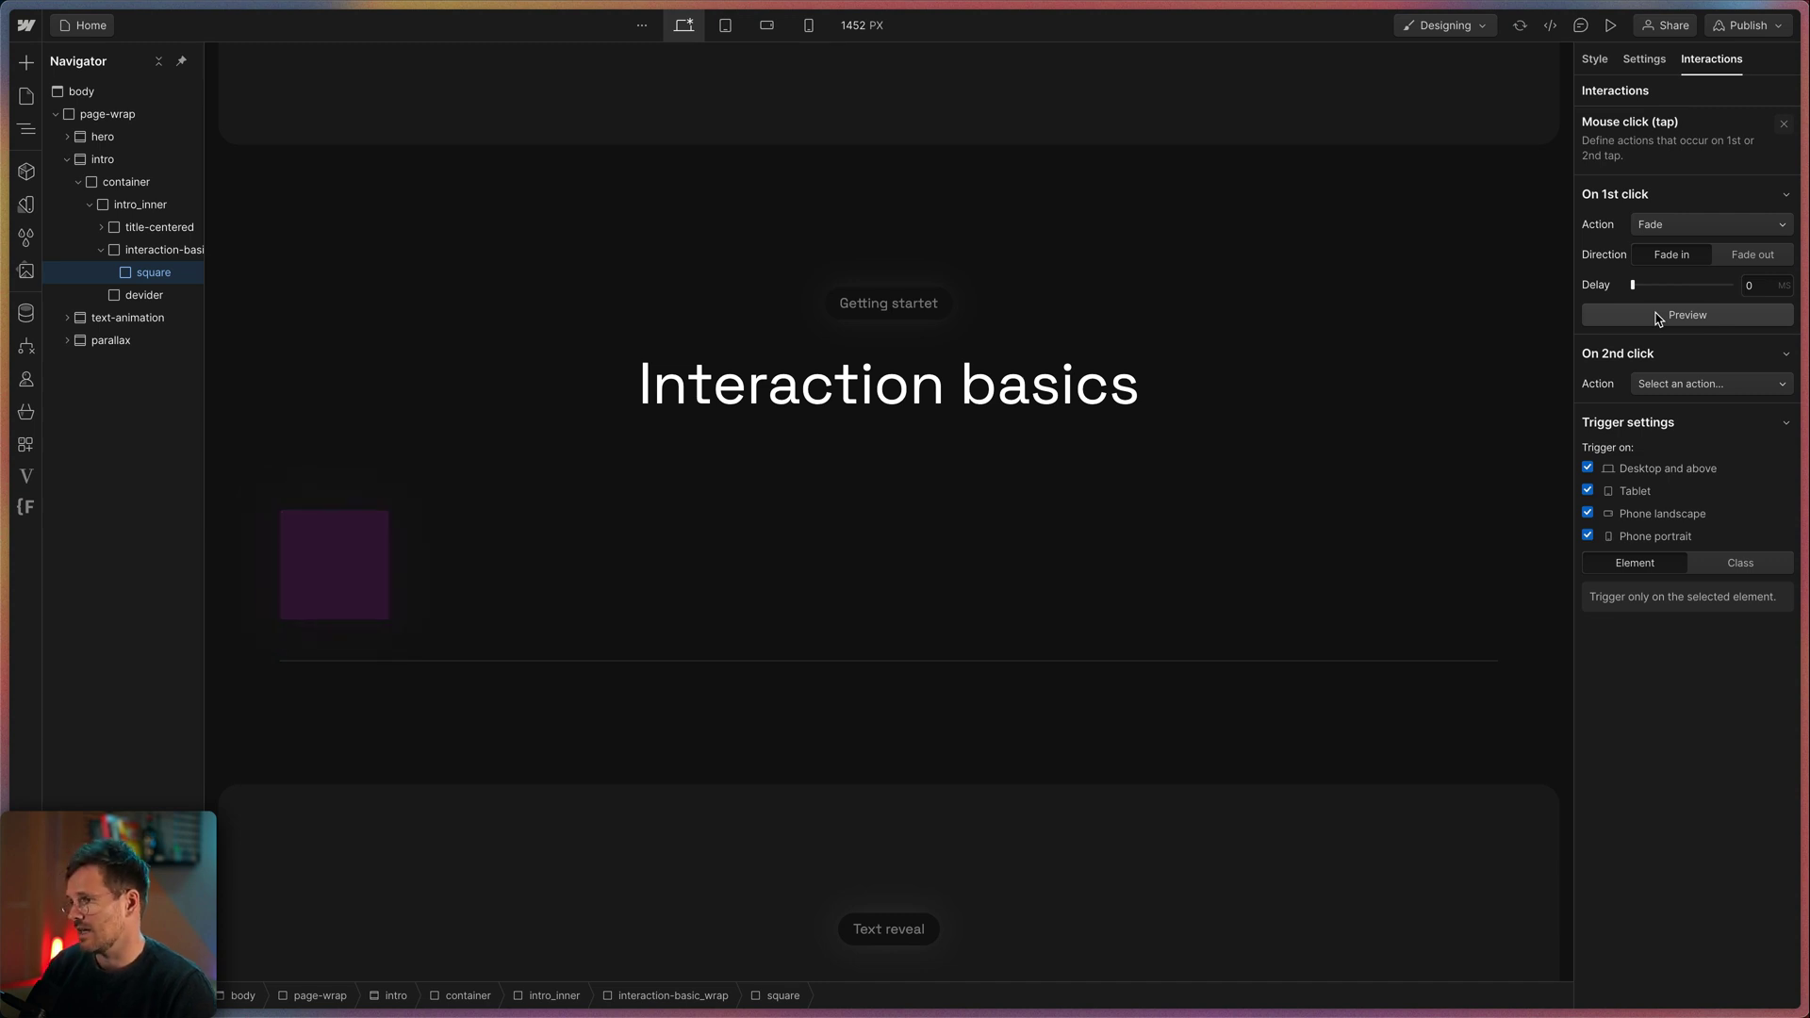
Step: Set the fade direction to Fade out with 0 ms delay and preview it
{"action": "left_click", "coordinate": [1748, 257]}
{"action": "left_click", "coordinate": [1687, 262]}
{"action": "left_click", "coordinate": [1732, 262]}
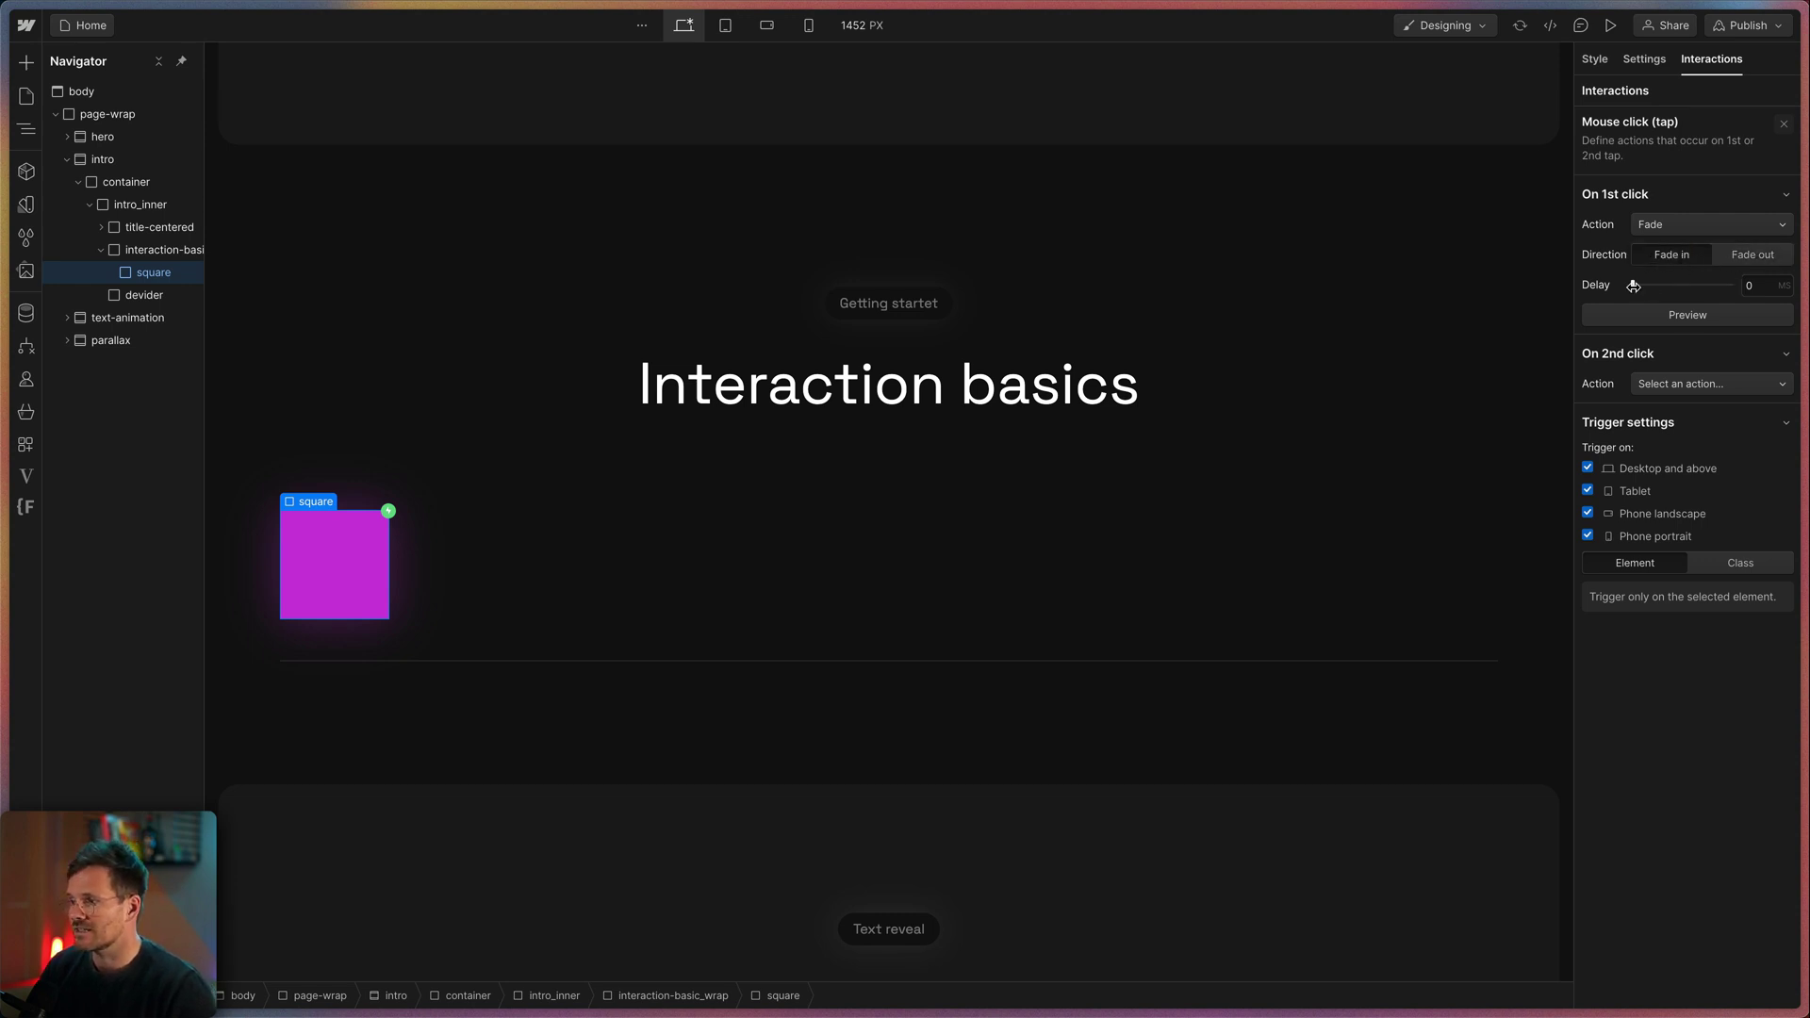
{"action": "mouse_move", "coordinate": [1632, 286]}
{"action": "left_mouse_down"}
{"action": "mouse_move", "coordinate": [1683, 286]}
{"action": "mouse_move", "coordinate": [1626, 288]}
{"action": "left_mouse_up"}
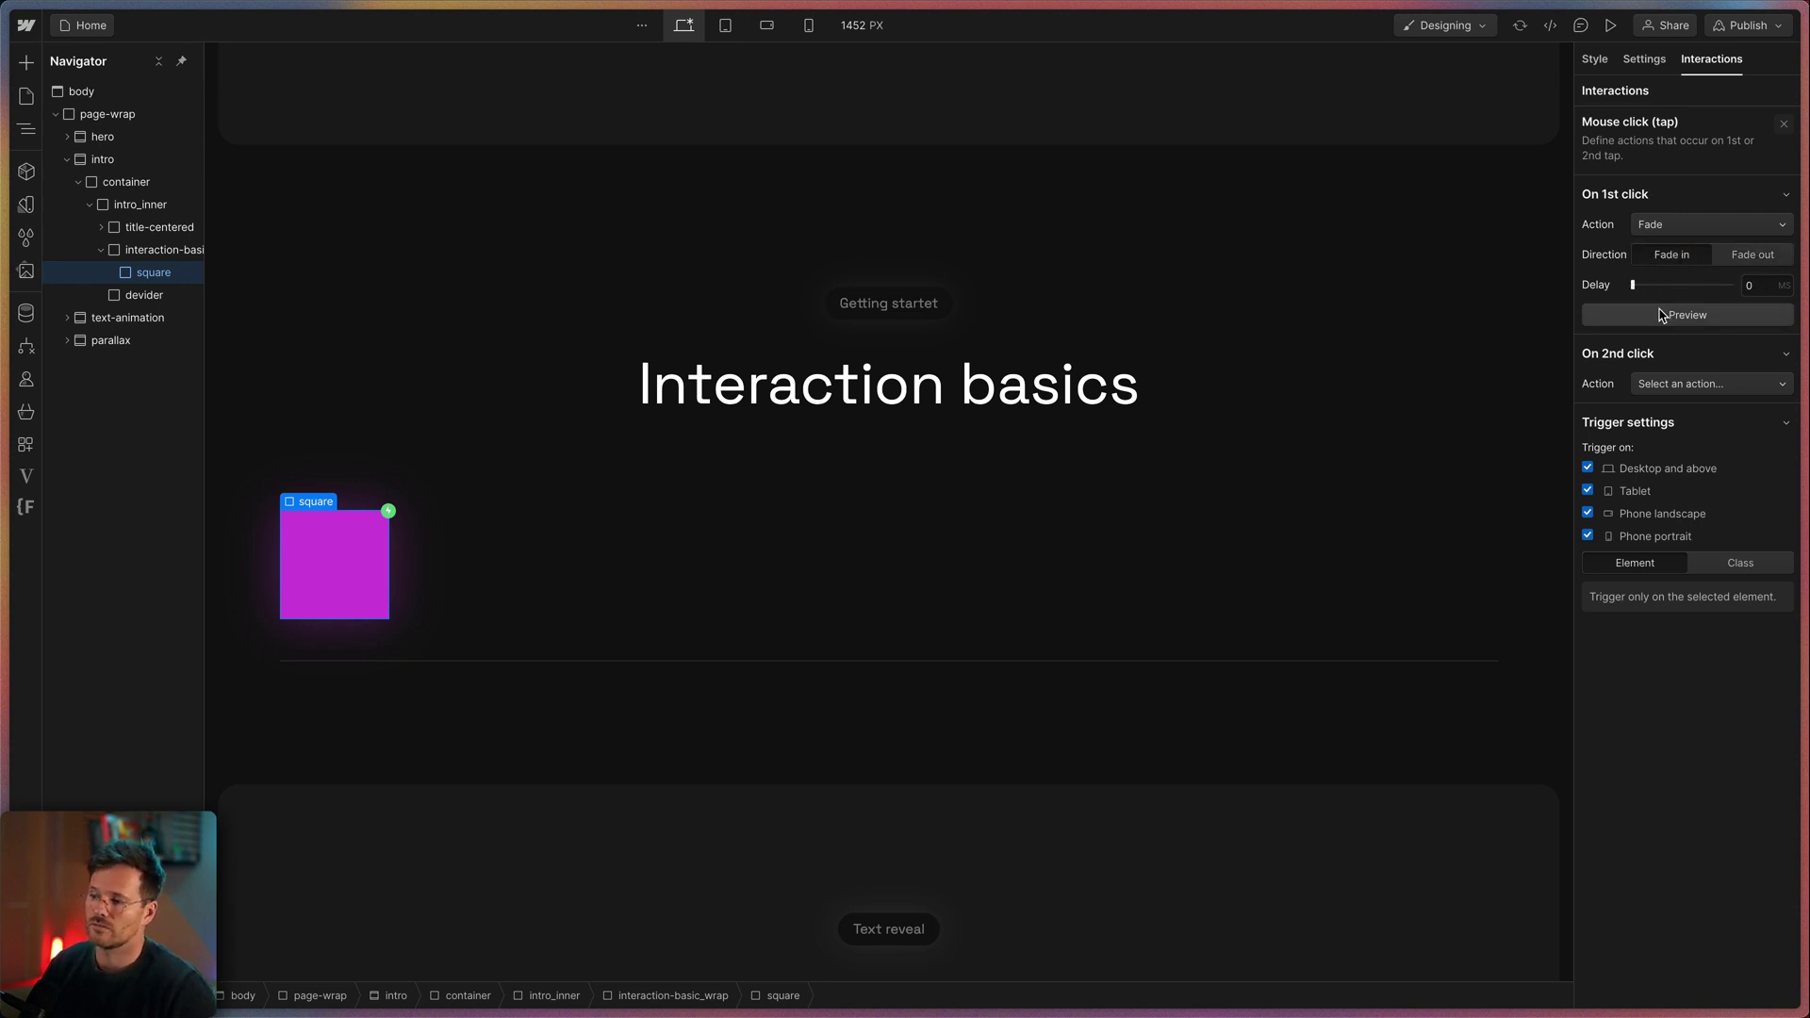
{"action": "left_click", "coordinate": [1753, 257]}
{"action": "left_click", "coordinate": [1711, 319]}
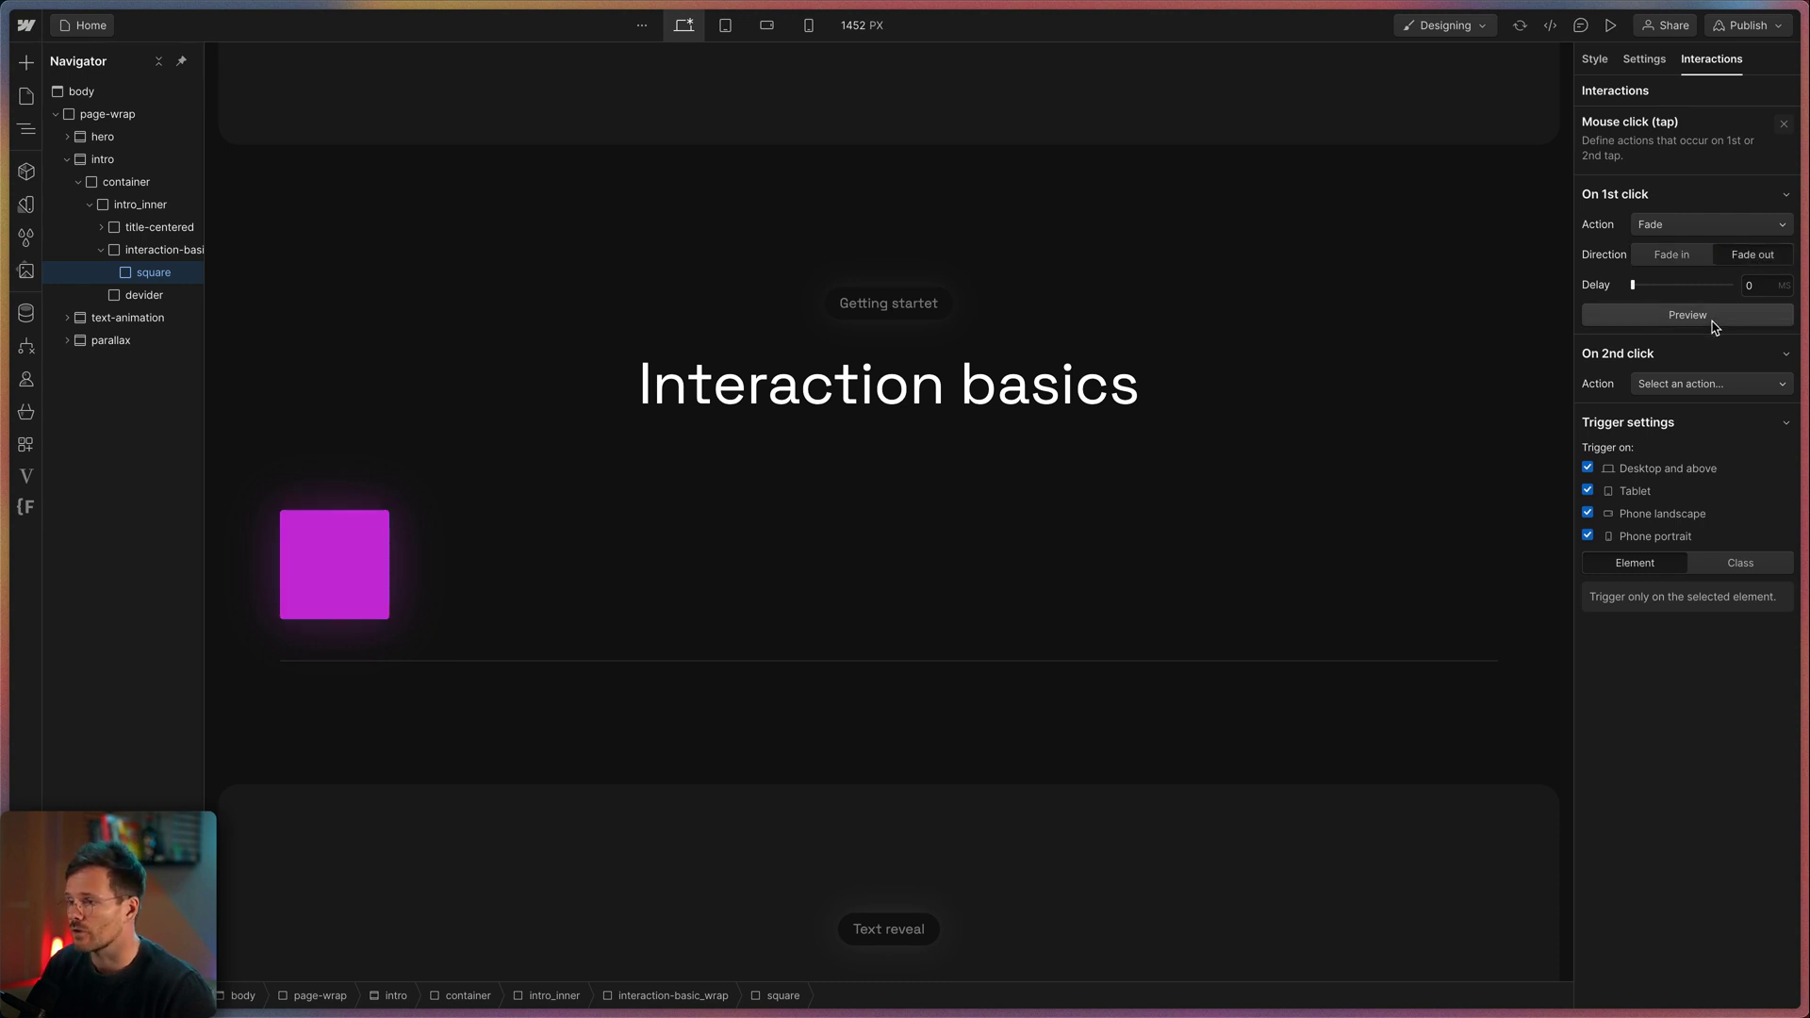
Step: Preview the page, click the square to watch it fade out, and return to the Designer
{"action": "left_click", "coordinate": [1610, 26]}
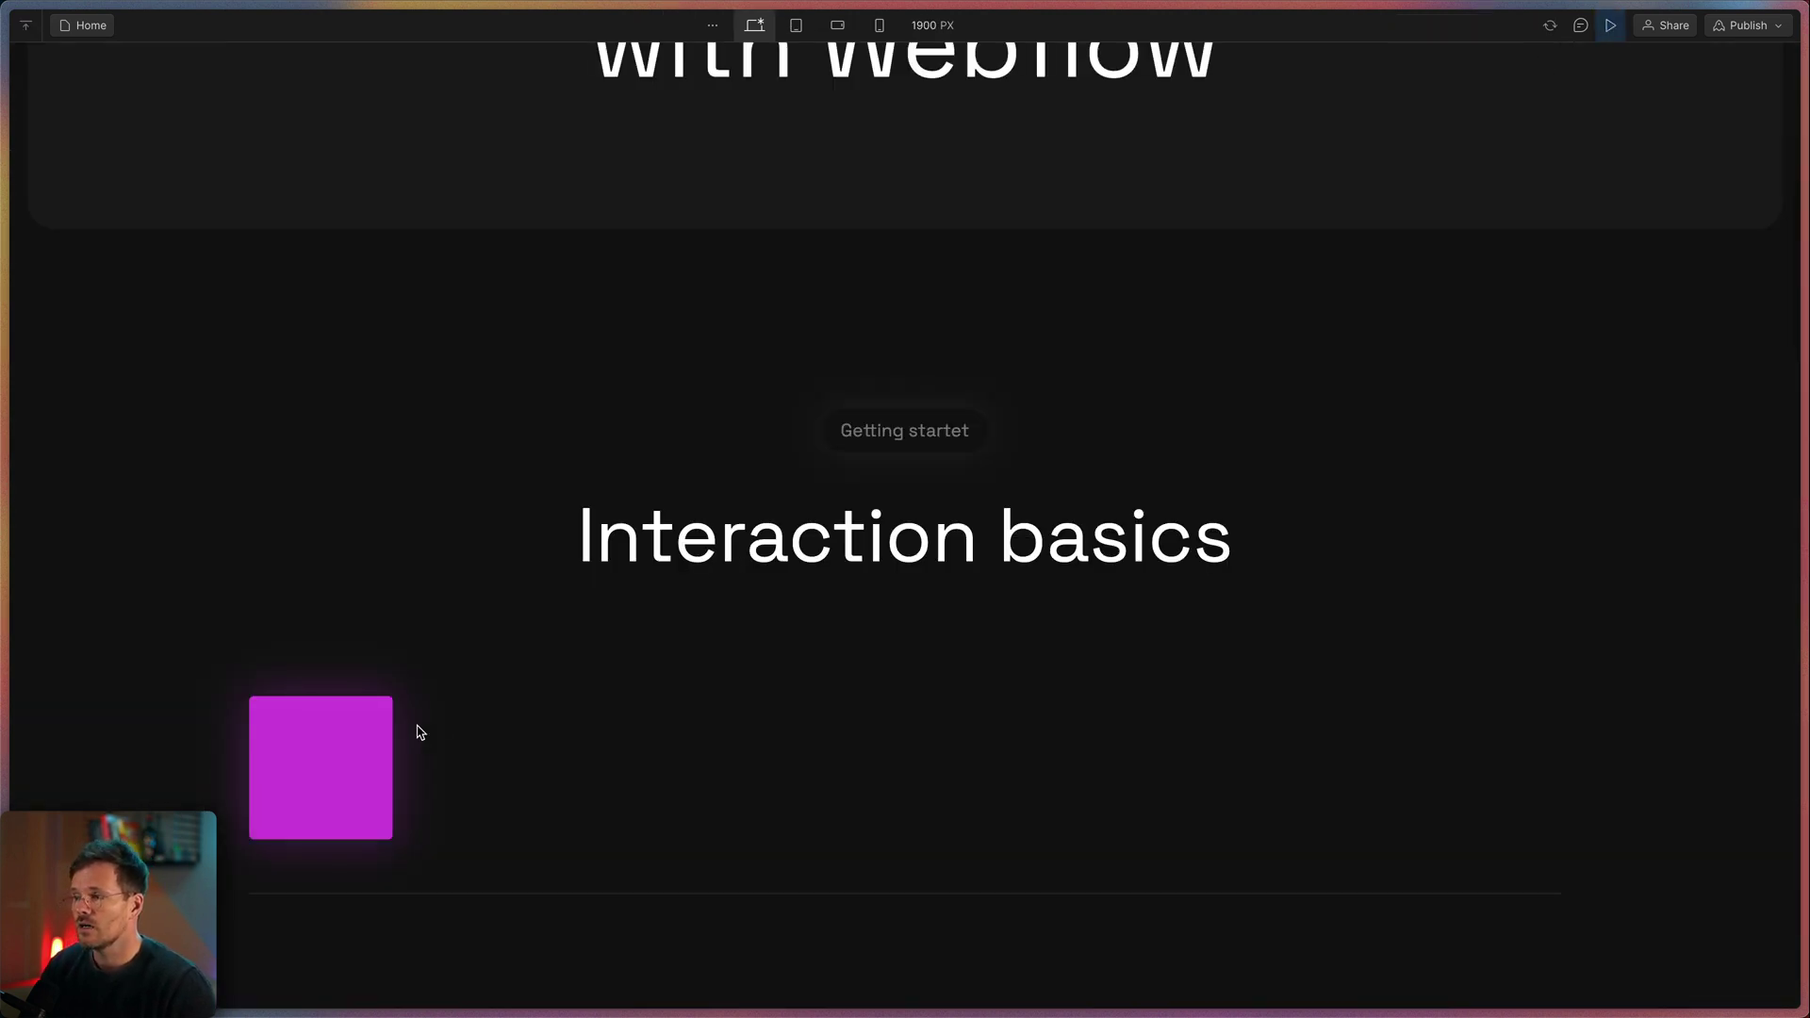
{"action": "left_click", "coordinate": [361, 752]}
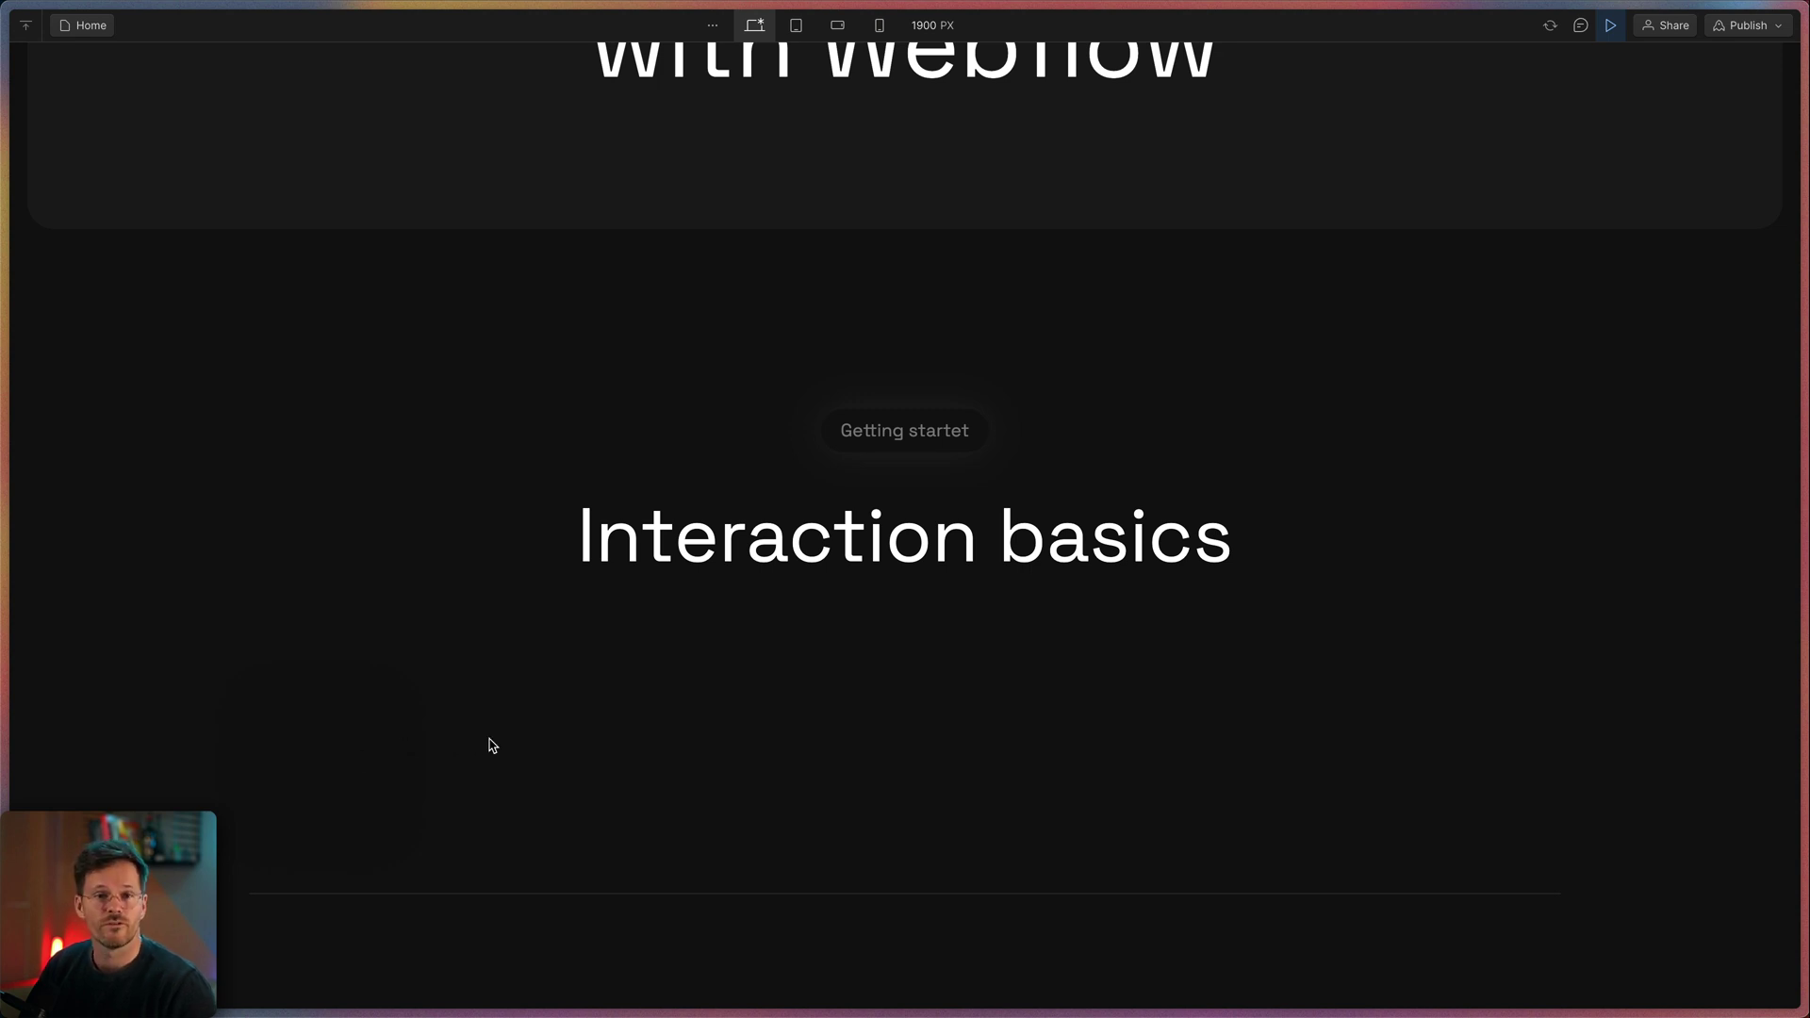
{"action": "left_click", "coordinate": [1602, 31]}
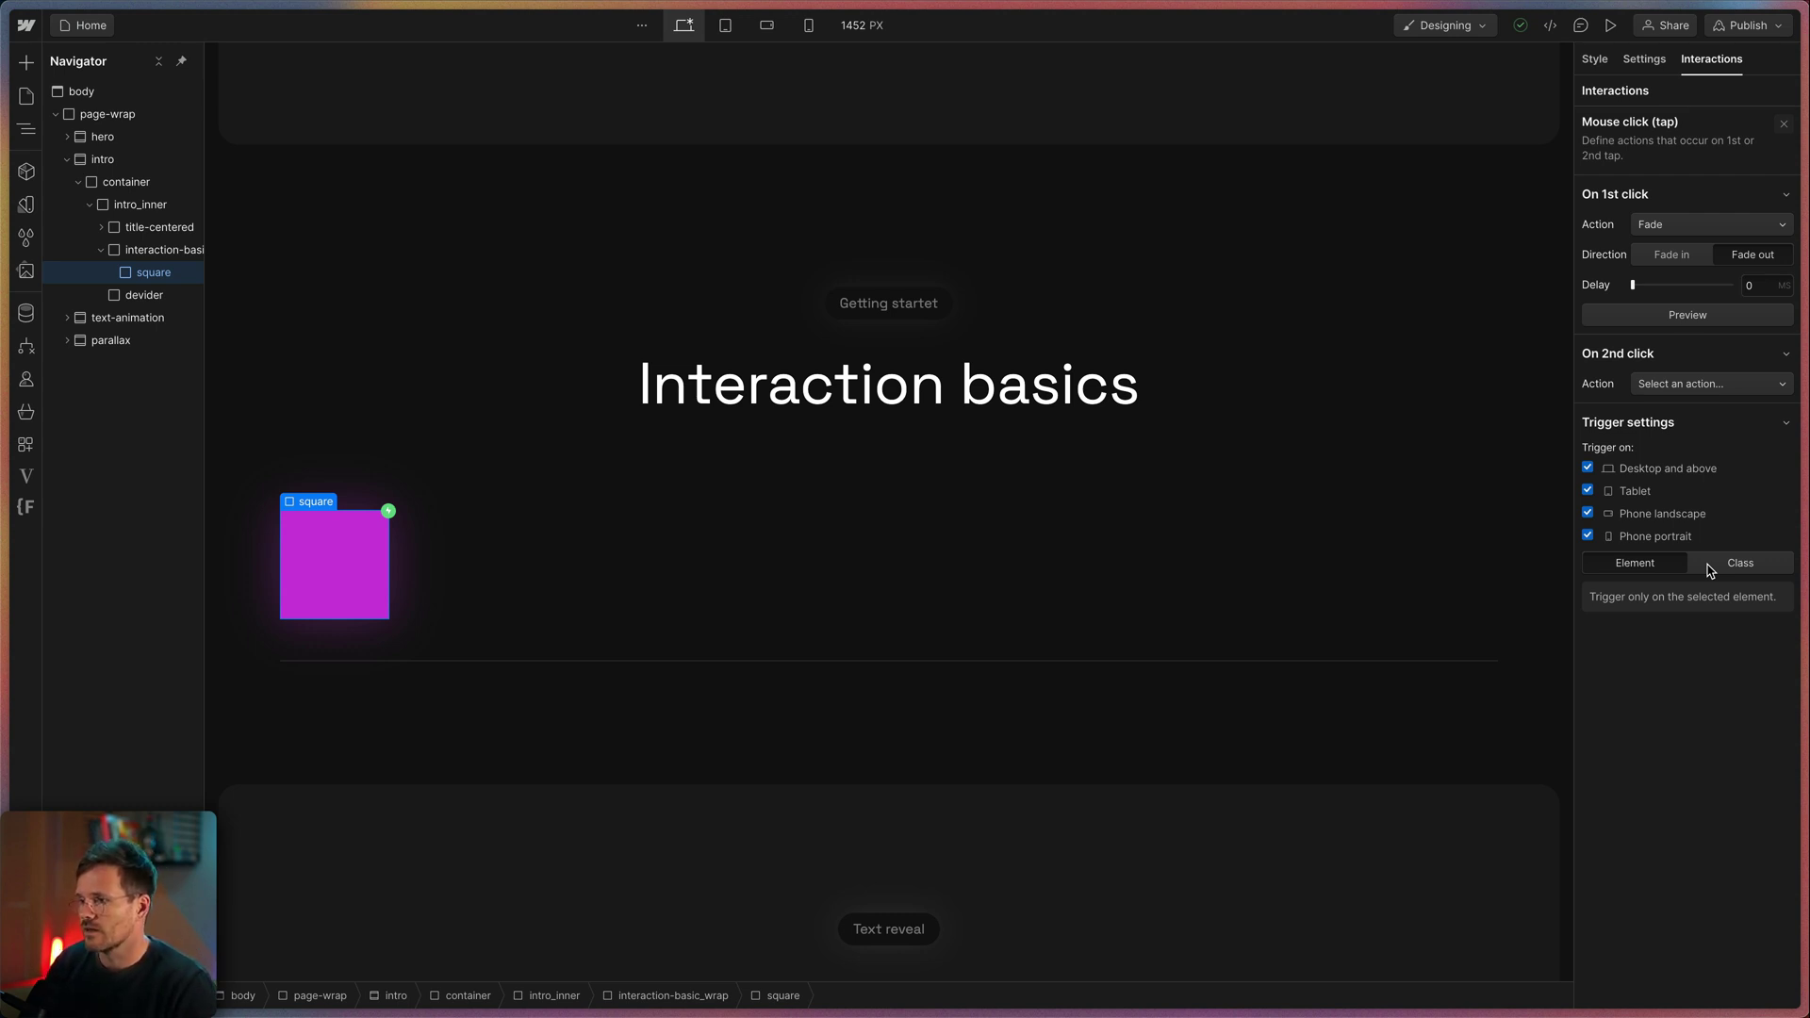
Step: Apply the click trigger to the whole square class and duplicate the square twice
{"action": "left_click", "coordinate": [1727, 571]}
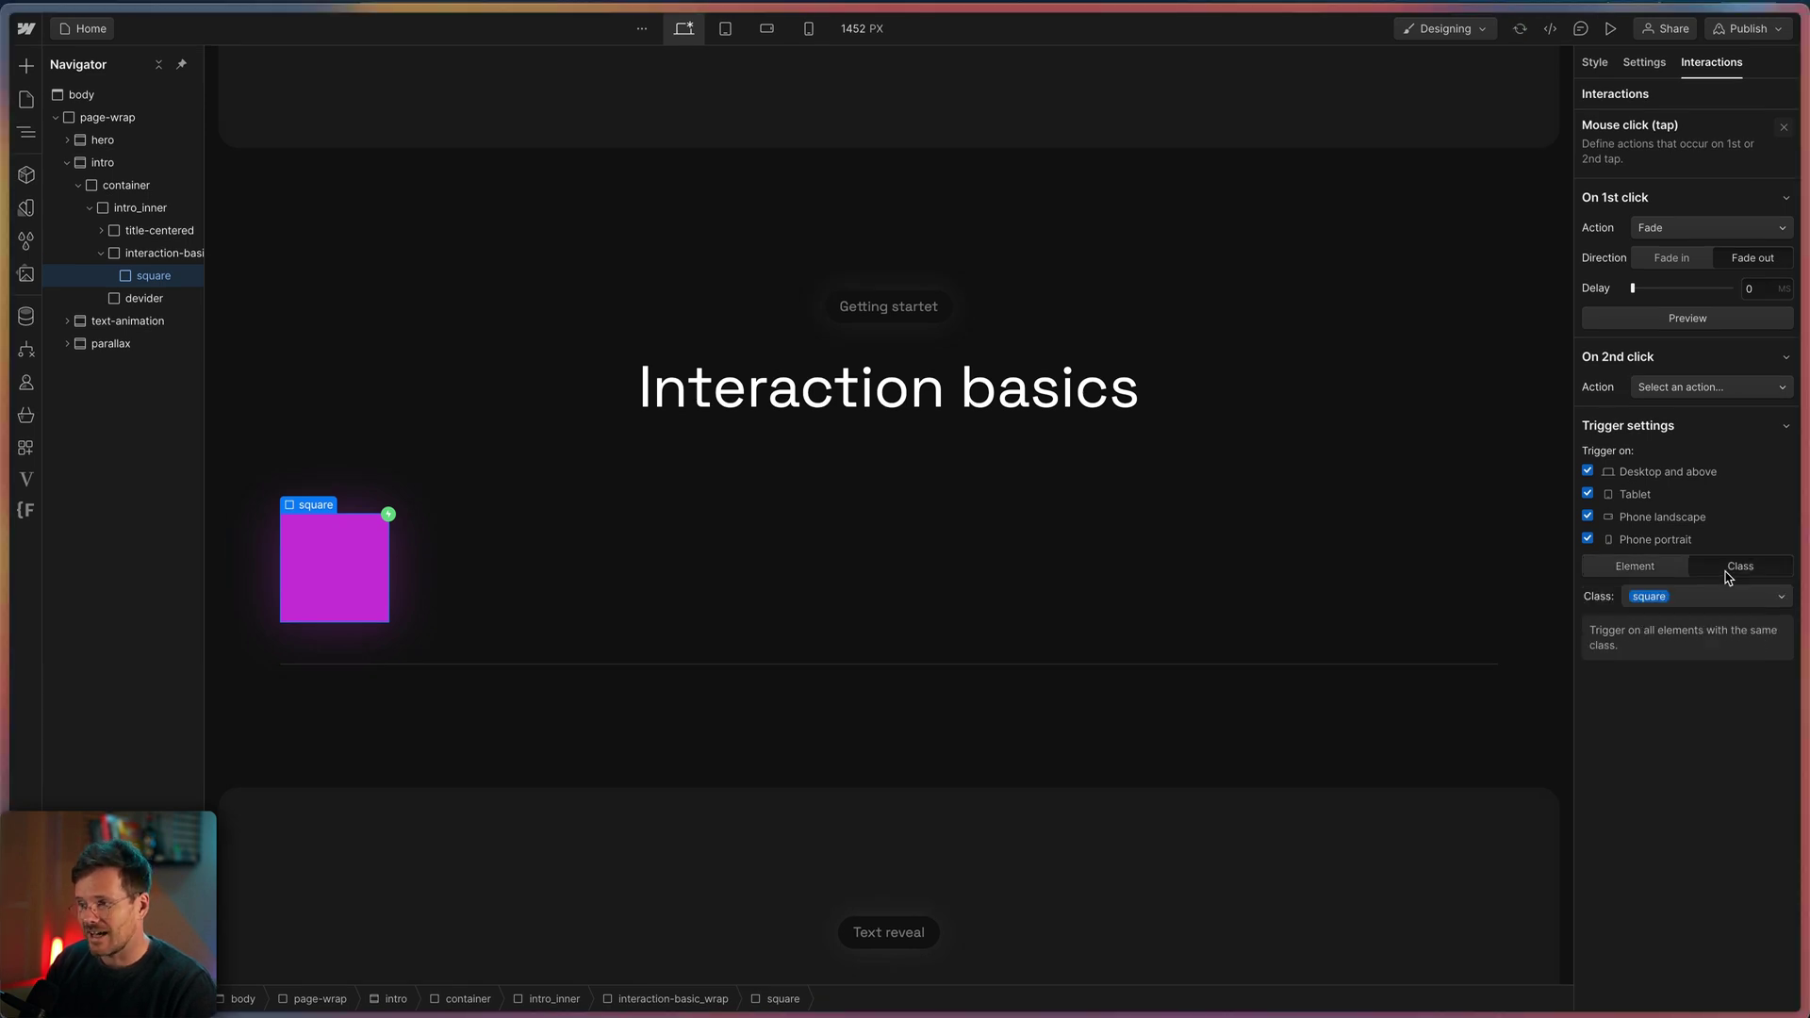
{"action": "left_click", "coordinate": [366, 611]}
{"action": "key", "text": "ctrl+d"}
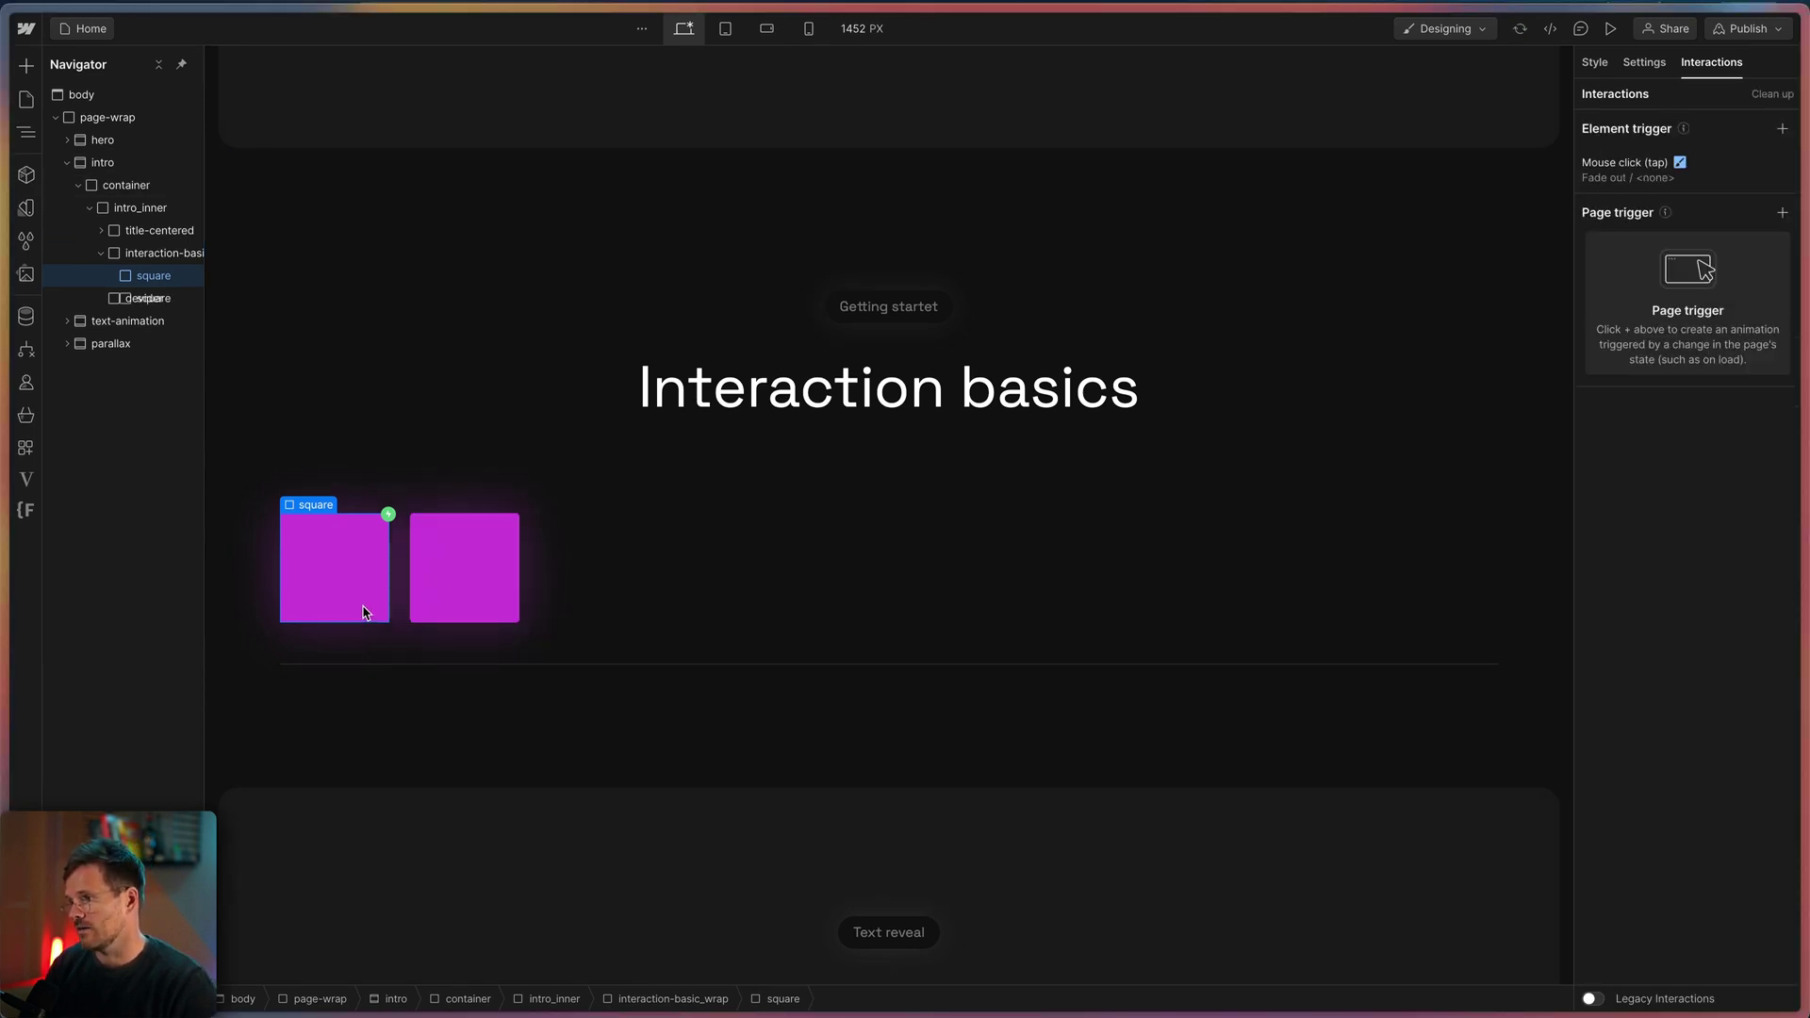
{"action": "key", "text": "ctrl+d"}
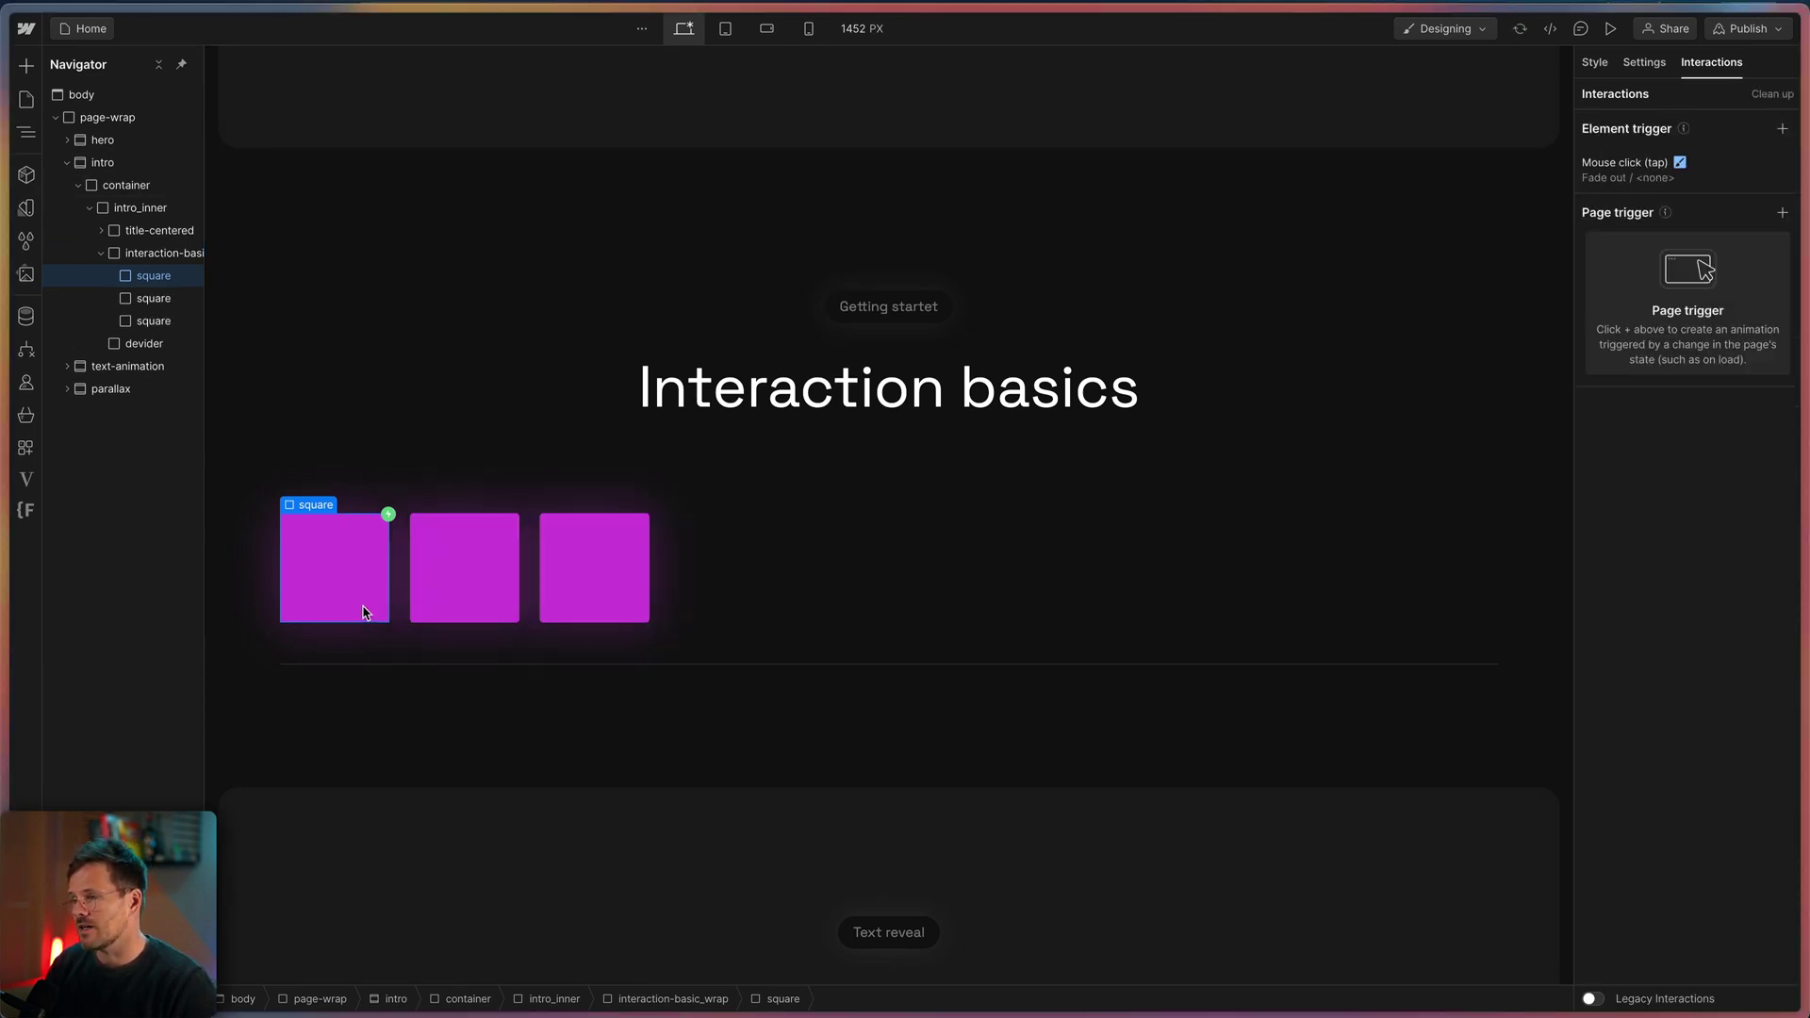
Step: Preview the page and click all three squares to fade them out
{"action": "left_click", "coordinate": [1610, 29]}
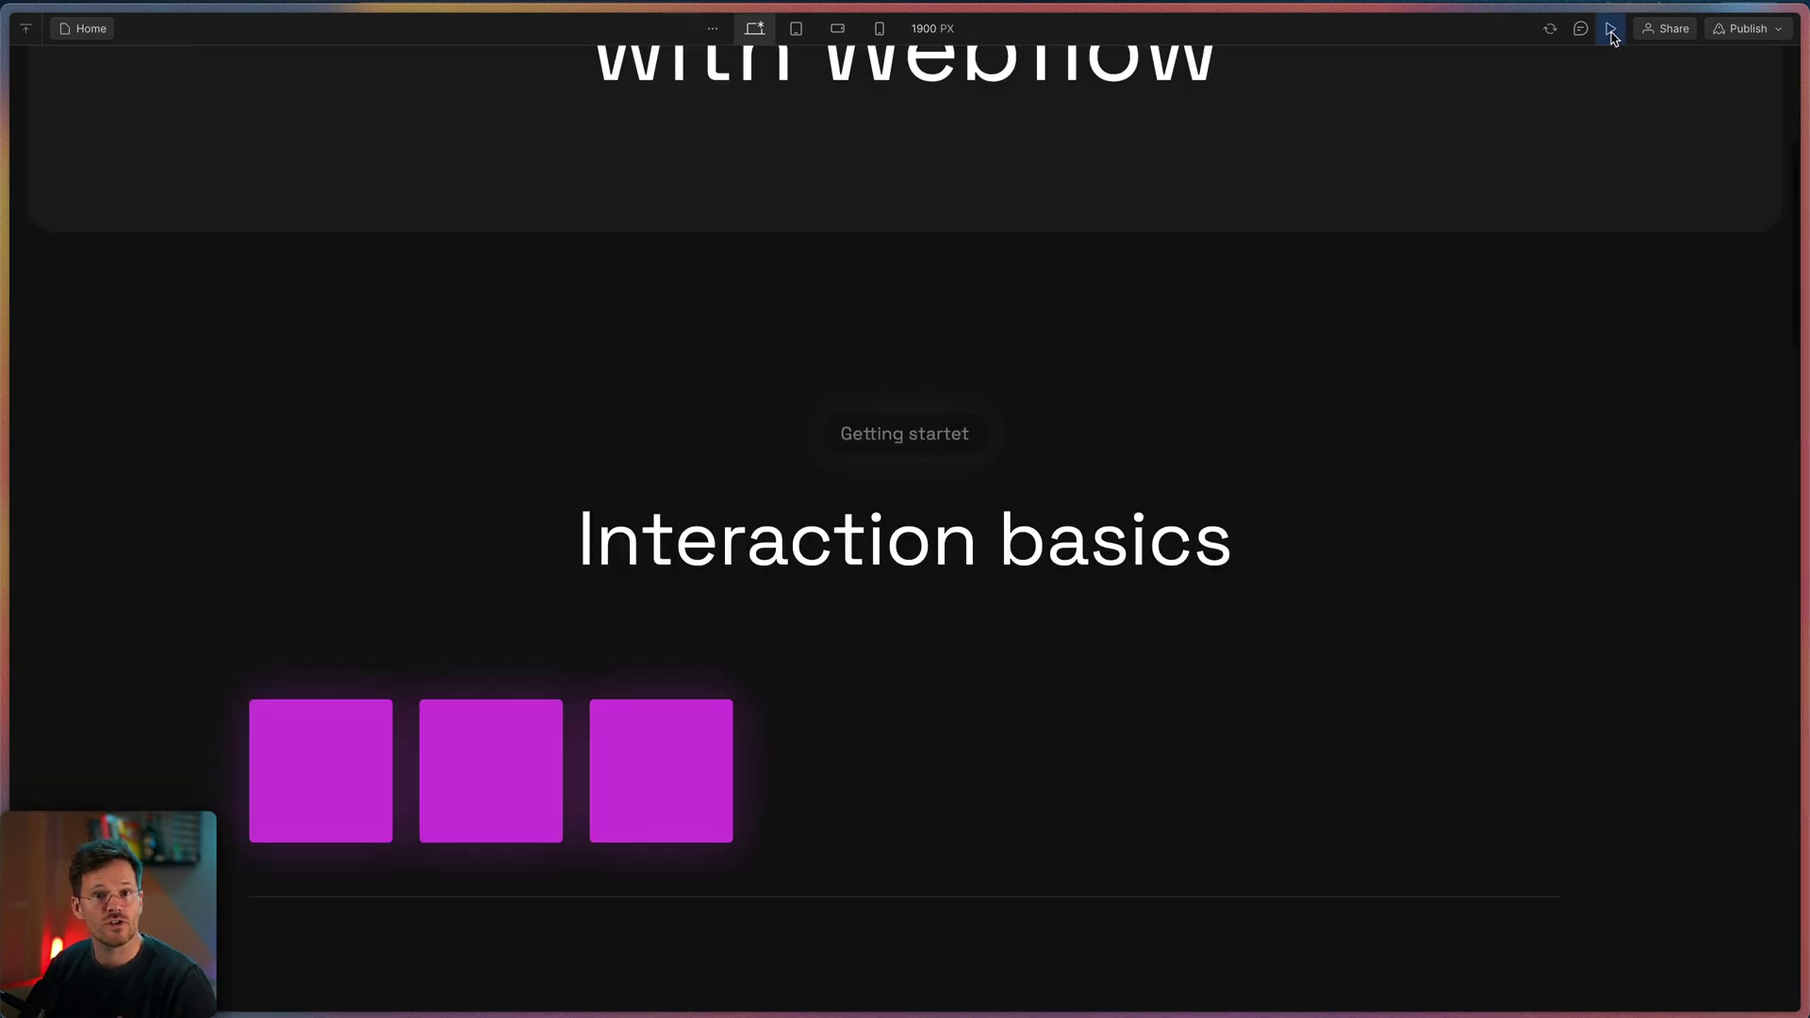
{"action": "left_click", "coordinate": [359, 761]}
{"action": "left_click", "coordinate": [472, 771]}
{"action": "left_click", "coordinate": [680, 769]}
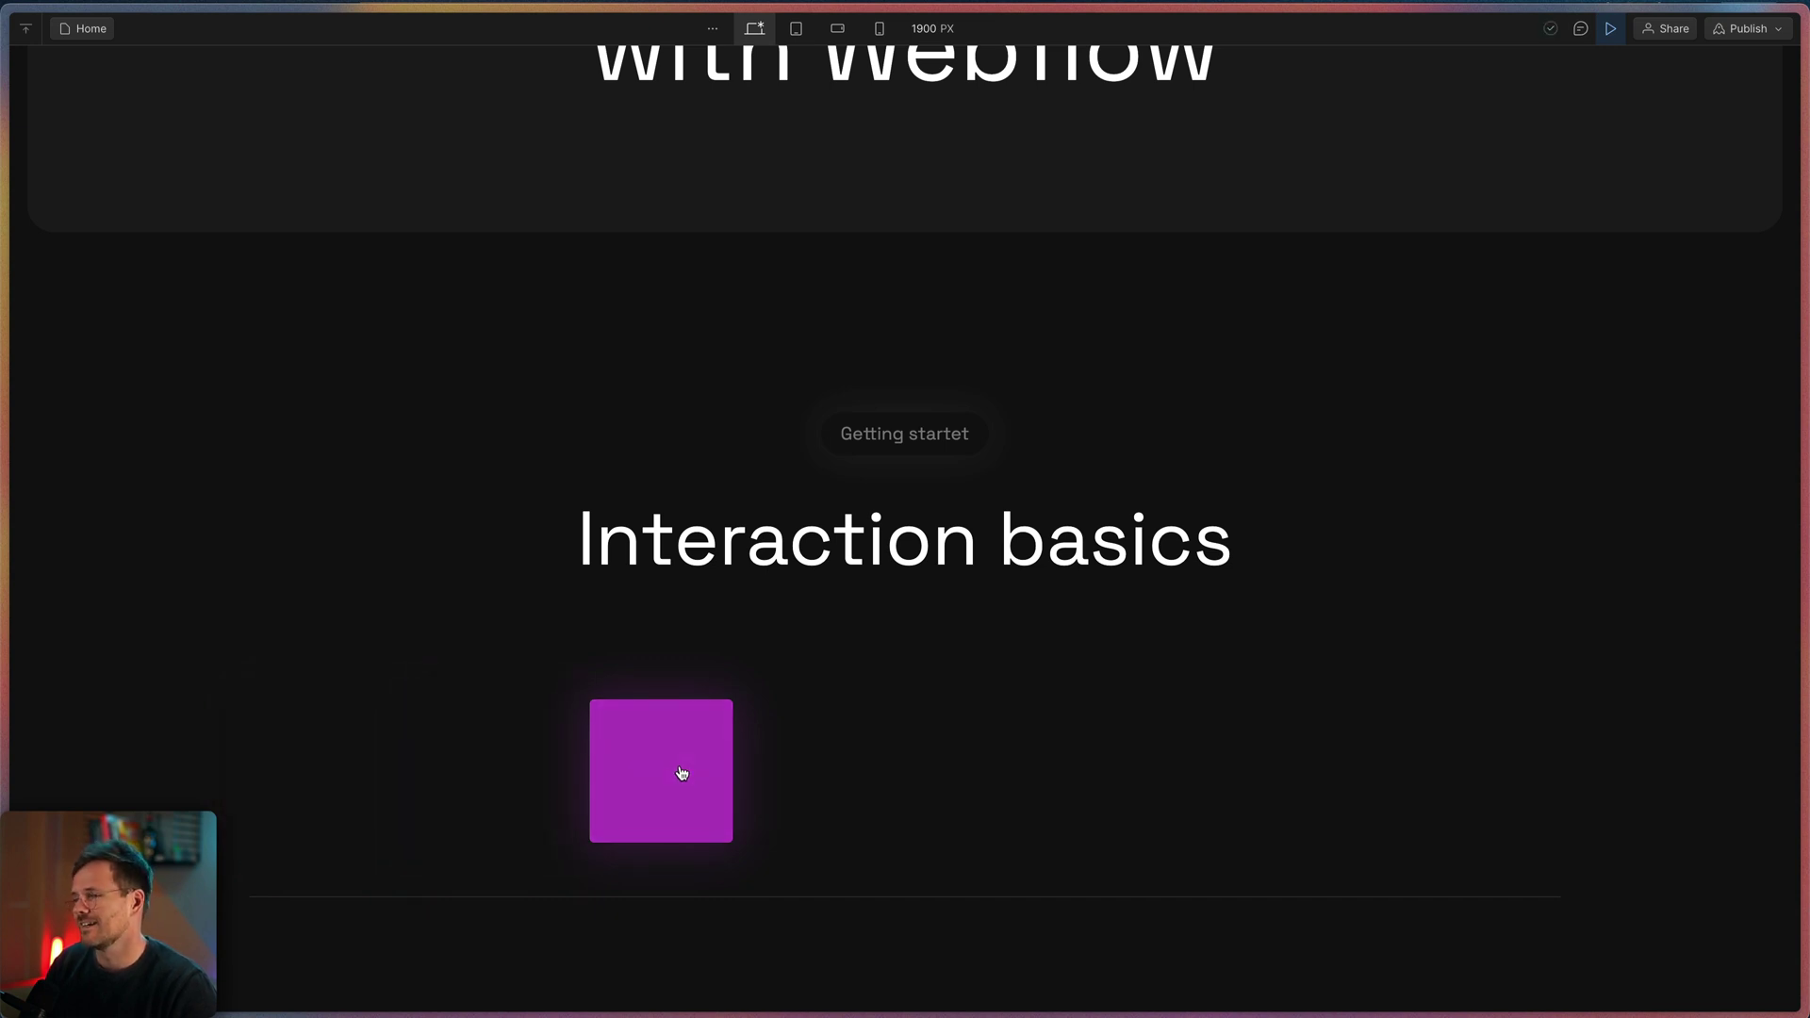
Step: Exit preview, delete the third square, and give the second square the is-green combo class
{"action": "left_click", "coordinate": [1606, 30]}
{"action": "left_click", "coordinate": [606, 557]}
{"action": "key", "text": "Delete"}
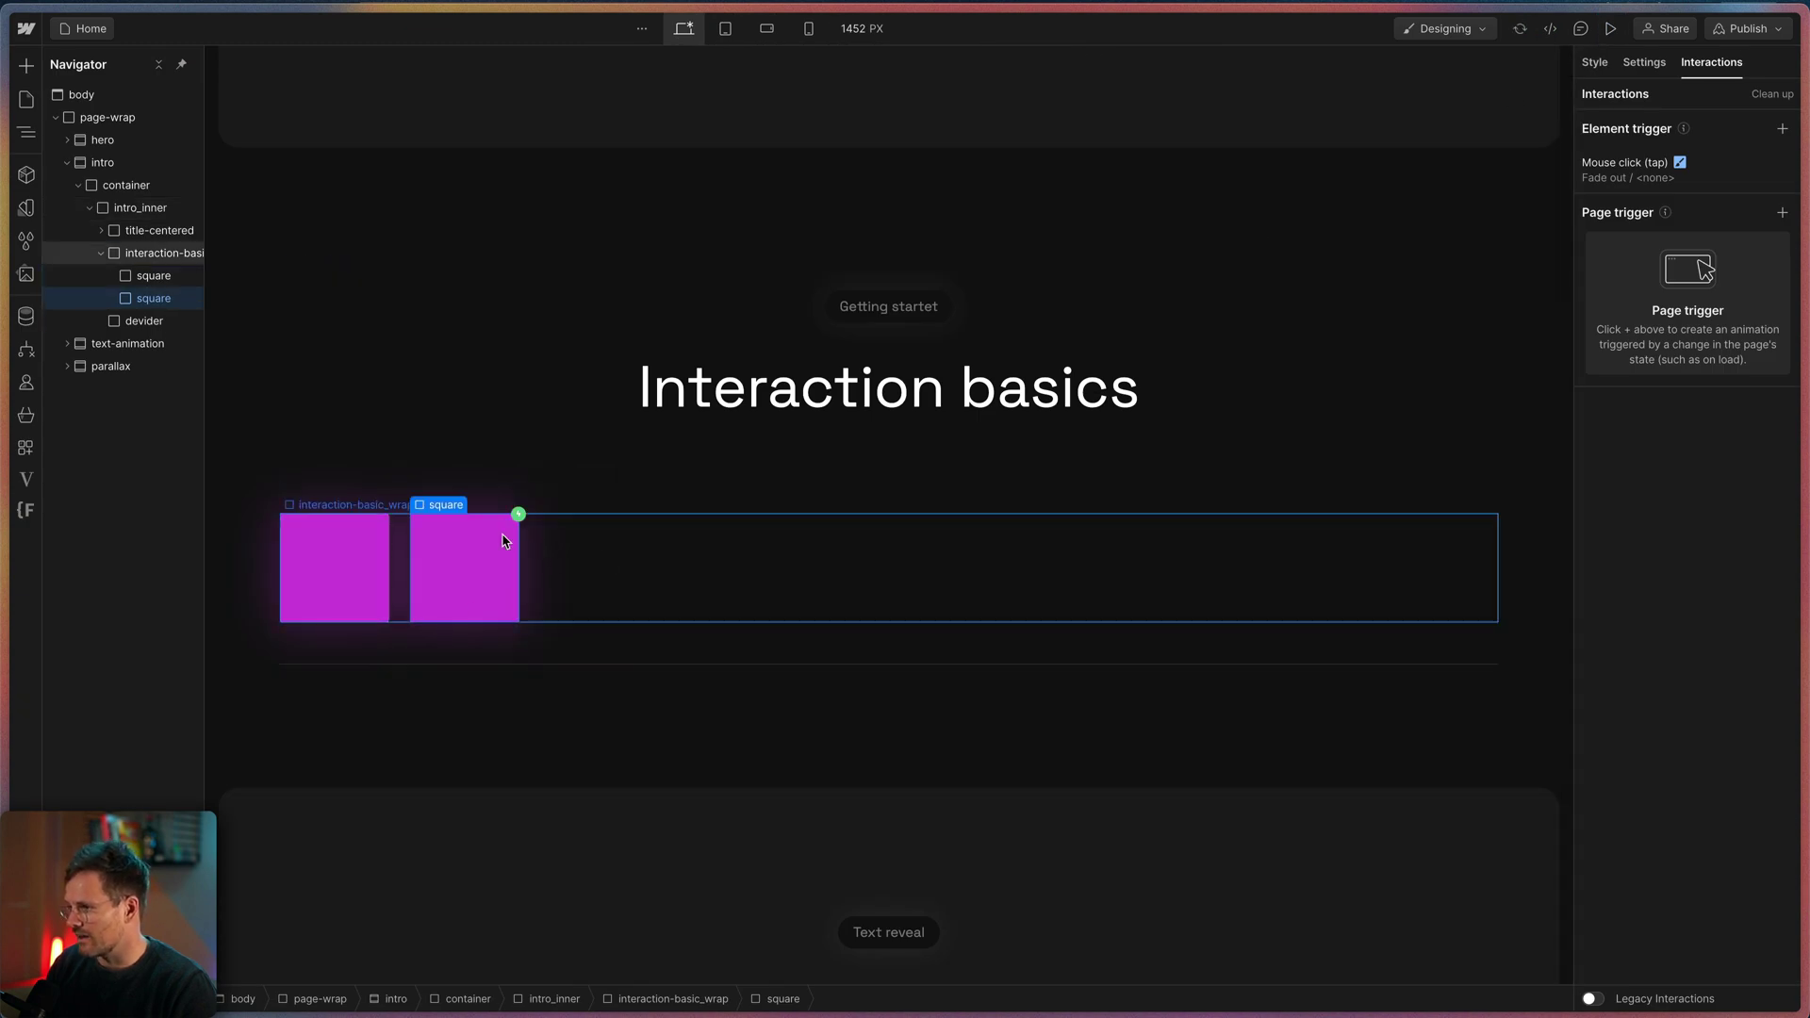
{"action": "left_click", "coordinate": [1593, 62]}
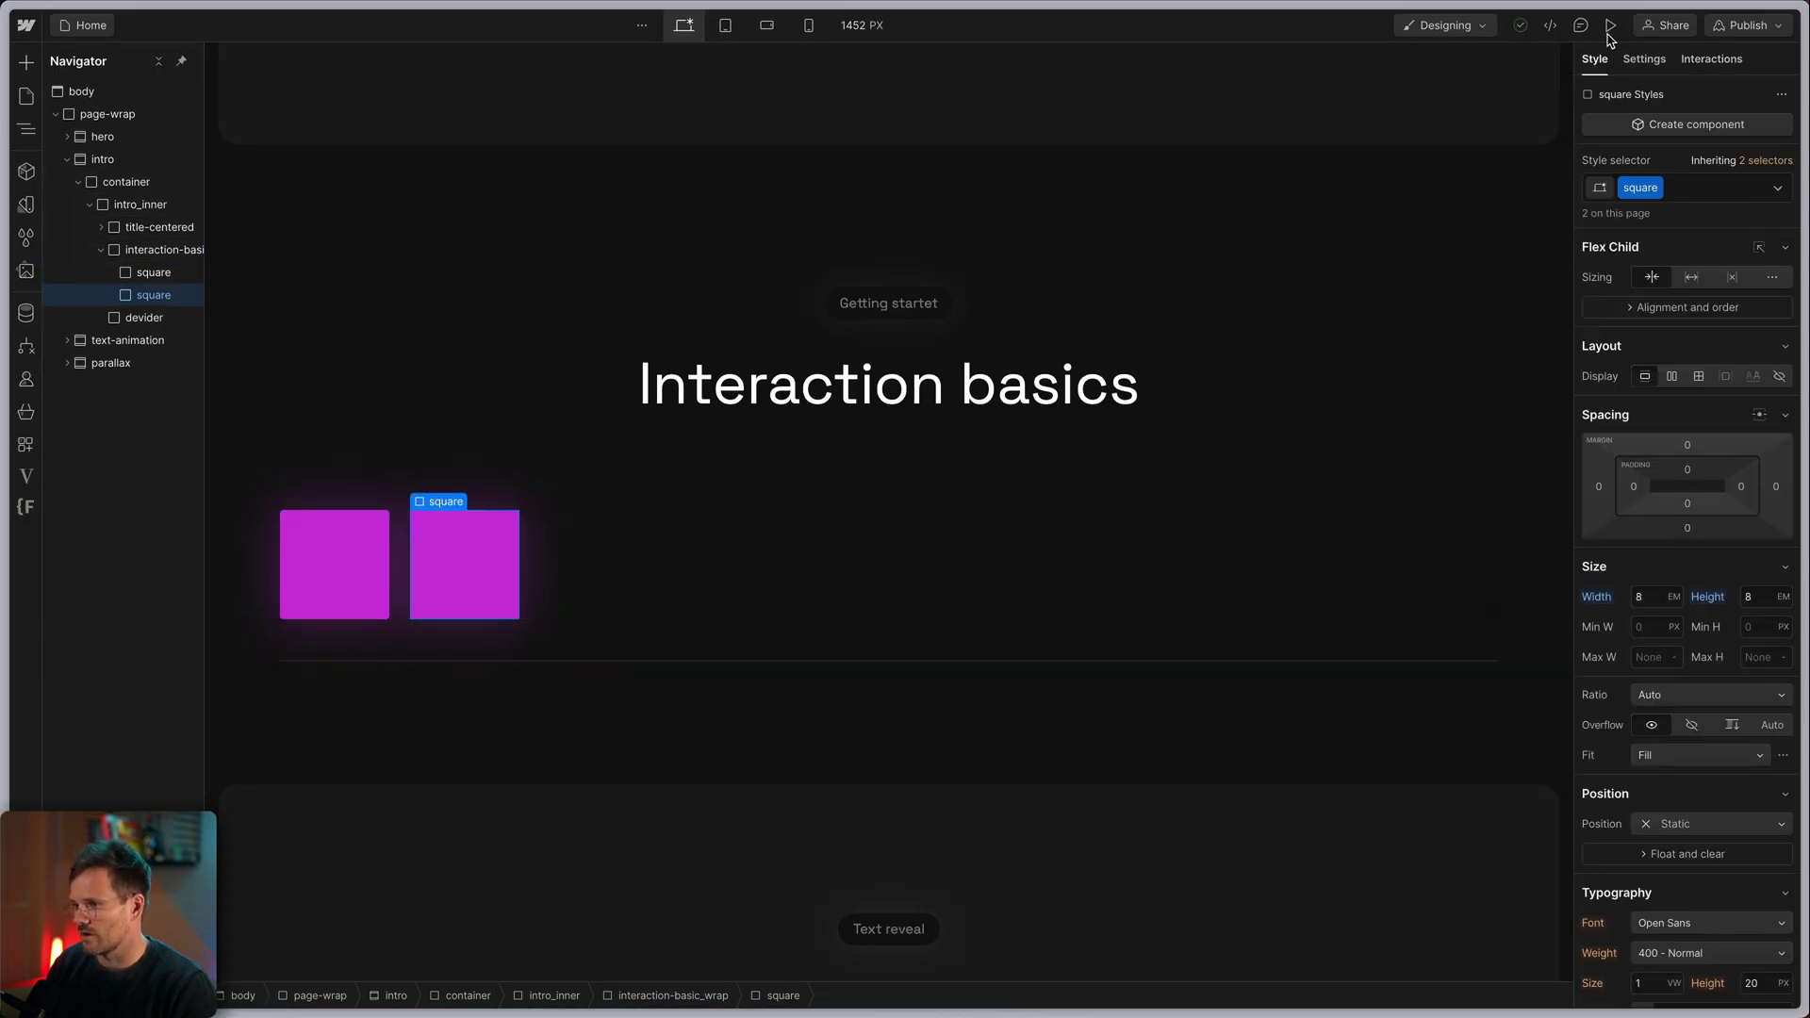
{"action": "key", "text": "super+Return"}
{"action": "type", "text": "is-green"}
{"action": "key", "text": "Return"}
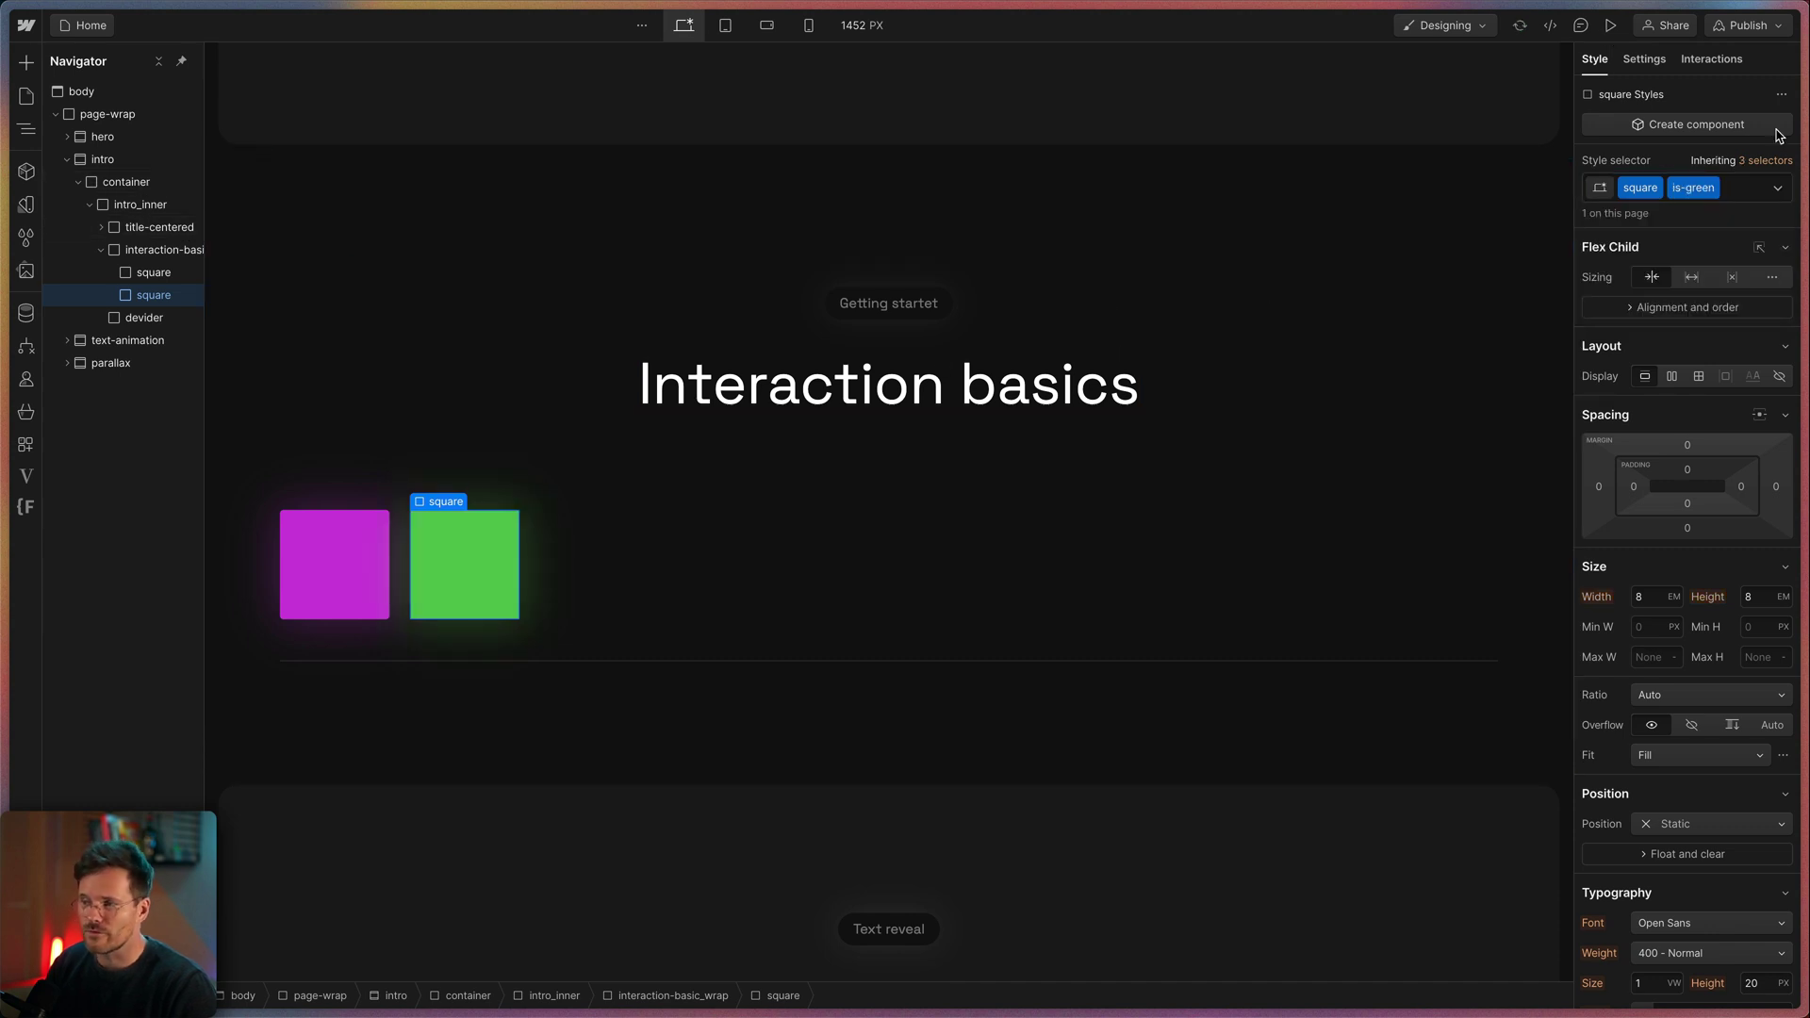
Step: Add a Mouse click trigger to the magenta square whose first click starts an animation
{"action": "left_click", "coordinate": [1711, 58]}
{"action": "left_click", "coordinate": [351, 557]}
{"action": "left_click", "coordinate": [389, 511]}
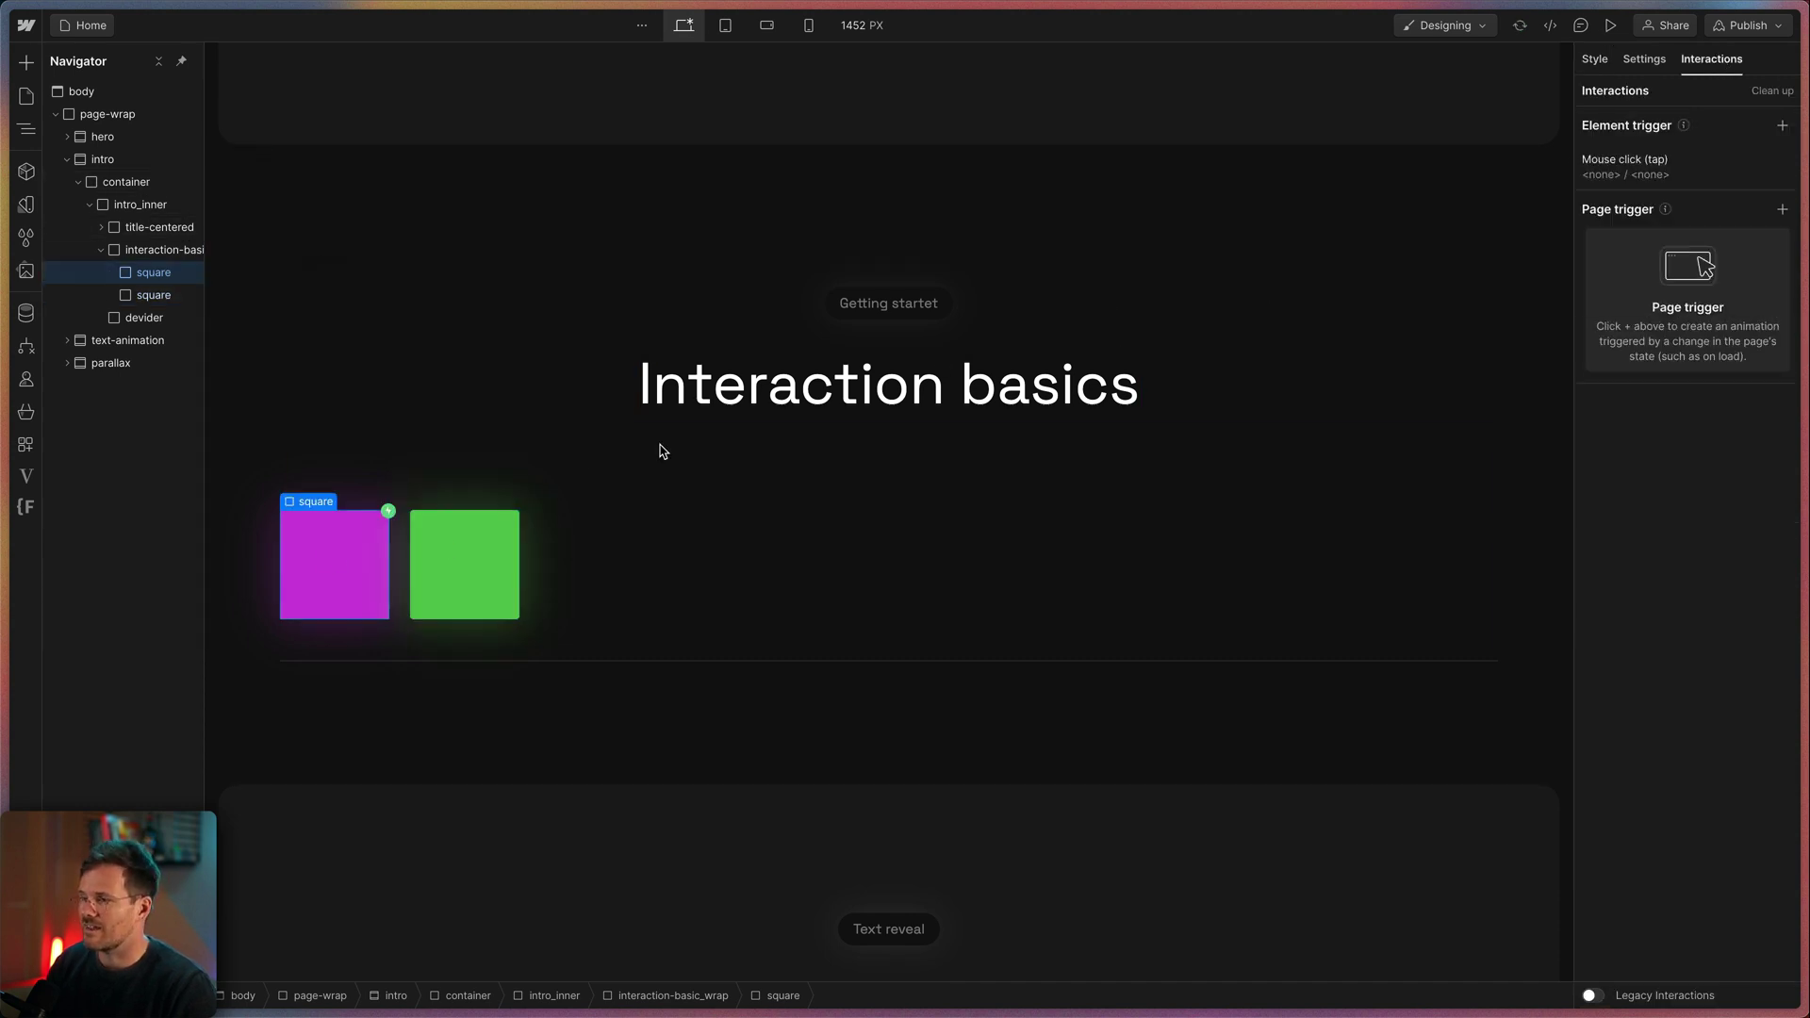
{"action": "left_click", "coordinate": [1653, 179]}
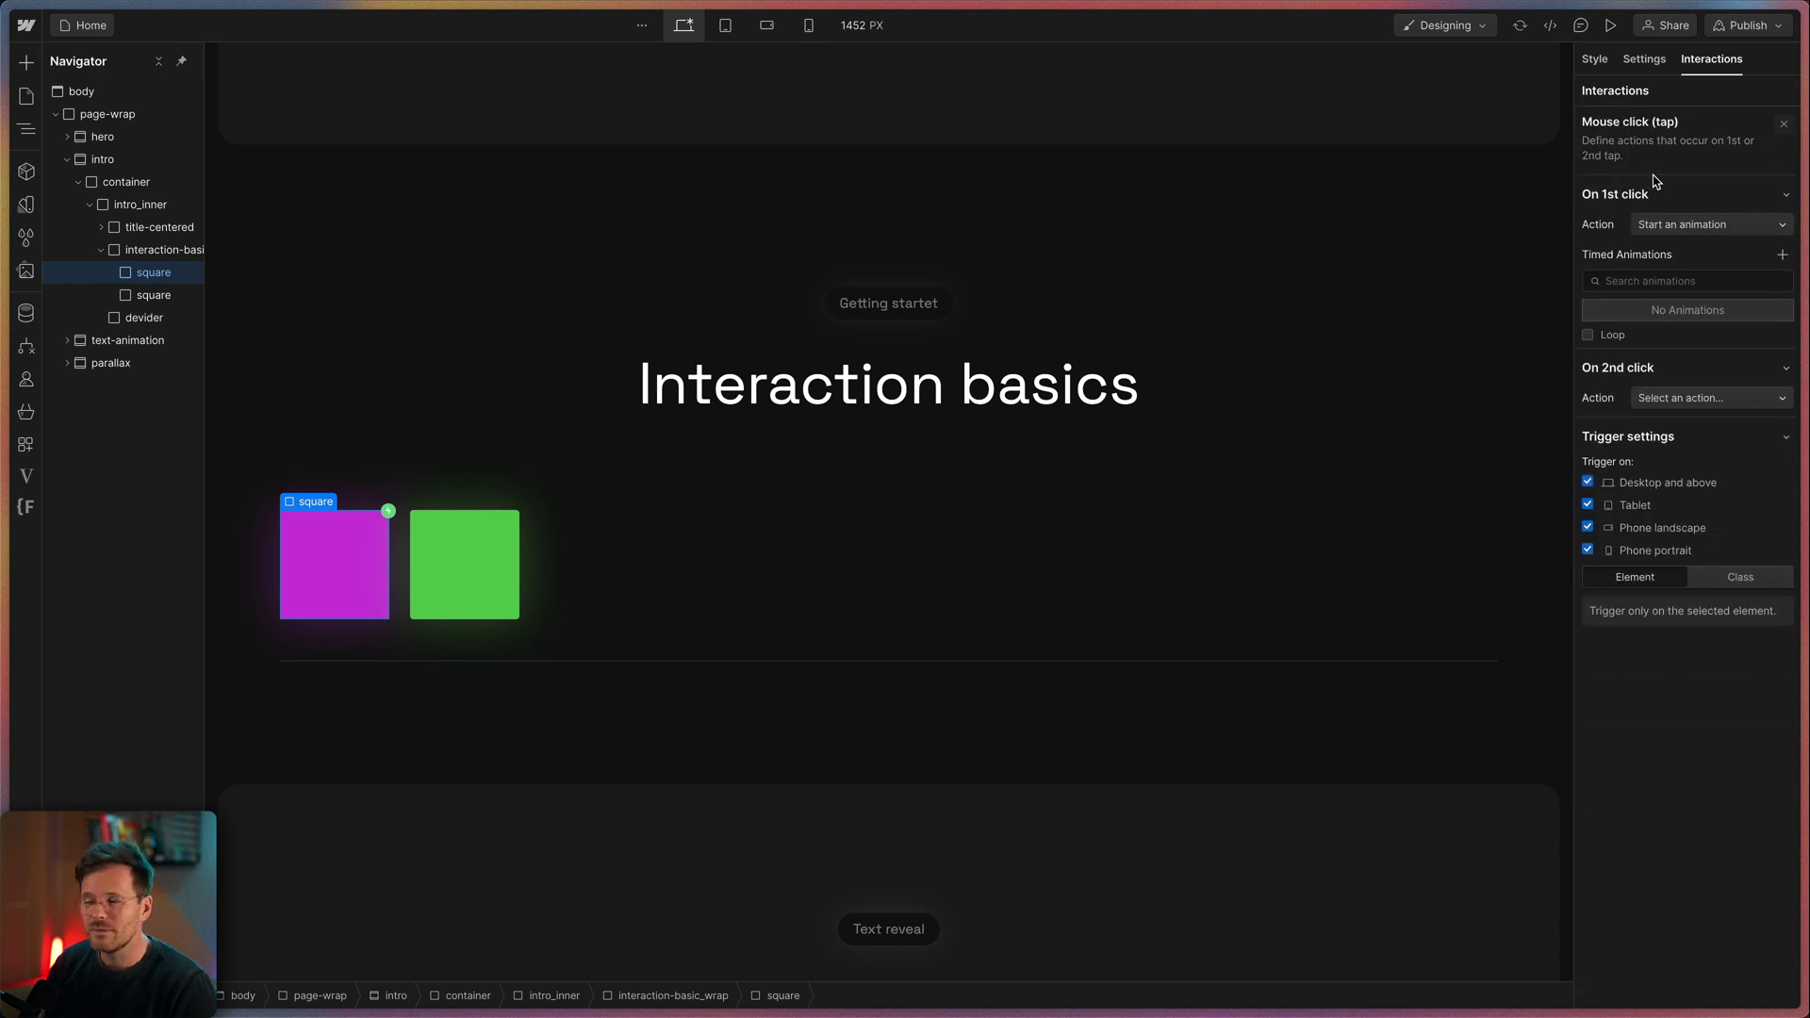
{"action": "left_click", "coordinate": [1694, 226]}
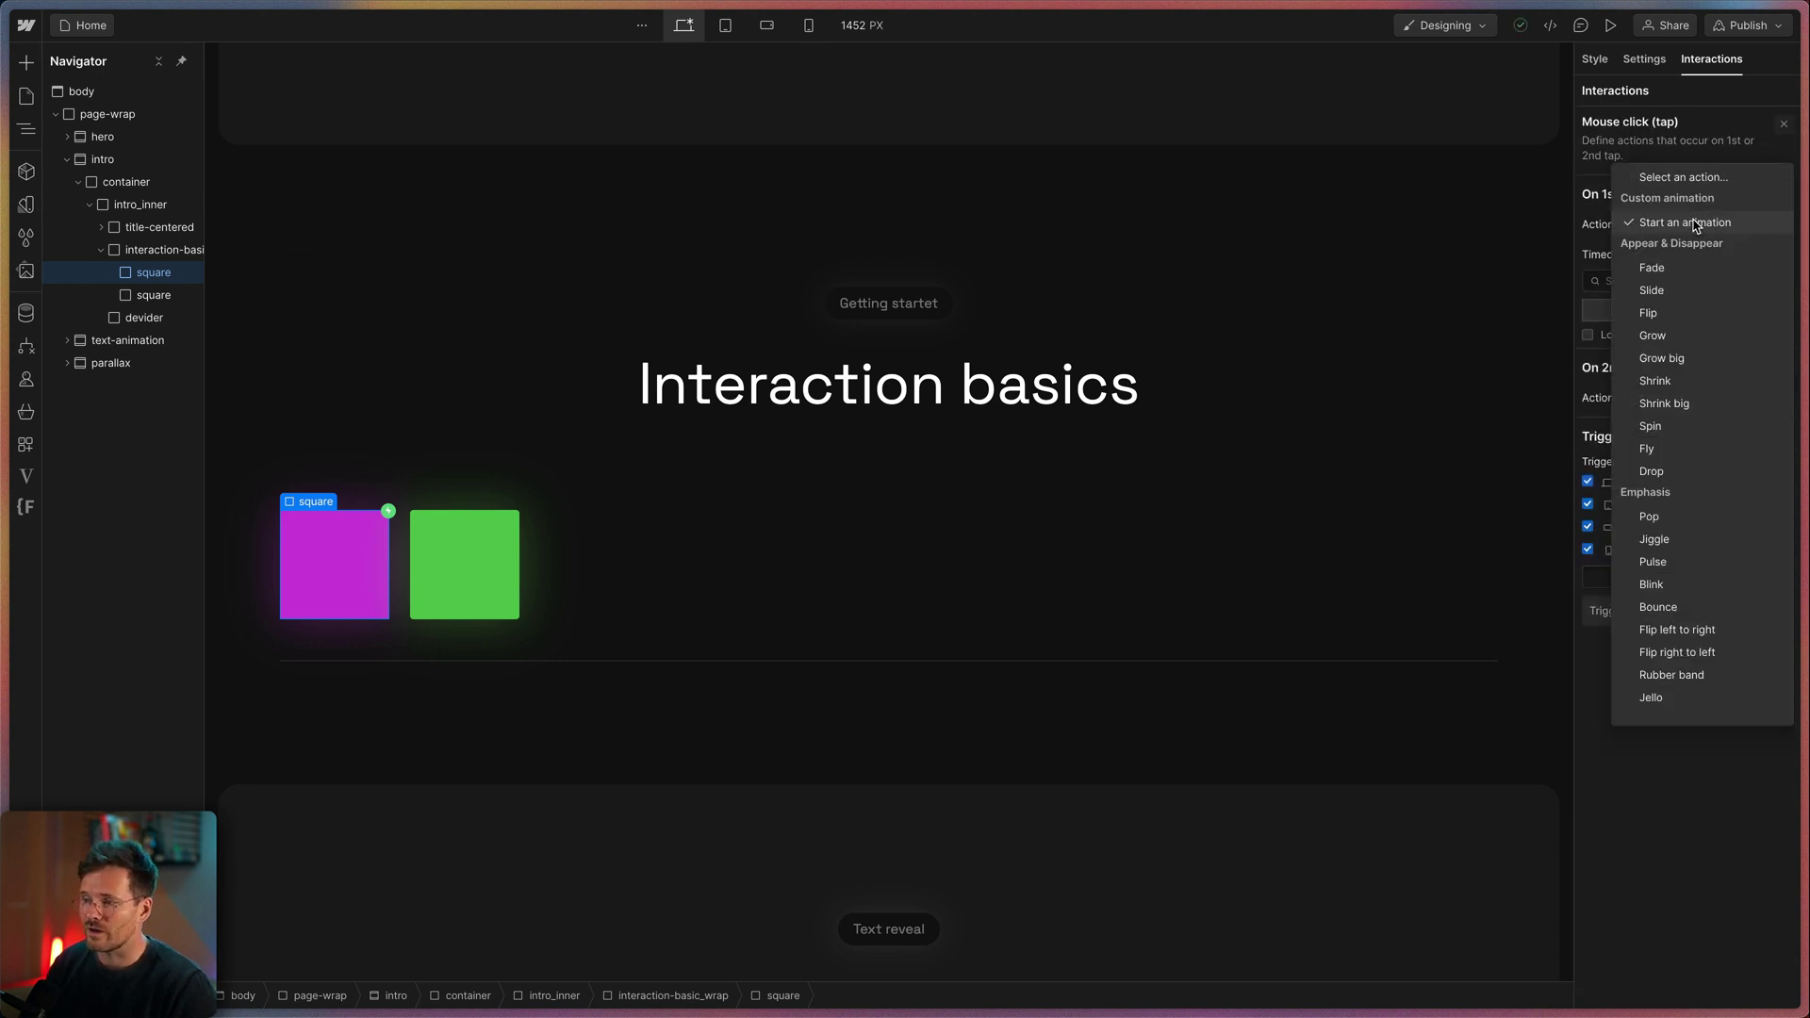
{"action": "left_click", "coordinate": [1659, 269]}
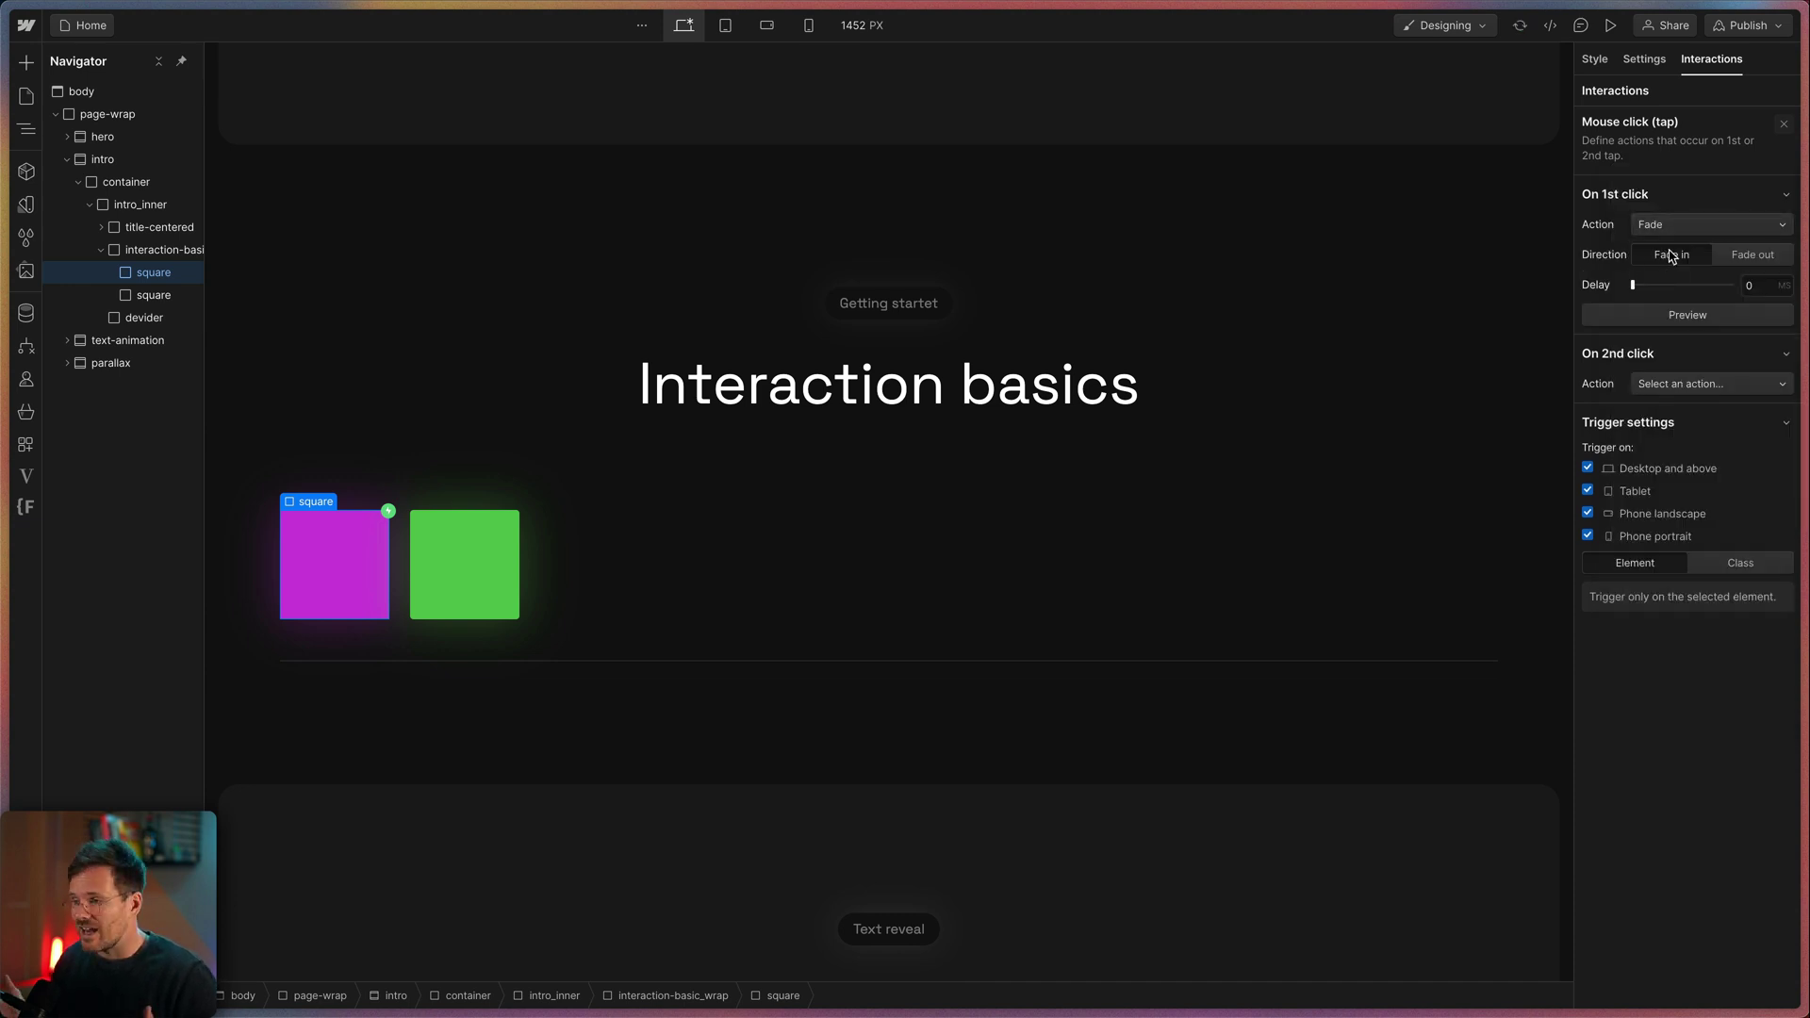
{"action": "left_click", "coordinate": [1714, 232]}
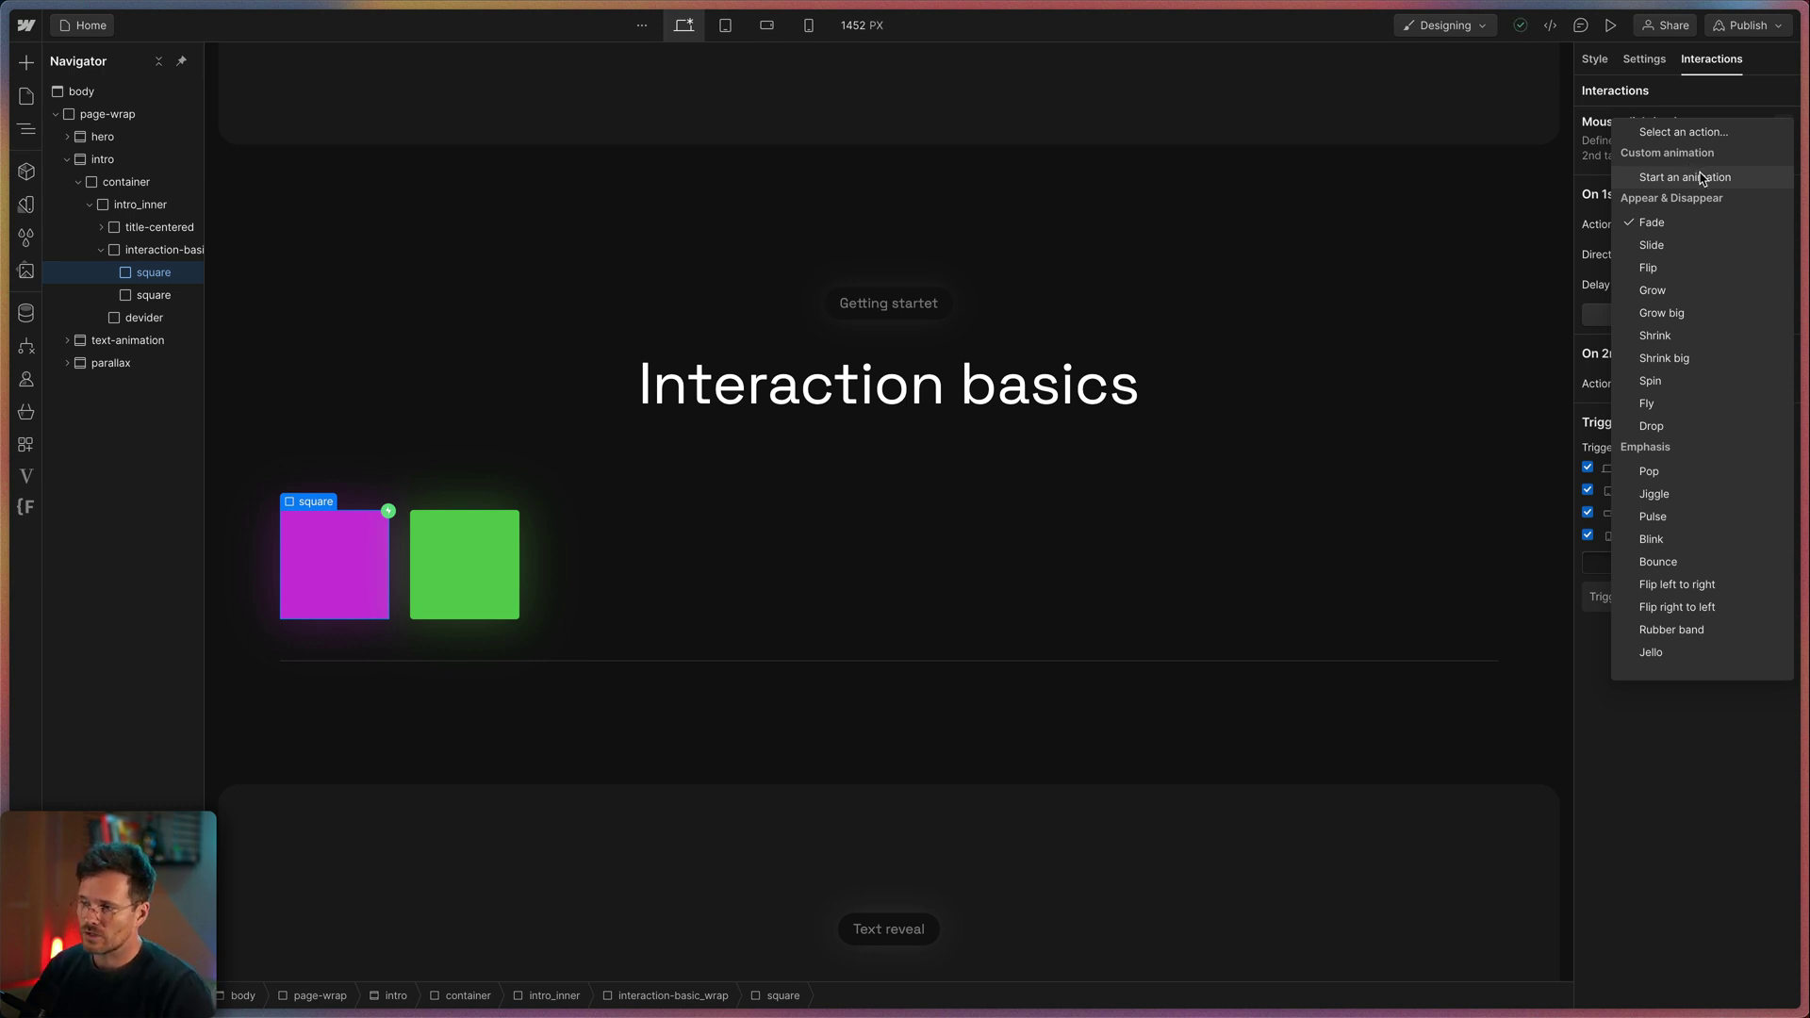
{"action": "left_click", "coordinate": [1701, 179]}
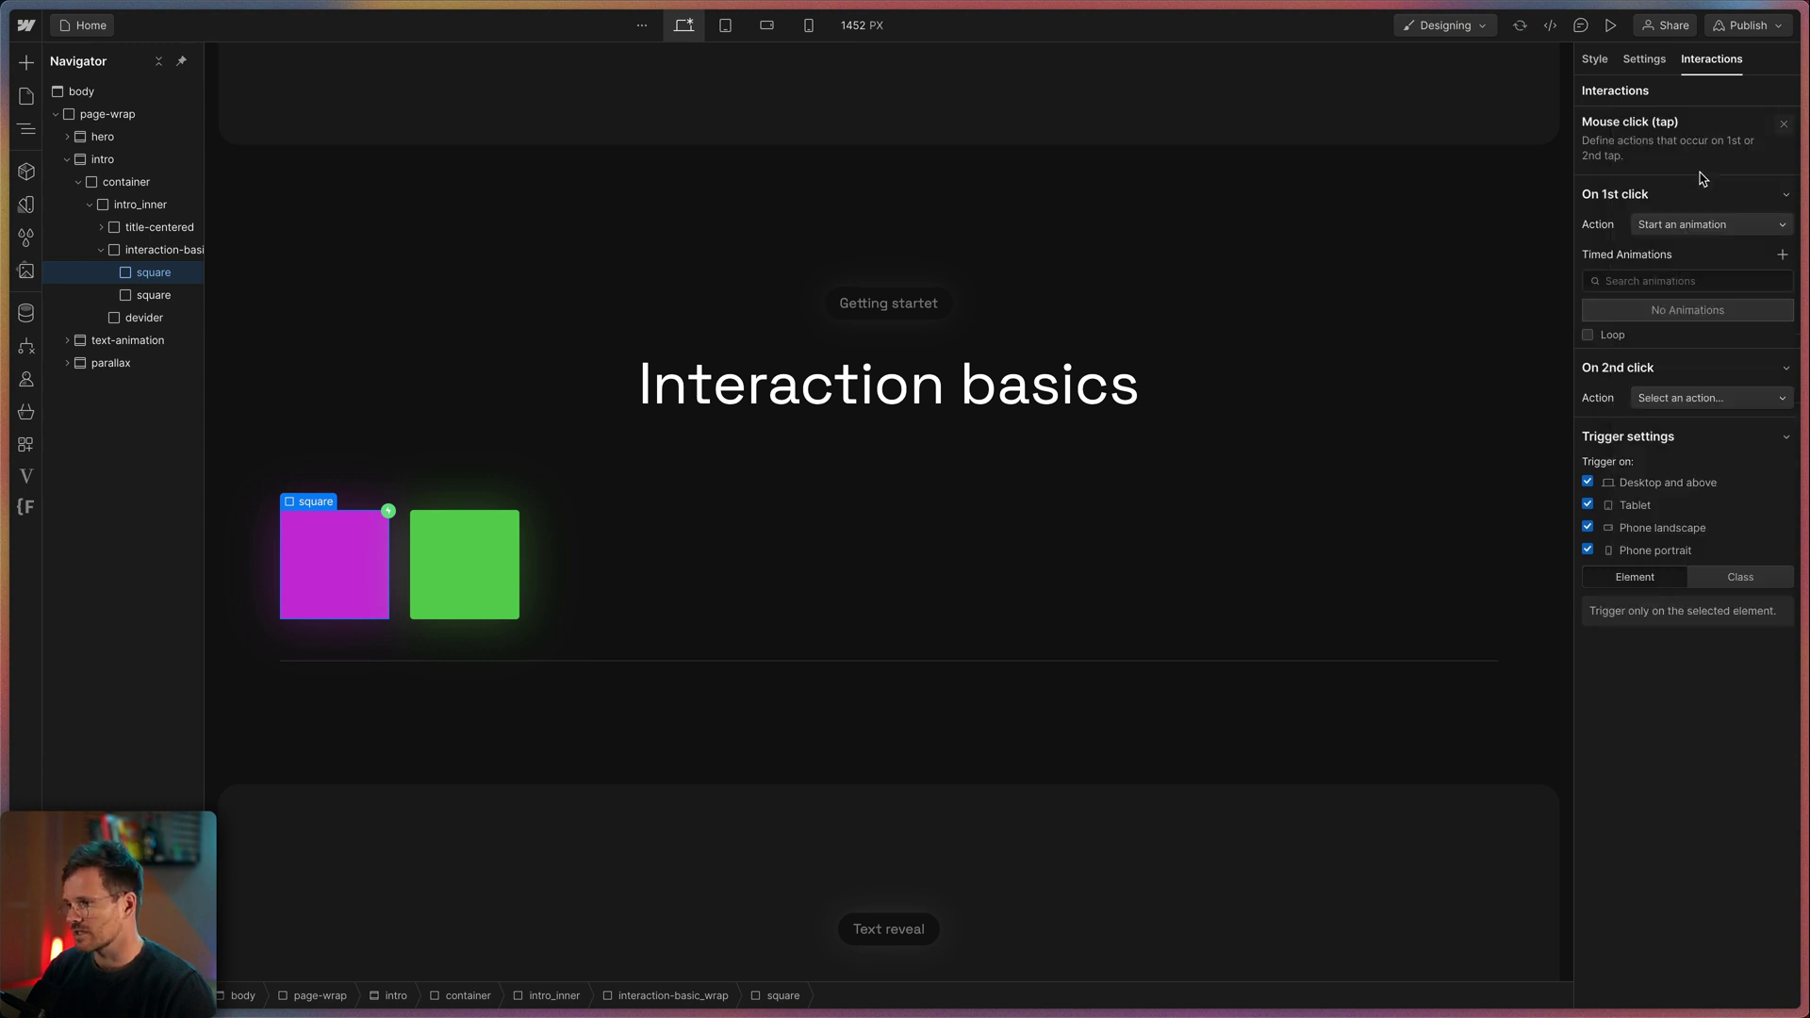
Step: Create a timed animation named 'Crazy Square Animation' and pick the green square to animate
{"action": "left_click", "coordinate": [1782, 254]}
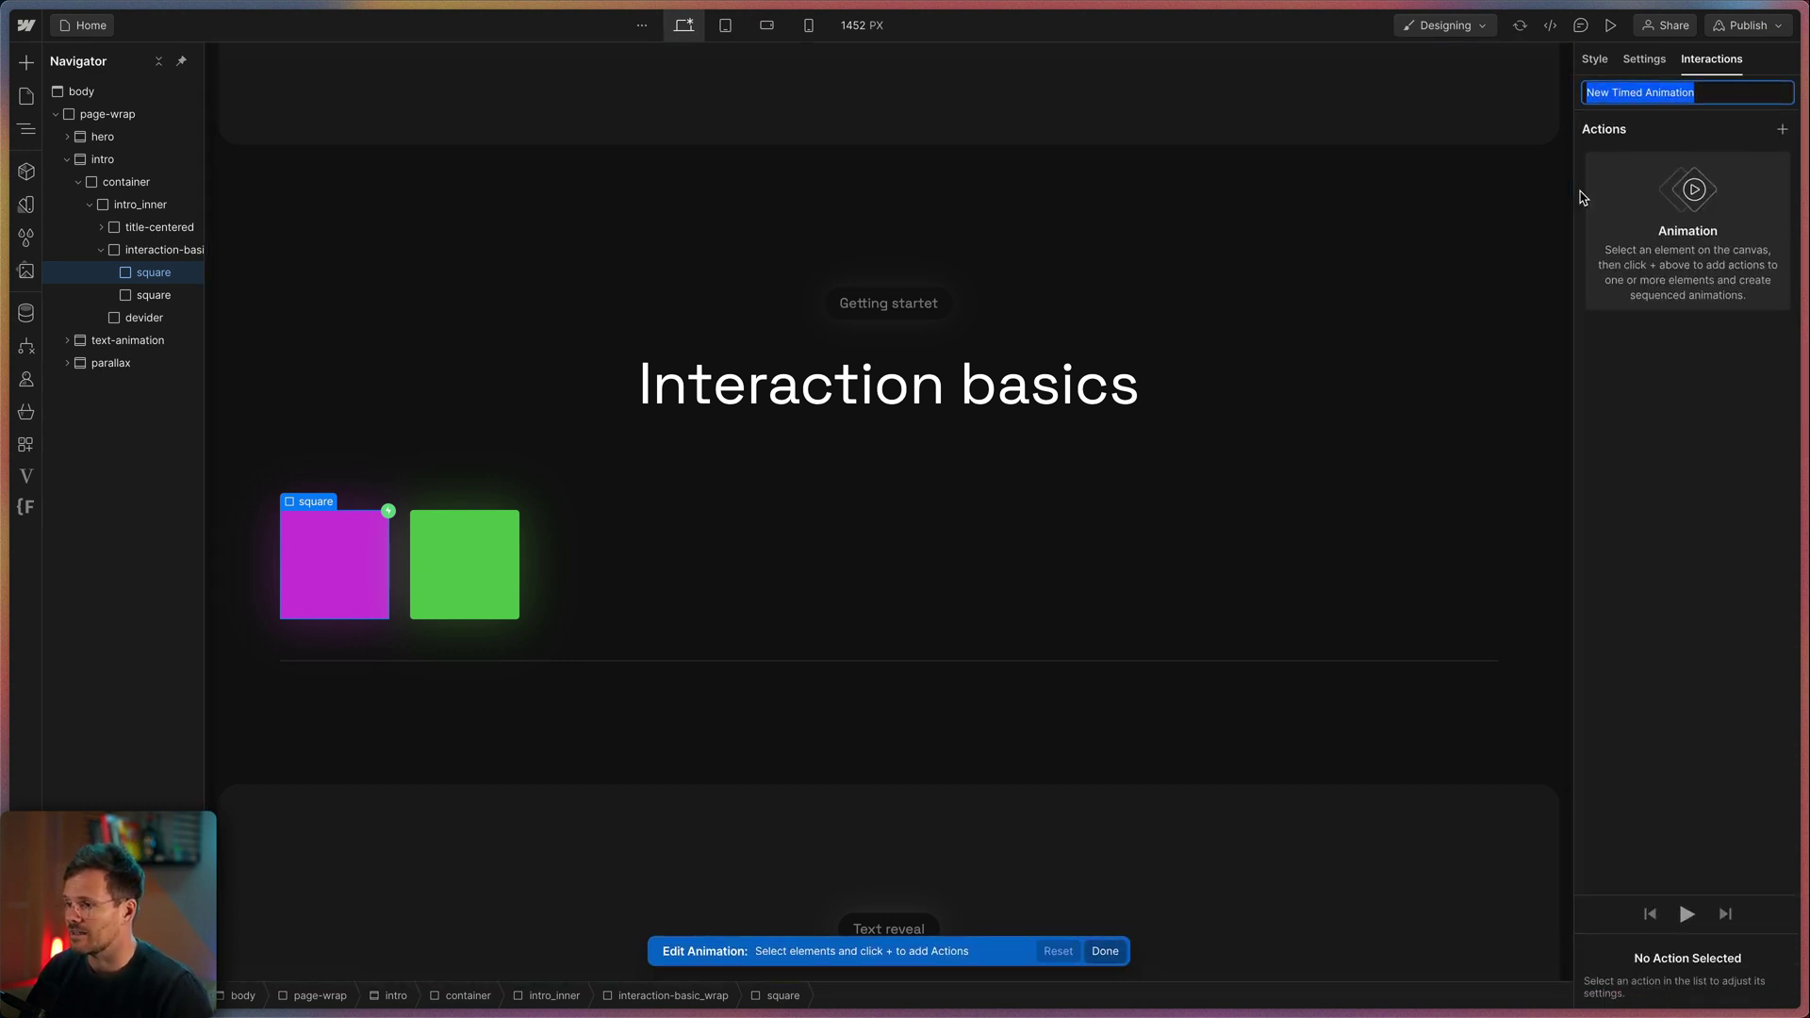
{"action": "type", "text": "Crazy Square Animation"}
{"action": "key", "text": "Return"}
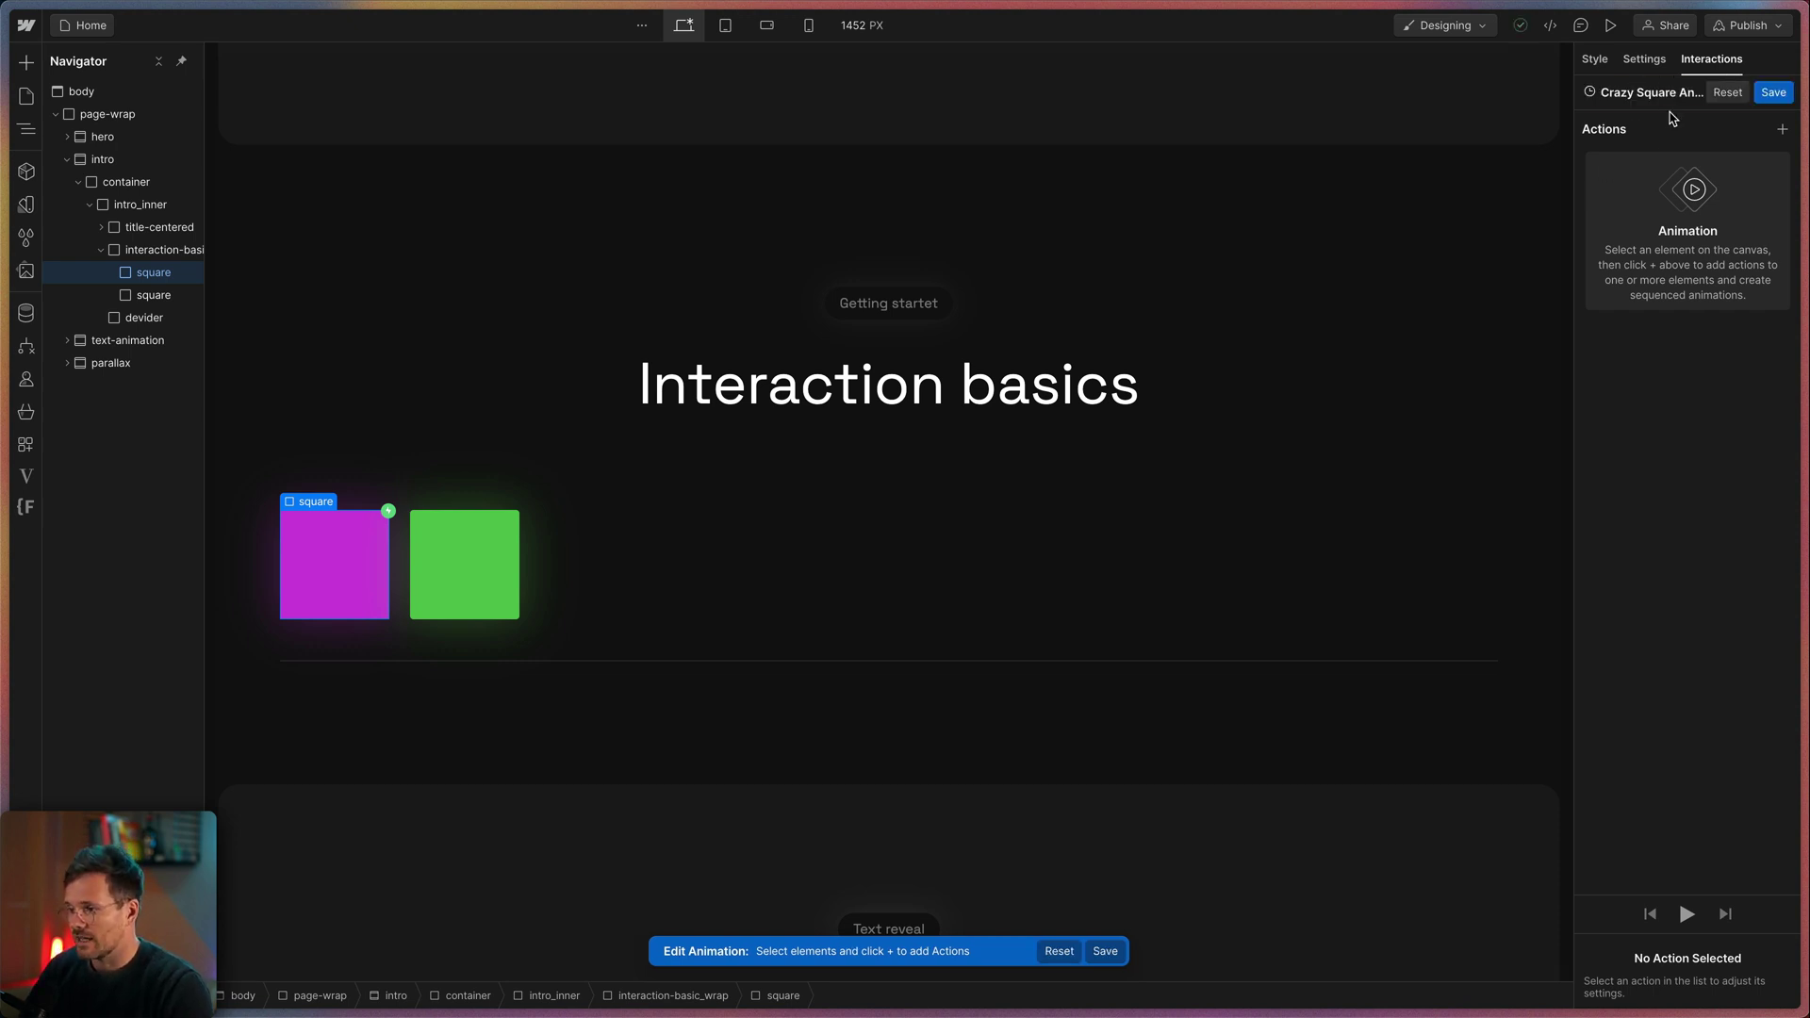
{"action": "mouse_move", "coordinate": [1684, 100]}
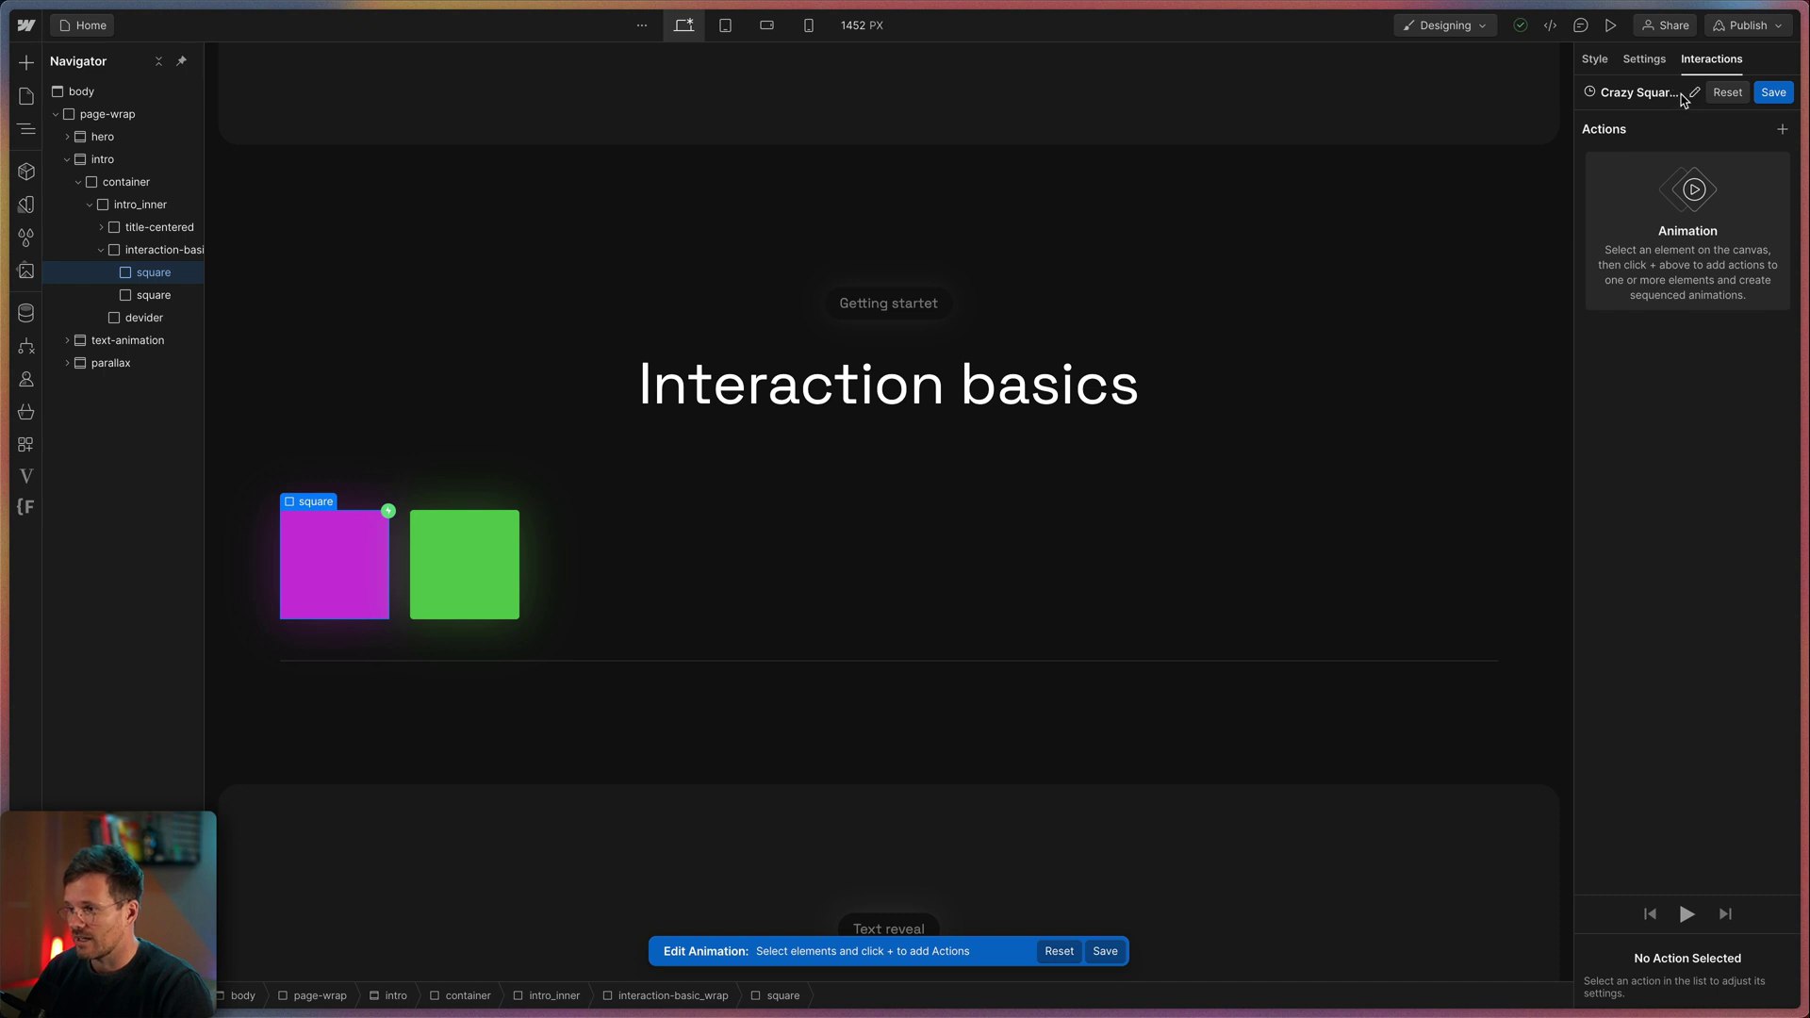
{"action": "left_click", "coordinate": [1783, 130]}
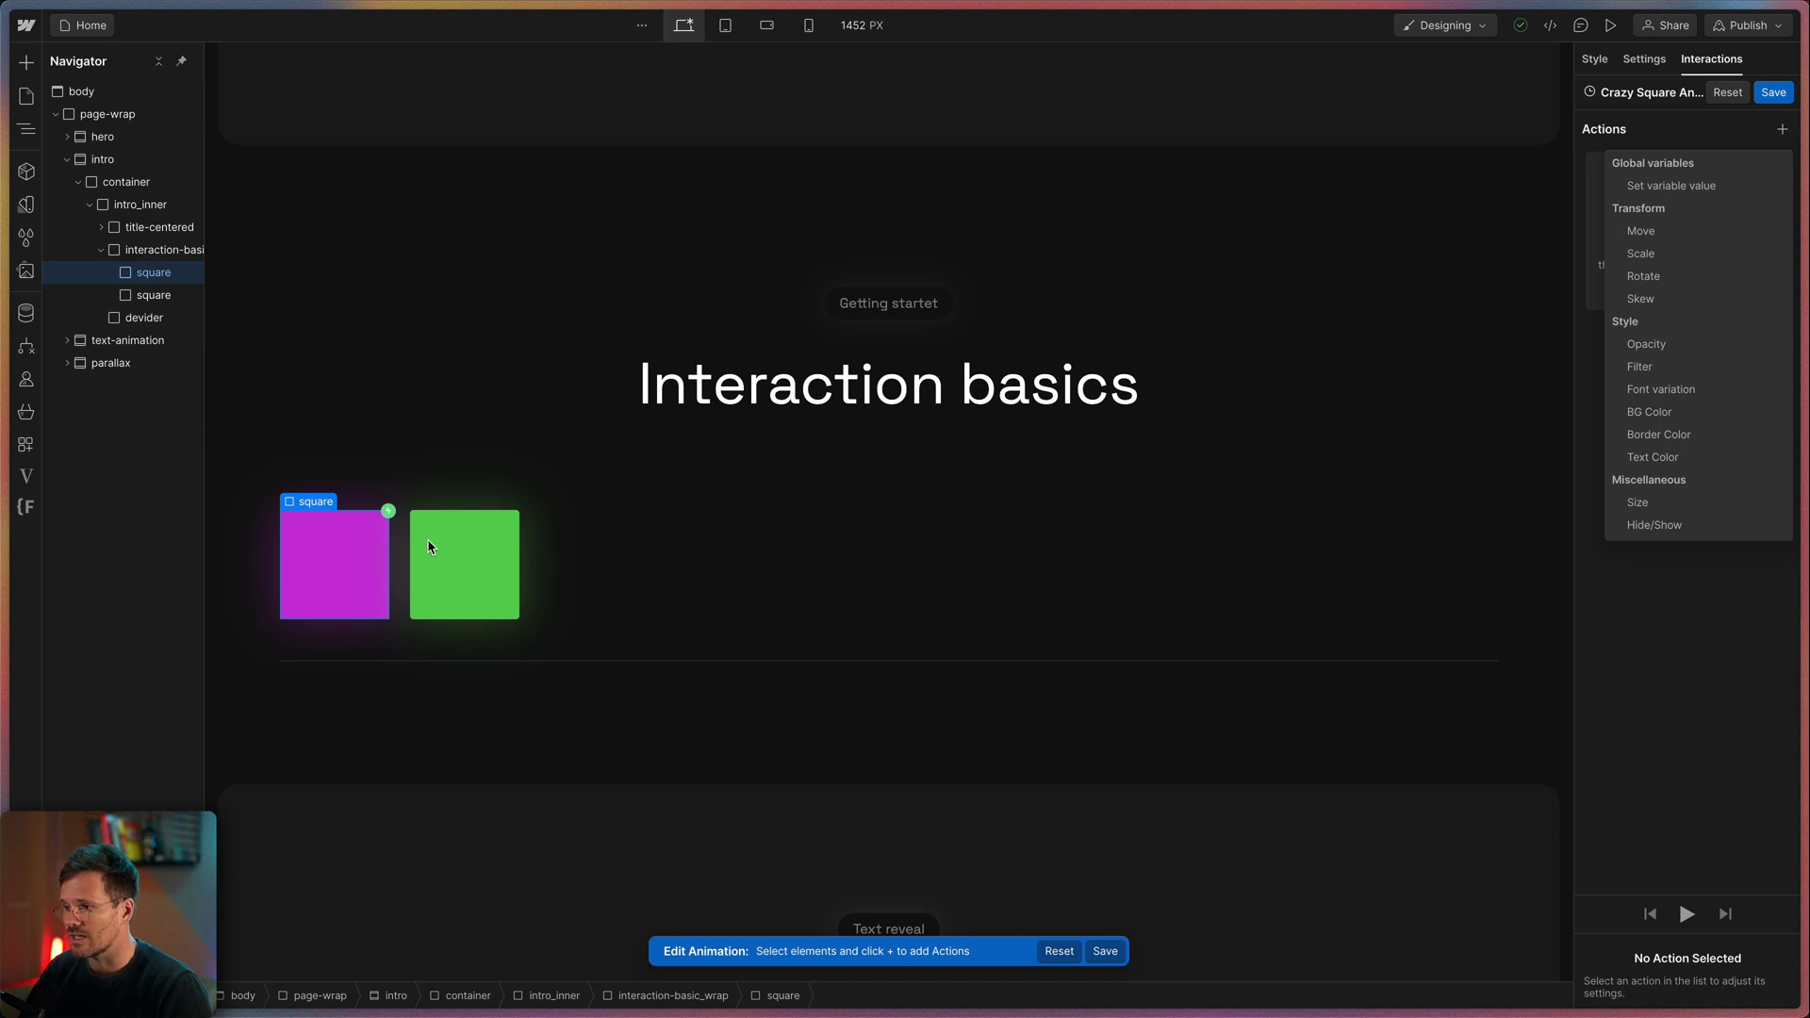
{"action": "left_click", "coordinate": [462, 570]}
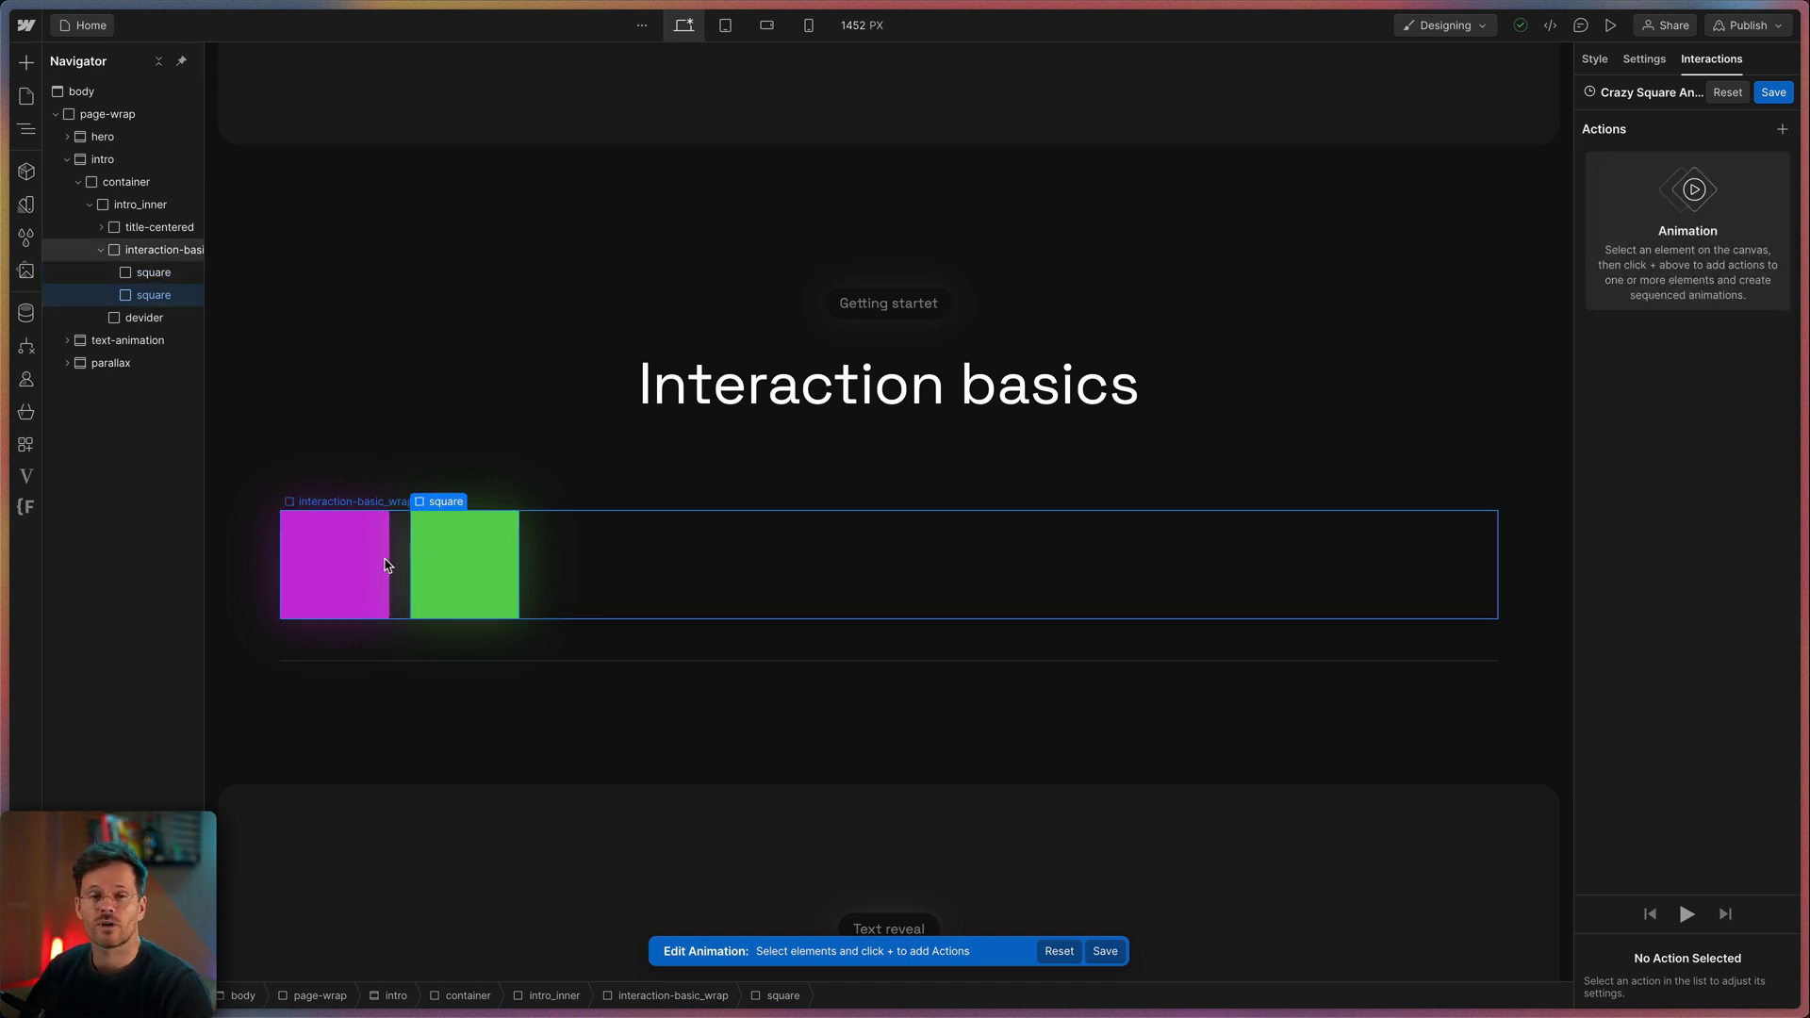
{"action": "left_click", "coordinate": [462, 566]}
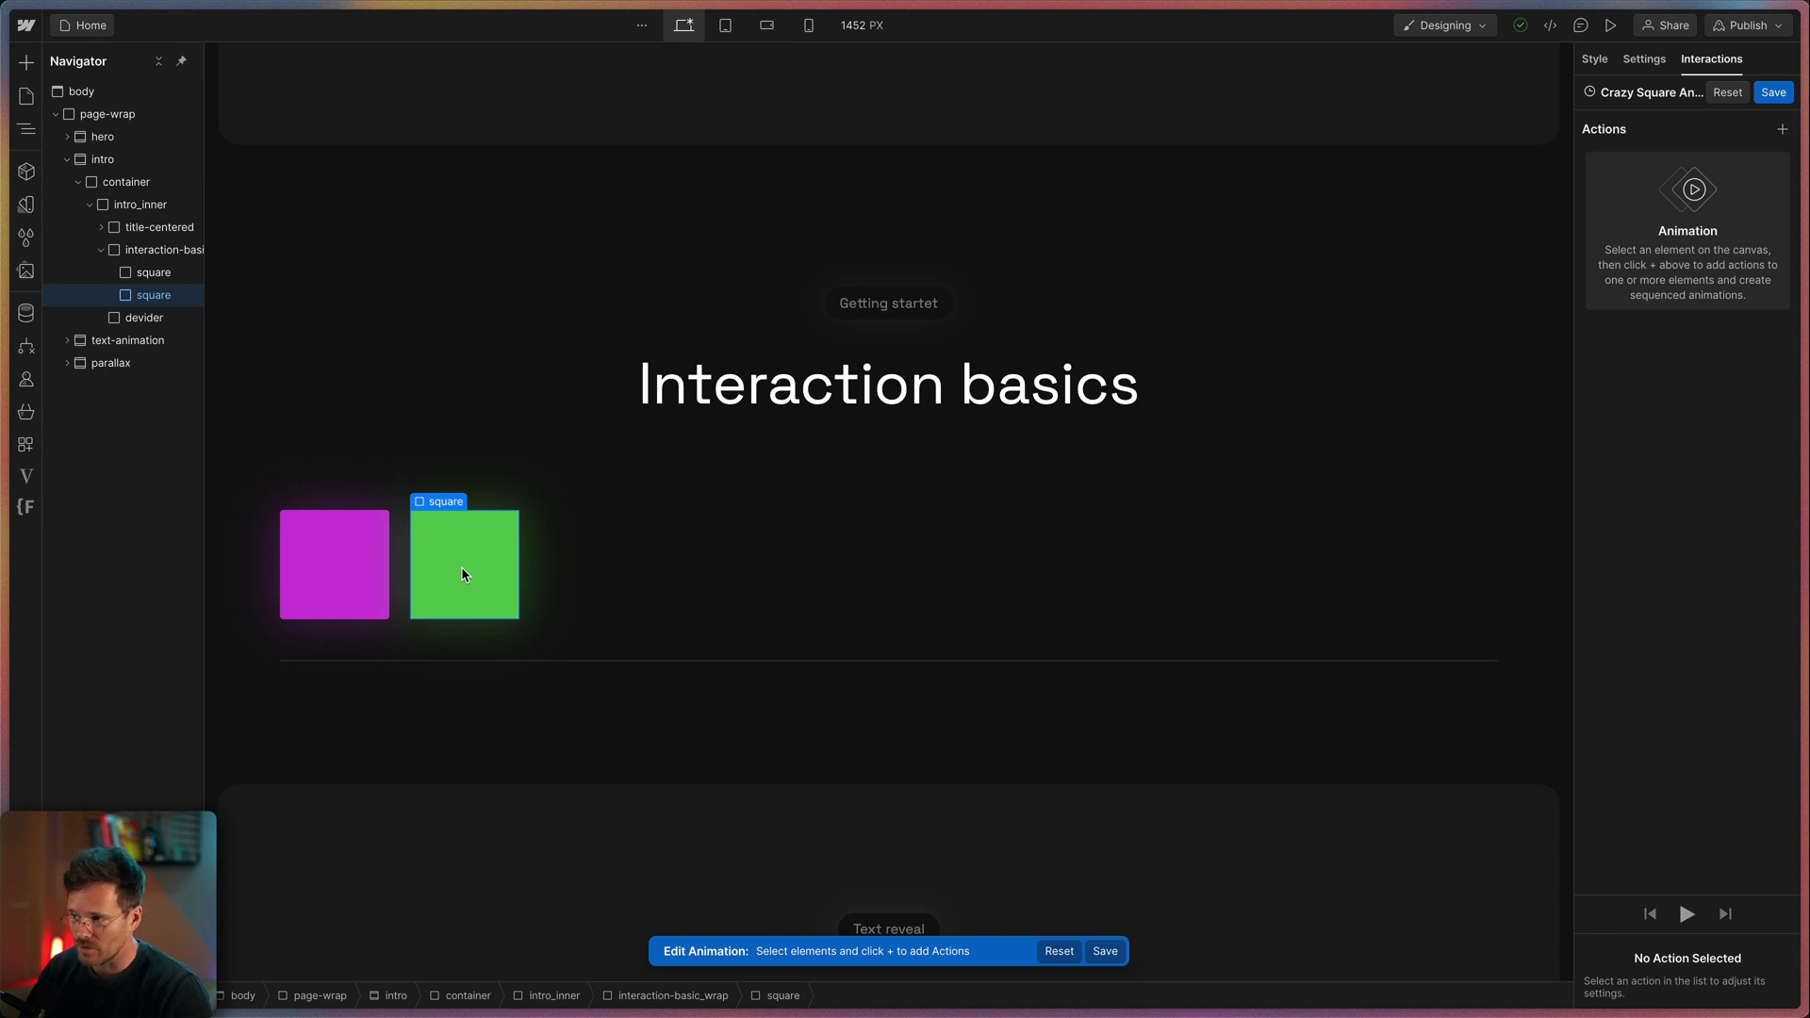
Step: Add a Move action on the green square with duration 0 and Move X 0%, initial state off
{"action": "left_click", "coordinate": [1782, 129]}
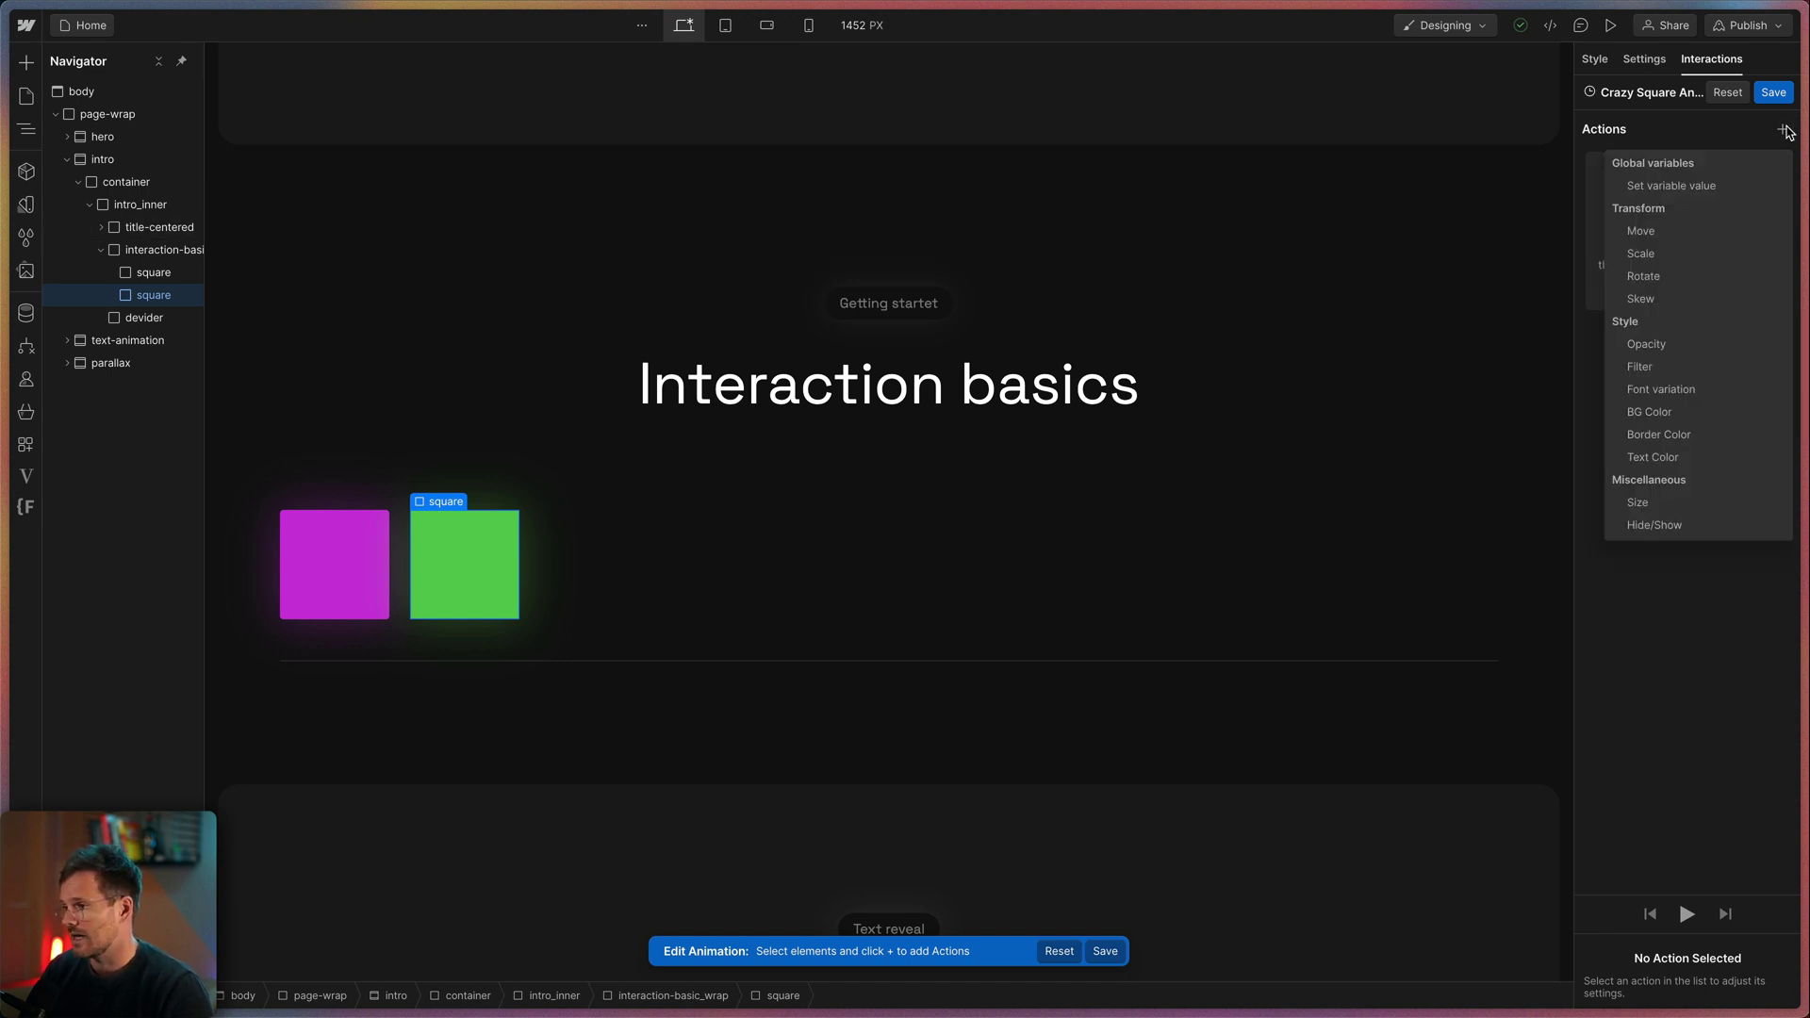
{"action": "left_click", "coordinate": [1659, 234]}
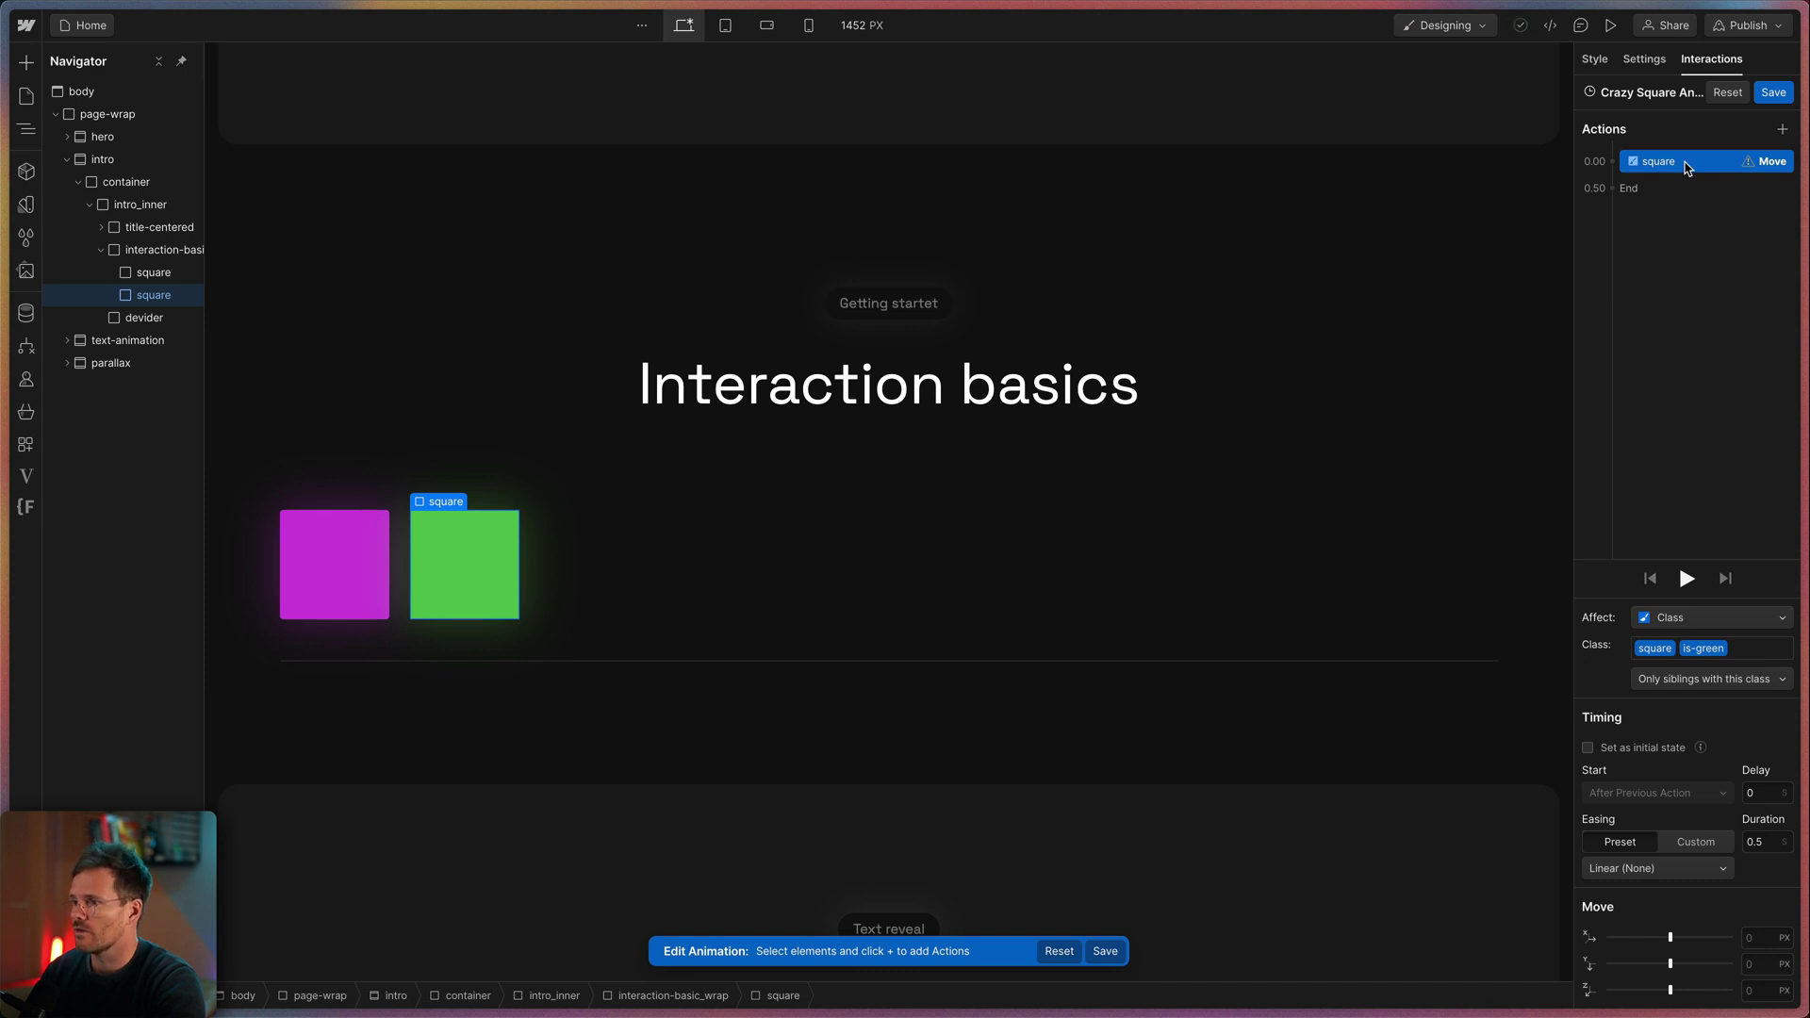
{"action": "left_click", "coordinate": [1764, 842]}
{"action": "type", "text": "0"}
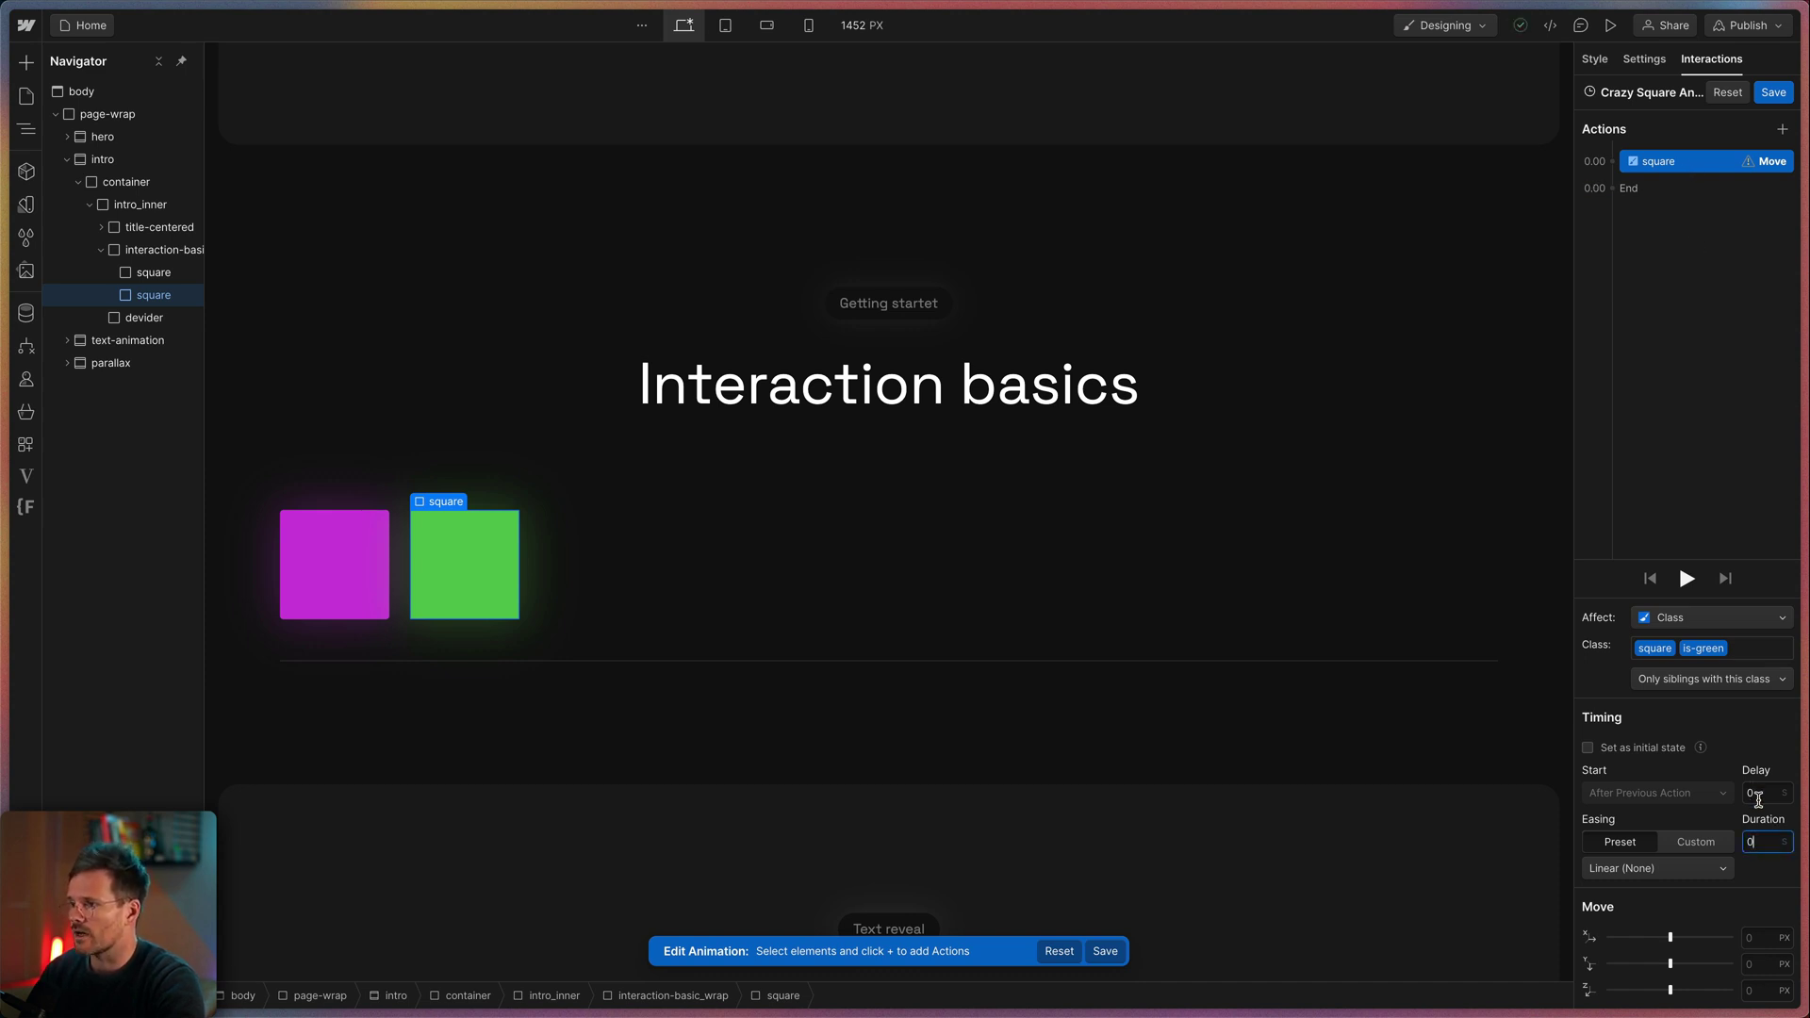
{"action": "left_click", "coordinate": [1761, 939]}
{"action": "type", "text": "0"}
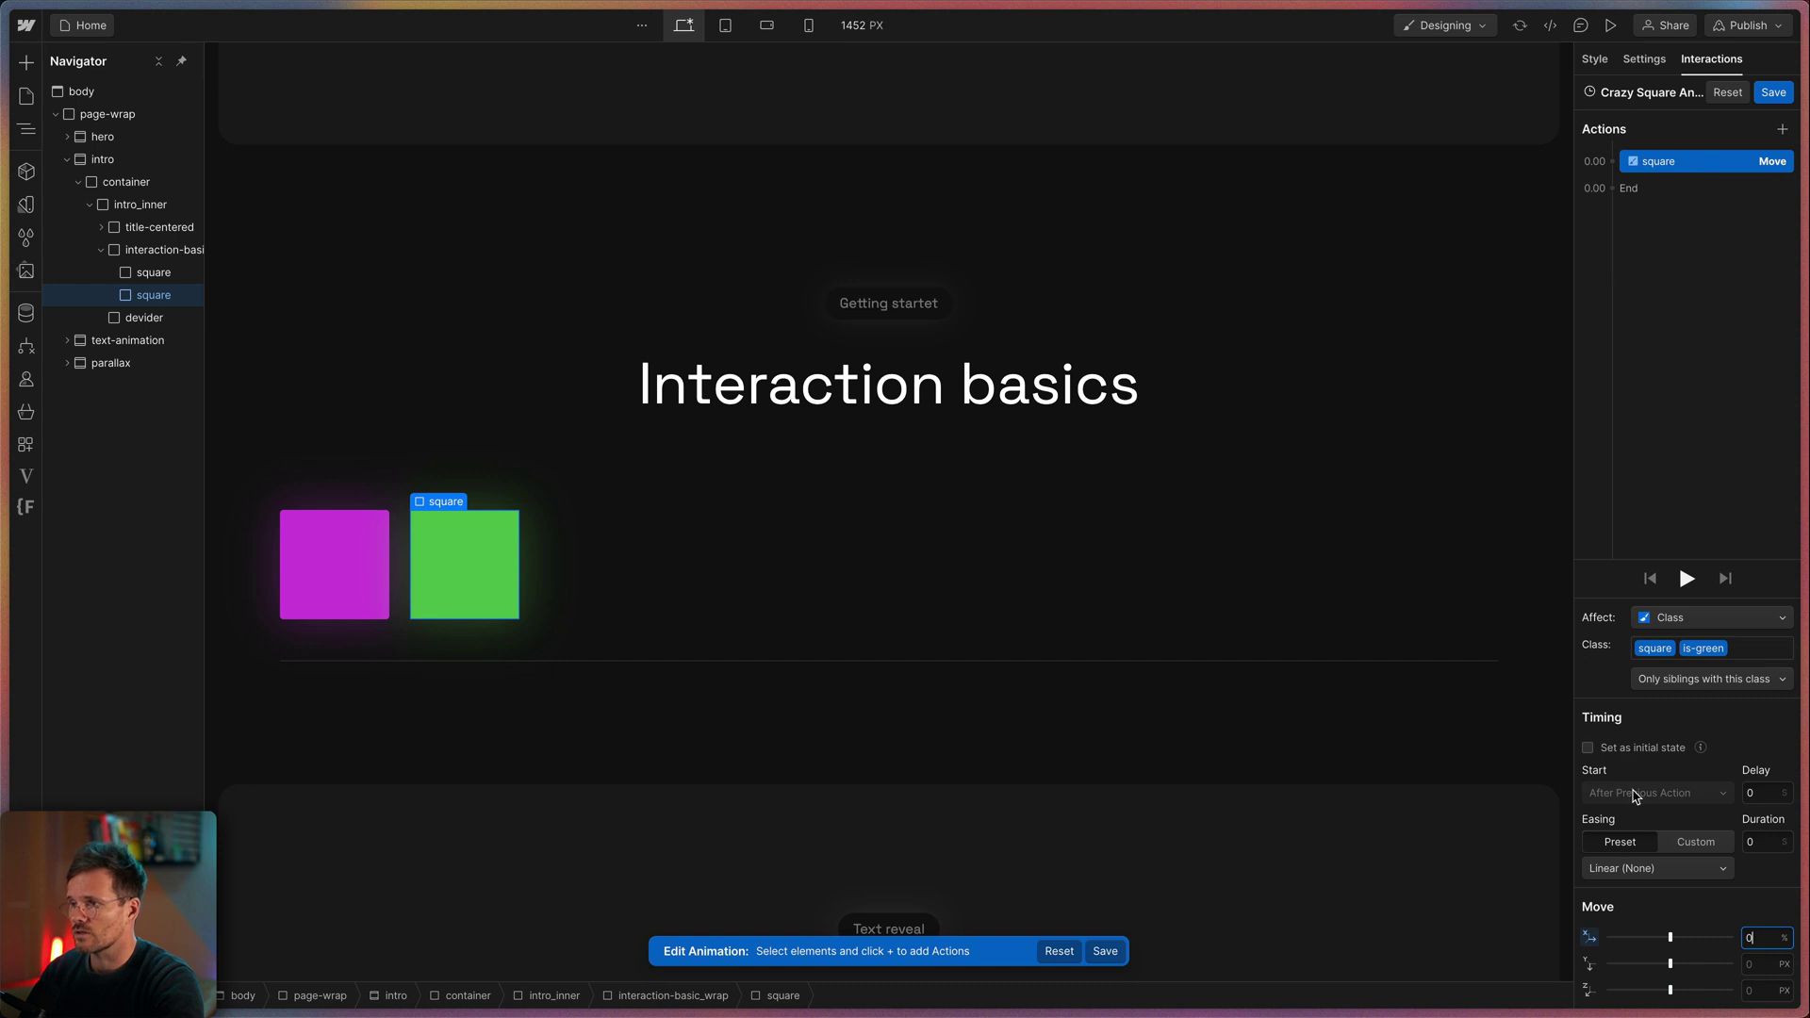
{"action": "left_click", "coordinate": [1587, 749]}
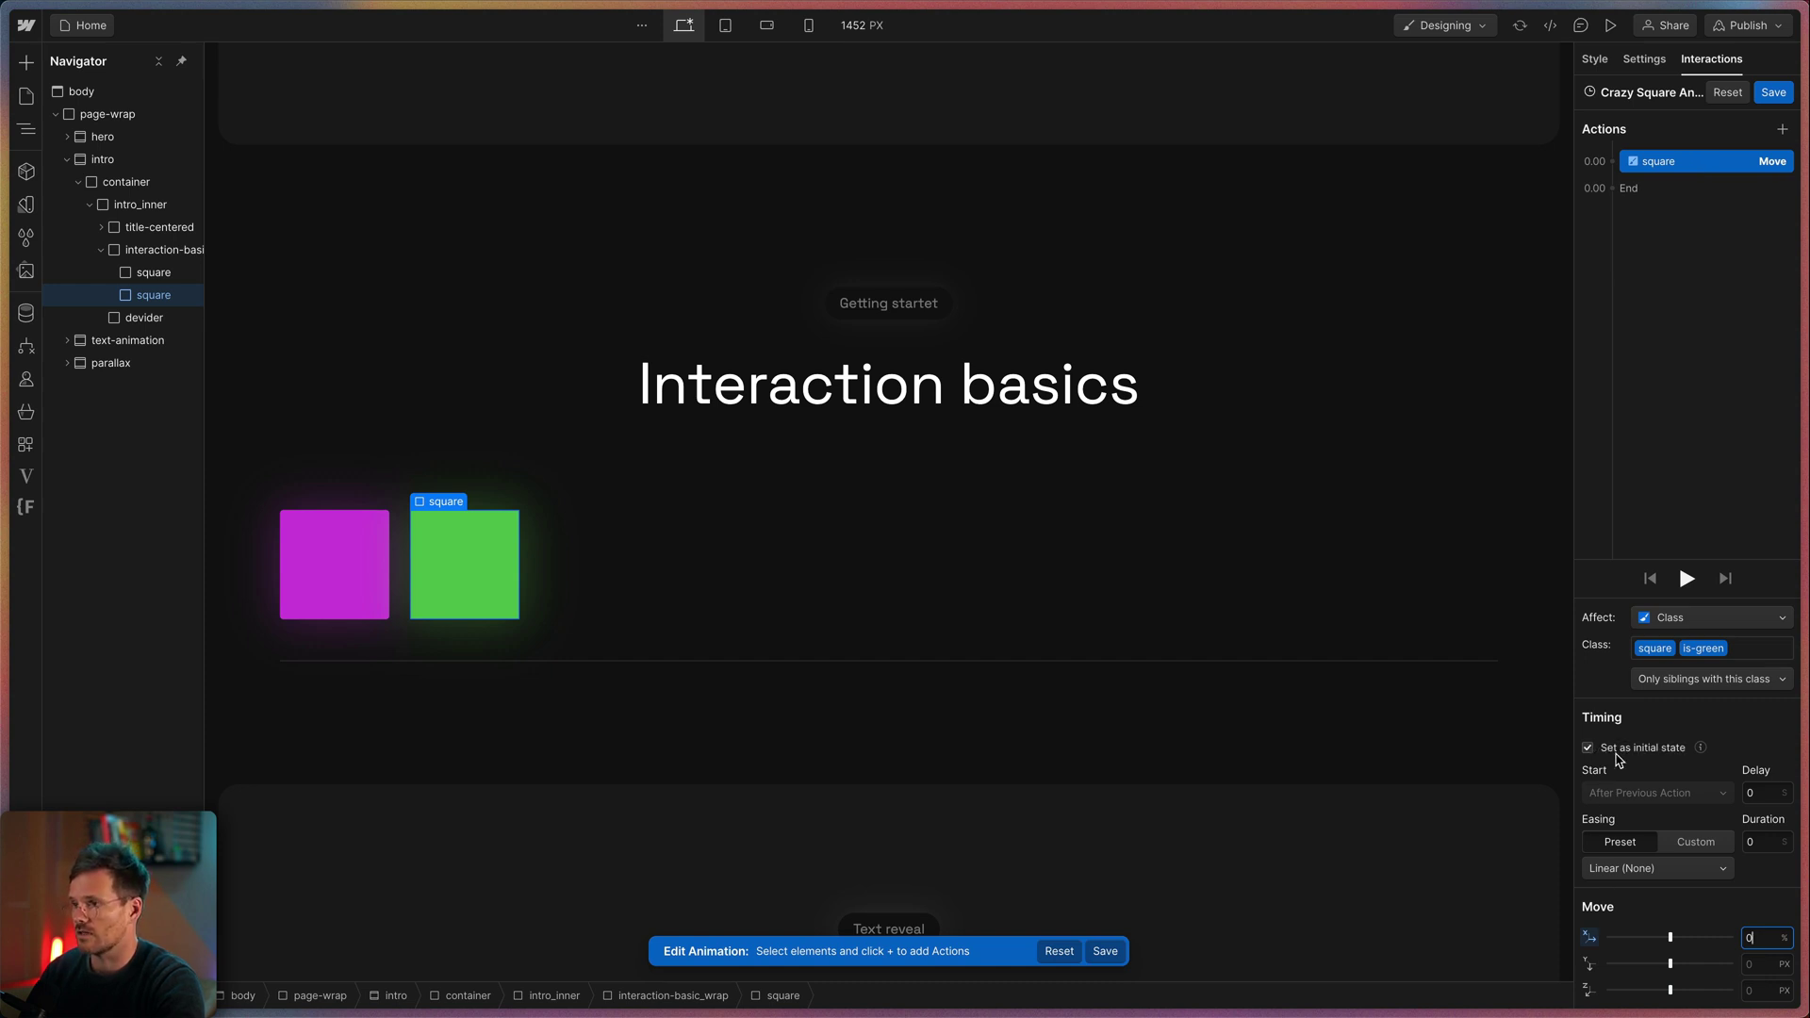
{"action": "left_click", "coordinate": [1618, 751]}
Step: Duplicate the Move action as Move X 400% over 2 seconds with Linear easing, then play it
{"action": "right_click", "coordinate": [1703, 173]}
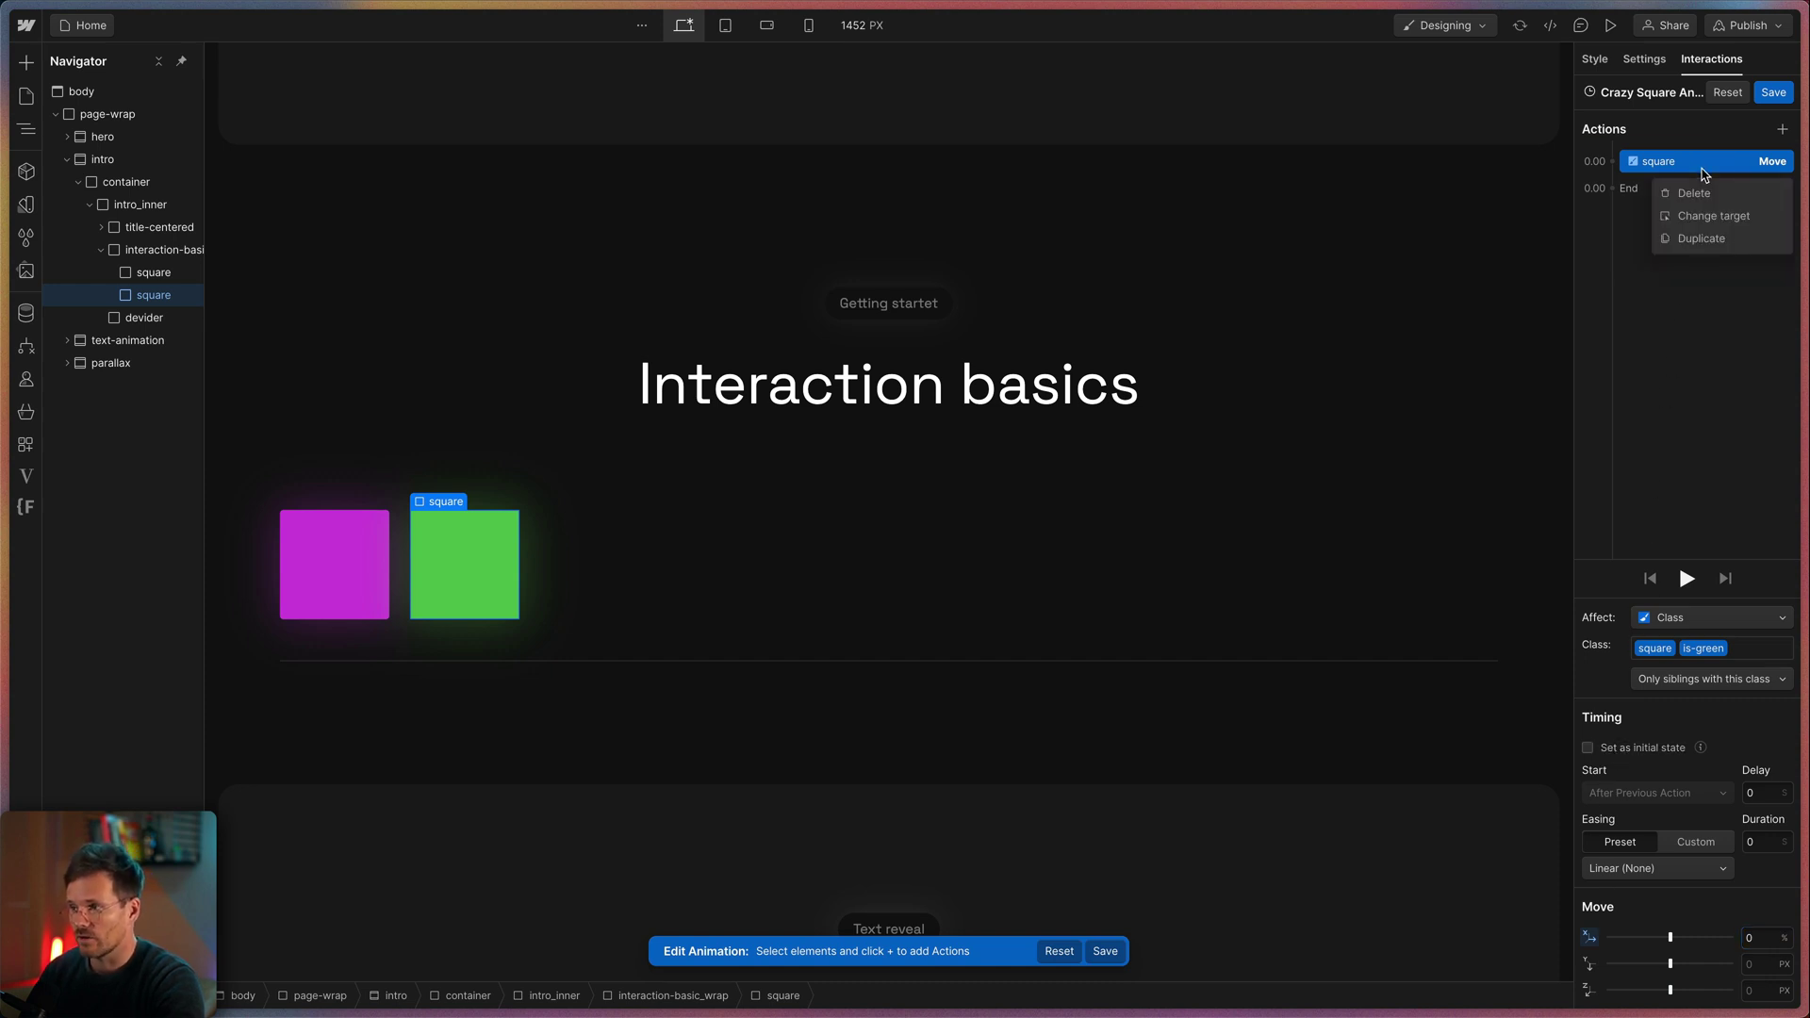
{"action": "left_click", "coordinate": [1702, 238]}
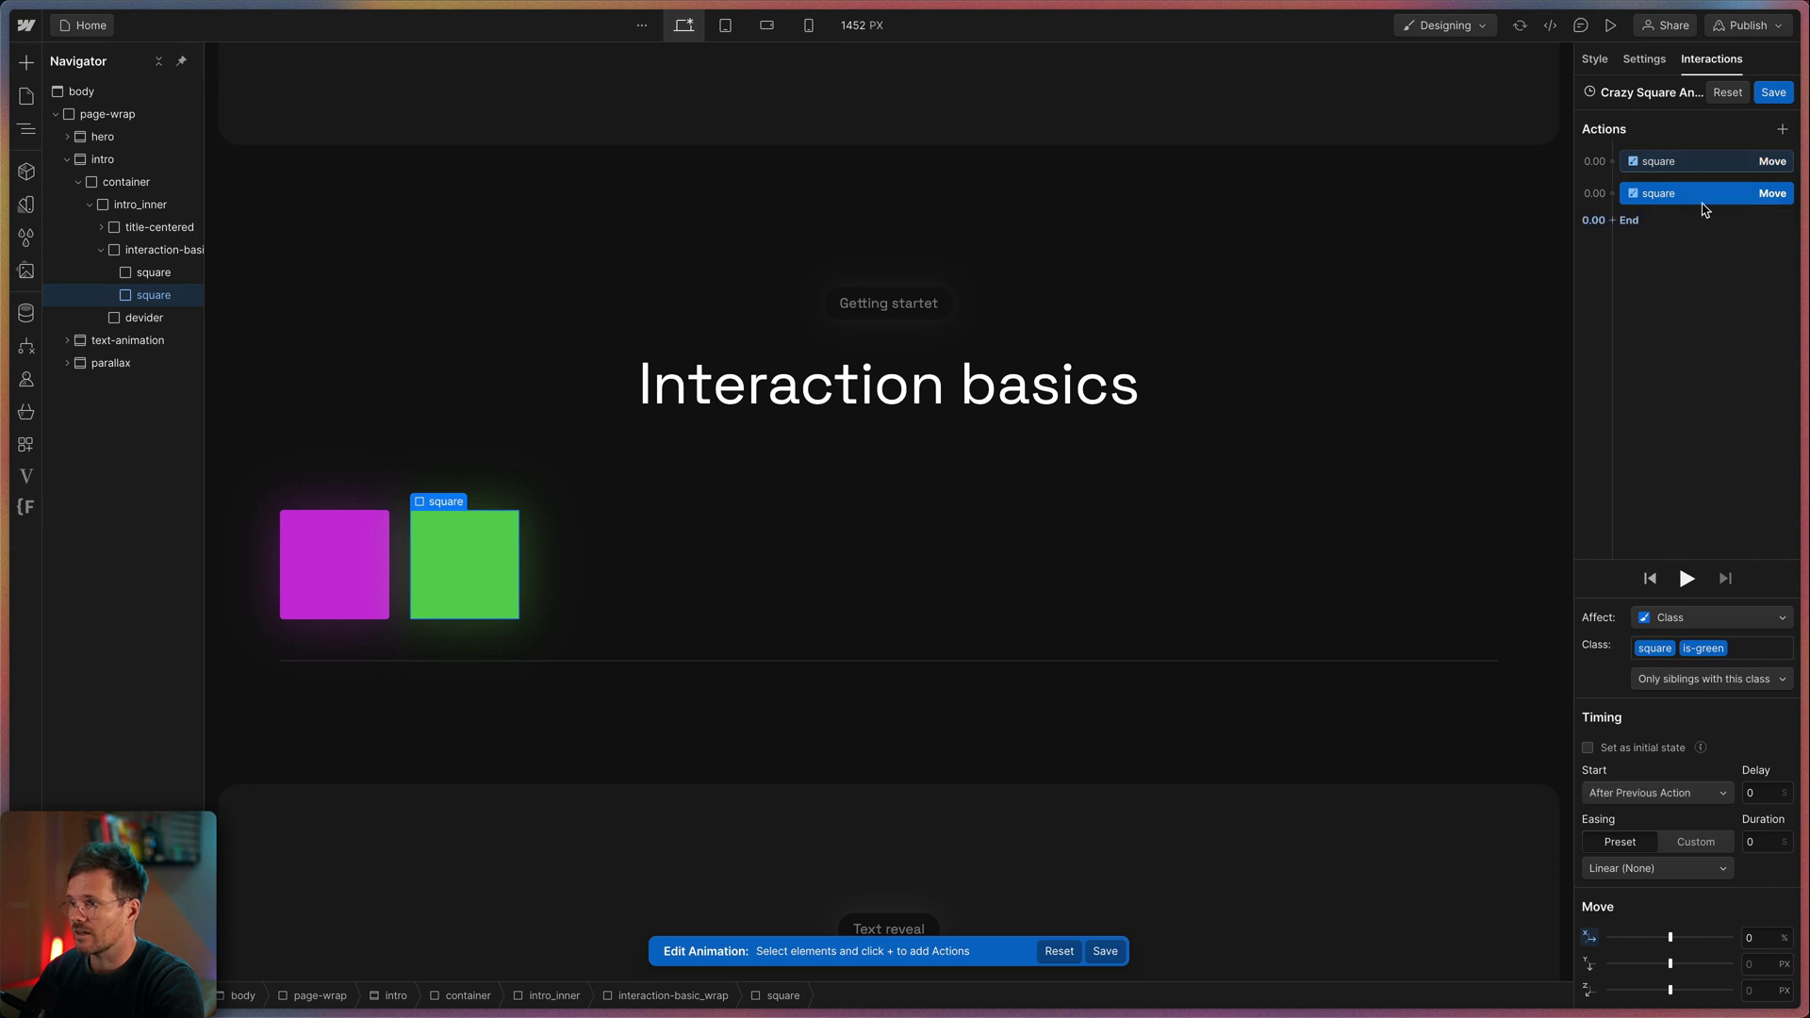
{"action": "left_click", "coordinate": [1769, 935]}
{"action": "type", "text": "400"}
{"action": "key", "text": "Return"}
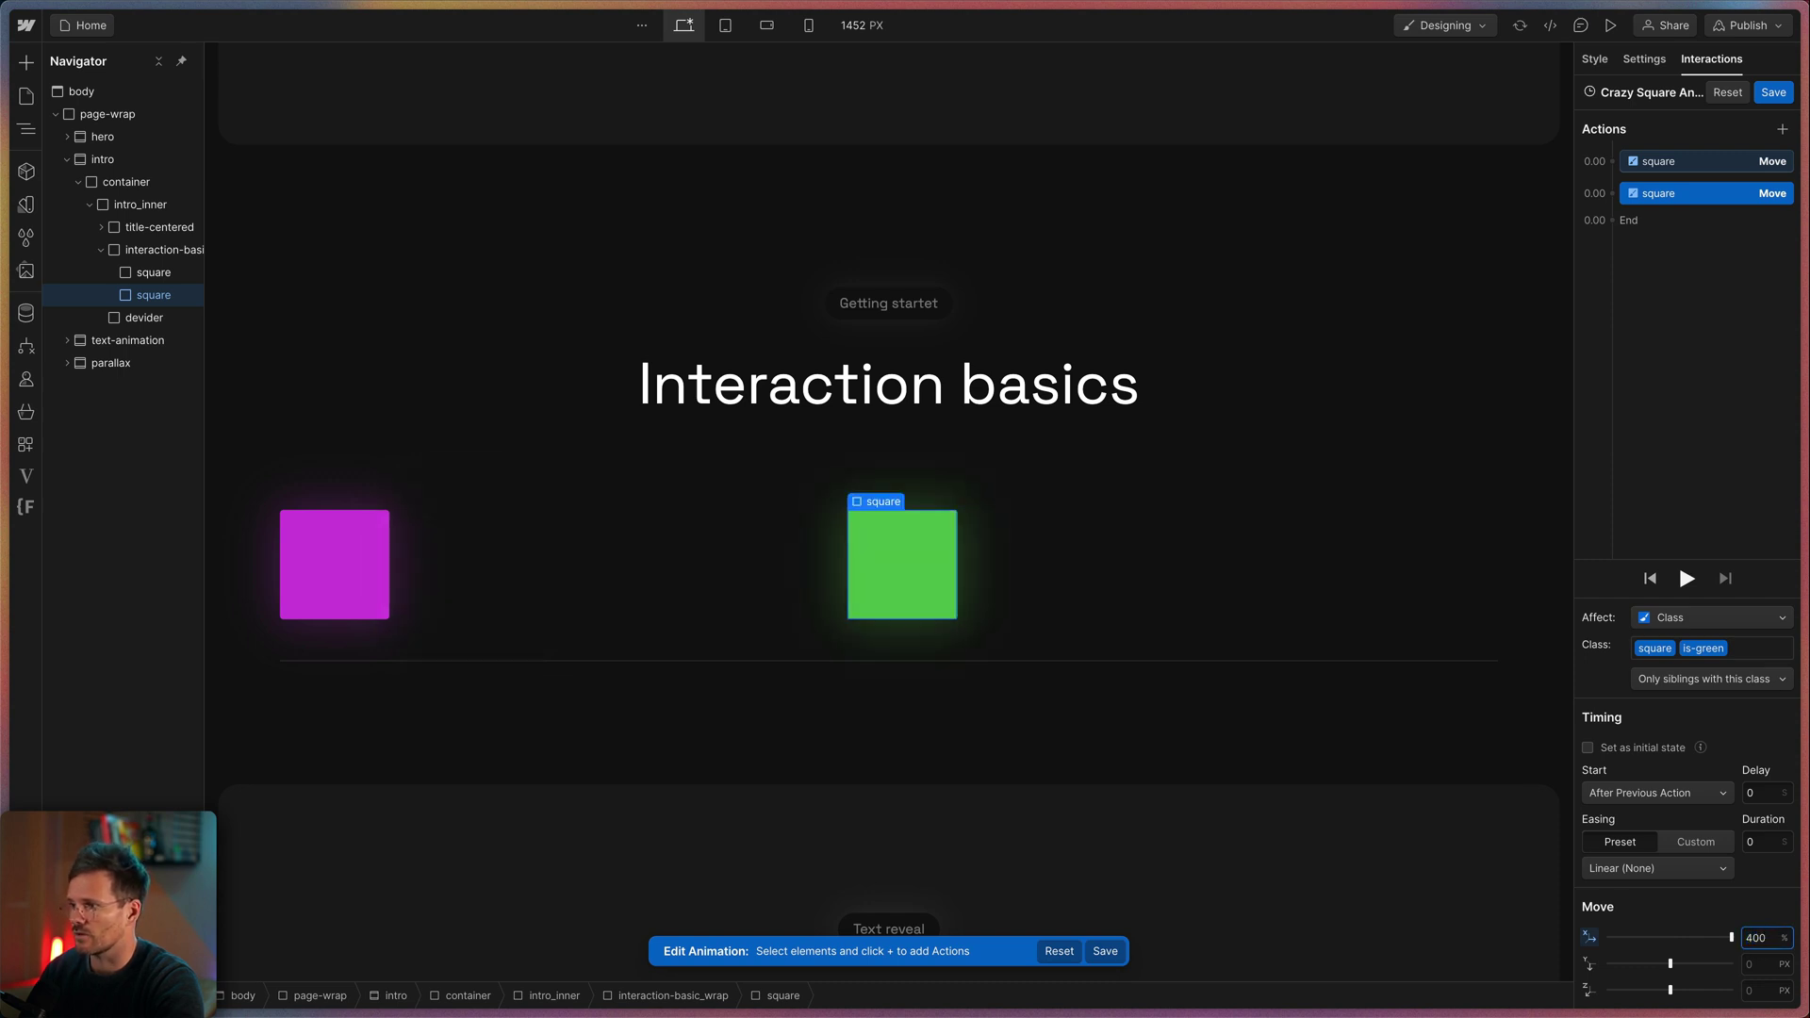
{"action": "left_click", "coordinate": [1763, 843]}
{"action": "type", "text": "2"}
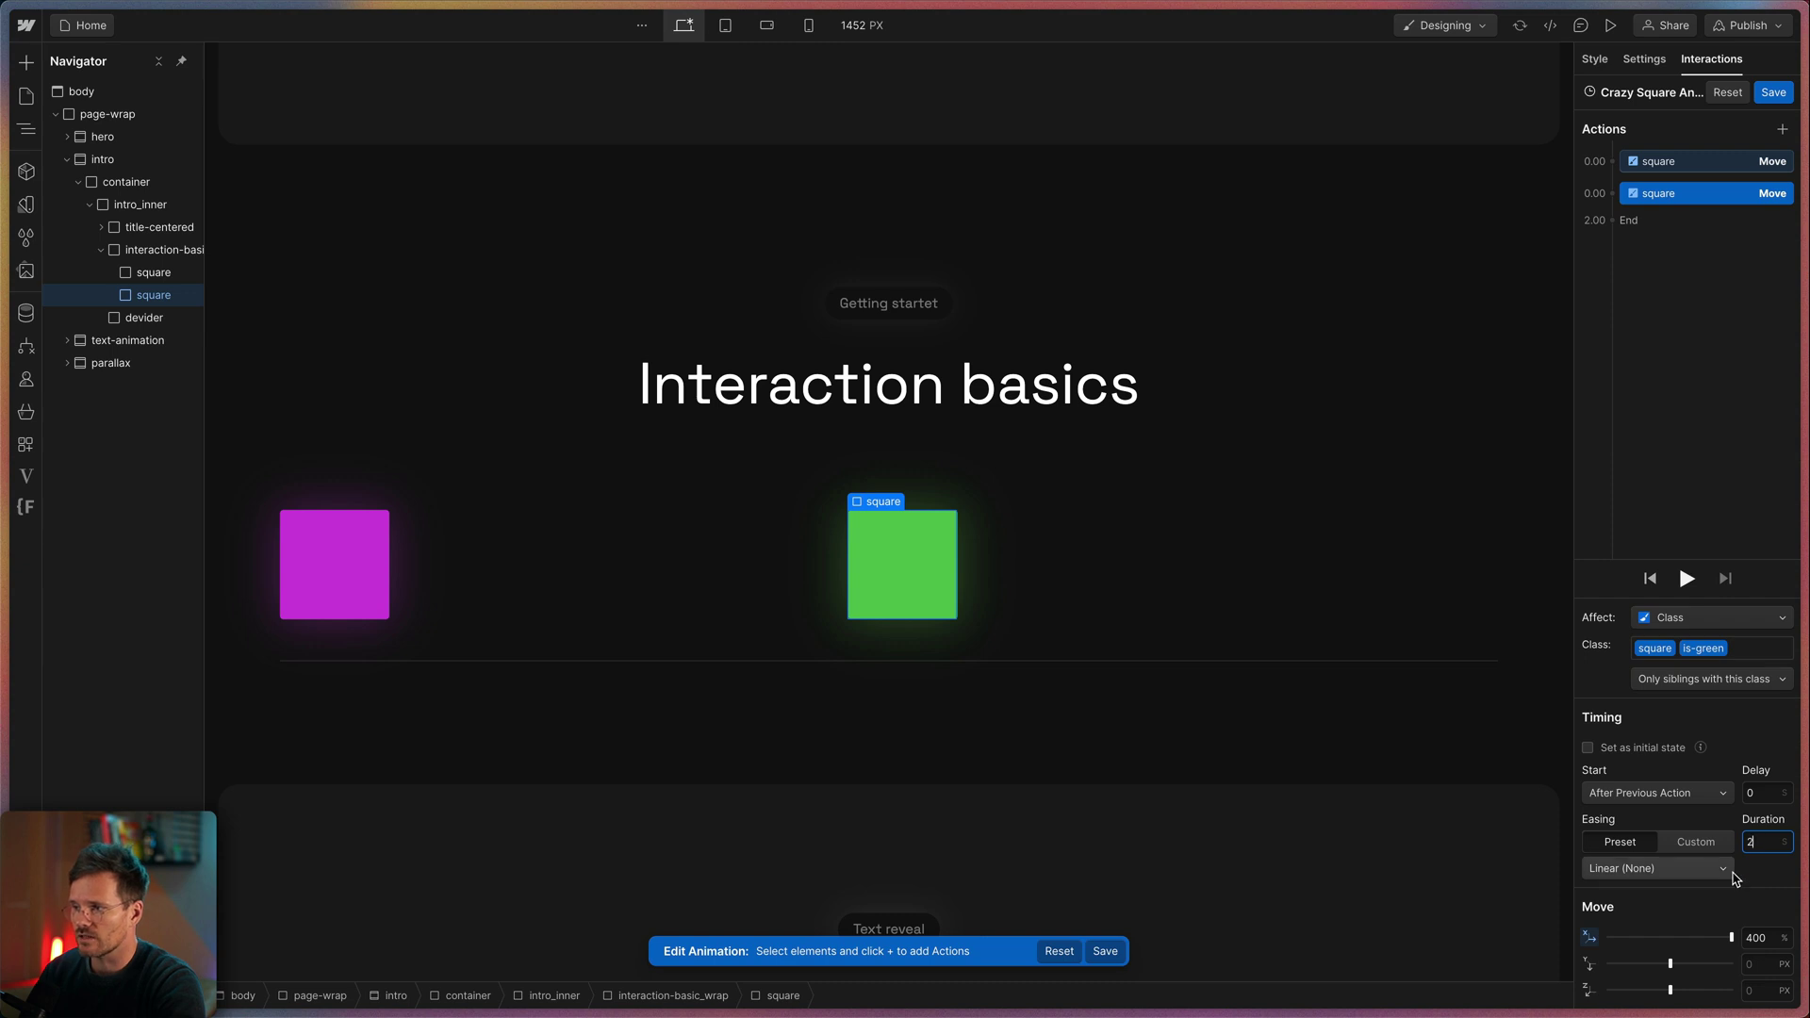
{"action": "left_click", "coordinate": [1707, 870]}
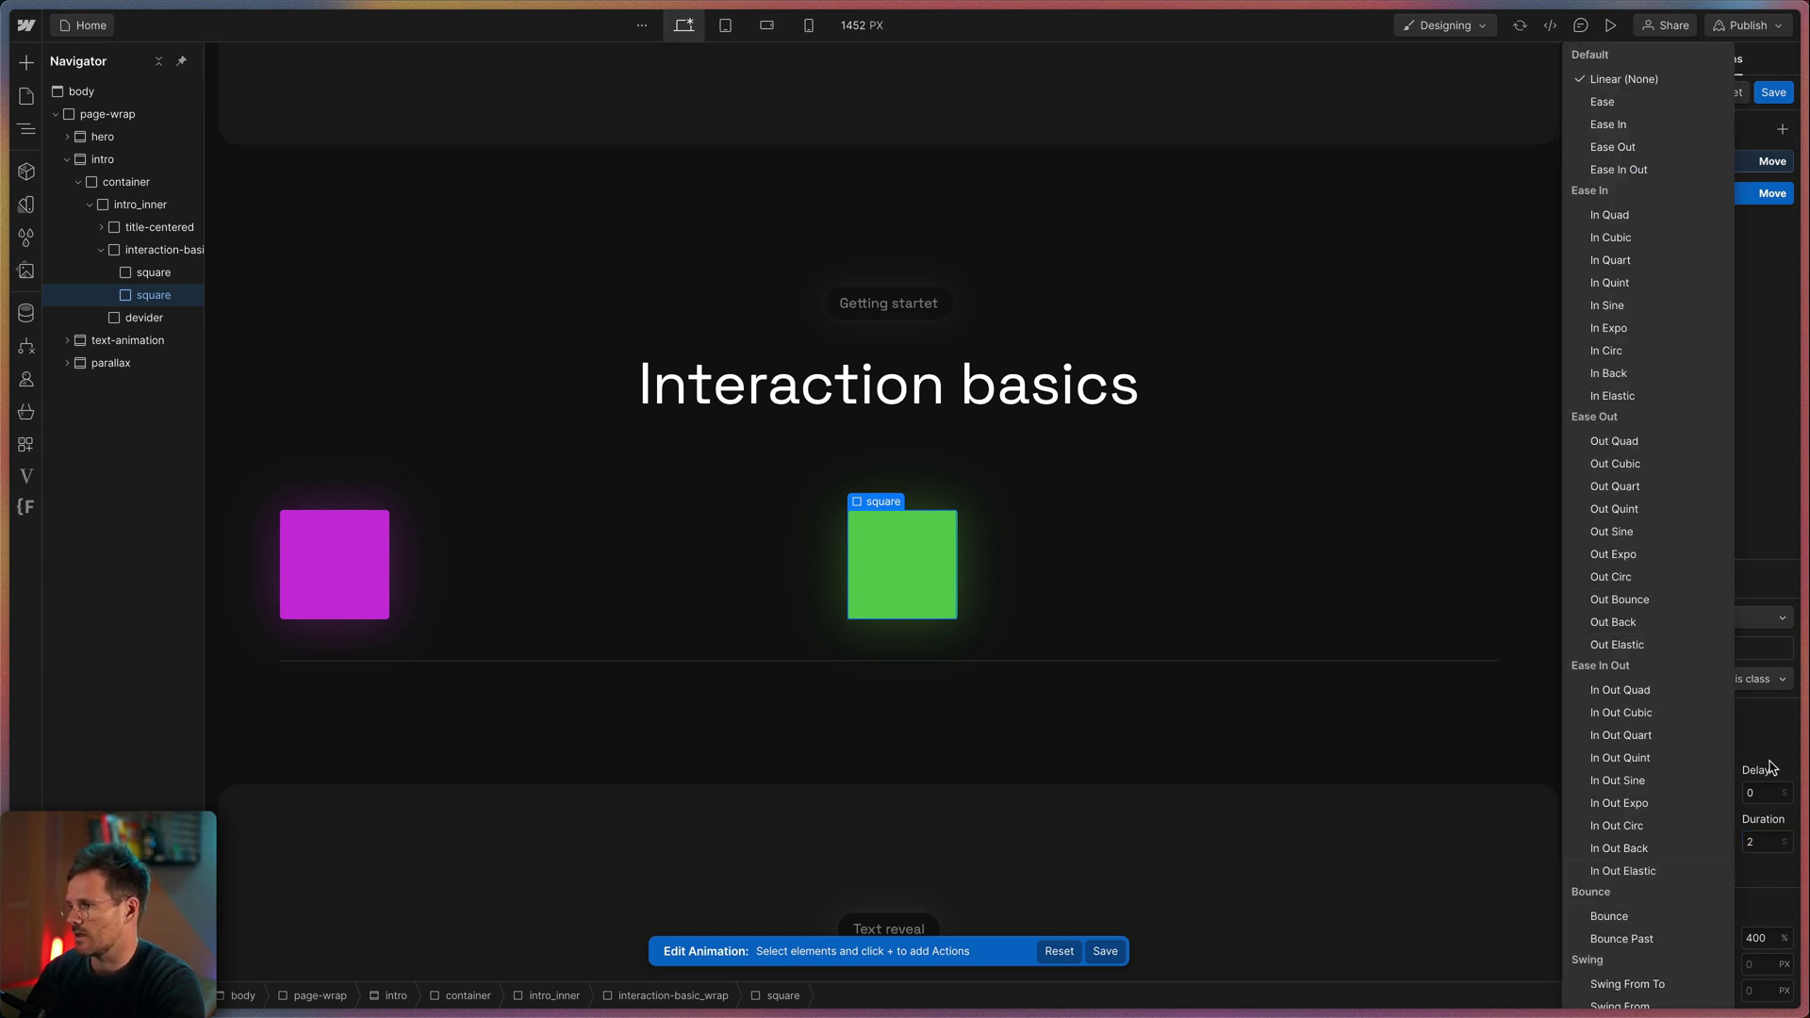
{"action": "left_click", "coordinate": [1778, 565]}
{"action": "left_click", "coordinate": [1688, 577]}
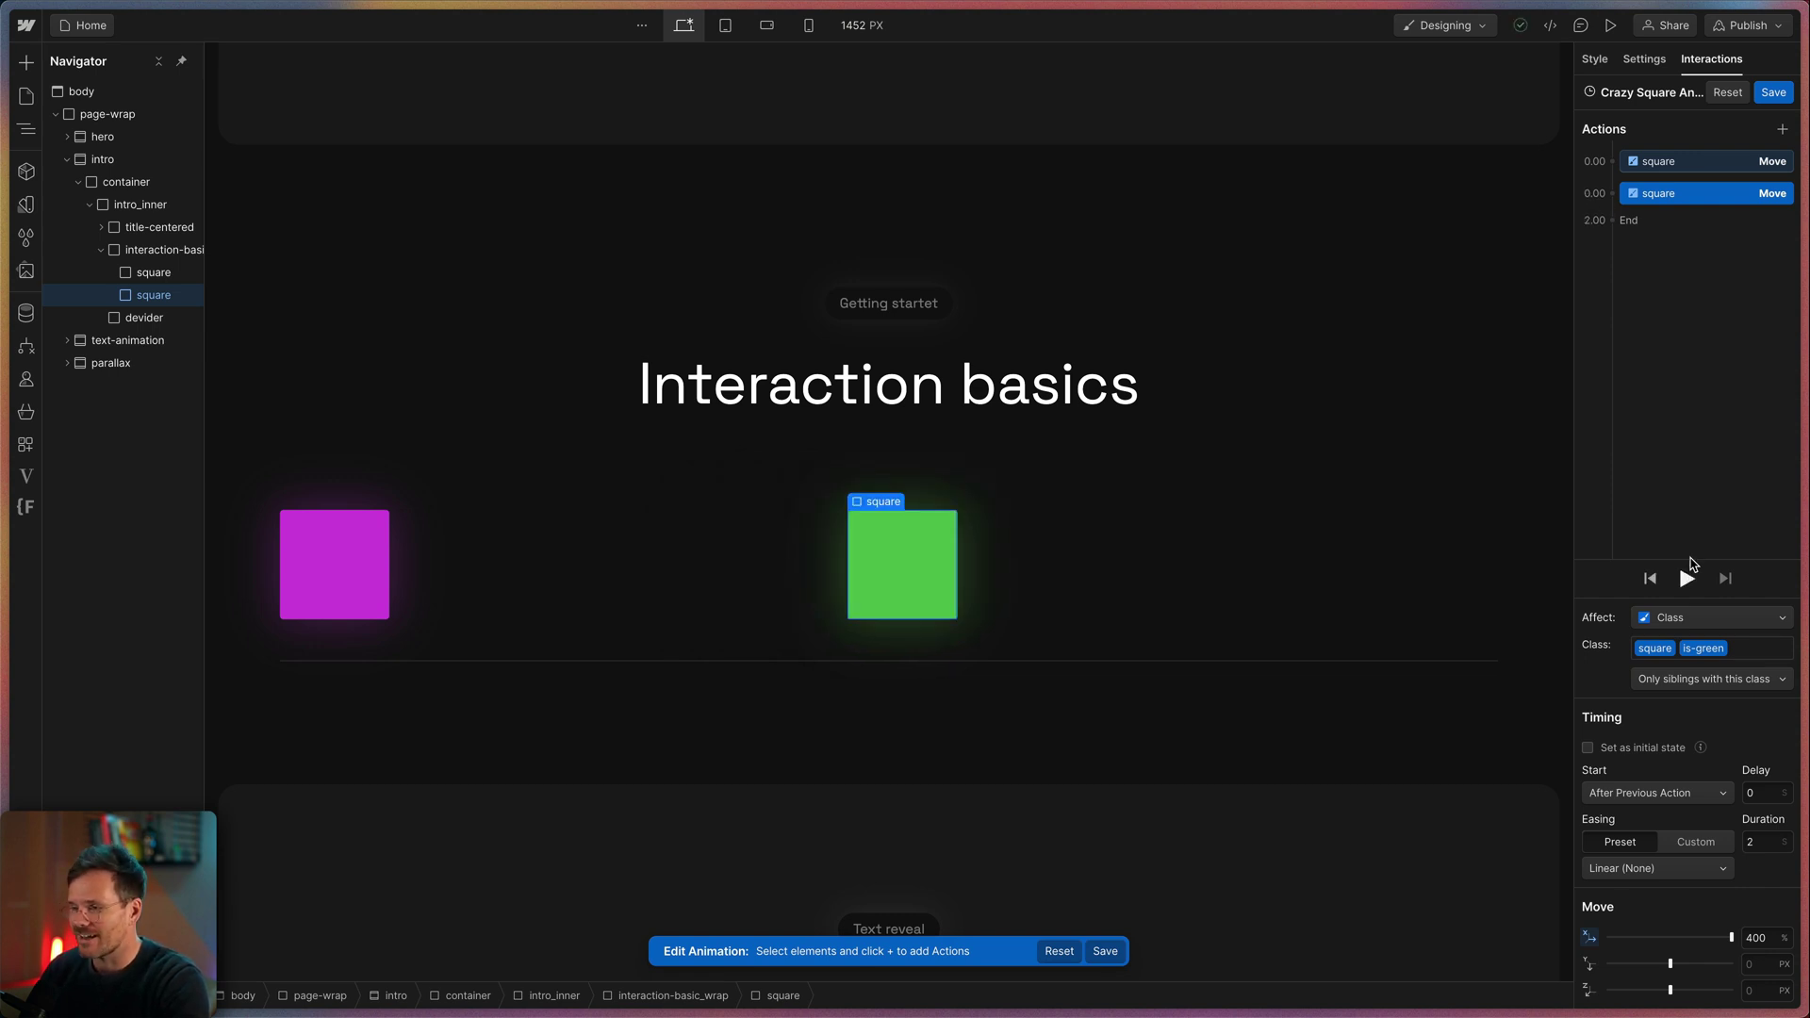
Step: Preview the second Move, then switch its easing to Ease Out and preview it
{"action": "left_click", "coordinate": [1690, 577]}
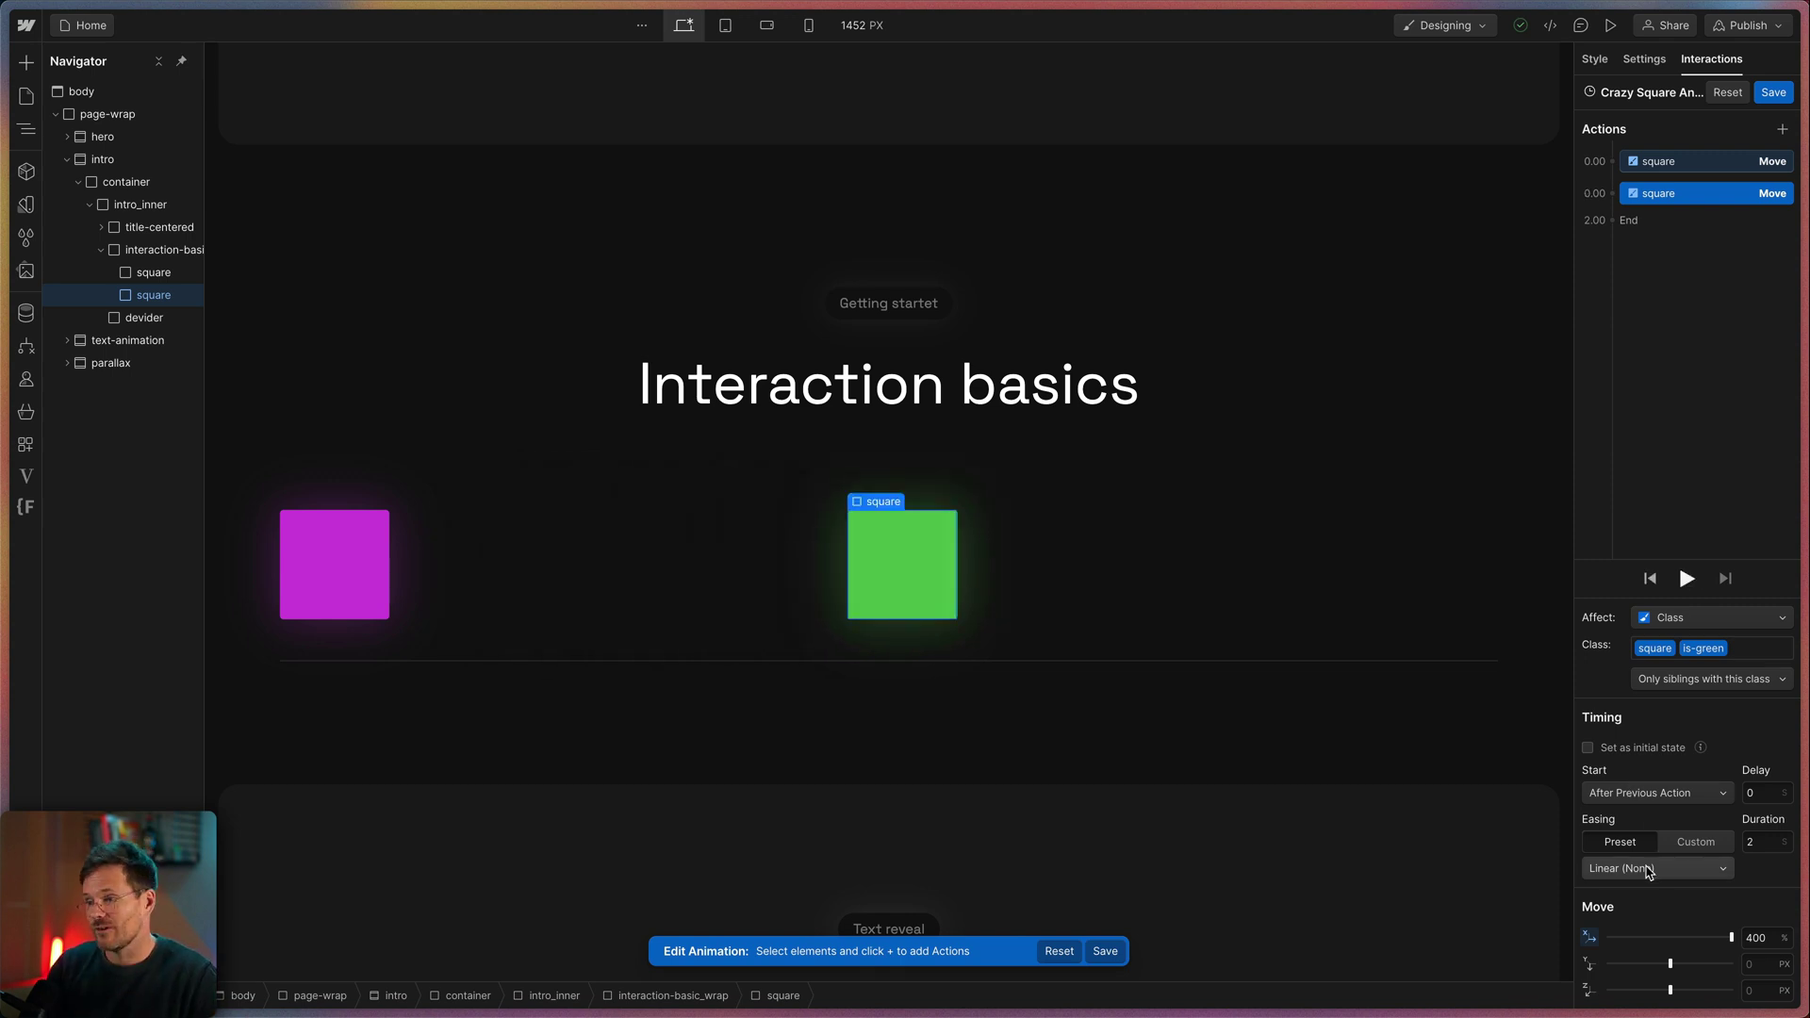
{"action": "left_click", "coordinate": [1647, 868]}
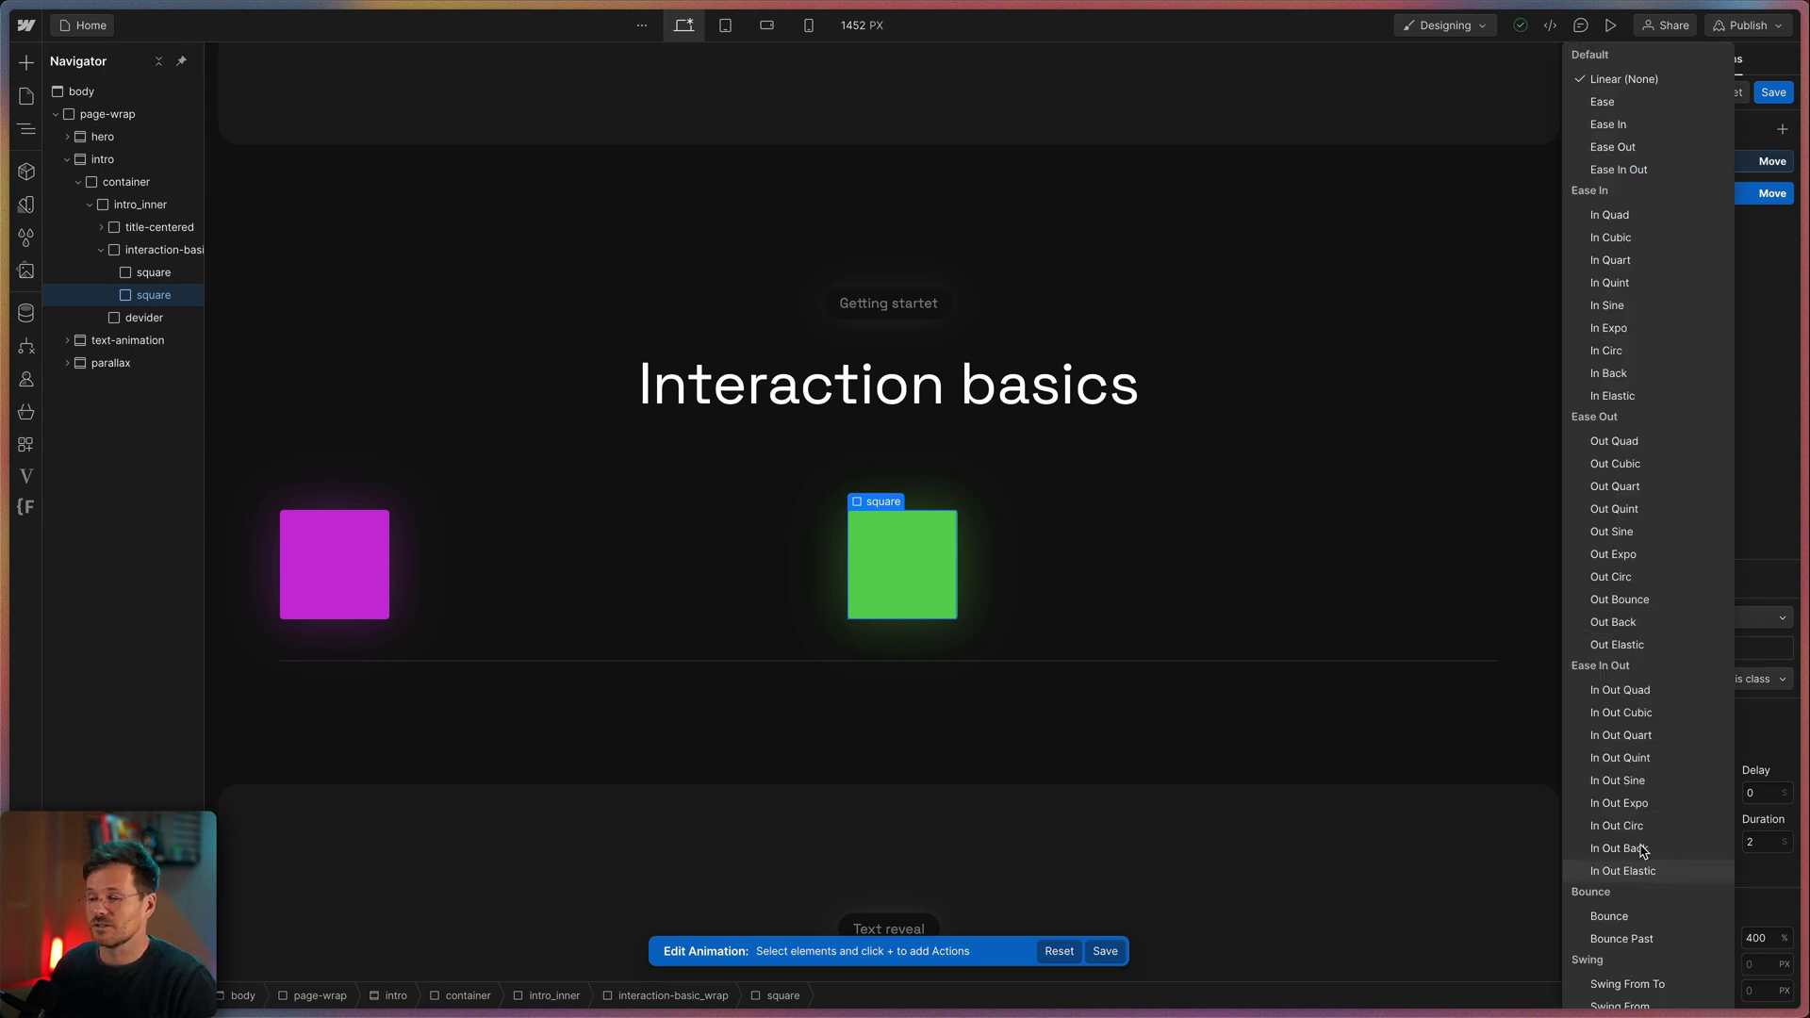
{"action": "left_click", "coordinate": [1792, 426]}
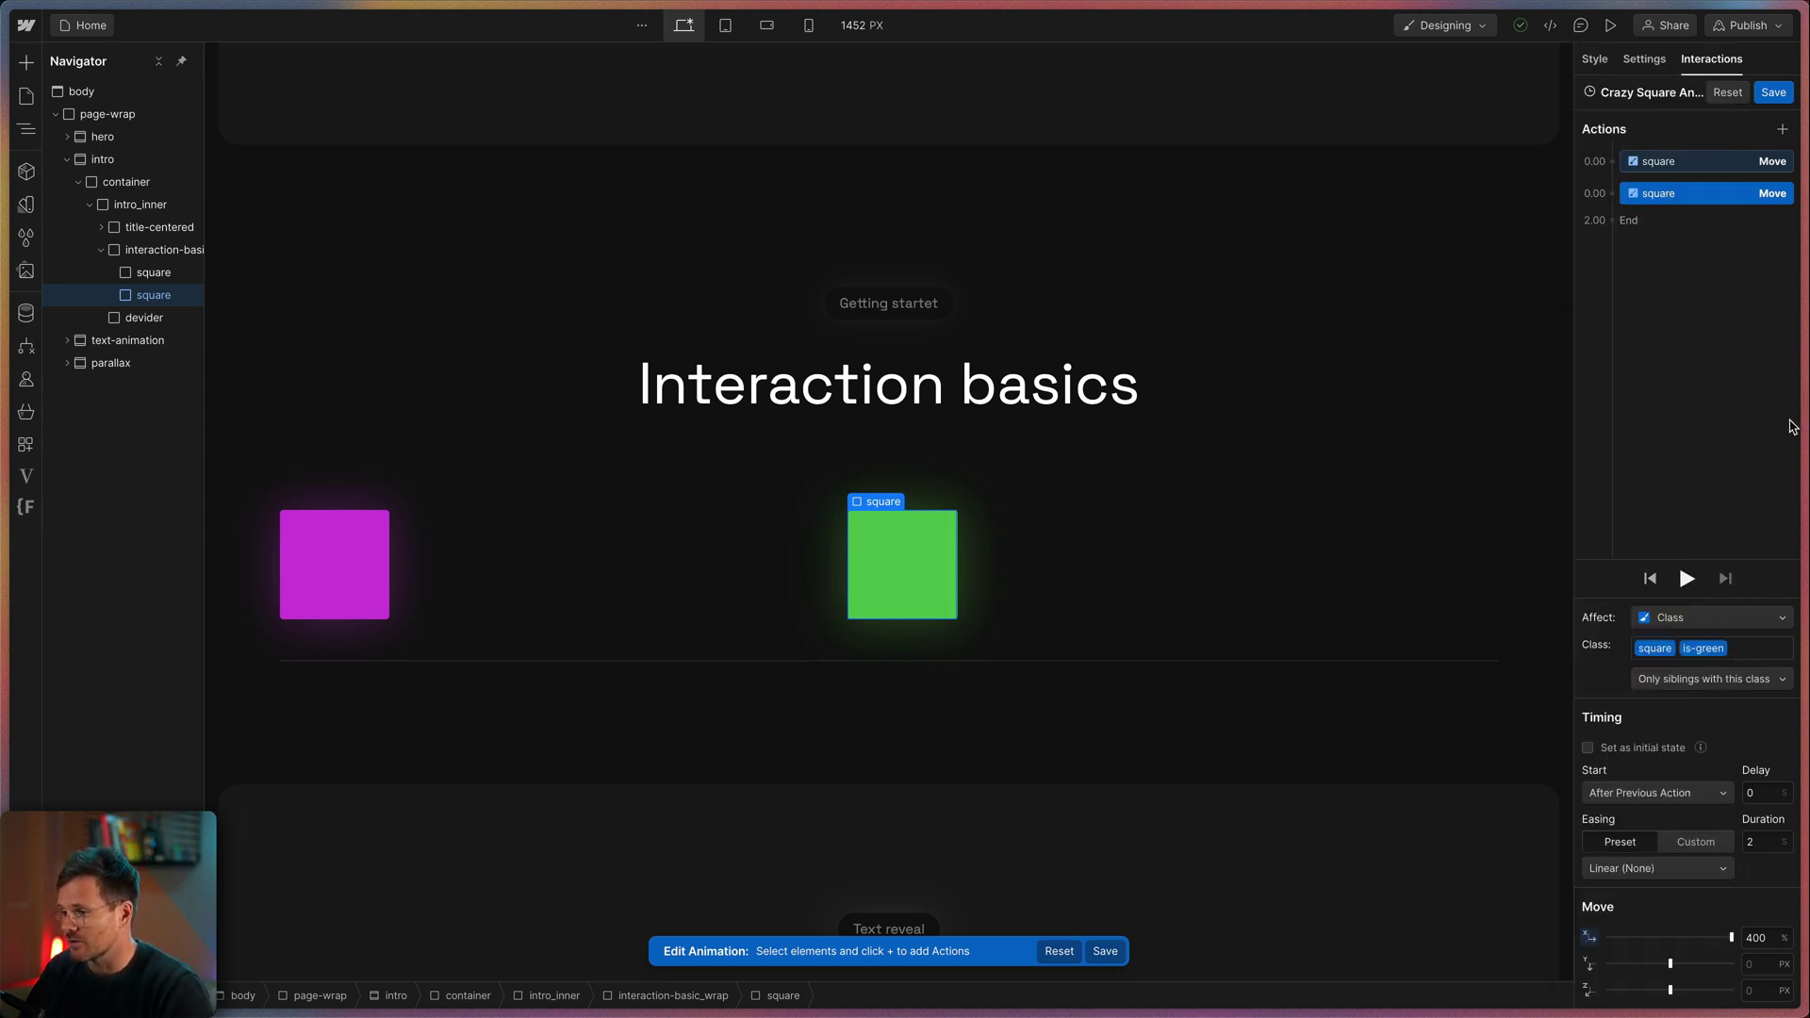
{"action": "left_click", "coordinate": [1715, 839]}
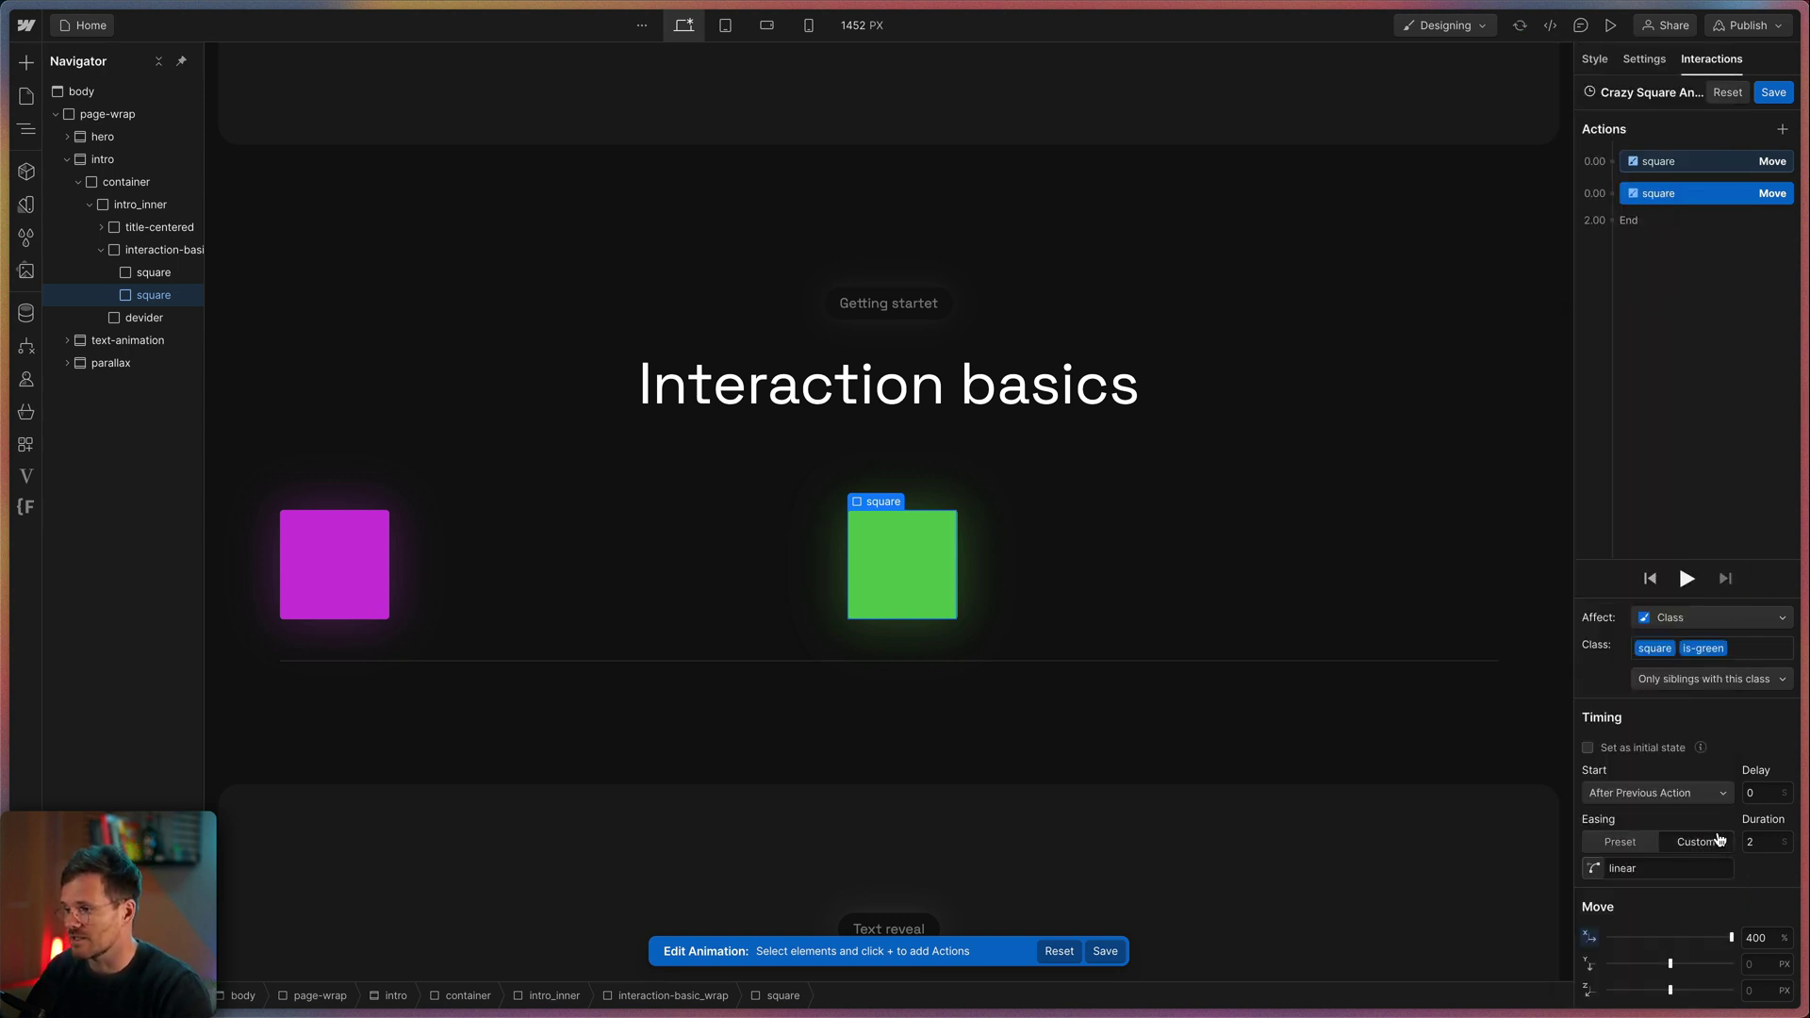
{"action": "left_click", "coordinate": [1623, 841]}
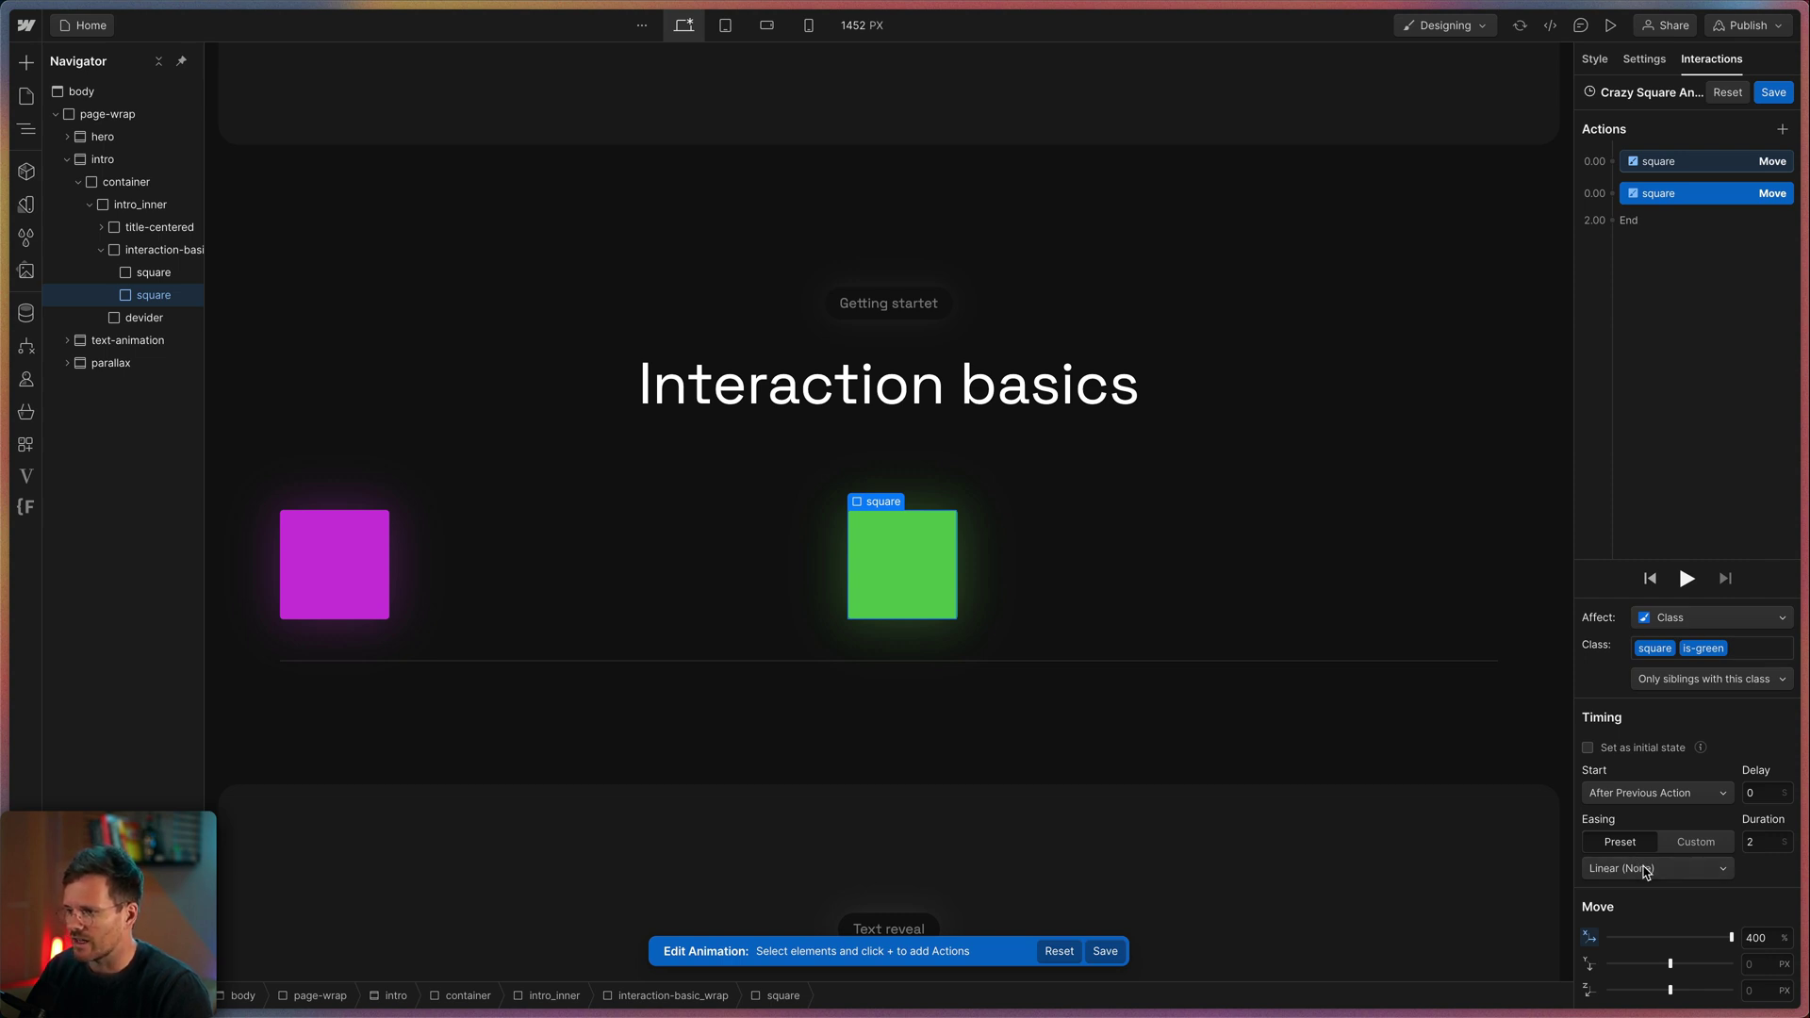
{"action": "left_click", "coordinate": [1645, 869]}
{"action": "left_click", "coordinate": [1631, 148]}
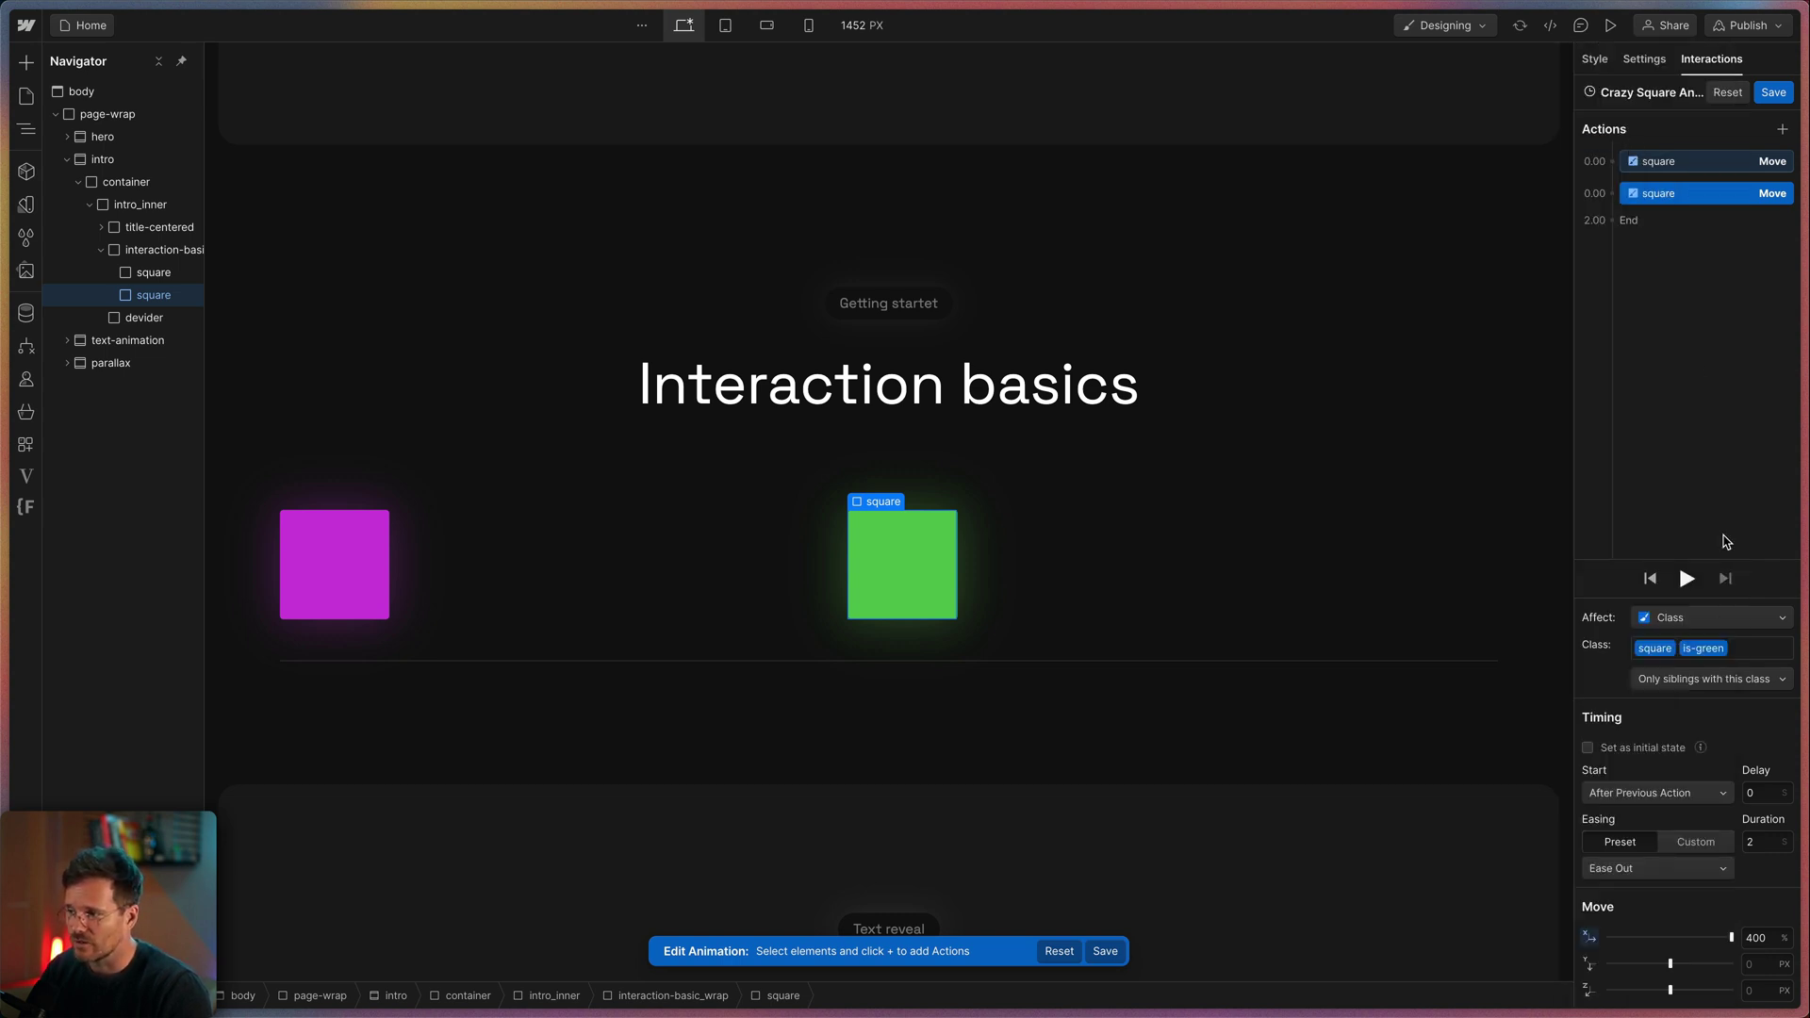
{"action": "left_click", "coordinate": [1690, 578]}
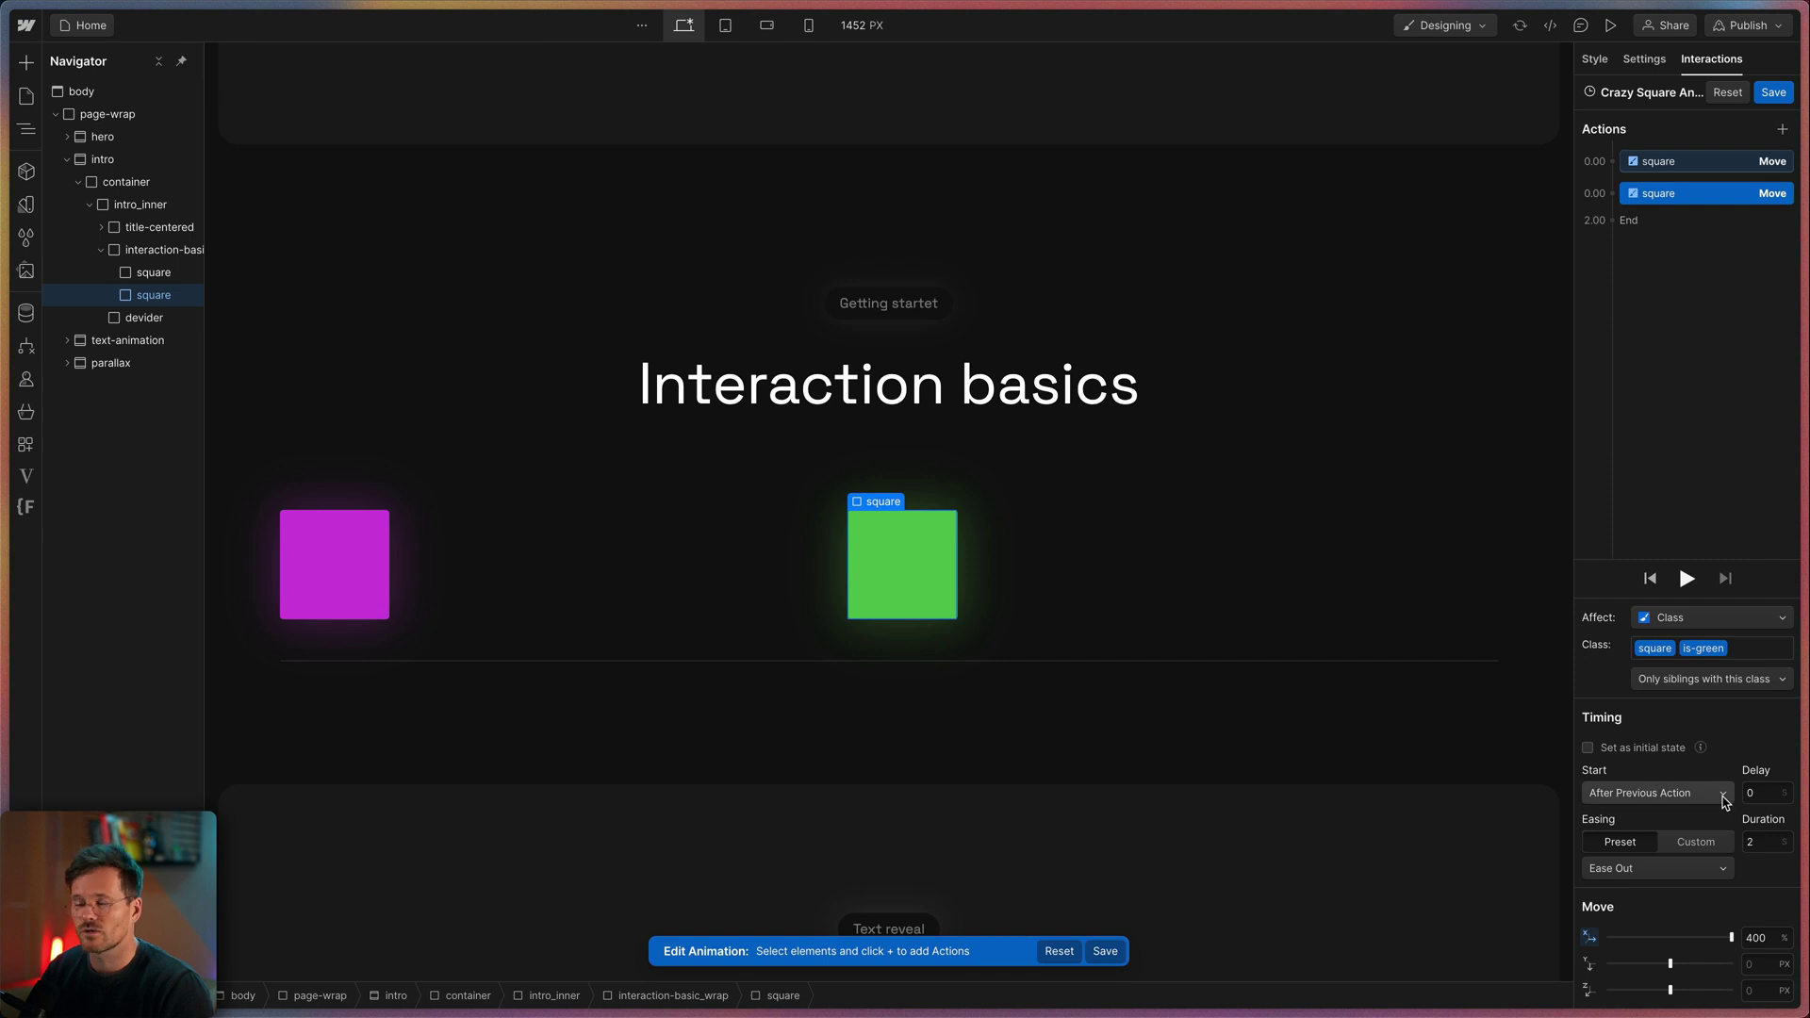
Step: Preview Ease In Out, then settle on In Out Quart easing and play it
{"action": "left_click", "coordinate": [1719, 868]}
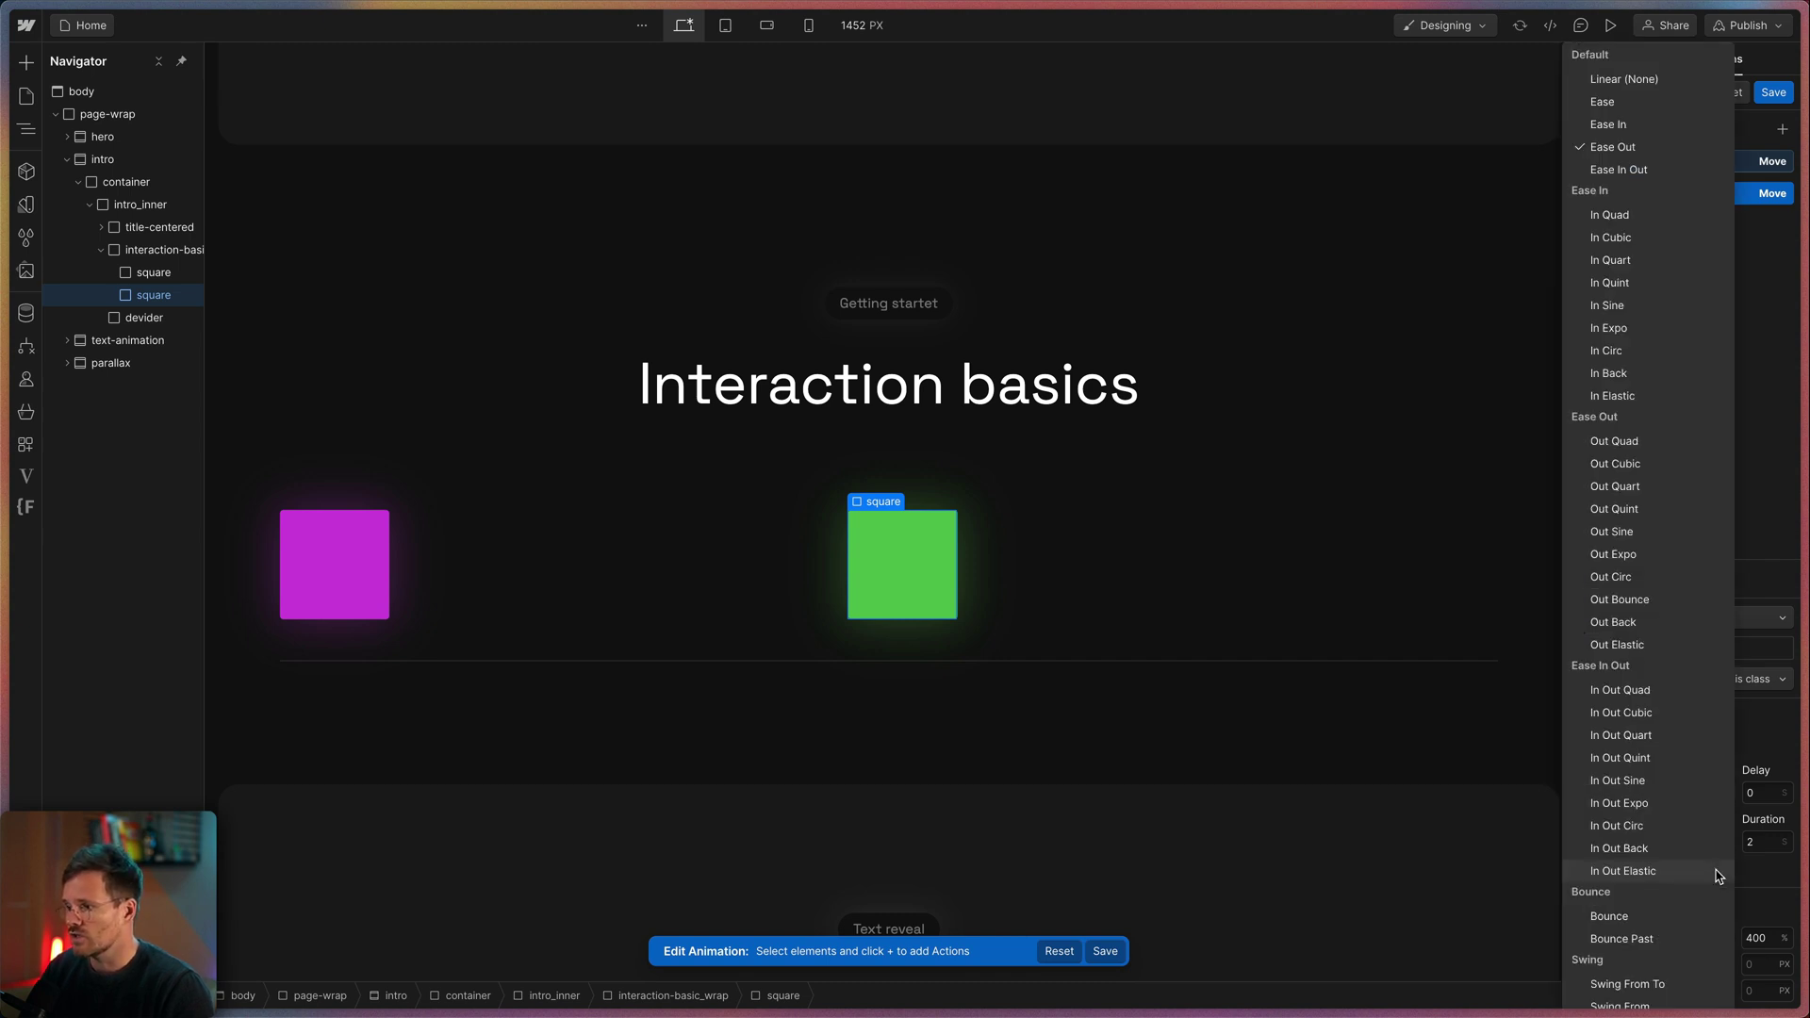
{"action": "left_click", "coordinate": [1612, 170]}
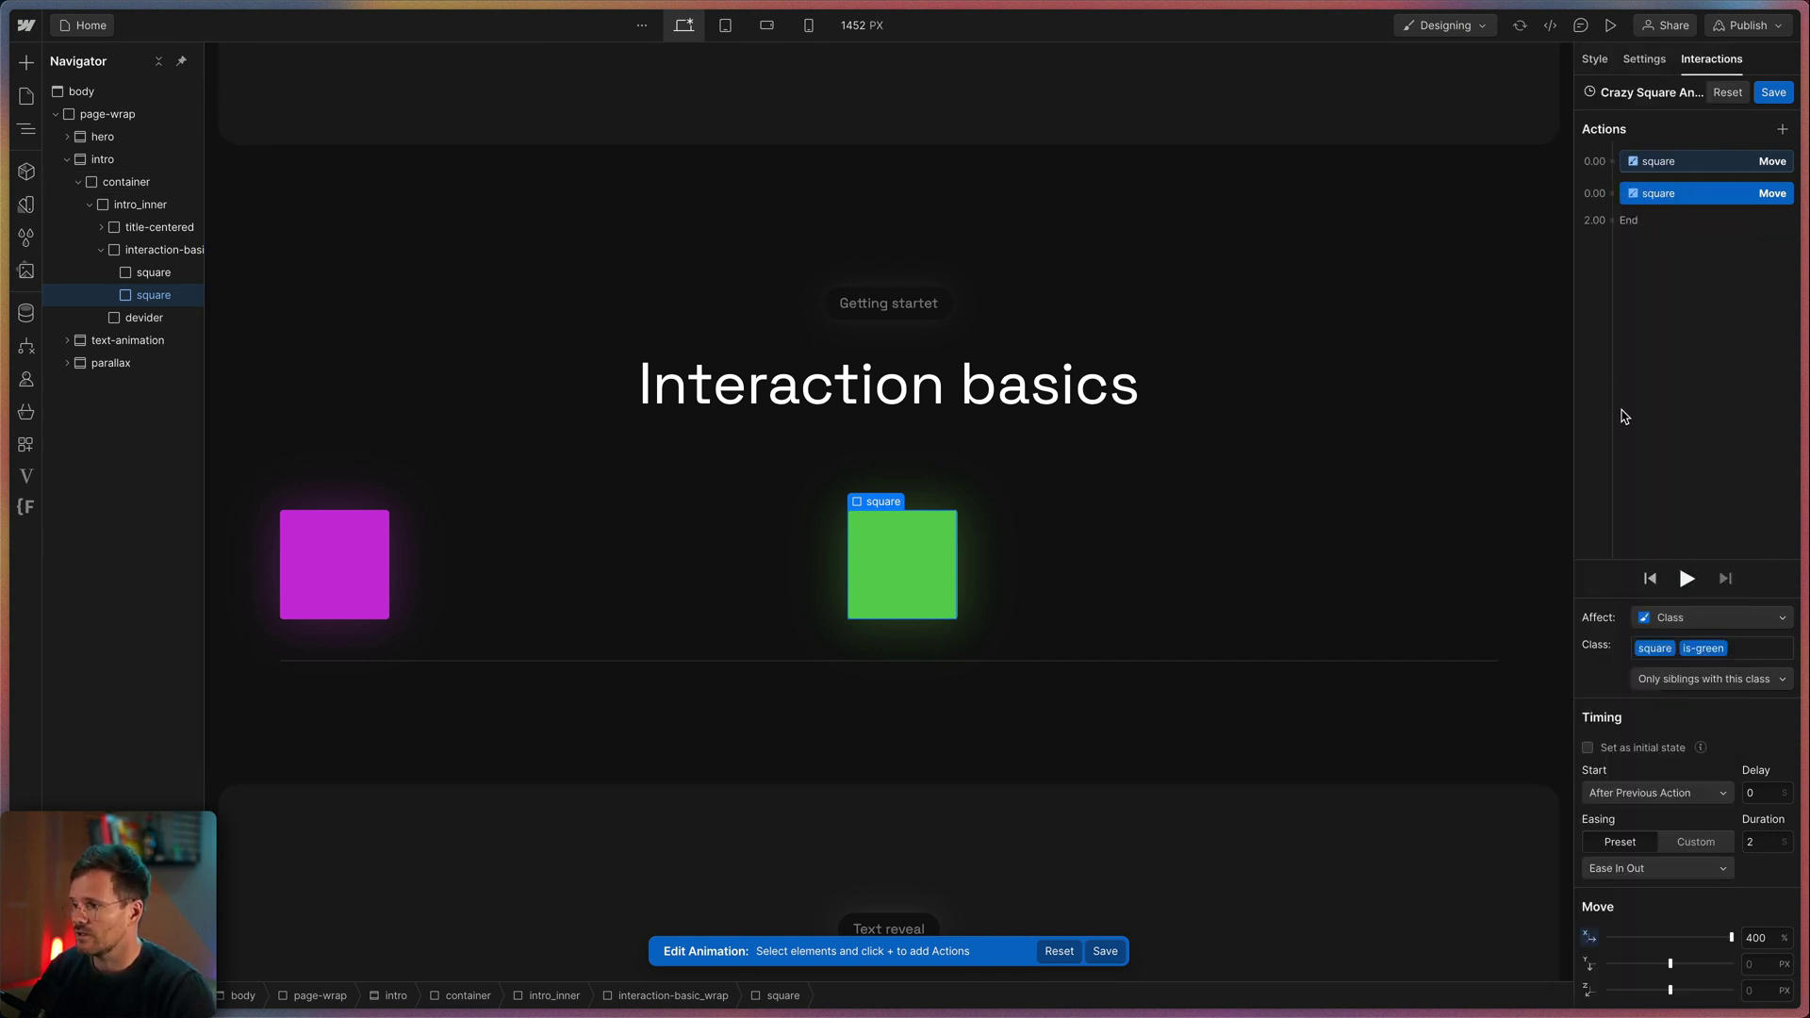
{"action": "left_click", "coordinate": [1686, 579]}
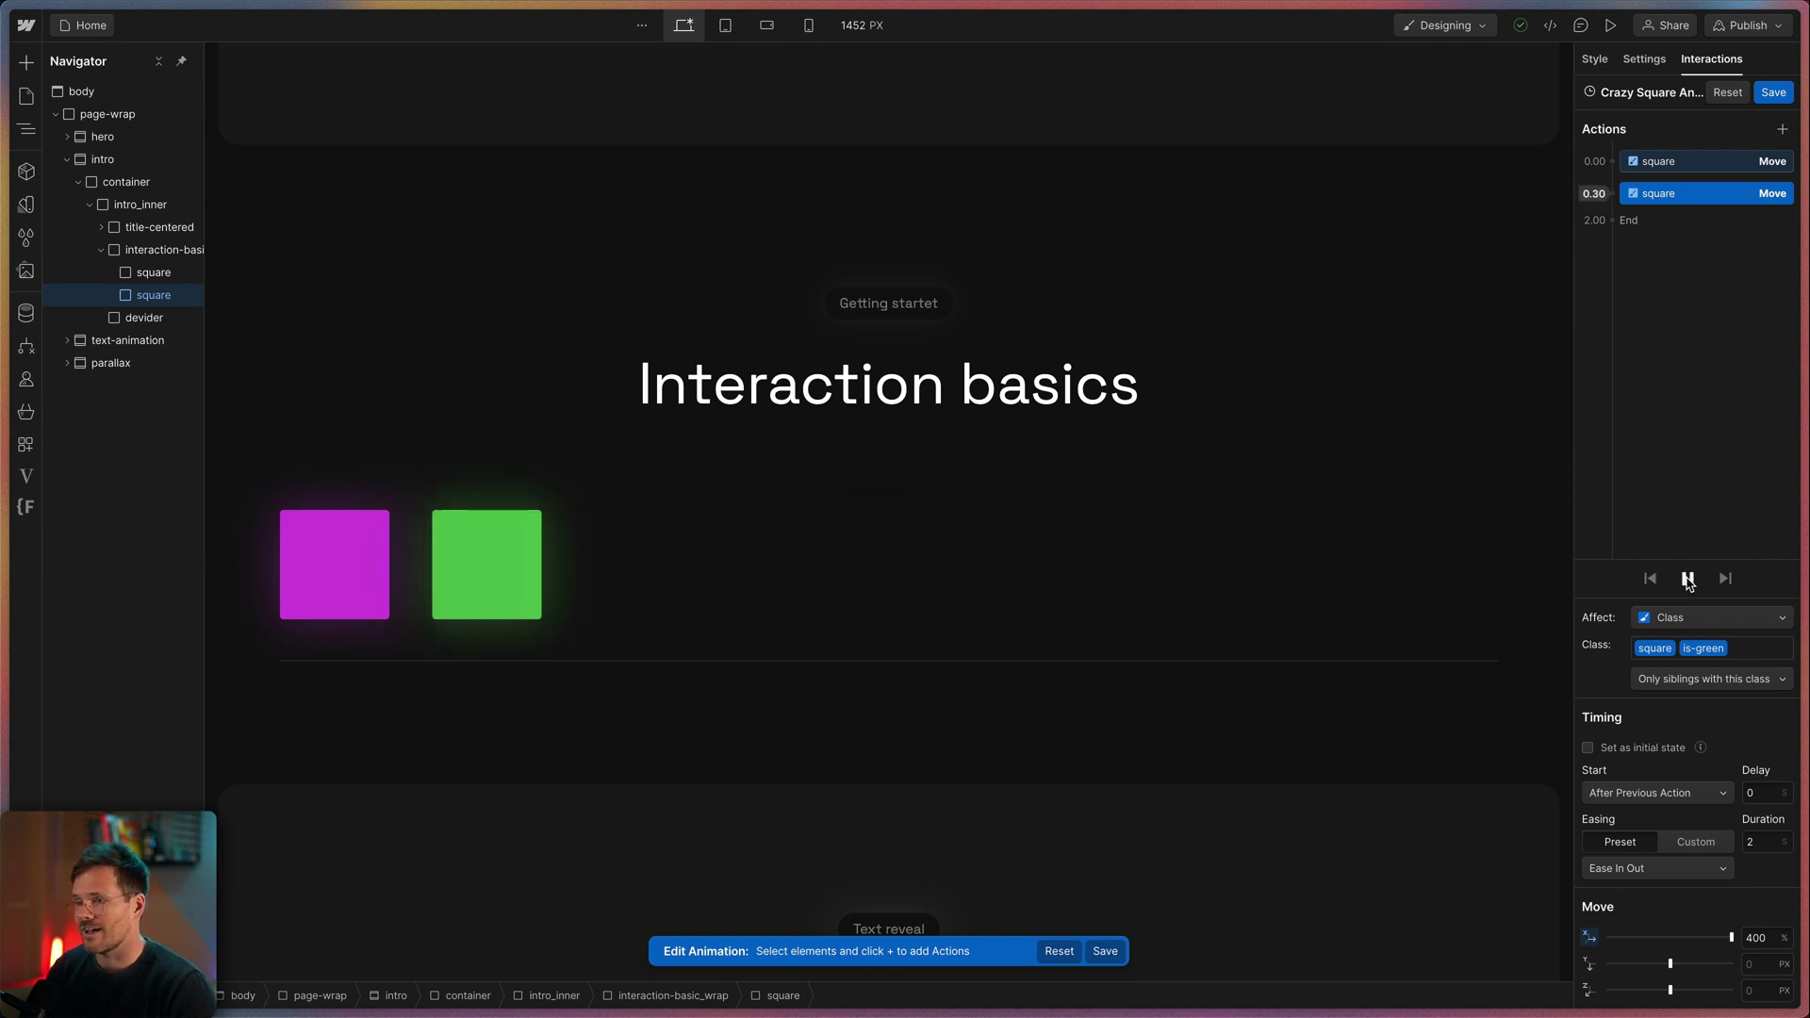
{"action": "left_click", "coordinate": [1684, 868]}
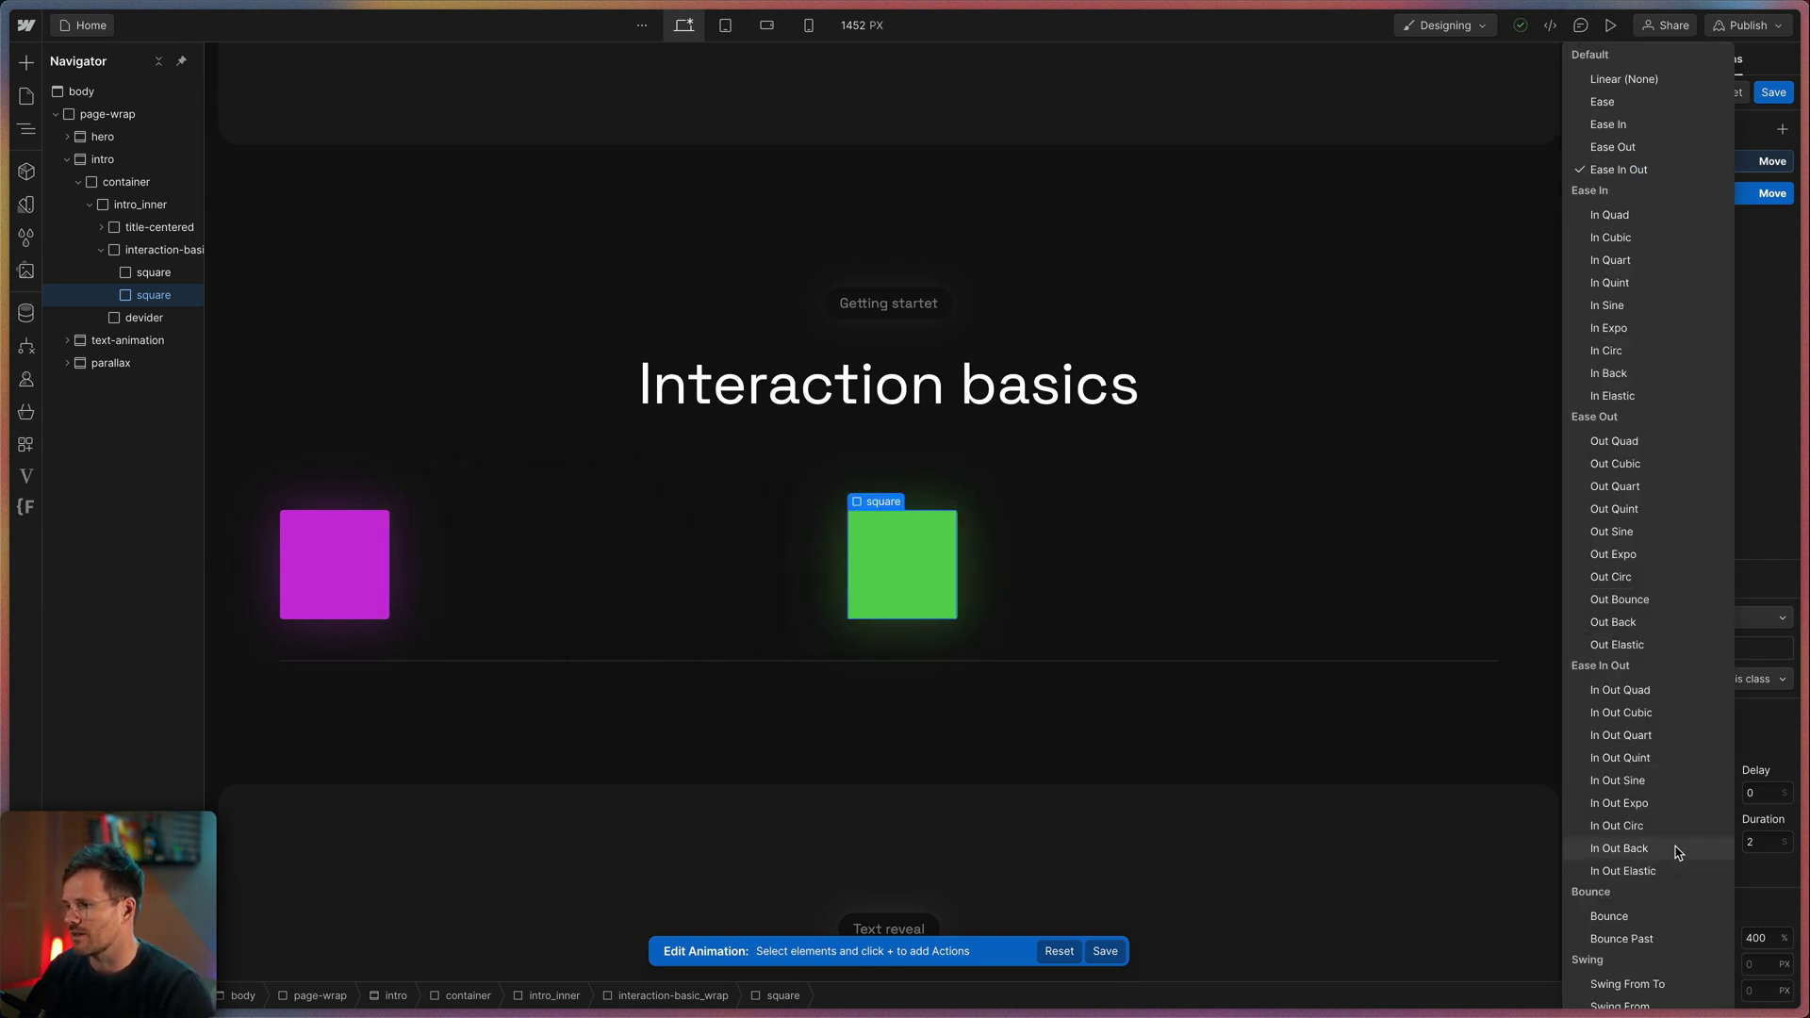
{"action": "left_click", "coordinate": [1640, 736]}
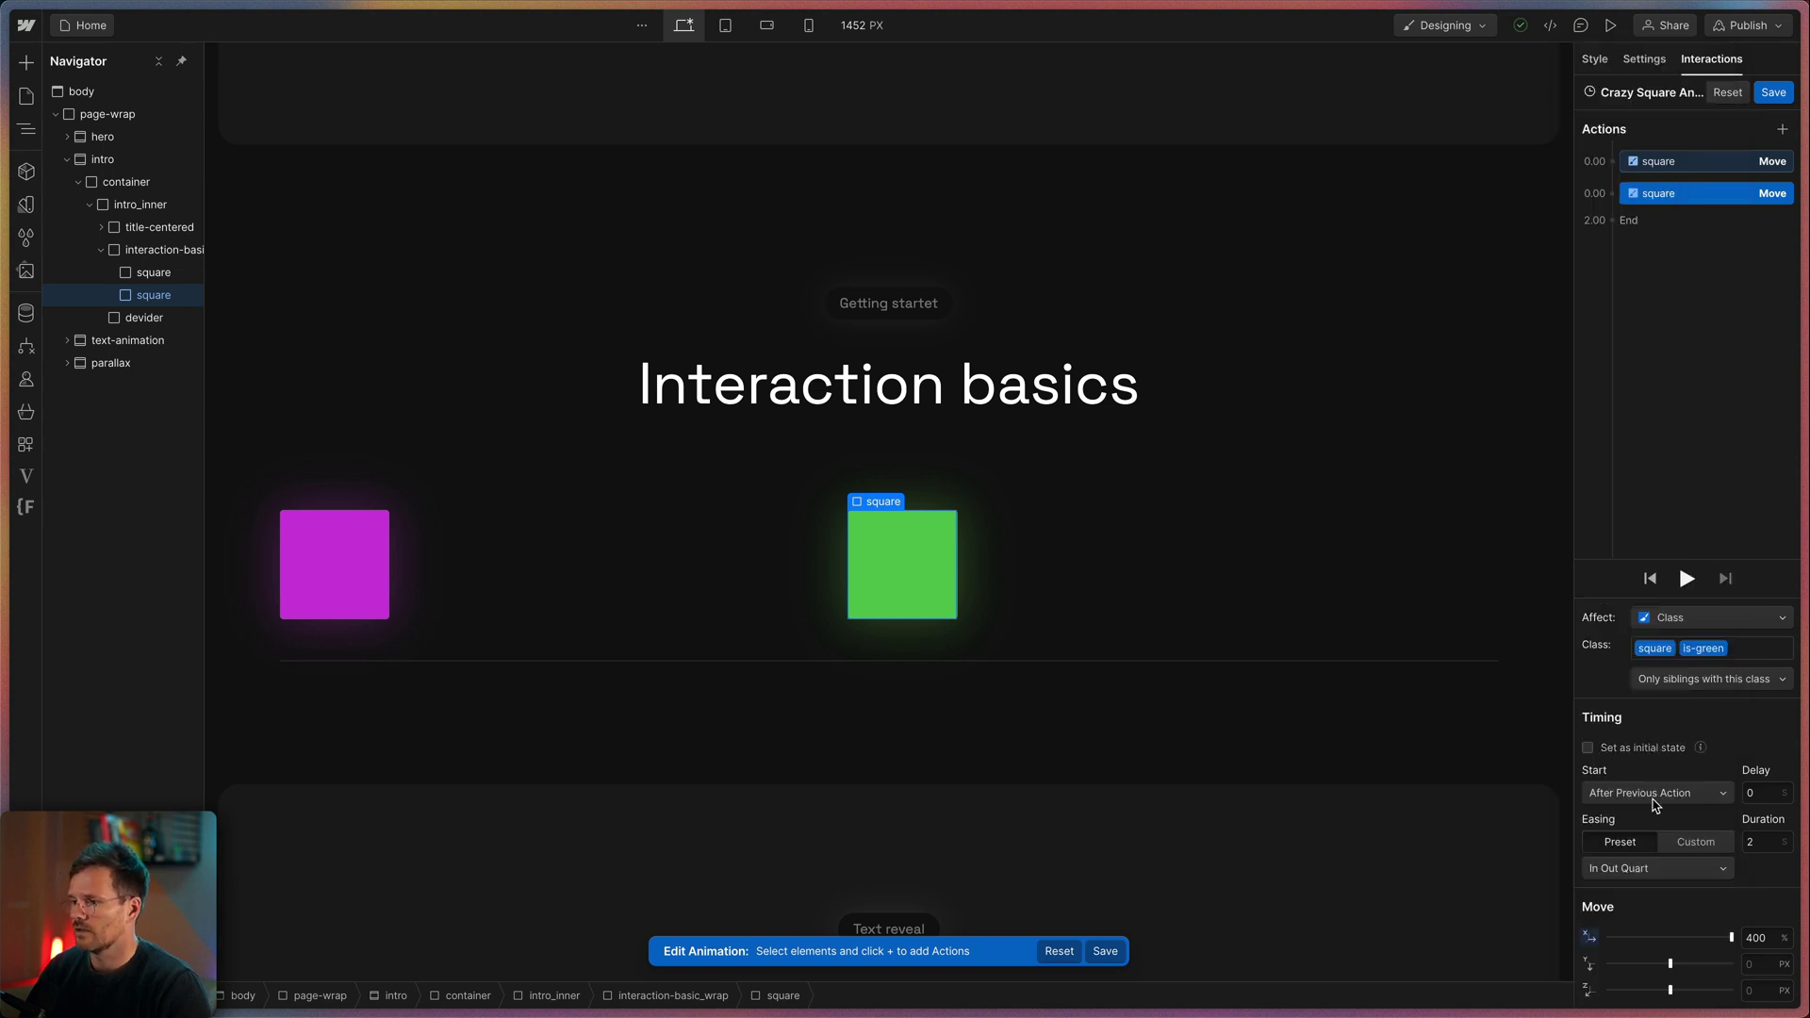
{"action": "left_click", "coordinate": [1685, 577]}
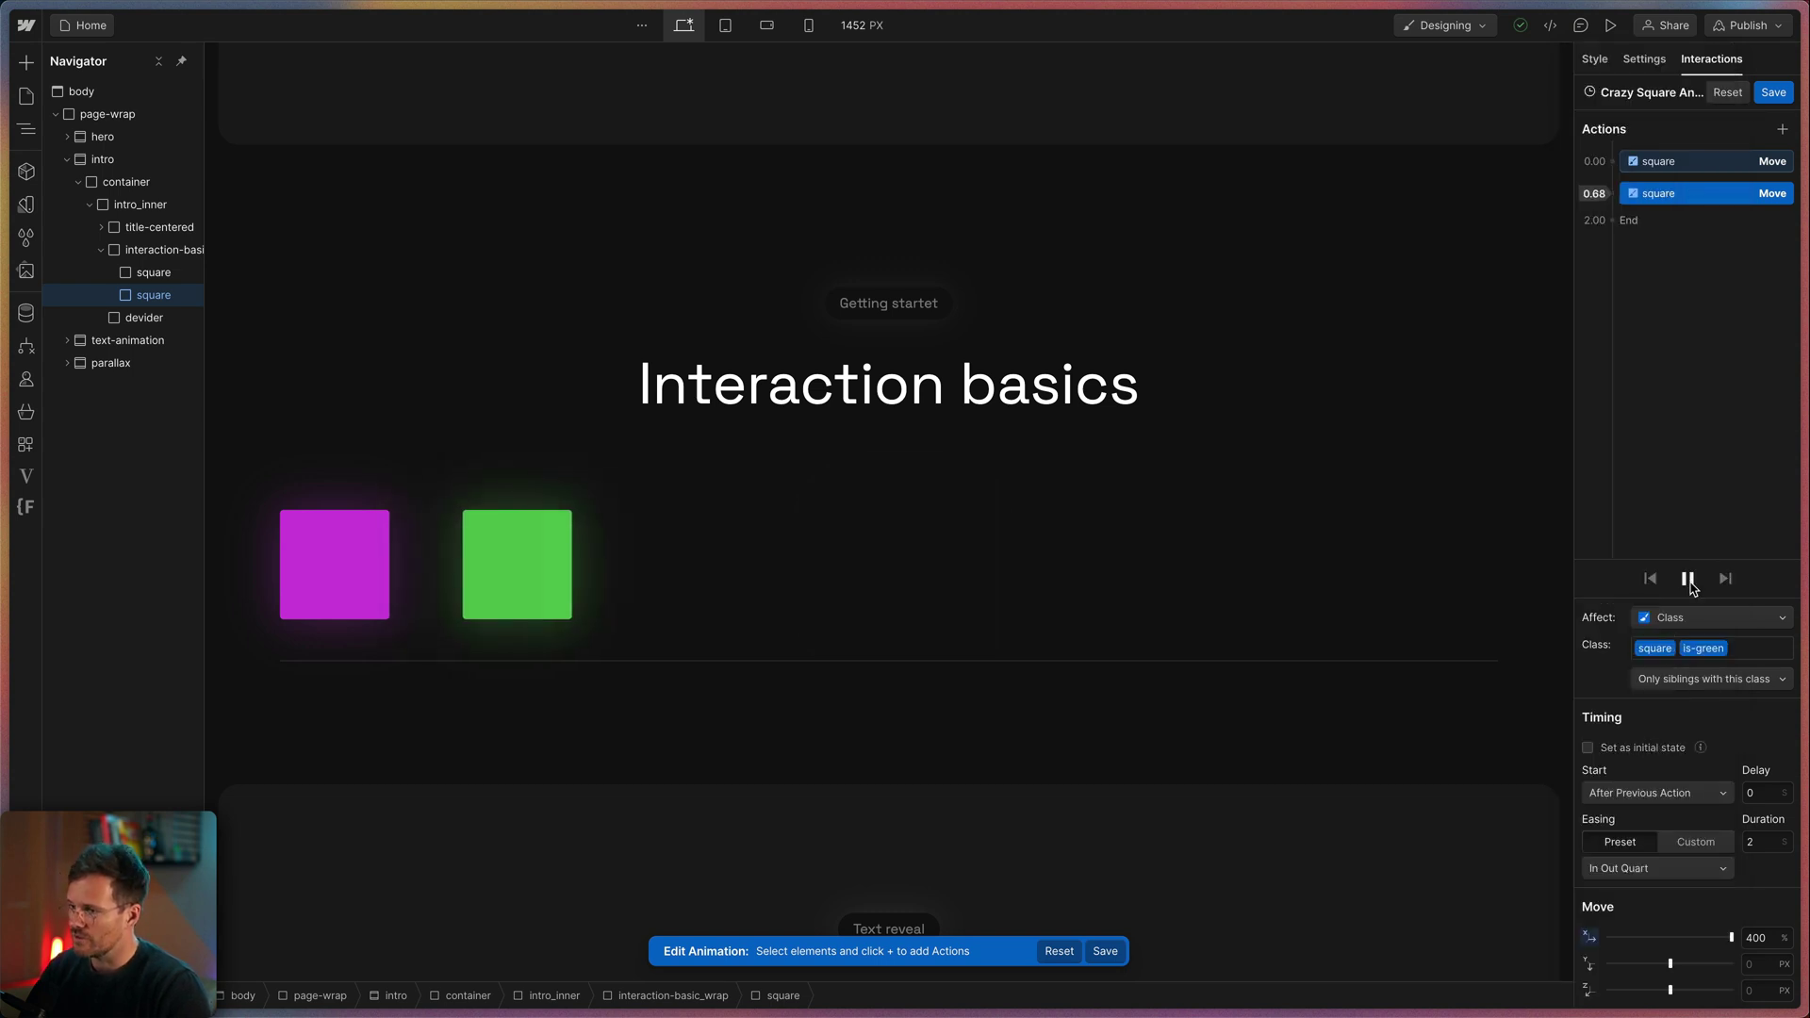
Step: Save the Crazy Square Animation and click the magenta square in page preview to test it
{"action": "left_click", "coordinate": [1773, 91]}
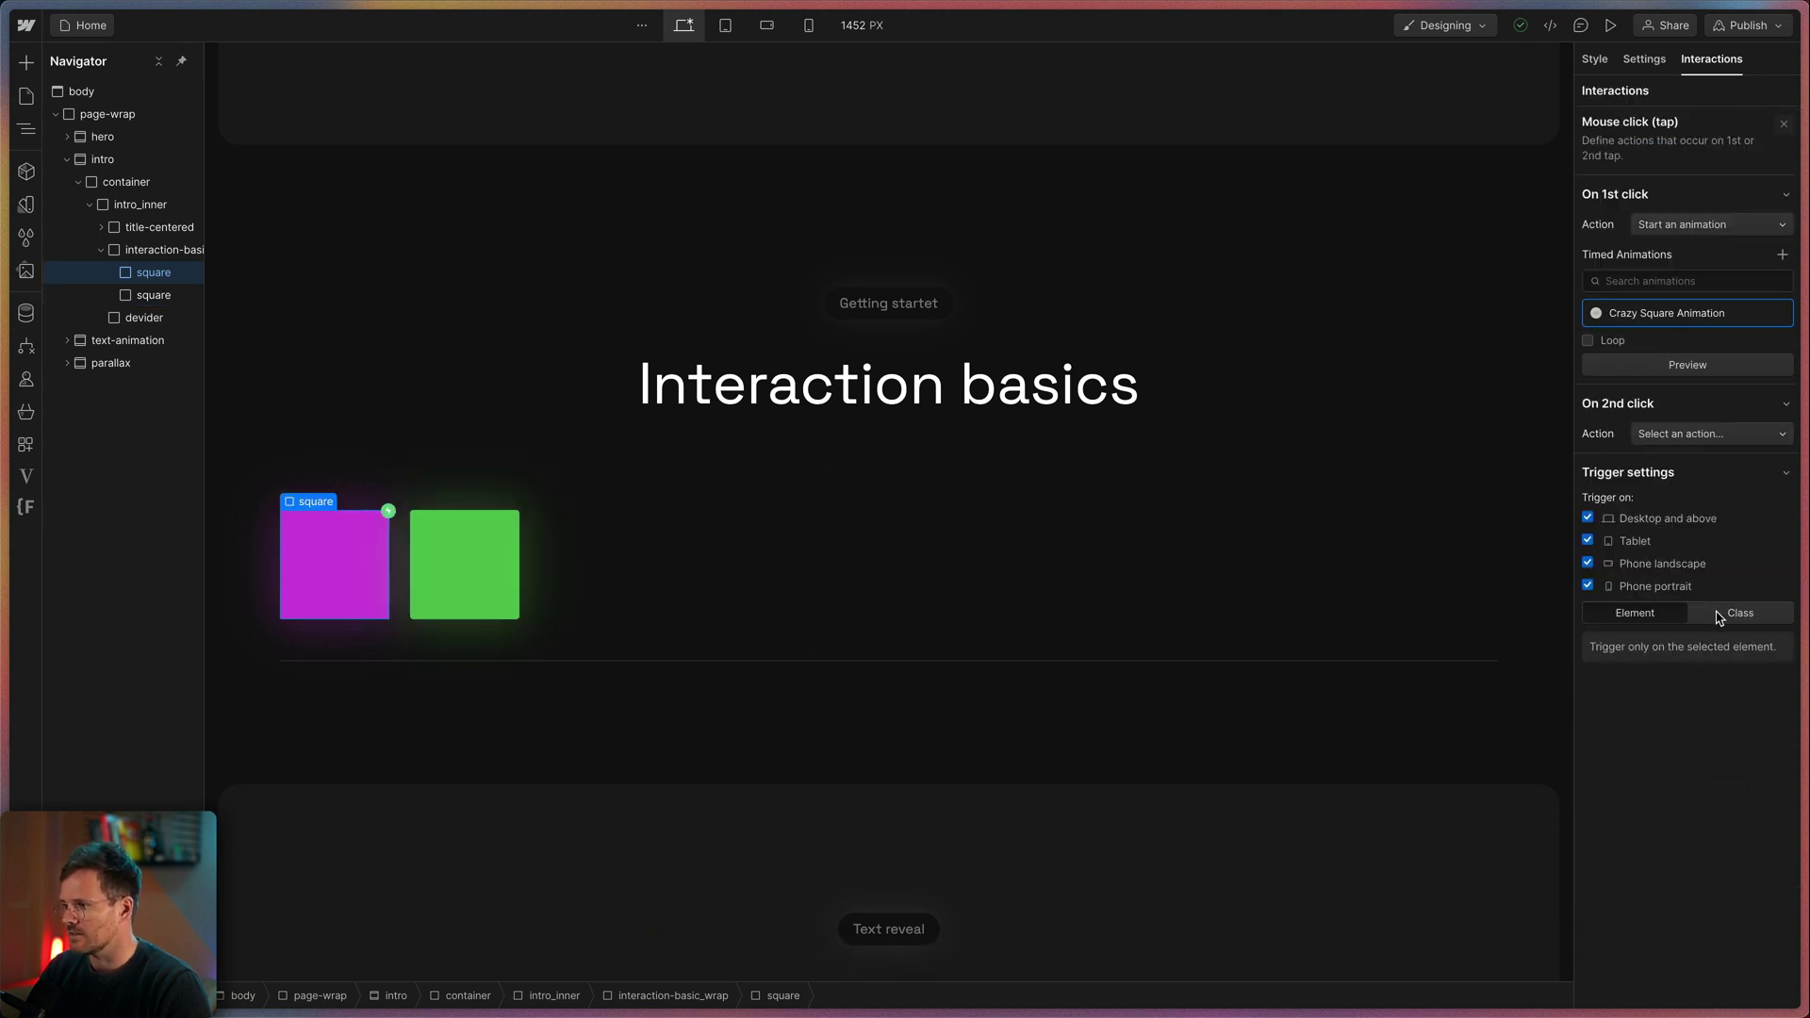
{"action": "left_click", "coordinate": [1611, 26]}
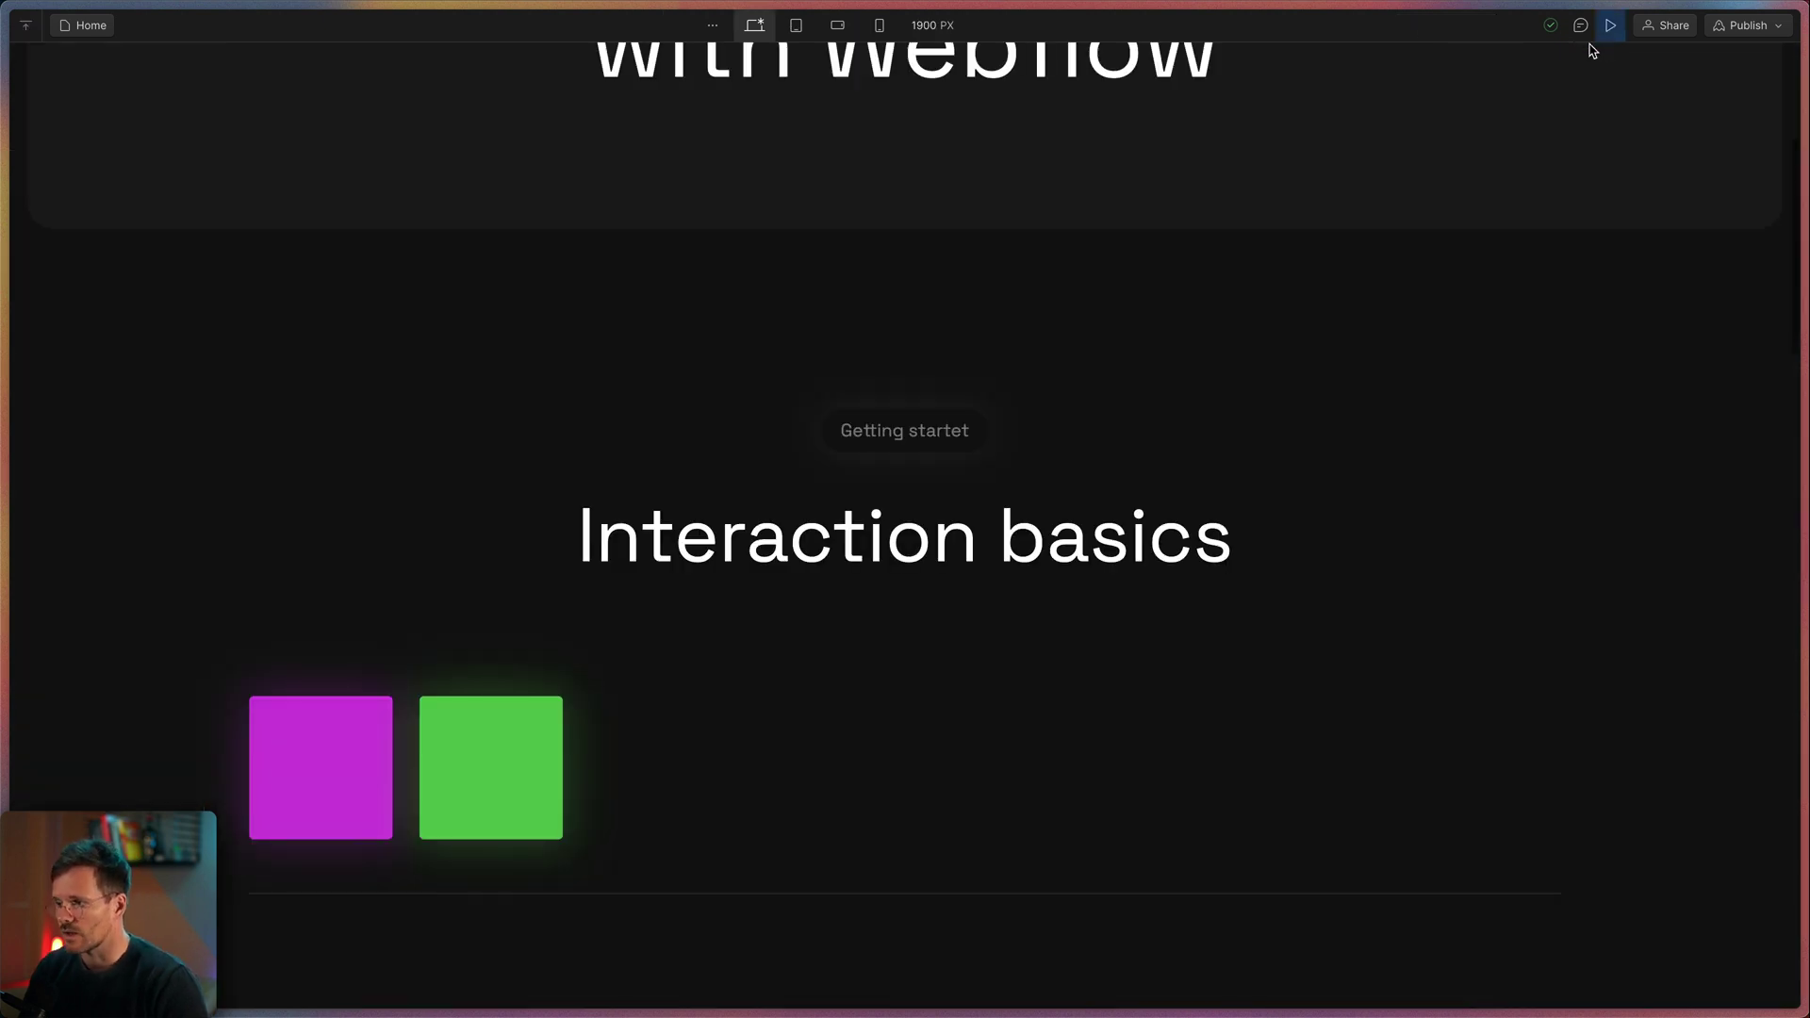
{"action": "left_click", "coordinate": [344, 763]}
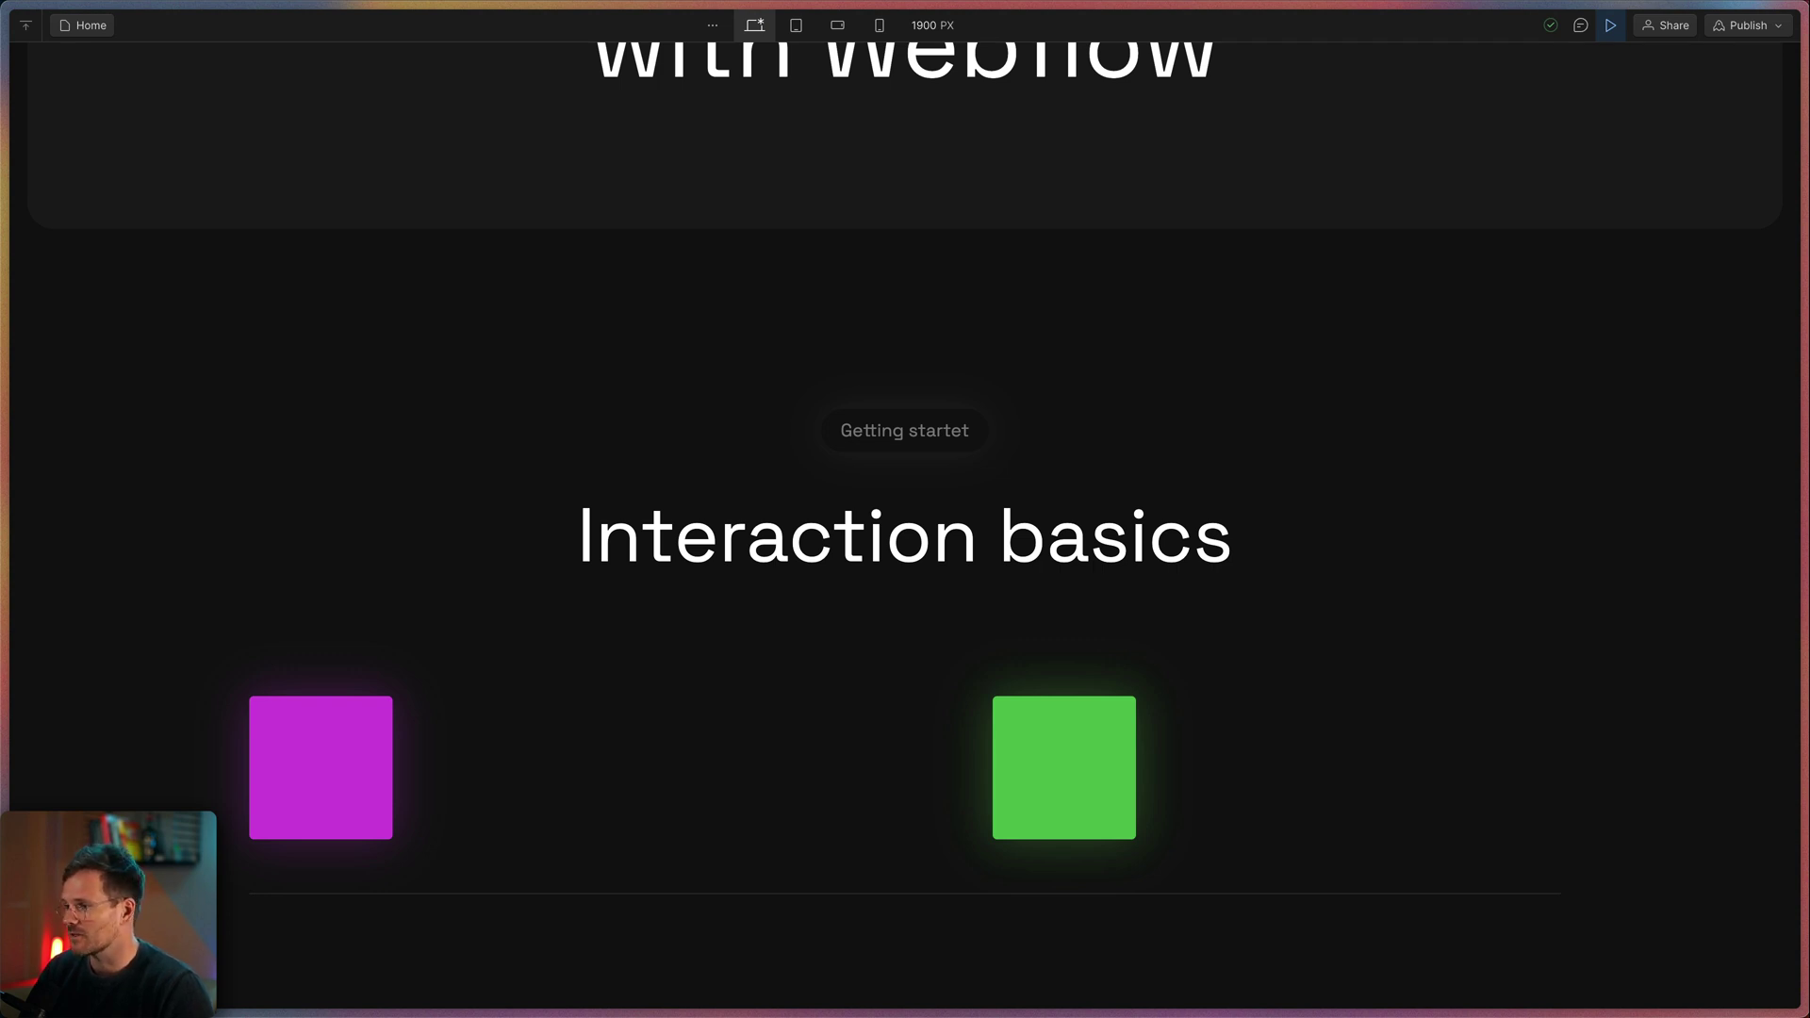
Step: Back in the Designer, reopen Crazy Square Animation and show the second Move's Affect choices
{"action": "left_click", "coordinate": [1610, 25]}
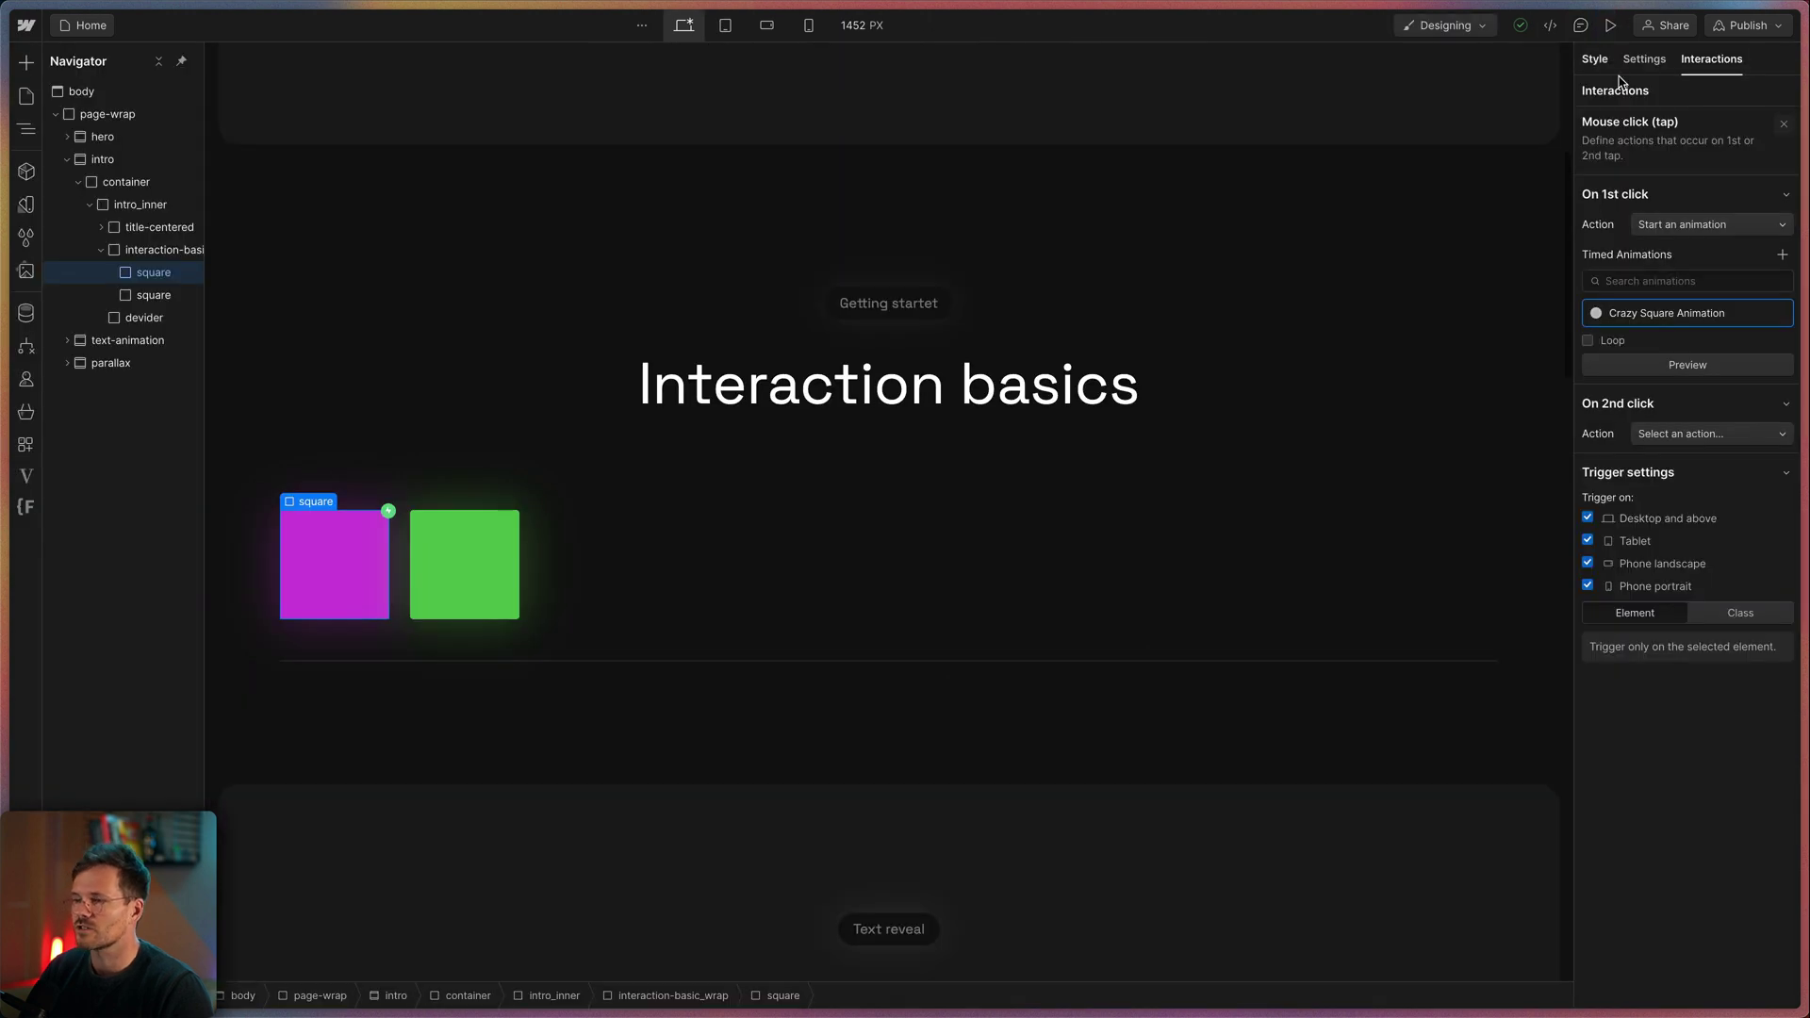
{"action": "left_click", "coordinate": [1677, 311]}
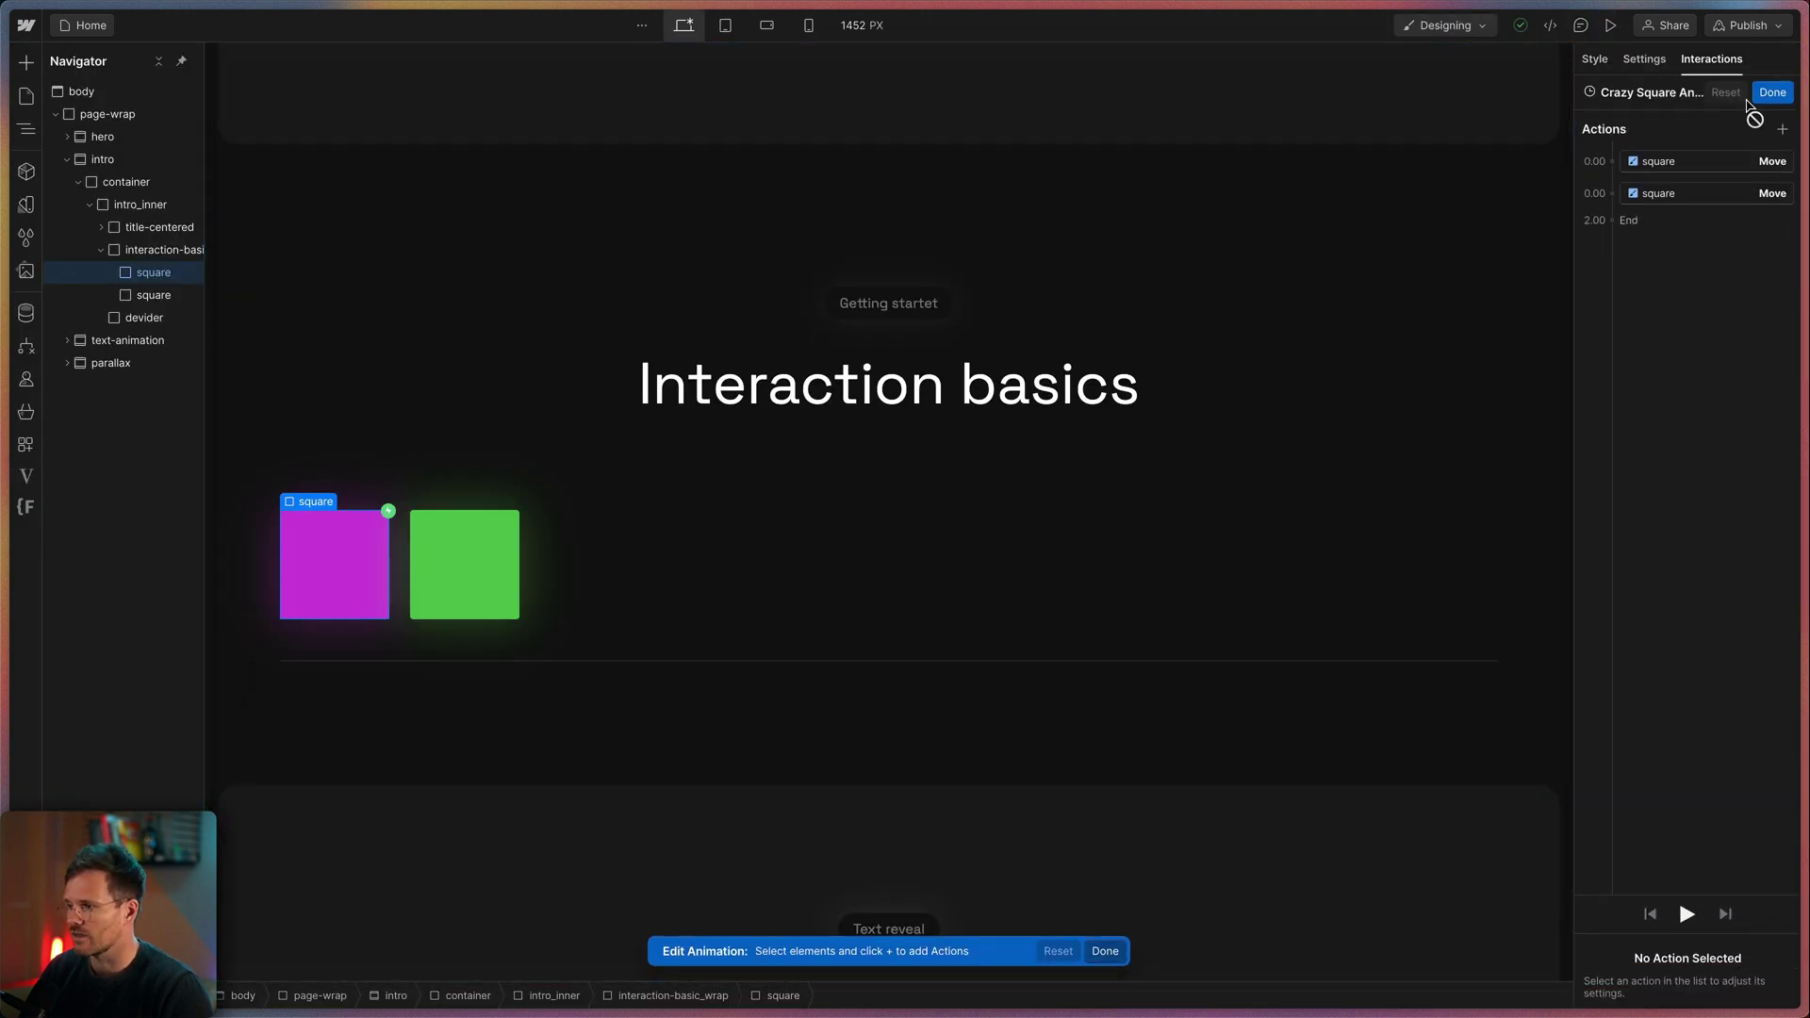
{"action": "left_click", "coordinate": [1728, 193]}
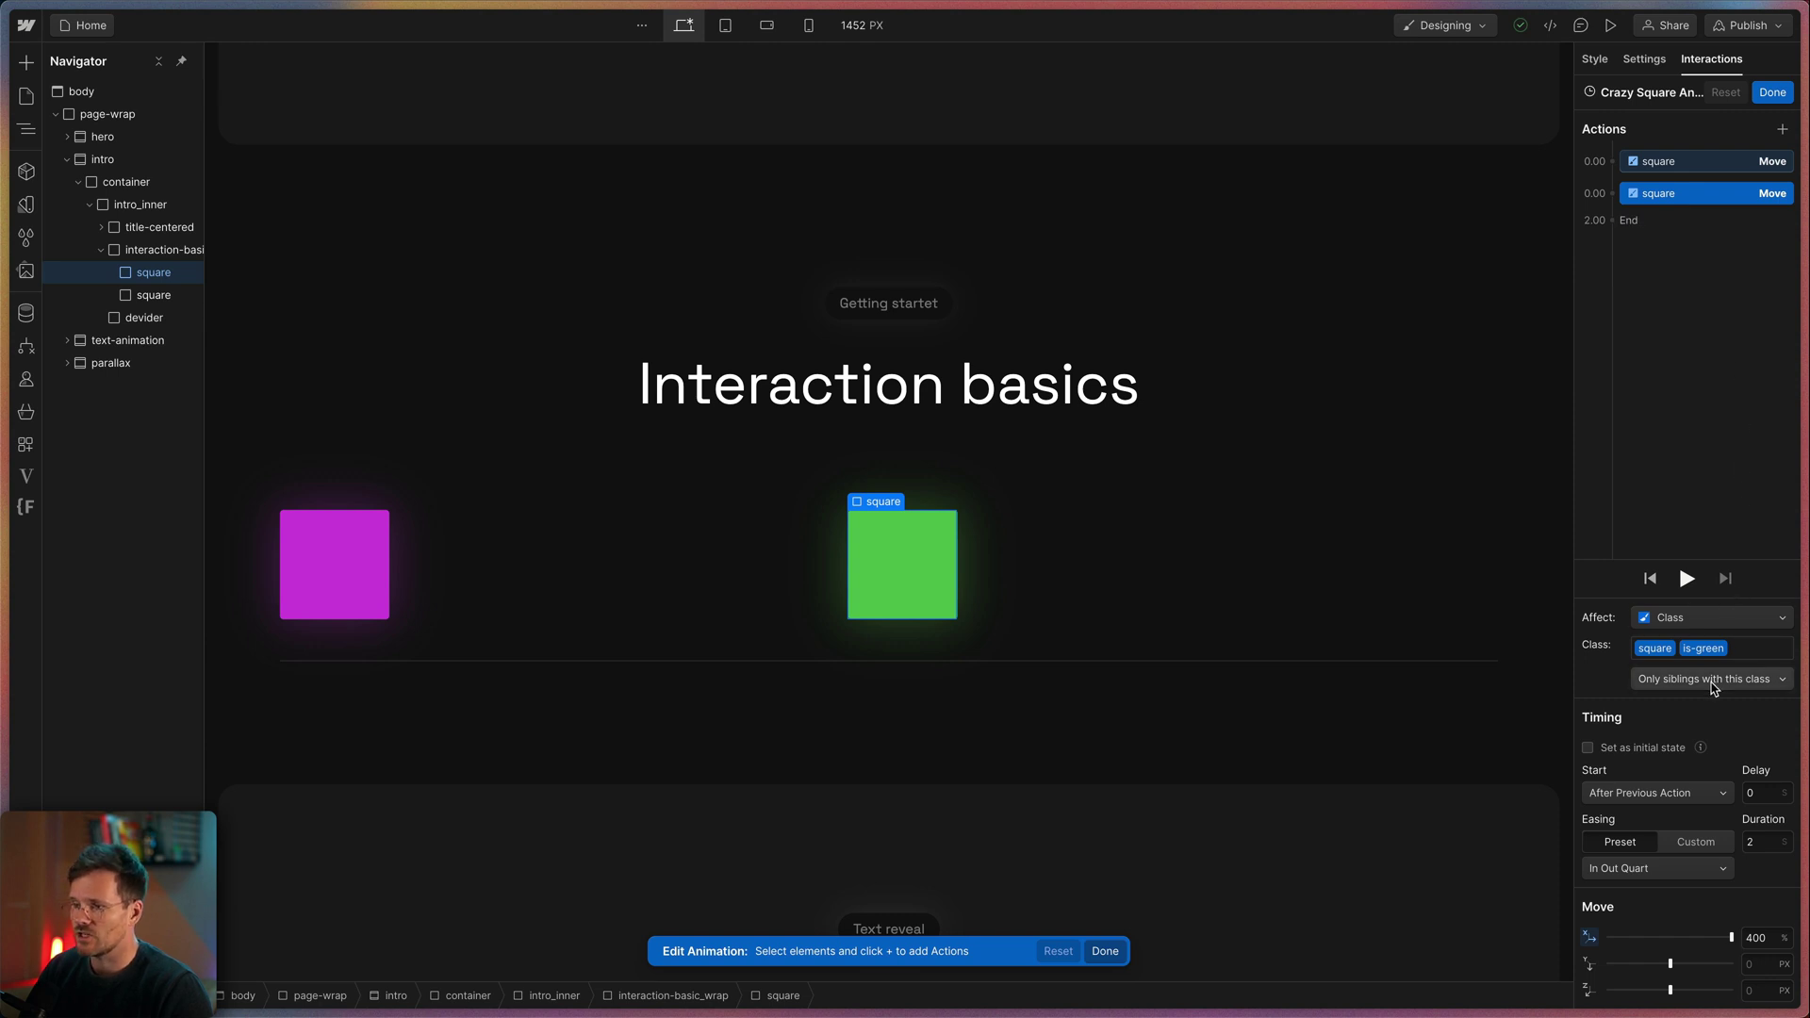
{"action": "left_click", "coordinate": [1694, 618]}
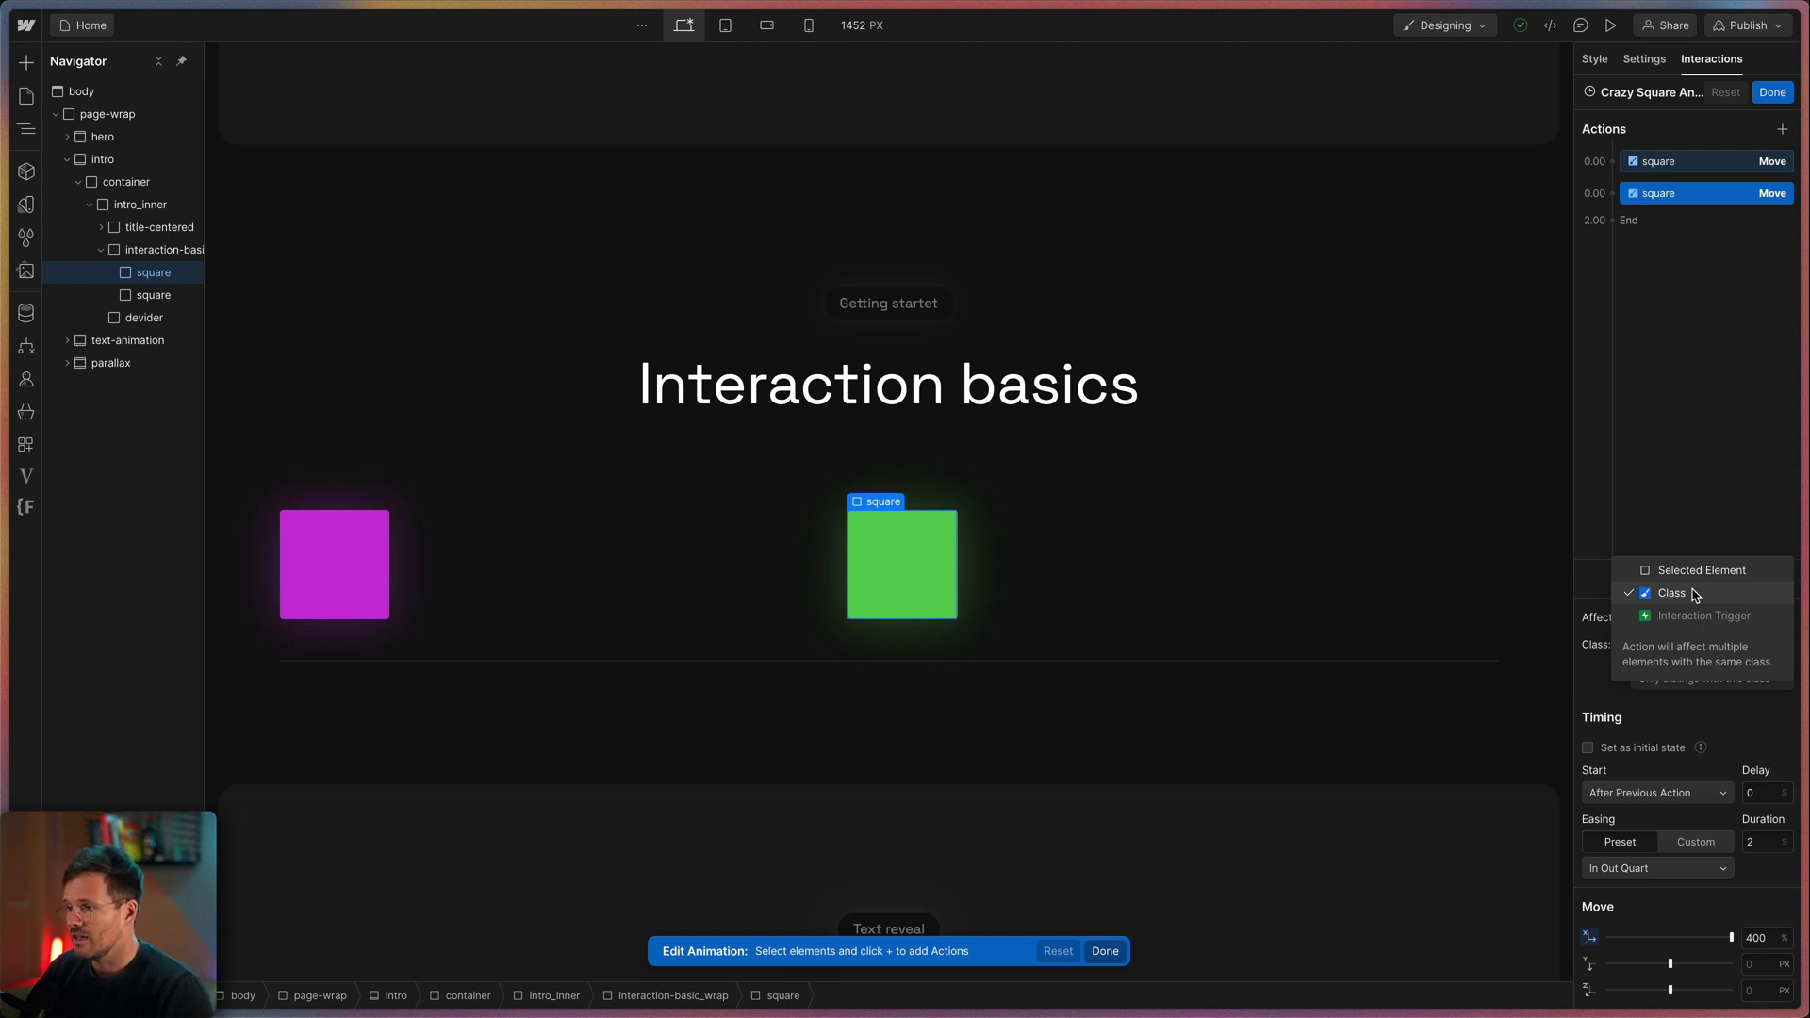
Step: Make the second Move affect class square is-green, limited to siblings with that class
{"action": "left_click", "coordinate": [1693, 594]}
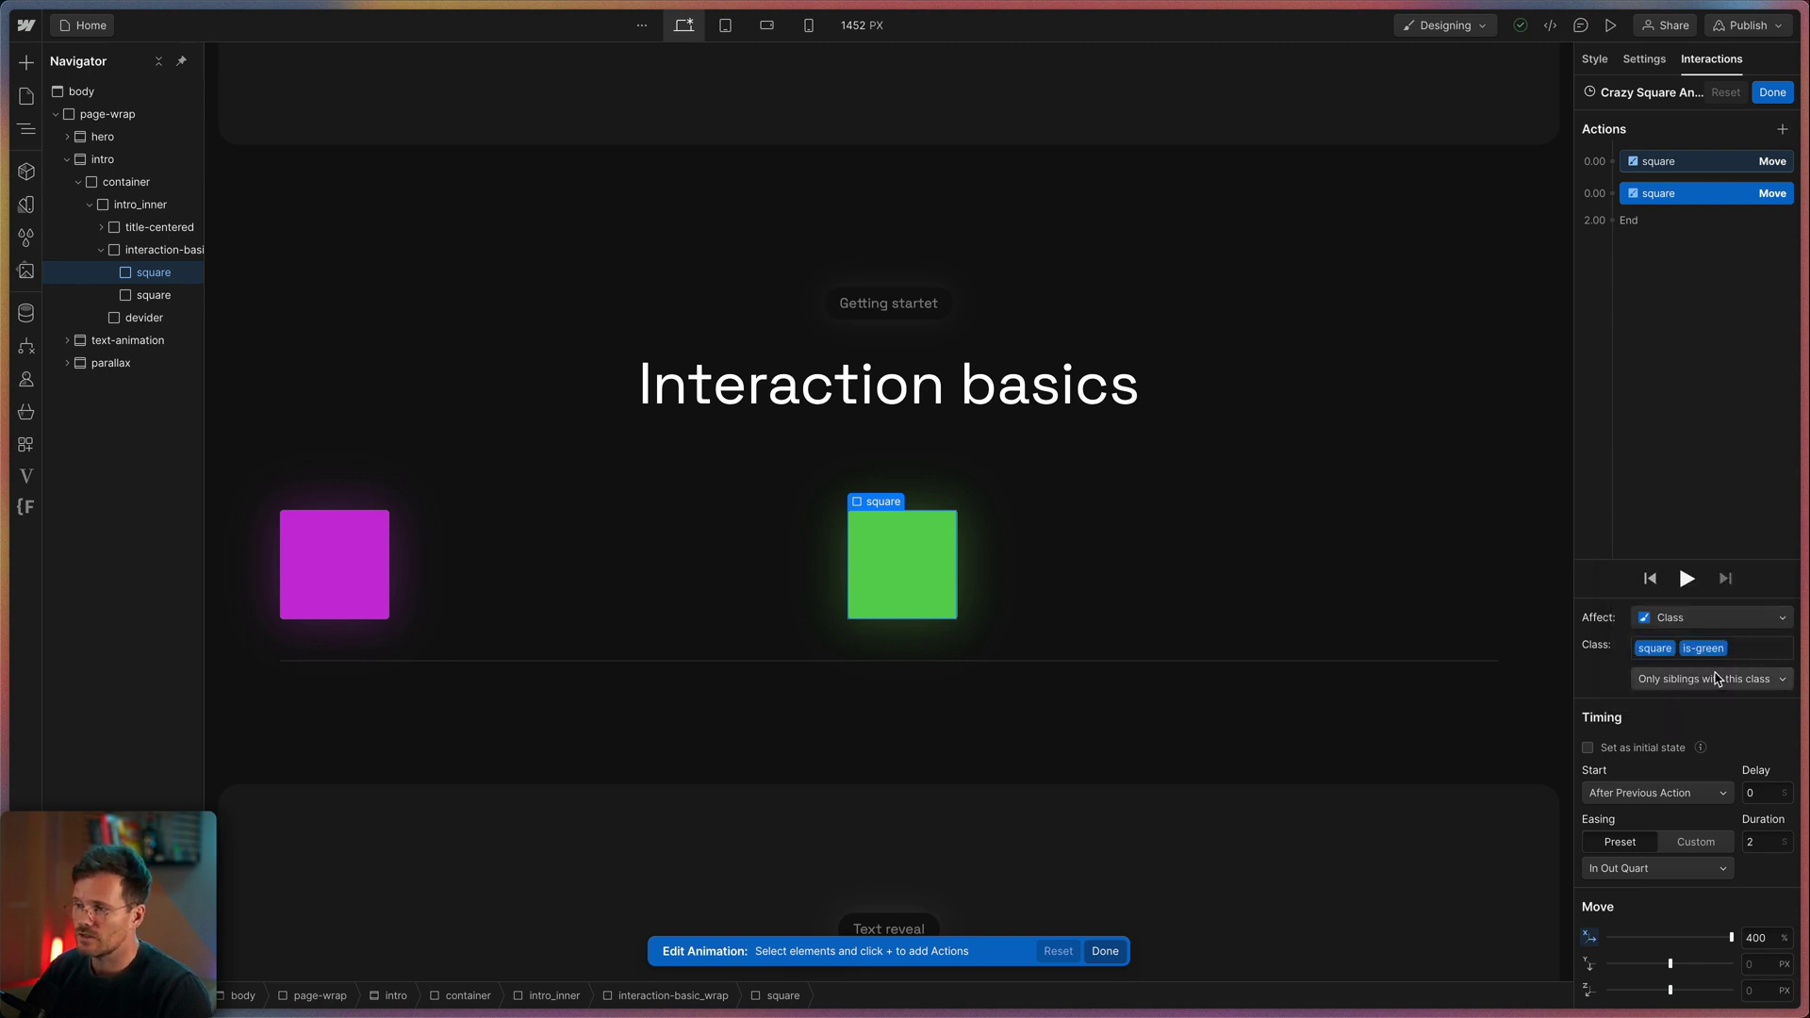
{"action": "left_click", "coordinate": [1696, 681]}
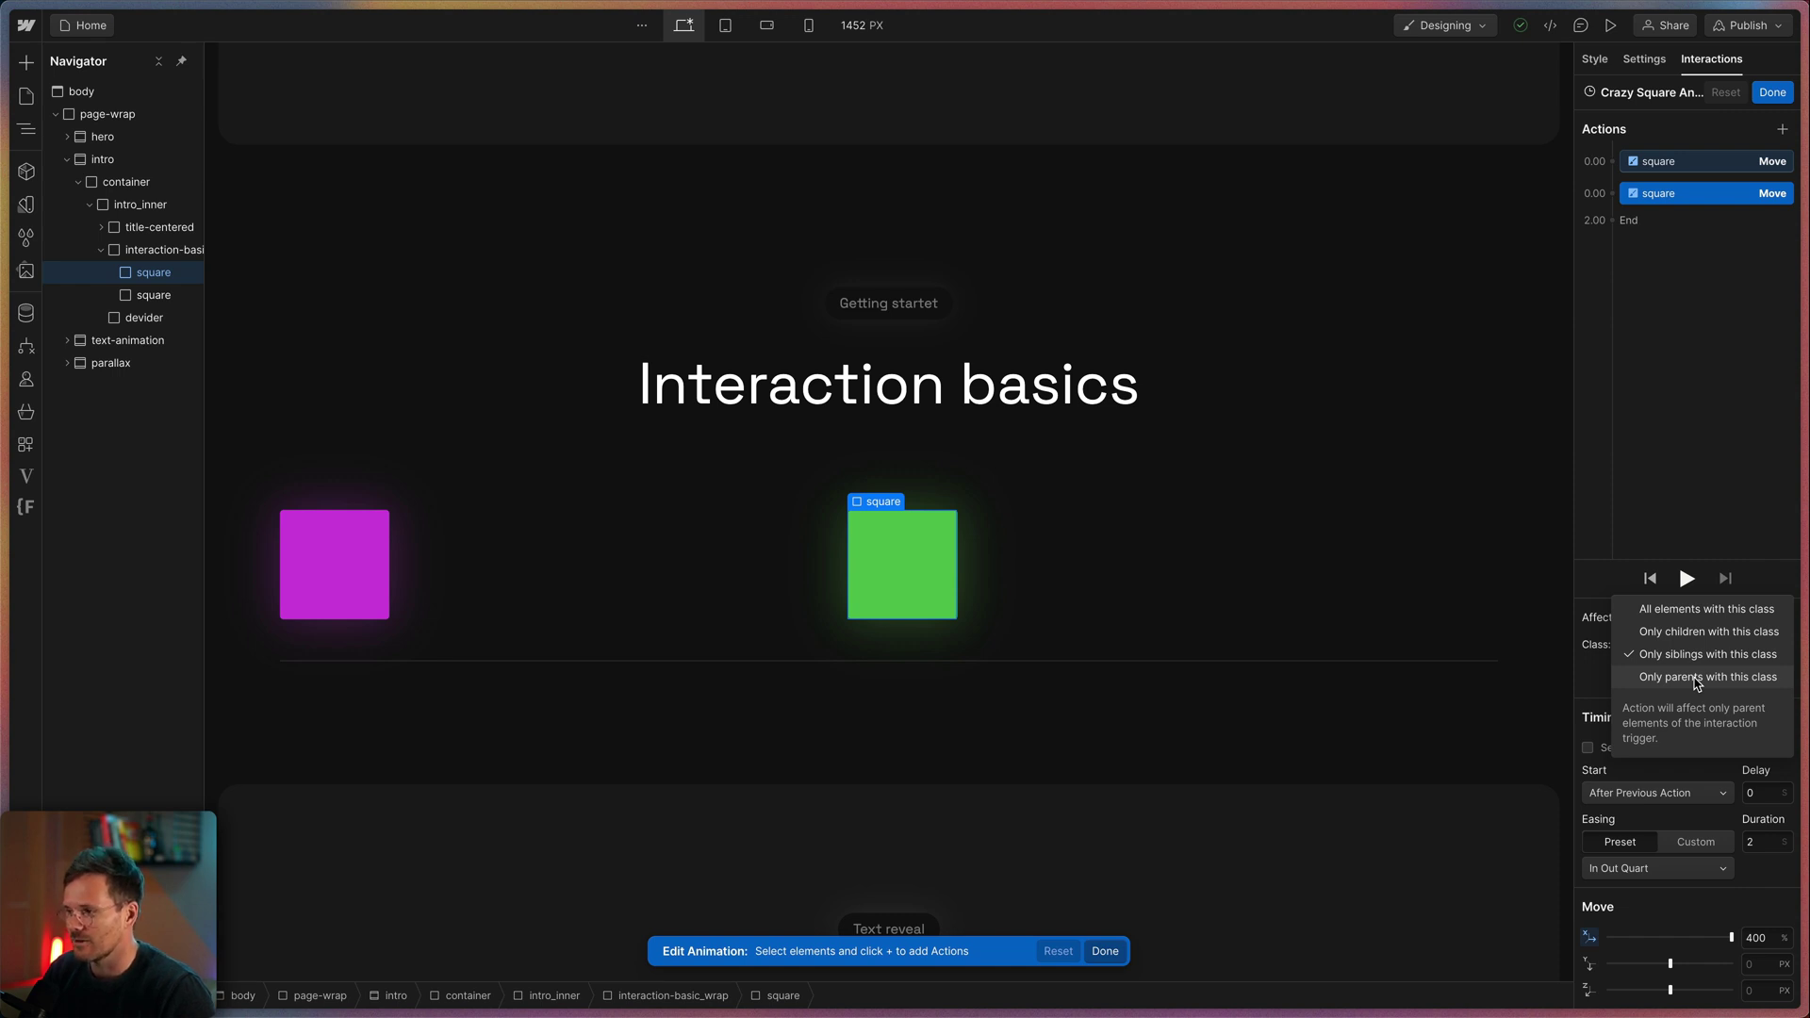
{"action": "left_click", "coordinate": [1775, 569]}
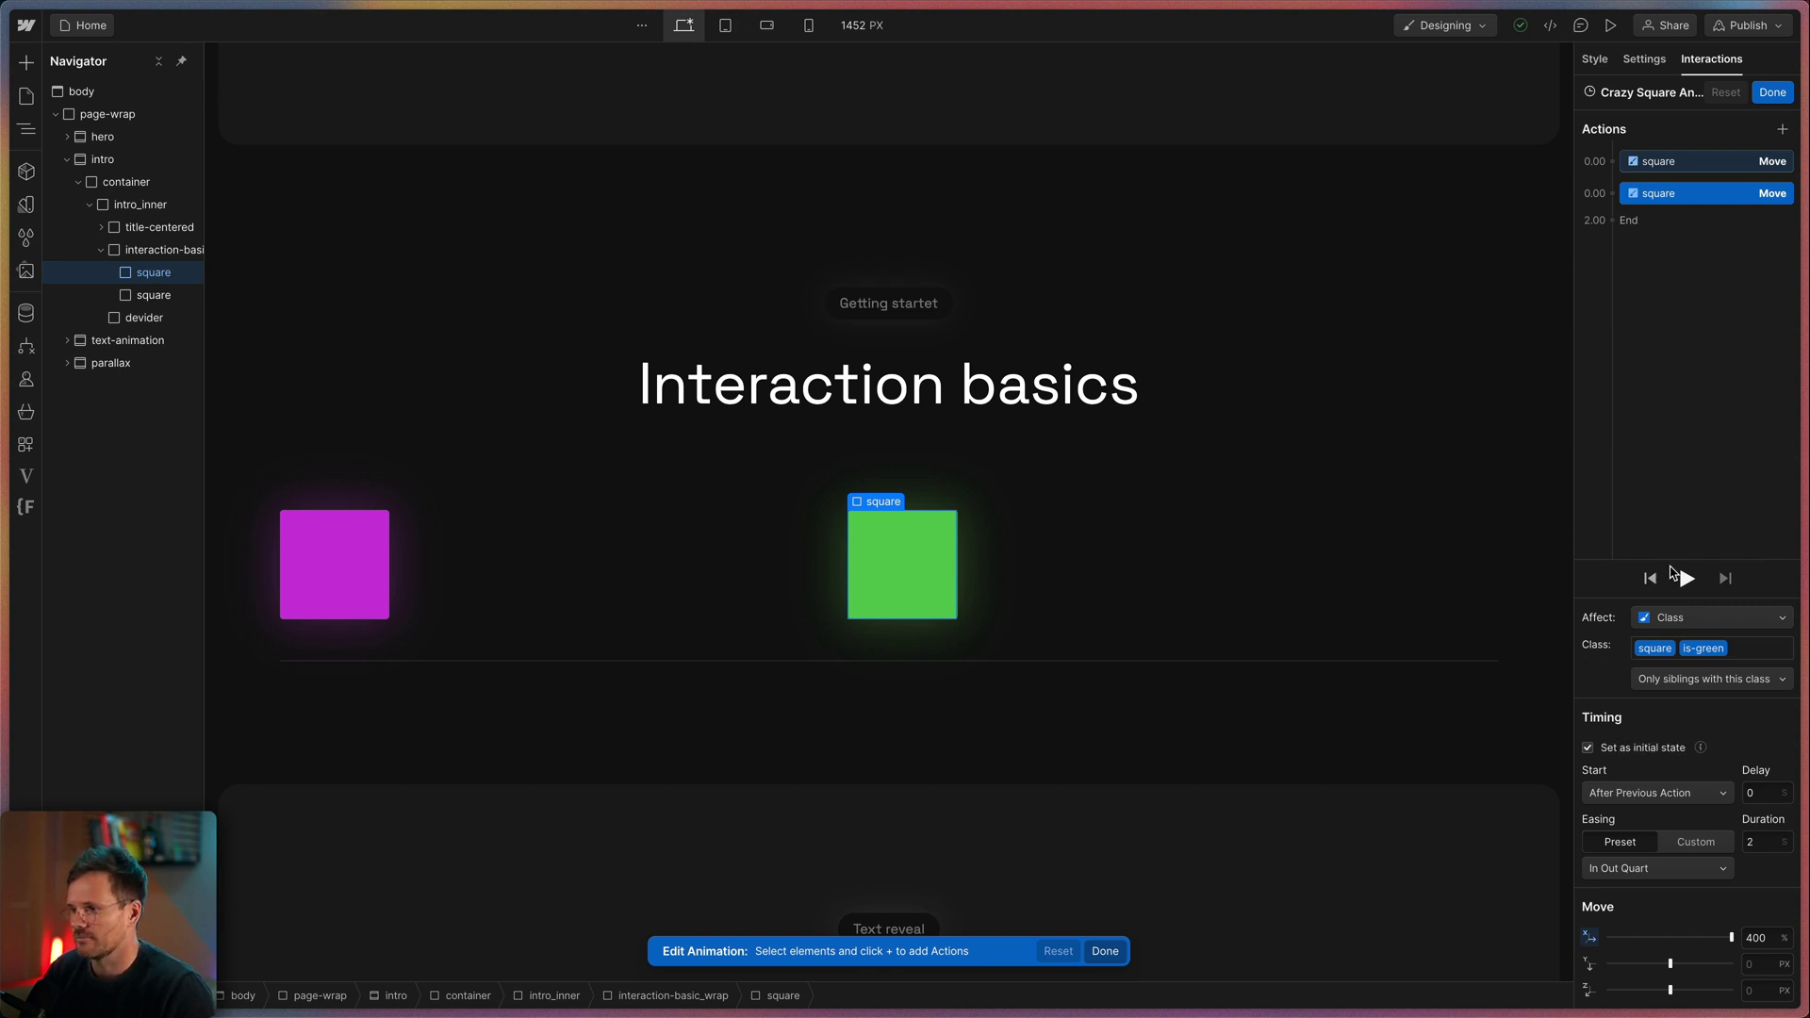
{"action": "left_click", "coordinate": [1725, 162]}
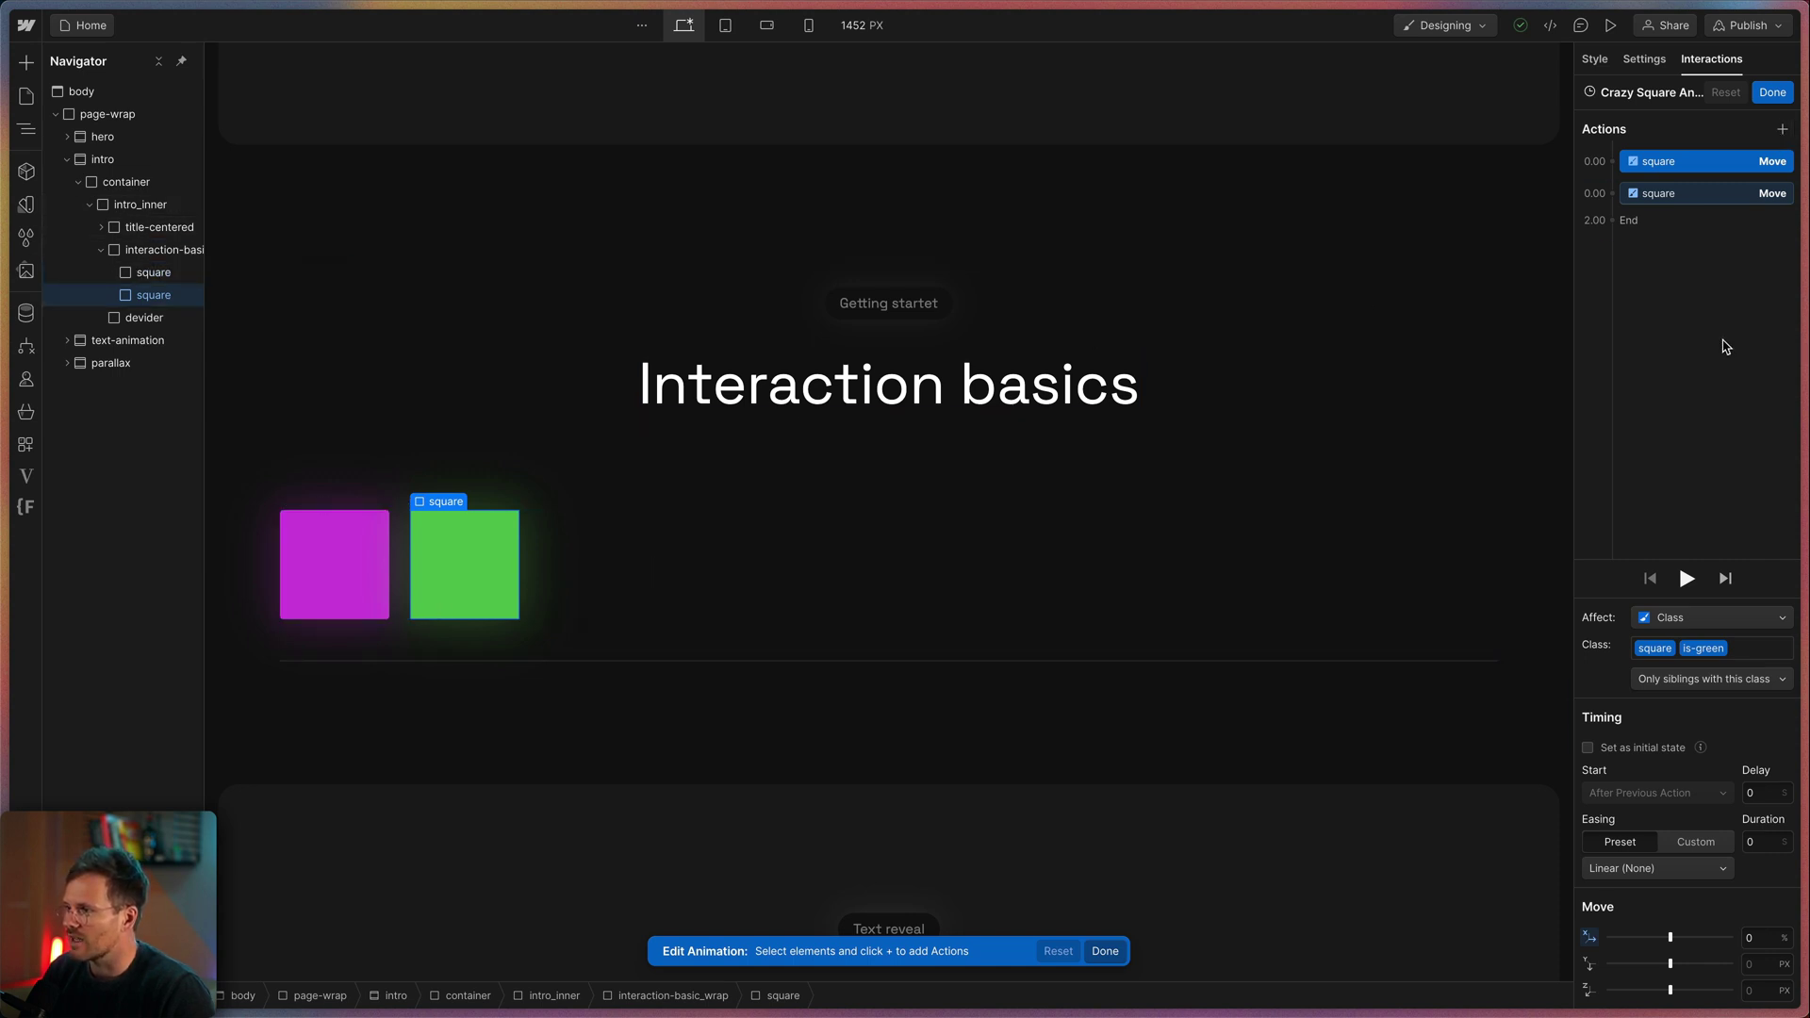
Step: Add a 0-second Rotate action on square is-green as the animation's initial state
{"action": "left_click", "coordinate": [1782, 129]}
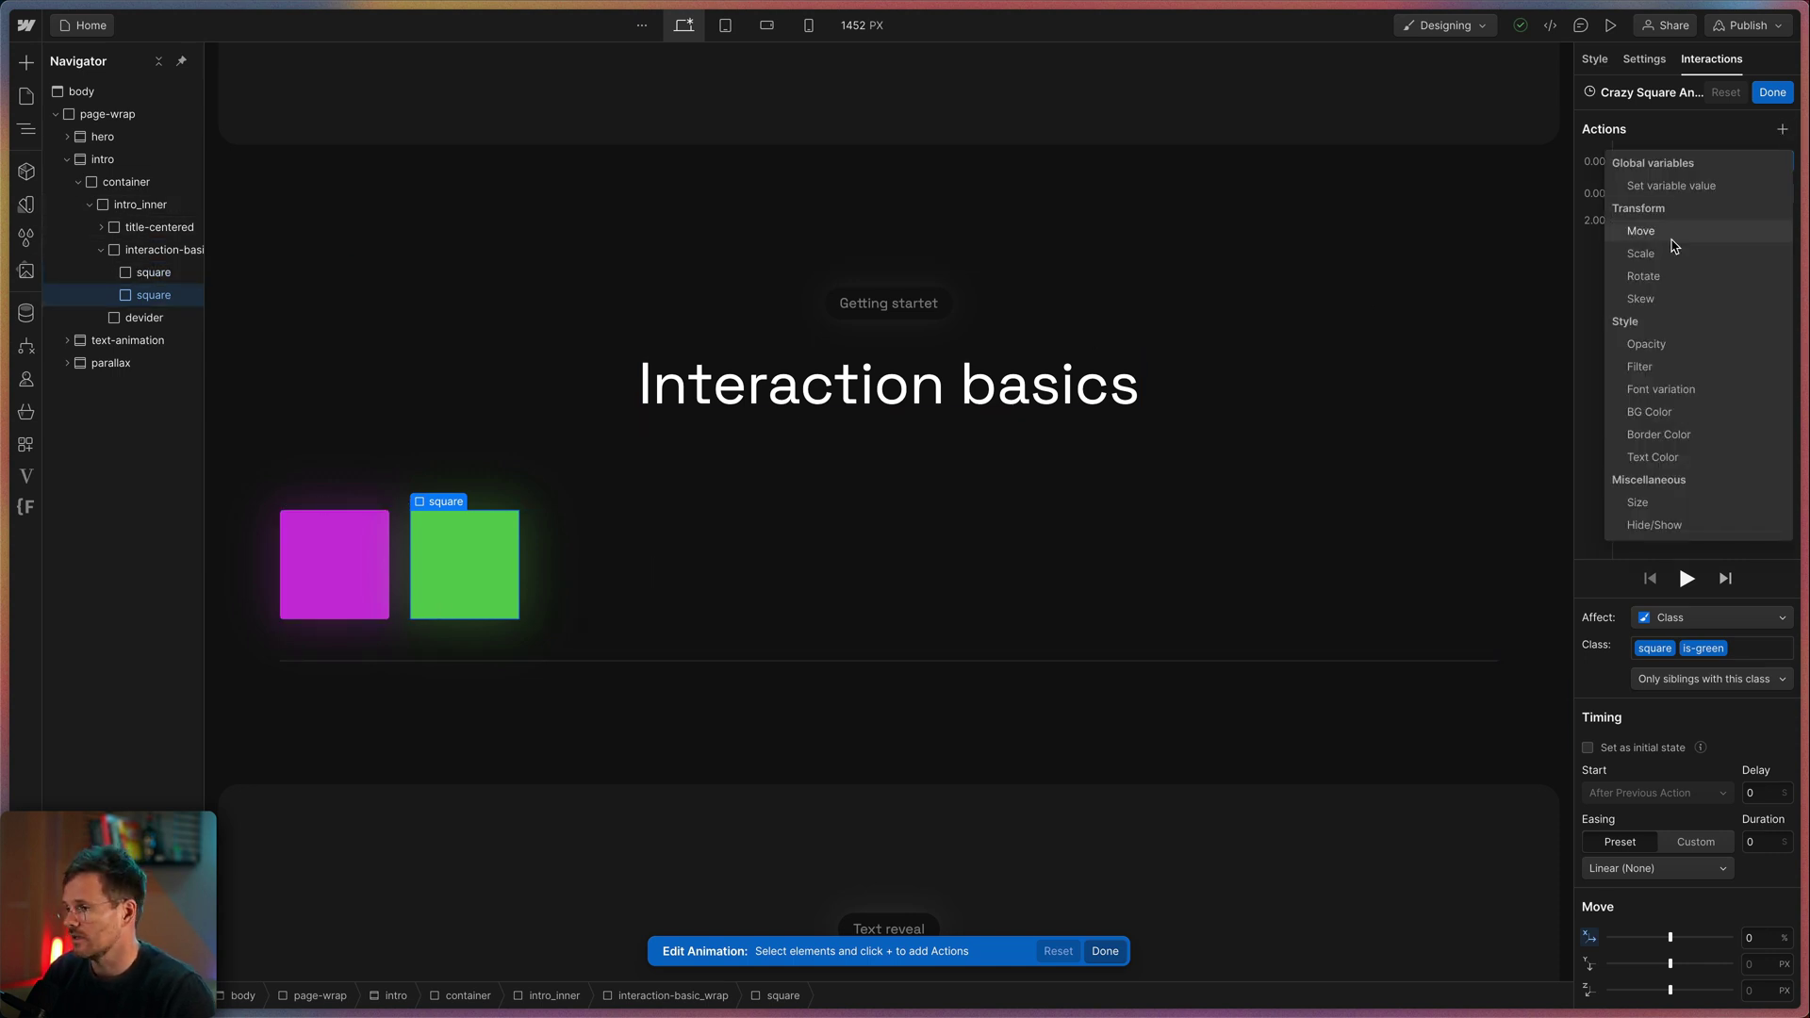
{"action": "left_click", "coordinate": [1659, 277]}
{"action": "left_click_drag", "start_coordinate": [1697, 204], "coordinate": [1690, 174]}
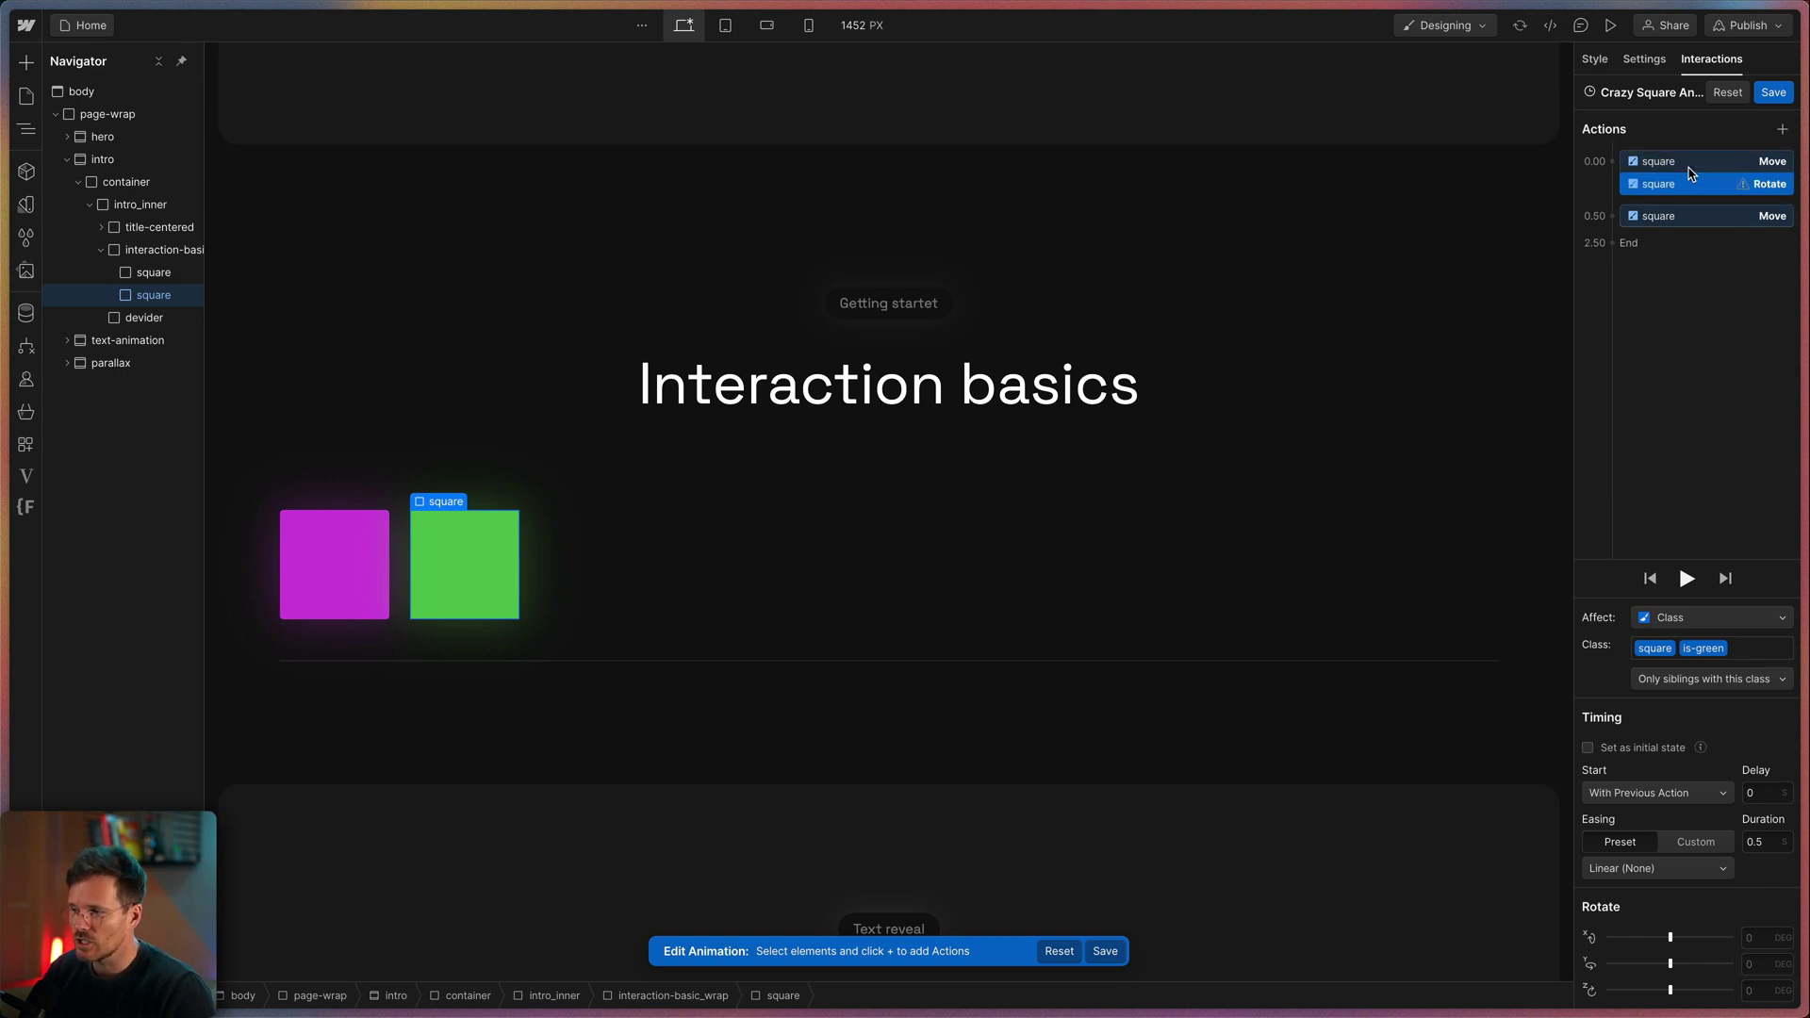
{"action": "left_click", "coordinate": [1773, 842]}
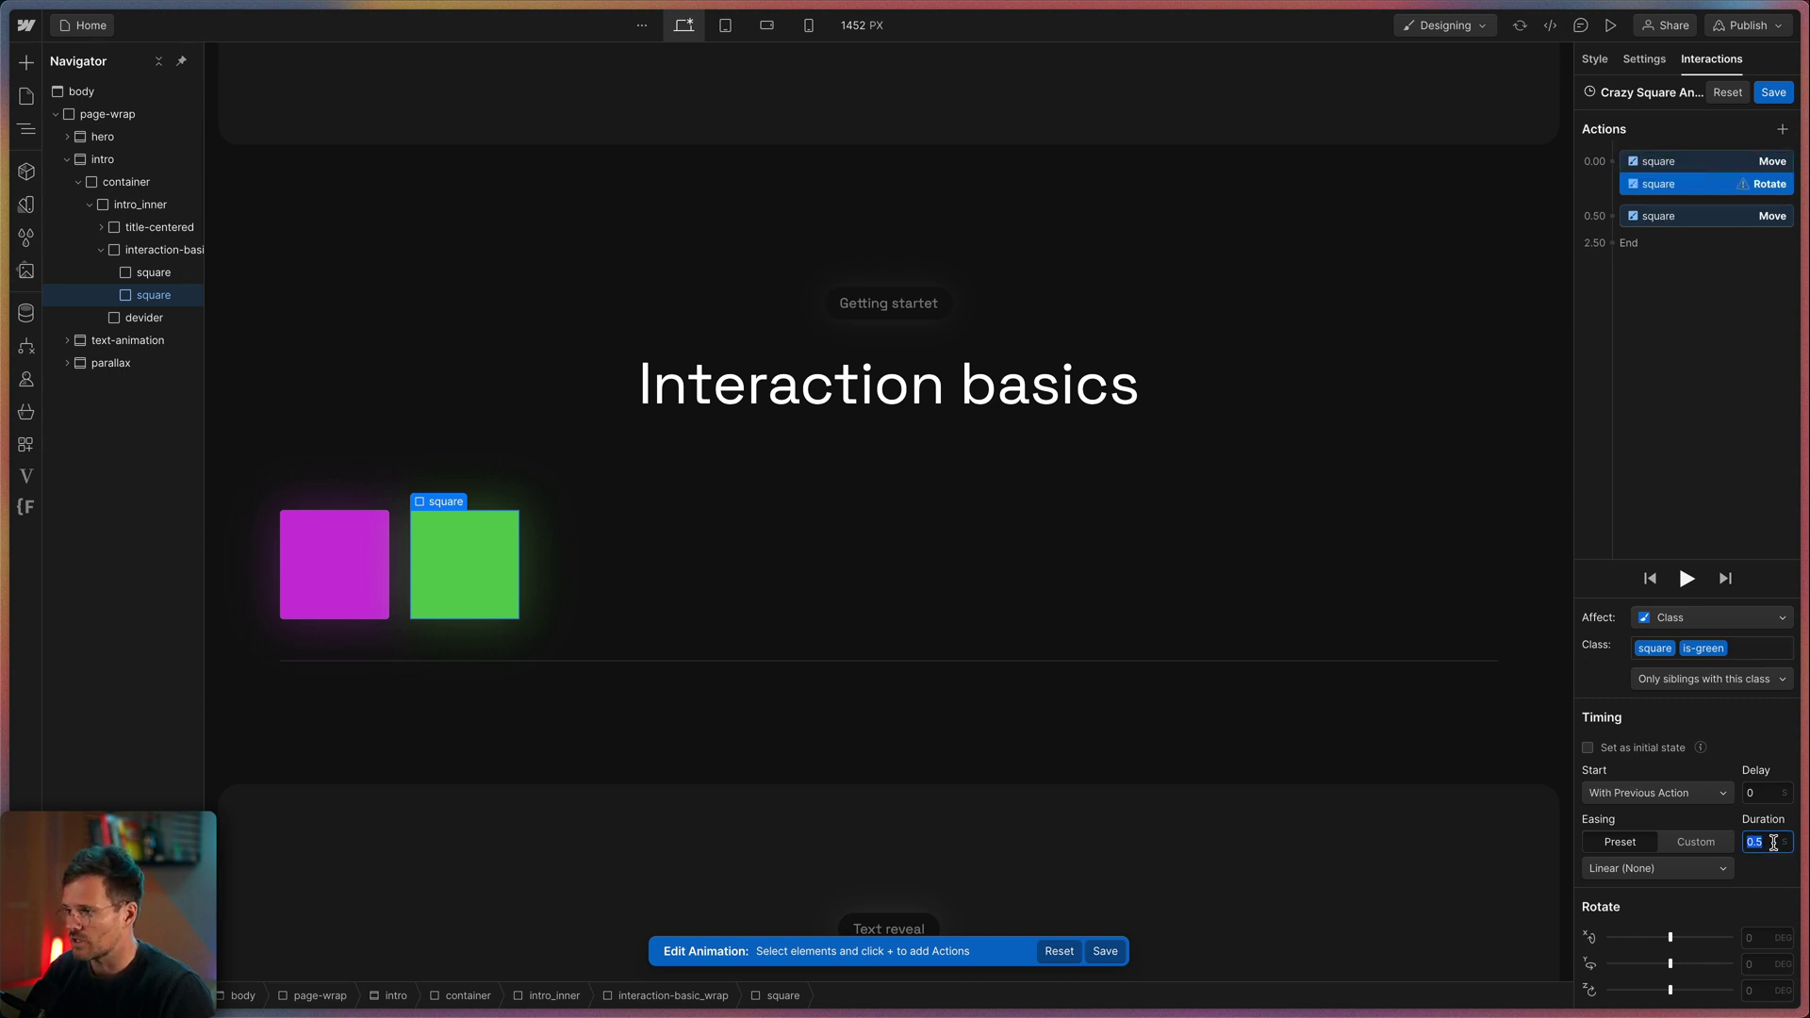
{"action": "type", "text": "0"}
{"action": "left_click", "coordinate": [1679, 751]}
{"action": "left_click_drag", "start_coordinate": [1640, 186], "coordinate": [1660, 169]}
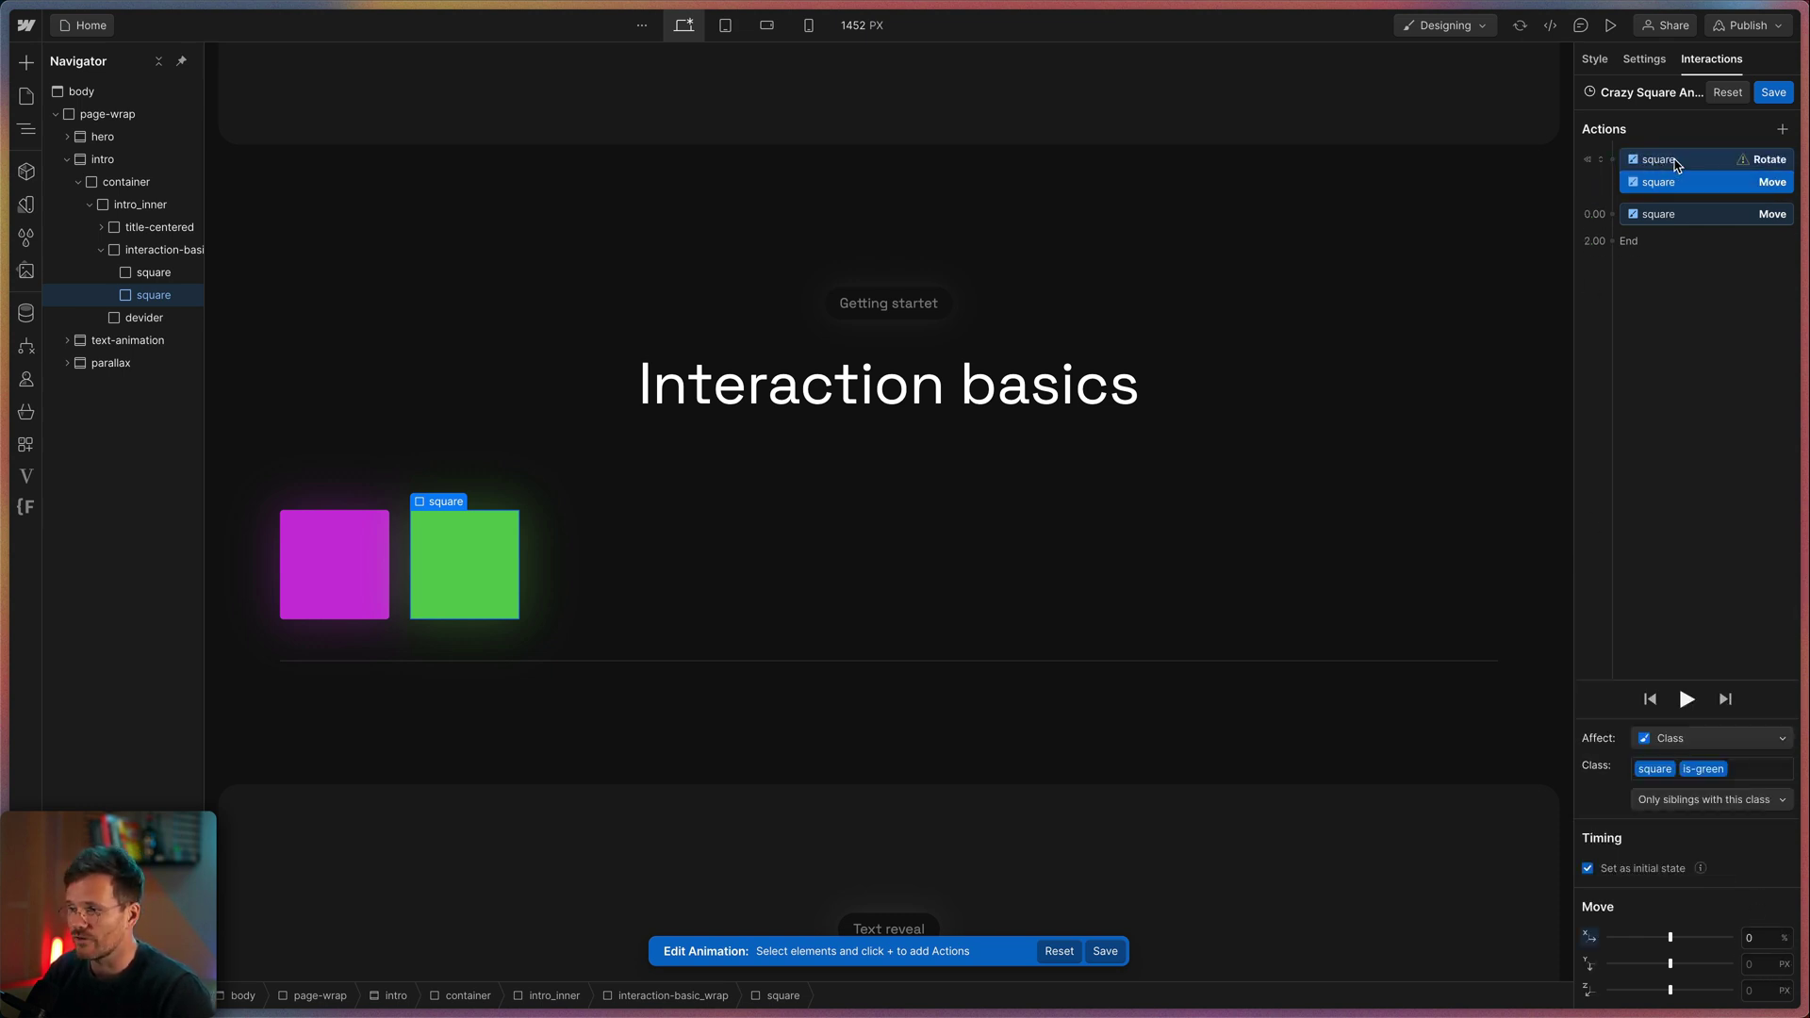
{"action": "left_click", "coordinate": [1674, 165]}
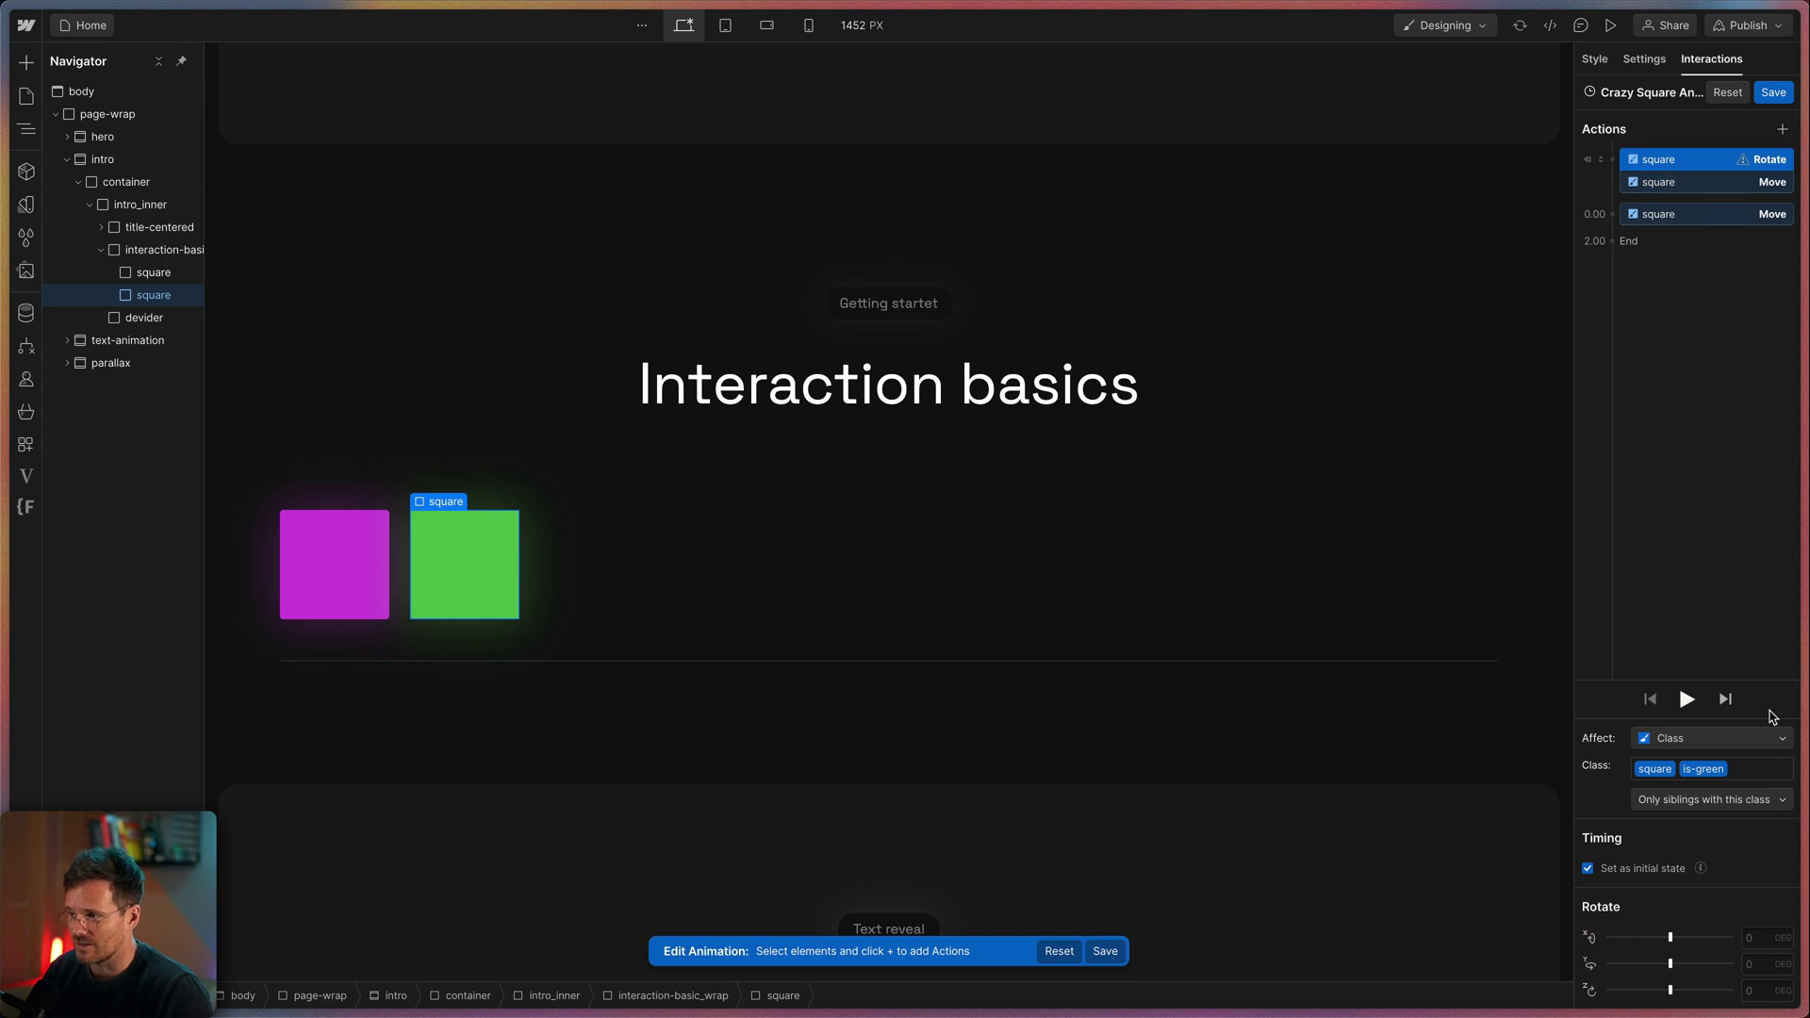
Step: Duplicate the Rotate action, run it alongside the main Move, and set Z to 360°
{"action": "right_click", "coordinate": [1687, 168]}
{"action": "left_click", "coordinate": [1694, 231]}
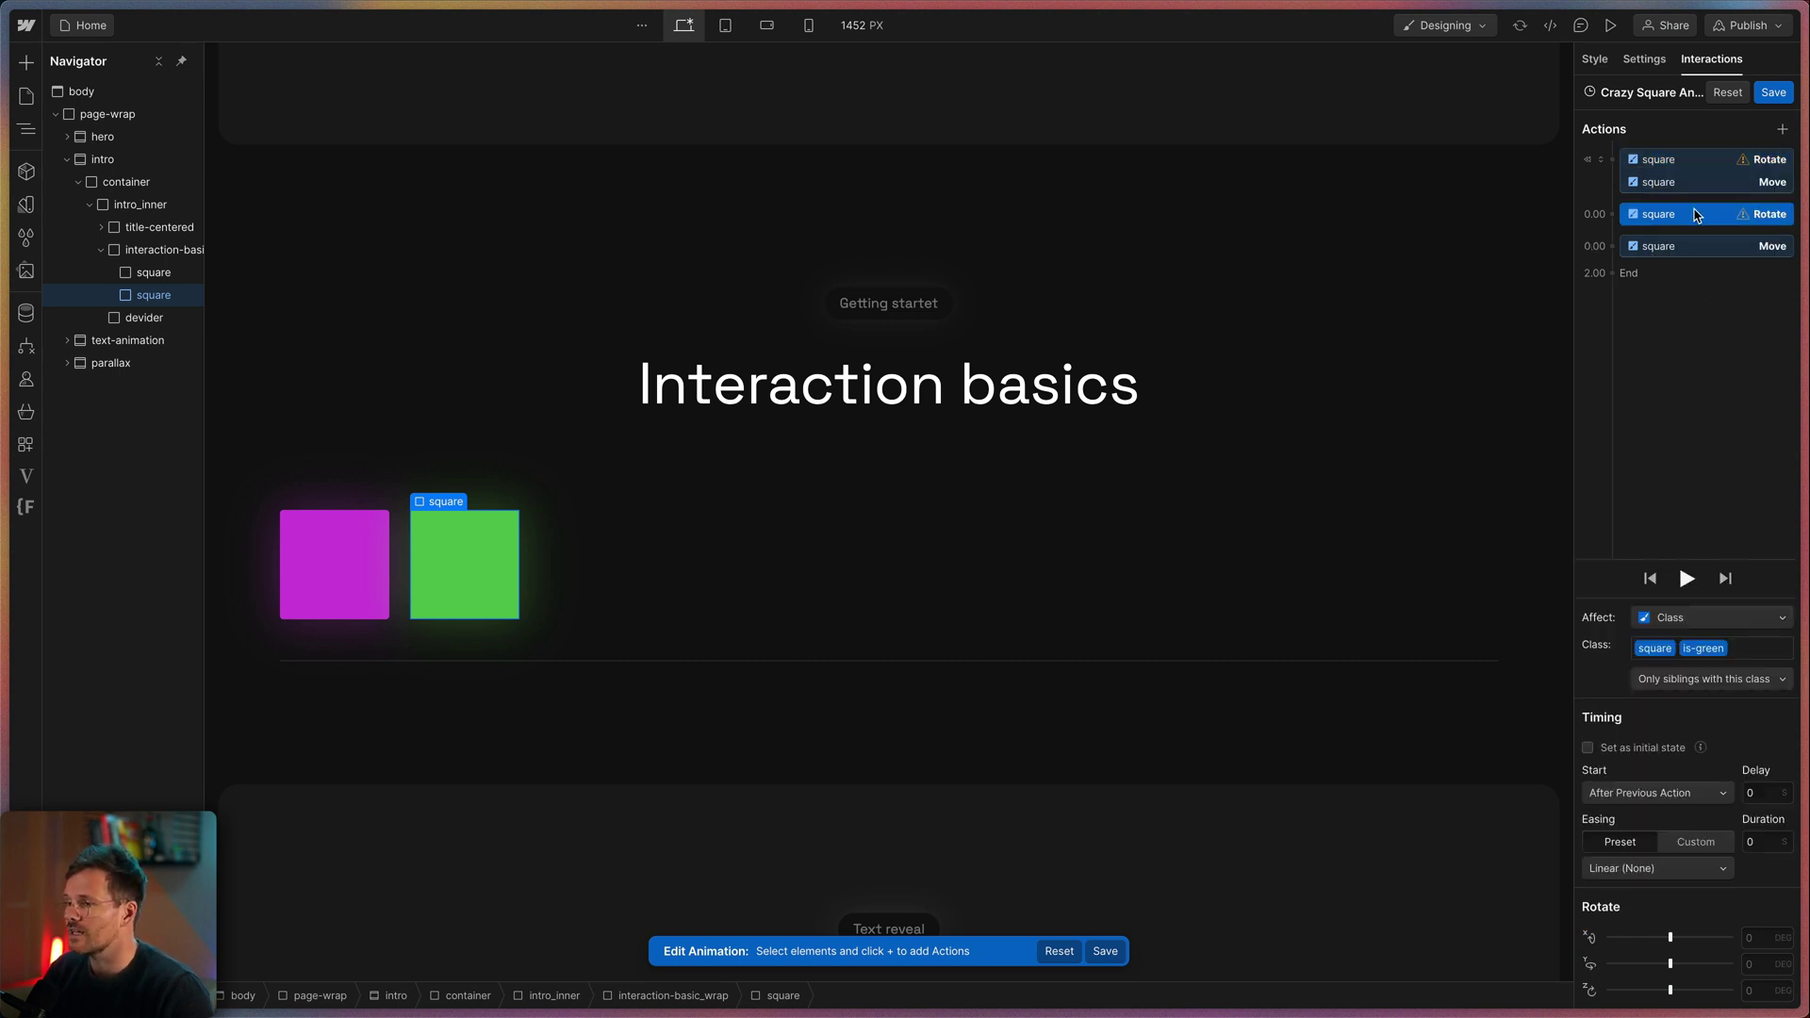
{"action": "left_click_drag", "start_coordinate": [1694, 215], "coordinate": [1698, 237]}
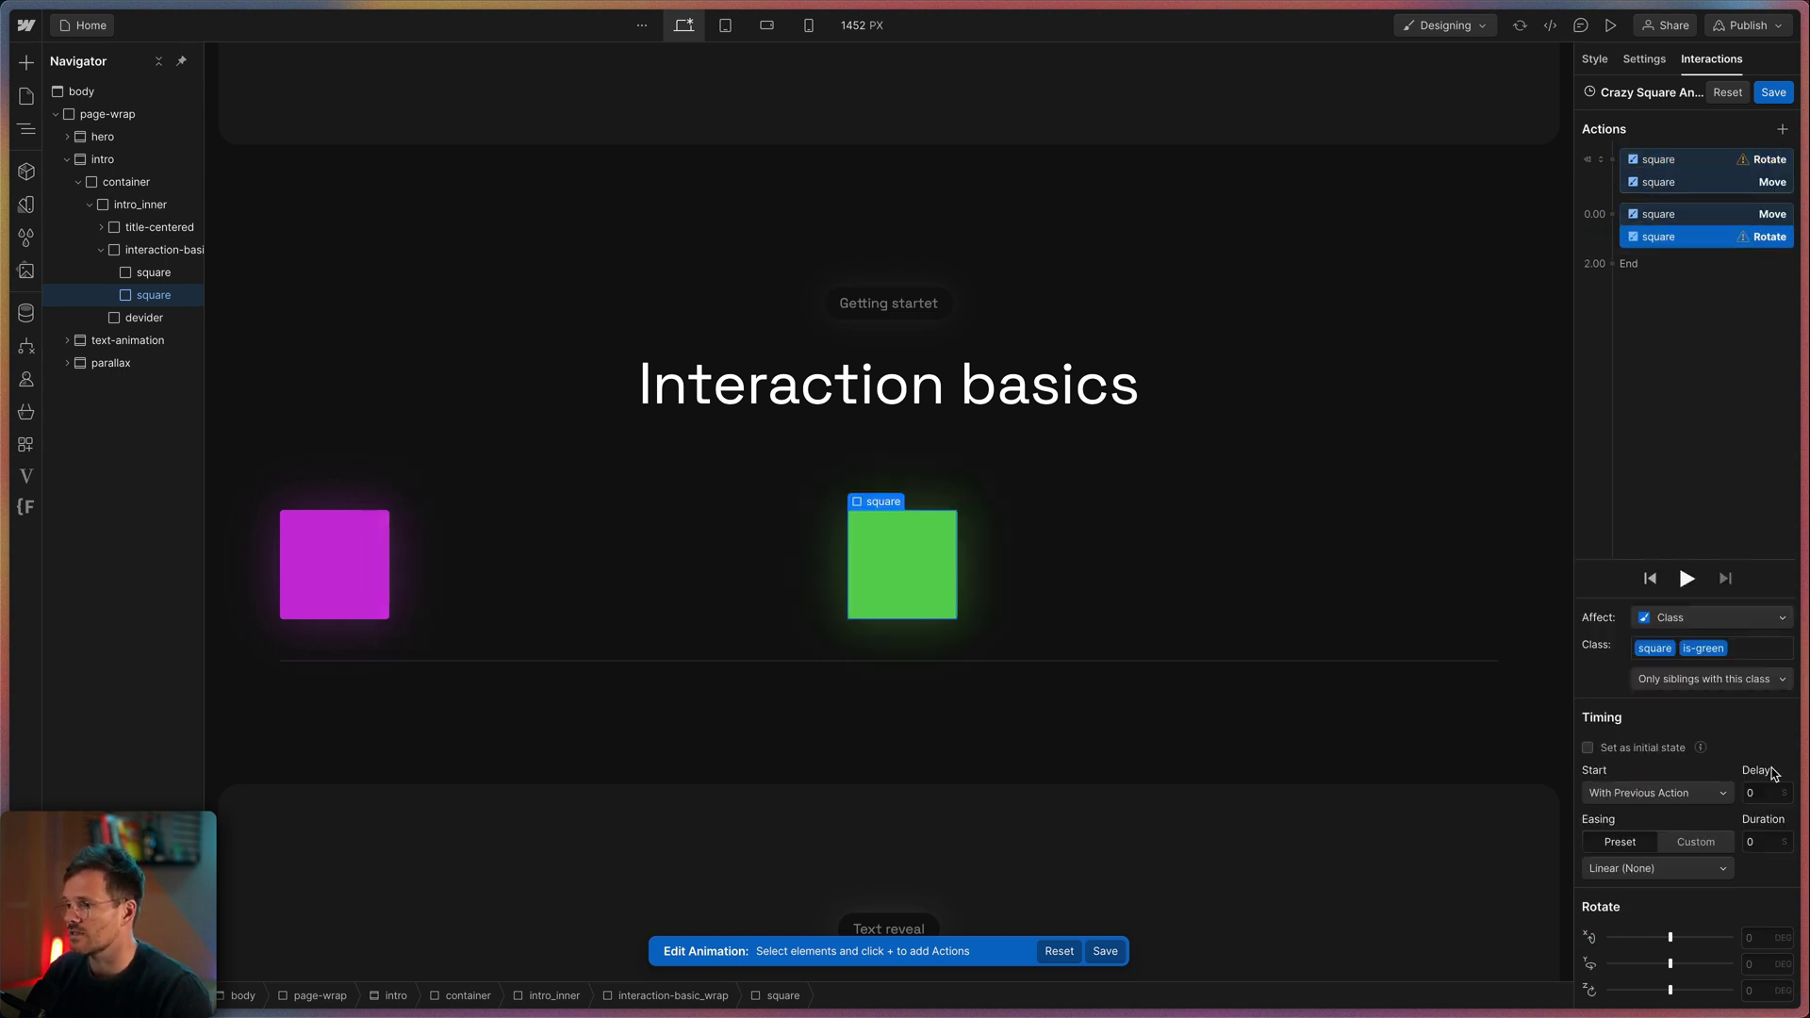
{"action": "left_click", "coordinate": [1759, 989]}
{"action": "type", "text": "360"}
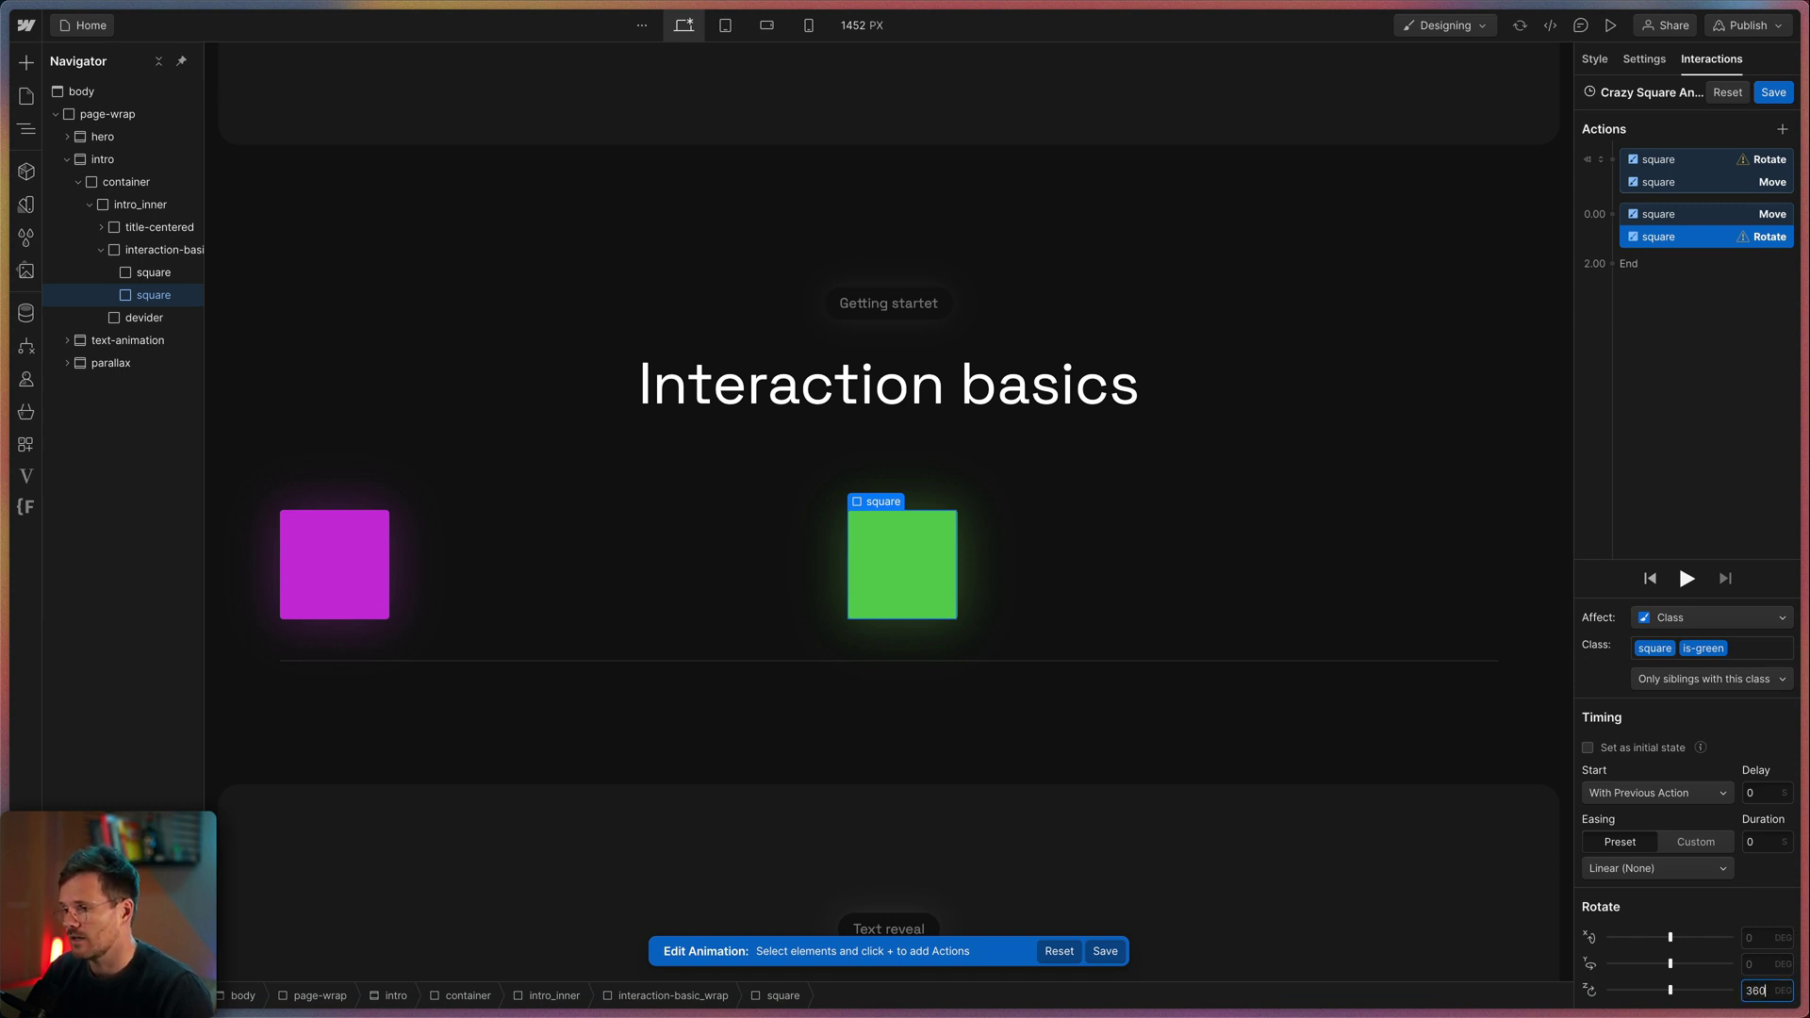
{"action": "key", "text": "Return"}
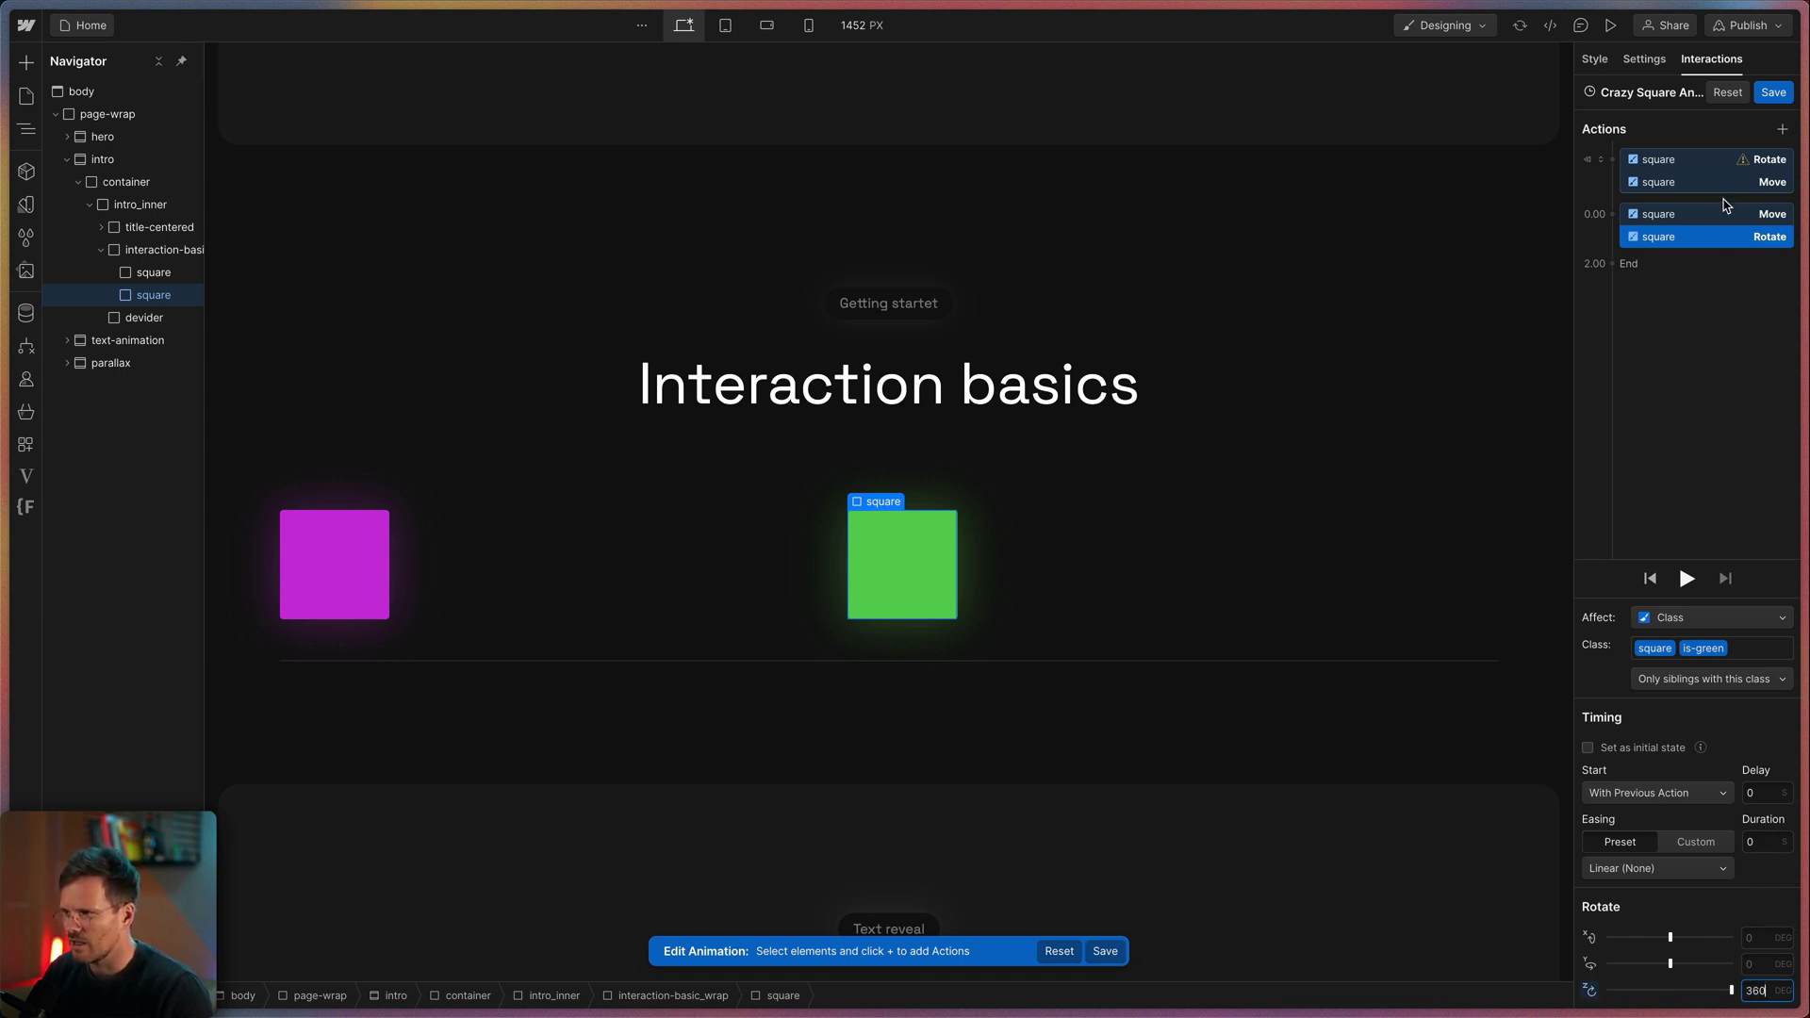
Step: Give the 360° rotation a 2-second duration with In Out Quart easing
{"action": "left_click", "coordinate": [1721, 164]}
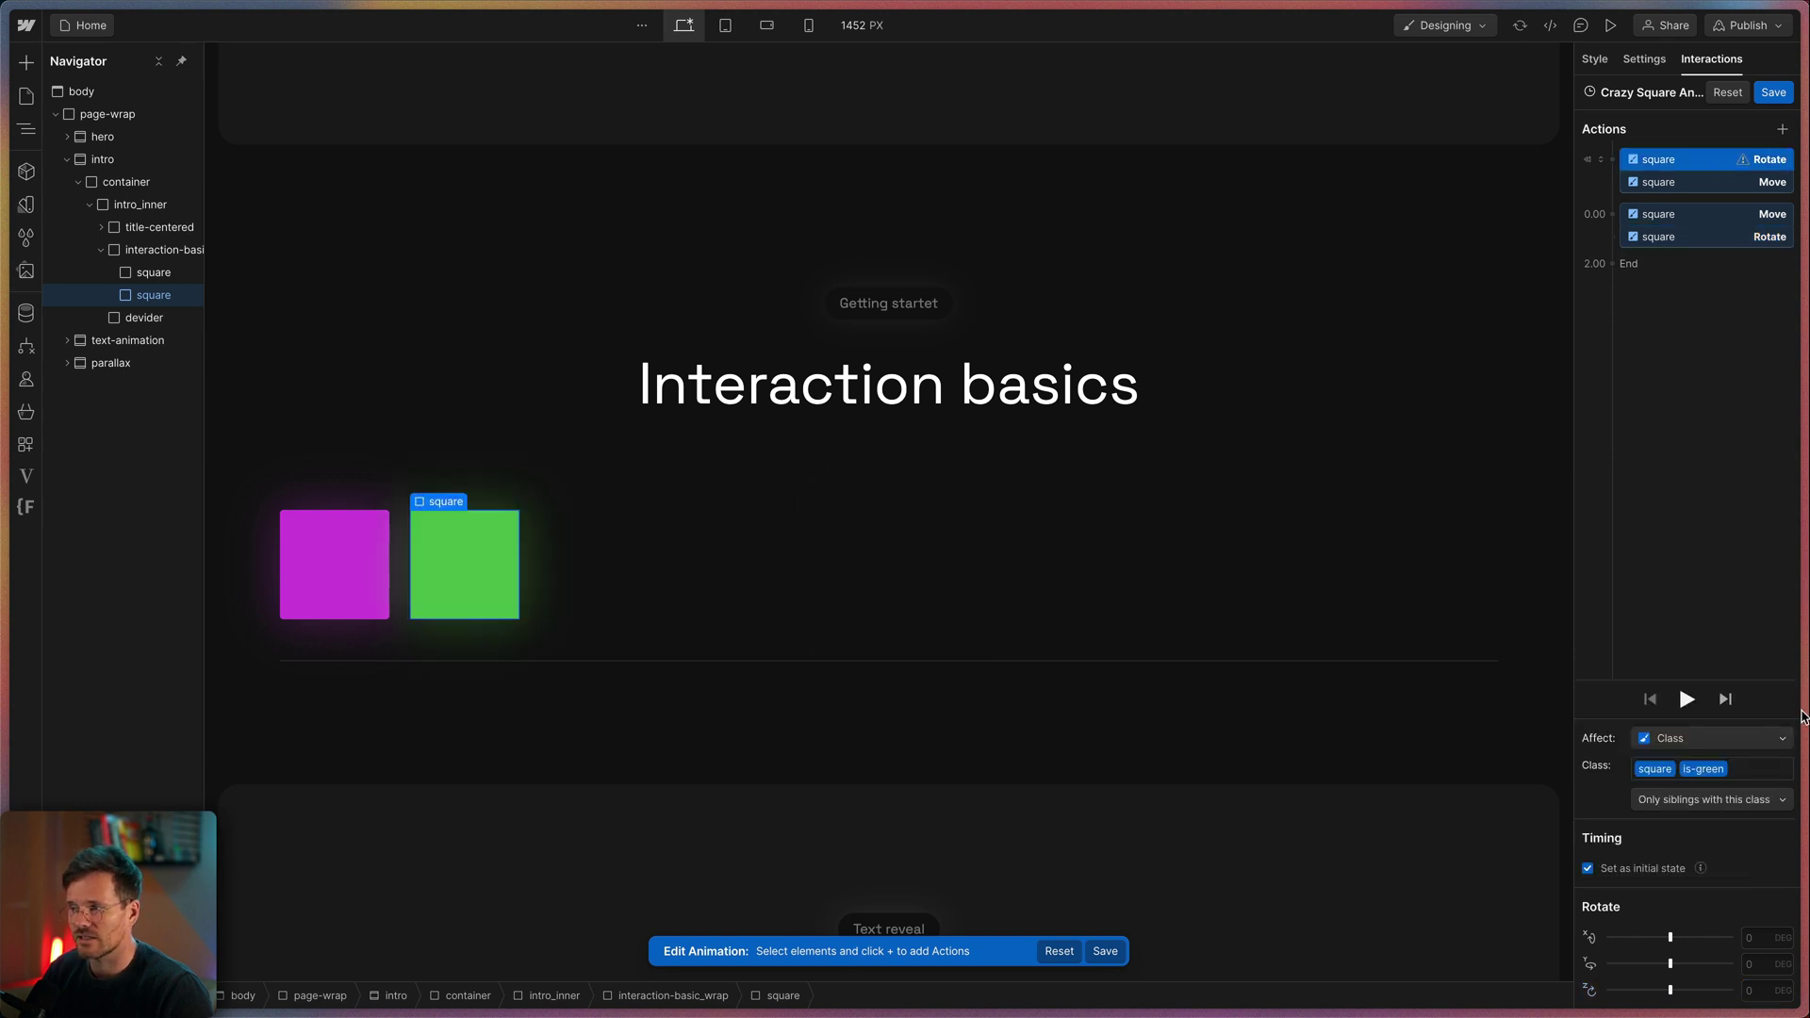
{"action": "left_click", "coordinate": [1759, 989]}
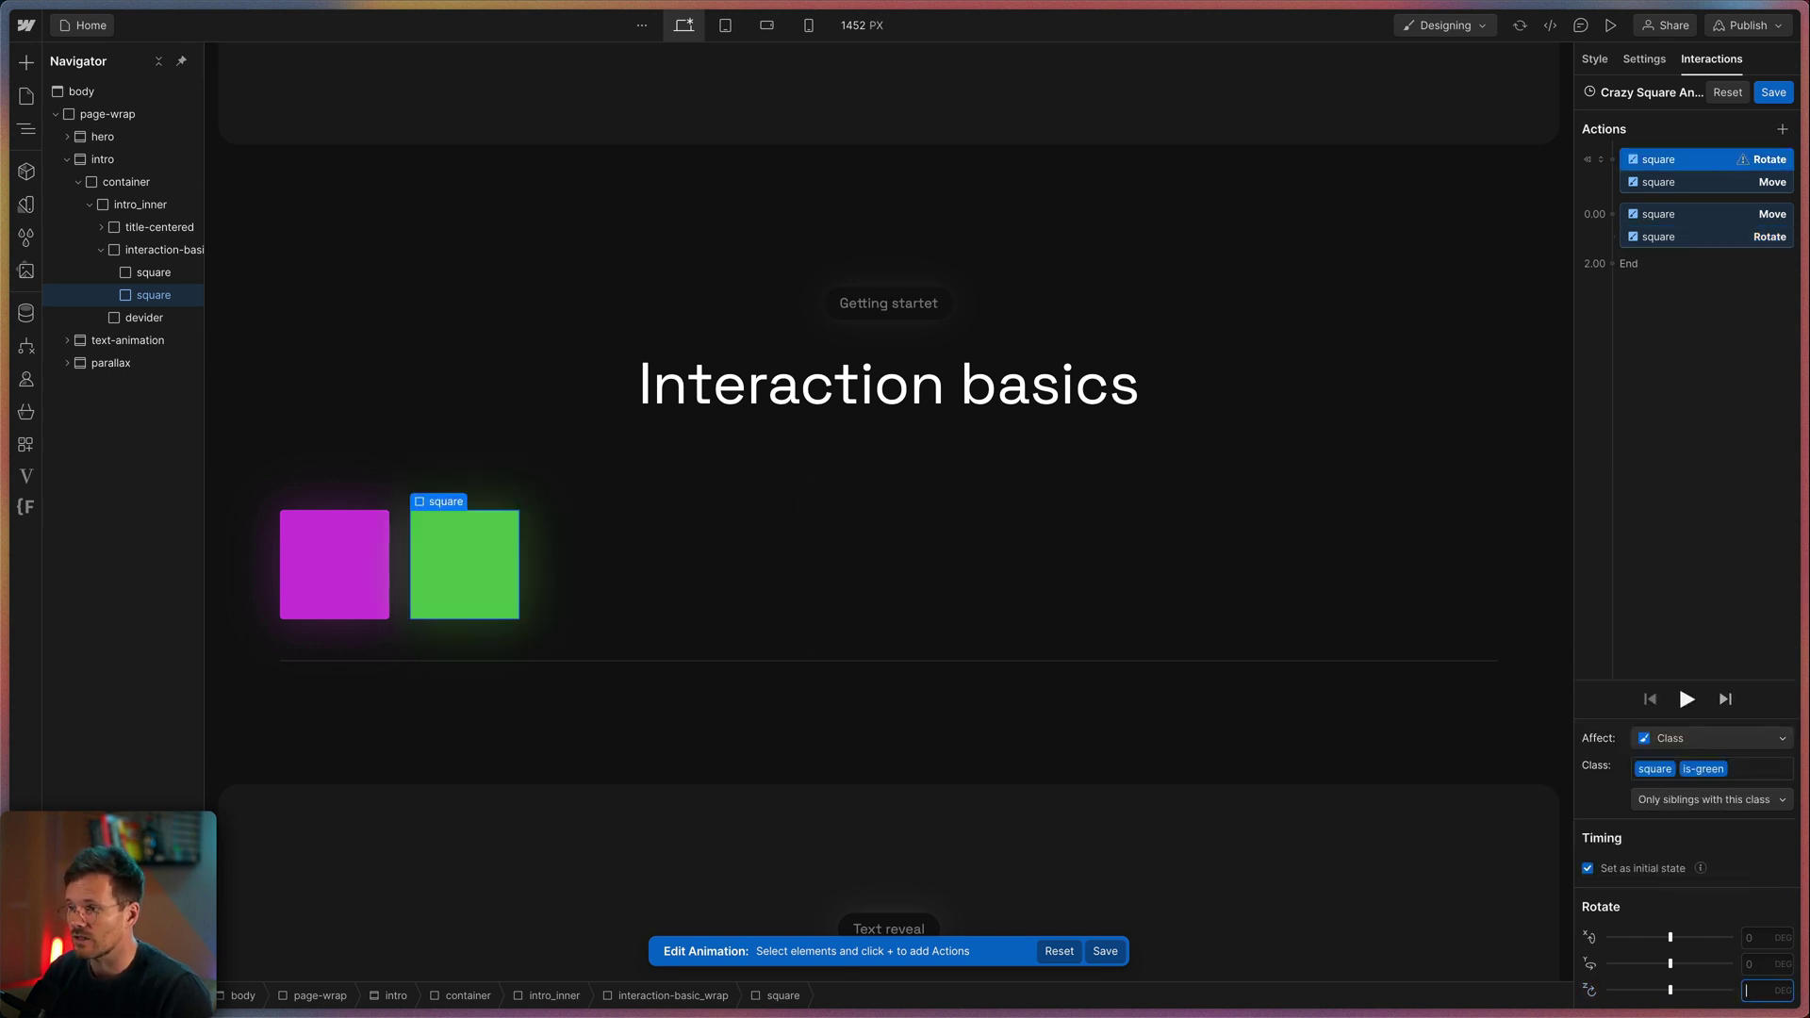
{"action": "left_click", "coordinate": [1714, 238]}
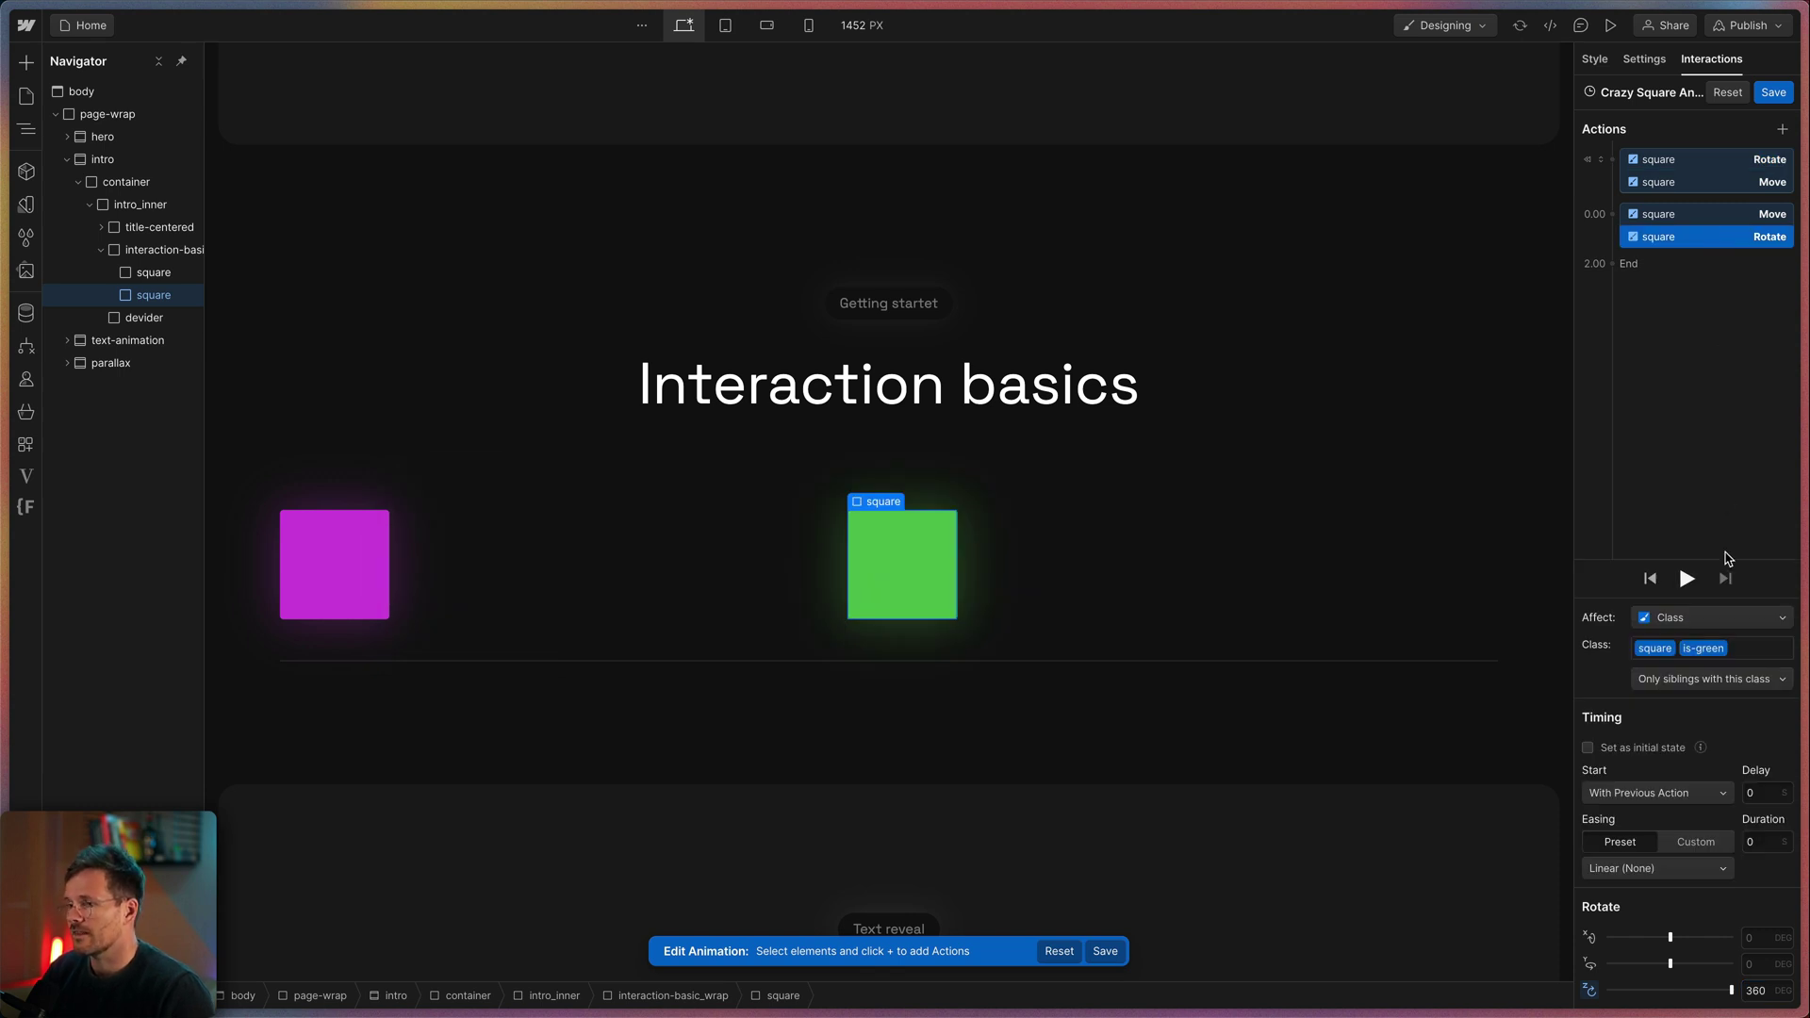
{"action": "double_click", "coordinate": [1766, 837]}
{"action": "type", "text": "2"}
{"action": "left_click", "coordinate": [1651, 868]}
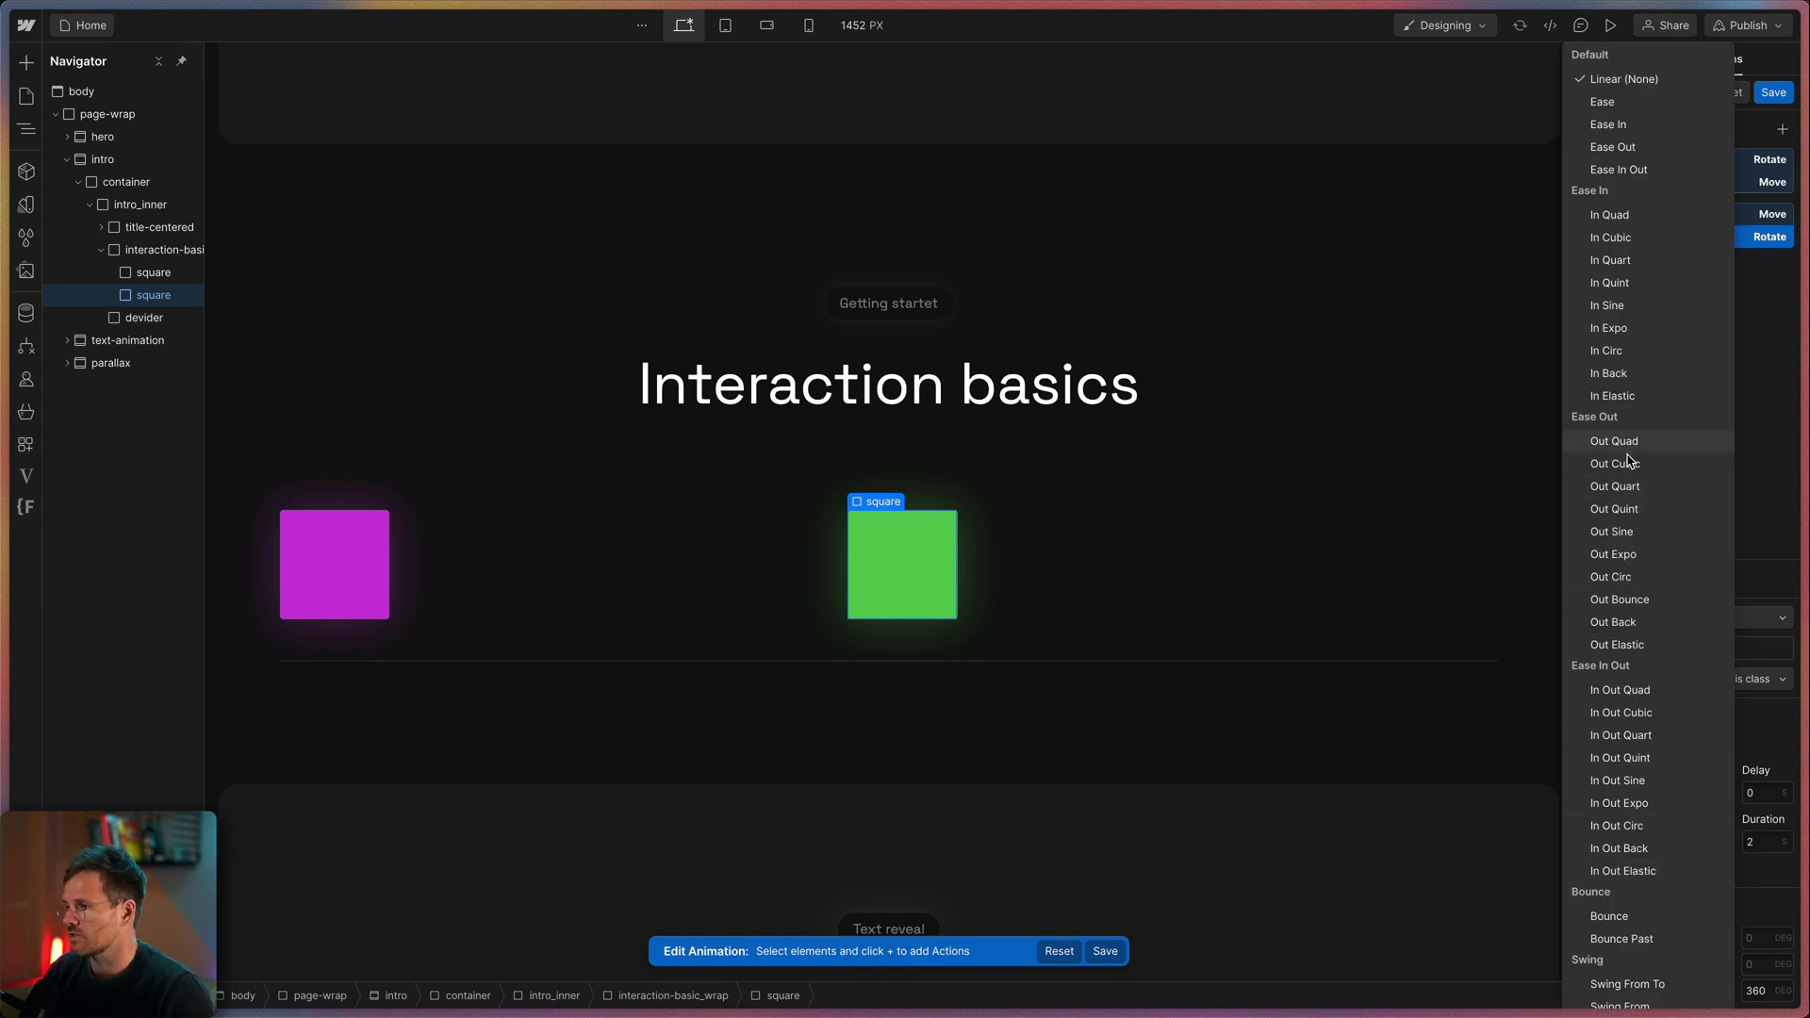
{"action": "left_click", "coordinate": [1641, 735]}
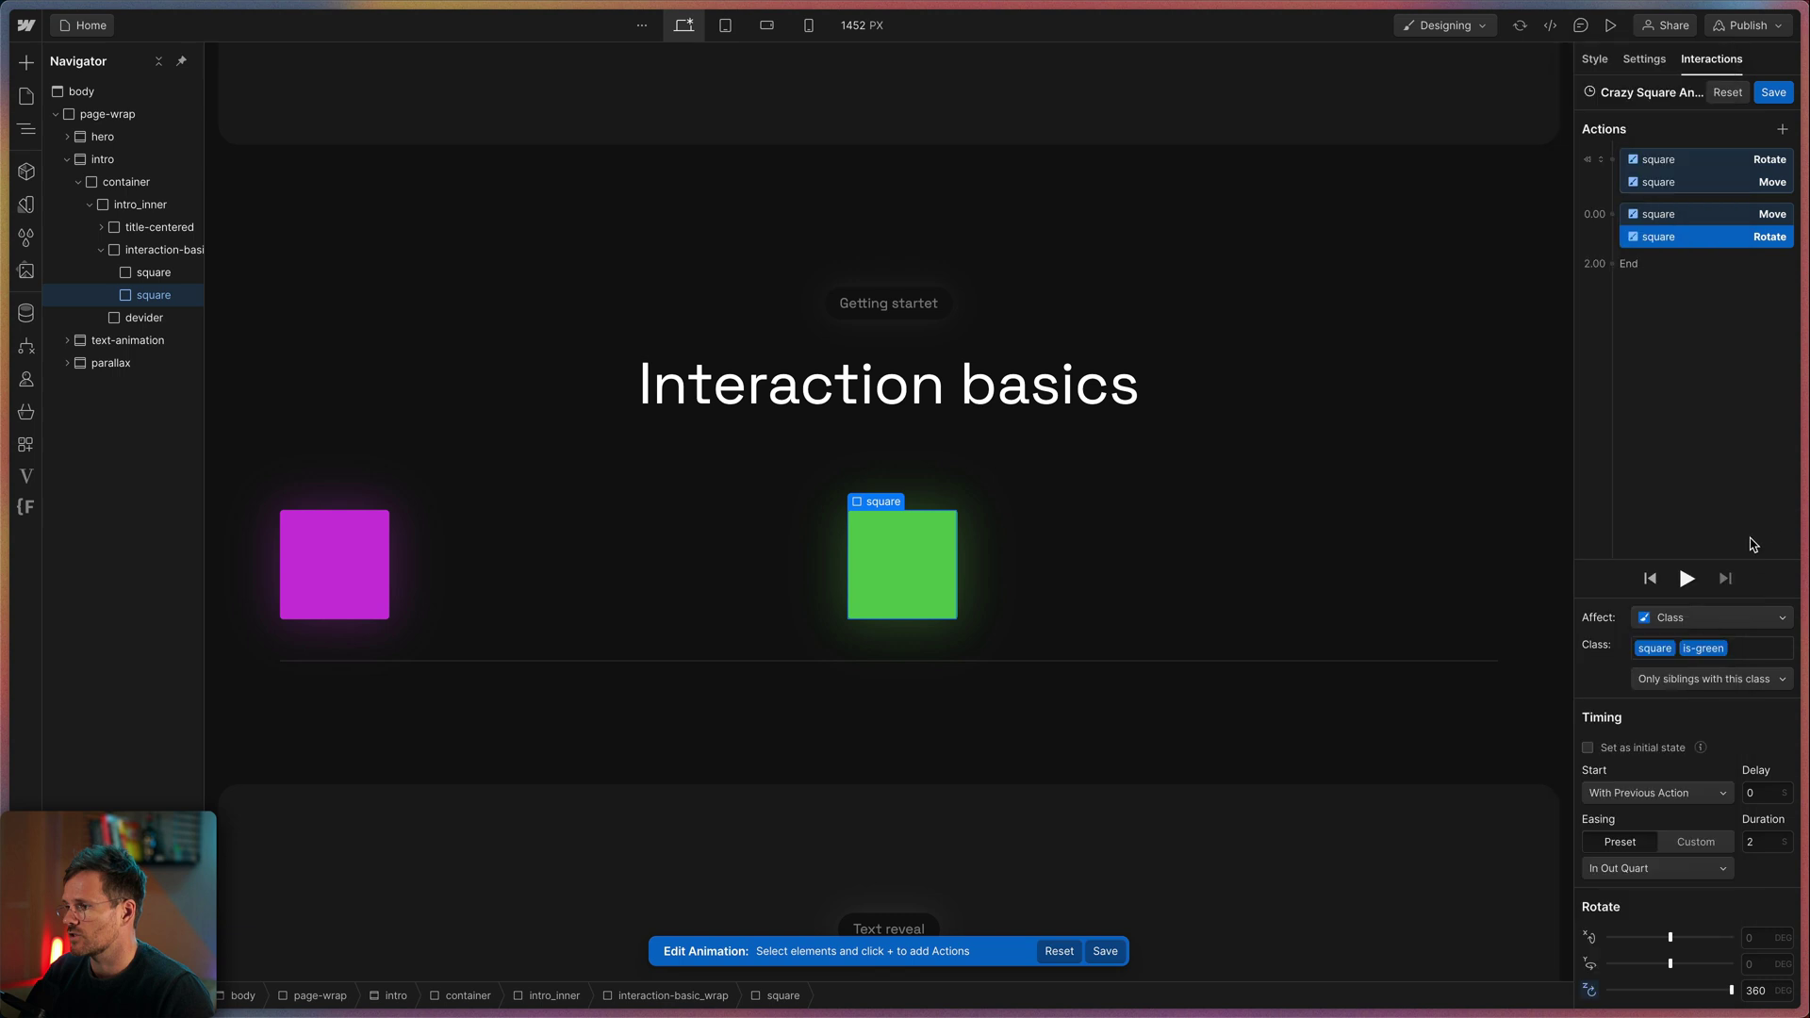
Step: Preview the animation, then duplicate the Move and Rotate pair into a second step
{"action": "left_click", "coordinate": [1687, 578]}
{"action": "left_click", "coordinate": [1712, 221], "text": "shift"}
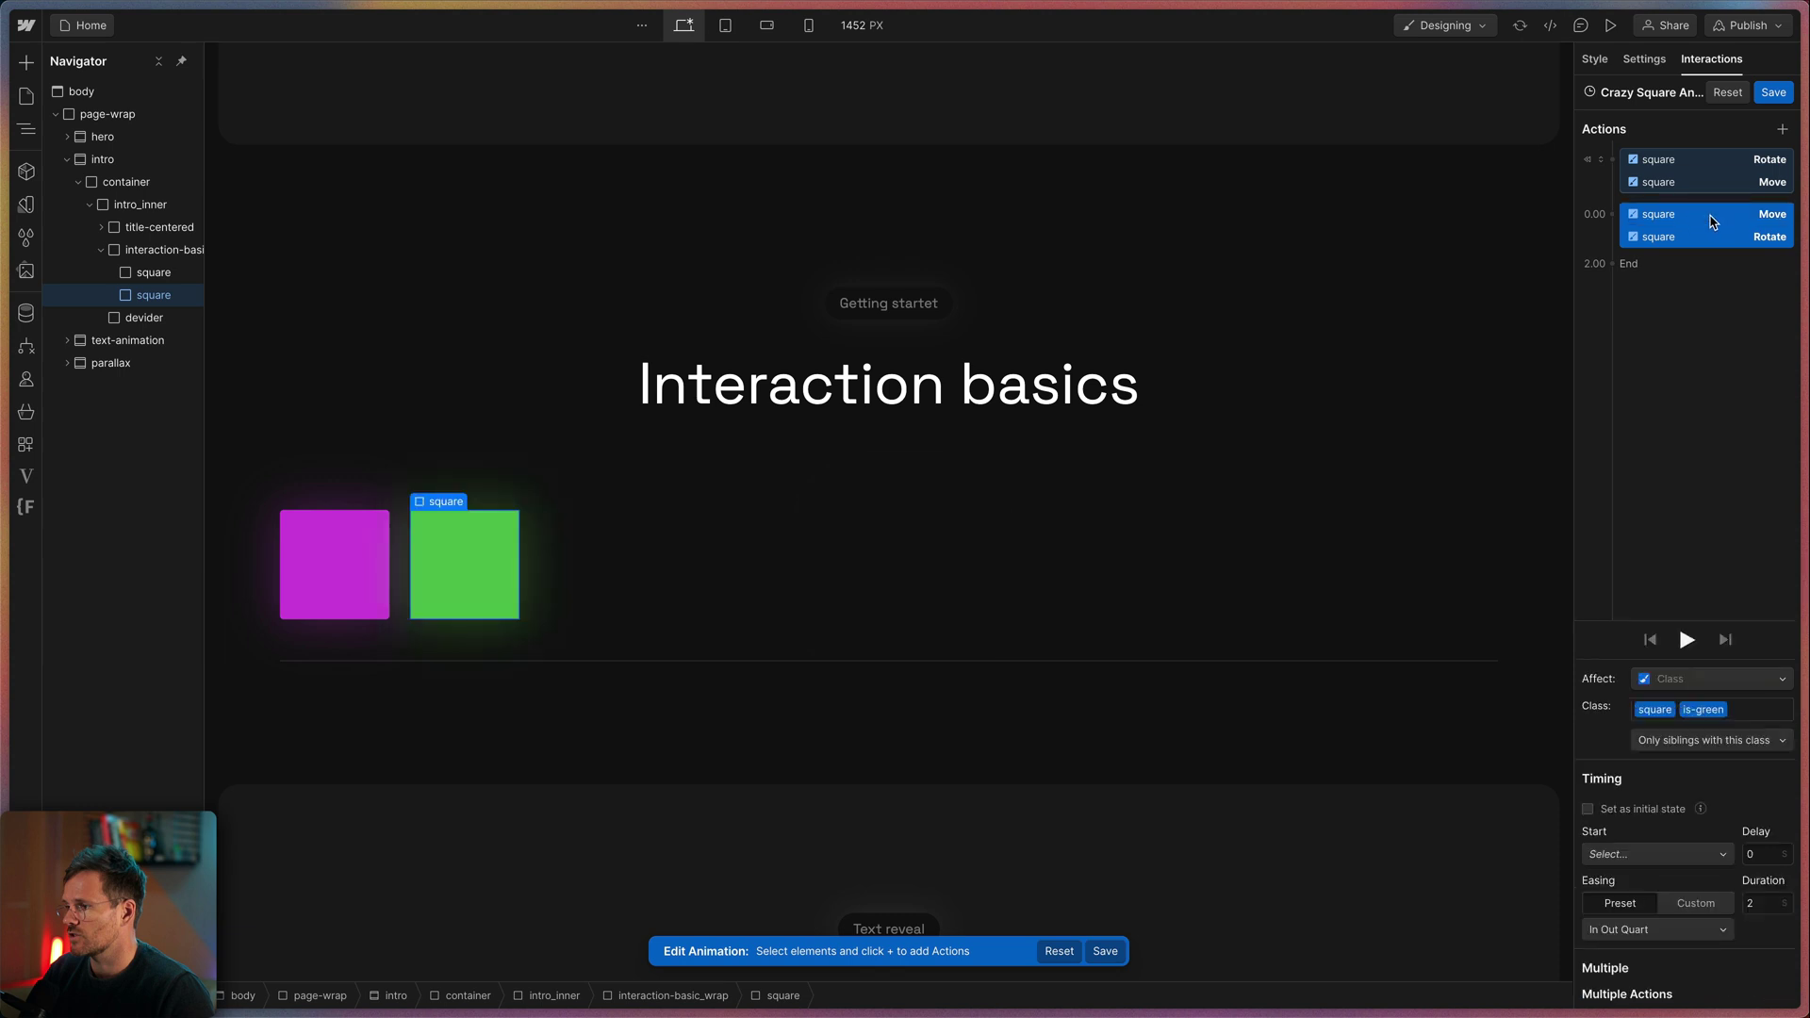
{"action": "right_click", "coordinate": [1699, 234]}
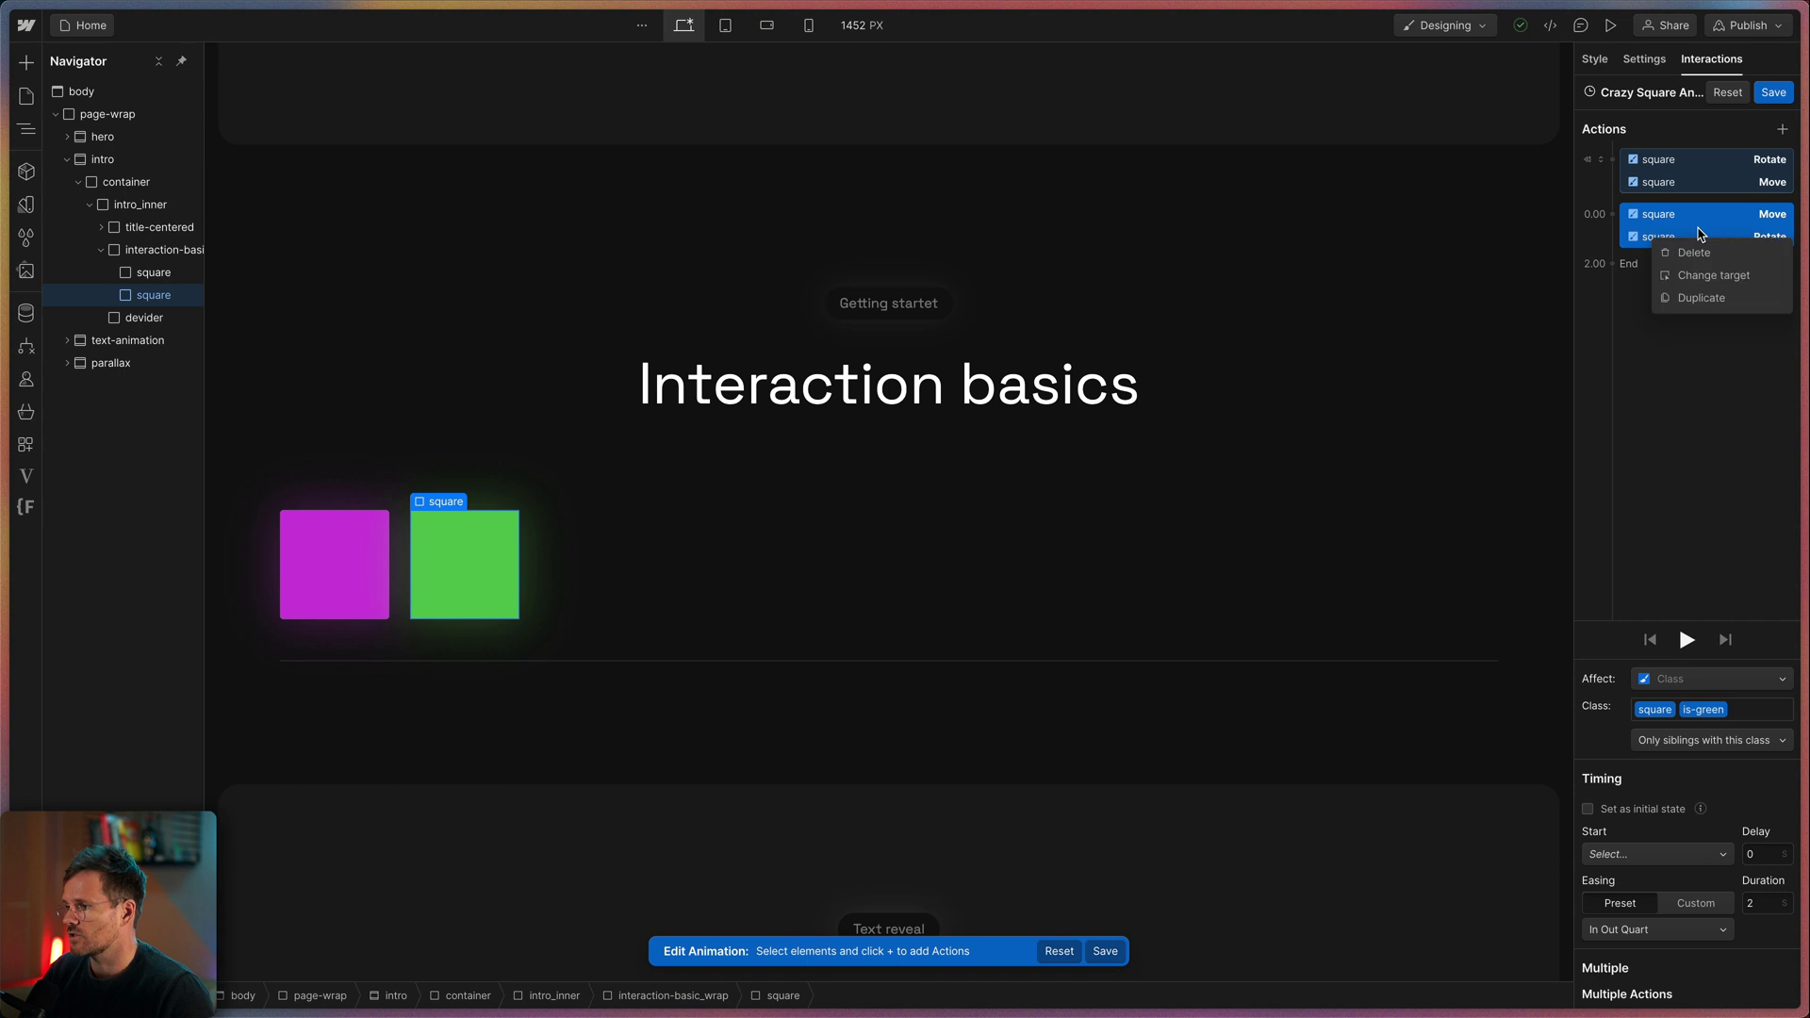
{"action": "left_click", "coordinate": [1701, 299]}
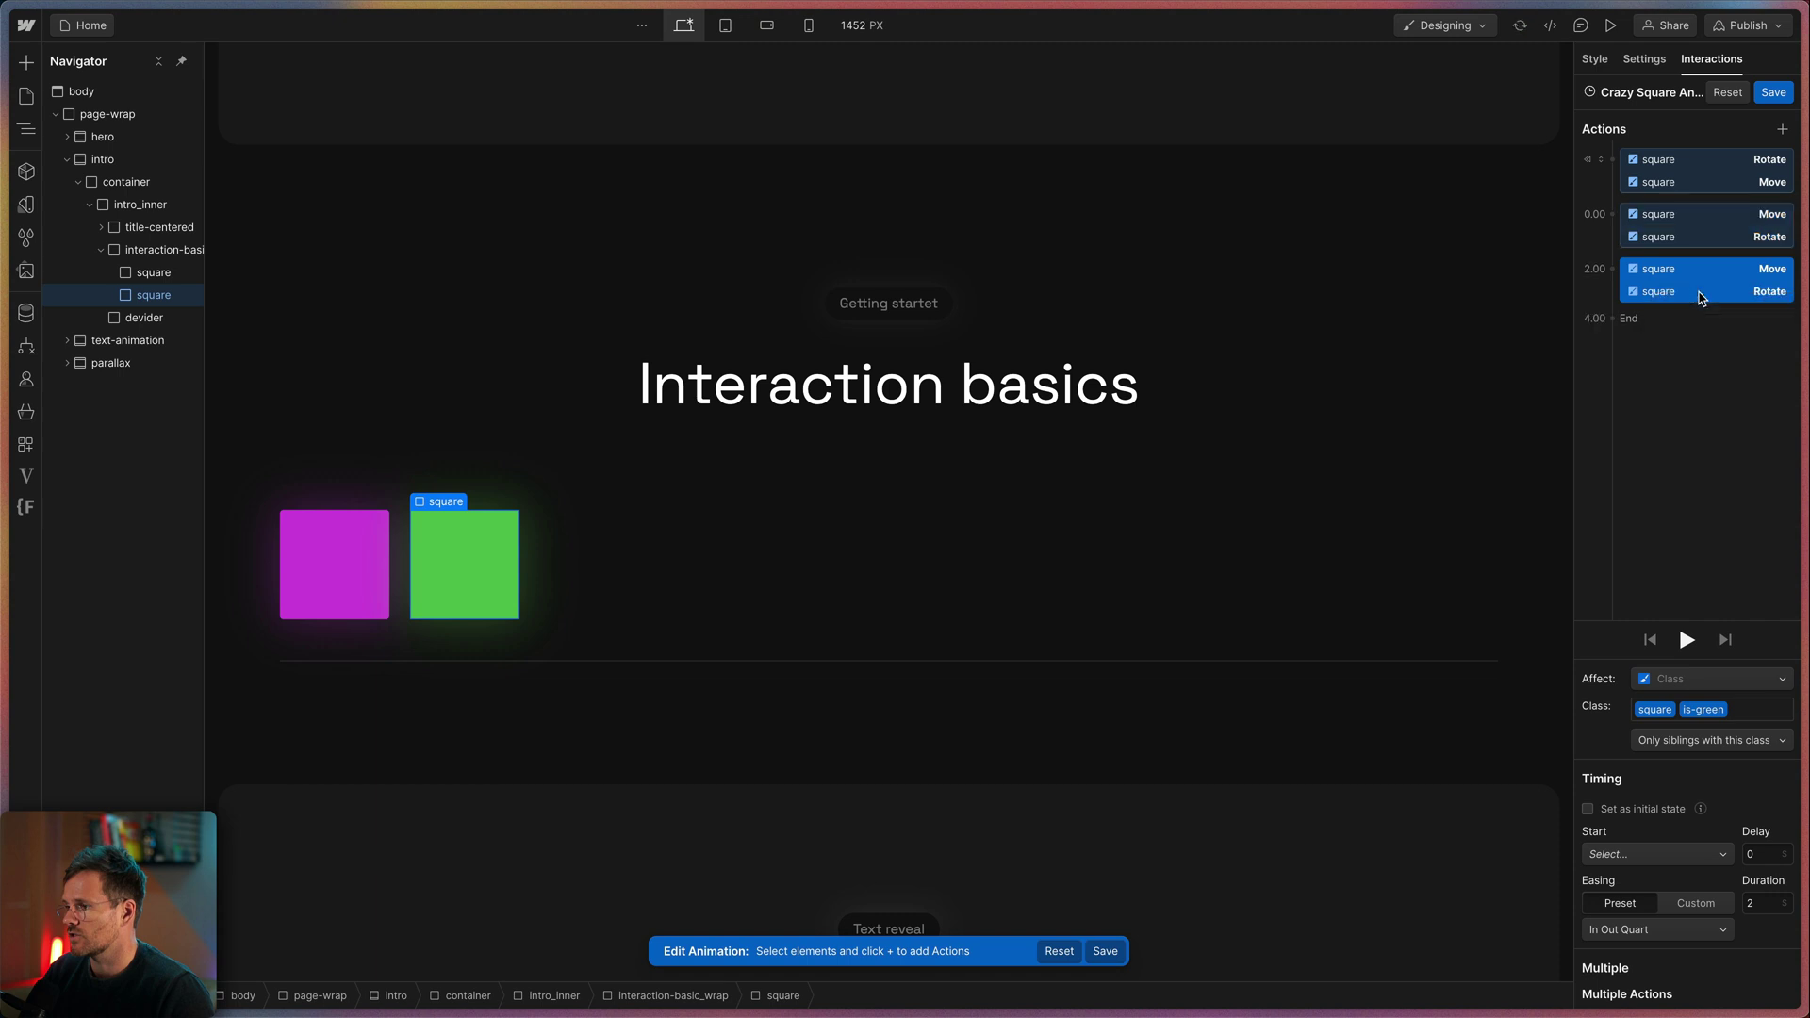
Step: Set the new Move's X to 0 and Rotate Z to 0°, then preview the 4-second animation
{"action": "left_click", "coordinate": [1702, 271]}
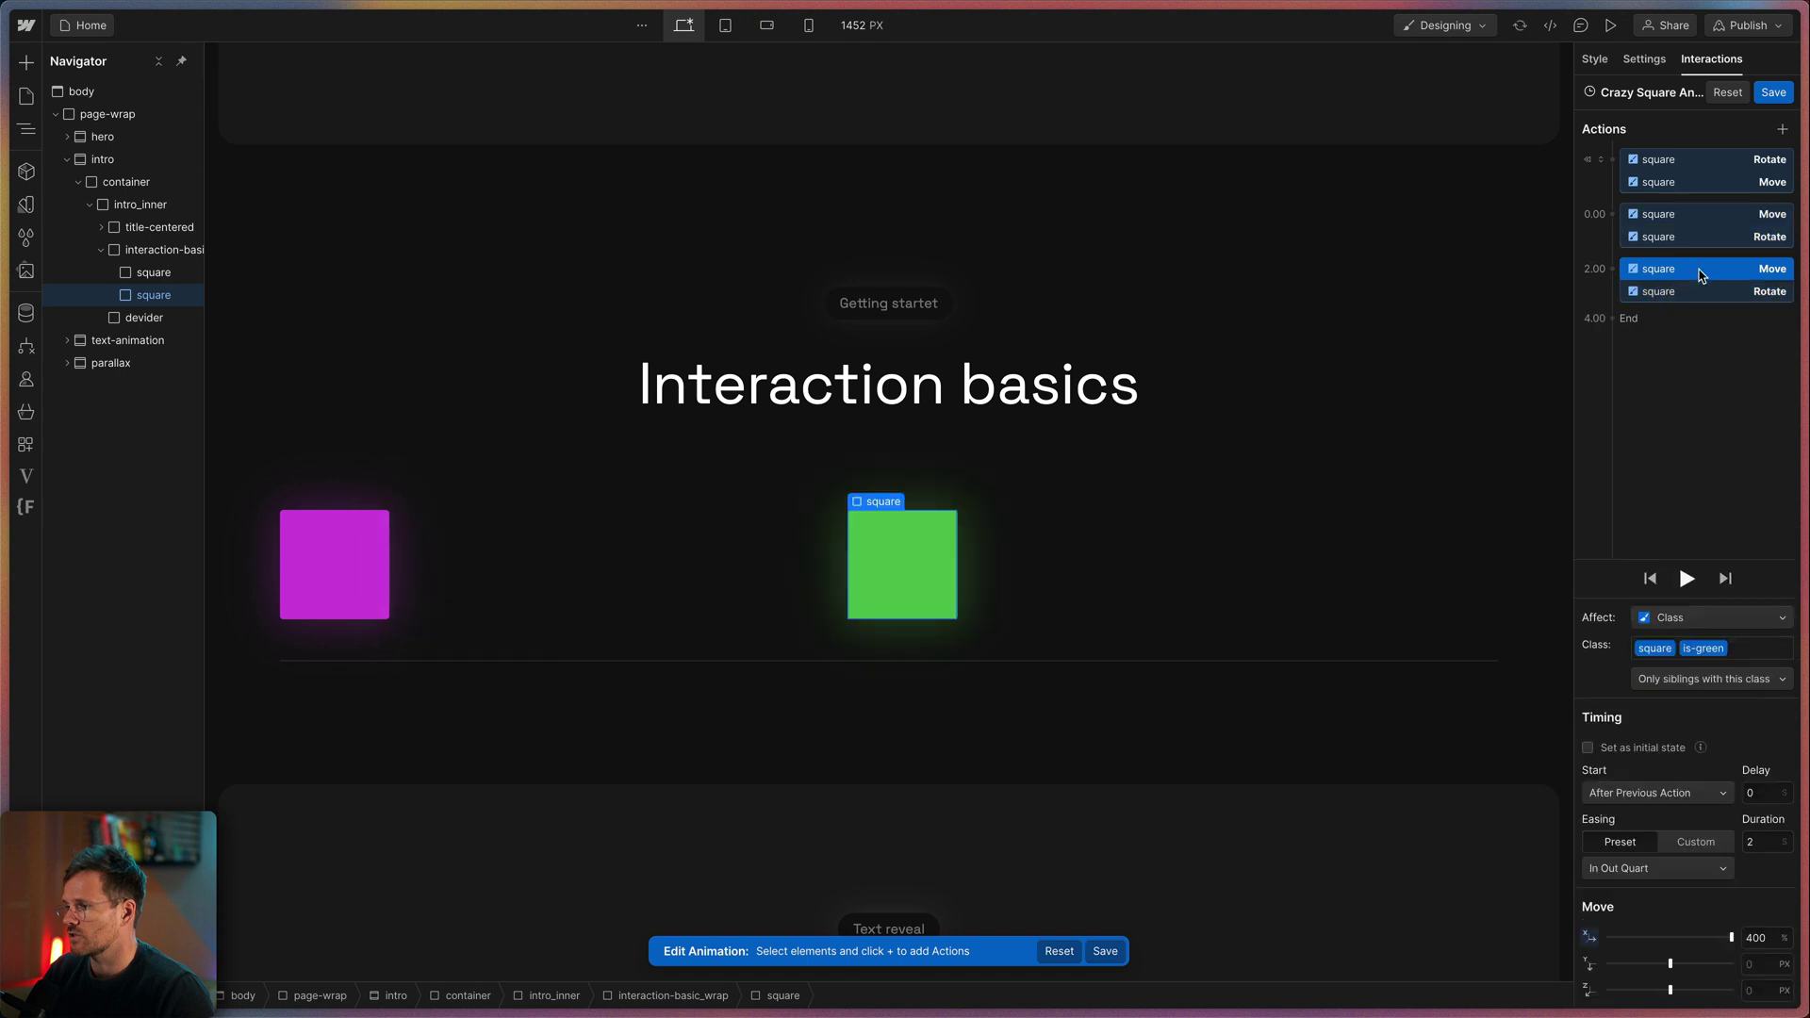
{"action": "left_click", "coordinate": [1772, 940]}
{"action": "type", "text": "0"}
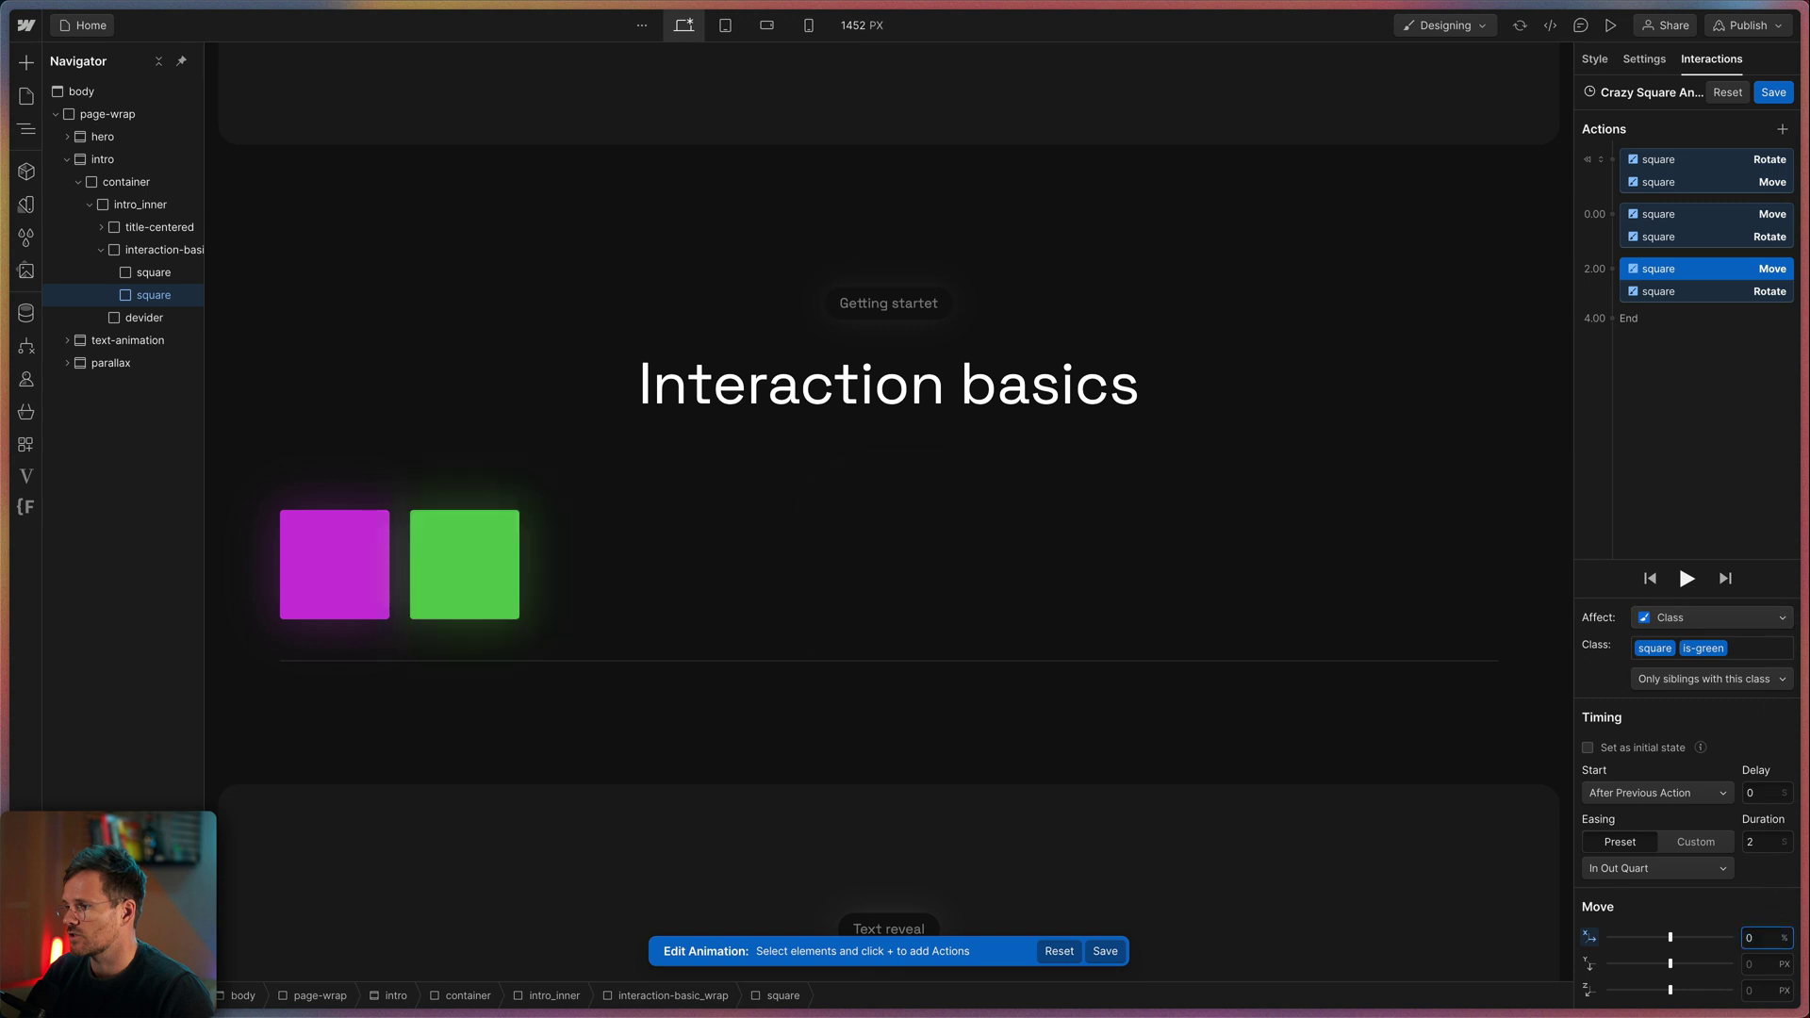
{"action": "key", "text": "Return"}
{"action": "left_click", "coordinate": [1684, 291]}
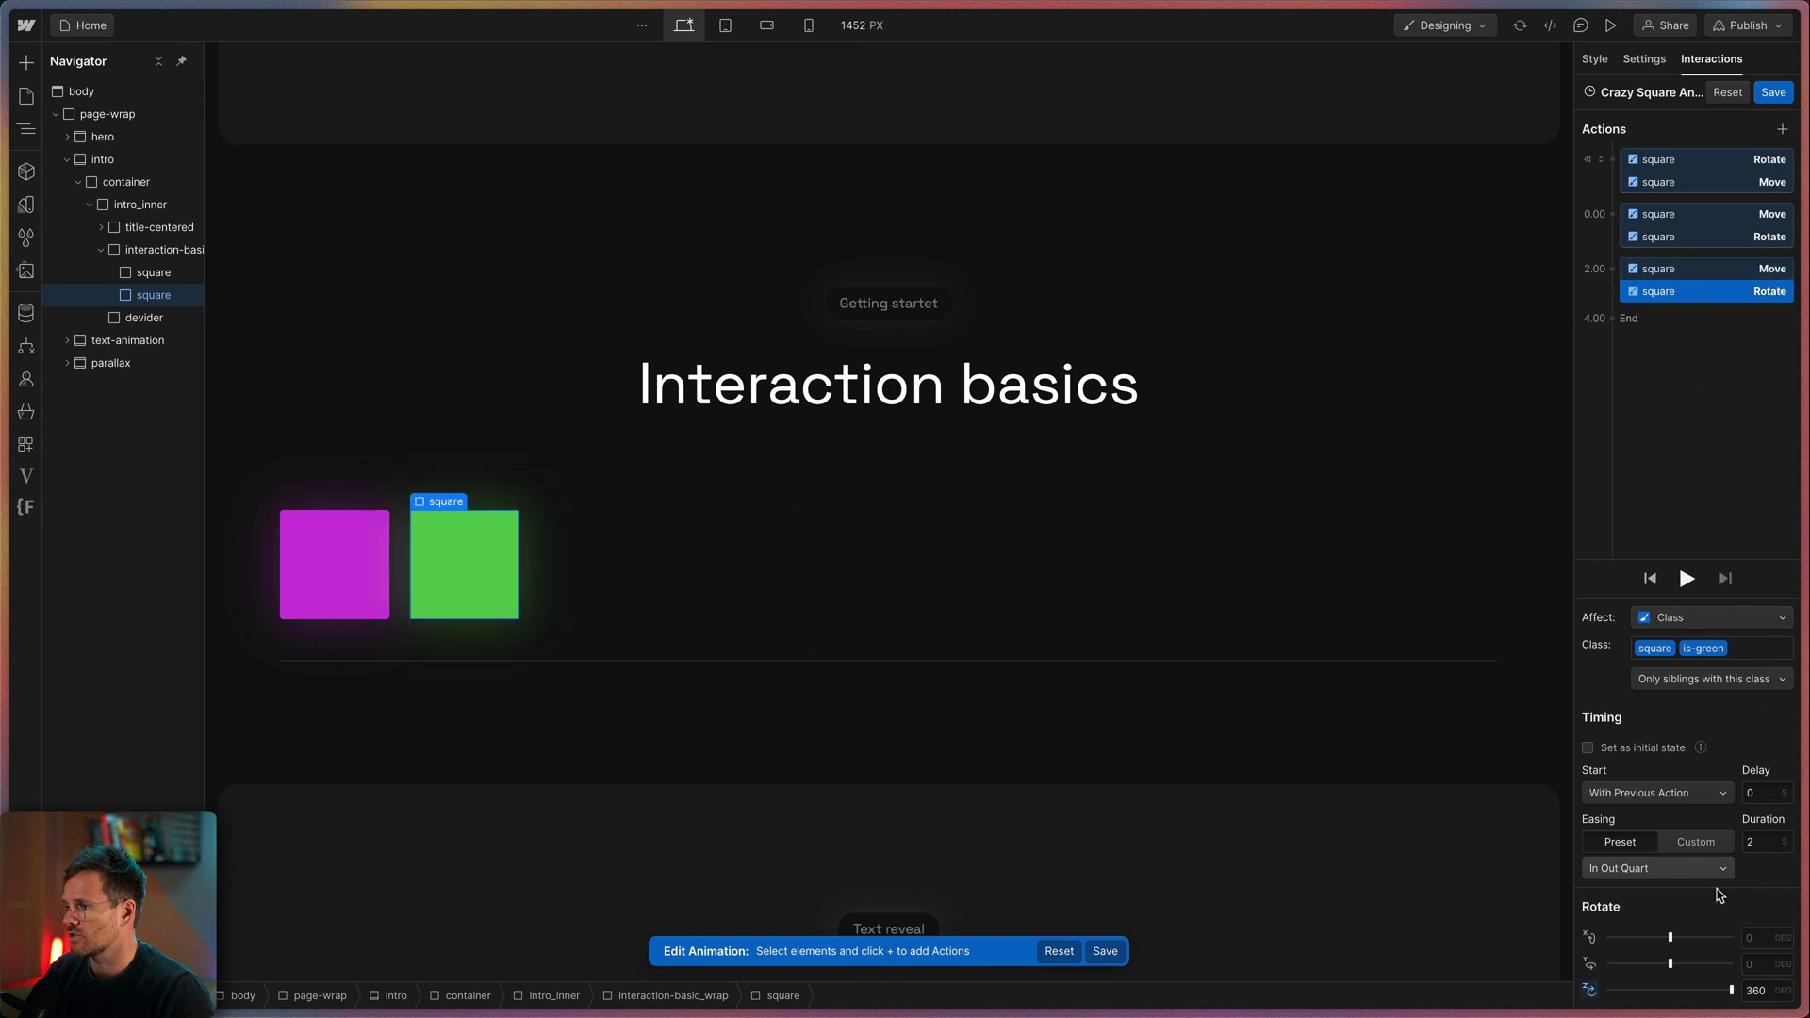
{"action": "left_click", "coordinate": [1766, 990]}
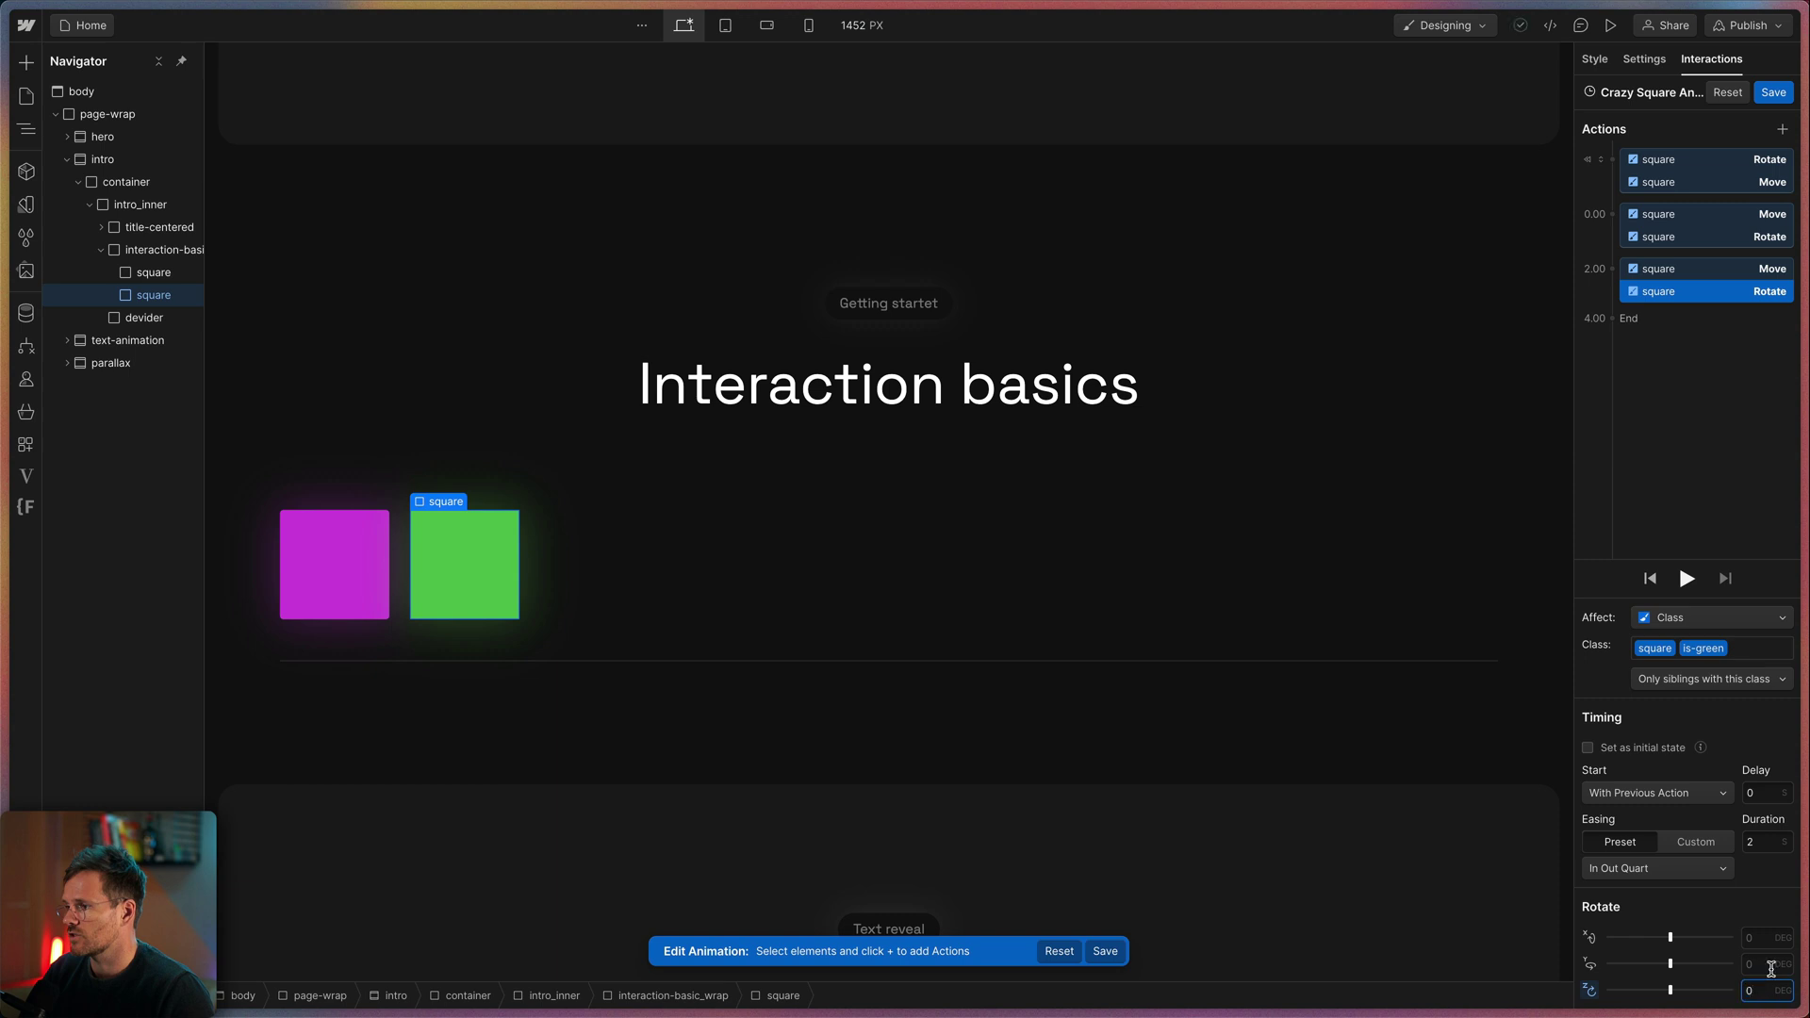
{"action": "left_click", "coordinate": [1687, 578]}
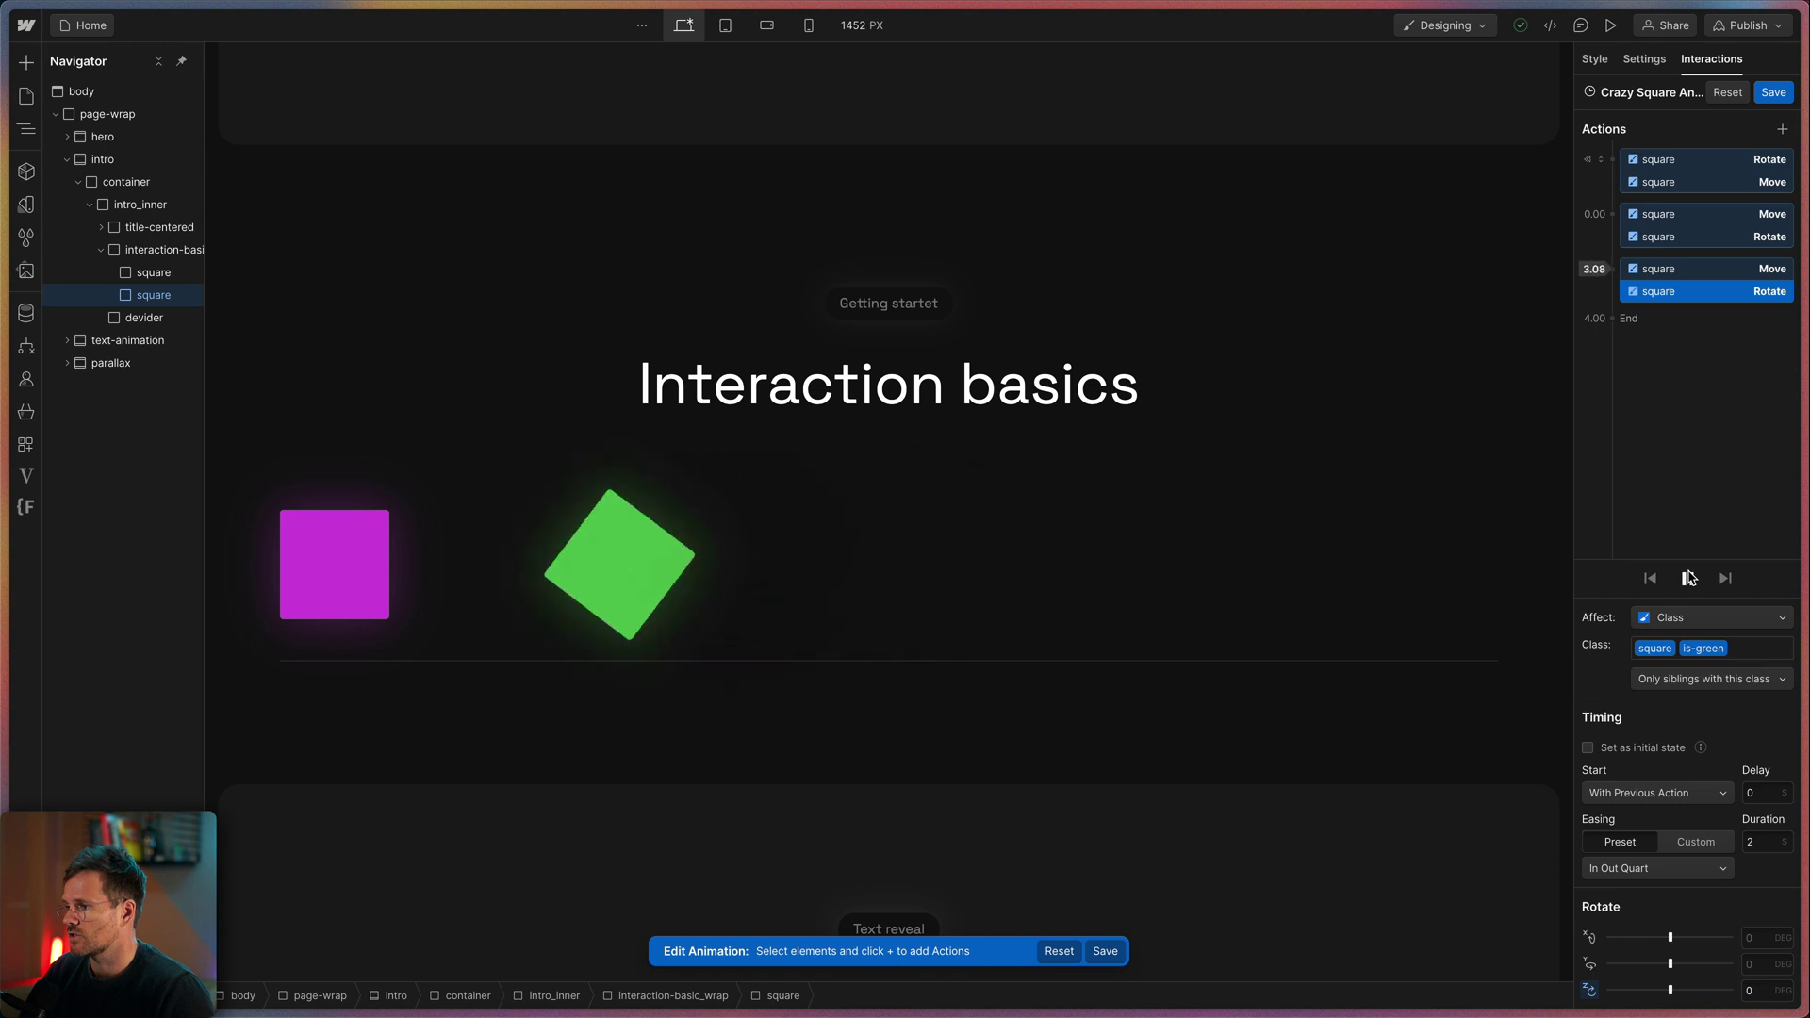
Step: Save the animation and click the magenta square four times in live preview to test the loop
{"action": "left_click", "coordinate": [1773, 92]}
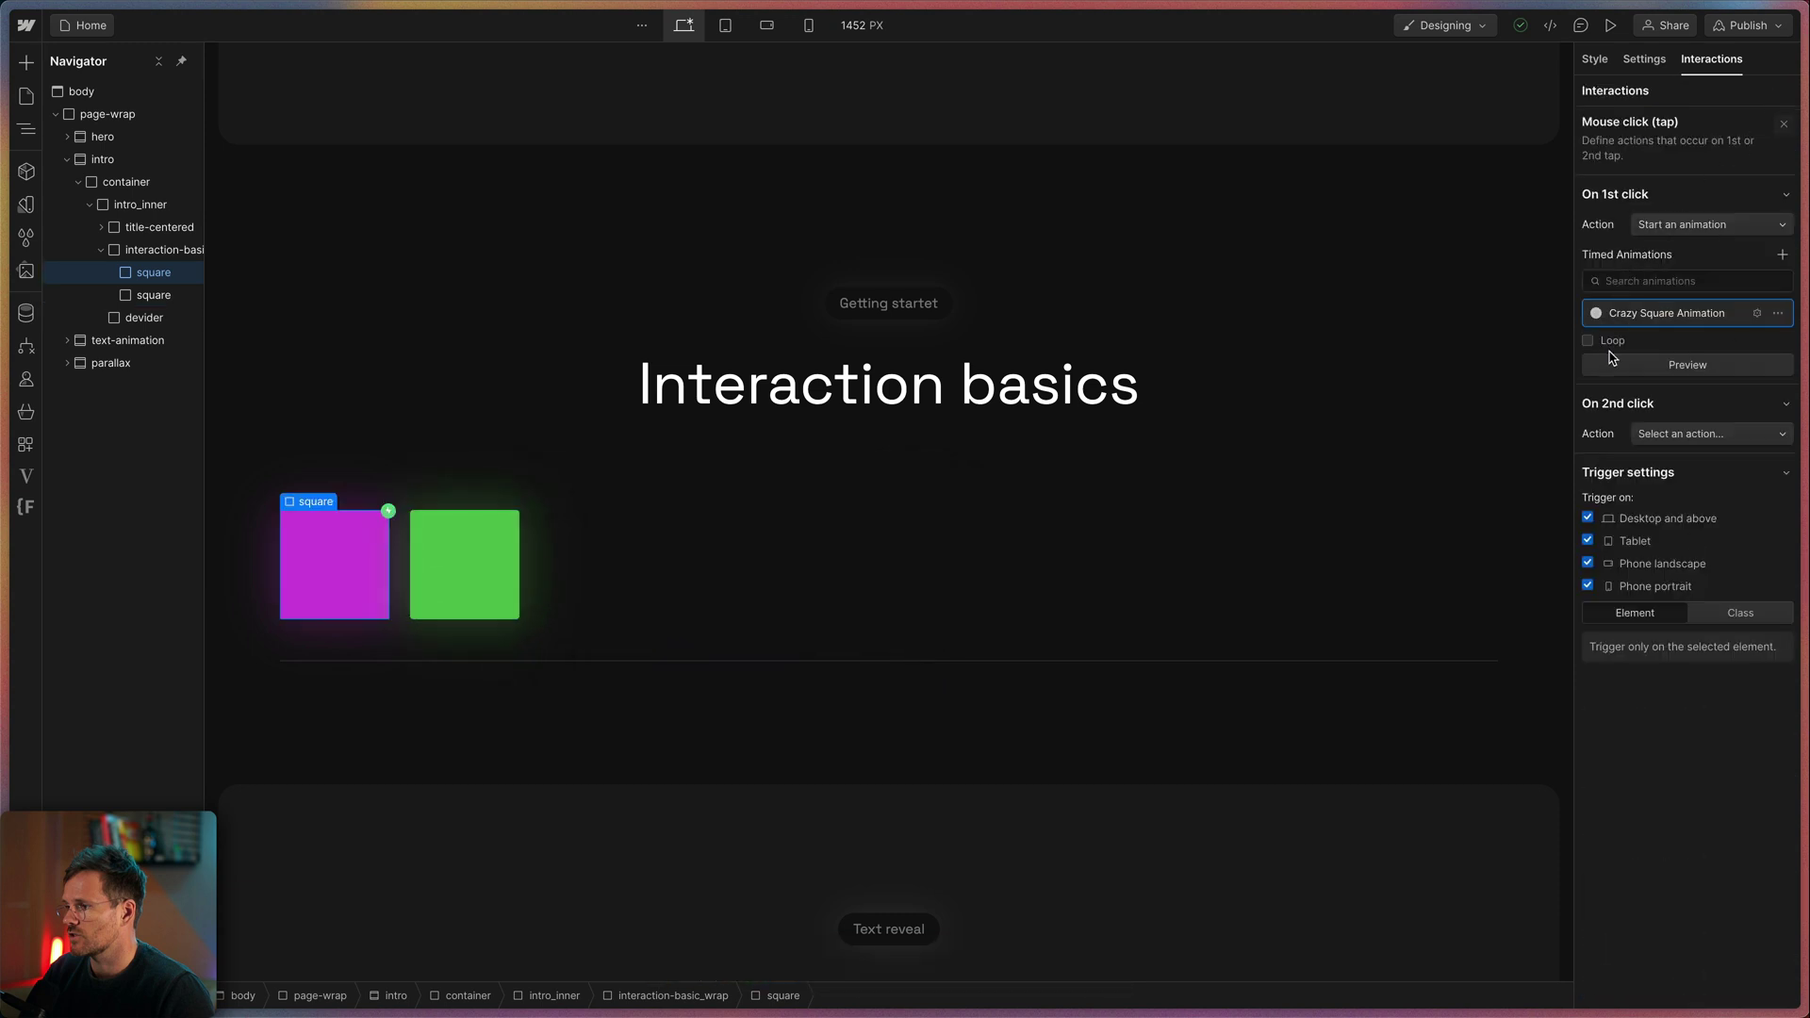
{"action": "left_click", "coordinate": [1666, 365]}
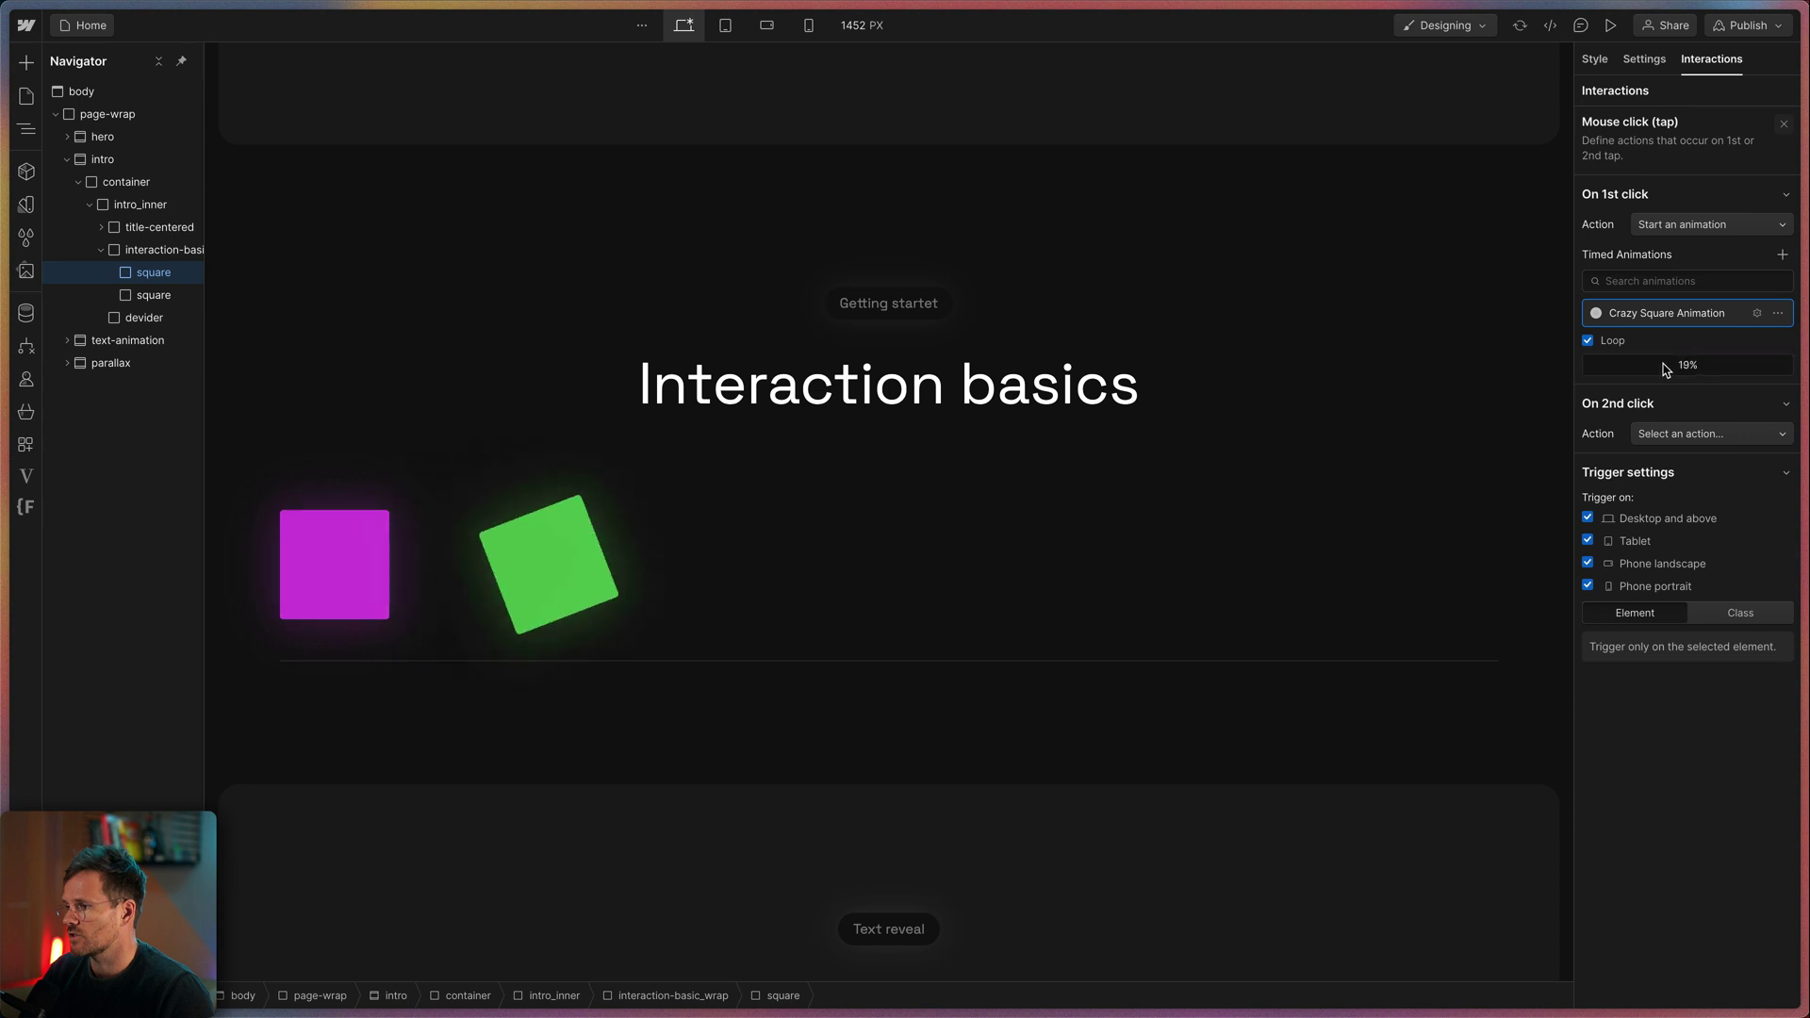
{"action": "left_click", "coordinate": [1610, 25]}
{"action": "left_click", "coordinate": [343, 735]}
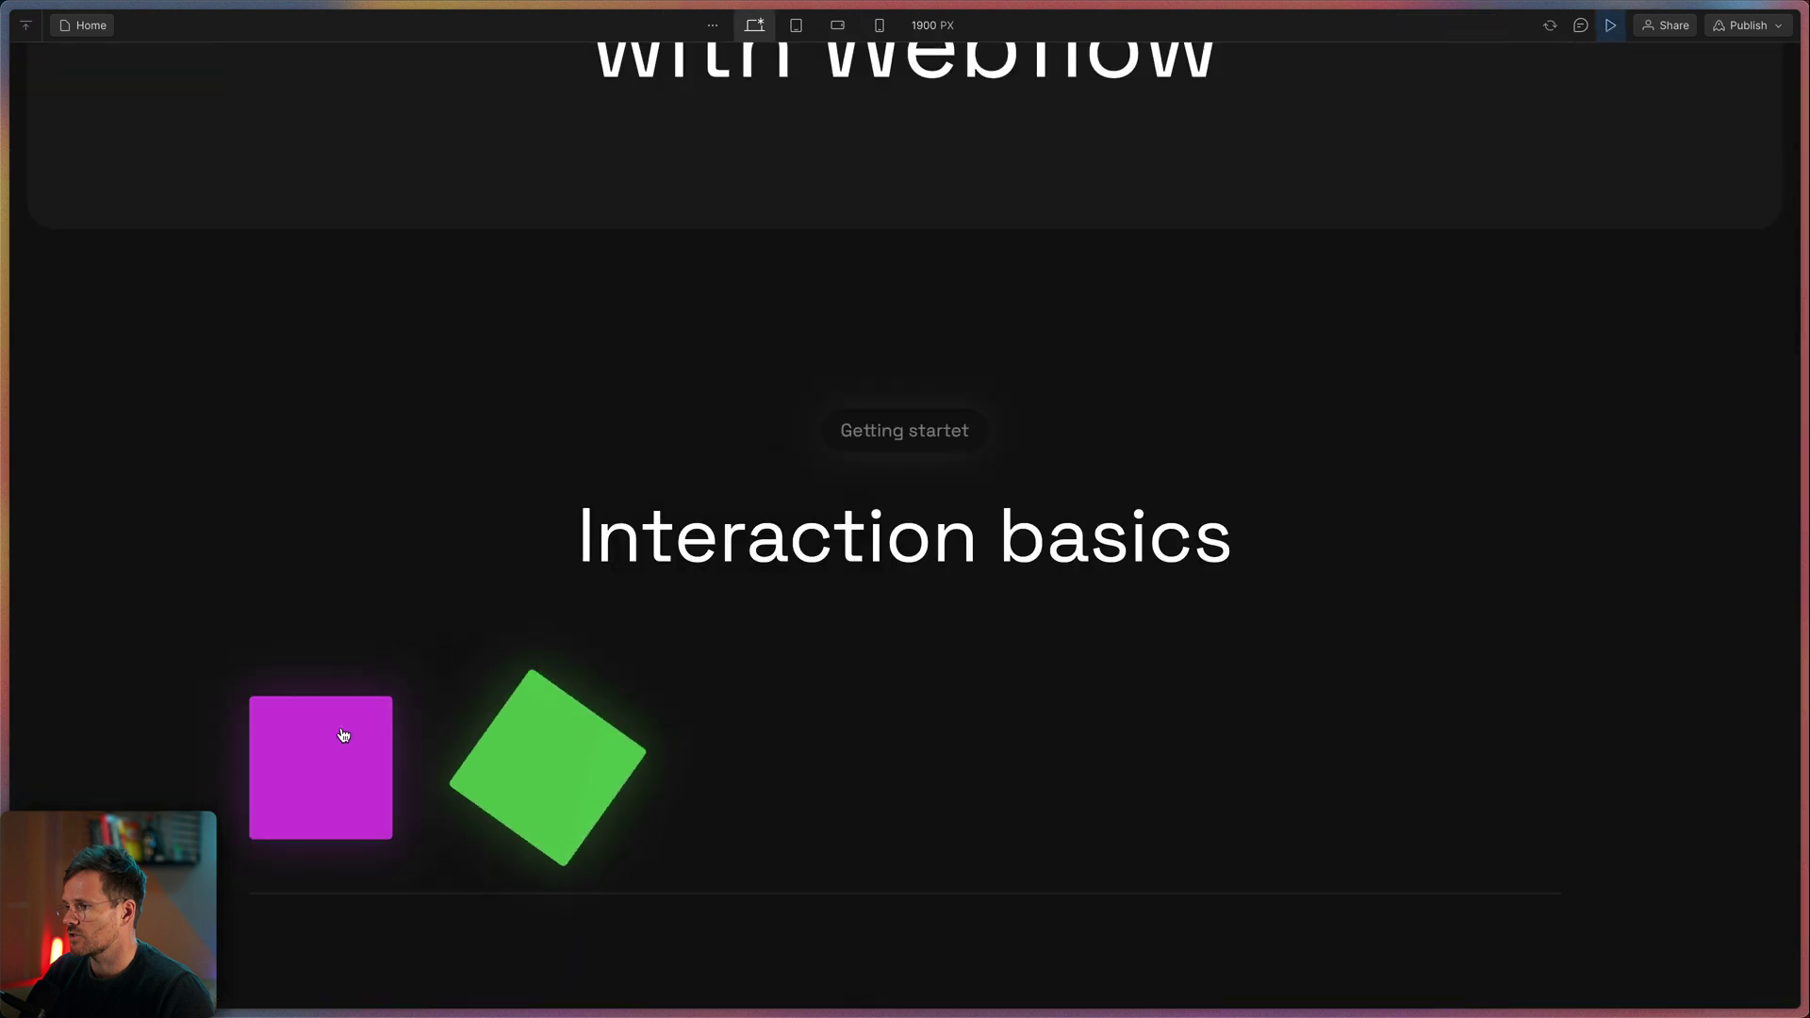
{"action": "left_click", "coordinate": [343, 735]}
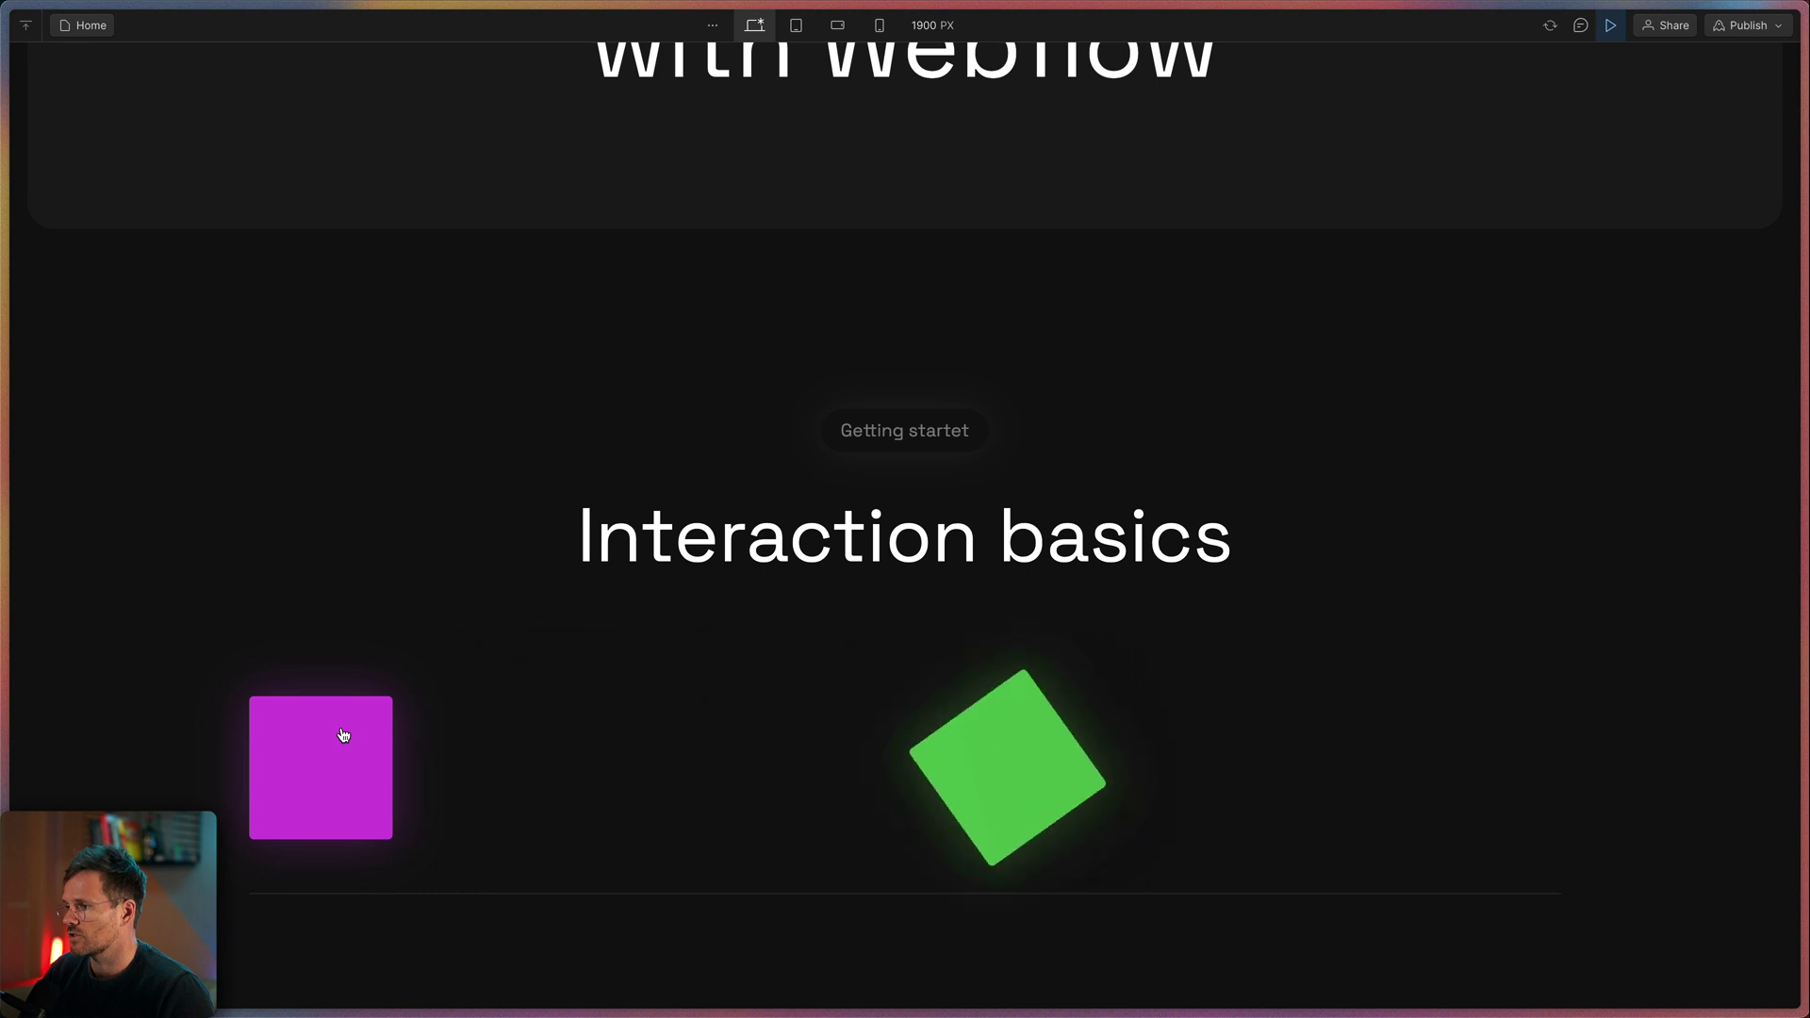
{"action": "left_click", "coordinate": [343, 735]}
{"action": "left_click", "coordinate": [343, 735]}
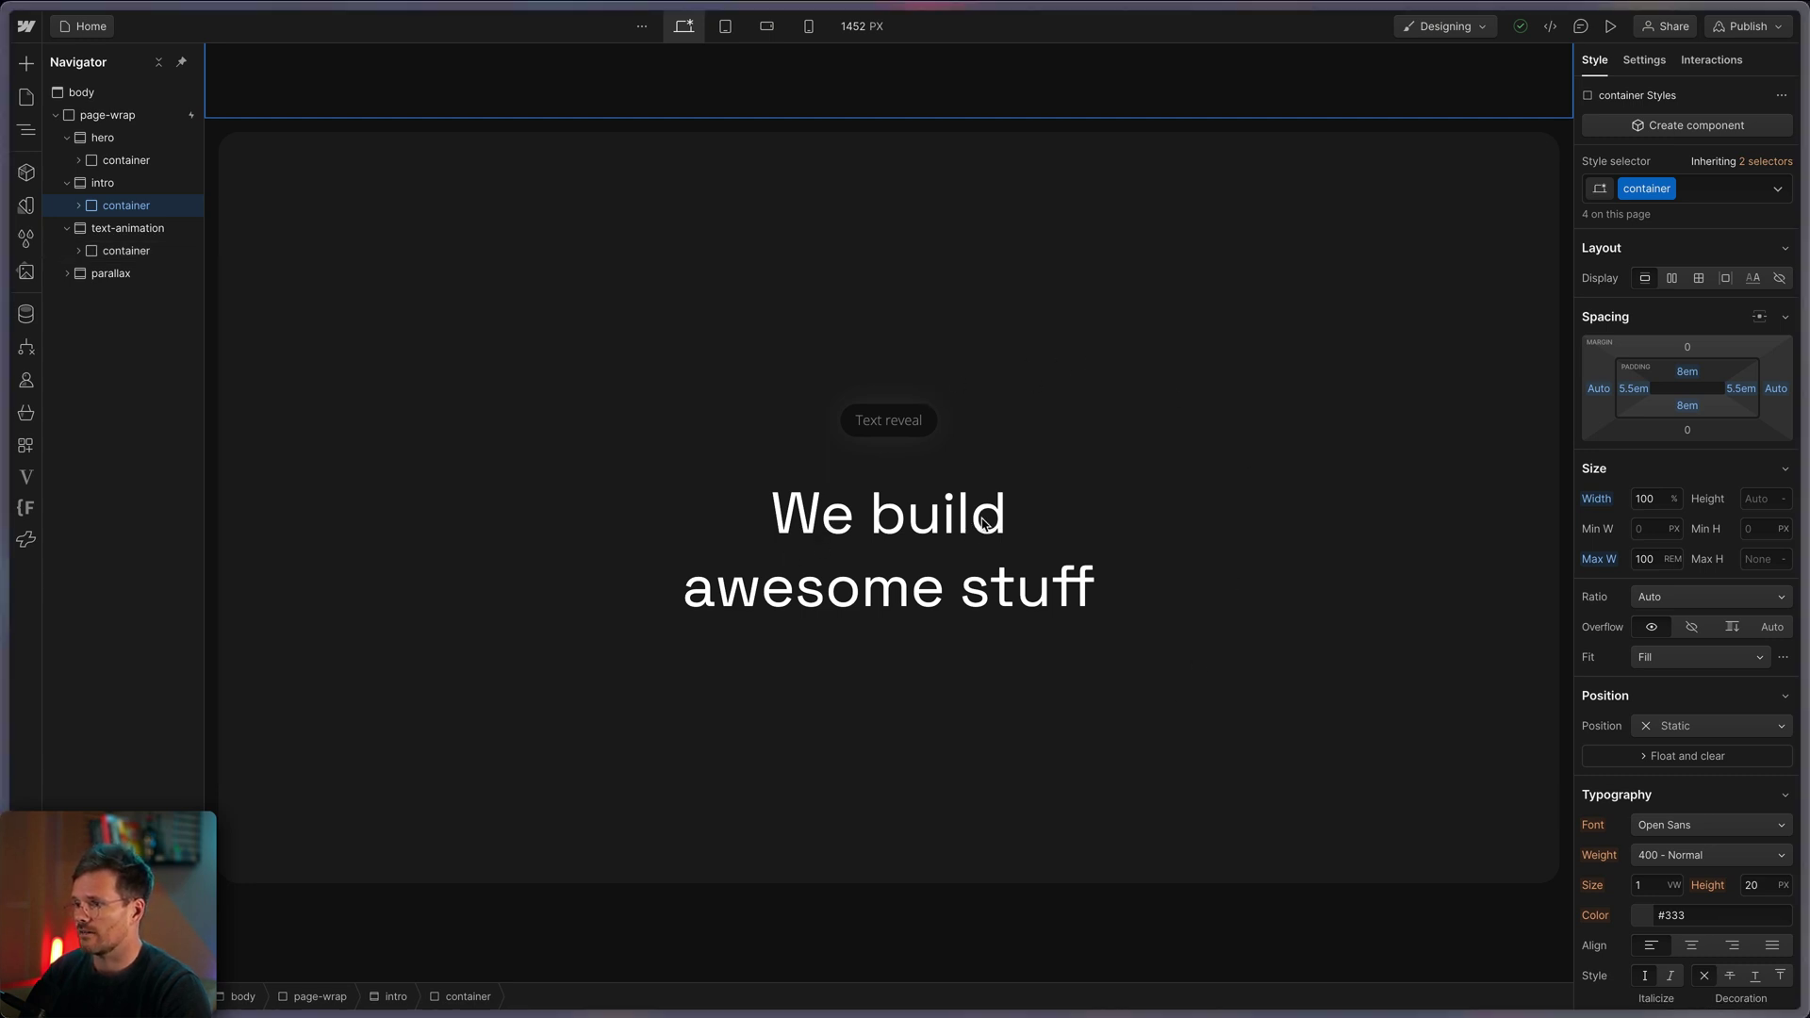
Step: Inspect the We build and awesome stuff h2s and their overflow-hidden wrappers, ending on We build
{"action": "left_click", "coordinate": [981, 517]}
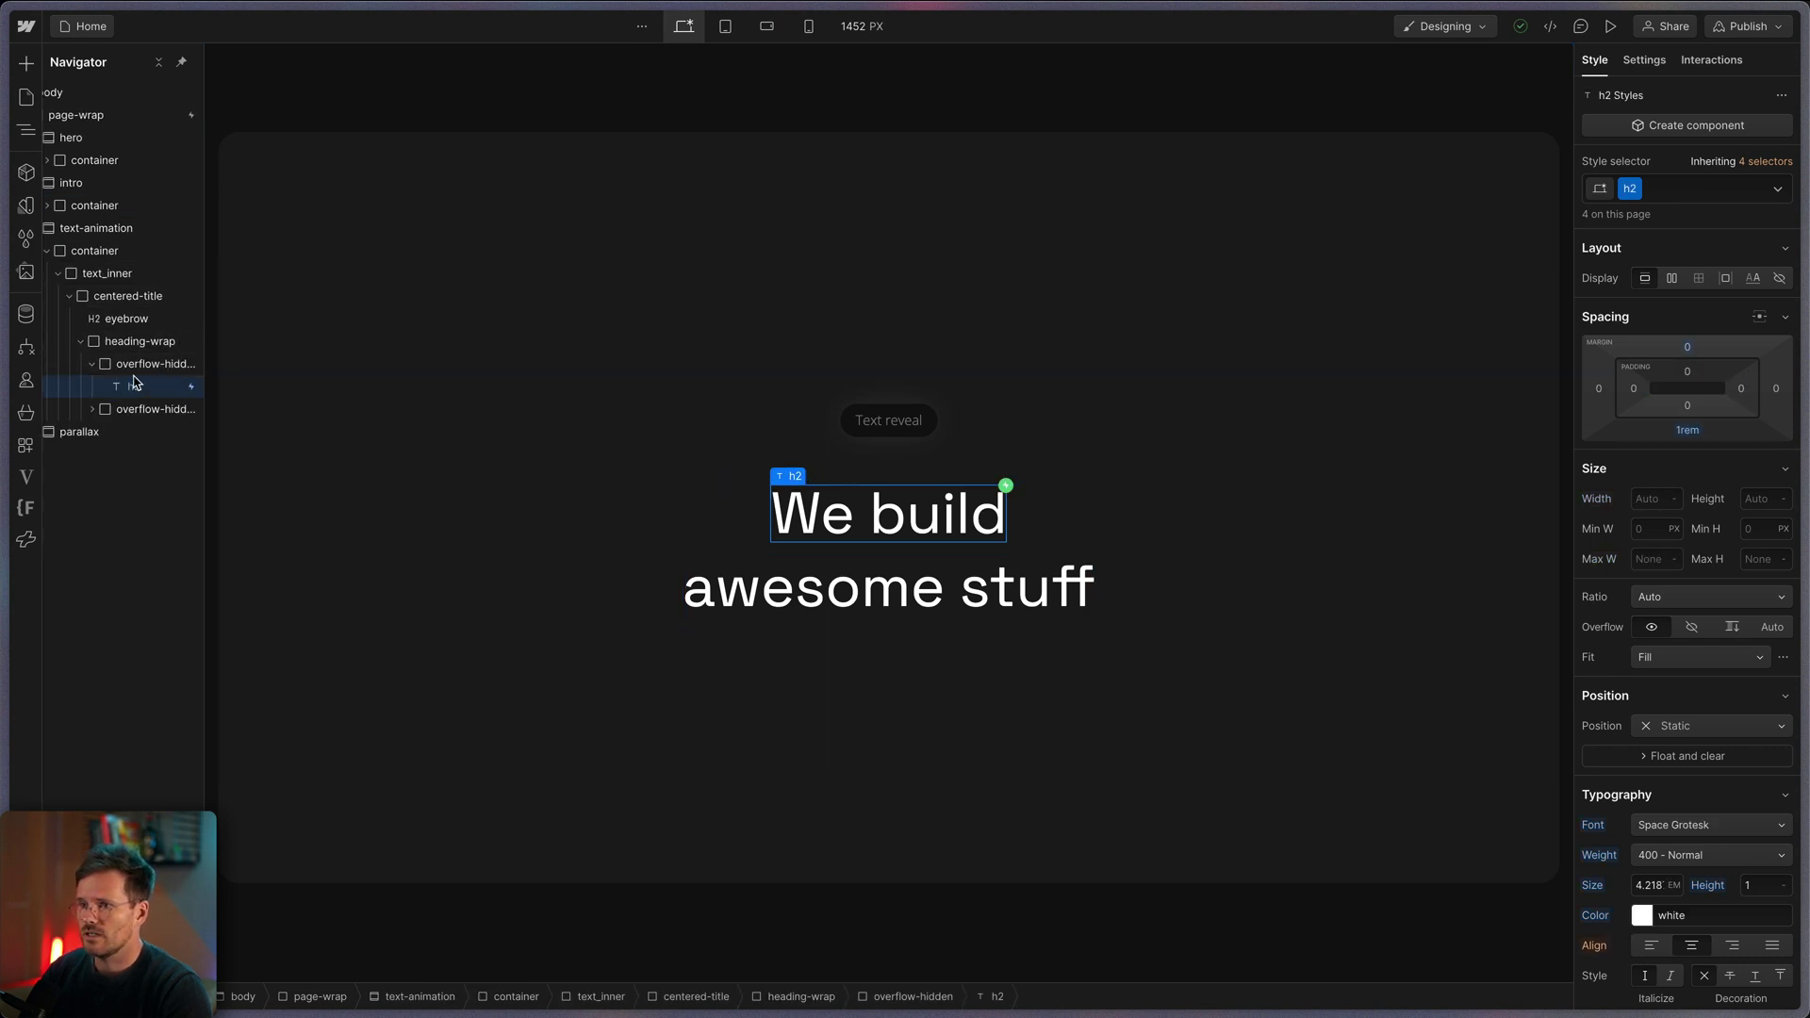
{"action": "left_click", "coordinate": [132, 368]}
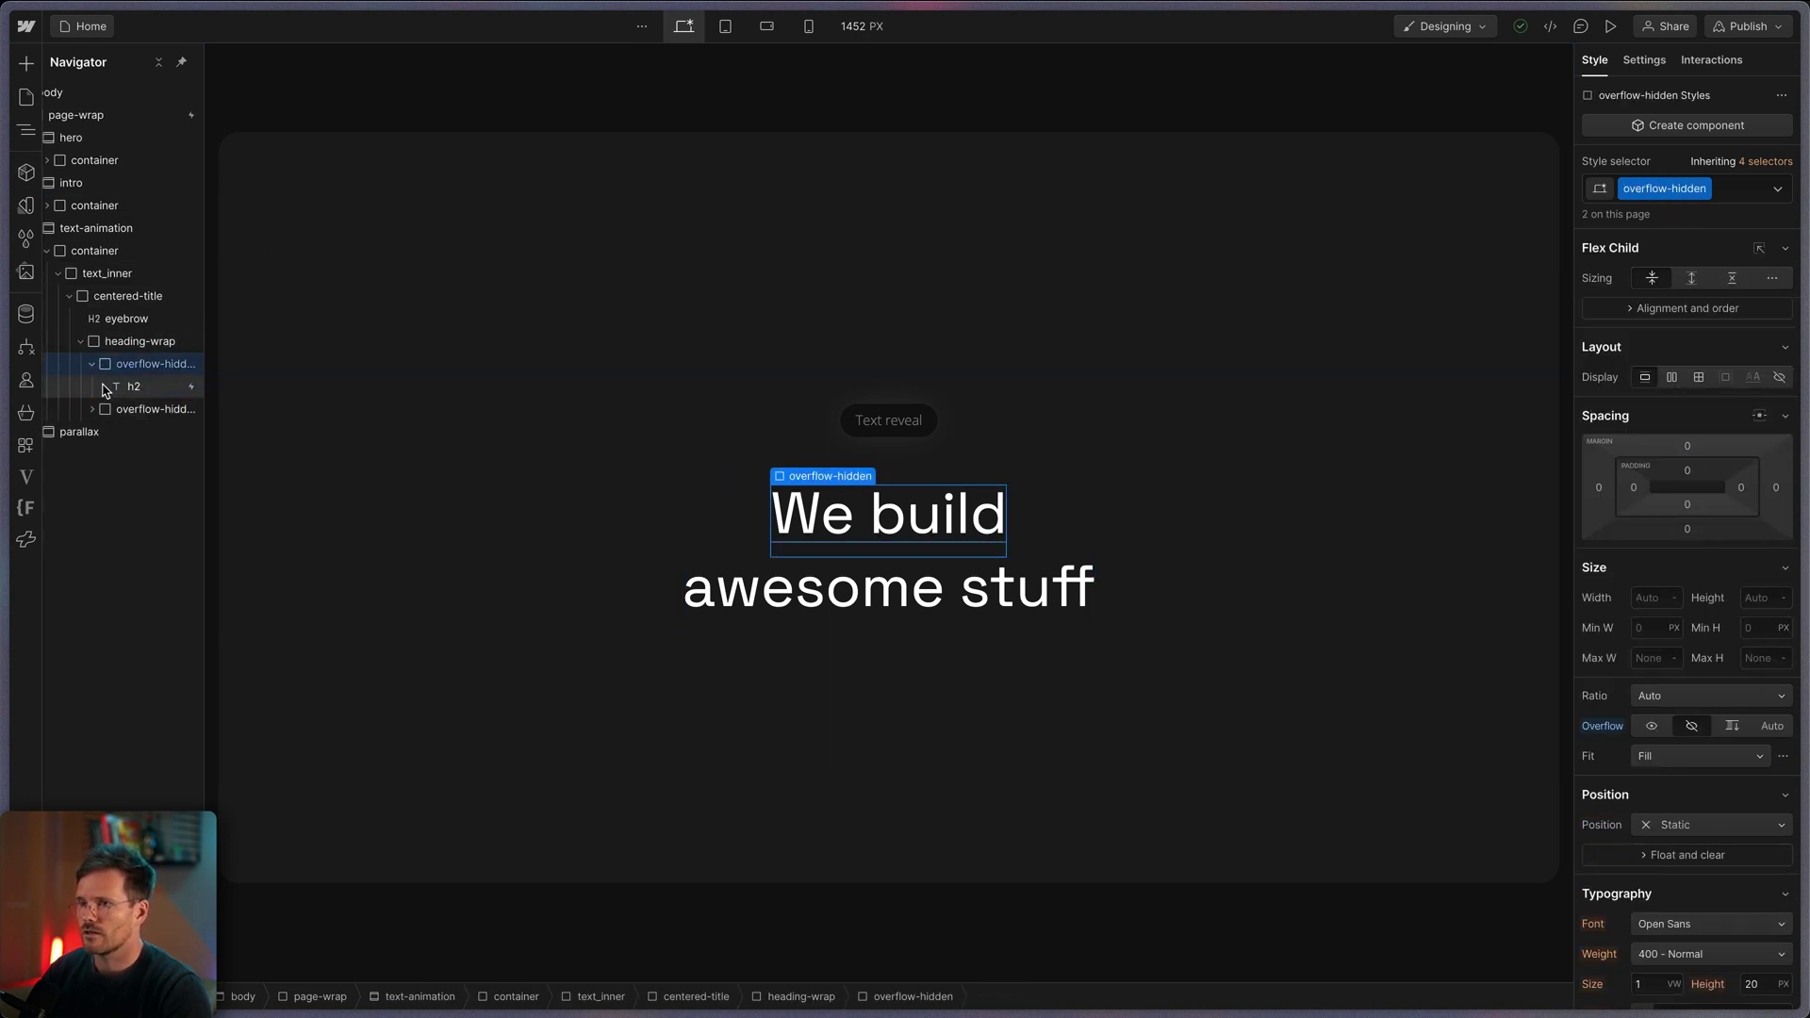
{"action": "left_click", "coordinate": [865, 520]}
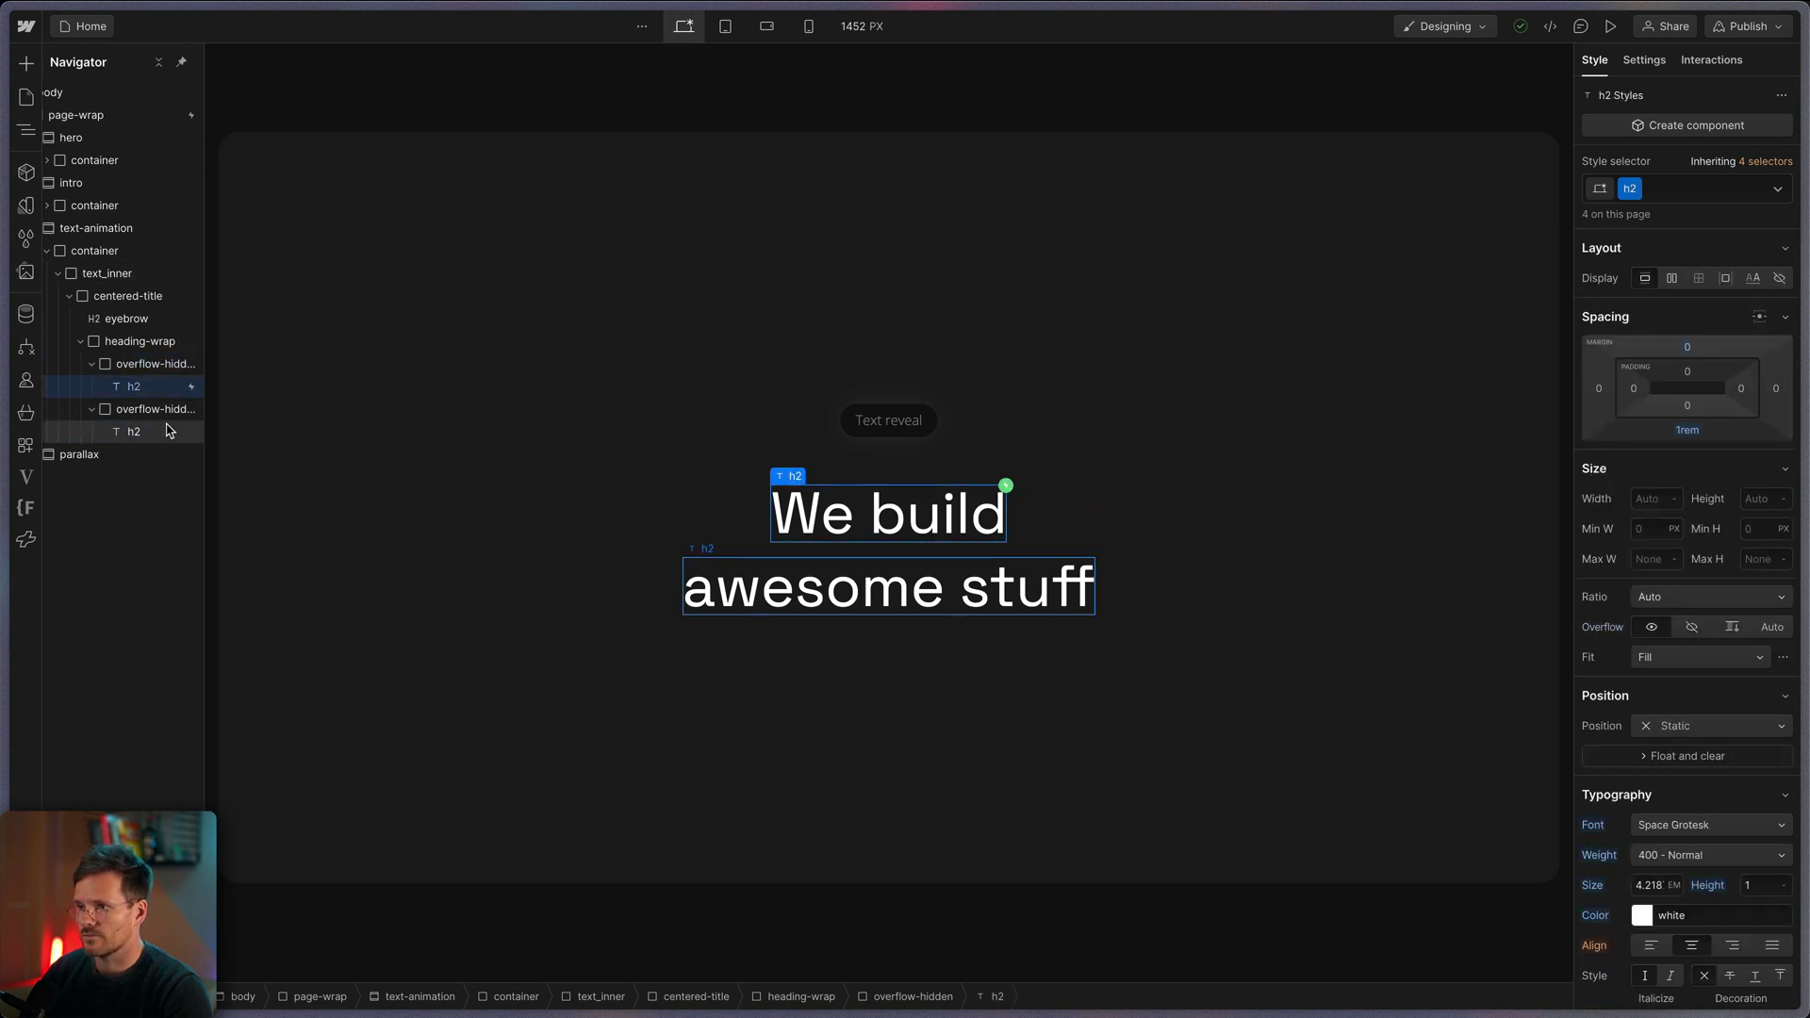
{"action": "left_click", "coordinate": [148, 366]}
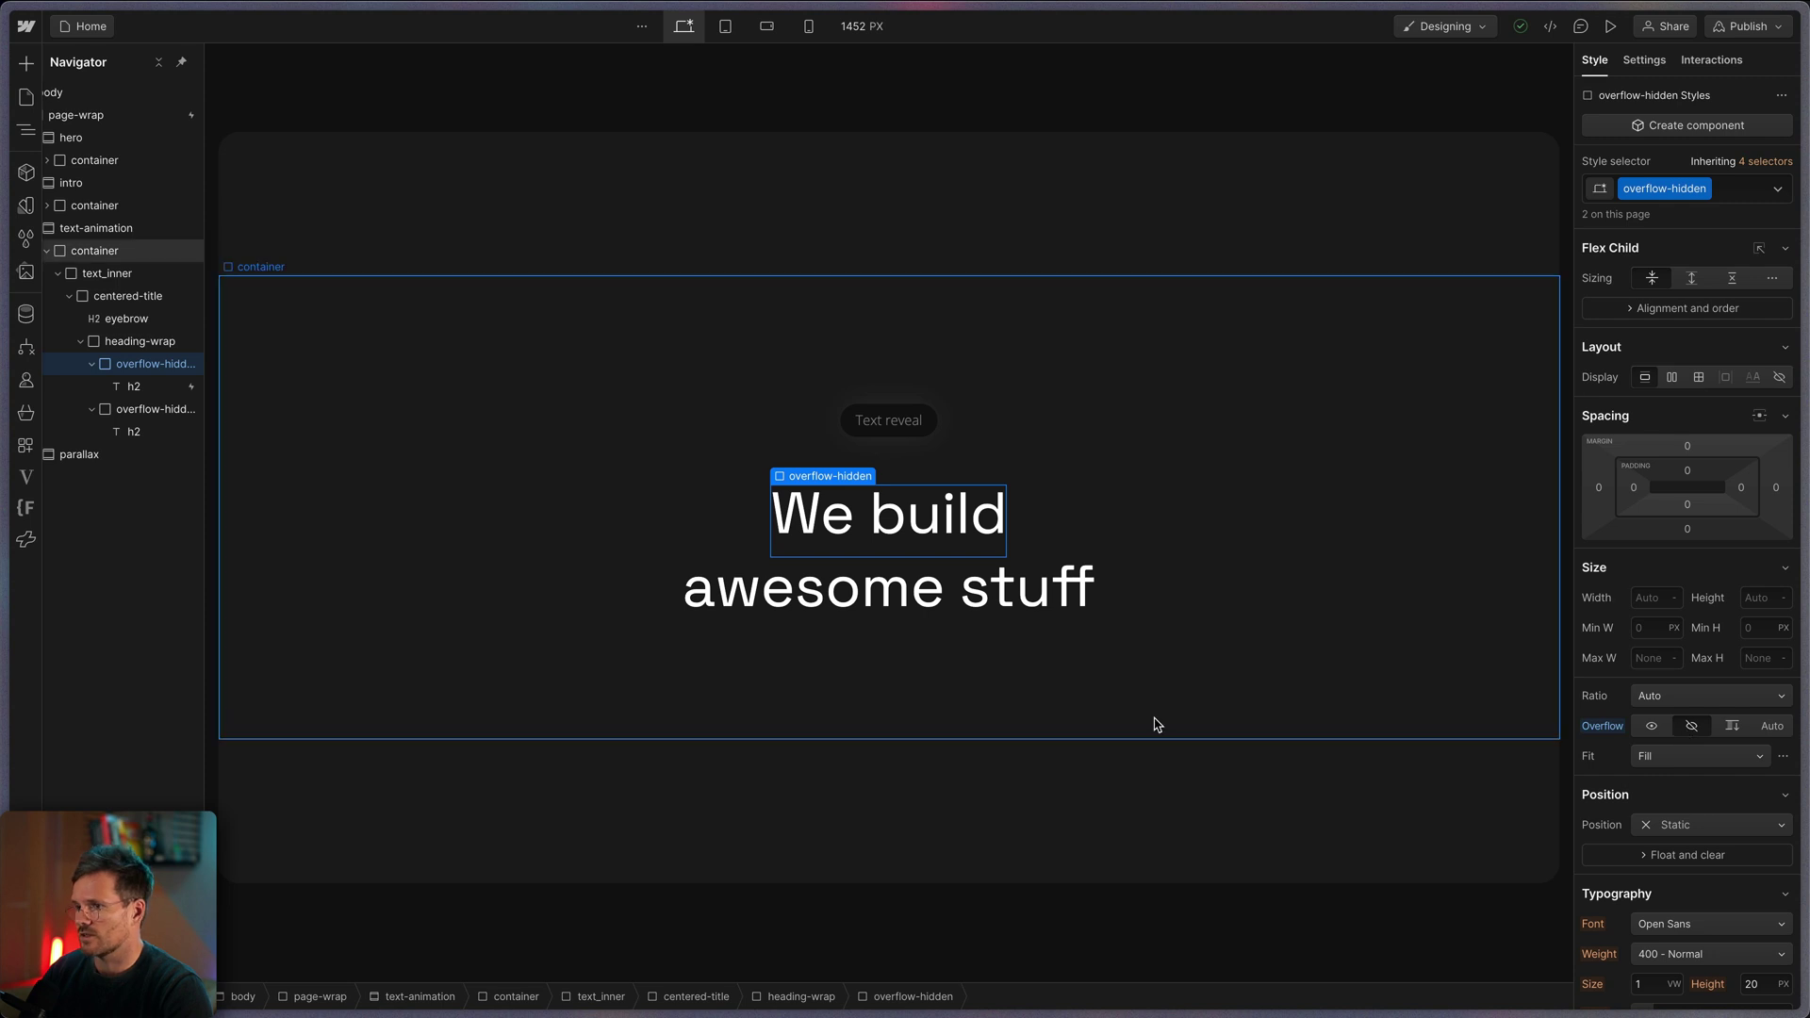
{"action": "left_click", "coordinate": [139, 434]}
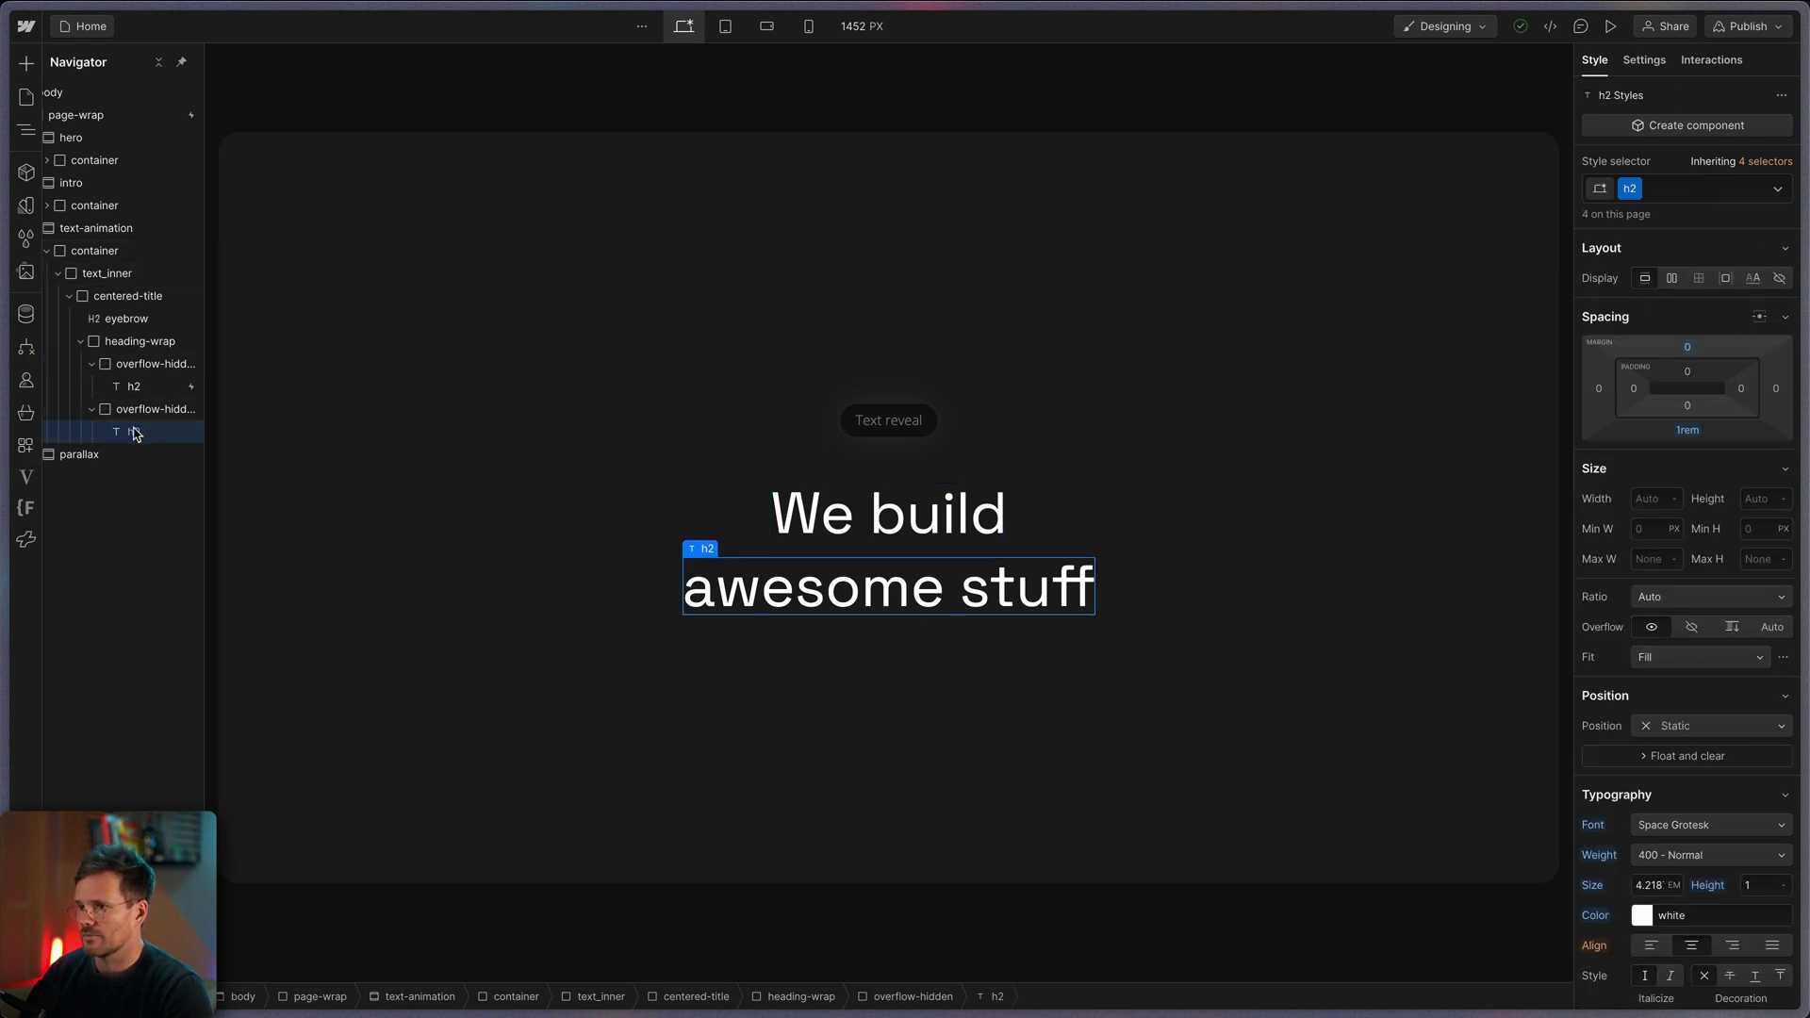
{"action": "left_click", "coordinate": [130, 412]}
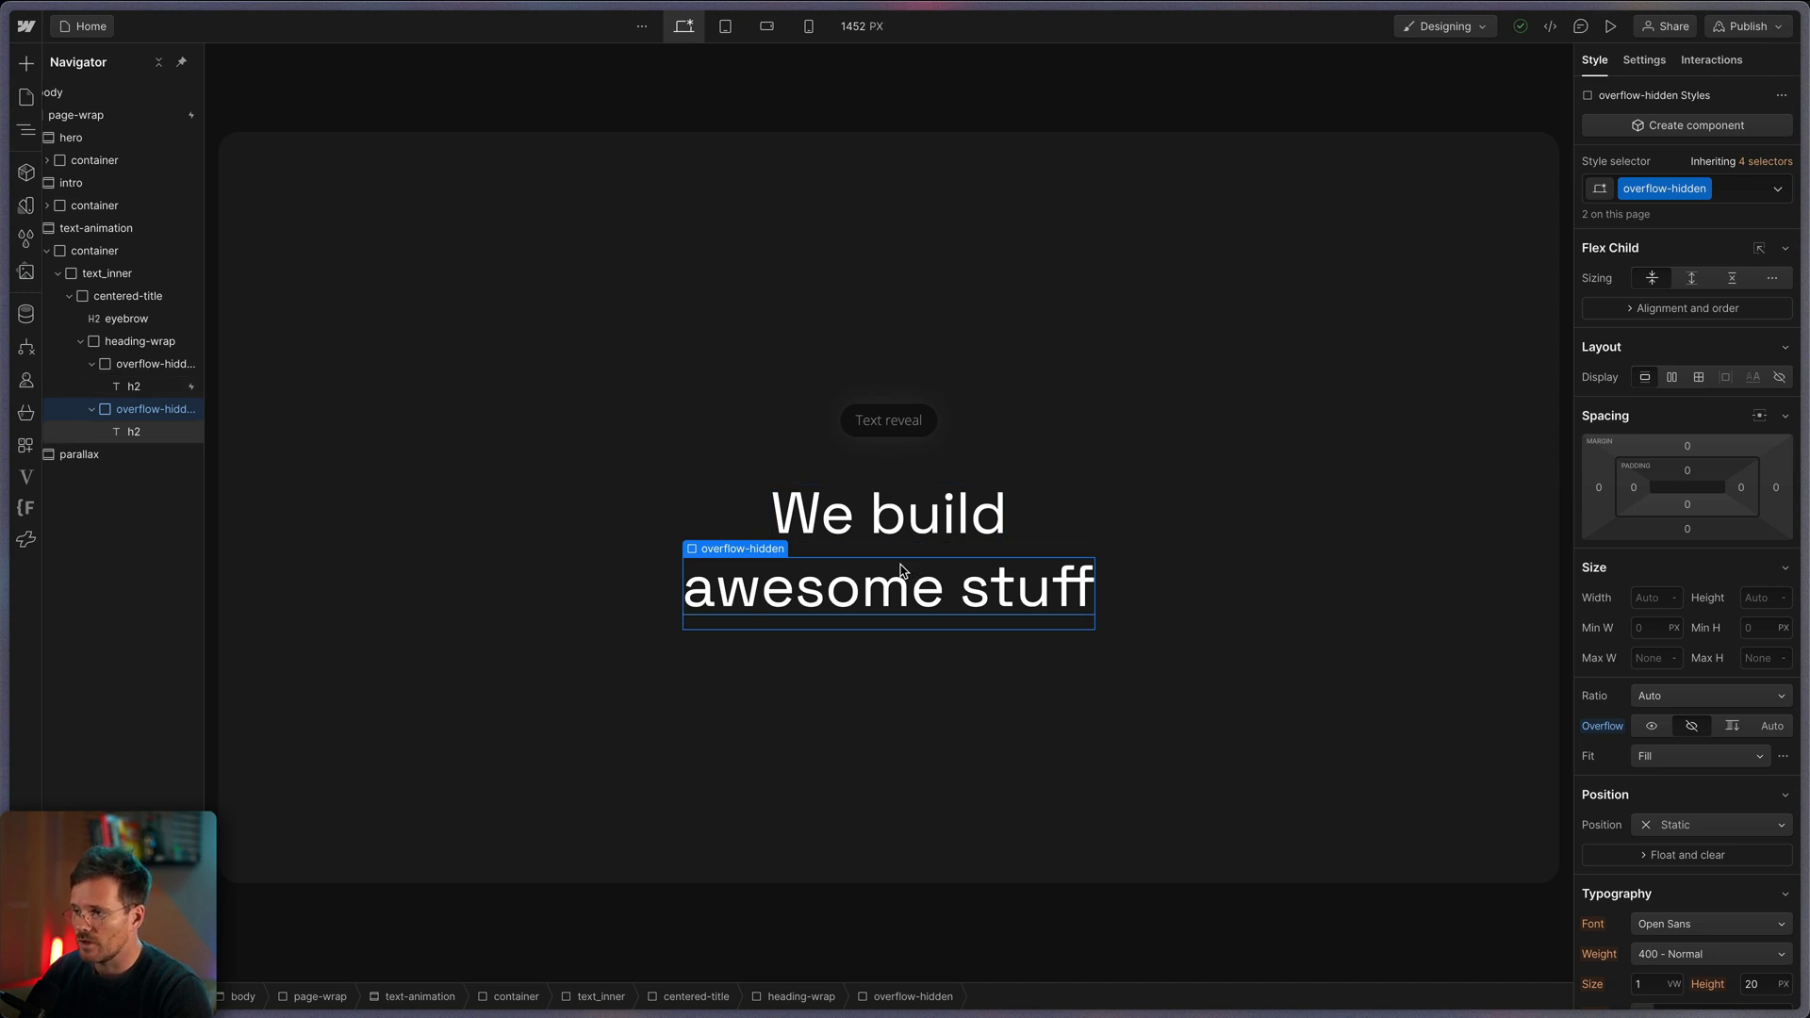
{"action": "left_click", "coordinate": [933, 513]}
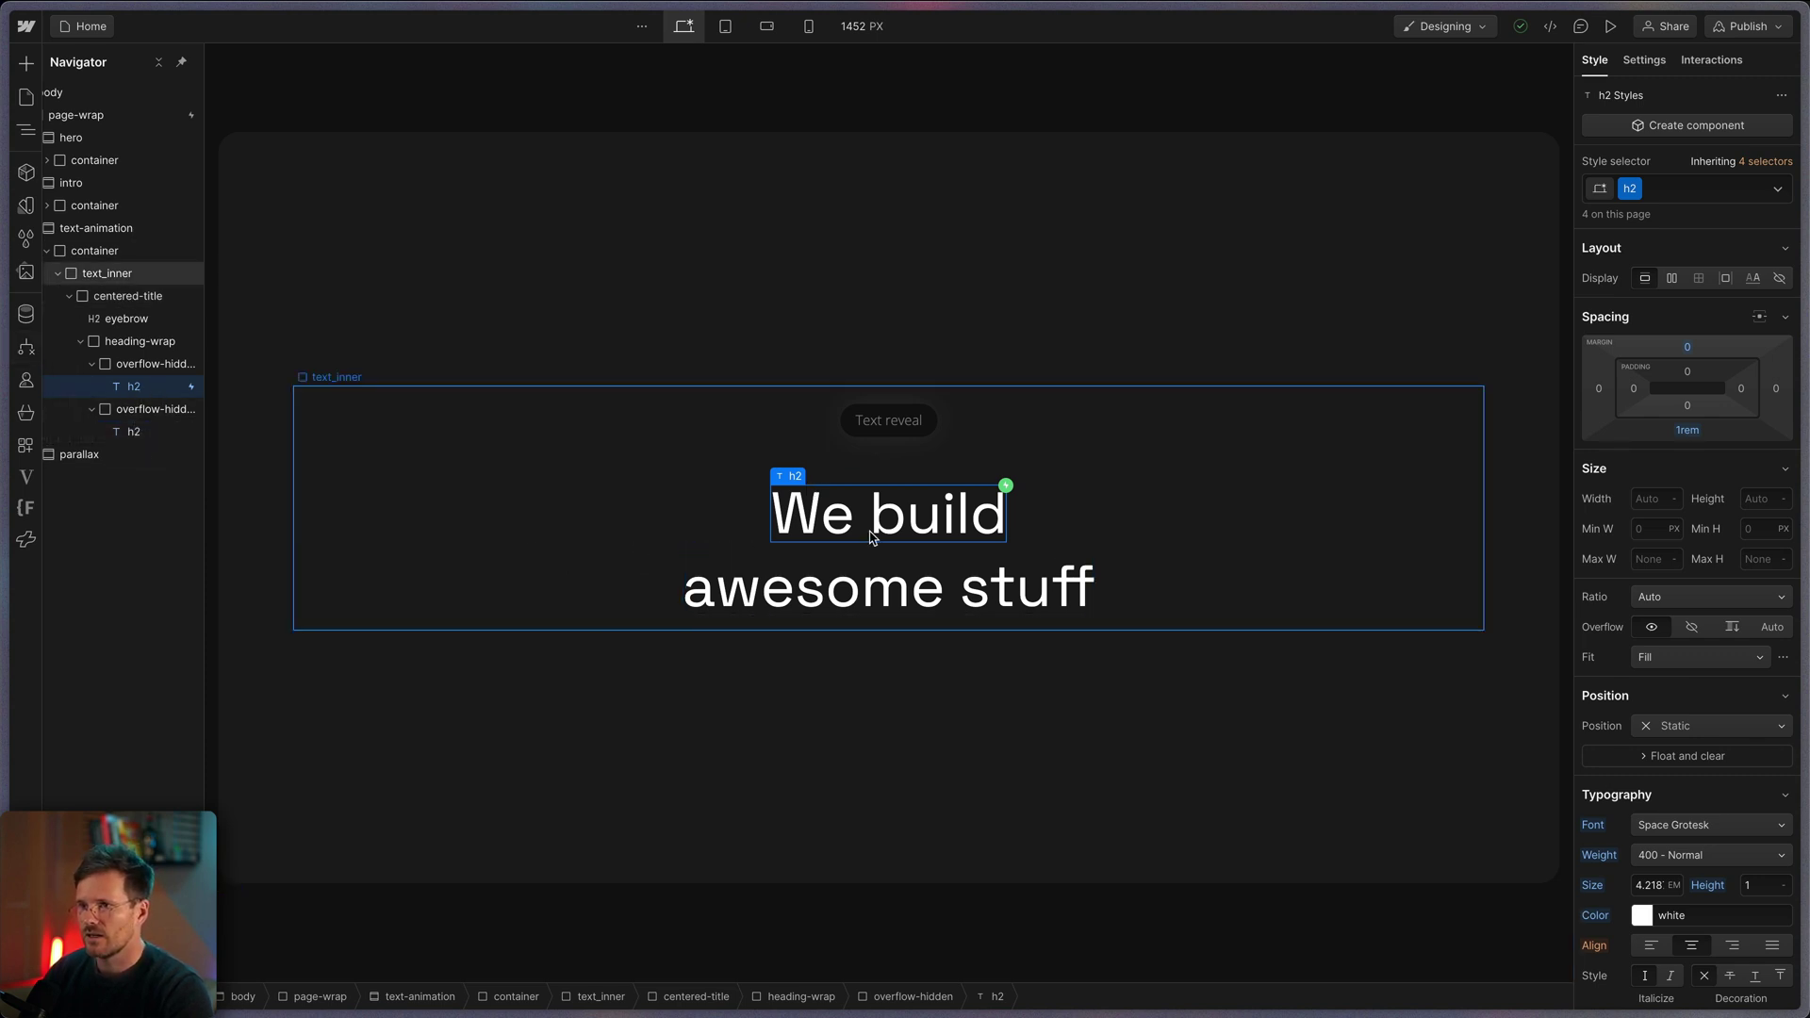
{"action": "left_click", "coordinate": [886, 426]}
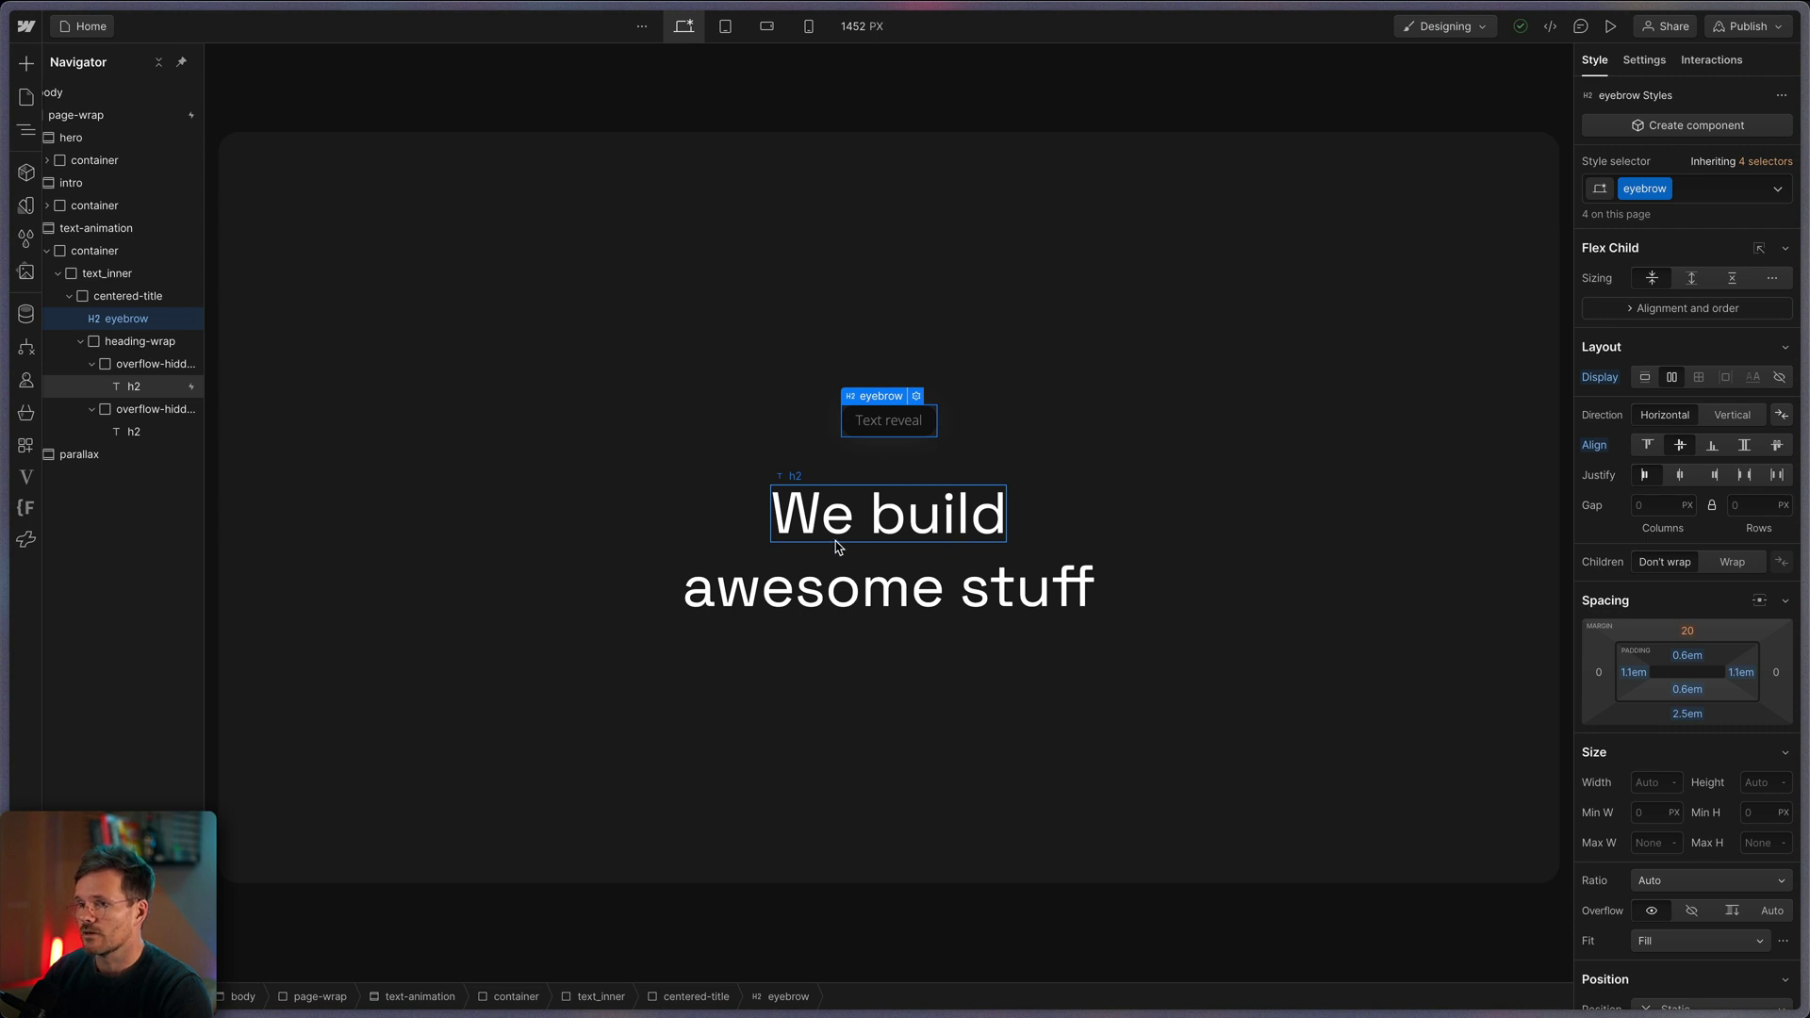
{"action": "left_click", "coordinate": [140, 366]}
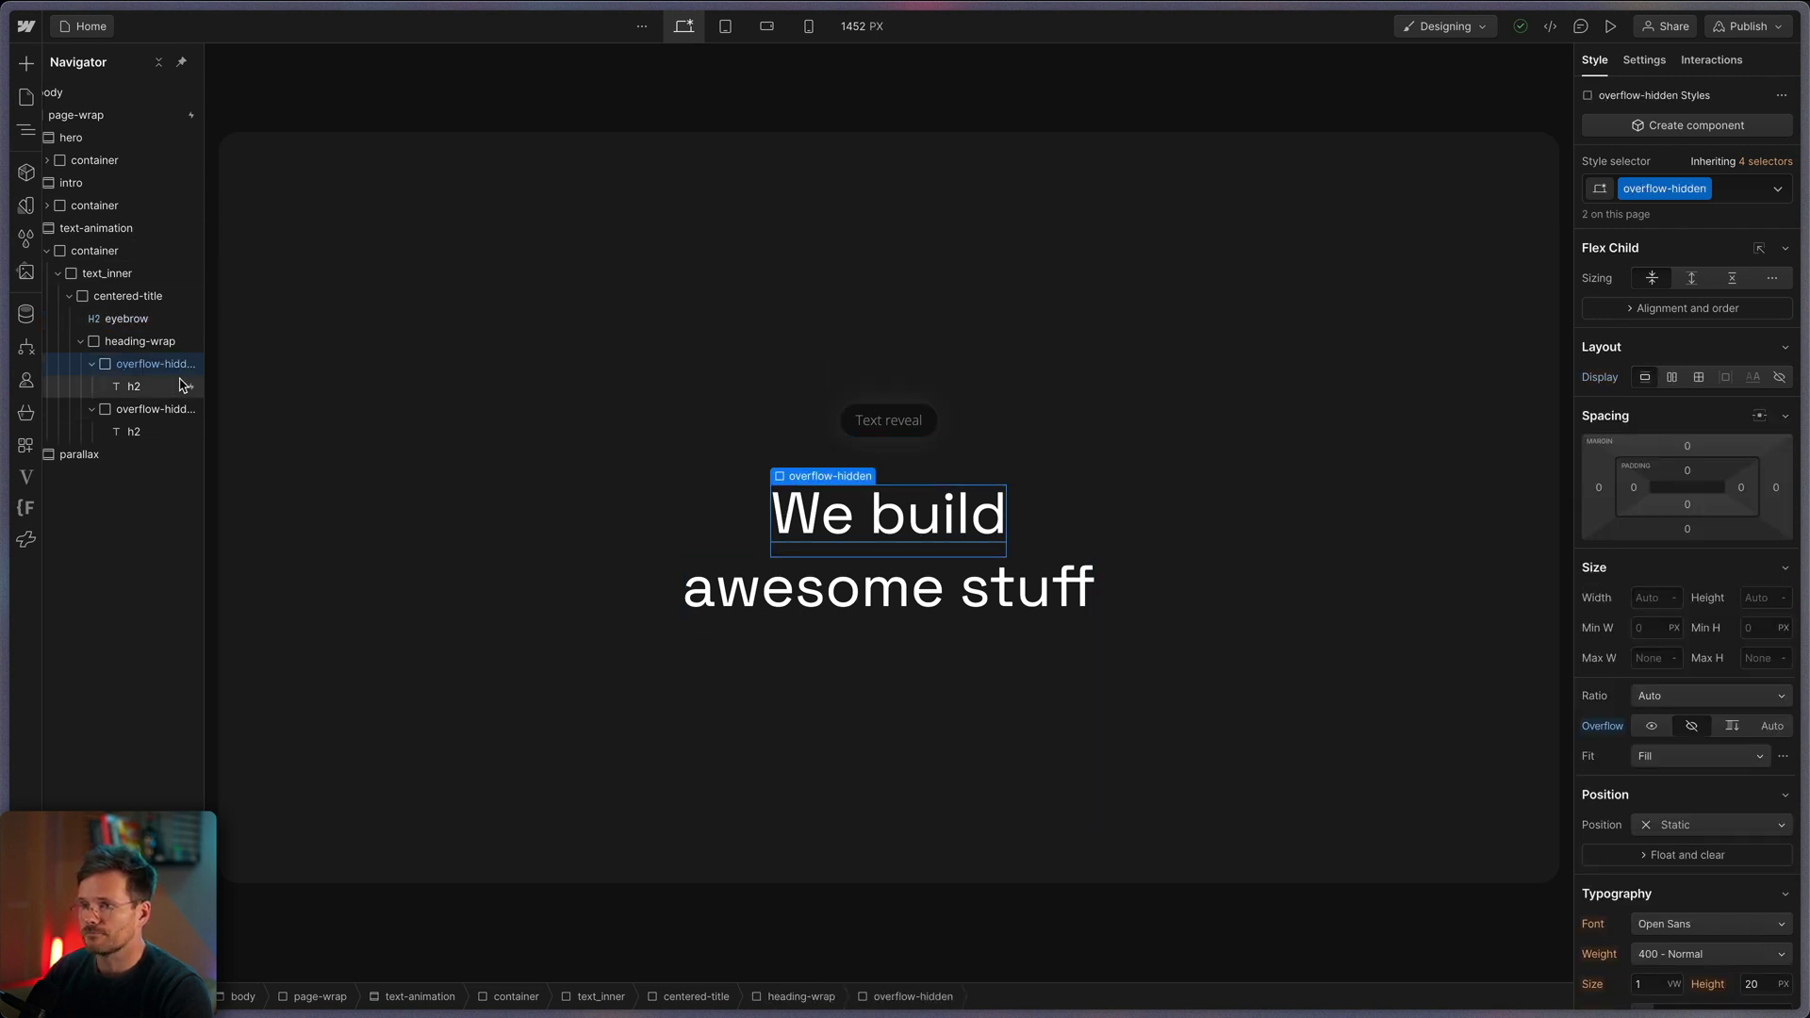
{"action": "left_click", "coordinate": [156, 387]}
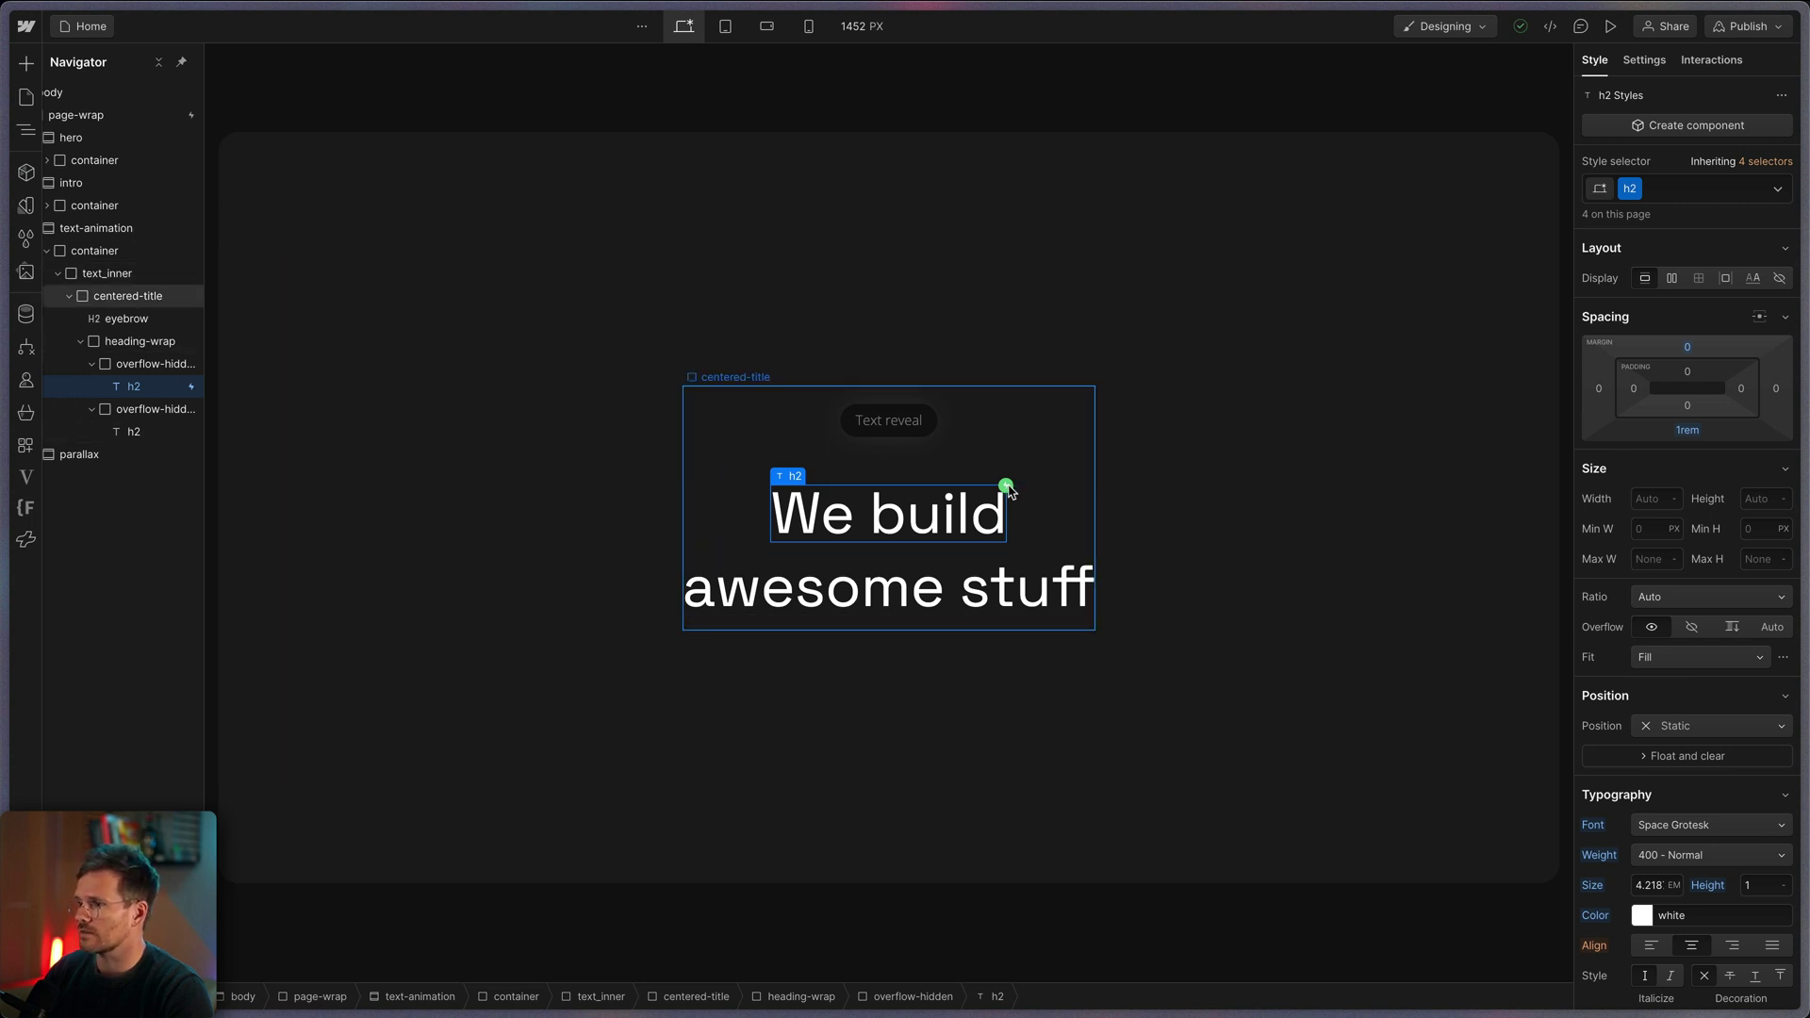
Step: Replace the We build heading's old trigger with a new Scroll into view trigger that starts an animation
{"action": "left_click", "coordinate": [1711, 59]}
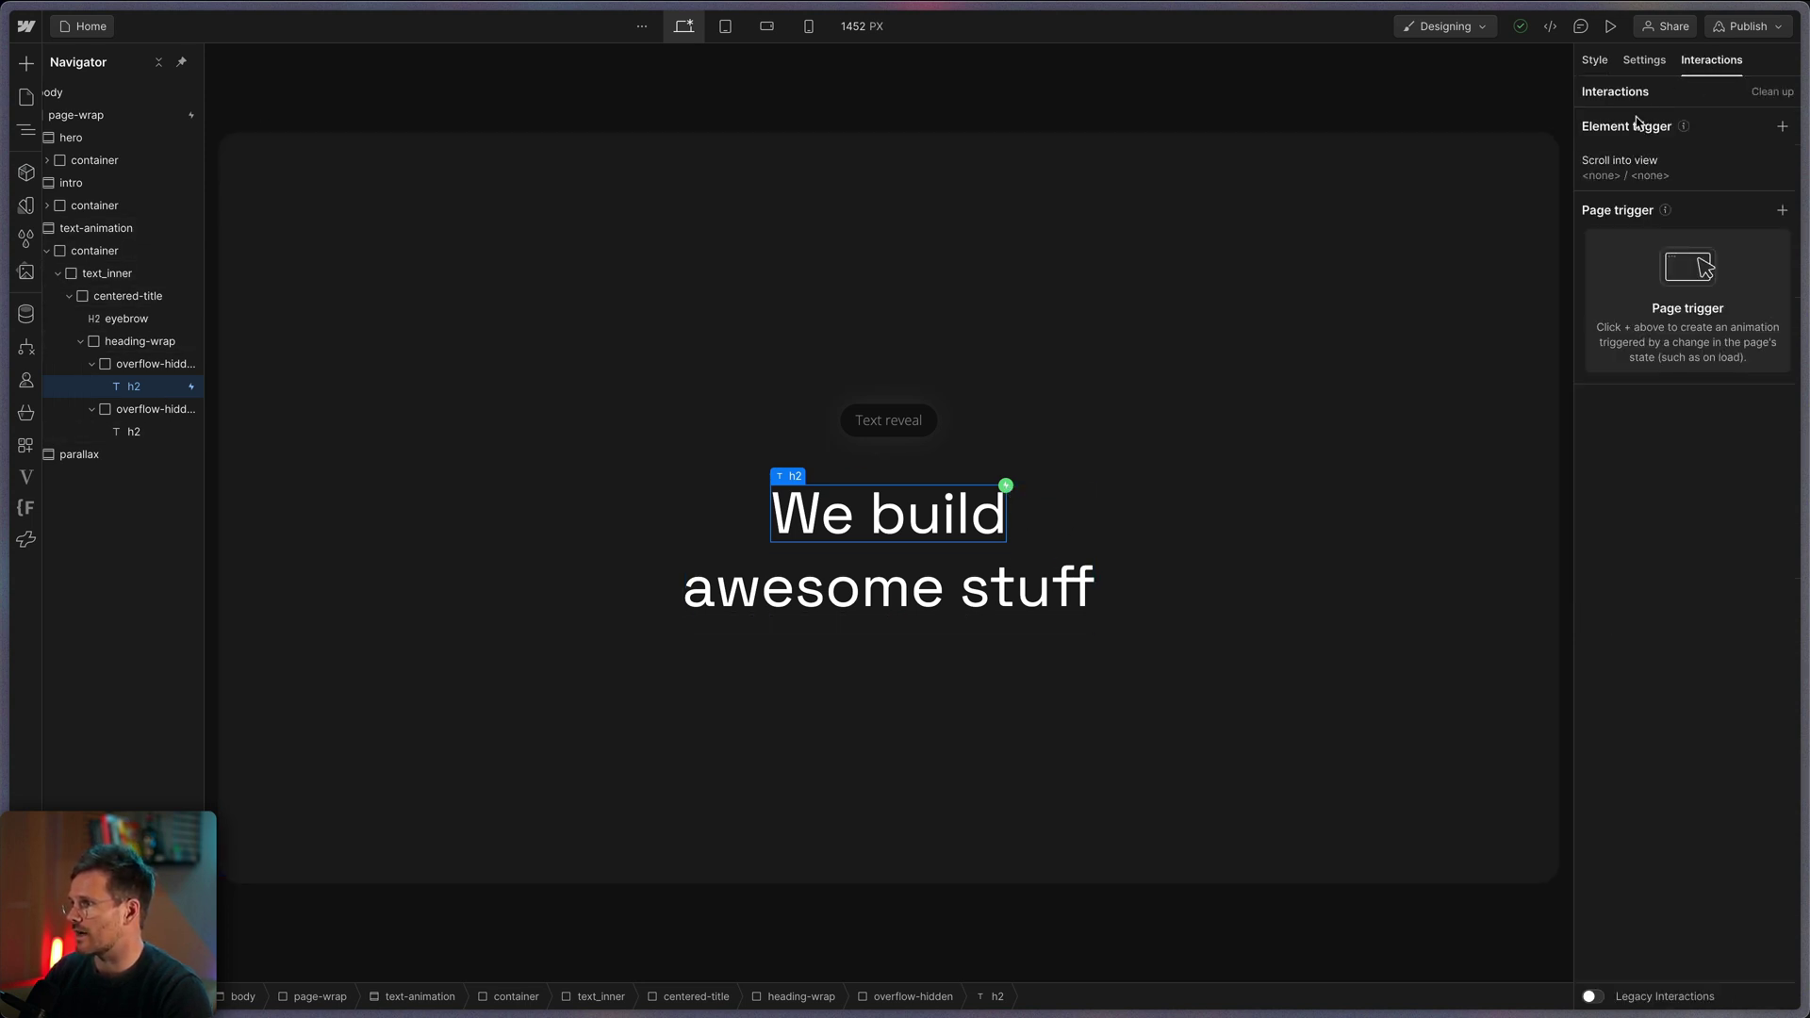
{"action": "left_click", "coordinate": [1788, 170]}
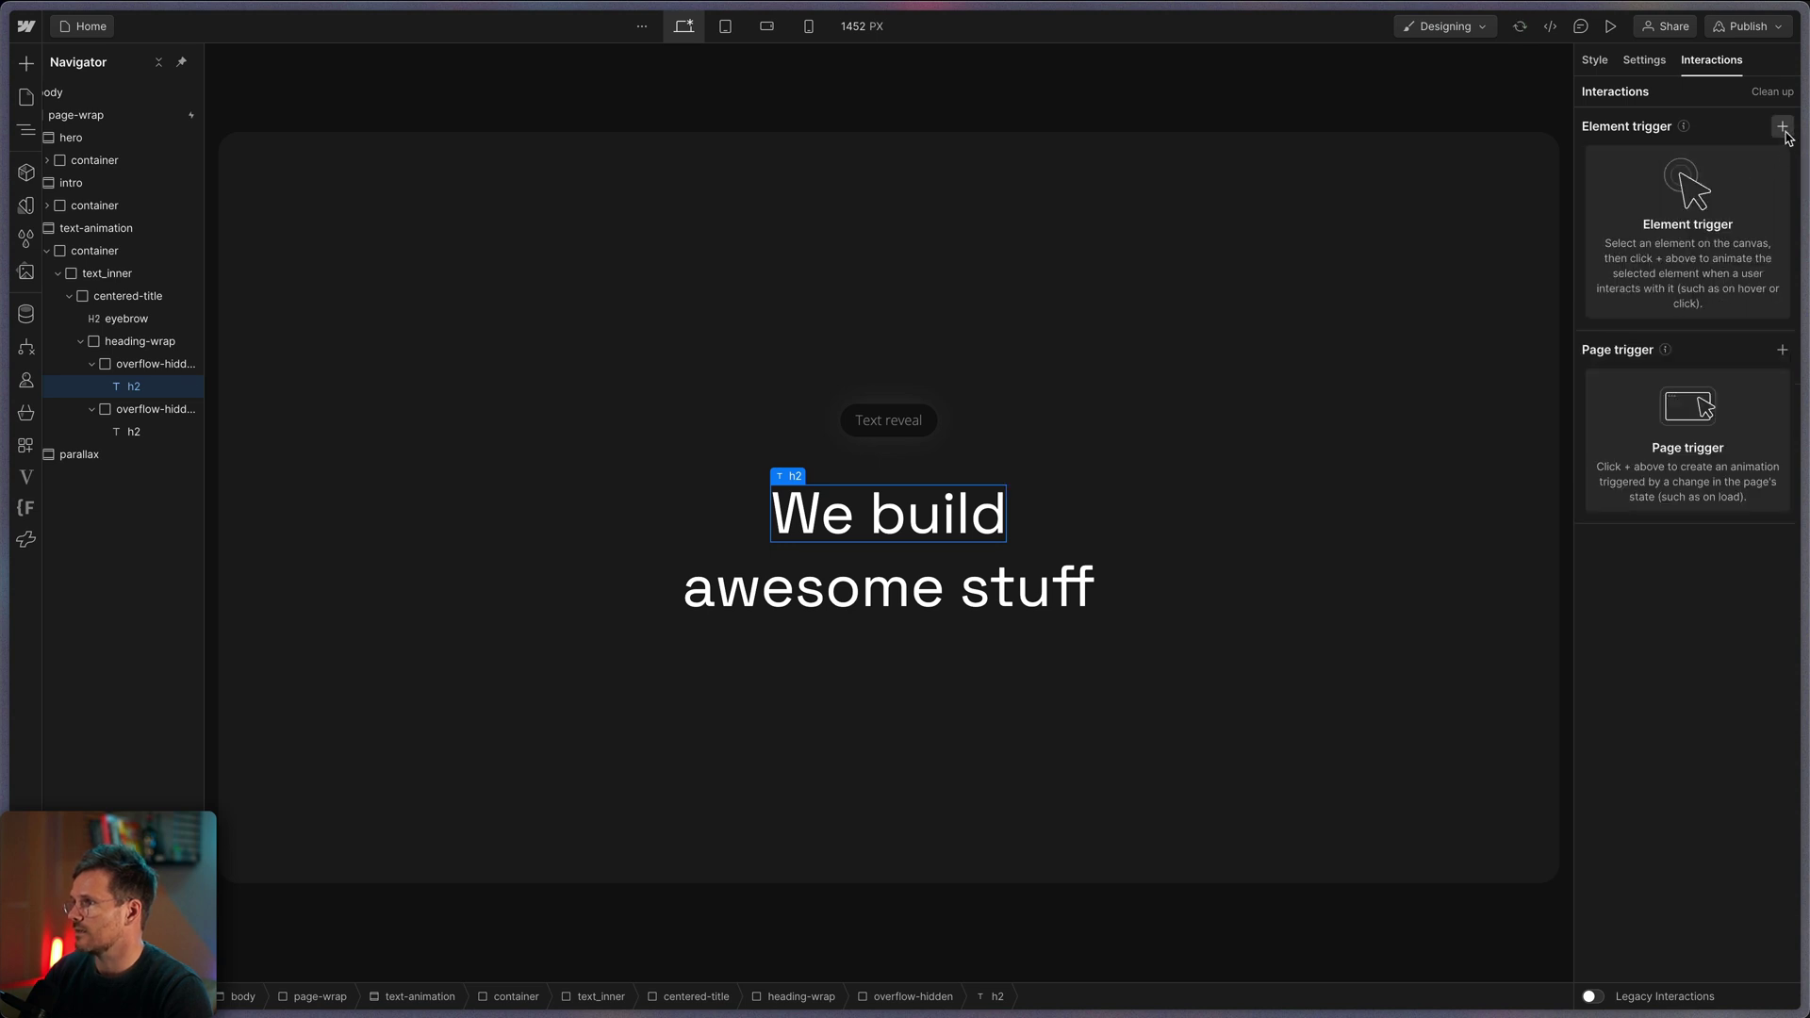
{"action": "left_click", "coordinate": [1782, 127]}
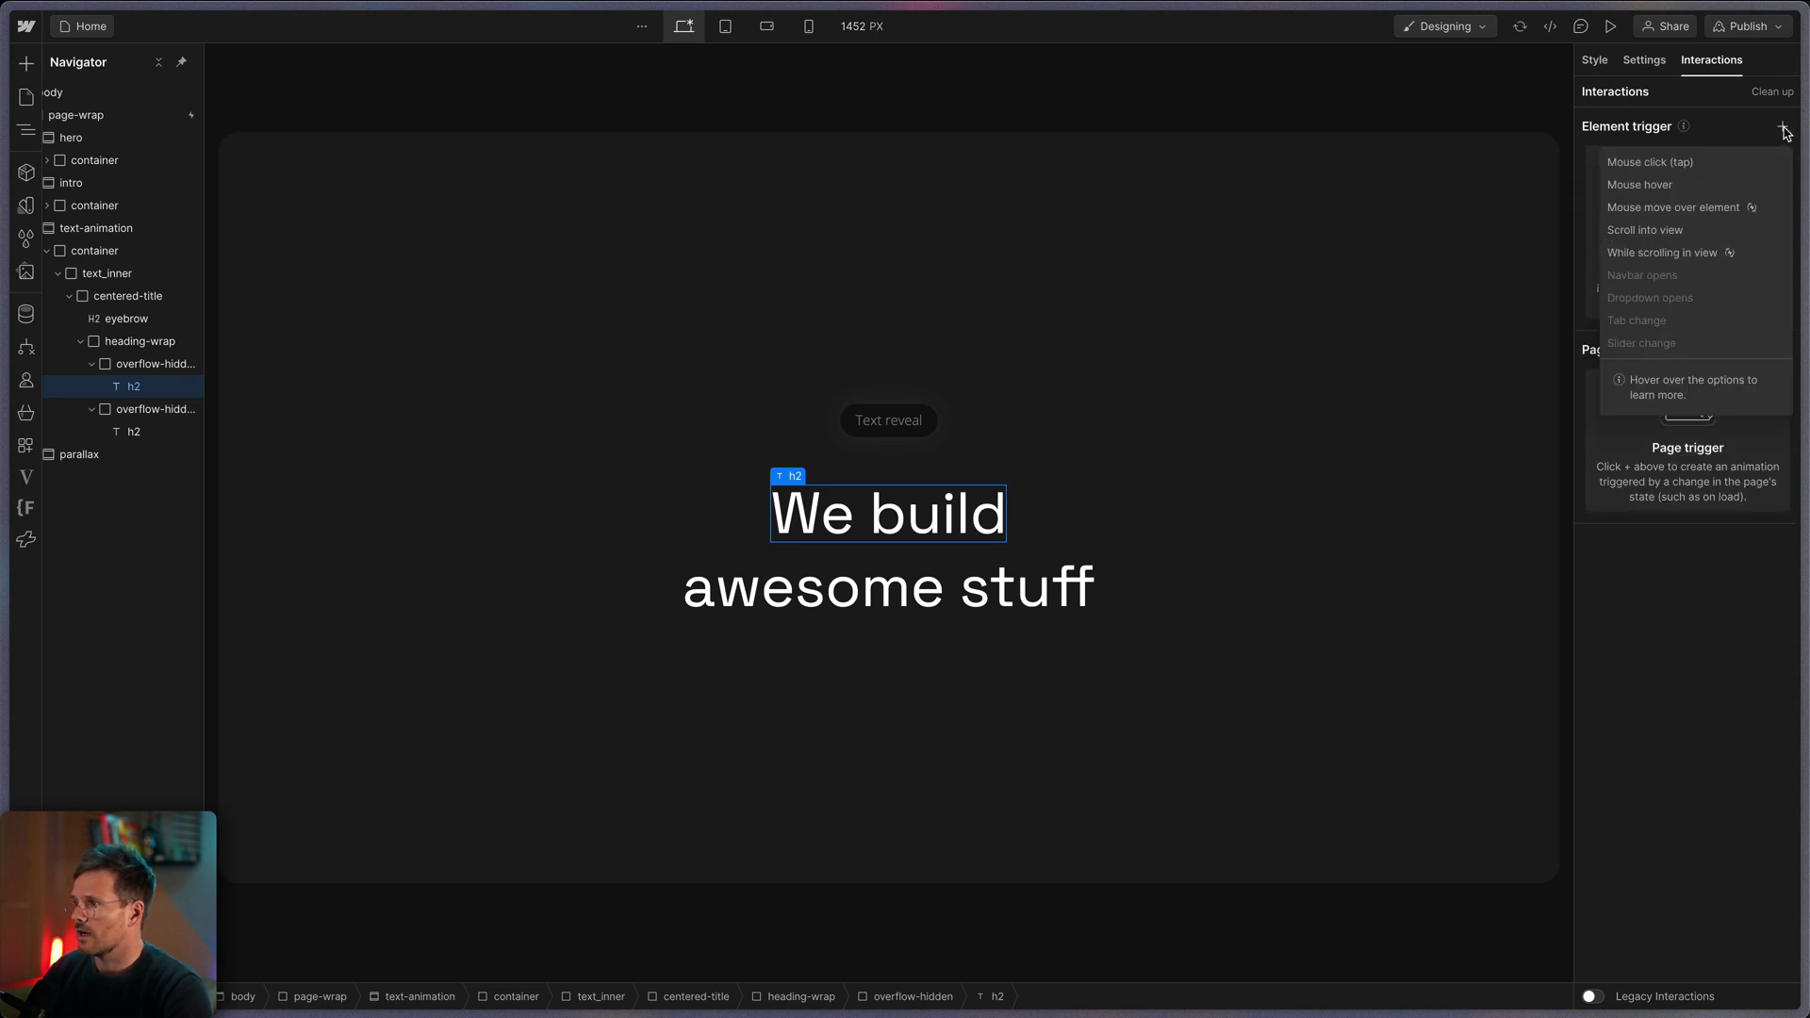
{"action": "left_click", "coordinate": [1657, 234]}
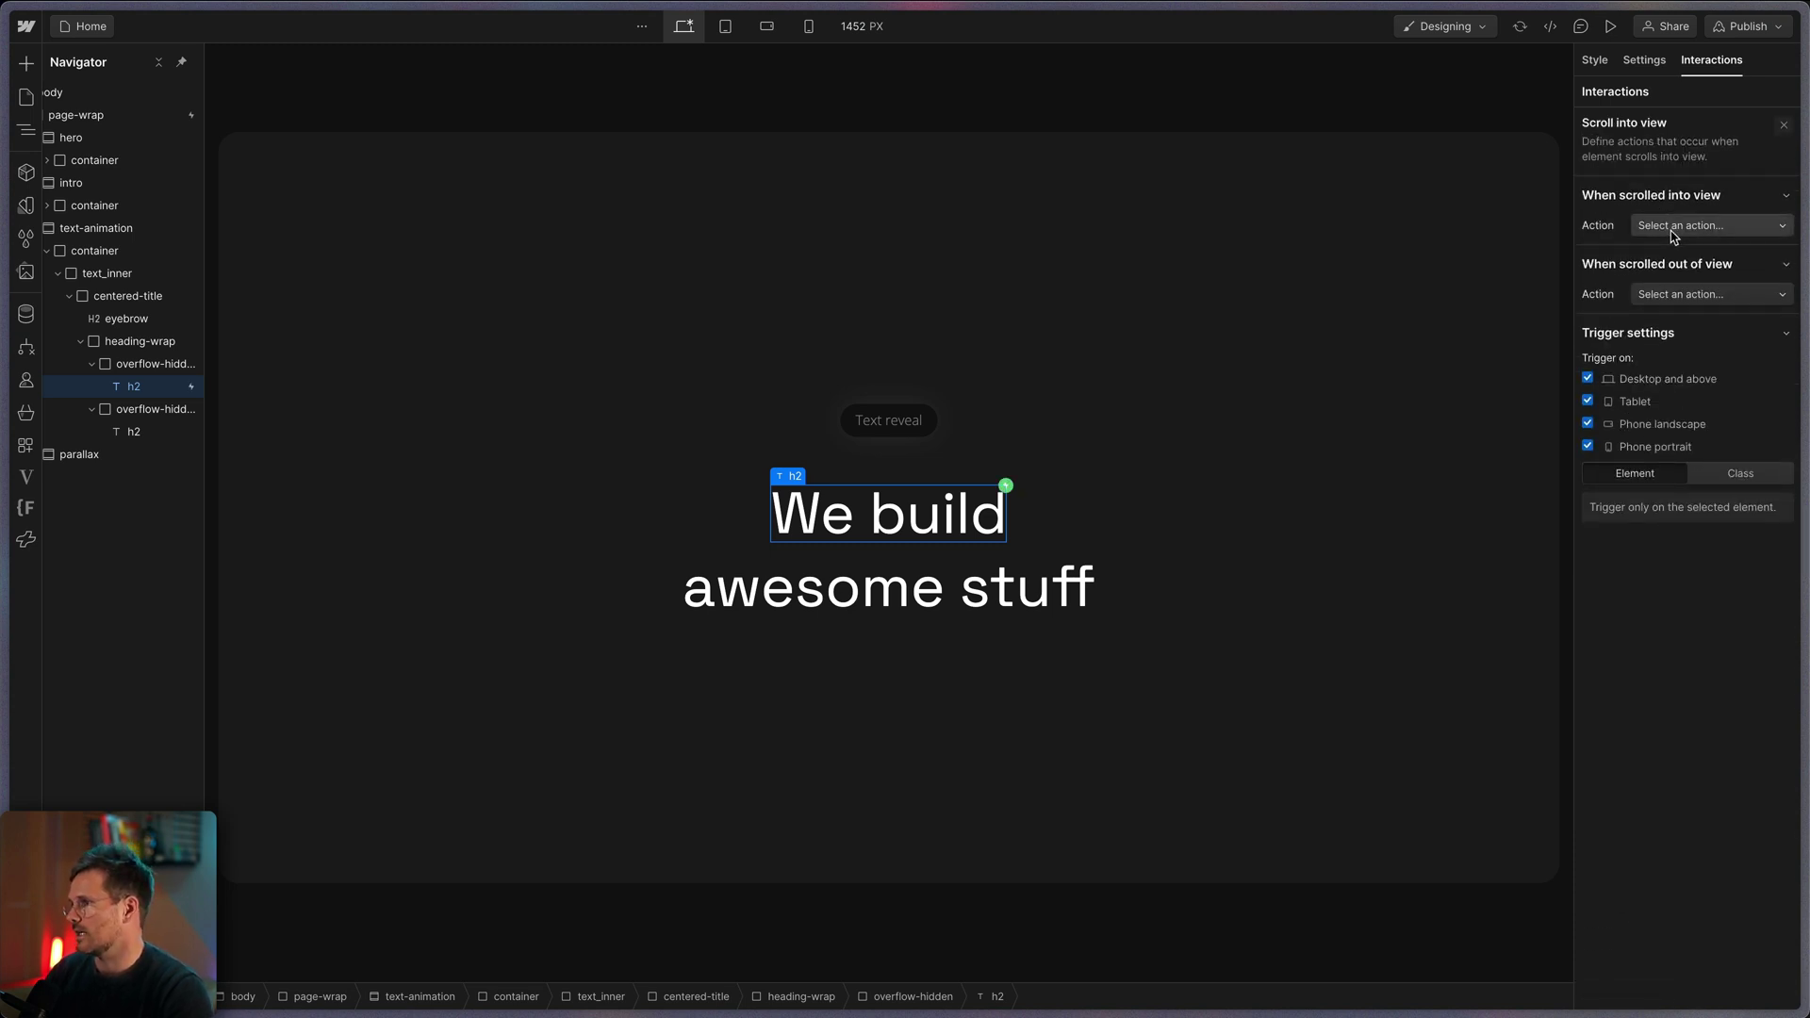
{"action": "left_click", "coordinate": [1673, 226]}
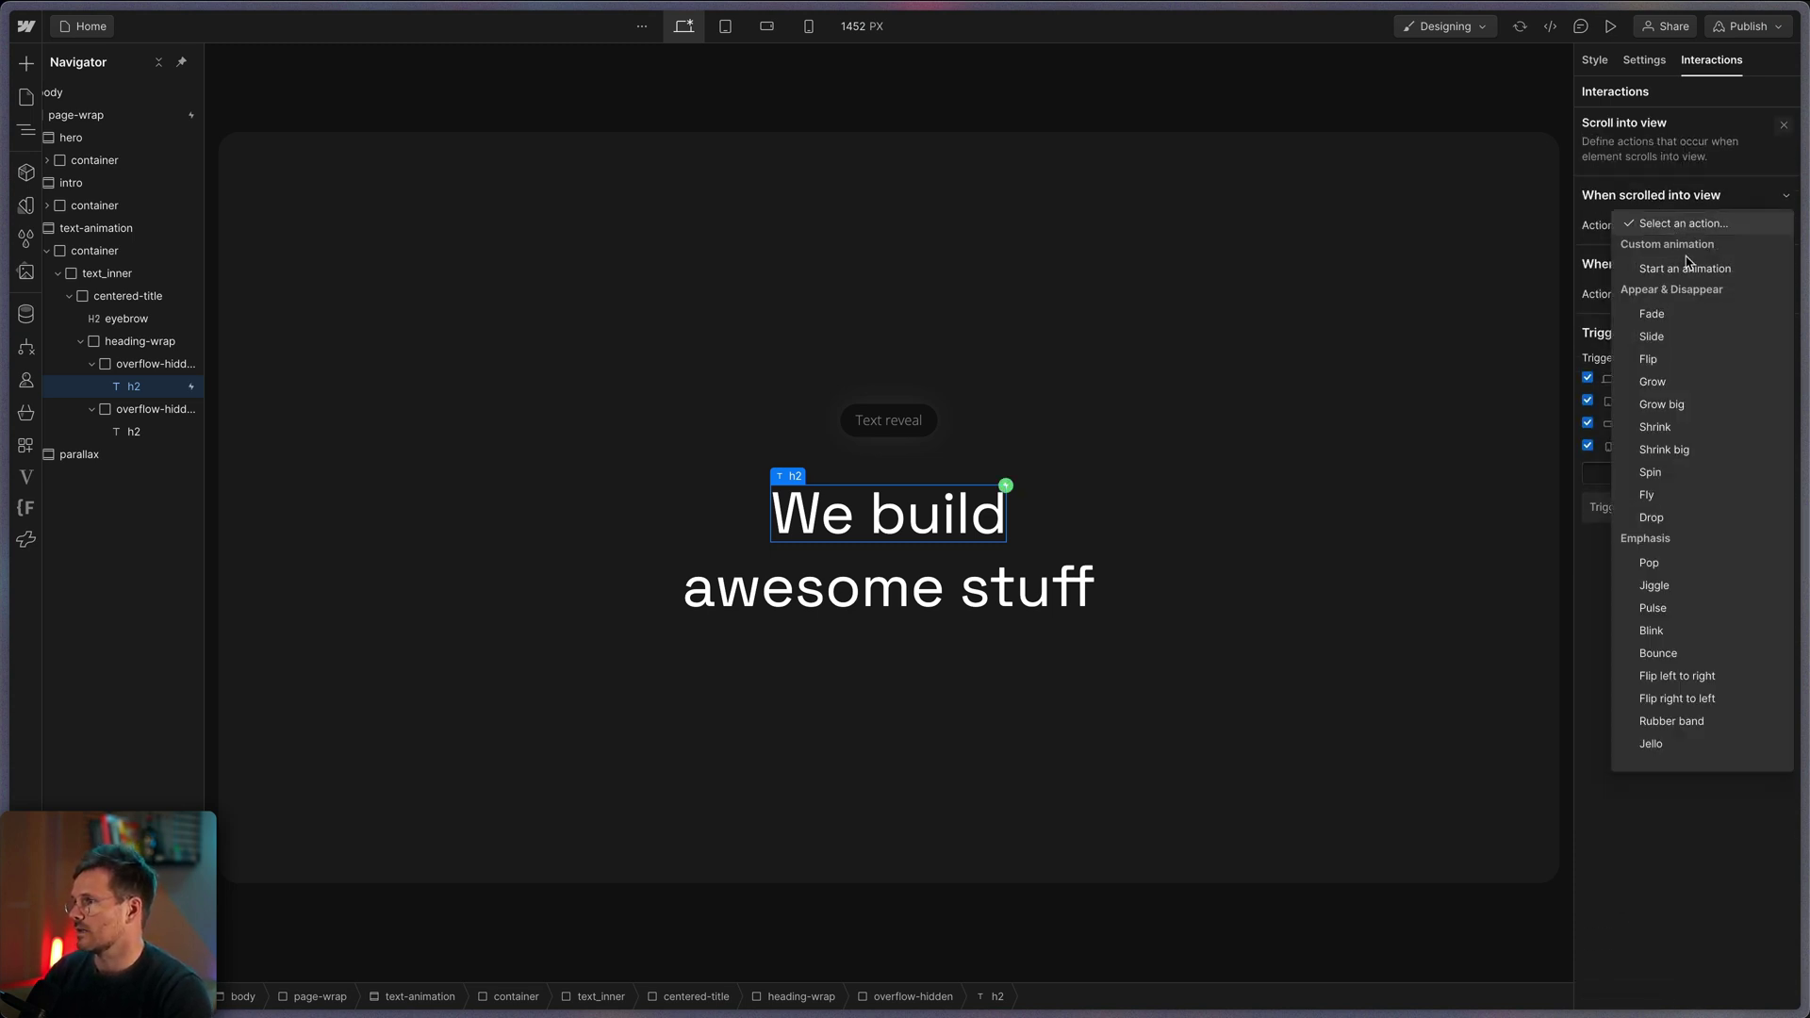
{"action": "left_click", "coordinate": [1694, 269]}
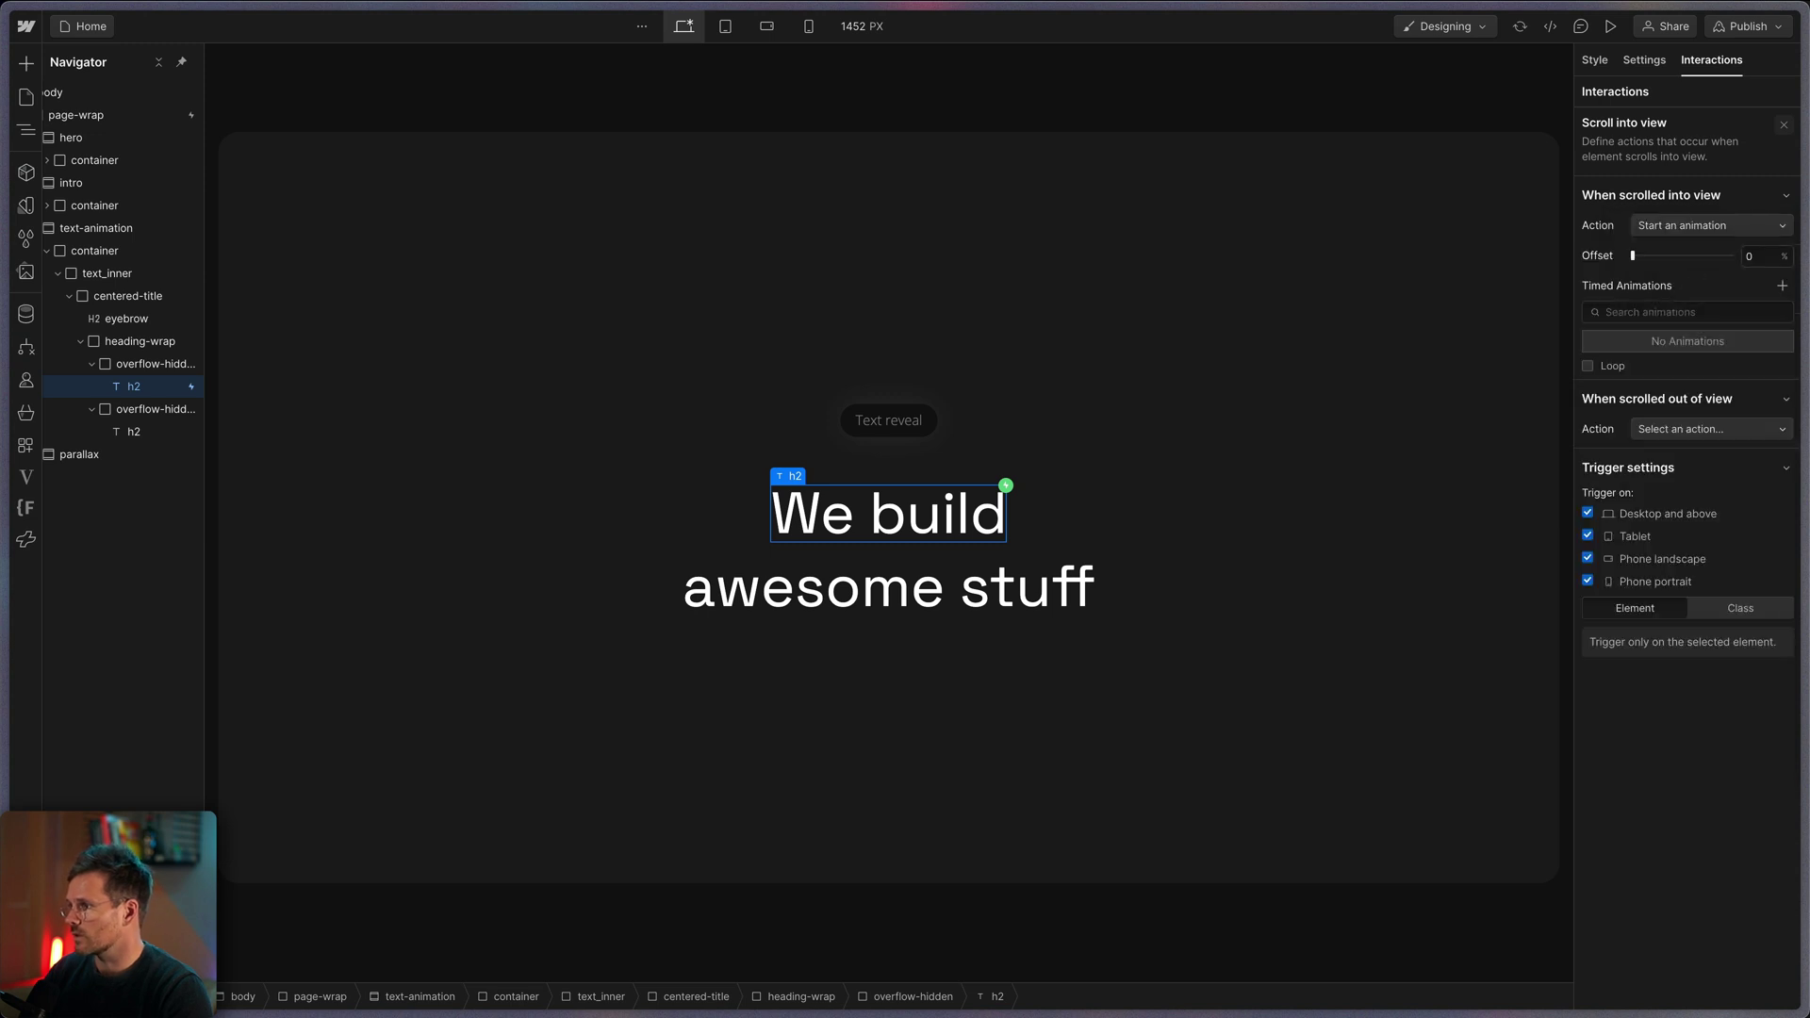
Step: Create a new timed animation named Text Animation
{"action": "left_click", "coordinate": [1781, 286]}
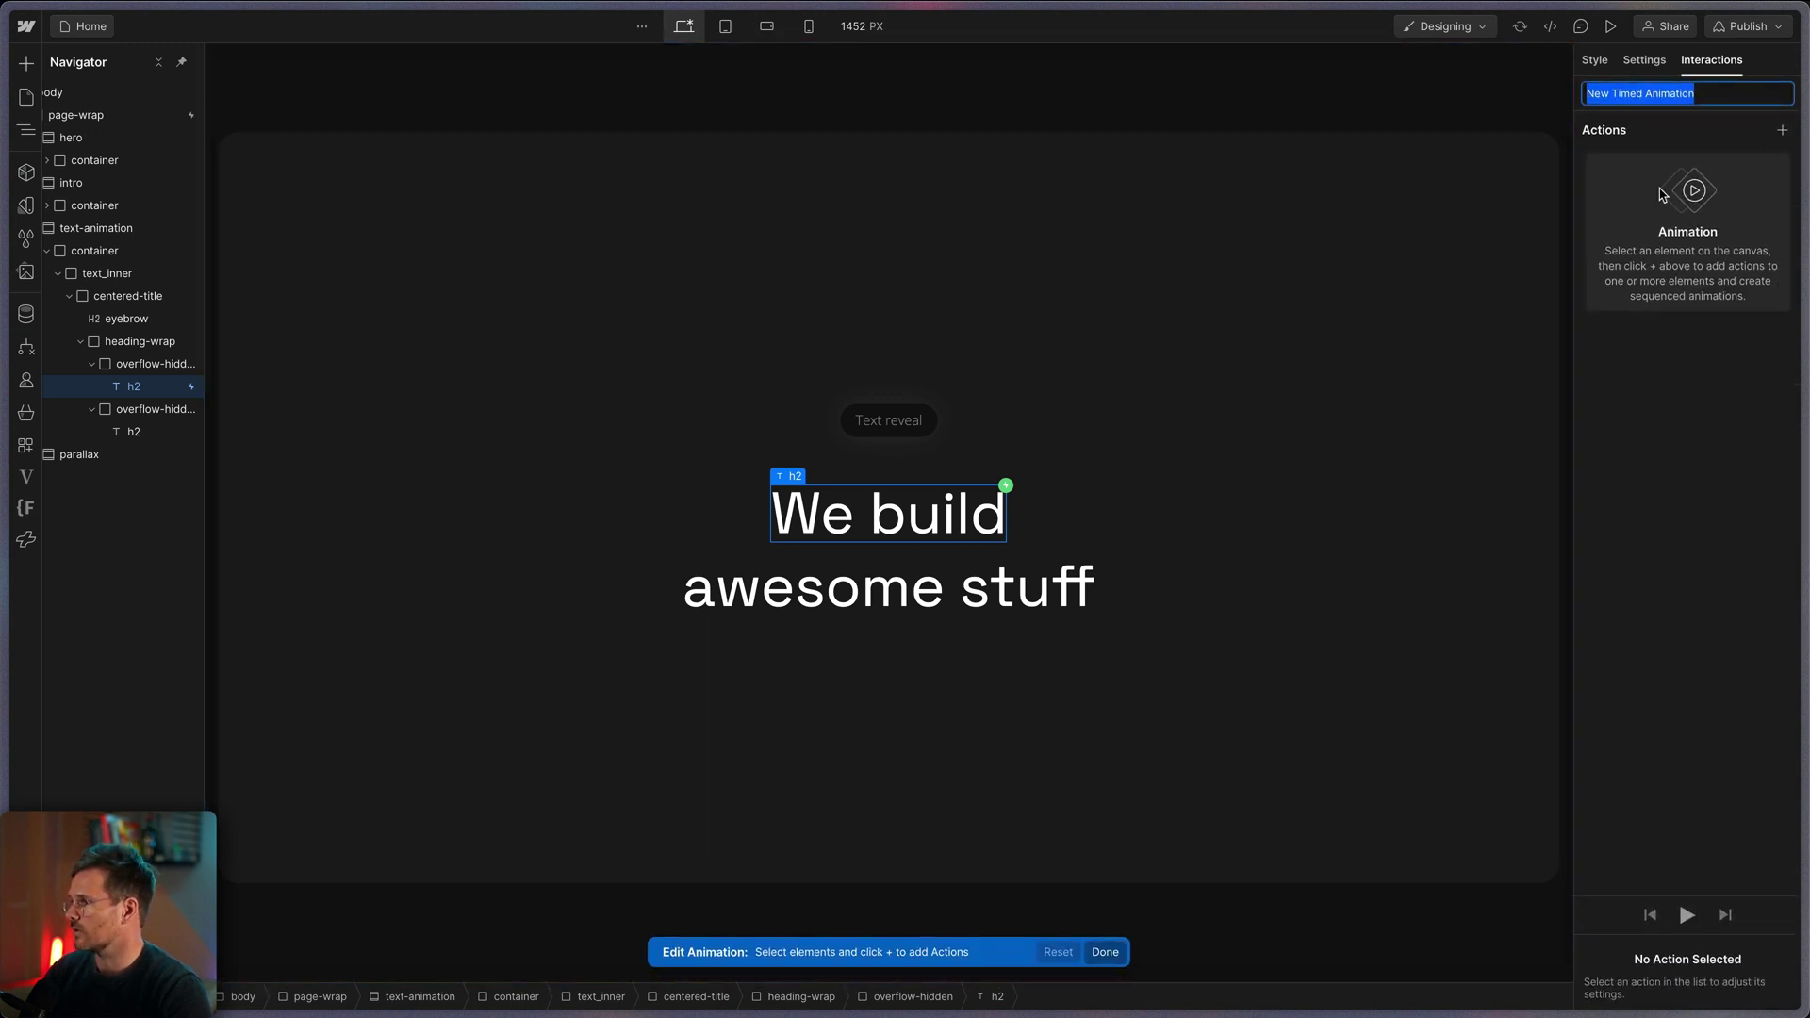
{"action": "key", "text": "BackSpace"}
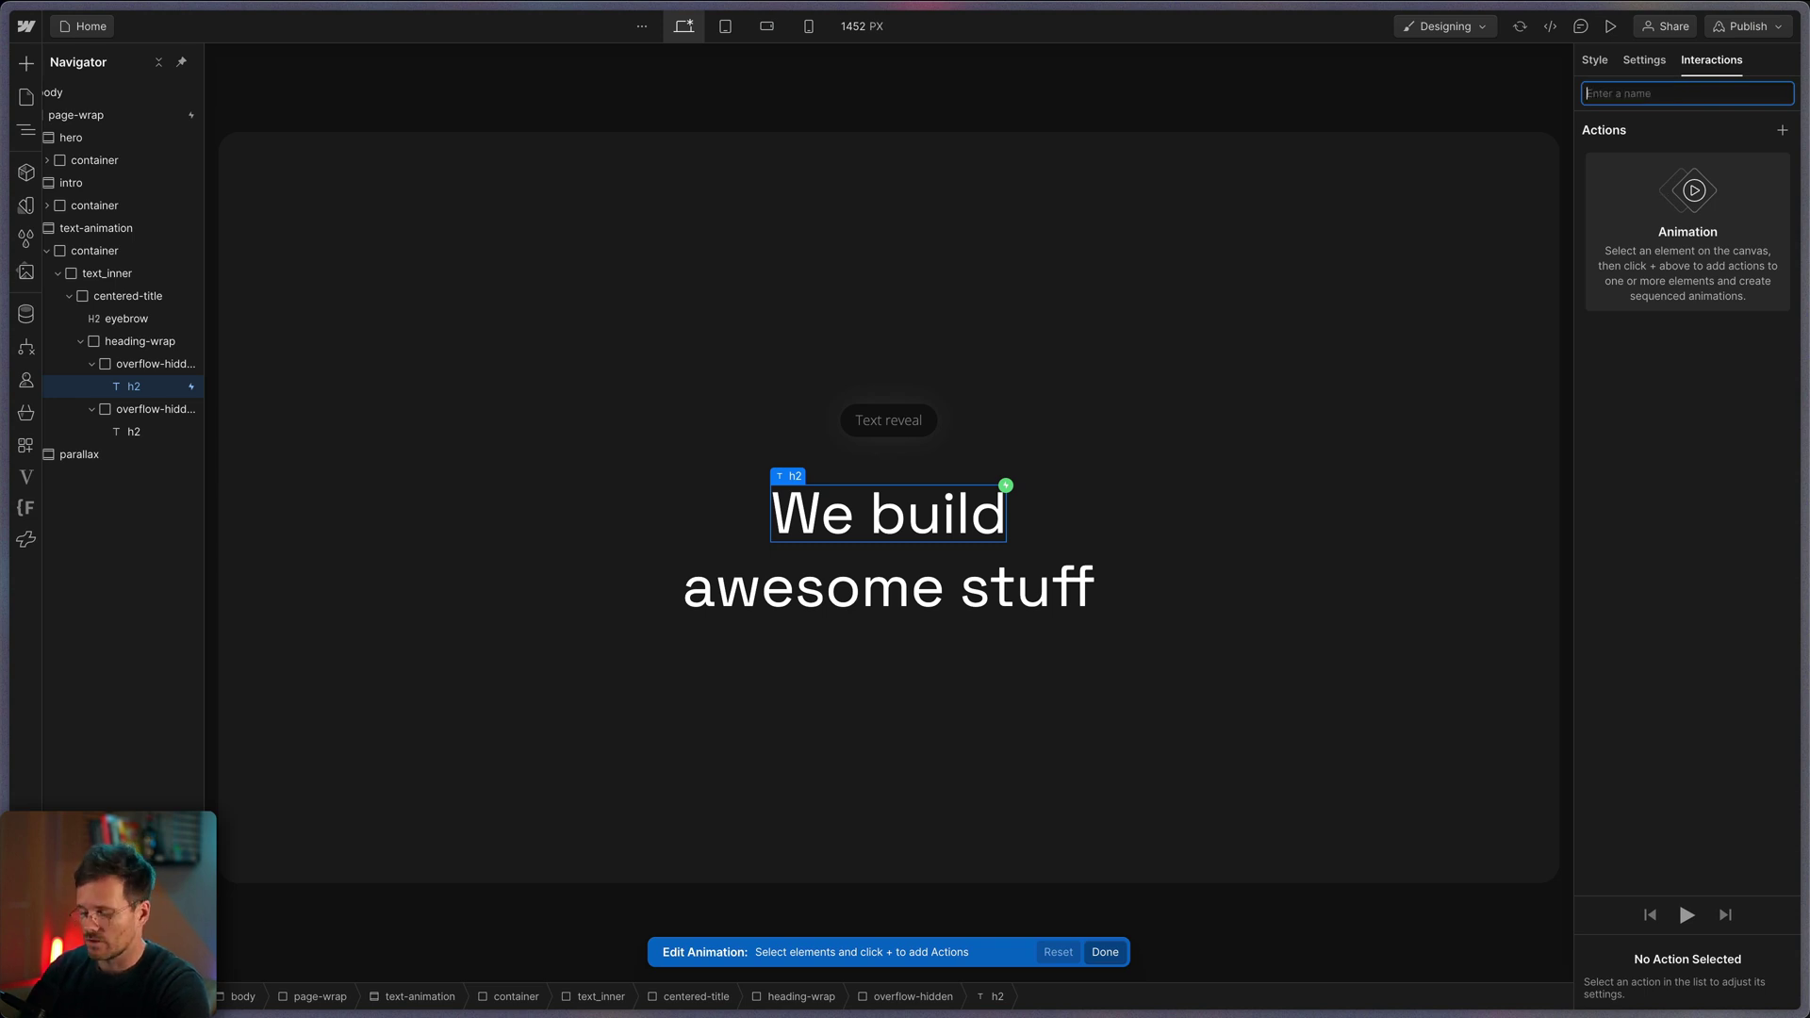
{"action": "type", "text": "Text Animation"}
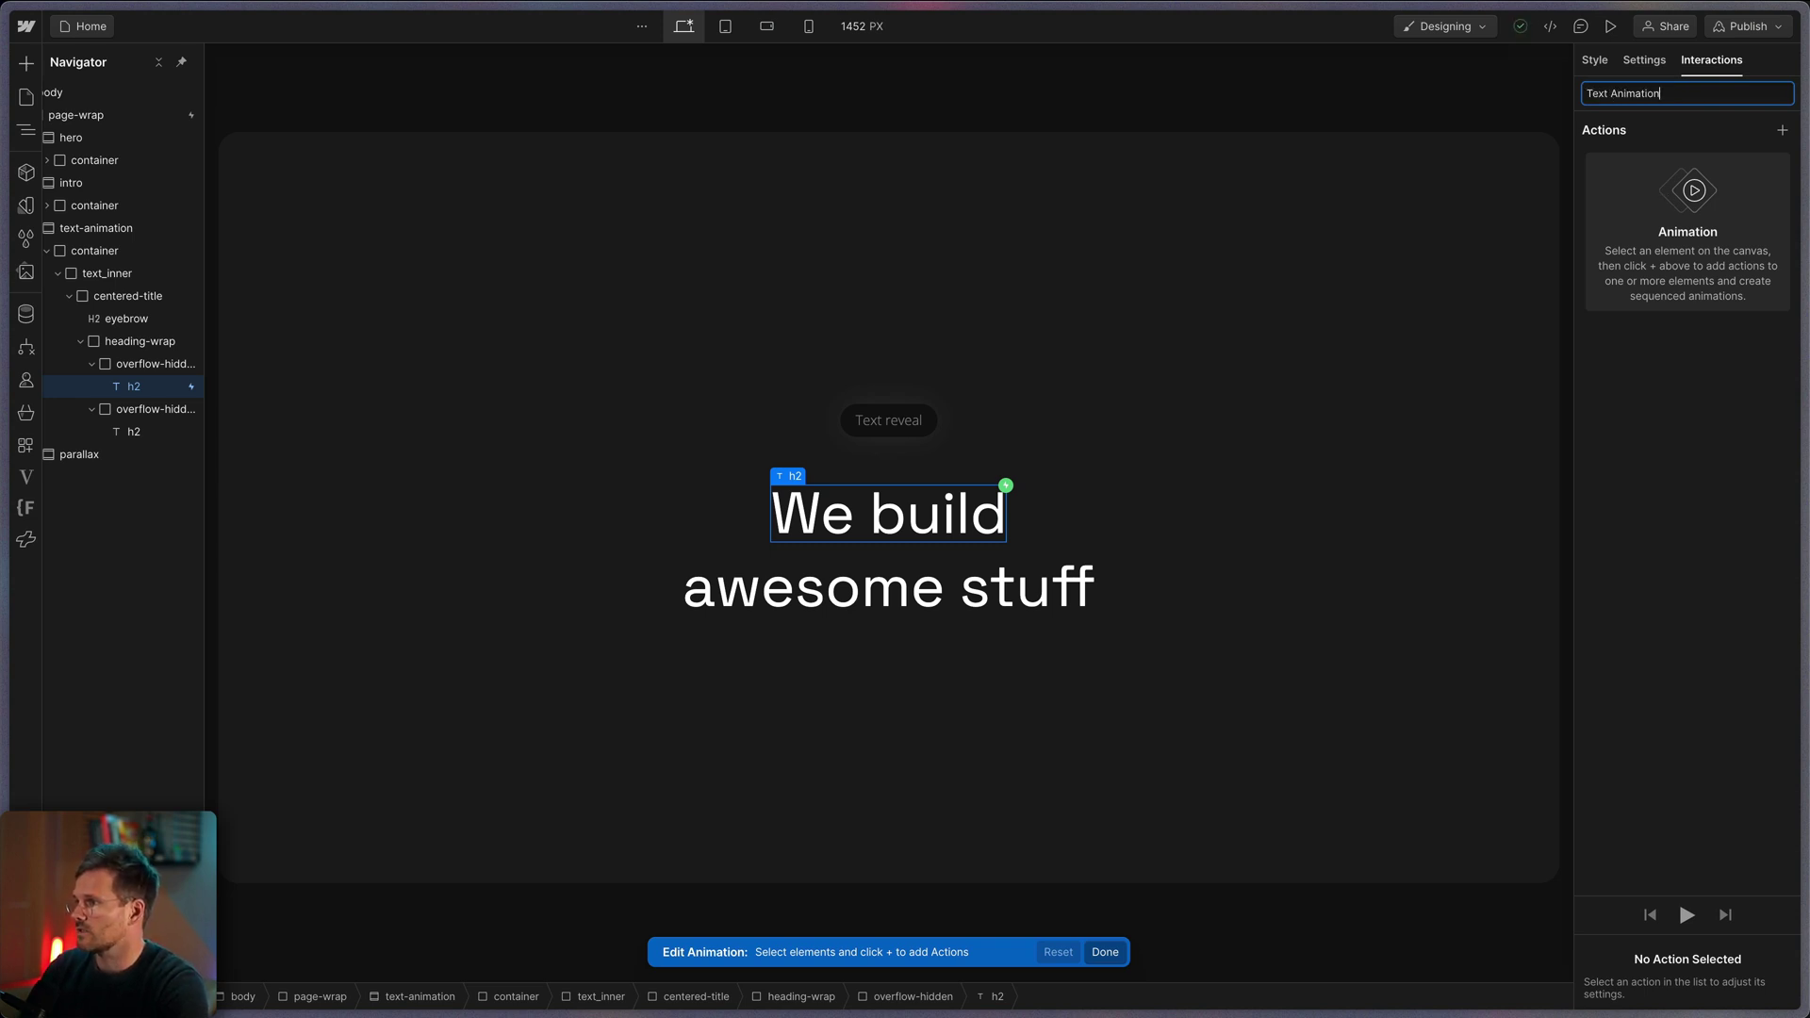
{"action": "key", "text": "Return"}
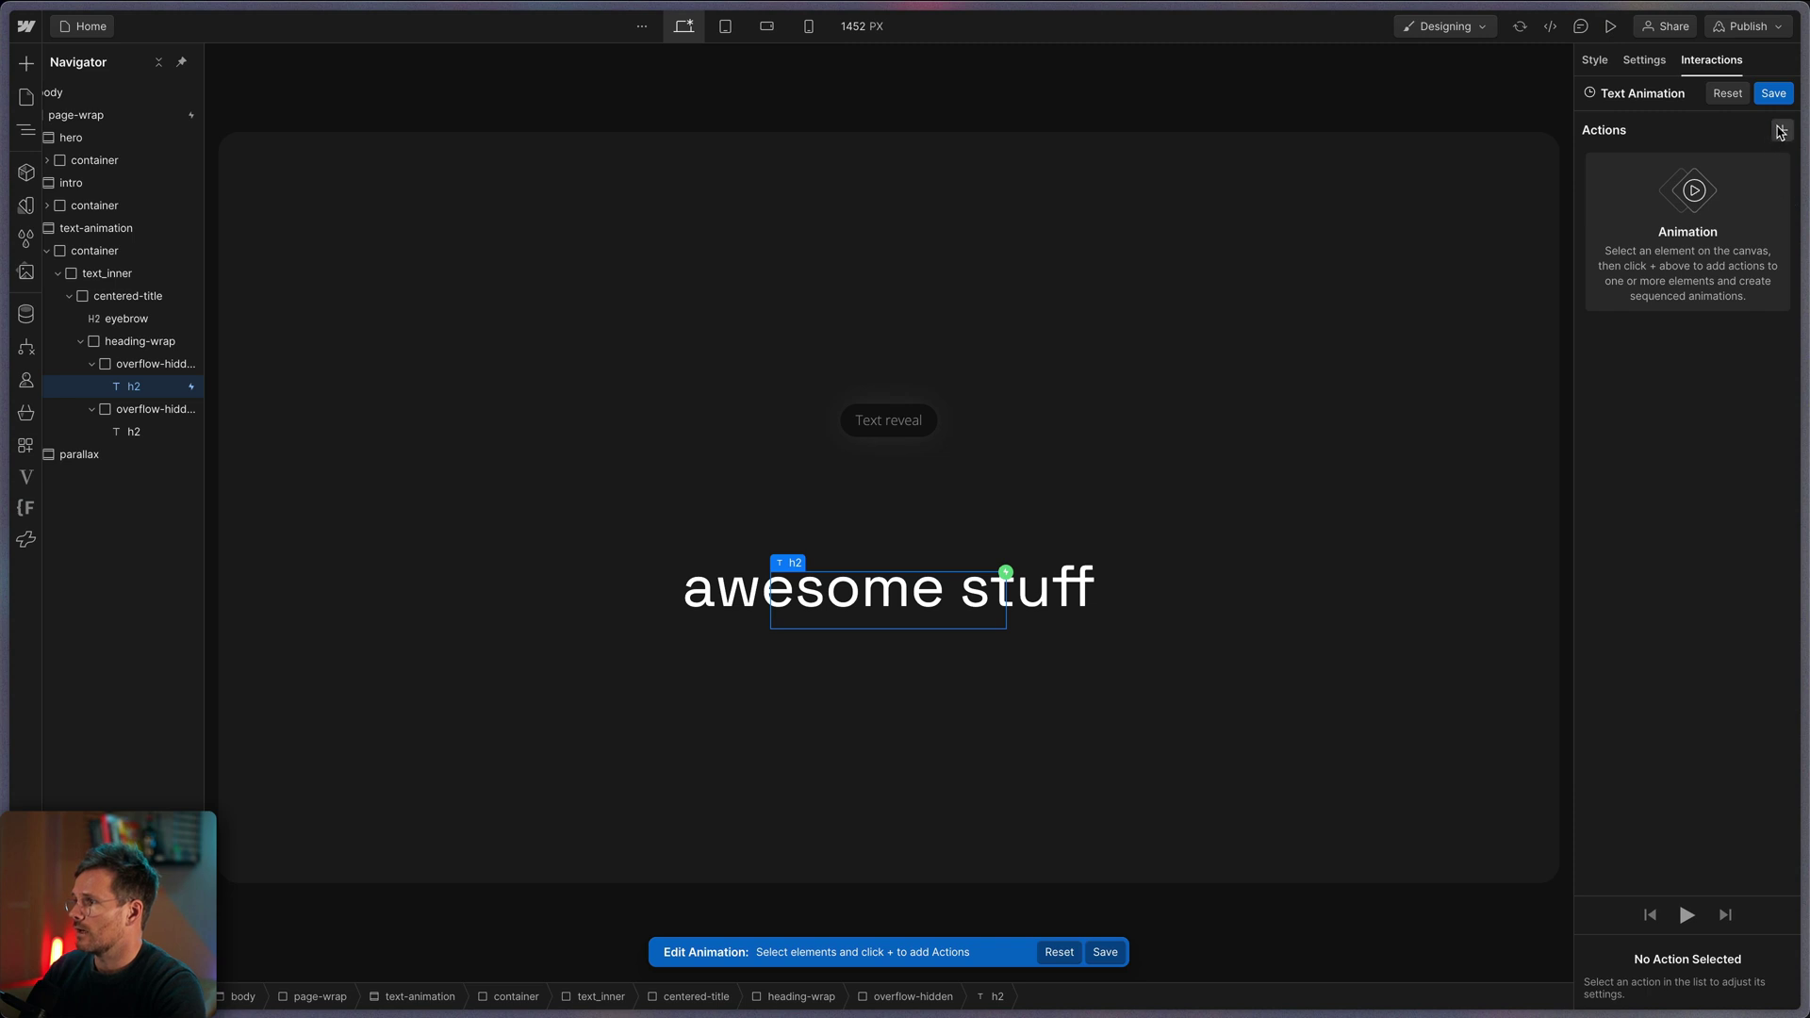
Step: Add a Move action as the initial state, shifting the h2 1.5 em down on Y
{"action": "left_click", "coordinate": [1780, 132]}
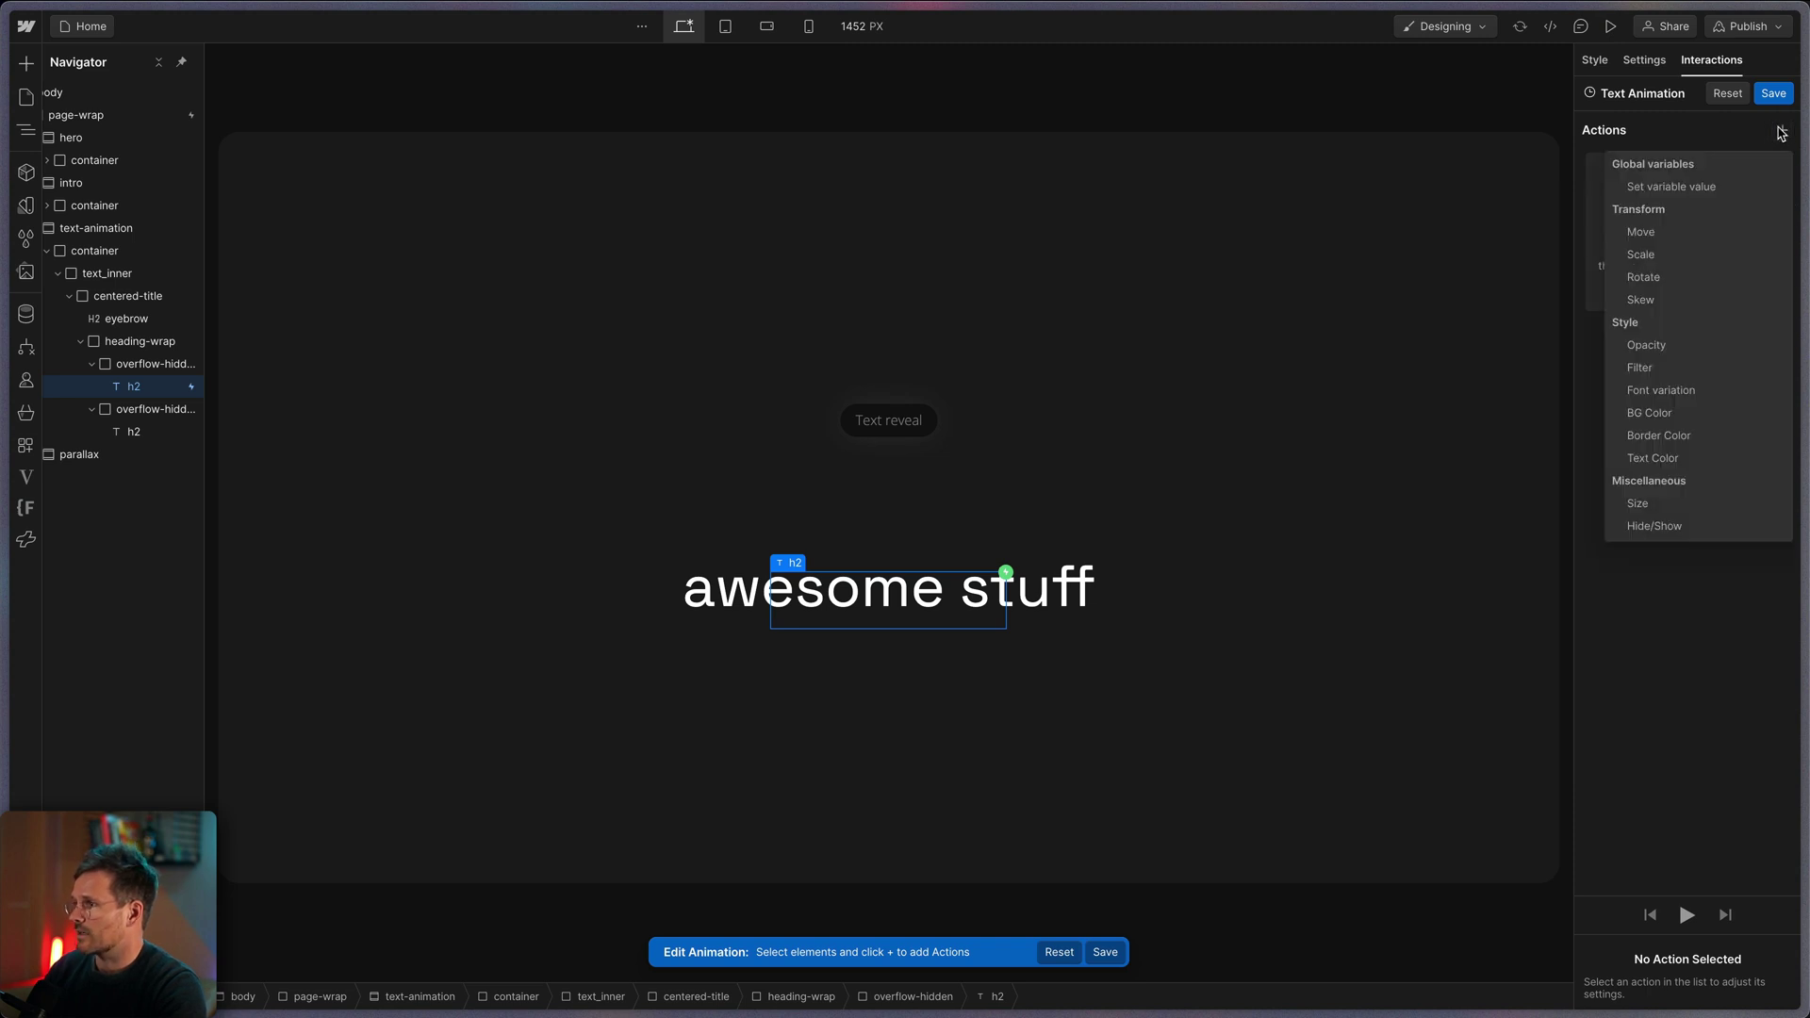
{"action": "left_click", "coordinate": [1667, 236]}
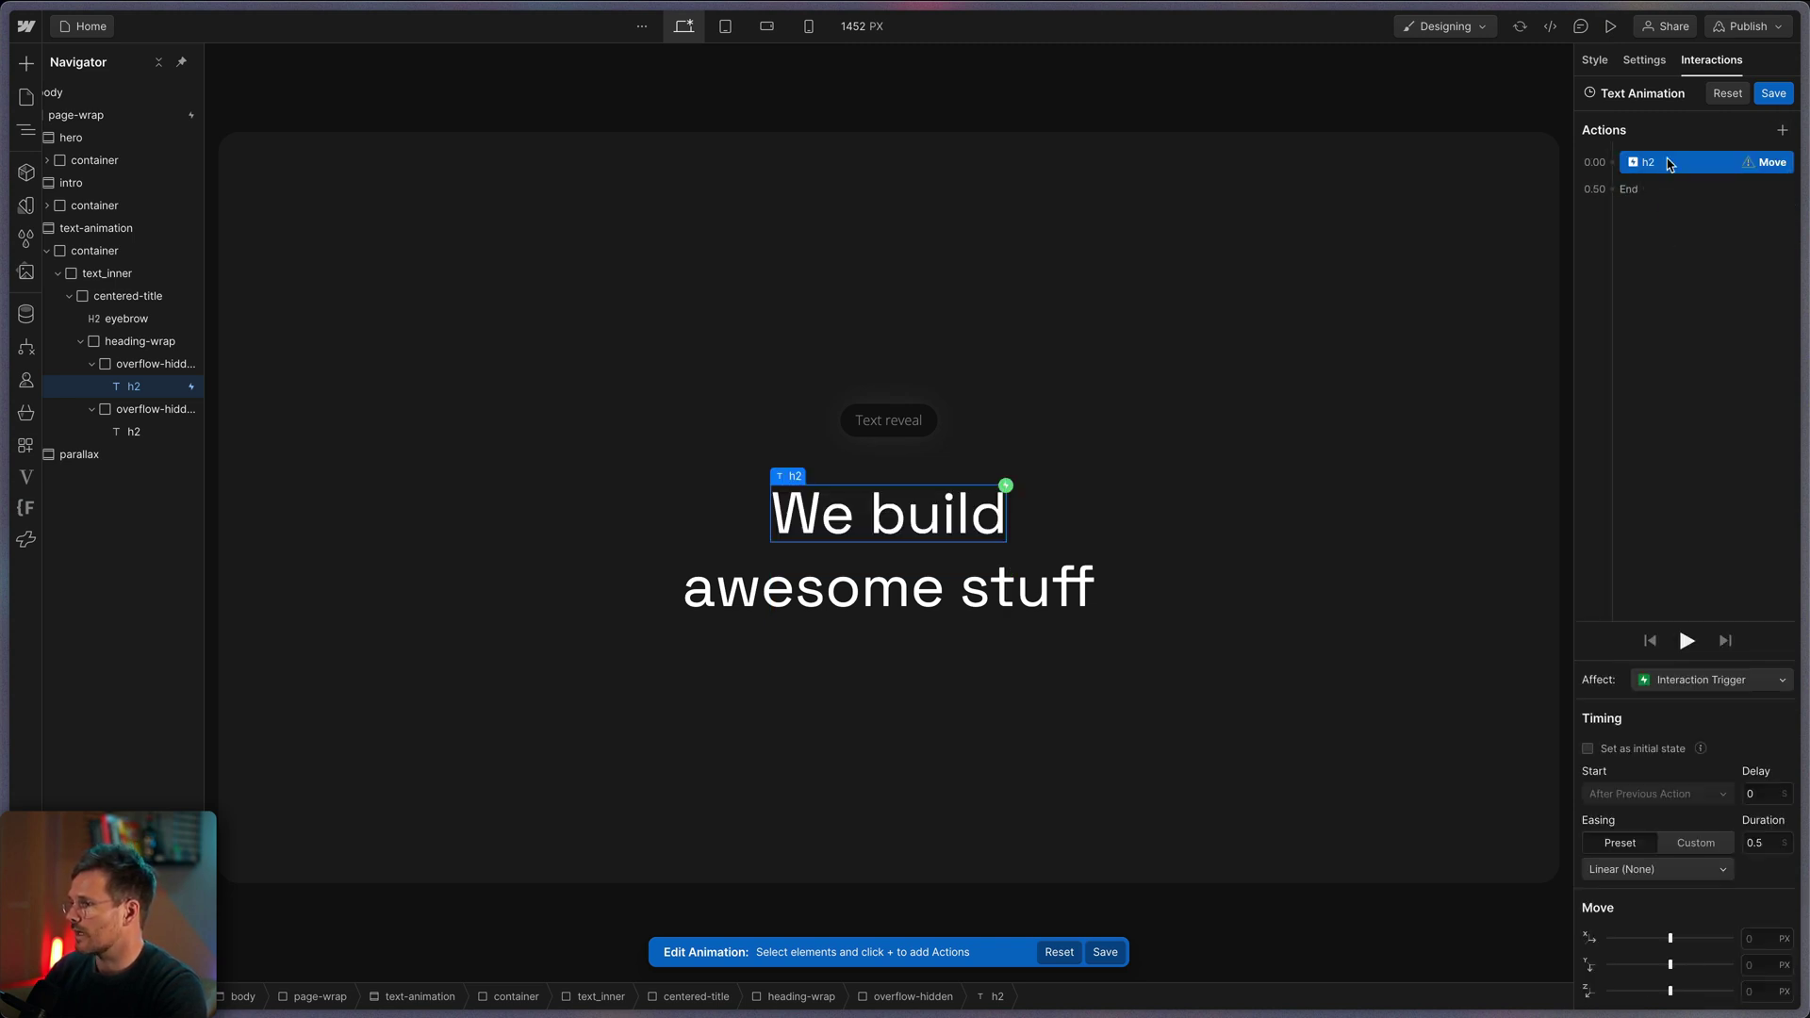
{"action": "left_click", "coordinate": [1590, 750]}
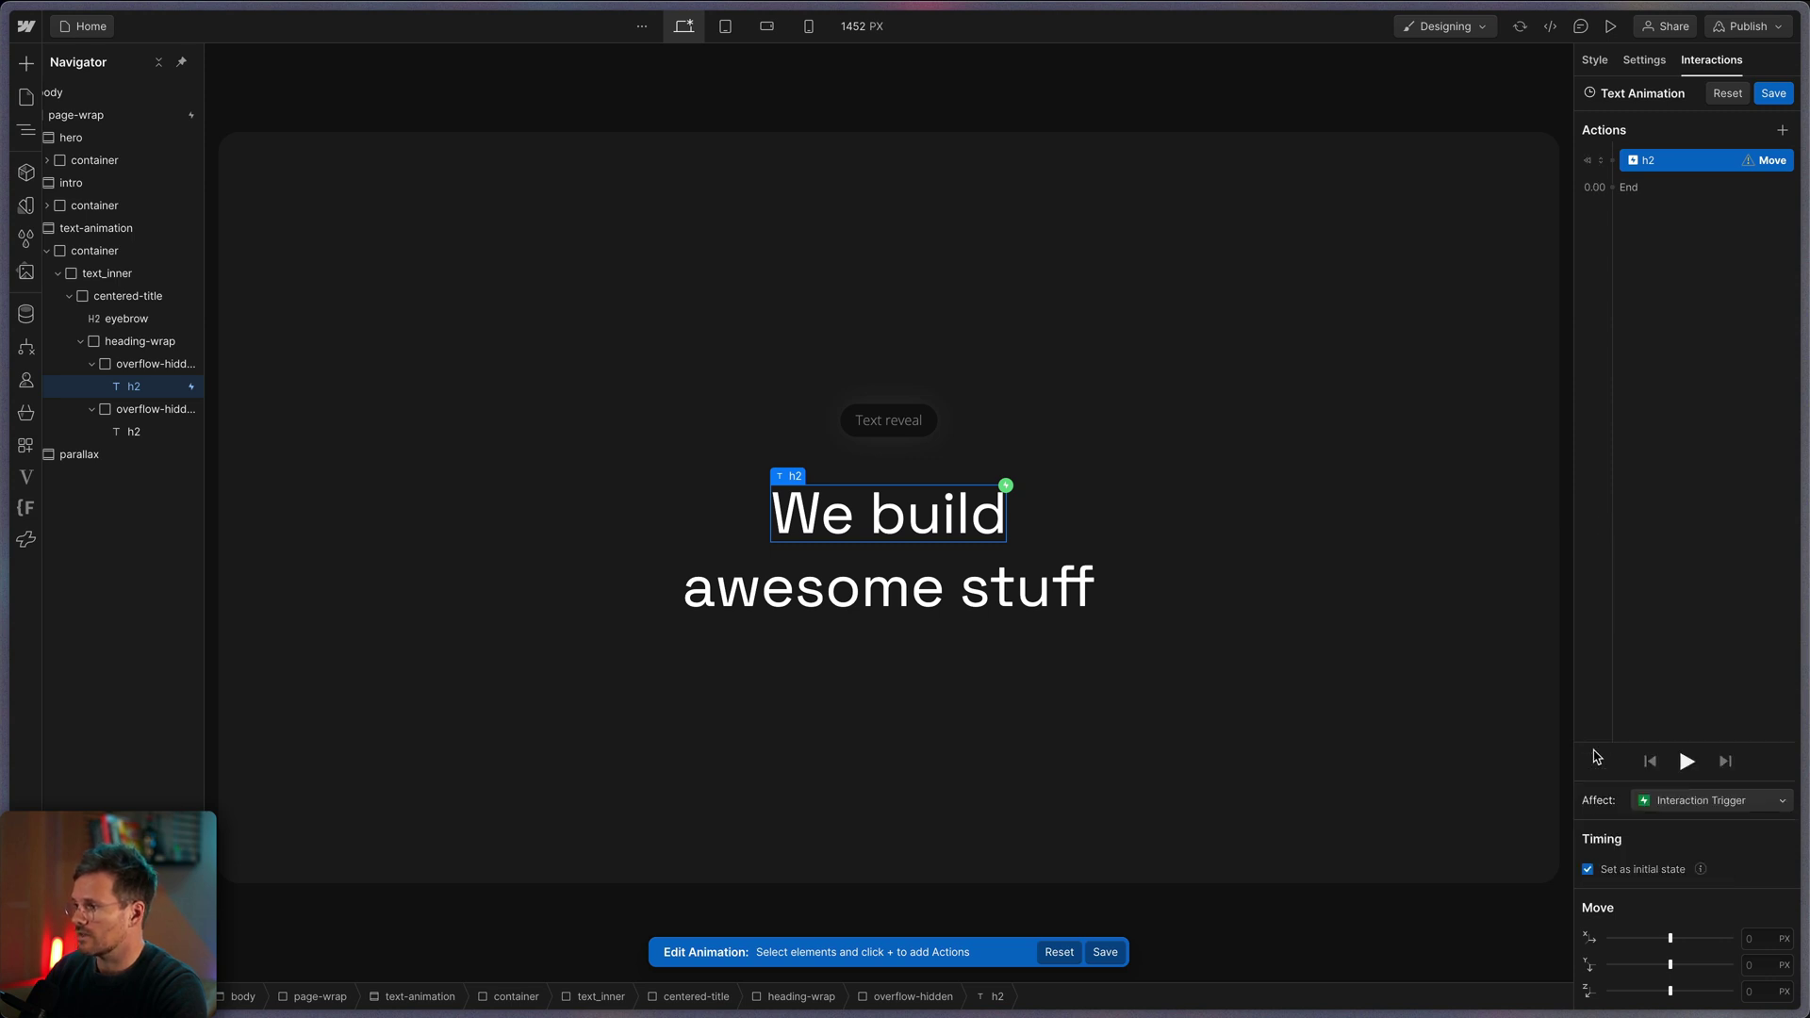
{"action": "left_click", "coordinate": [1760, 962]}
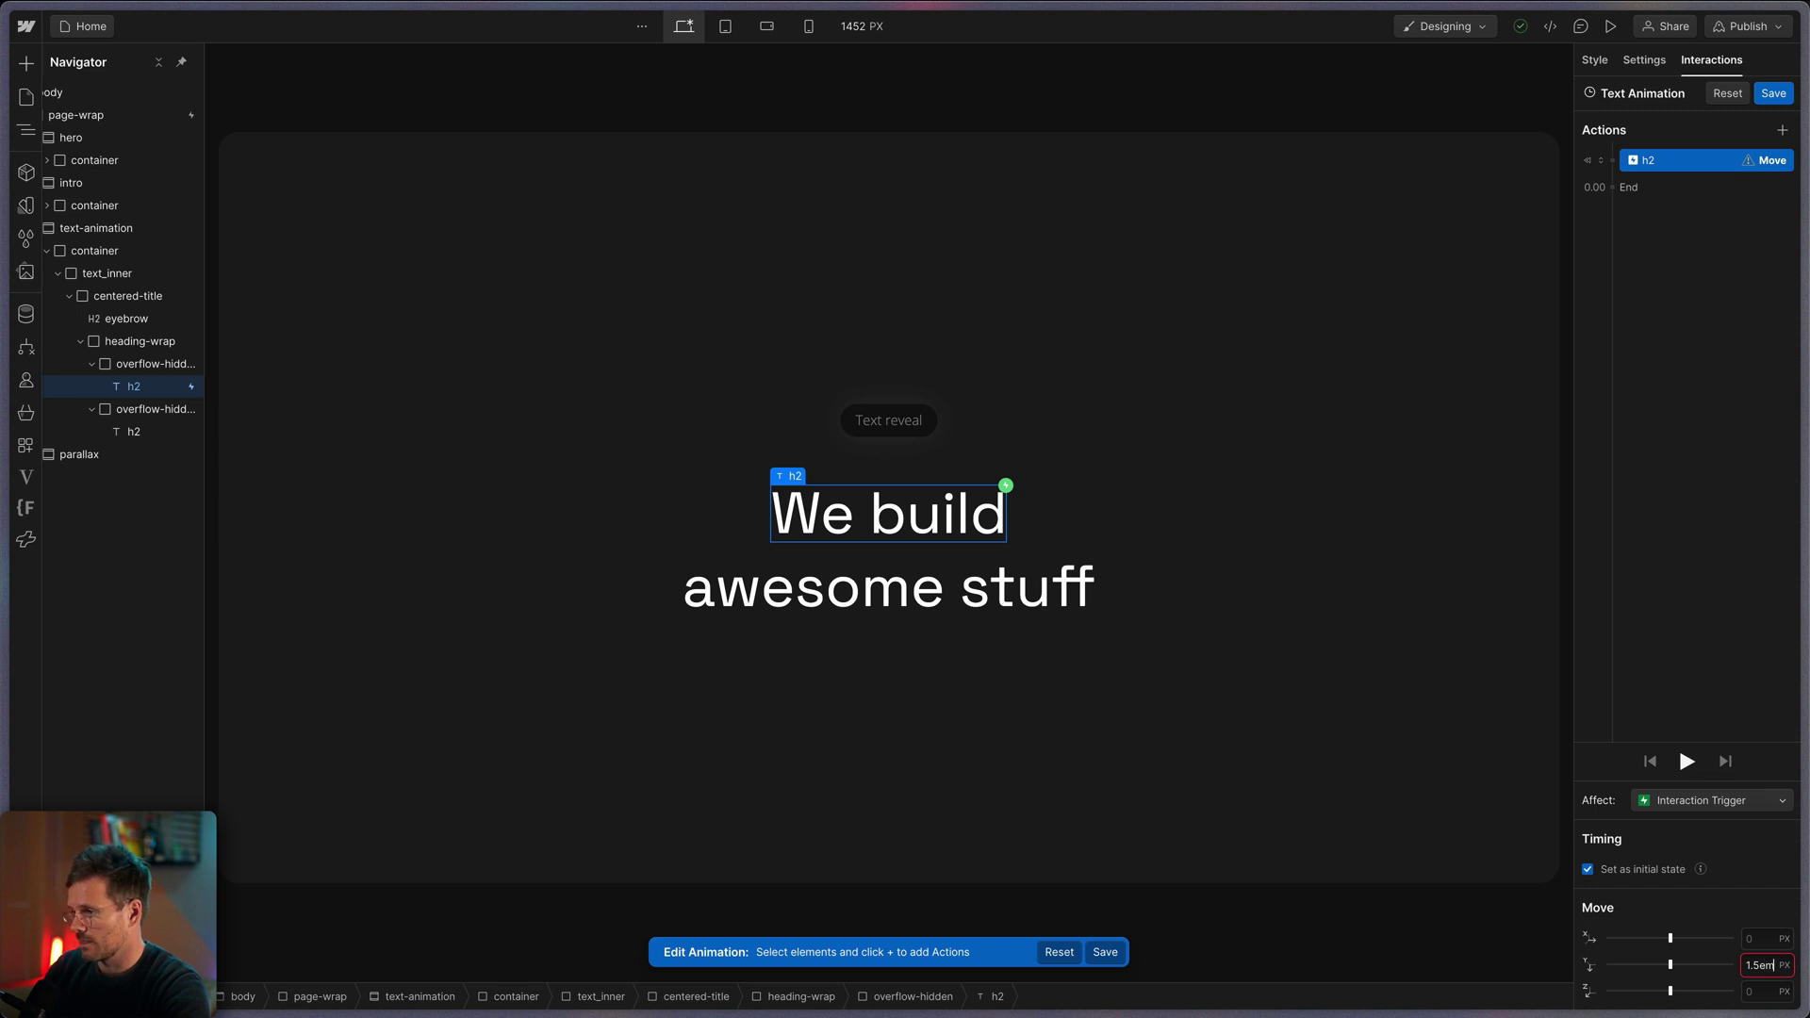
{"action": "key", "text": "Return"}
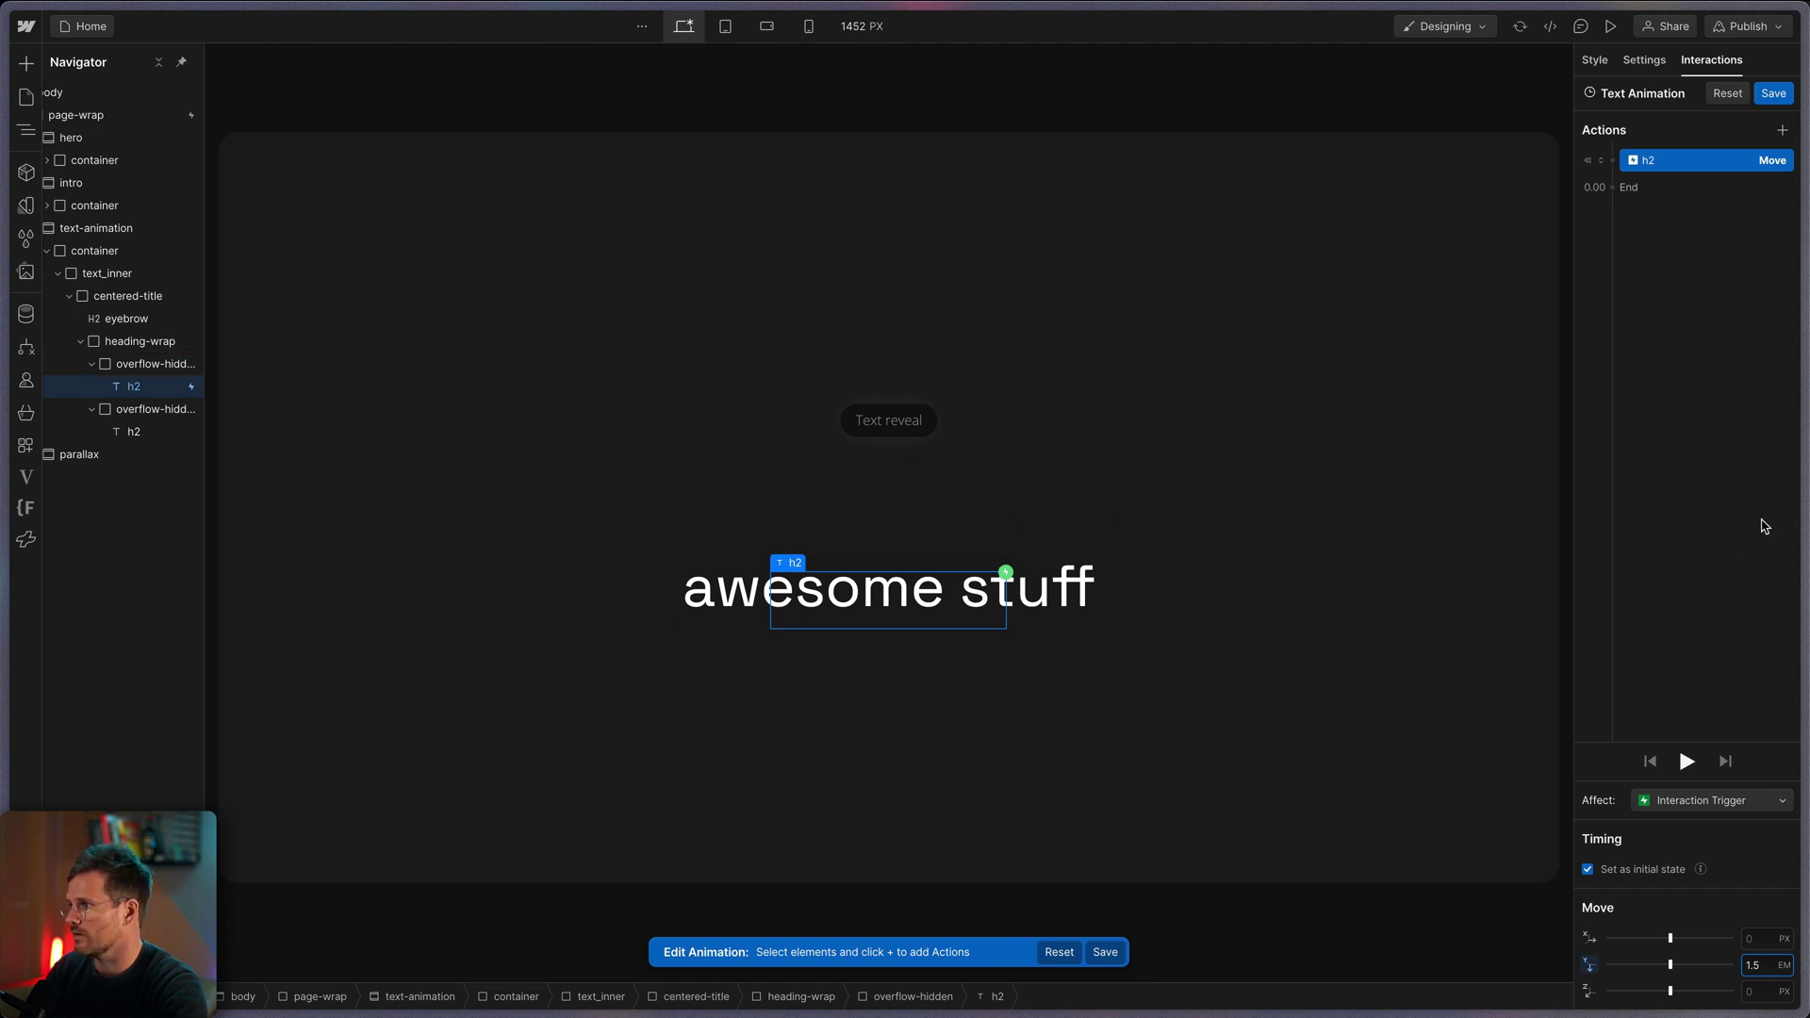
Step: Duplicate the Move to return the h2 to 0 em over 1 s with Out Quart, then preview
{"action": "right_click", "coordinate": [1672, 162]}
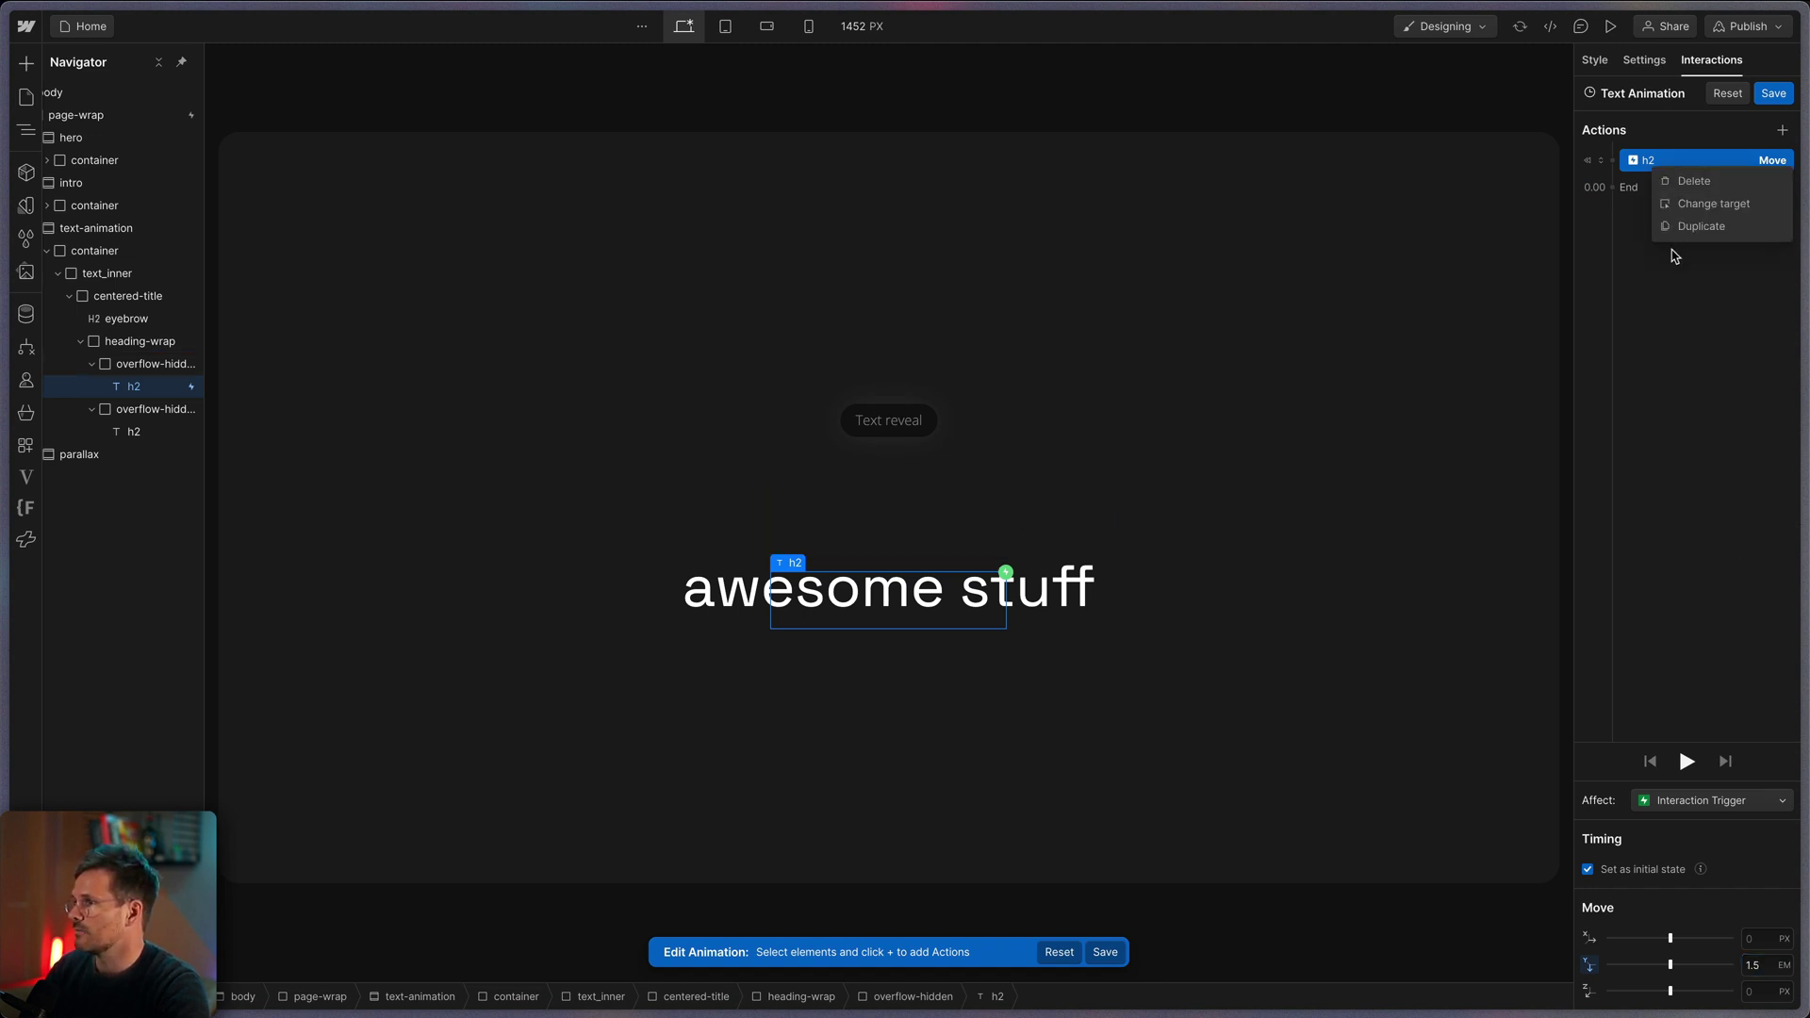
{"action": "left_click", "coordinate": [1684, 226]}
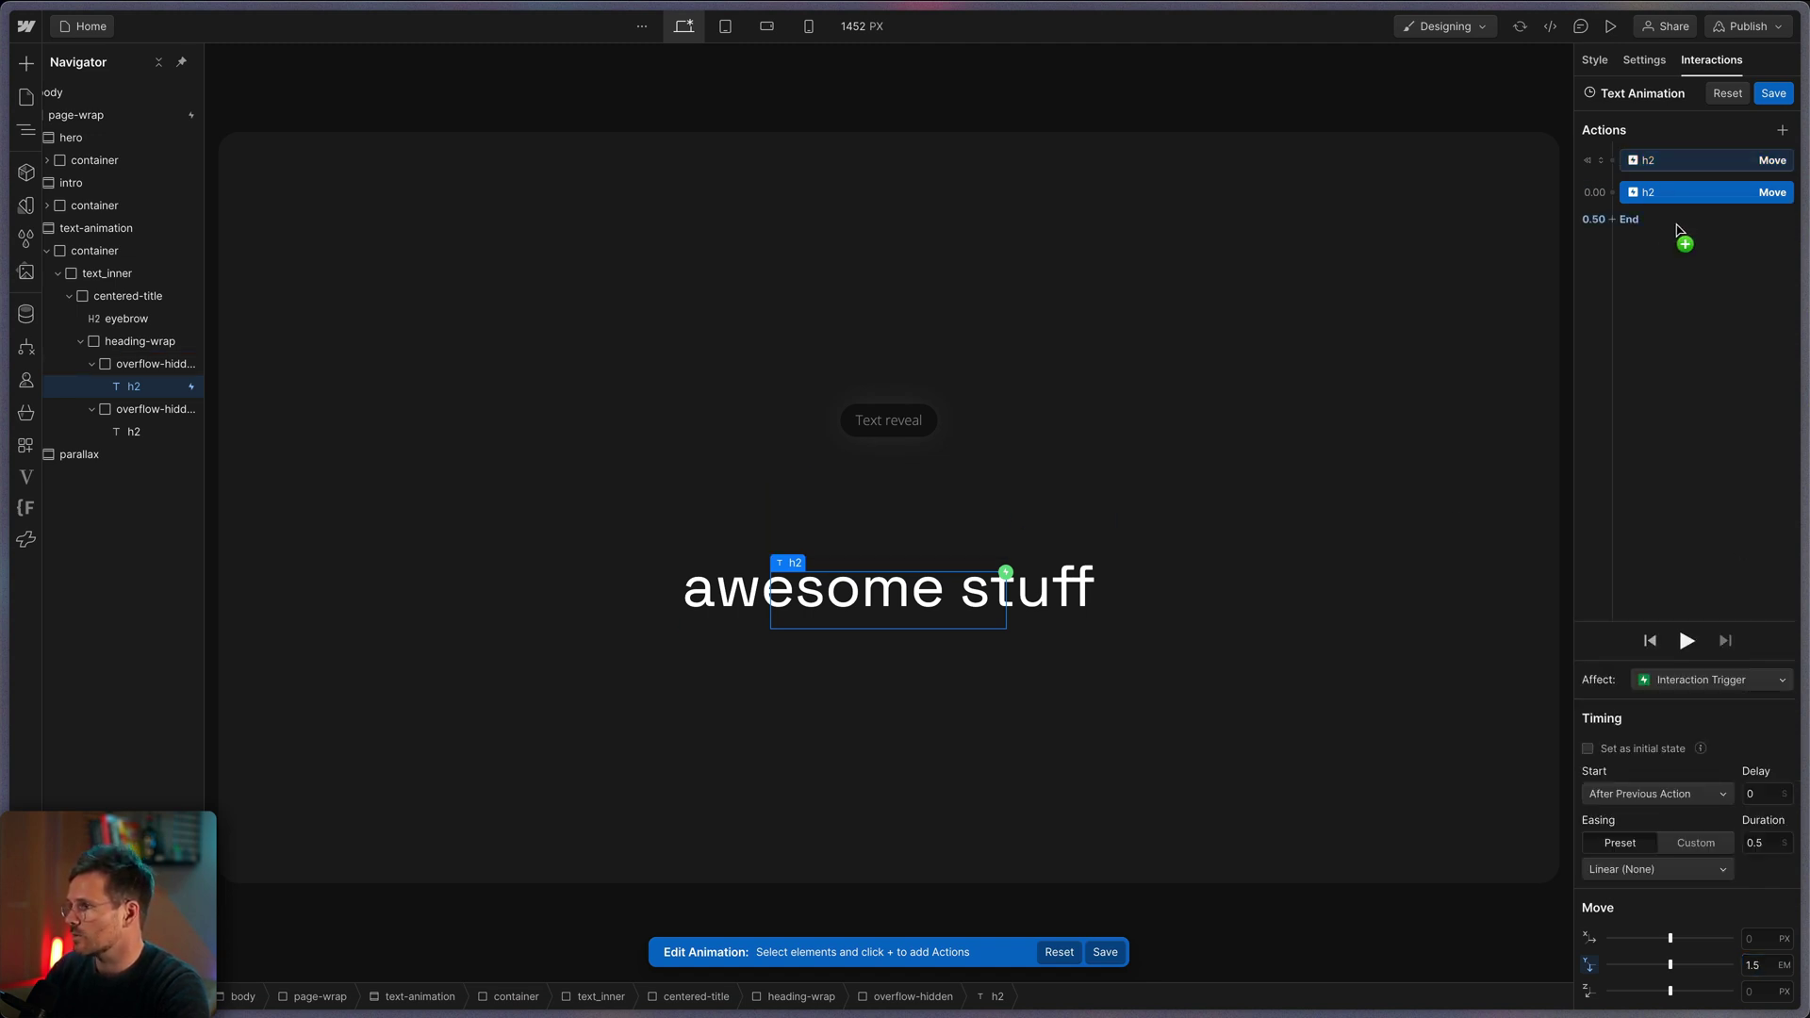
{"action": "left_click", "coordinate": [1759, 971]}
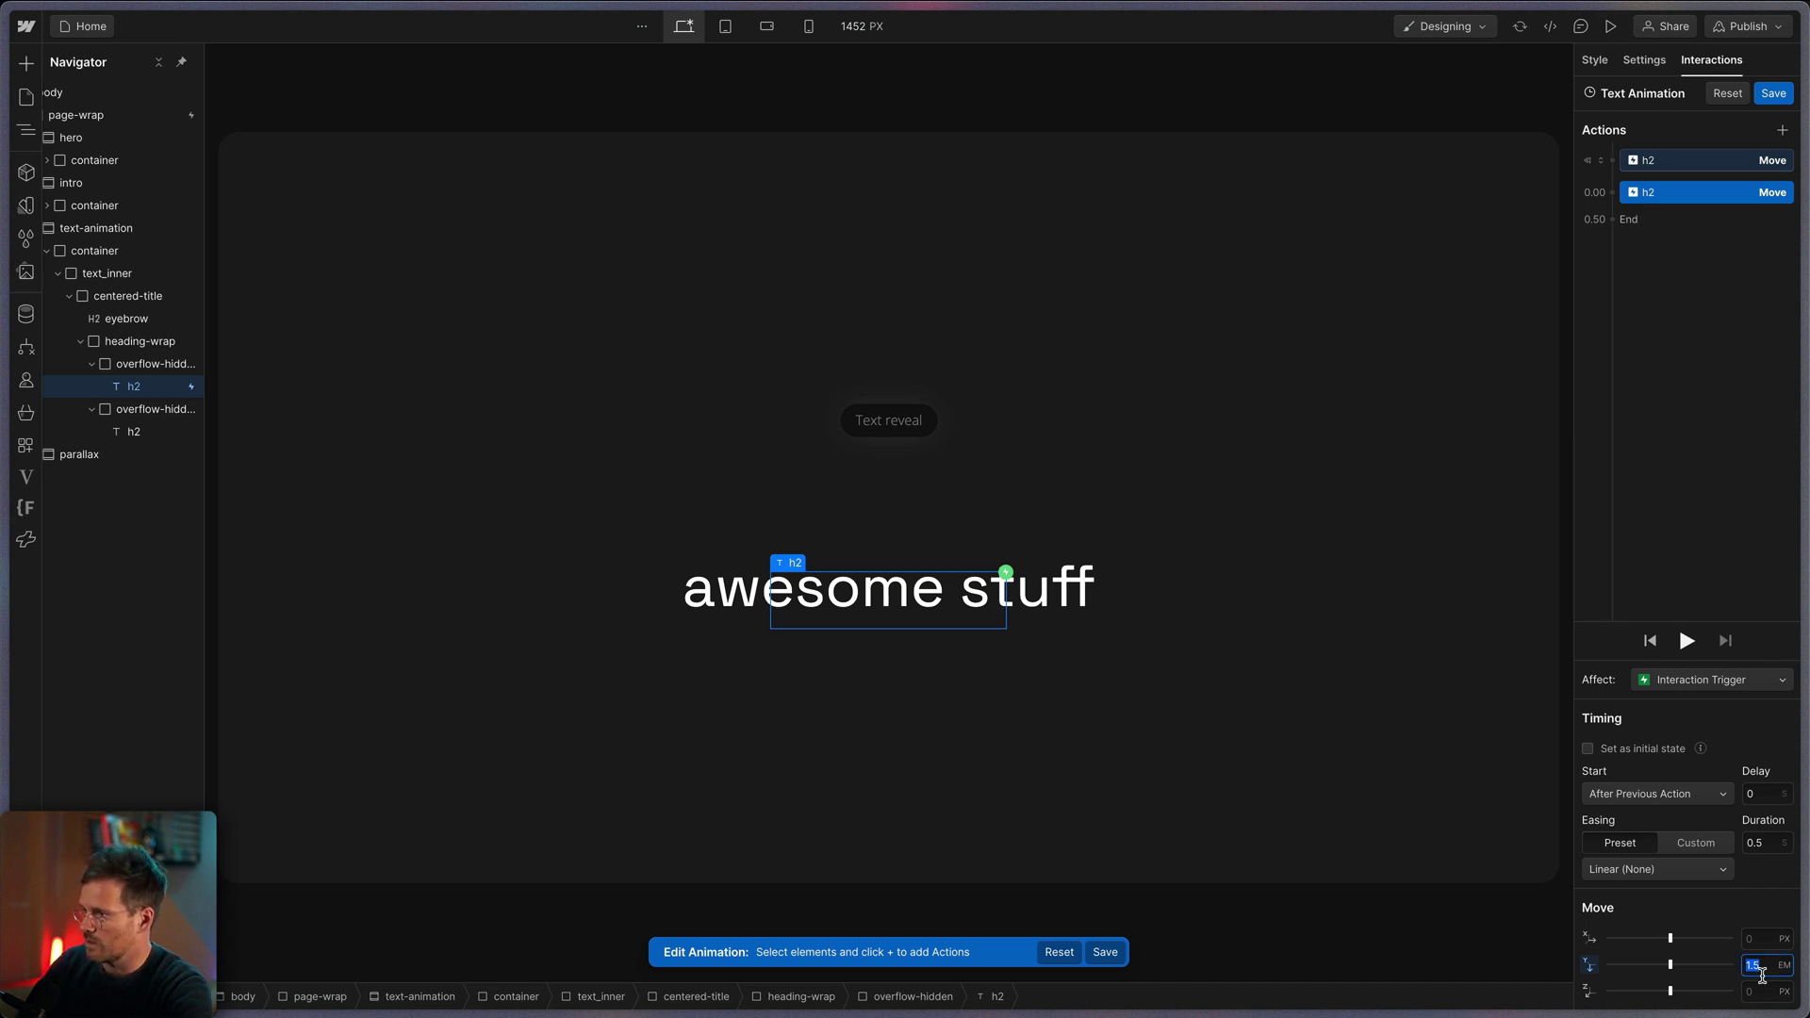
{"action": "type", "text": "0"}
{"action": "key", "text": "Return"}
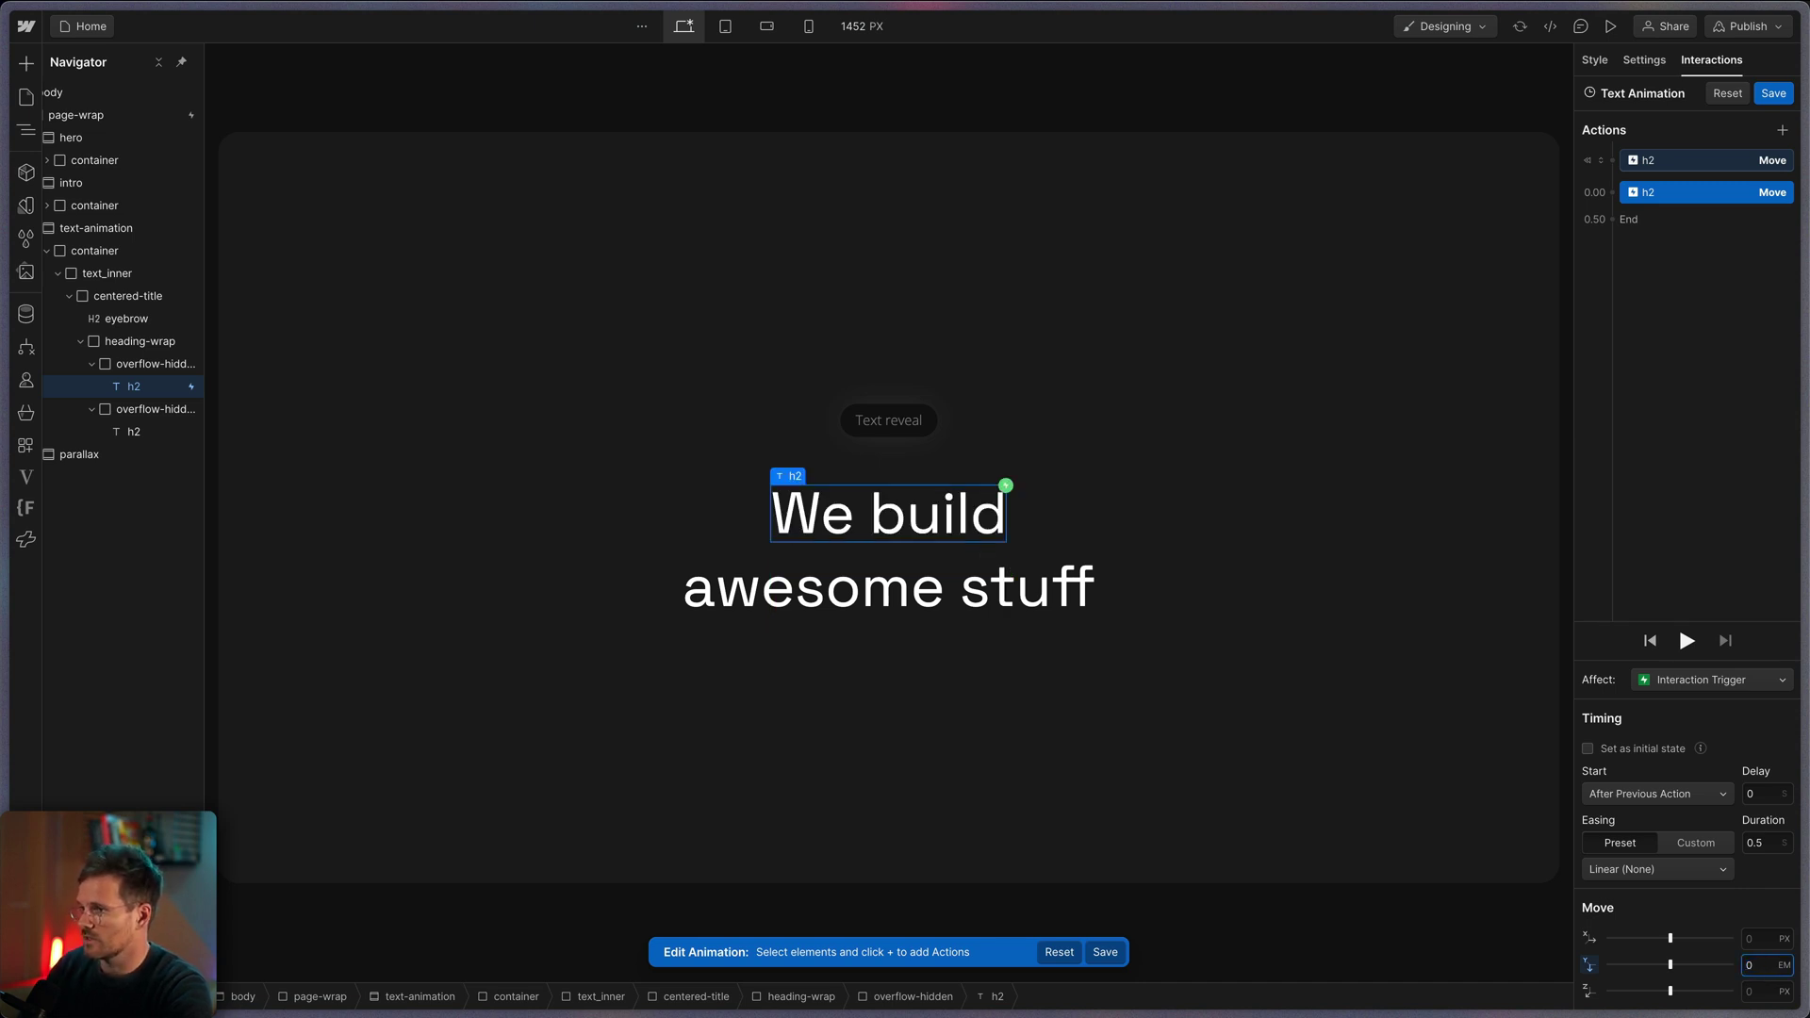
{"action": "left_click", "coordinate": [1761, 843]}
{"action": "type", "text": "1"}
{"action": "left_click", "coordinate": [1679, 873]}
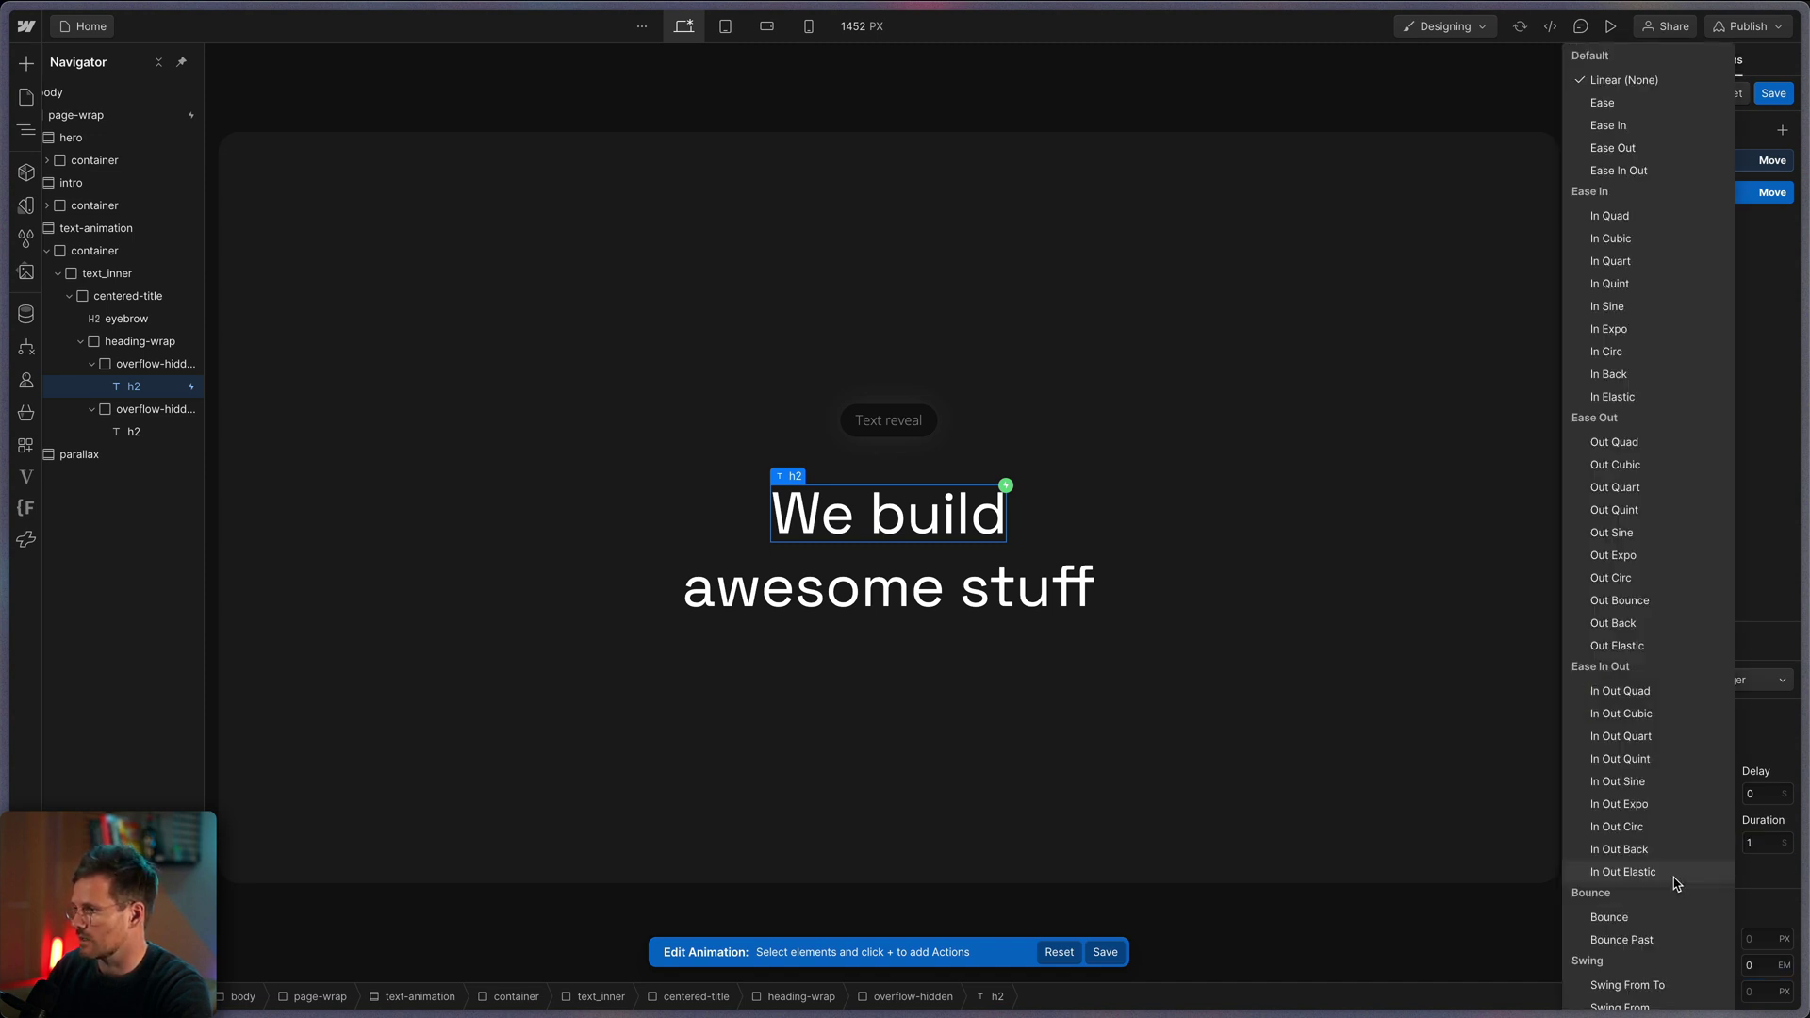
{"action": "left_click", "coordinate": [1631, 487]}
{"action": "left_click", "coordinate": [1686, 641]}
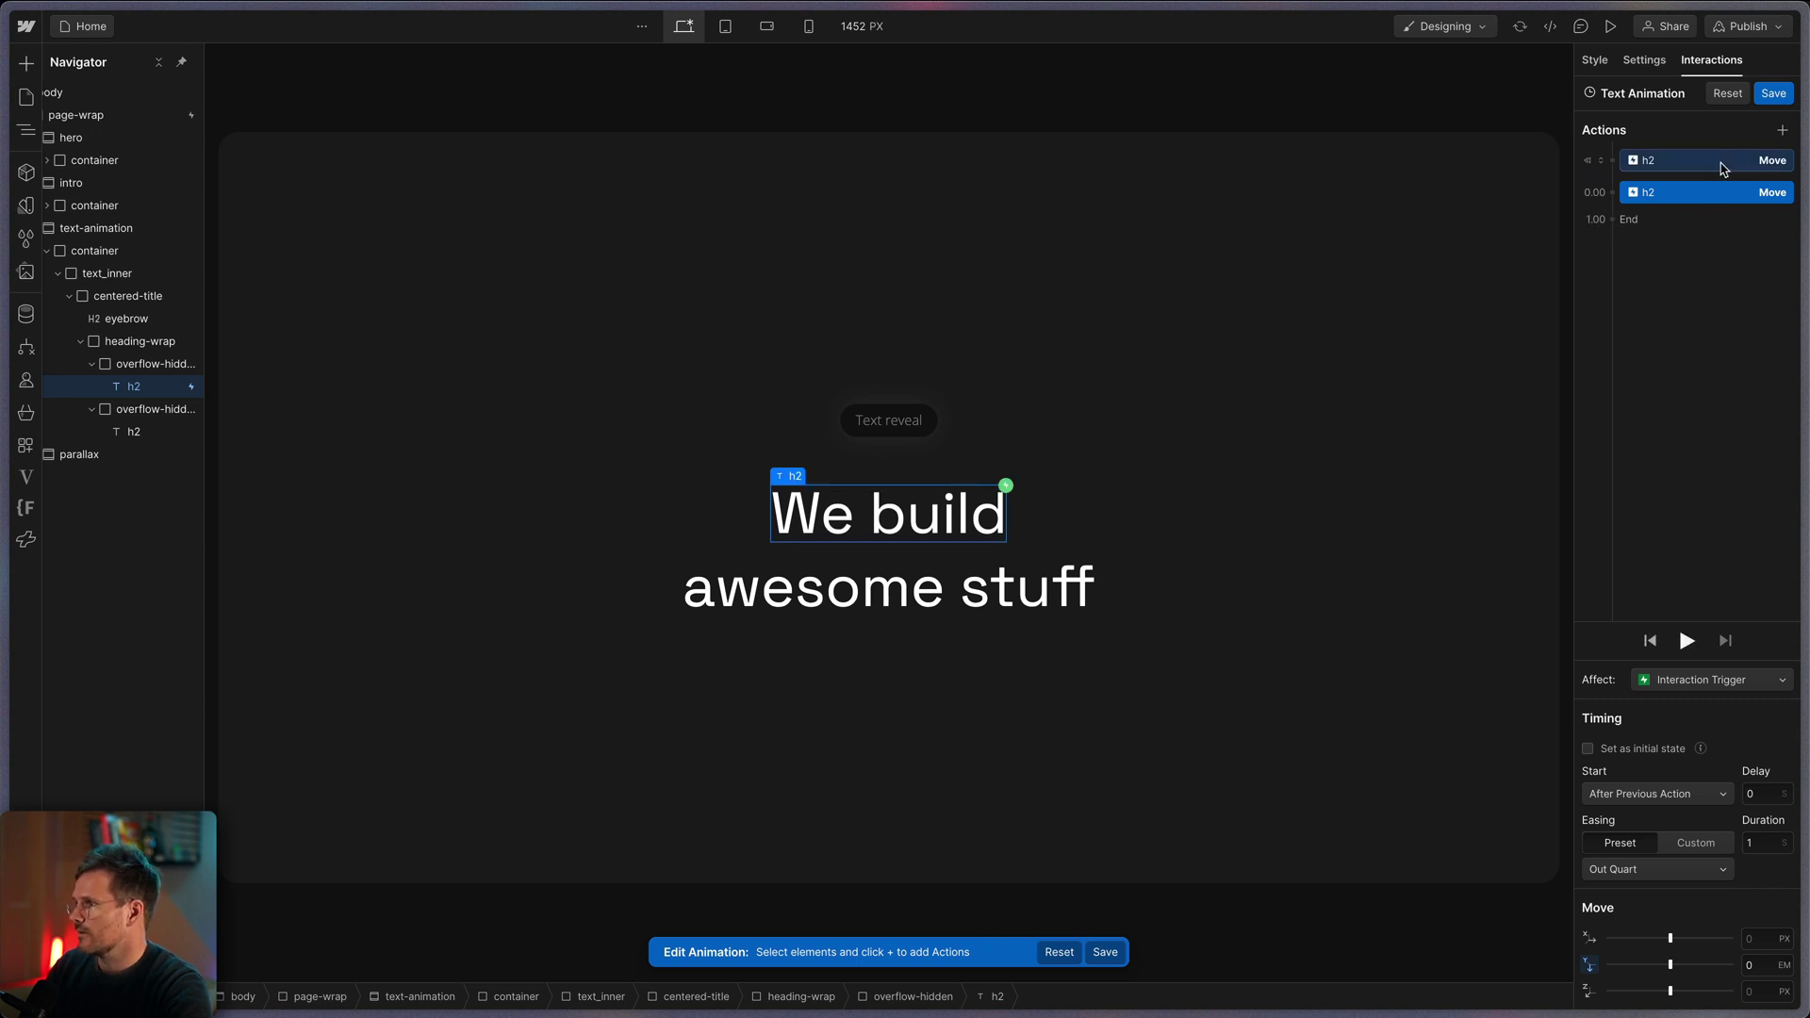
Step: Add an Opacity action as the initial state with the h2 opacity at 0
{"action": "left_click", "coordinate": [1782, 131]}
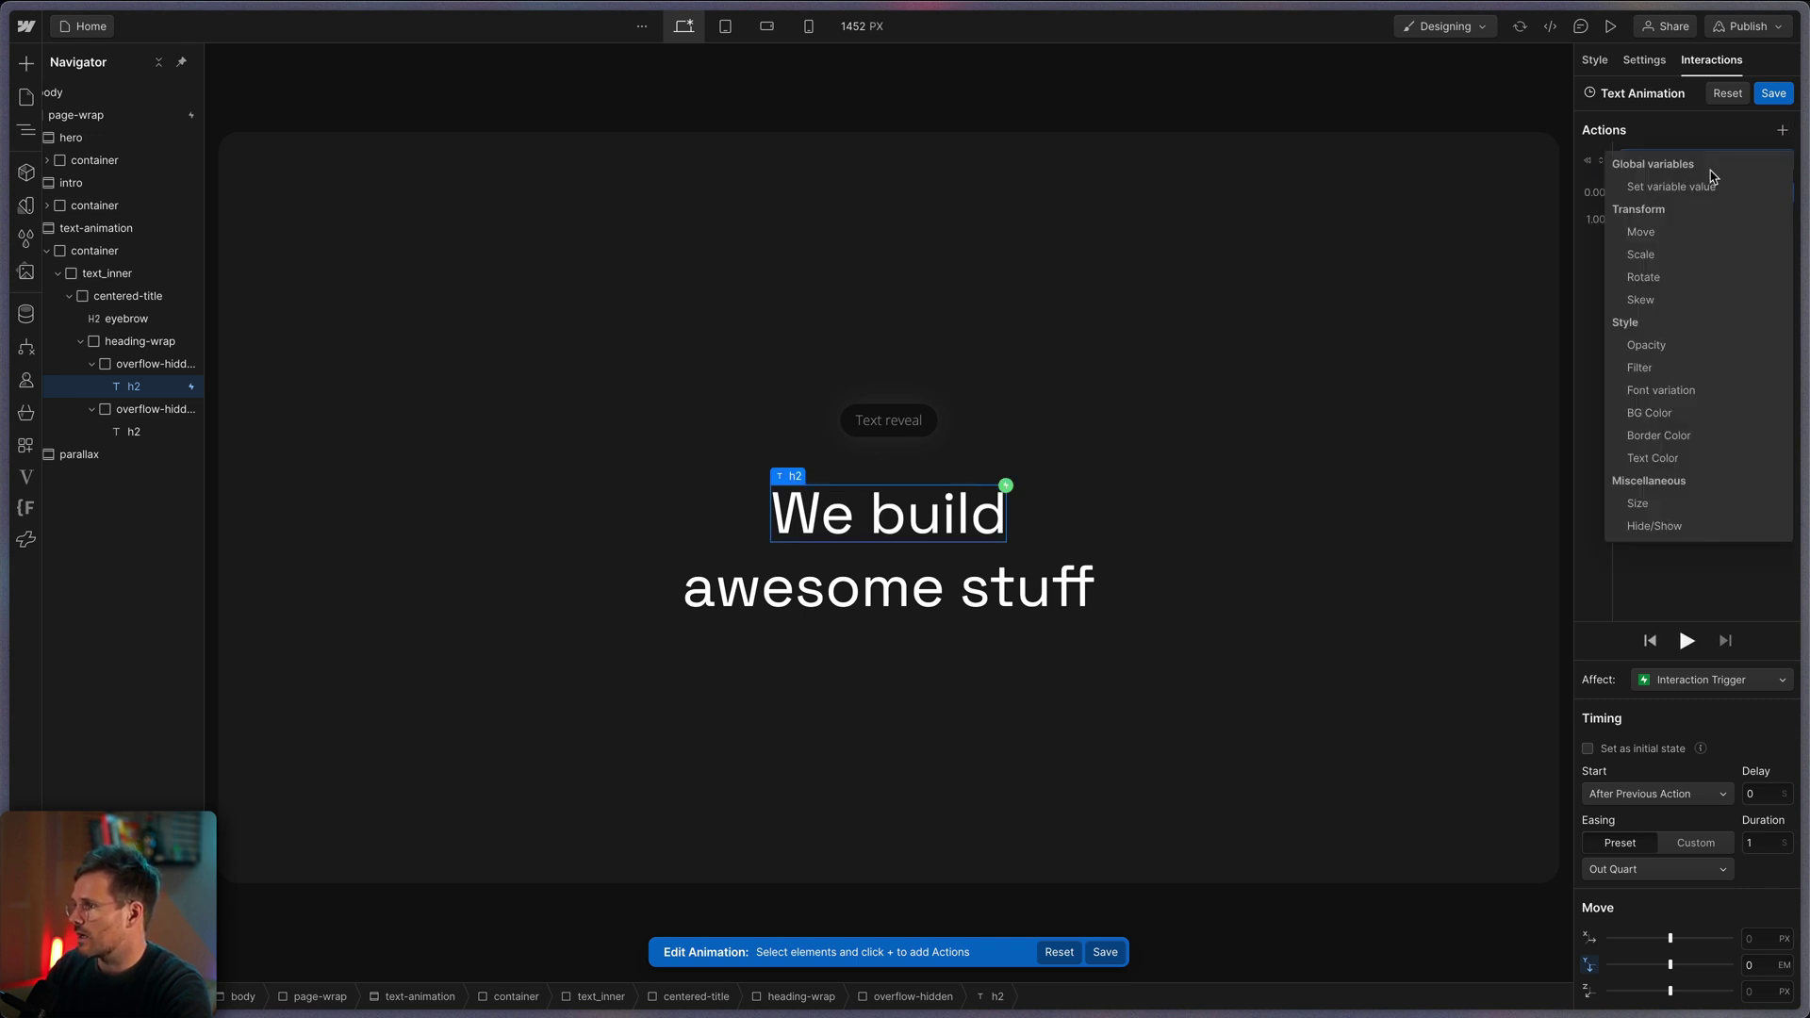
{"action": "left_click", "coordinate": [1649, 345]}
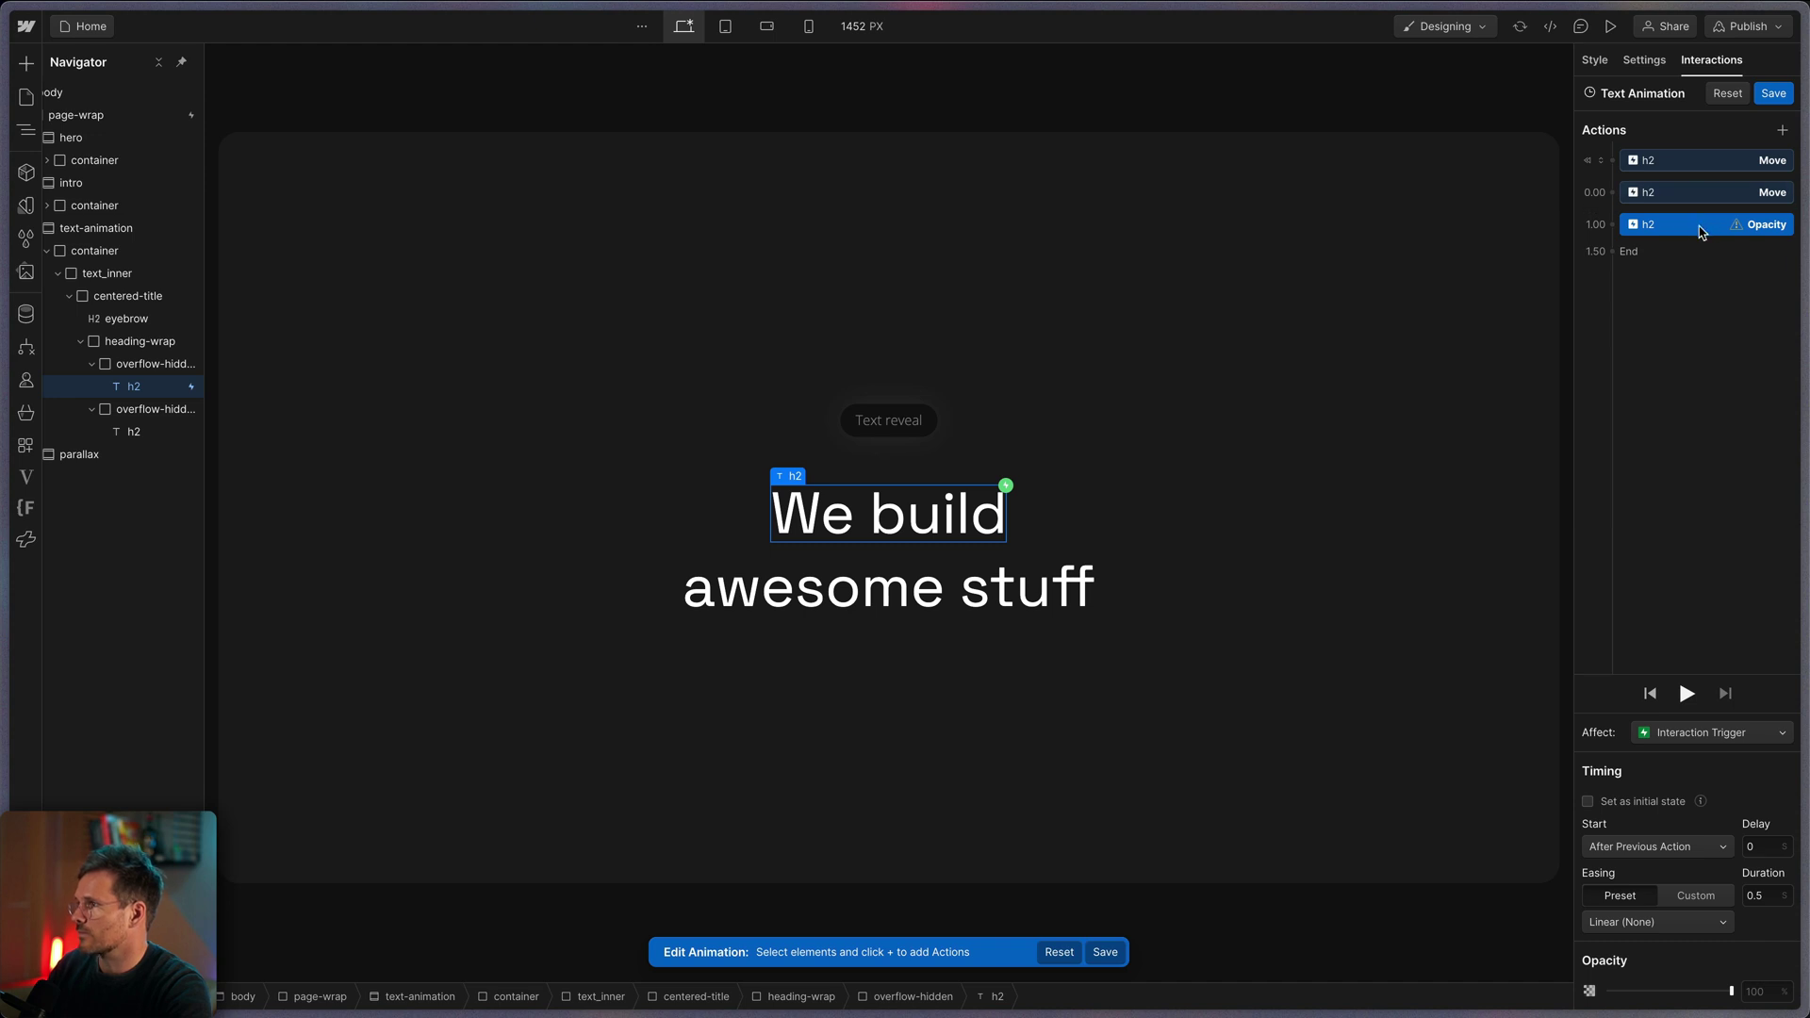
{"action": "left_click_drag", "start_coordinate": [1713, 225], "coordinate": [1695, 181]}
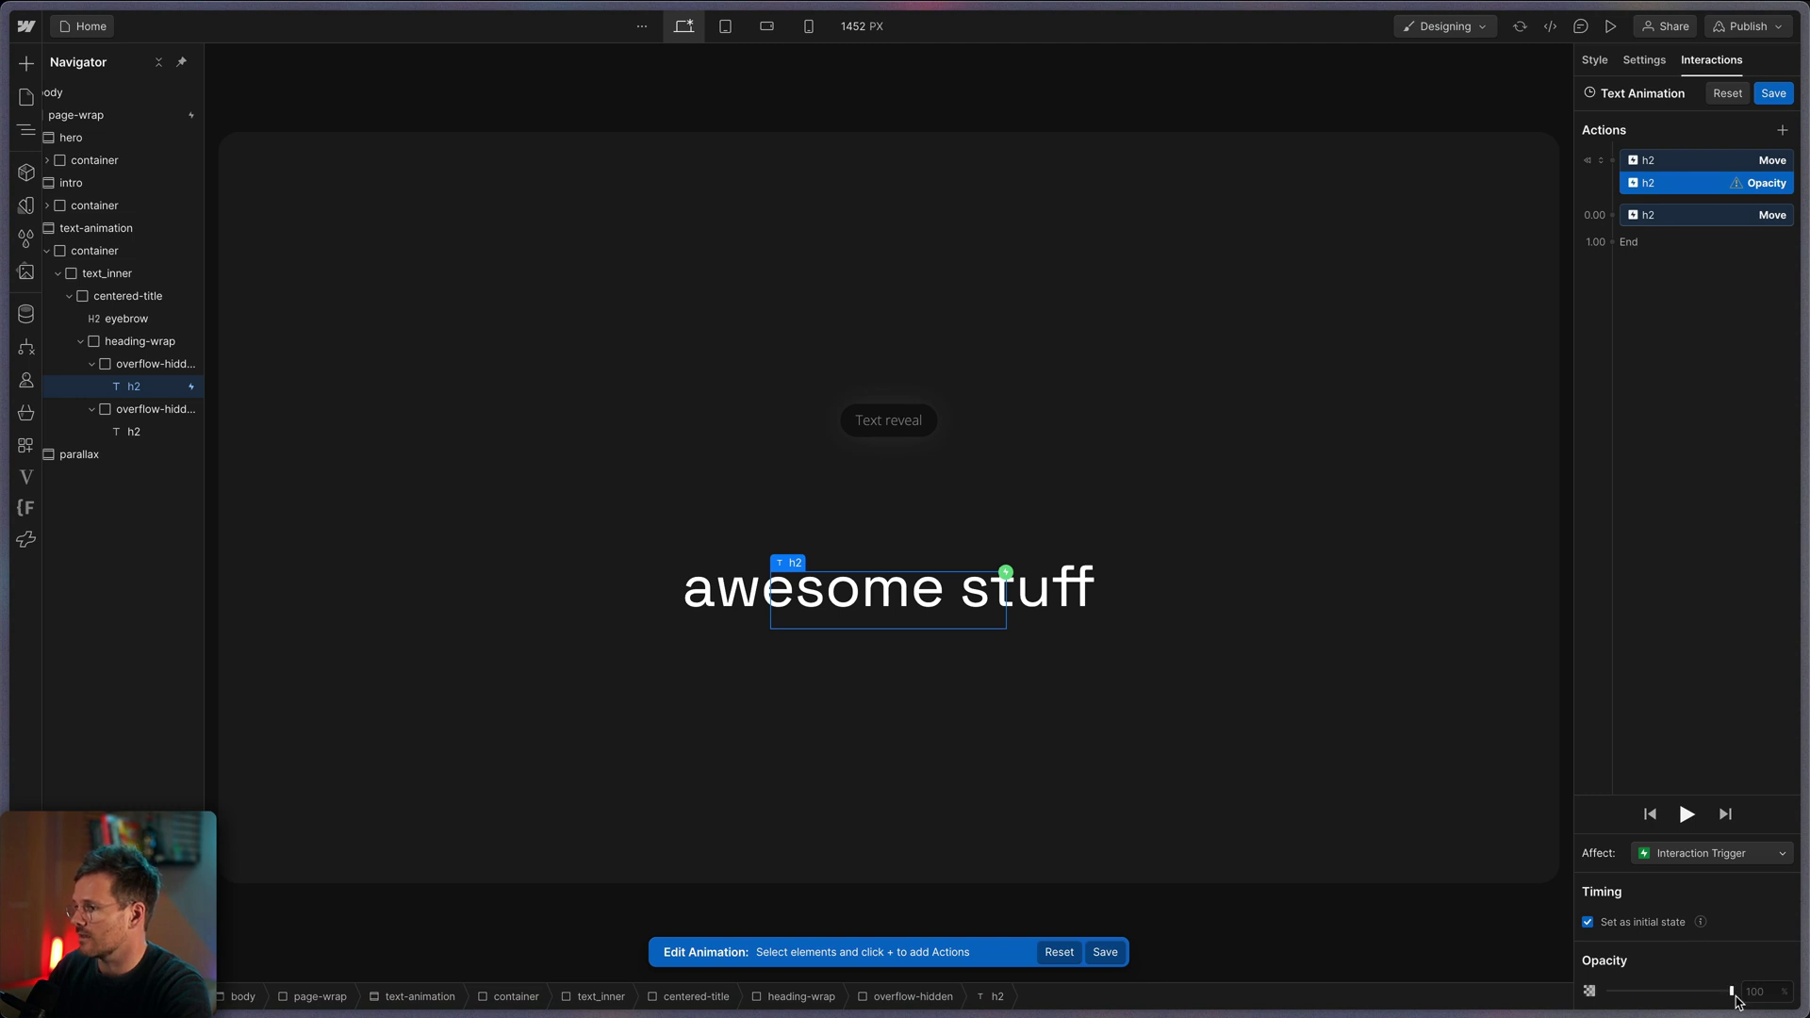
{"action": "left_click_drag", "start_coordinate": [1732, 992], "coordinate": [1607, 992]}
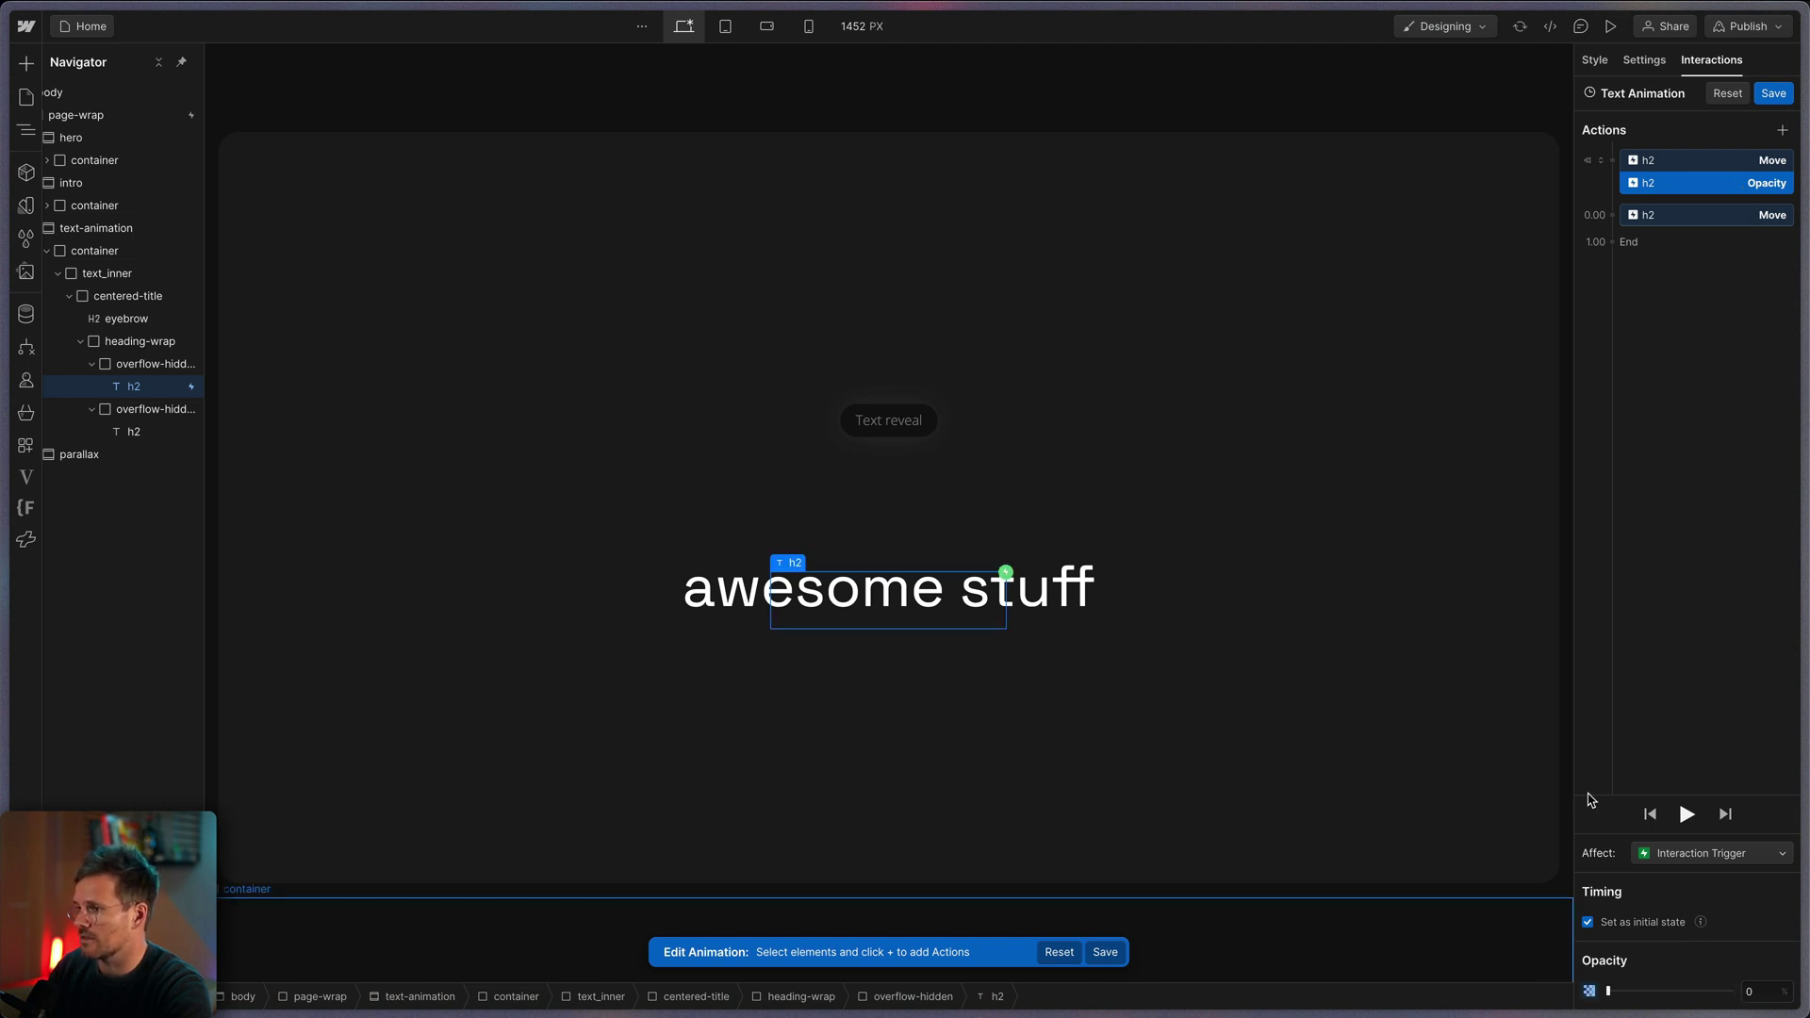
Step: Duplicate the Opacity action, run it alongside the Move, and give it a 1.4 s duration
{"action": "right_click", "coordinate": [1717, 191]}
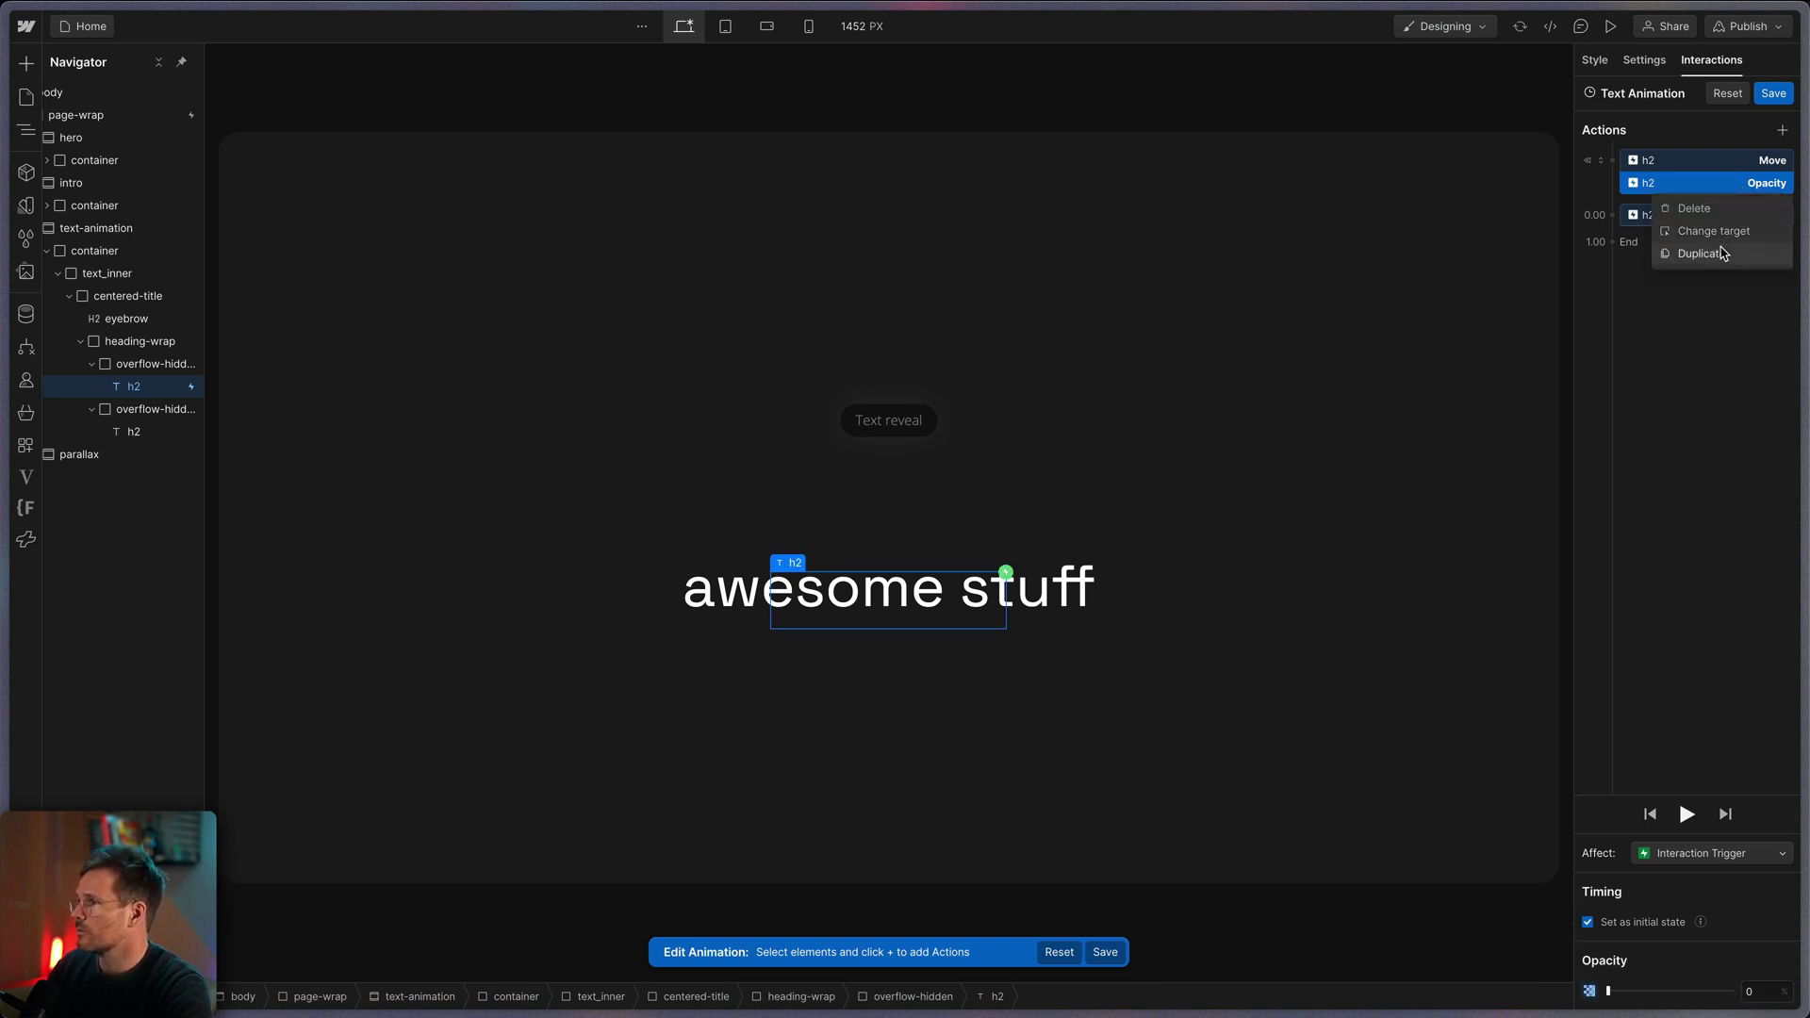
{"action": "left_click", "coordinate": [1697, 249]}
{"action": "left_click_drag", "start_coordinate": [1701, 223], "coordinate": [1729, 253]}
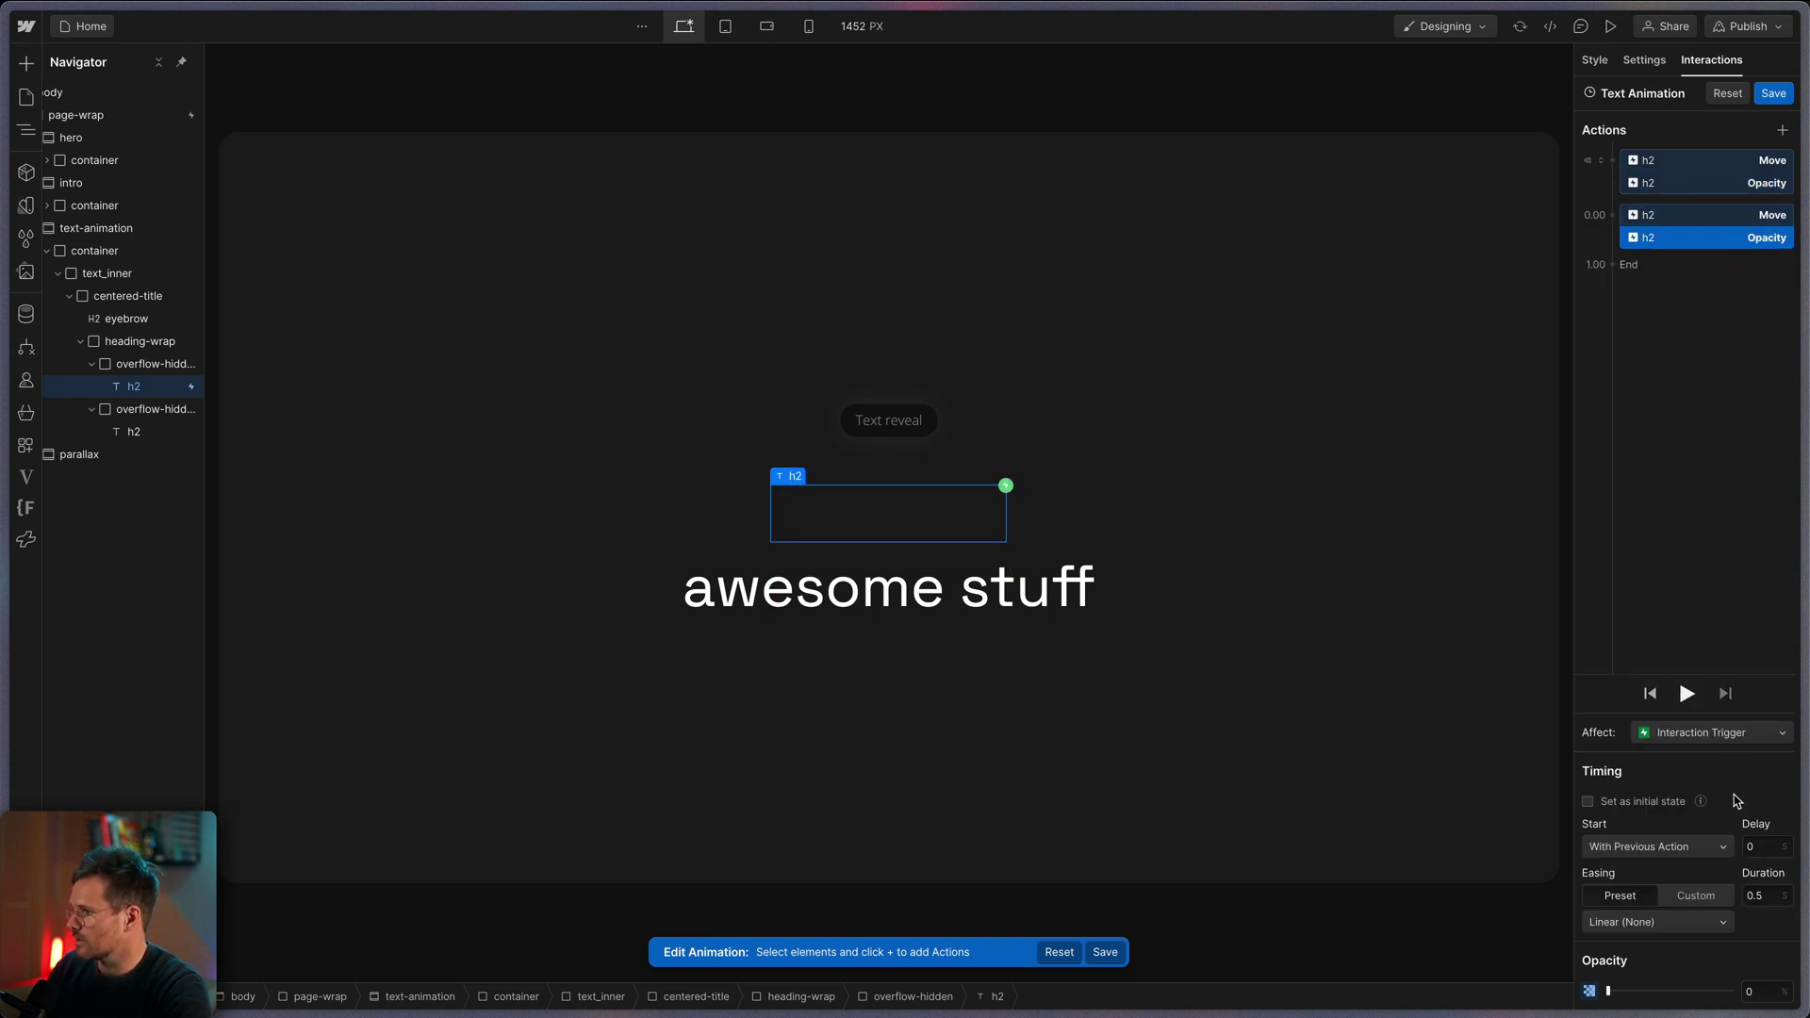
{"action": "left_click", "coordinate": [1770, 898]}
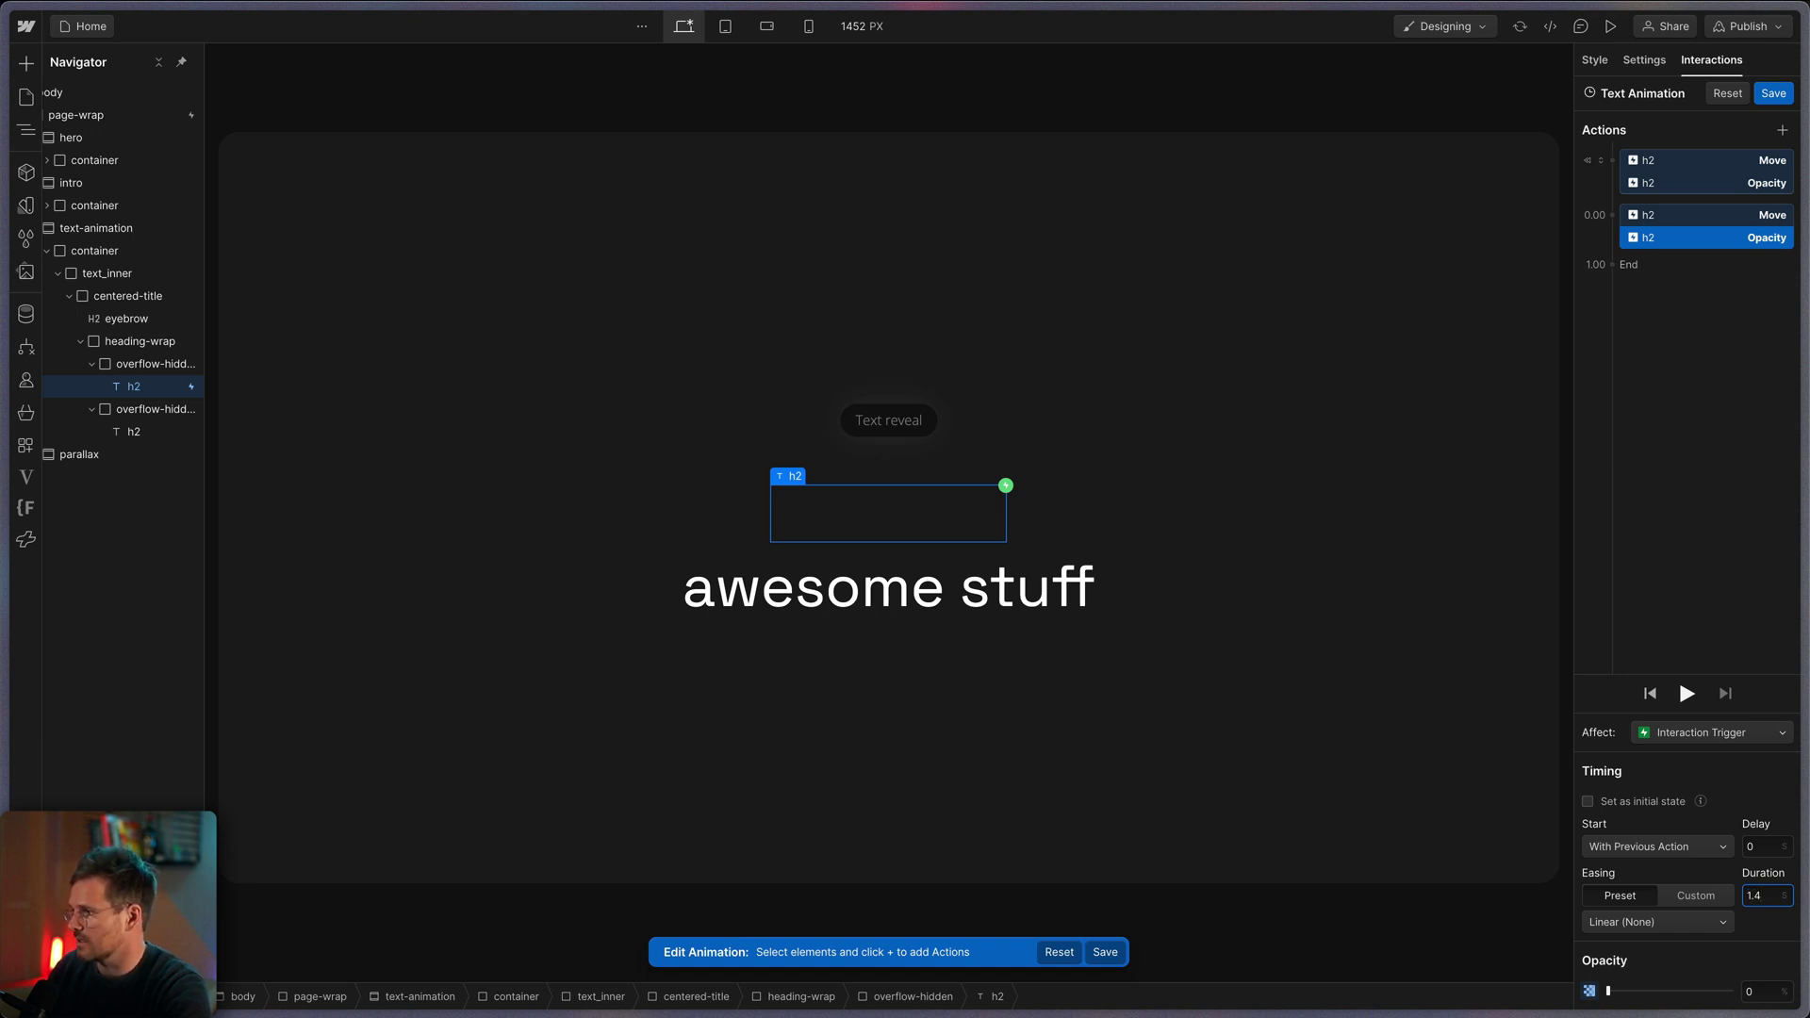
{"action": "type", "text": "1.4"}
{"action": "key", "text": "Return"}
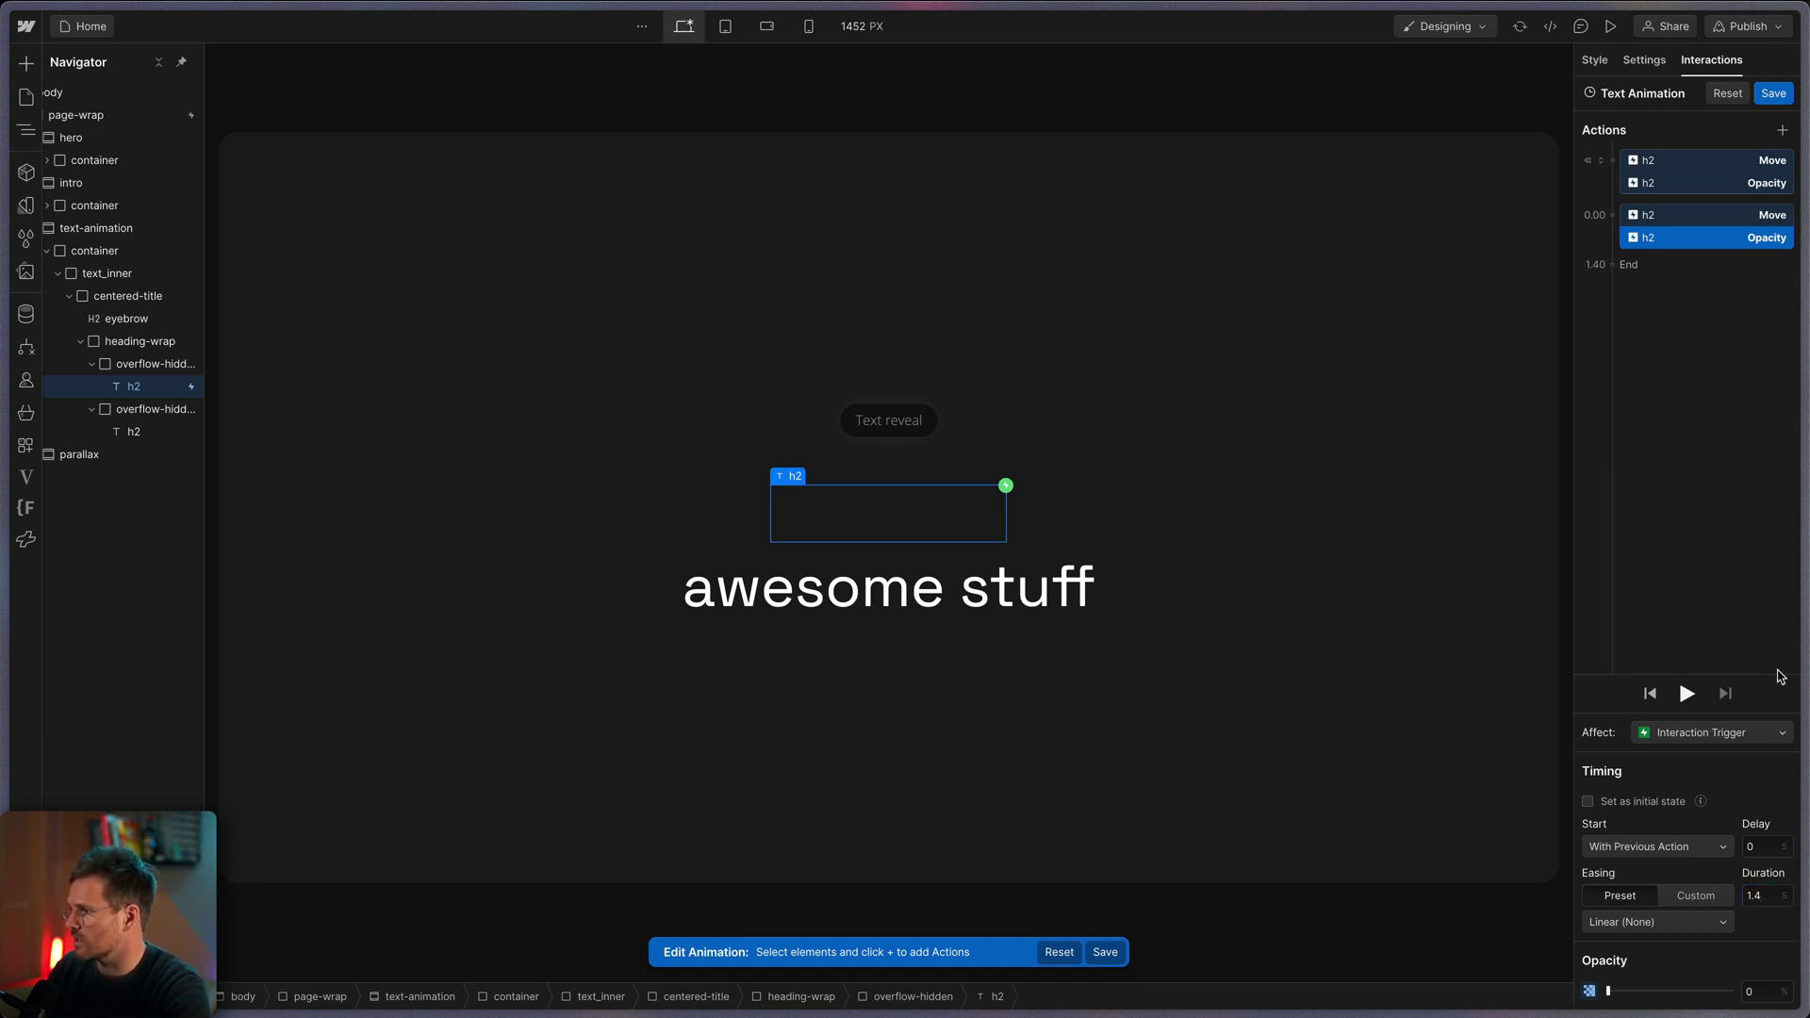
Step: Give the fade Out Quart easing and a final opacity of 100, then play it back
{"action": "left_click", "coordinate": [1673, 923]}
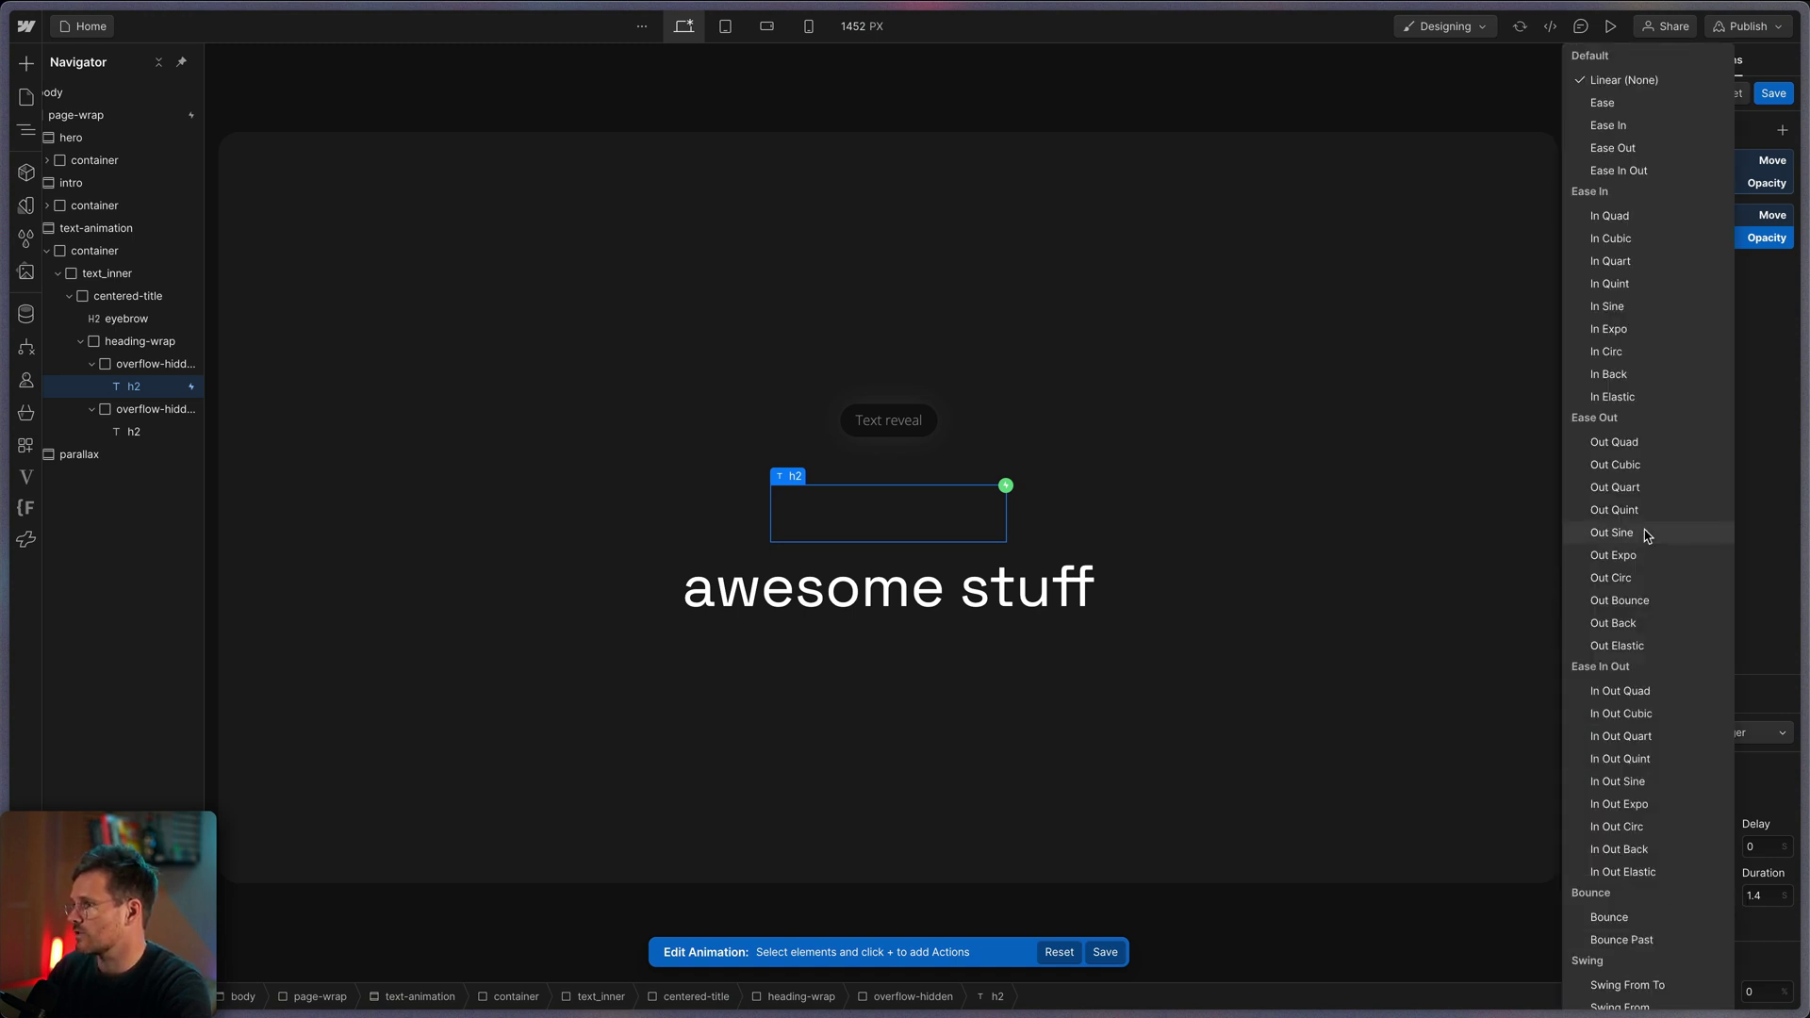
{"action": "left_click", "coordinate": [1629, 488]}
{"action": "left_click", "coordinate": [1759, 996]}
{"action": "type", "text": "100"}
{"action": "key", "text": "Return"}
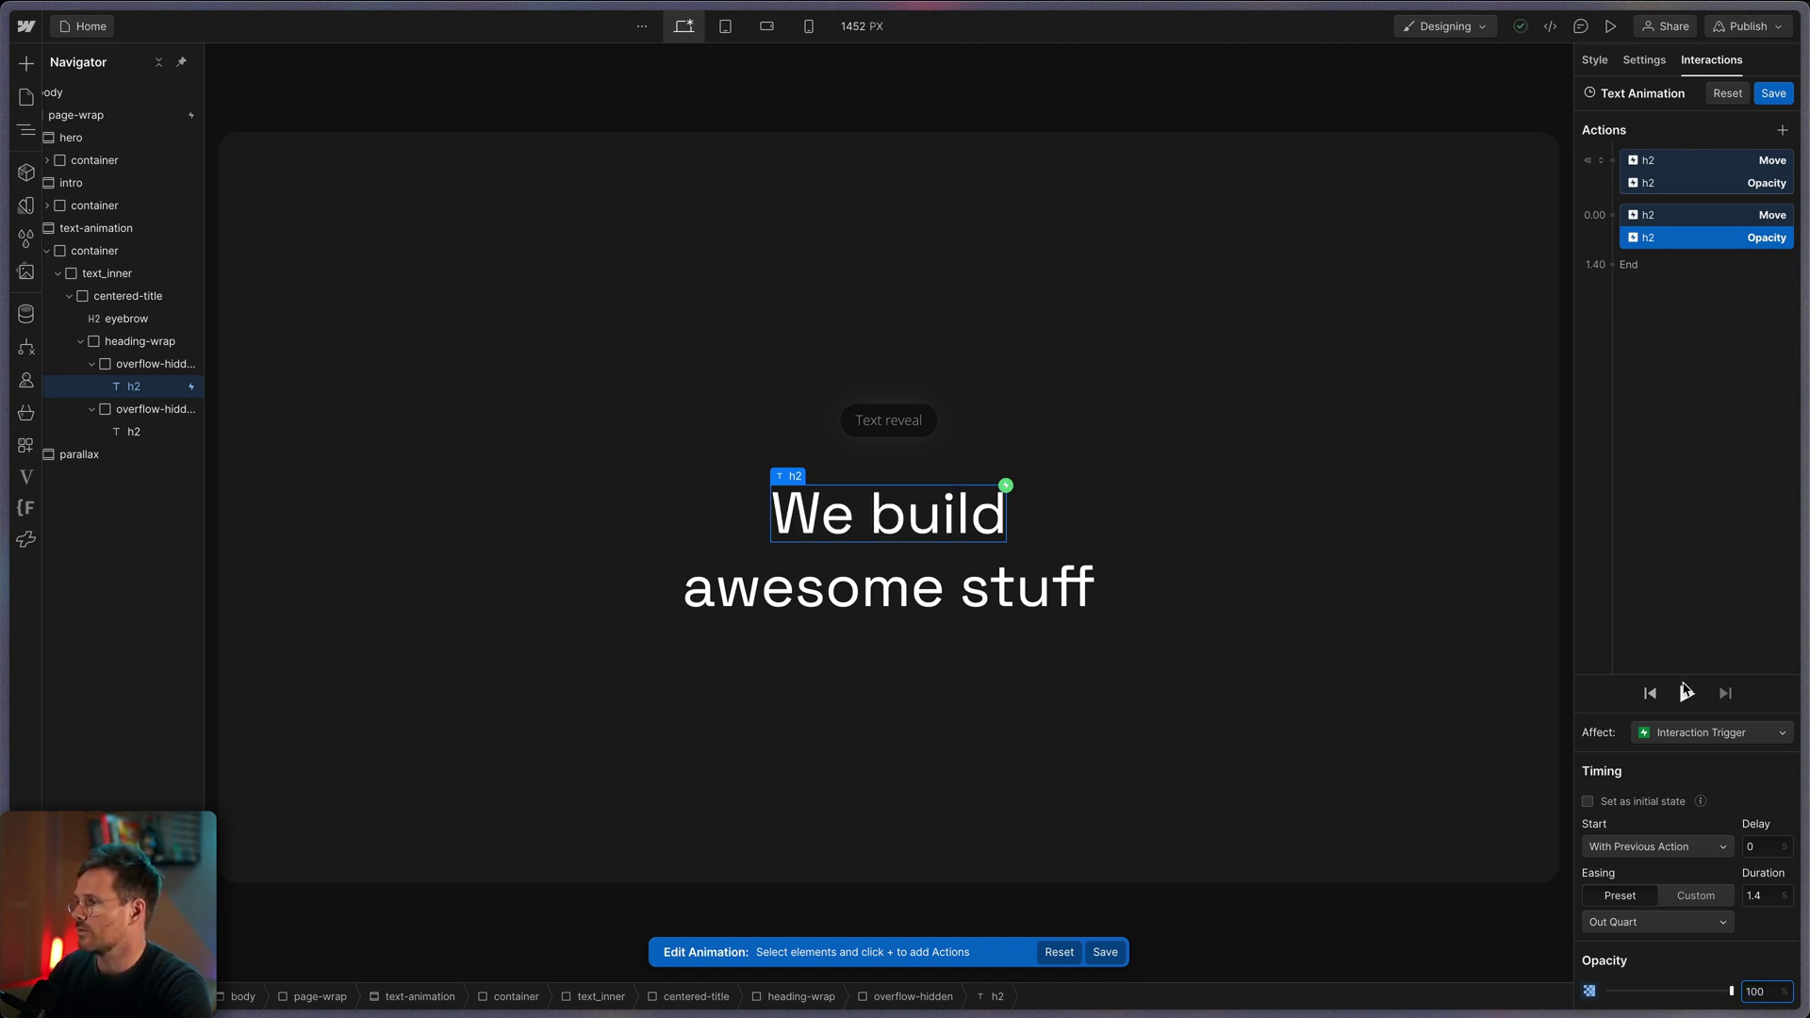
{"action": "left_click", "coordinate": [1687, 692]}
Step: Save the Text Animation, switch its trigger to the h2 class, and preview the reveal
{"action": "left_click", "coordinate": [1772, 93]}
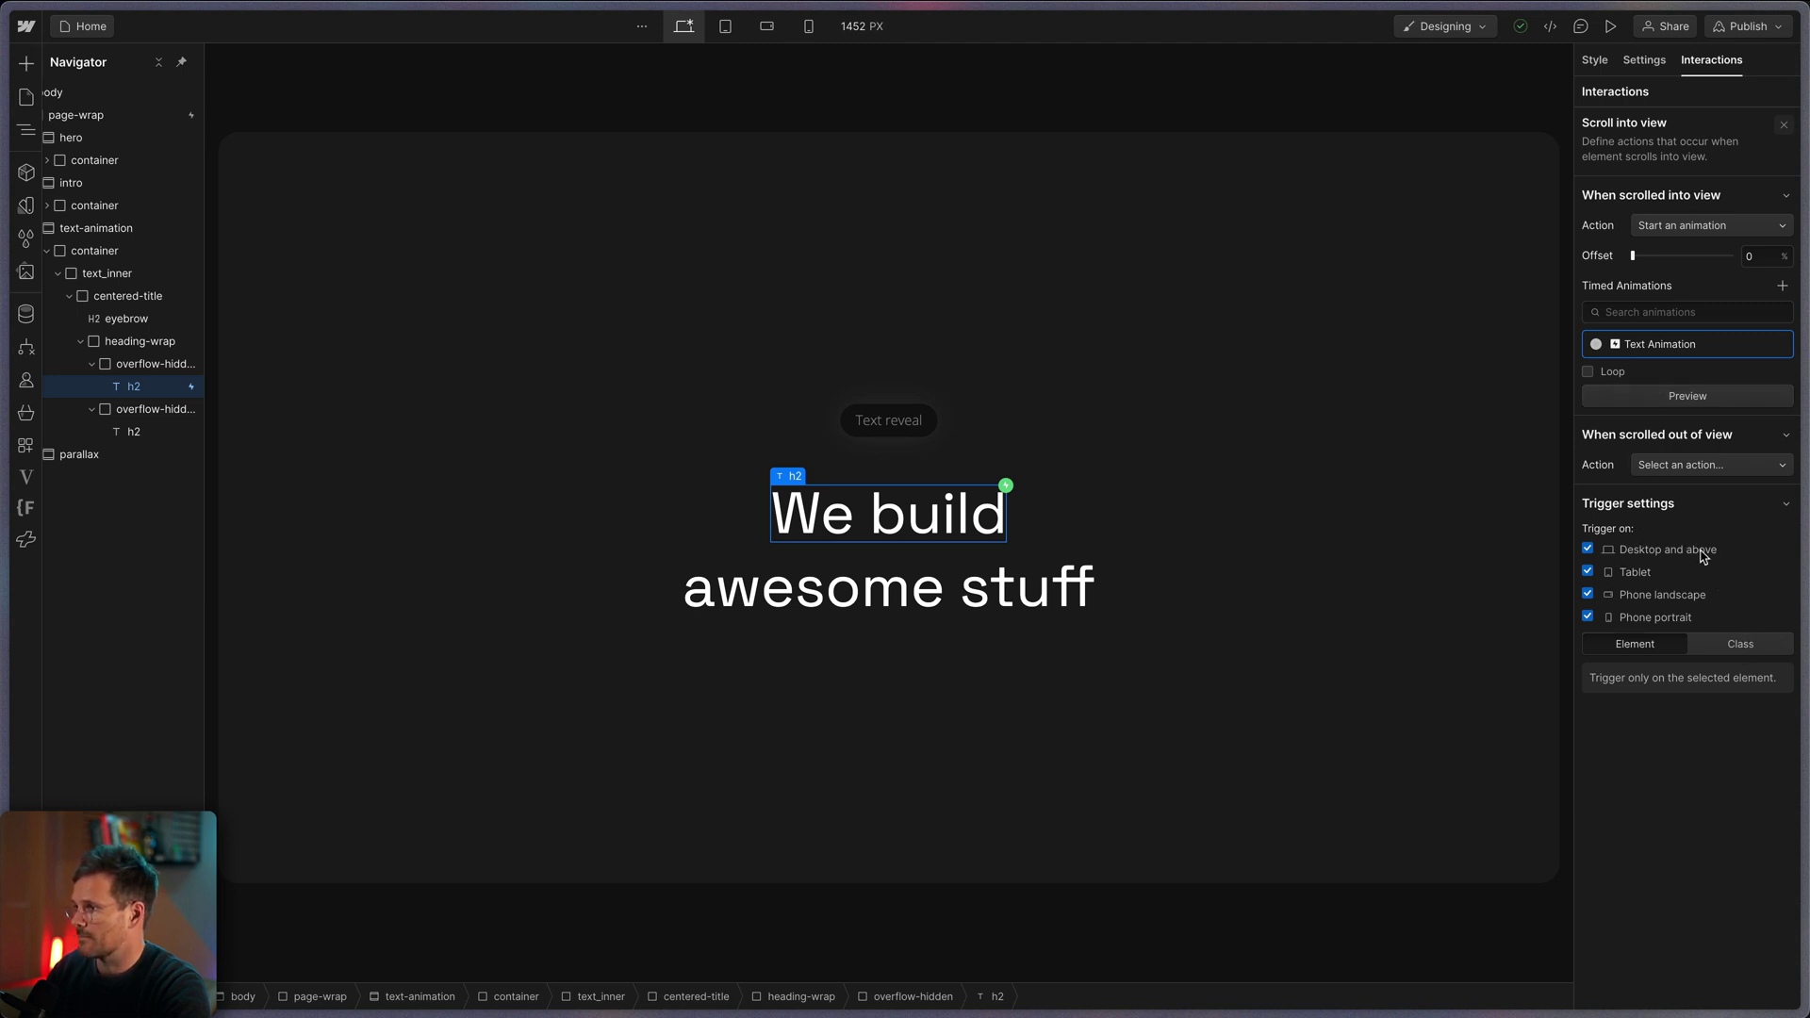
{"action": "left_click", "coordinate": [1741, 645]}
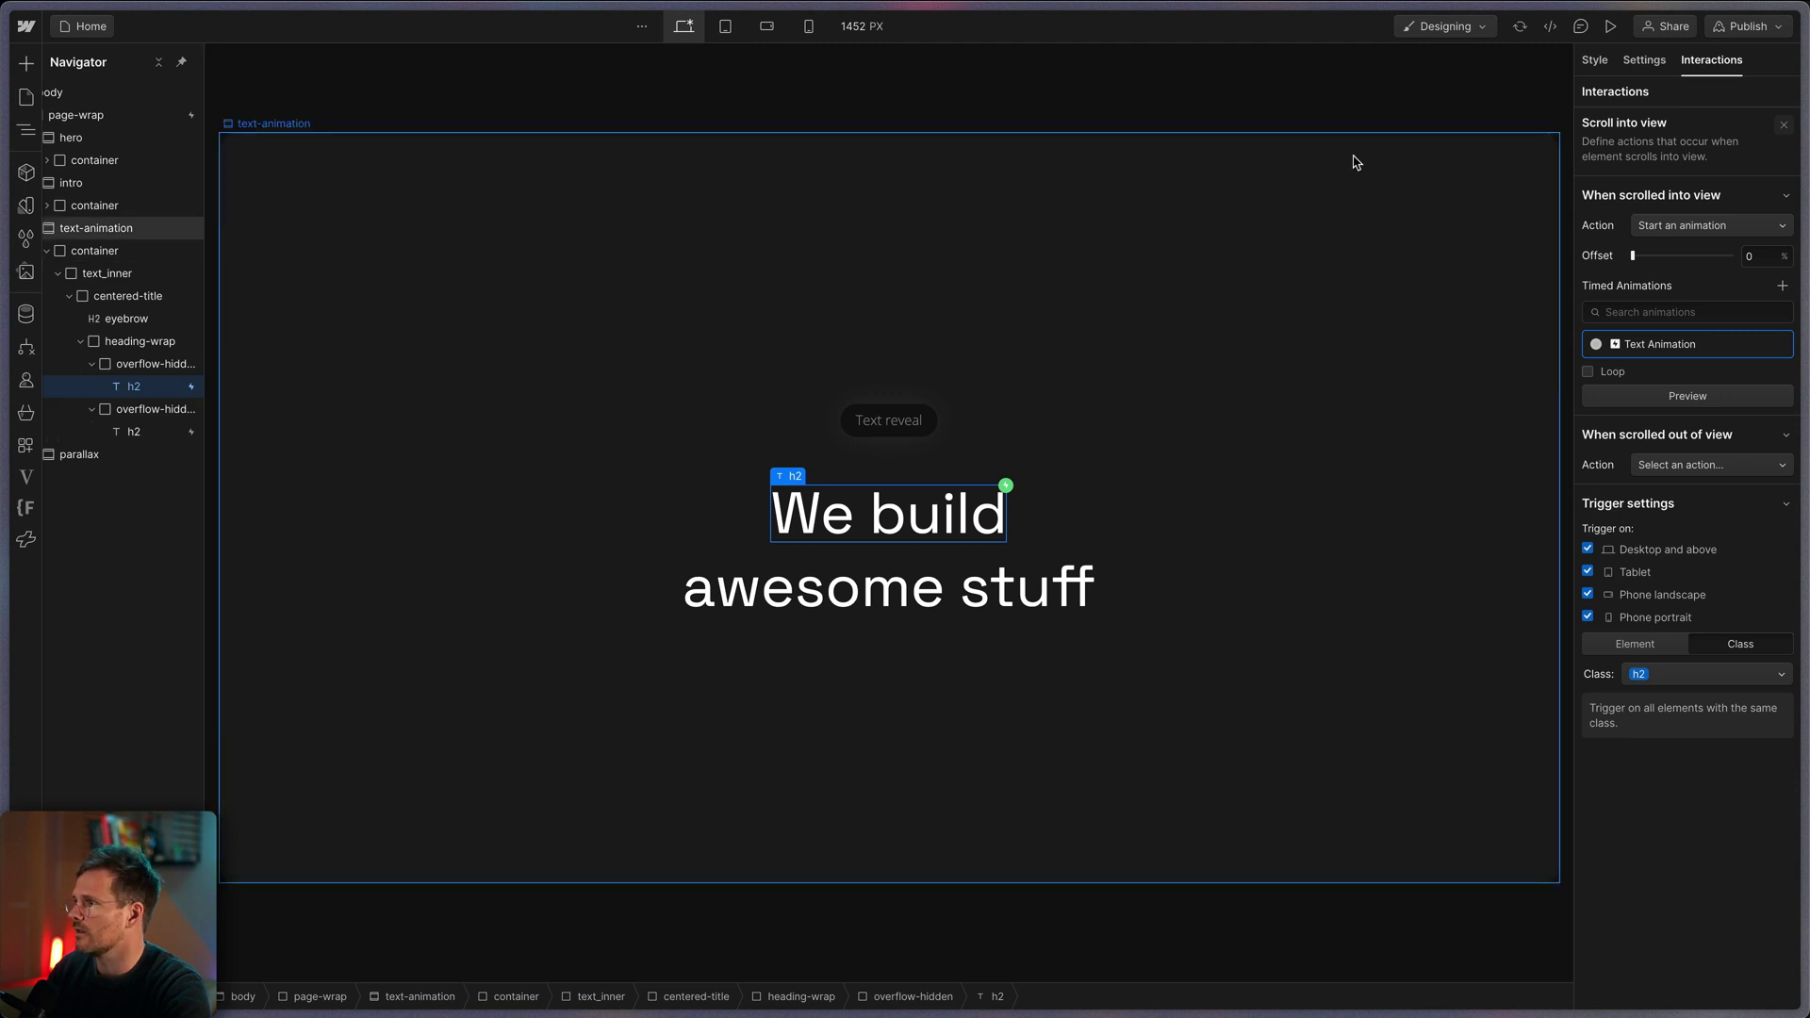
{"action": "scroll", "coordinate": [1325, 295], "scroll_direction": "up", "scroll_amount": 6}
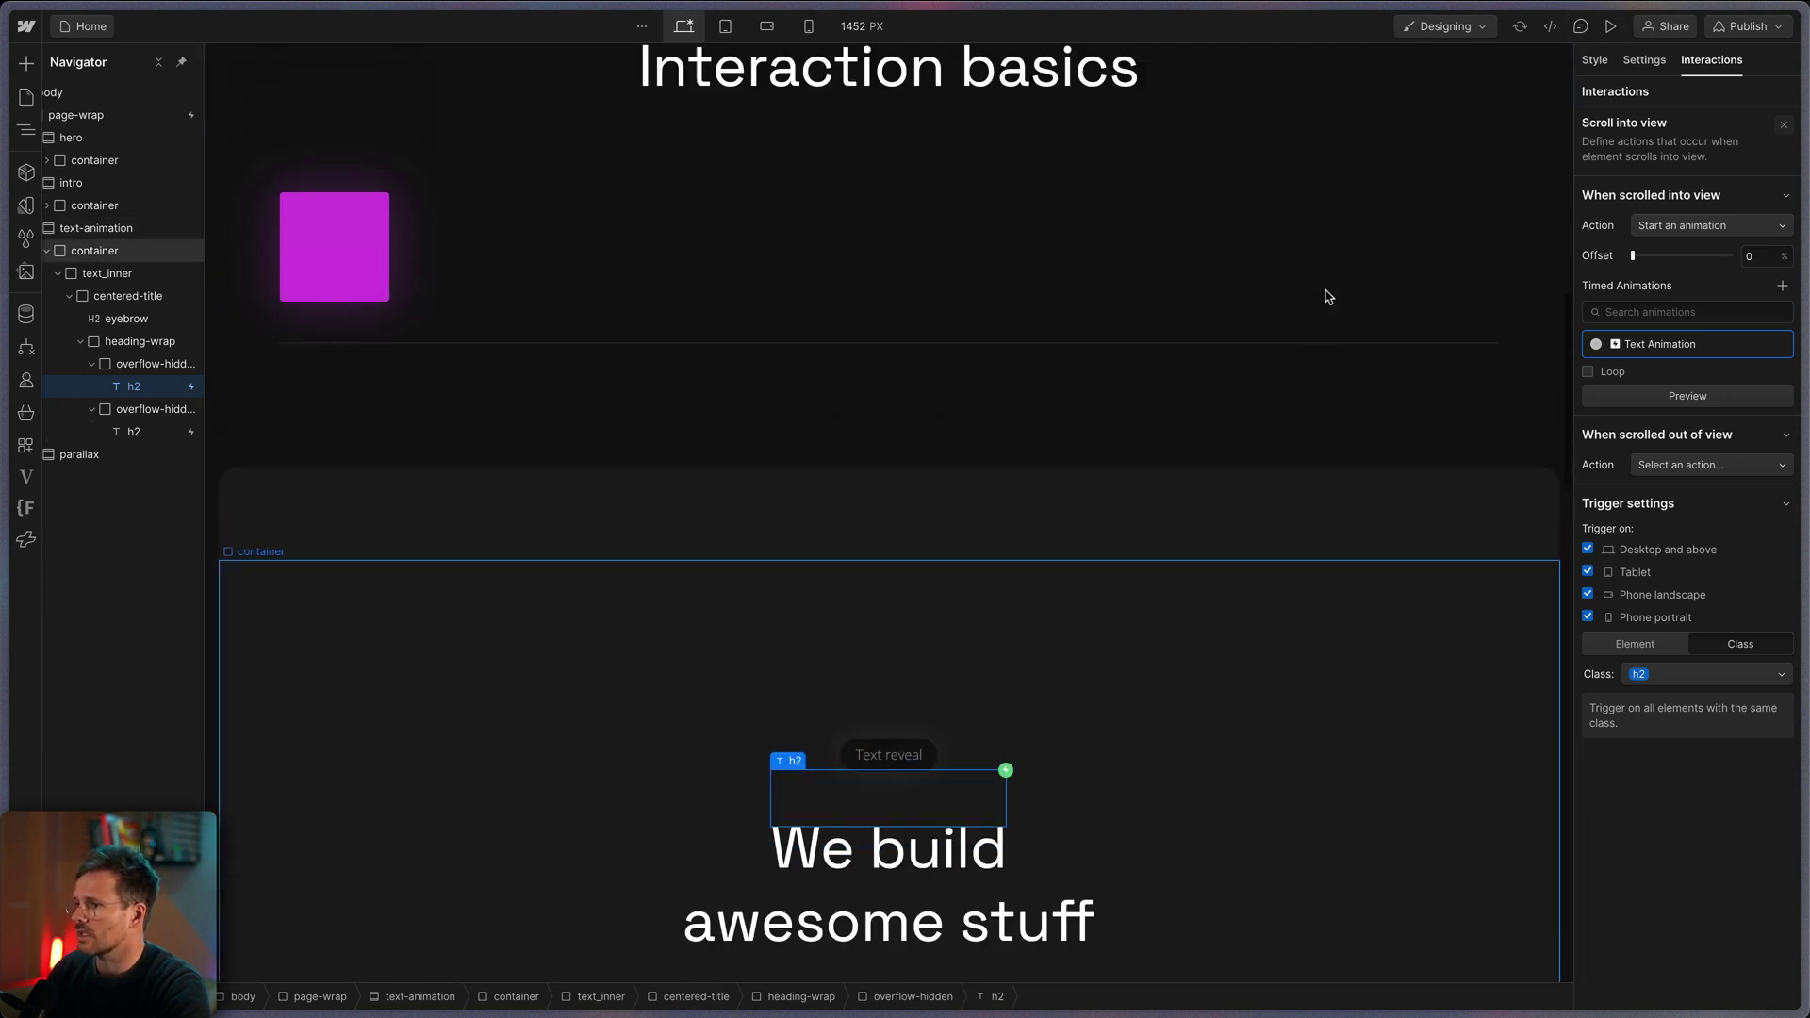
{"action": "left_click", "coordinate": [1610, 27]}
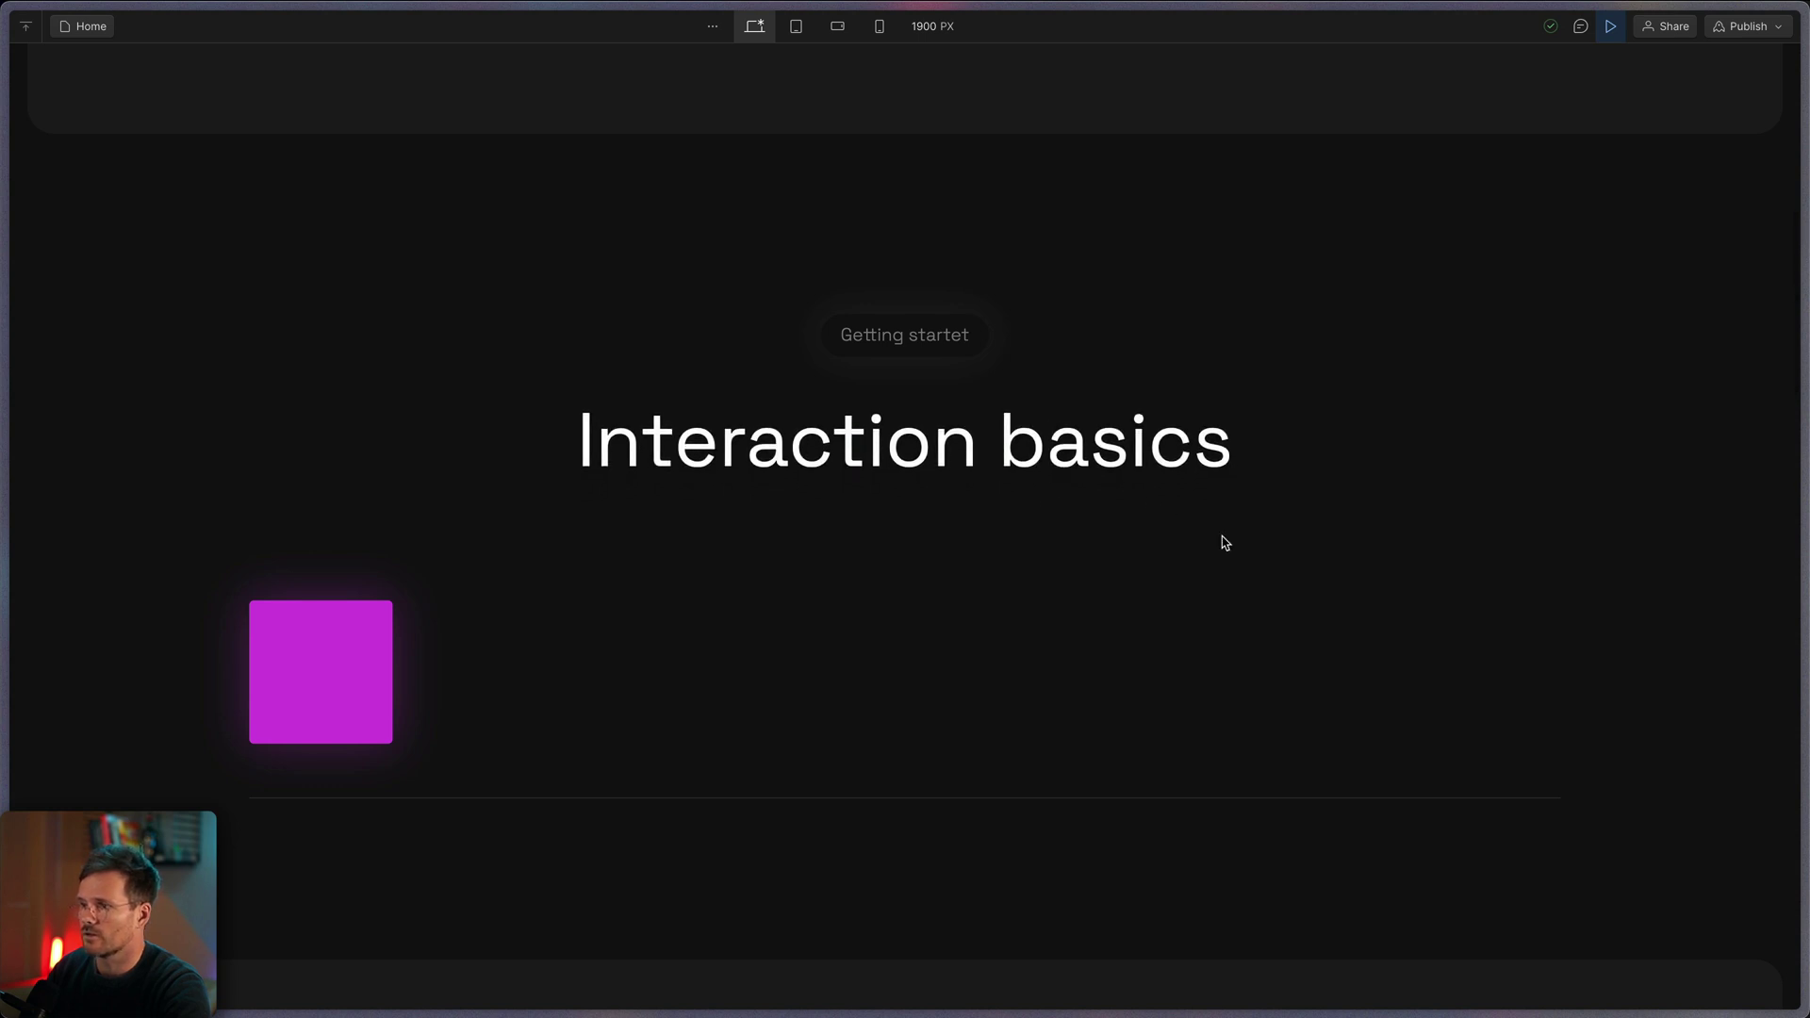
{"action": "scroll", "coordinate": [1224, 543], "scroll_direction": "down", "scroll_amount": 6}
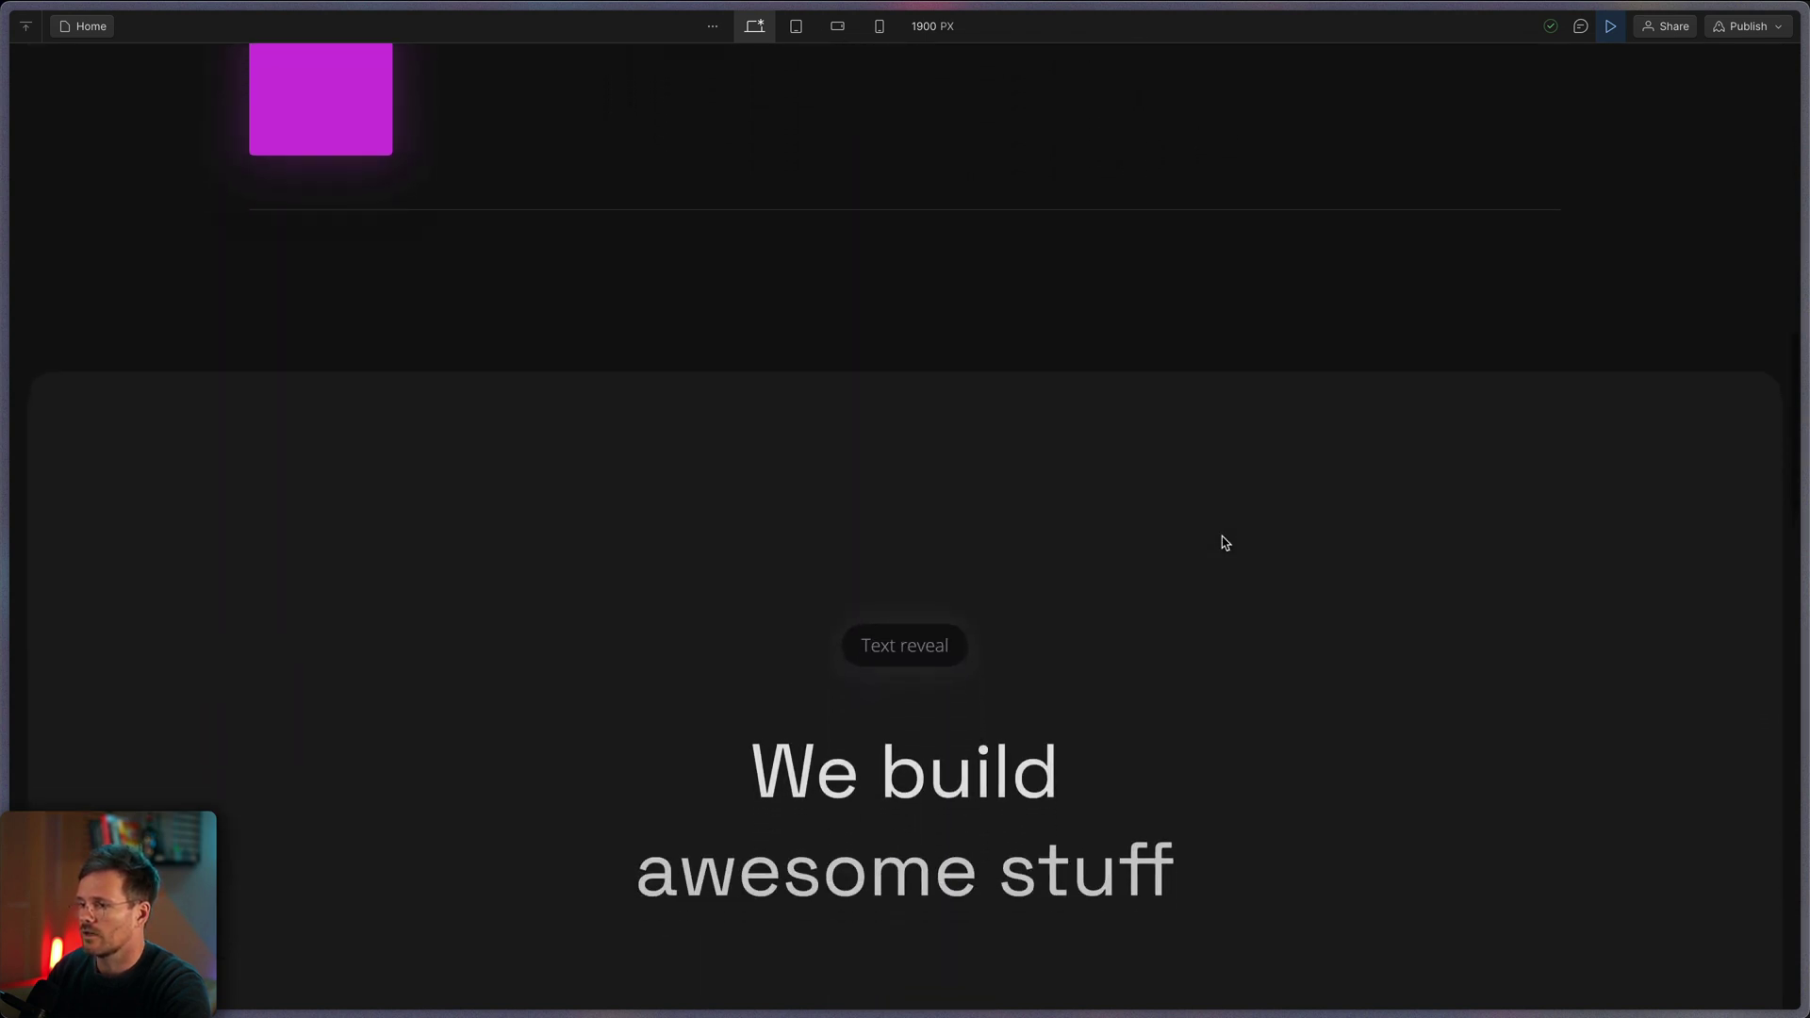
Step: Set the heading's Scroll into view offset to 20 and preview the reveal again
{"action": "left_click", "coordinate": [1612, 26]}
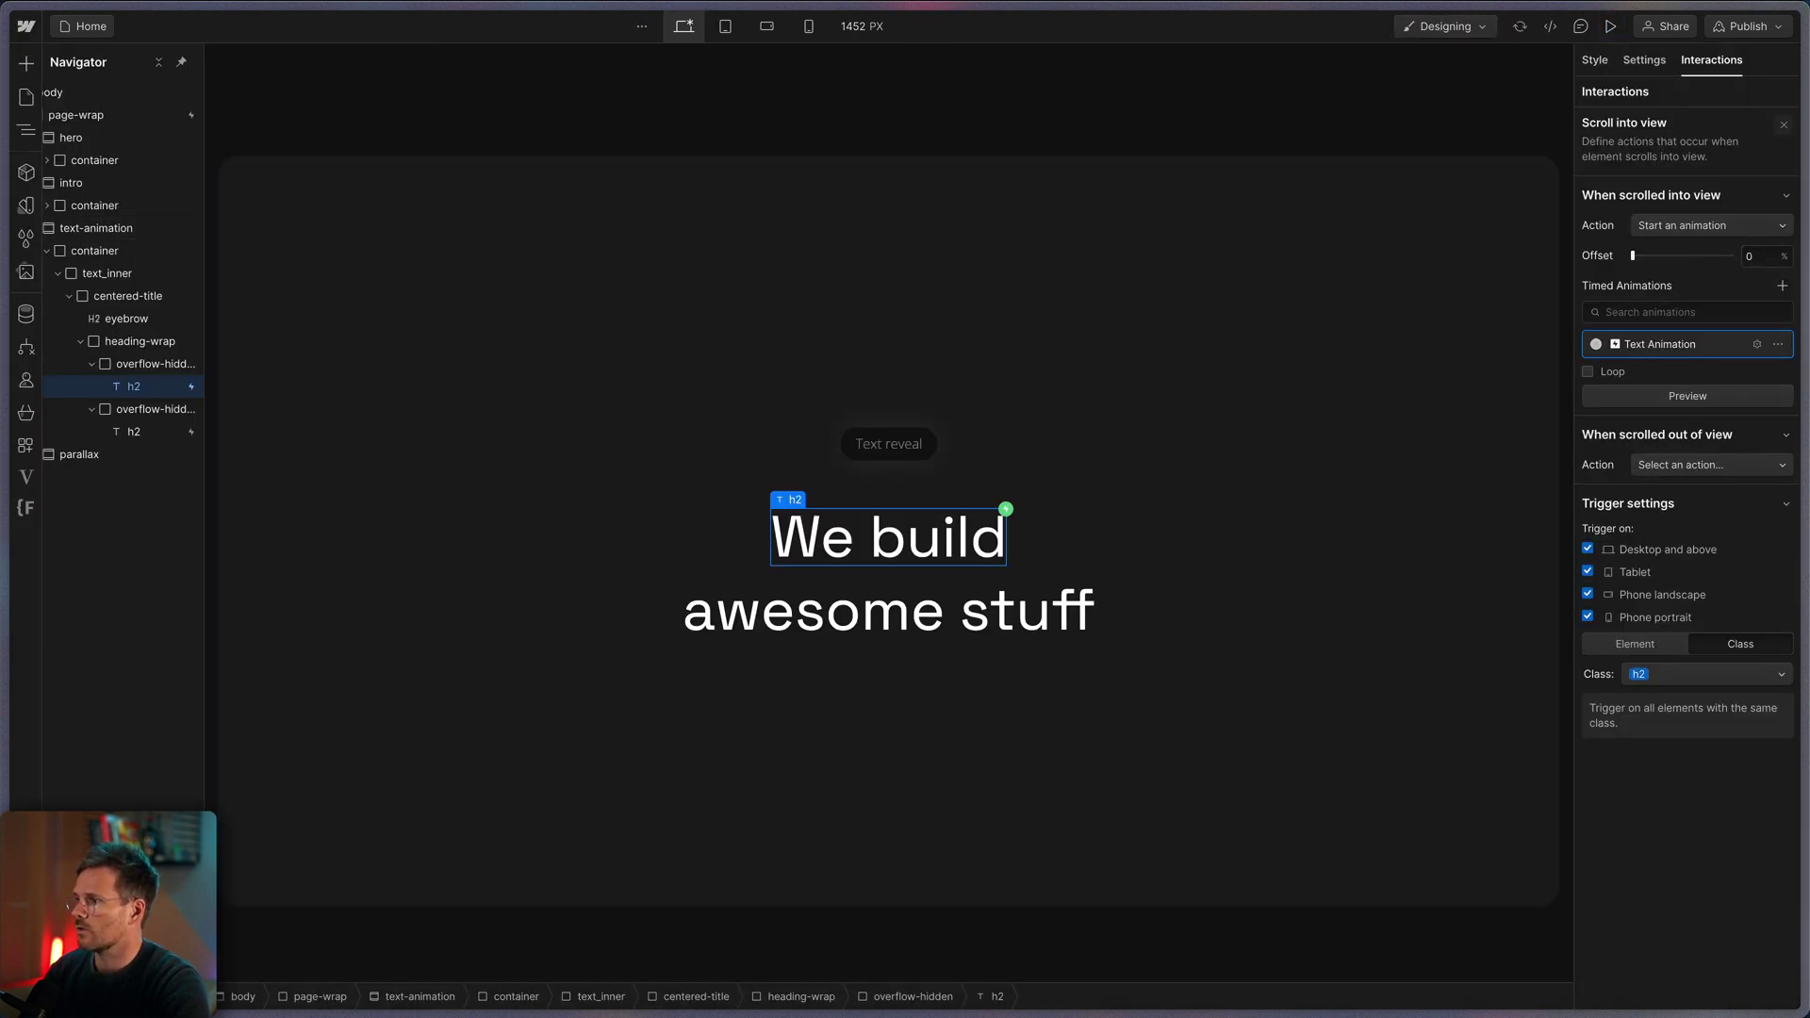
{"action": "scroll", "coordinate": [1434, 524], "scroll_direction": "up", "scroll_amount": 5}
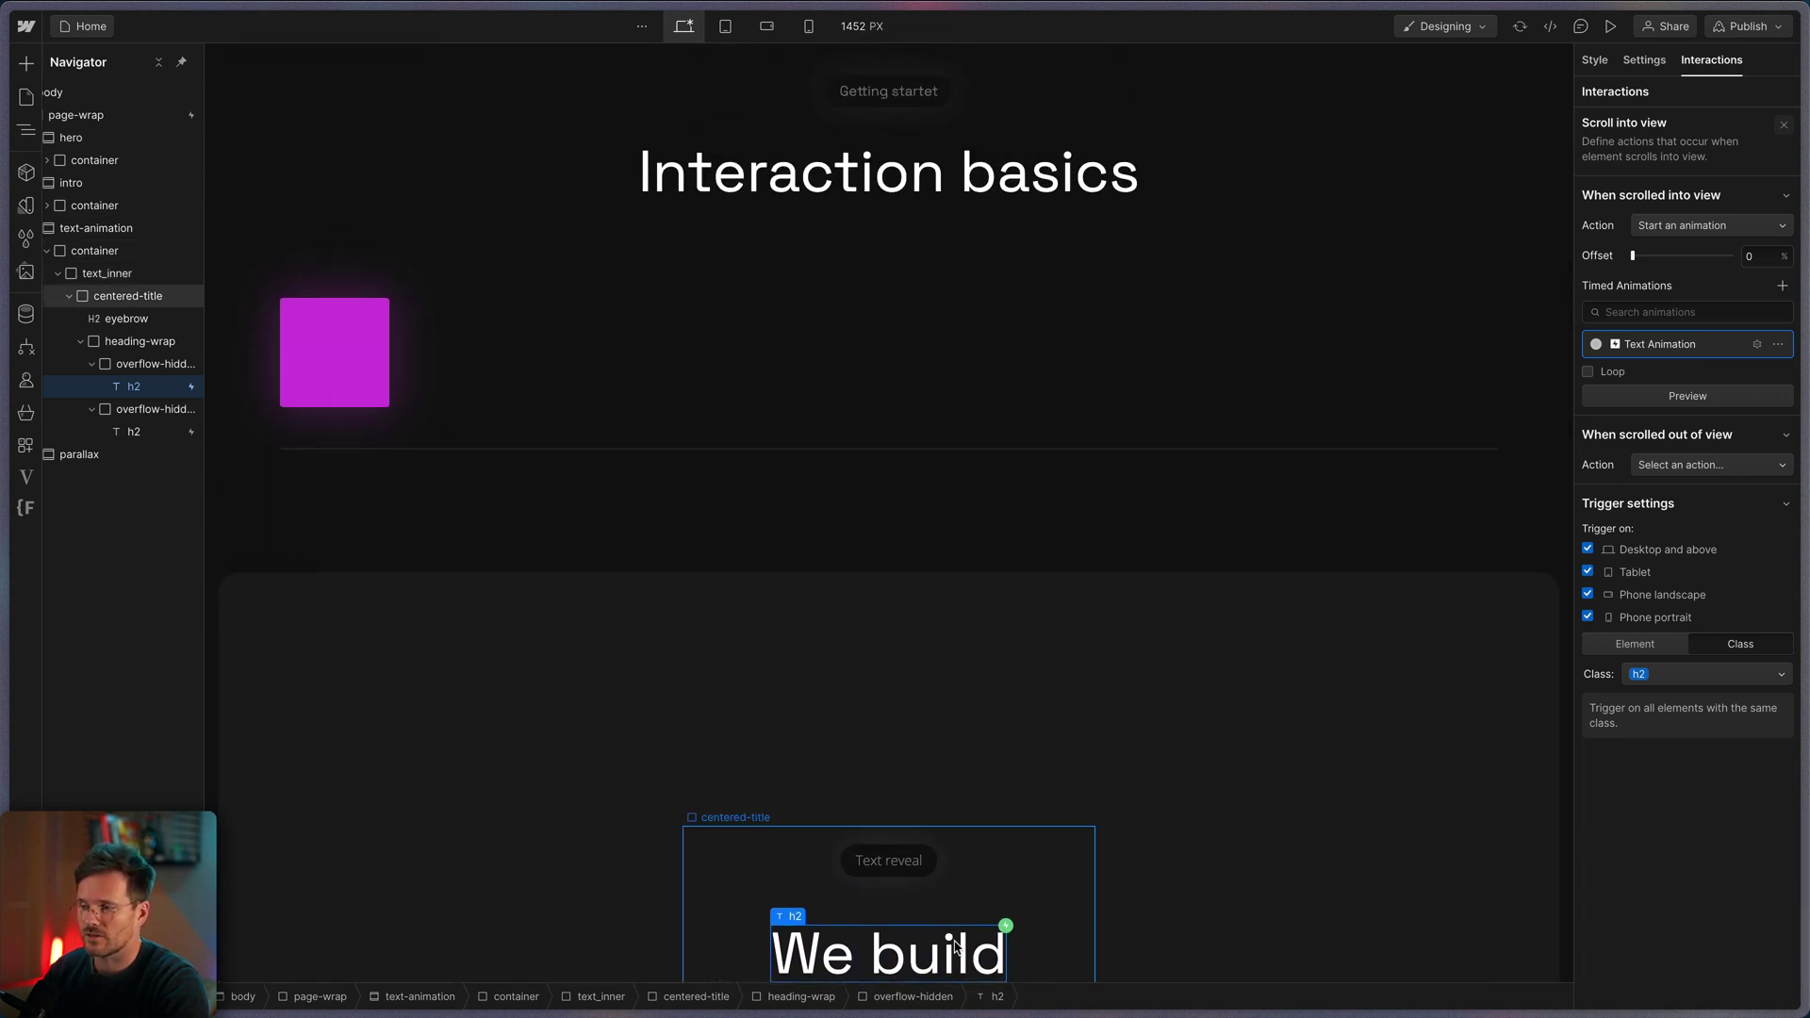
{"action": "left_click", "coordinate": [1763, 256]}
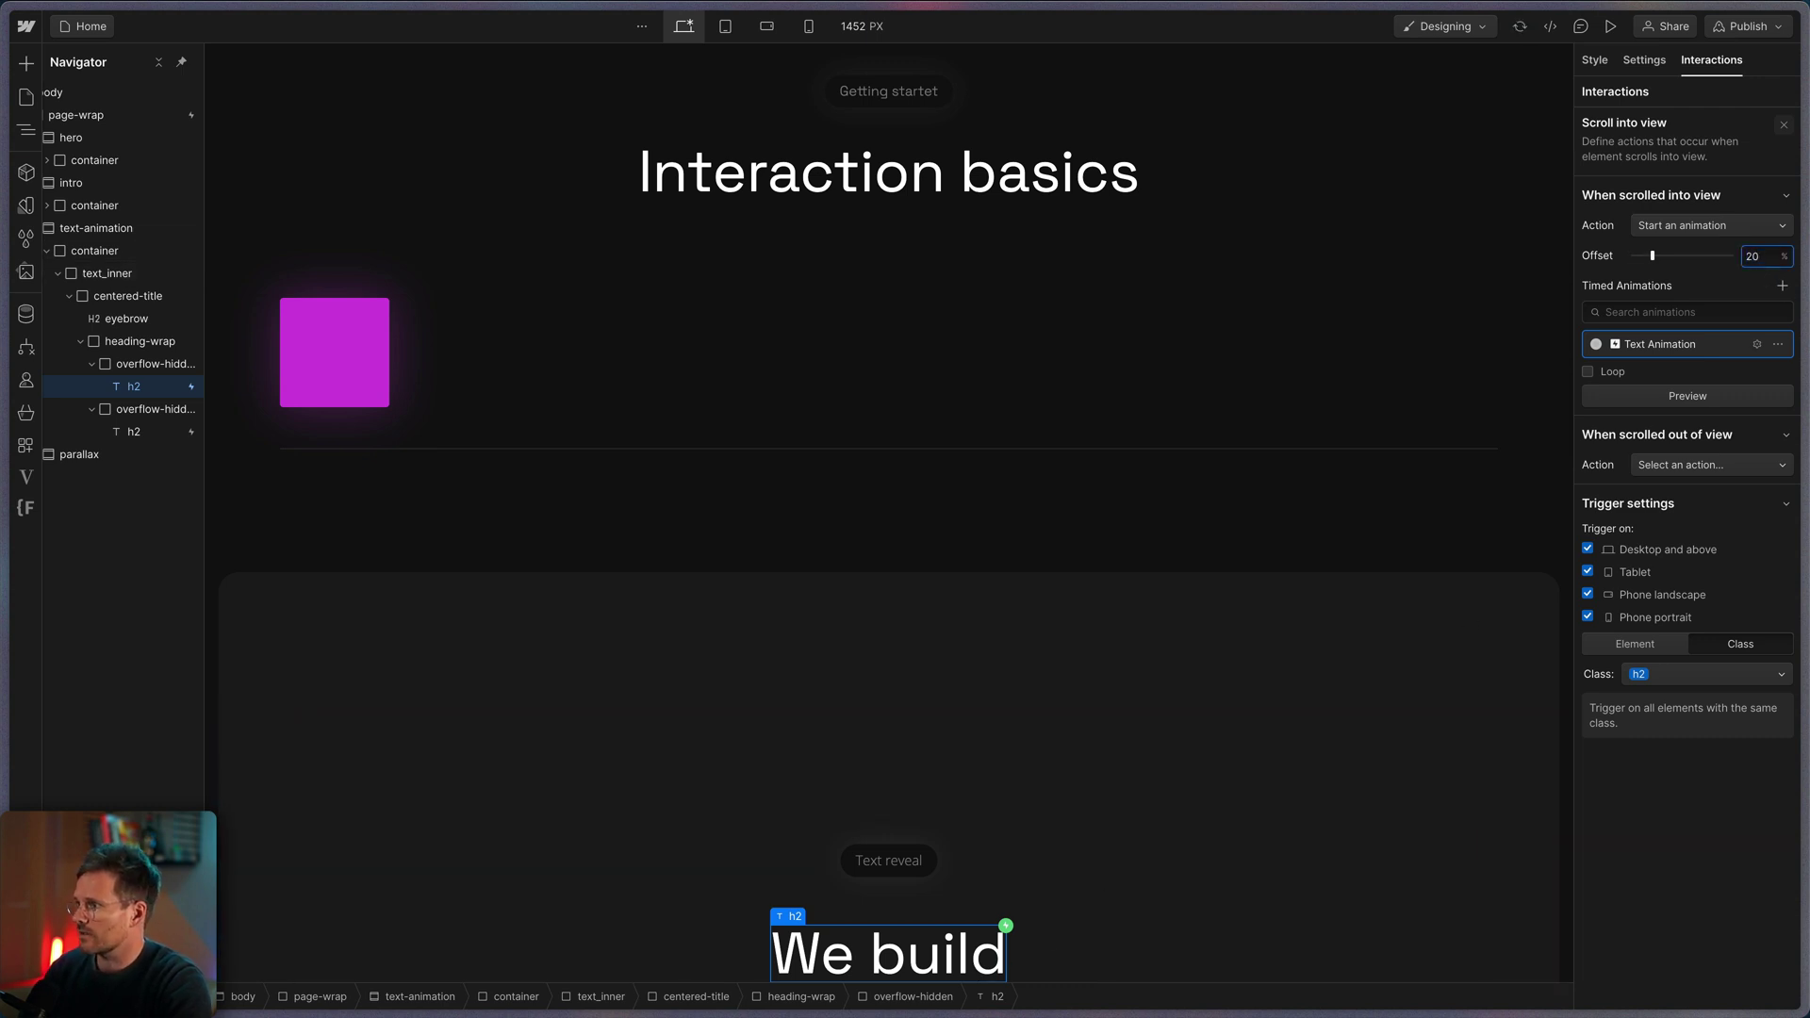
{"action": "type", "text": "20"}
{"action": "scroll", "coordinate": [1122, 785], "scroll_direction": "down", "scroll_amount": 2}
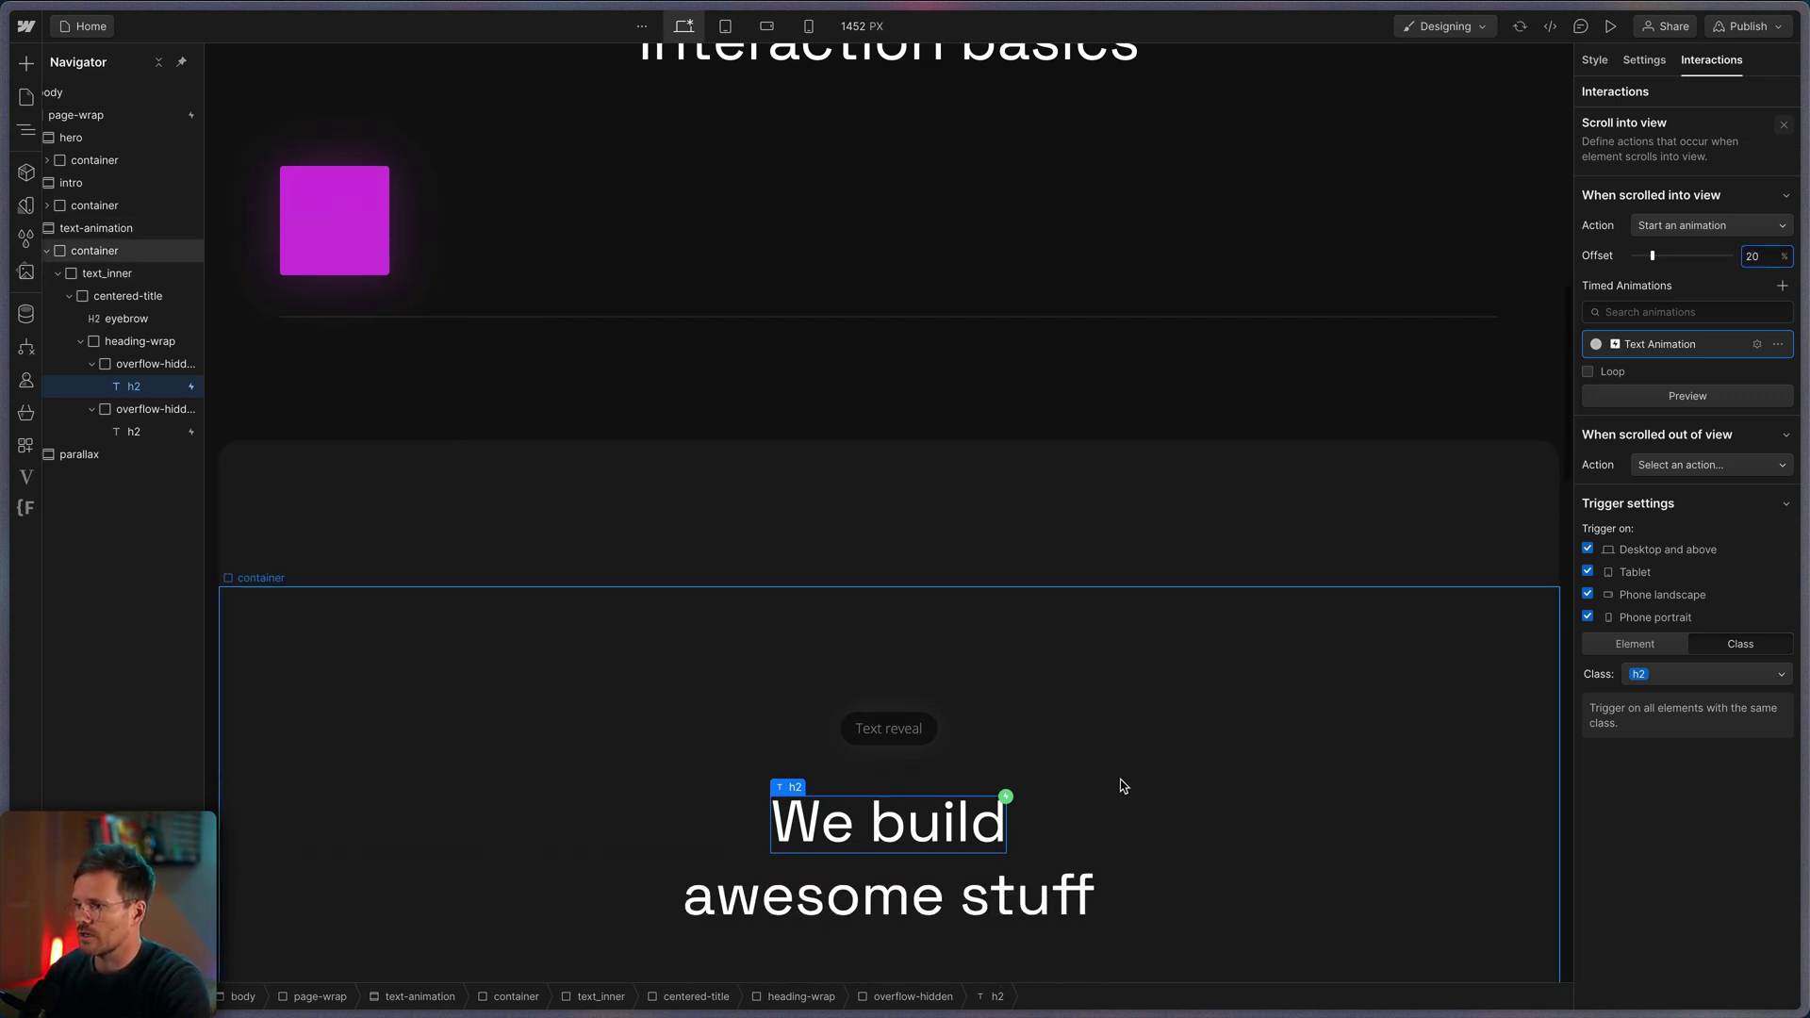
{"action": "scroll", "coordinate": [1120, 787], "scroll_direction": "down", "scroll_amount": 1}
{"action": "scroll", "coordinate": [942, 801], "scroll_direction": "up", "scroll_amount": 1}
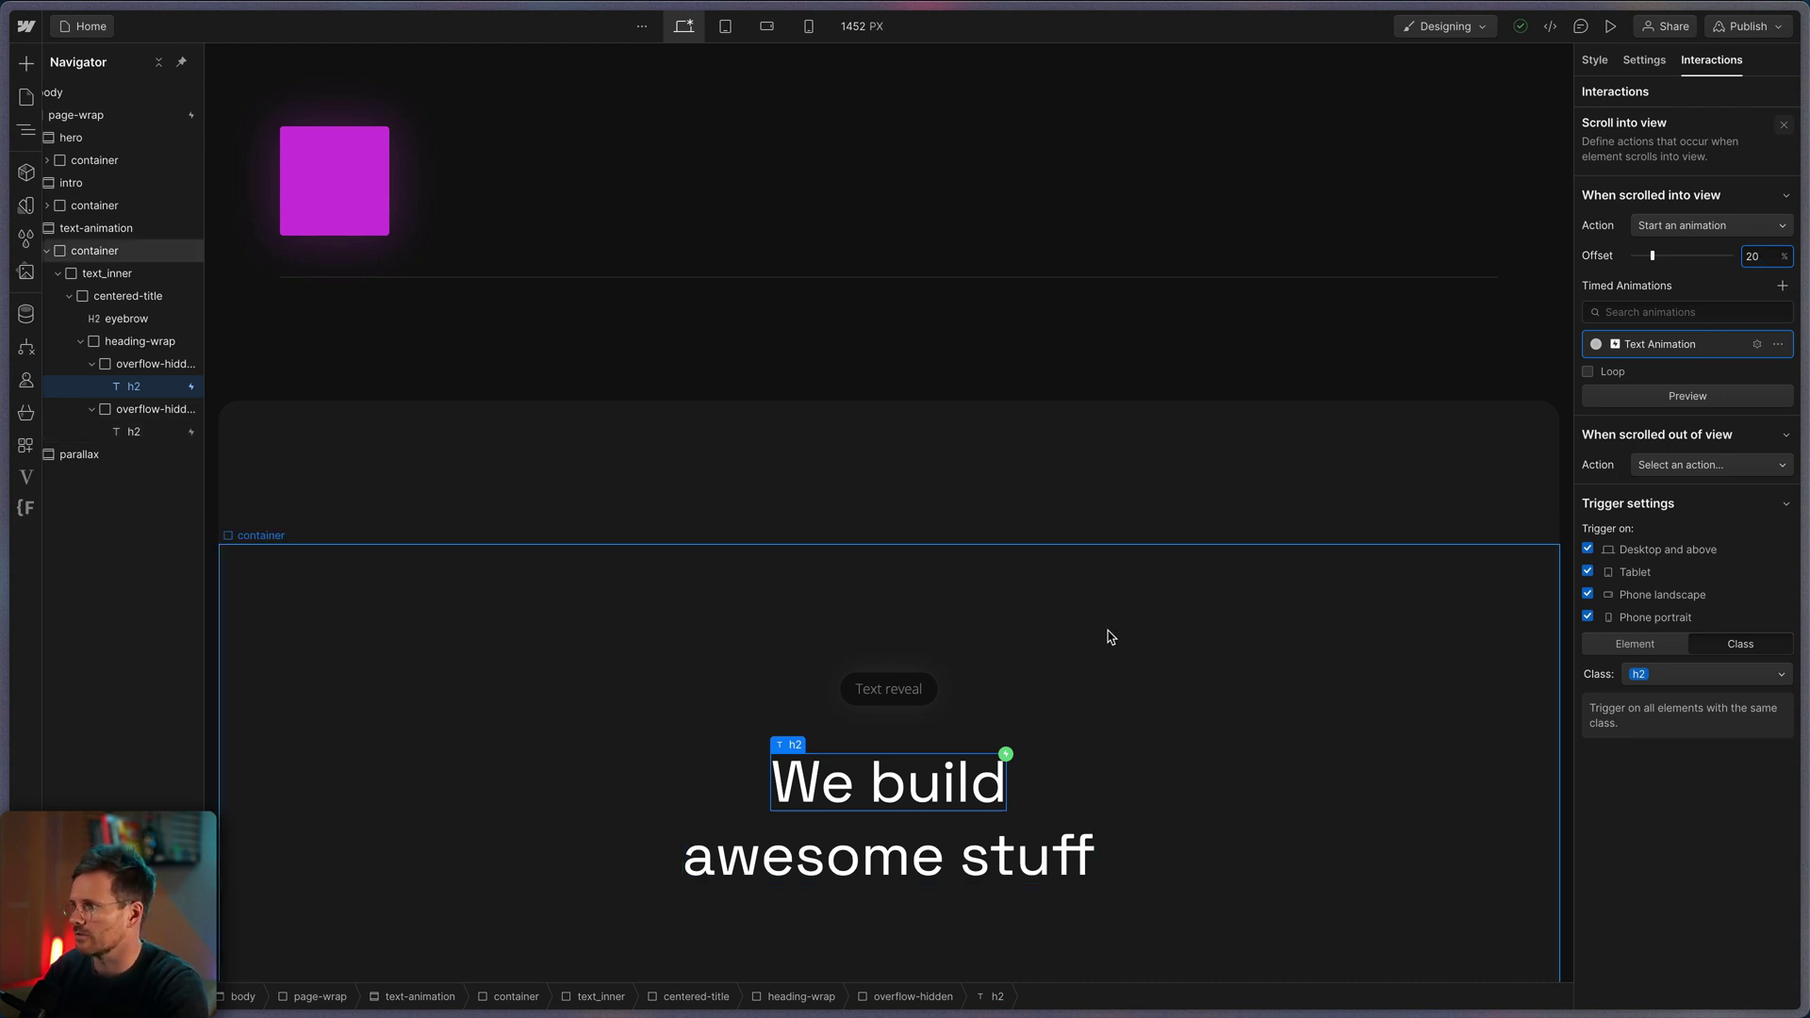
{"action": "scroll", "coordinate": [1276, 400], "scroll_direction": "up", "scroll_amount": 4}
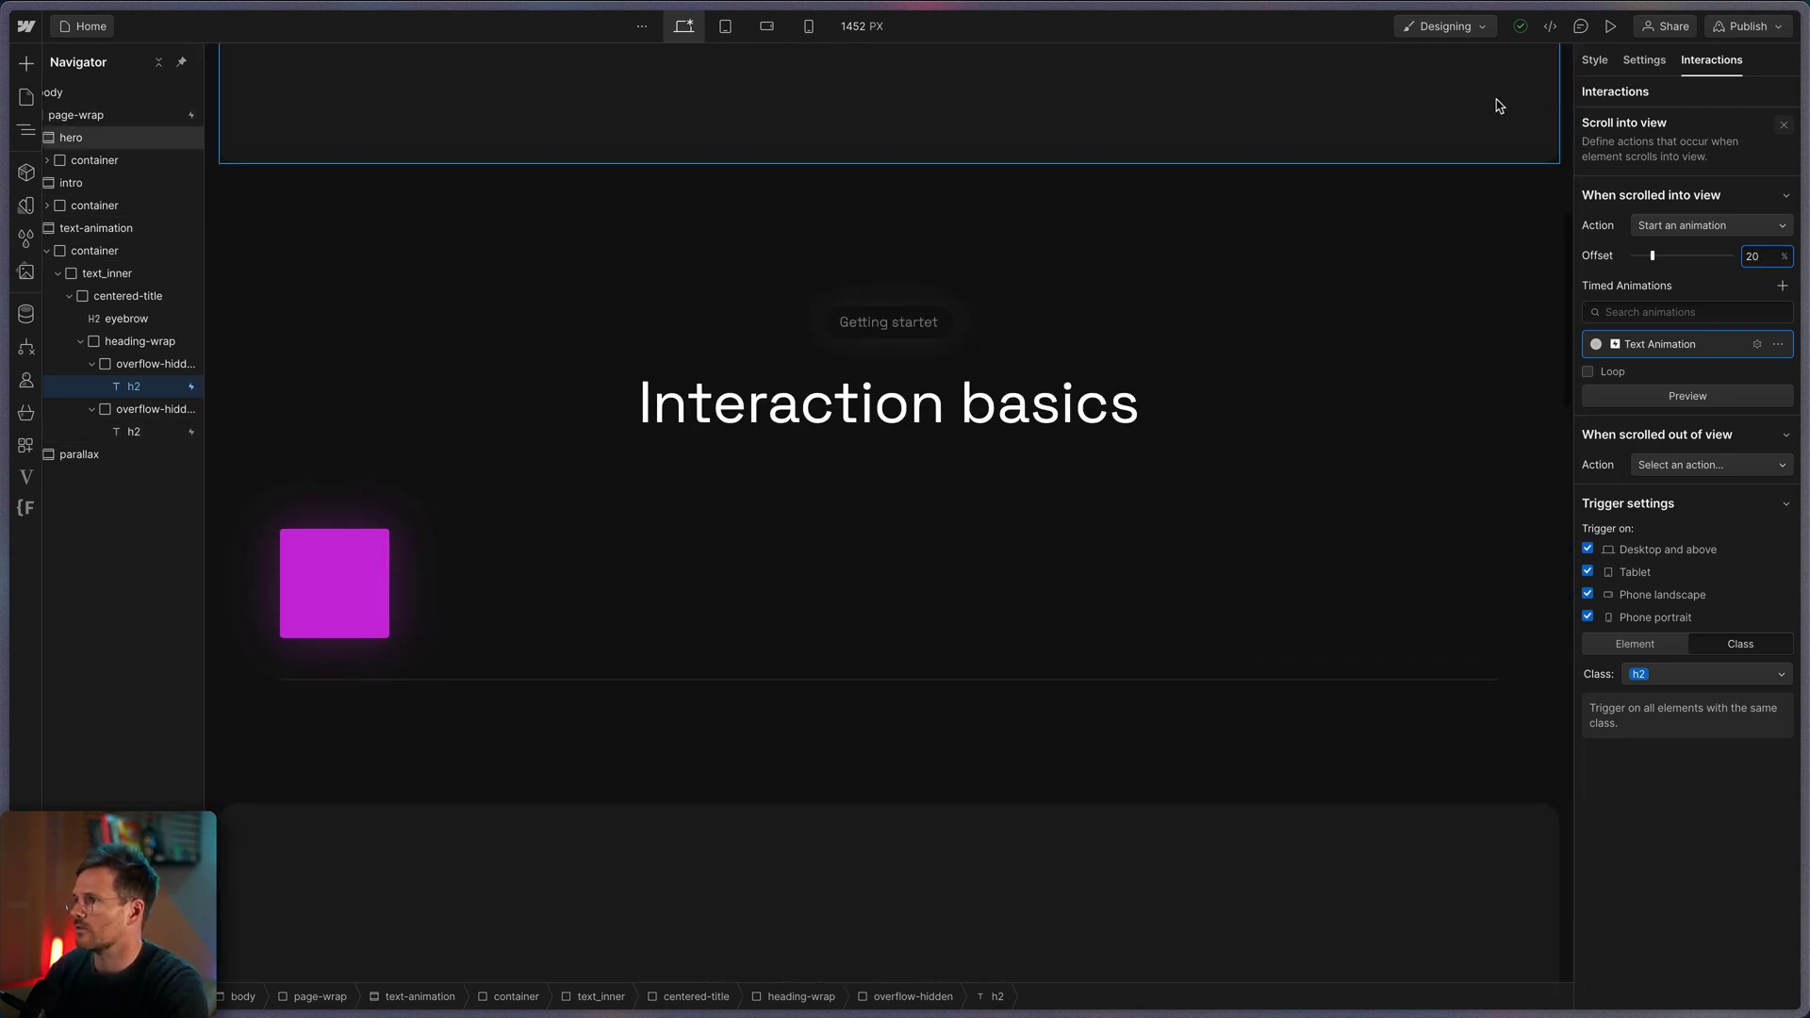
{"action": "left_click", "coordinate": [1609, 27]}
{"action": "scroll", "coordinate": [1197, 490], "scroll_direction": "down", "scroll_amount": 8}
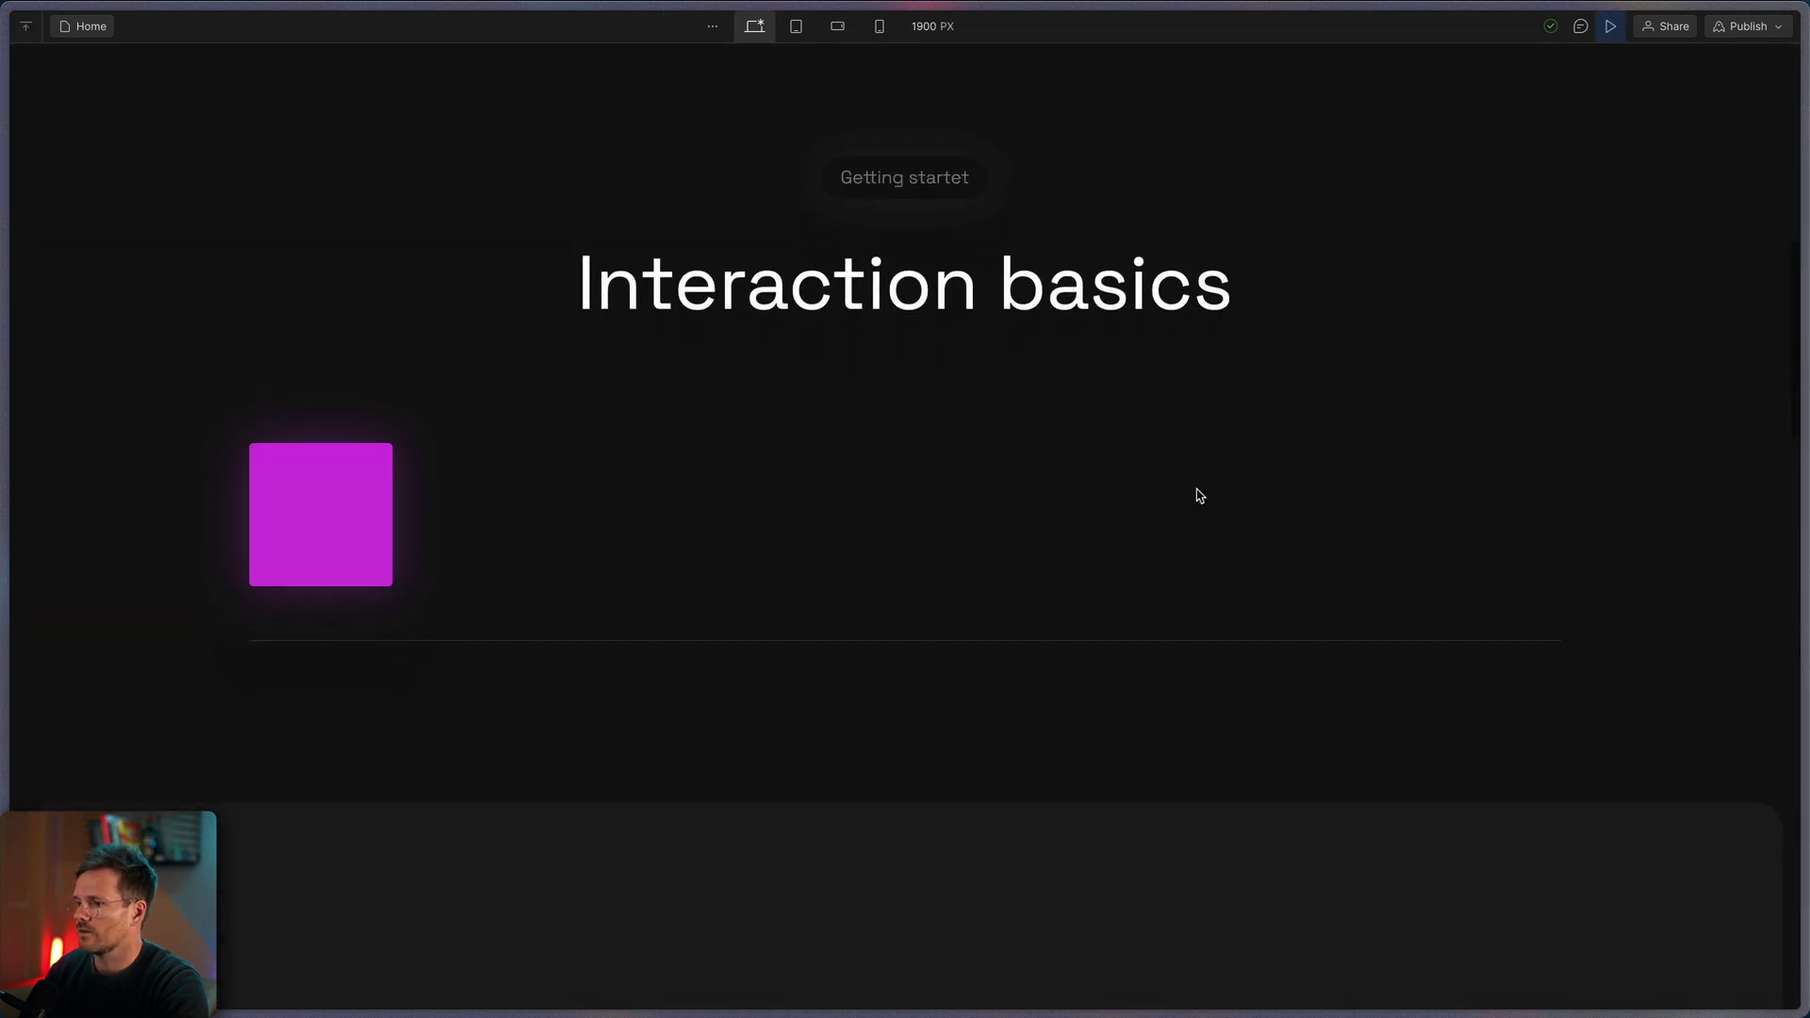
{"action": "scroll", "coordinate": [1197, 492], "scroll_direction": "down", "scroll_amount": 3}
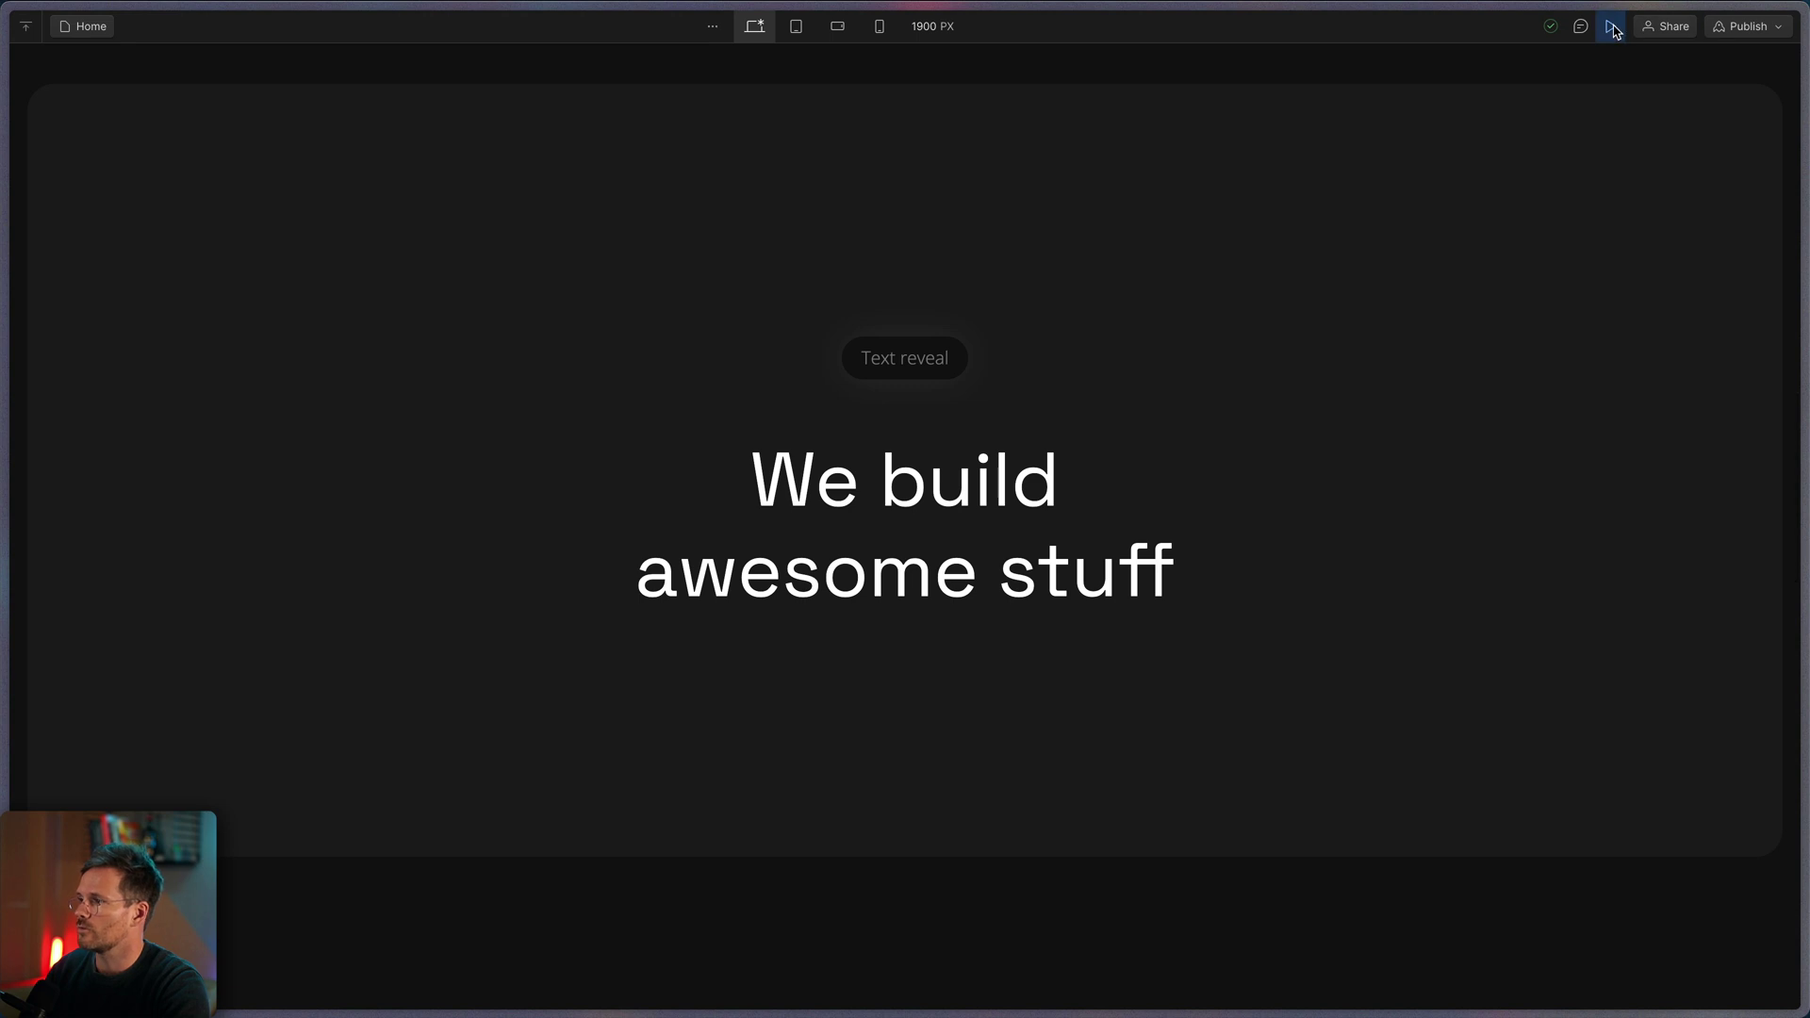
Step: Change the scroll offset to 10% and re-preview both heading lines revealing
{"action": "left_click", "coordinate": [1610, 26]}
{"action": "double_click", "coordinate": [1759, 260]}
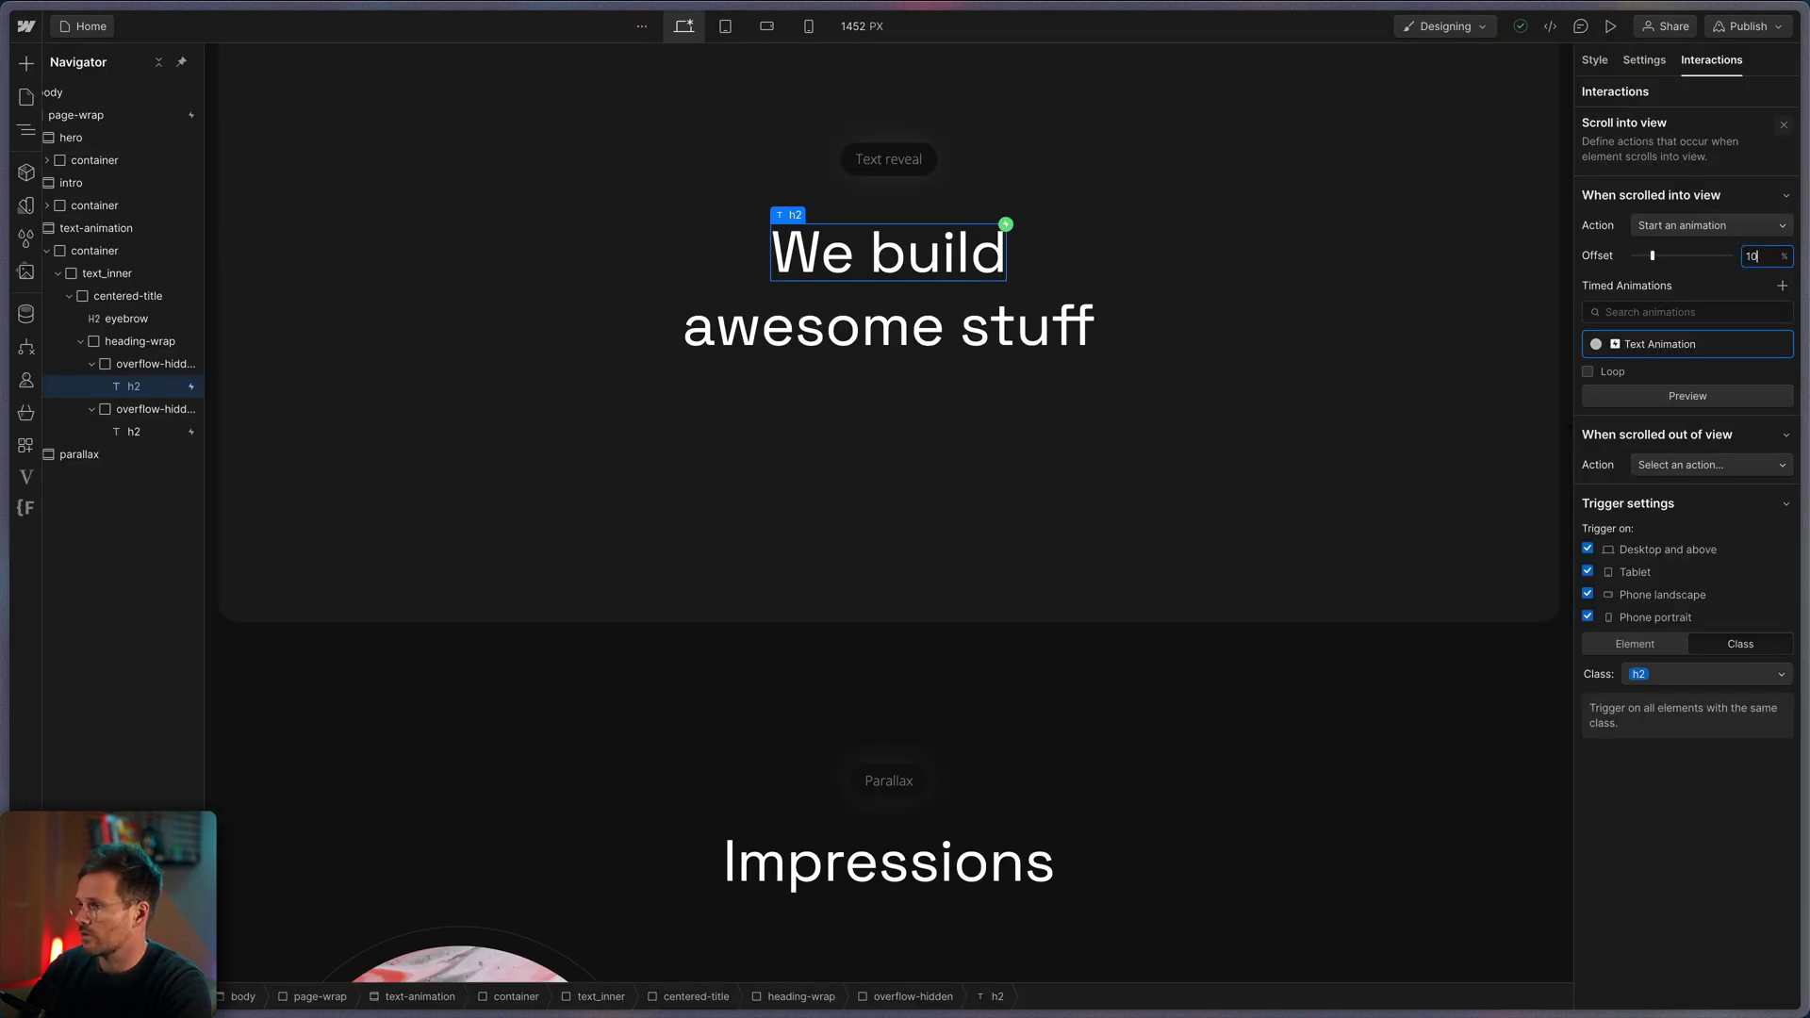
{"action": "left_click", "coordinate": [1611, 27]}
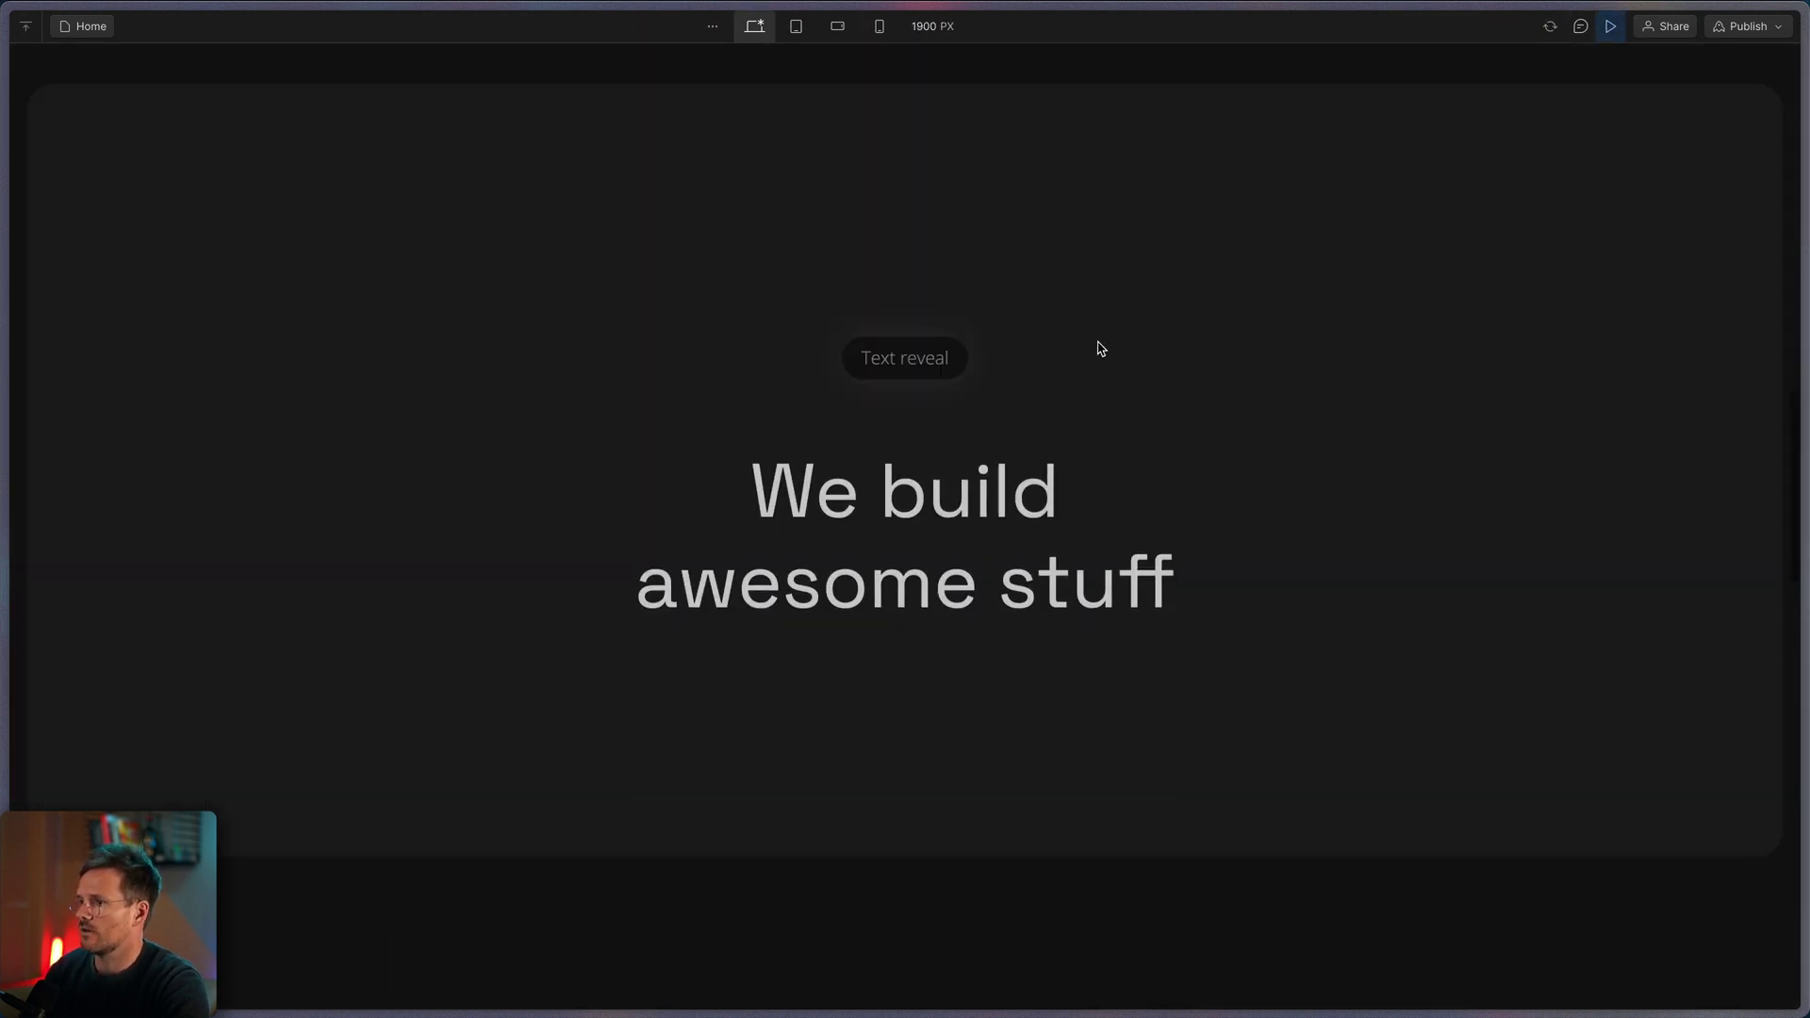
{"action": "scroll", "coordinate": [1099, 345], "scroll_direction": "down", "scroll_amount": 6}
{"action": "scroll", "coordinate": [1099, 345], "scroll_direction": "up", "scroll_amount": 1}
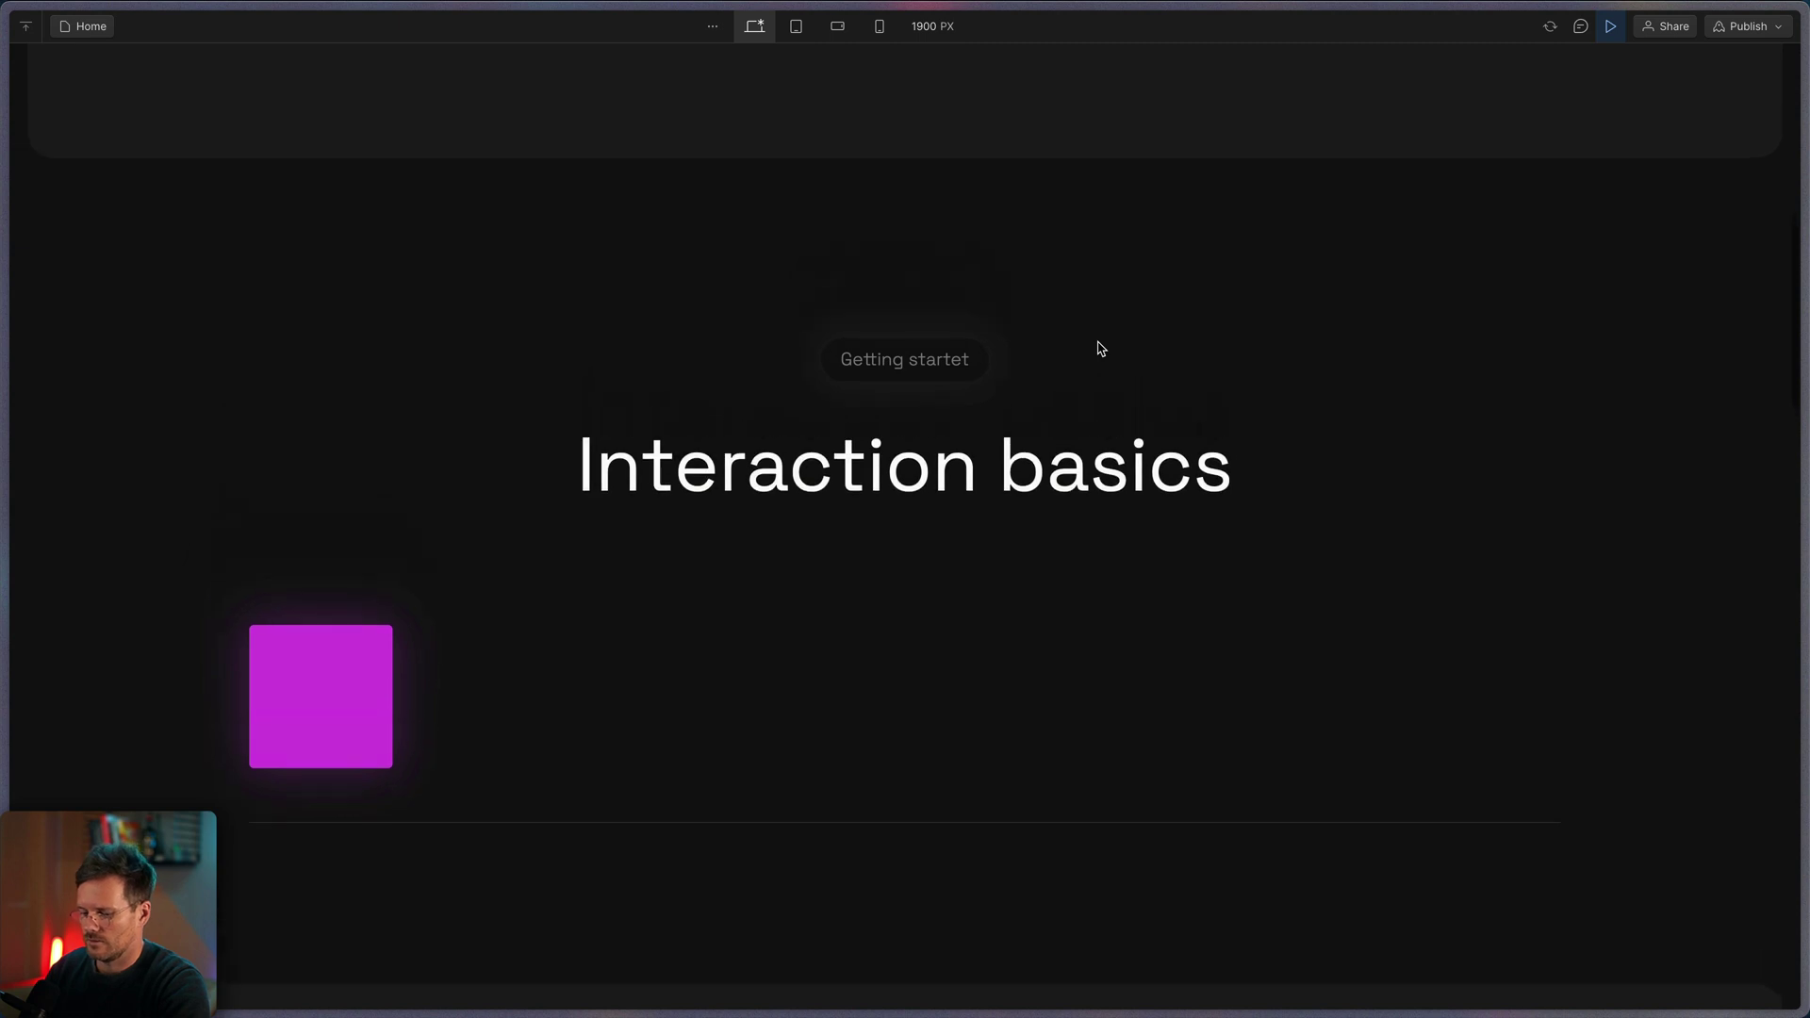
{"action": "left_click", "coordinate": [1611, 26]}
{"action": "left_click", "coordinate": [1610, 26]}
{"action": "scroll", "coordinate": [1350, 364], "scroll_direction": "down", "scroll_amount": 5}
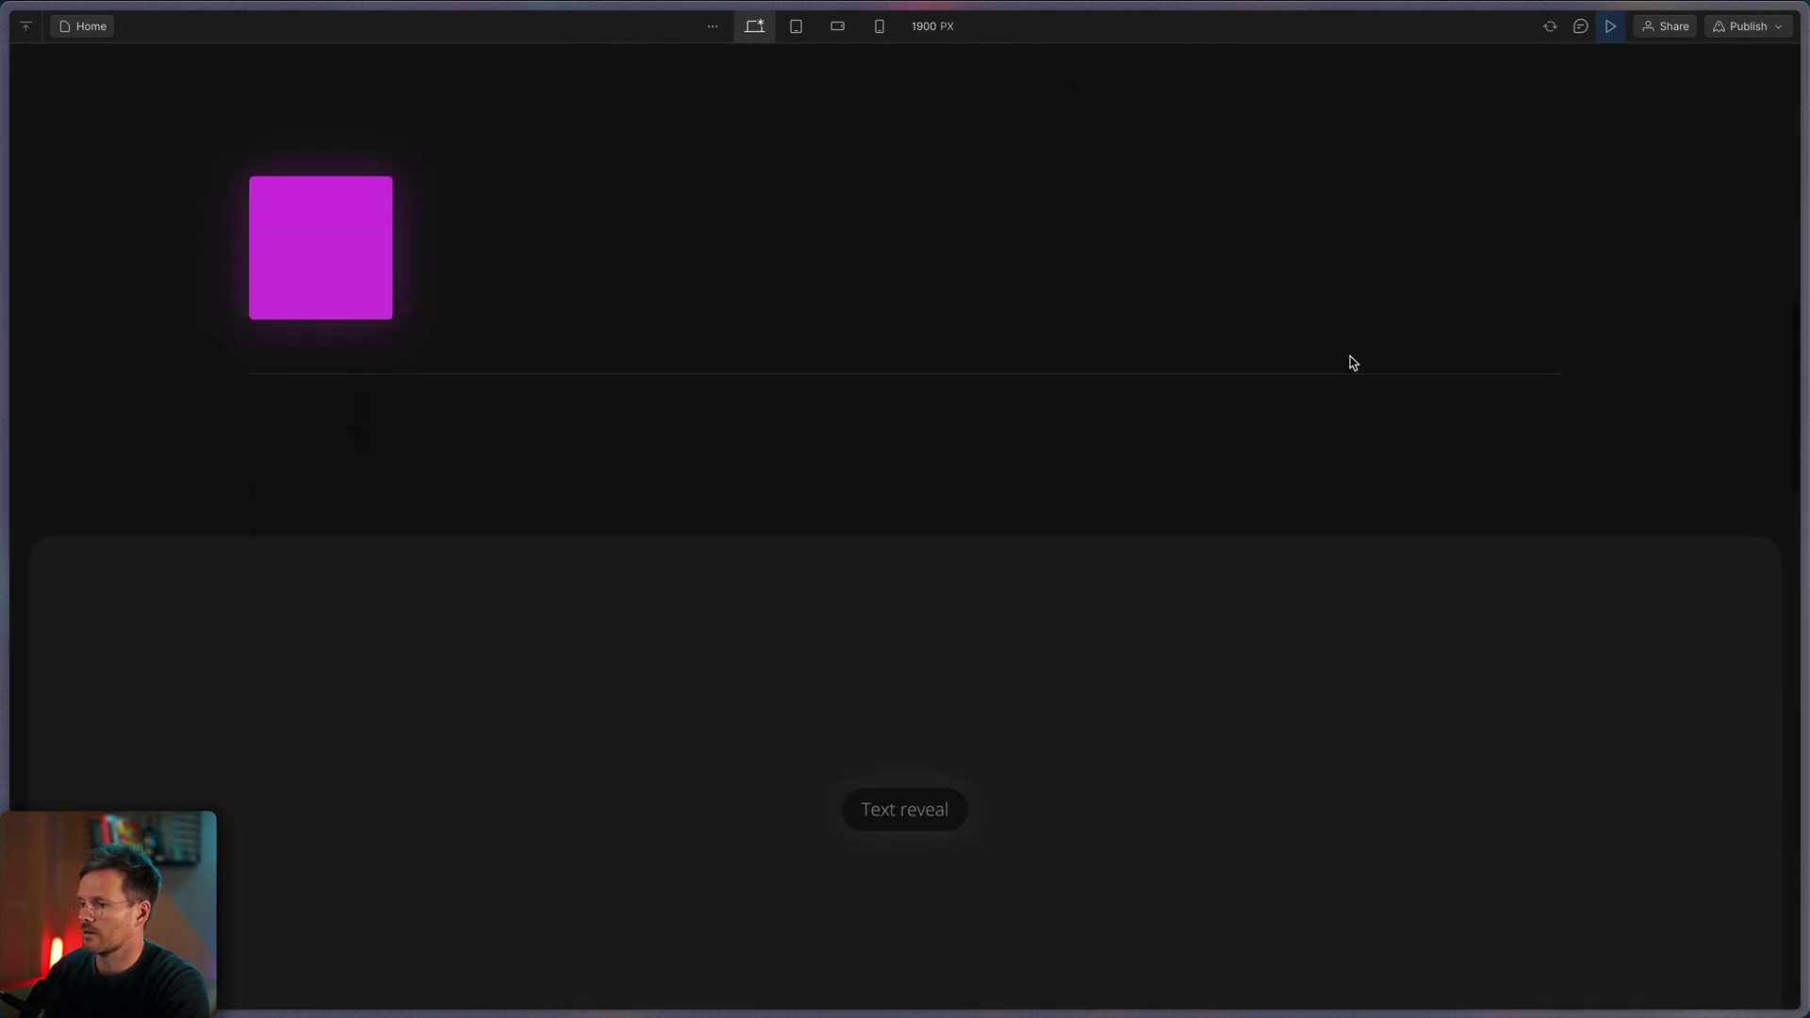
{"action": "scroll", "coordinate": [1350, 364], "scroll_direction": "down", "scroll_amount": 4}
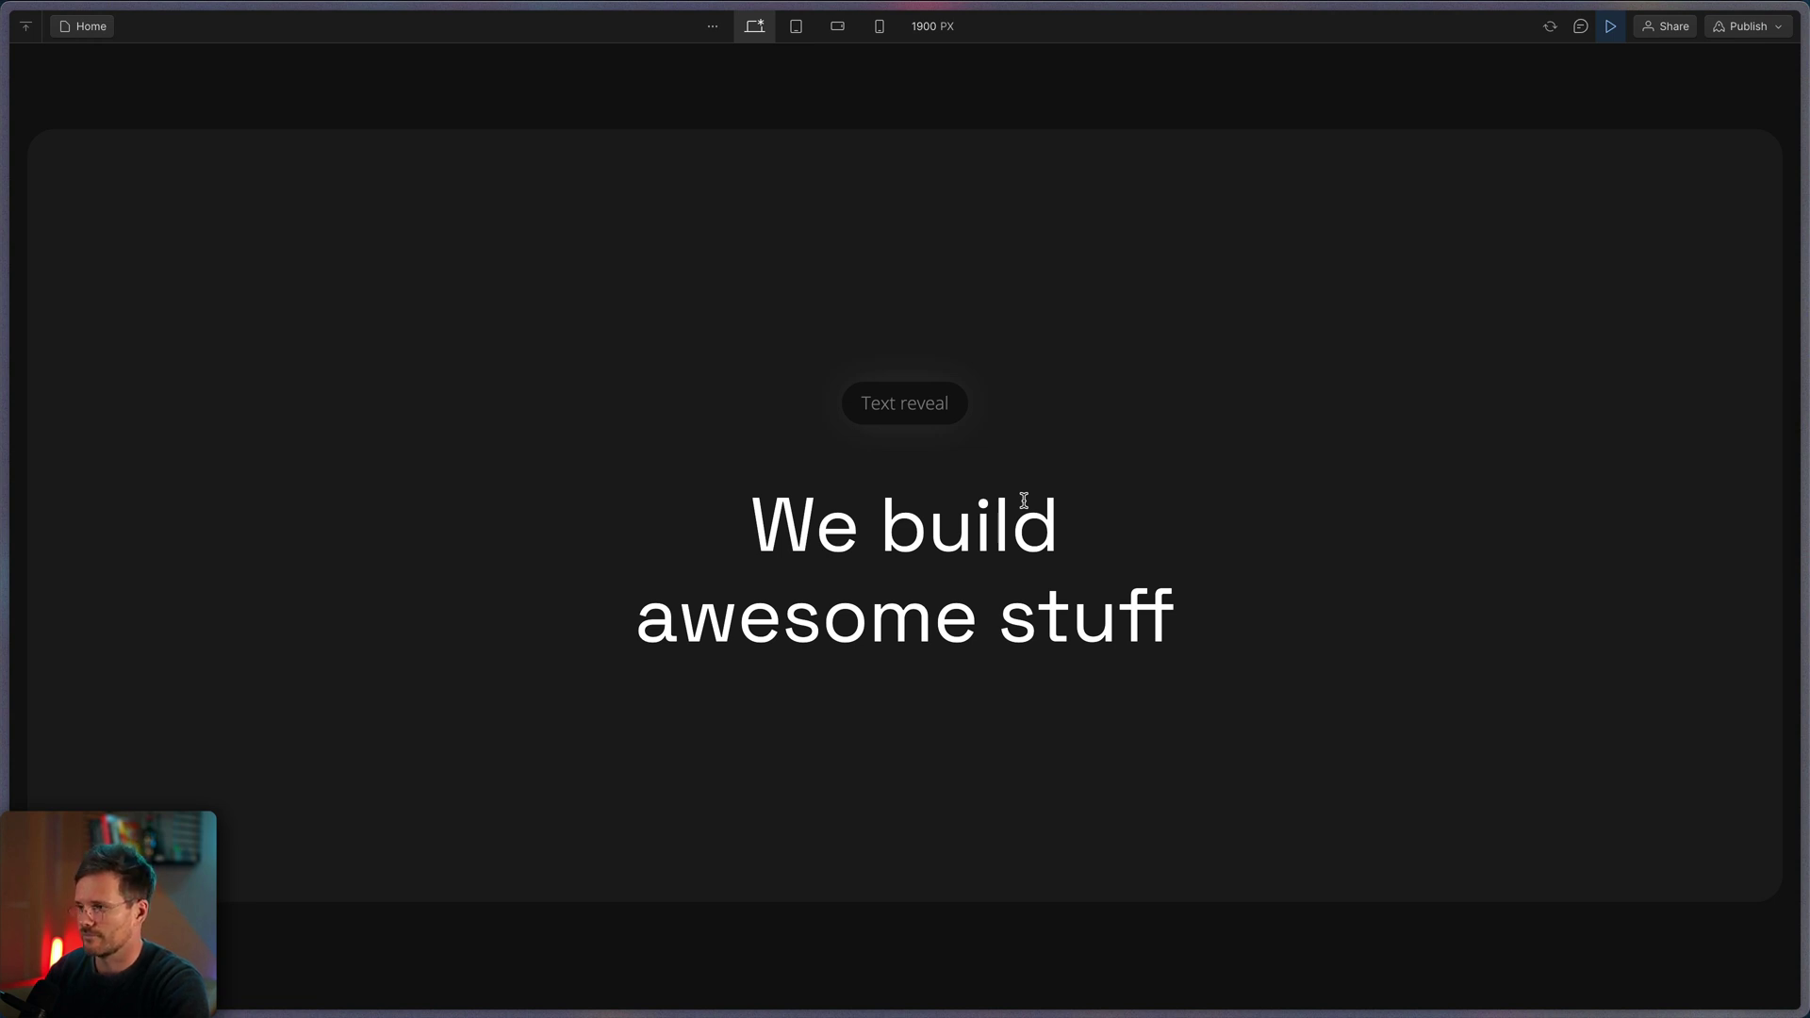
Step: Exit preview, scroll to the Parallax section, and inspect the image grid's layout settings
{"action": "key", "text": "Escape"}
{"action": "scroll", "coordinate": [1382, 190], "scroll_direction": "down", "scroll_amount": 10}
{"action": "scroll", "coordinate": [1381, 190], "scroll_direction": "down", "scroll_amount": 2}
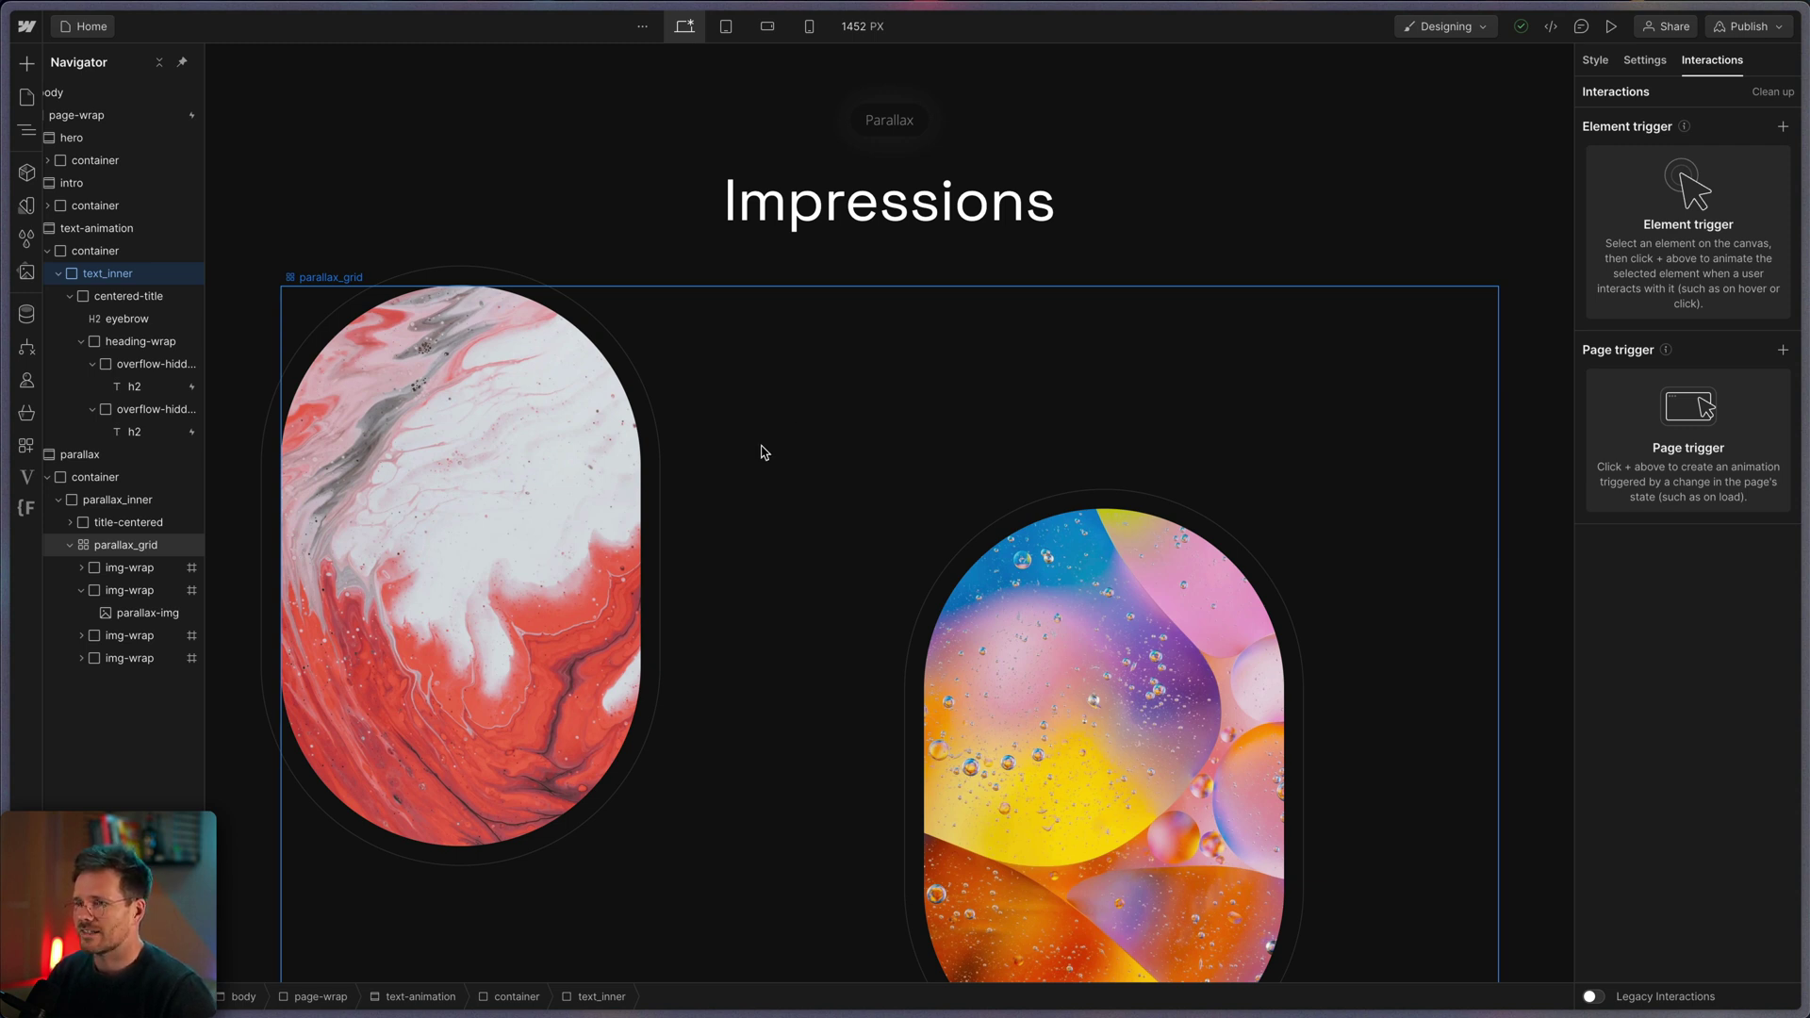
{"action": "left_click", "coordinate": [523, 443]}
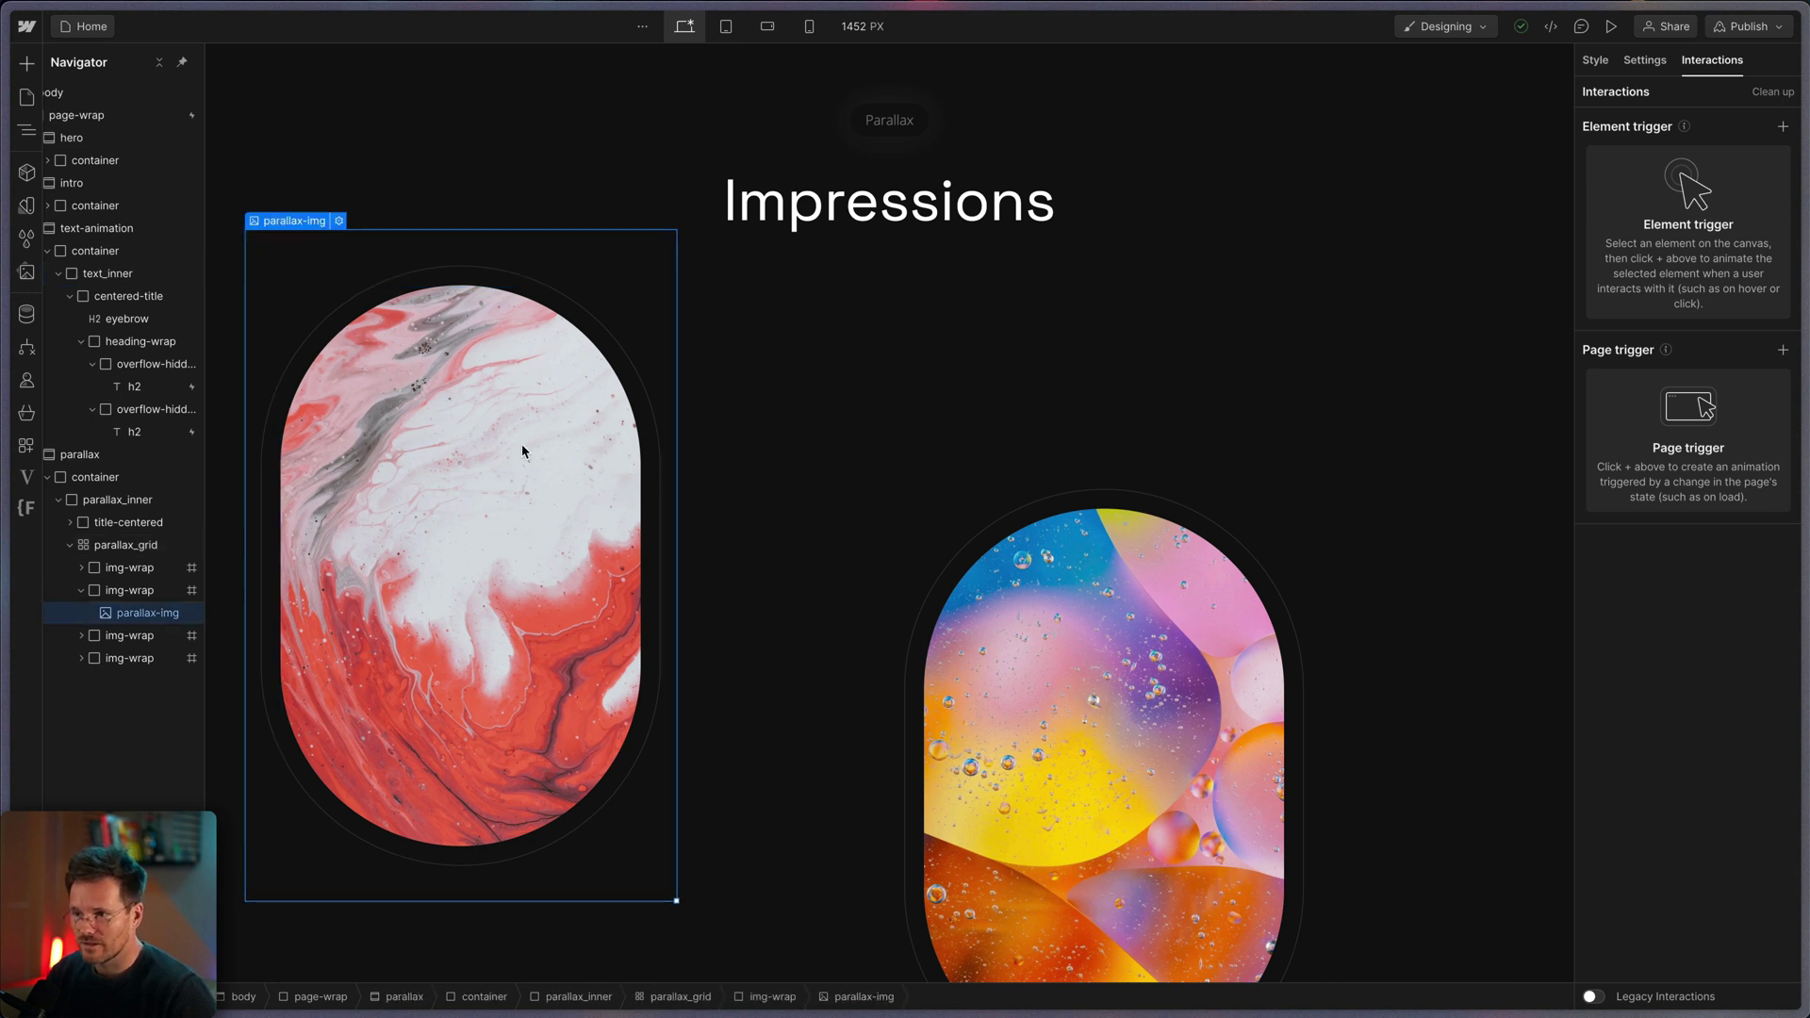
{"action": "left_click", "coordinate": [123, 546]}
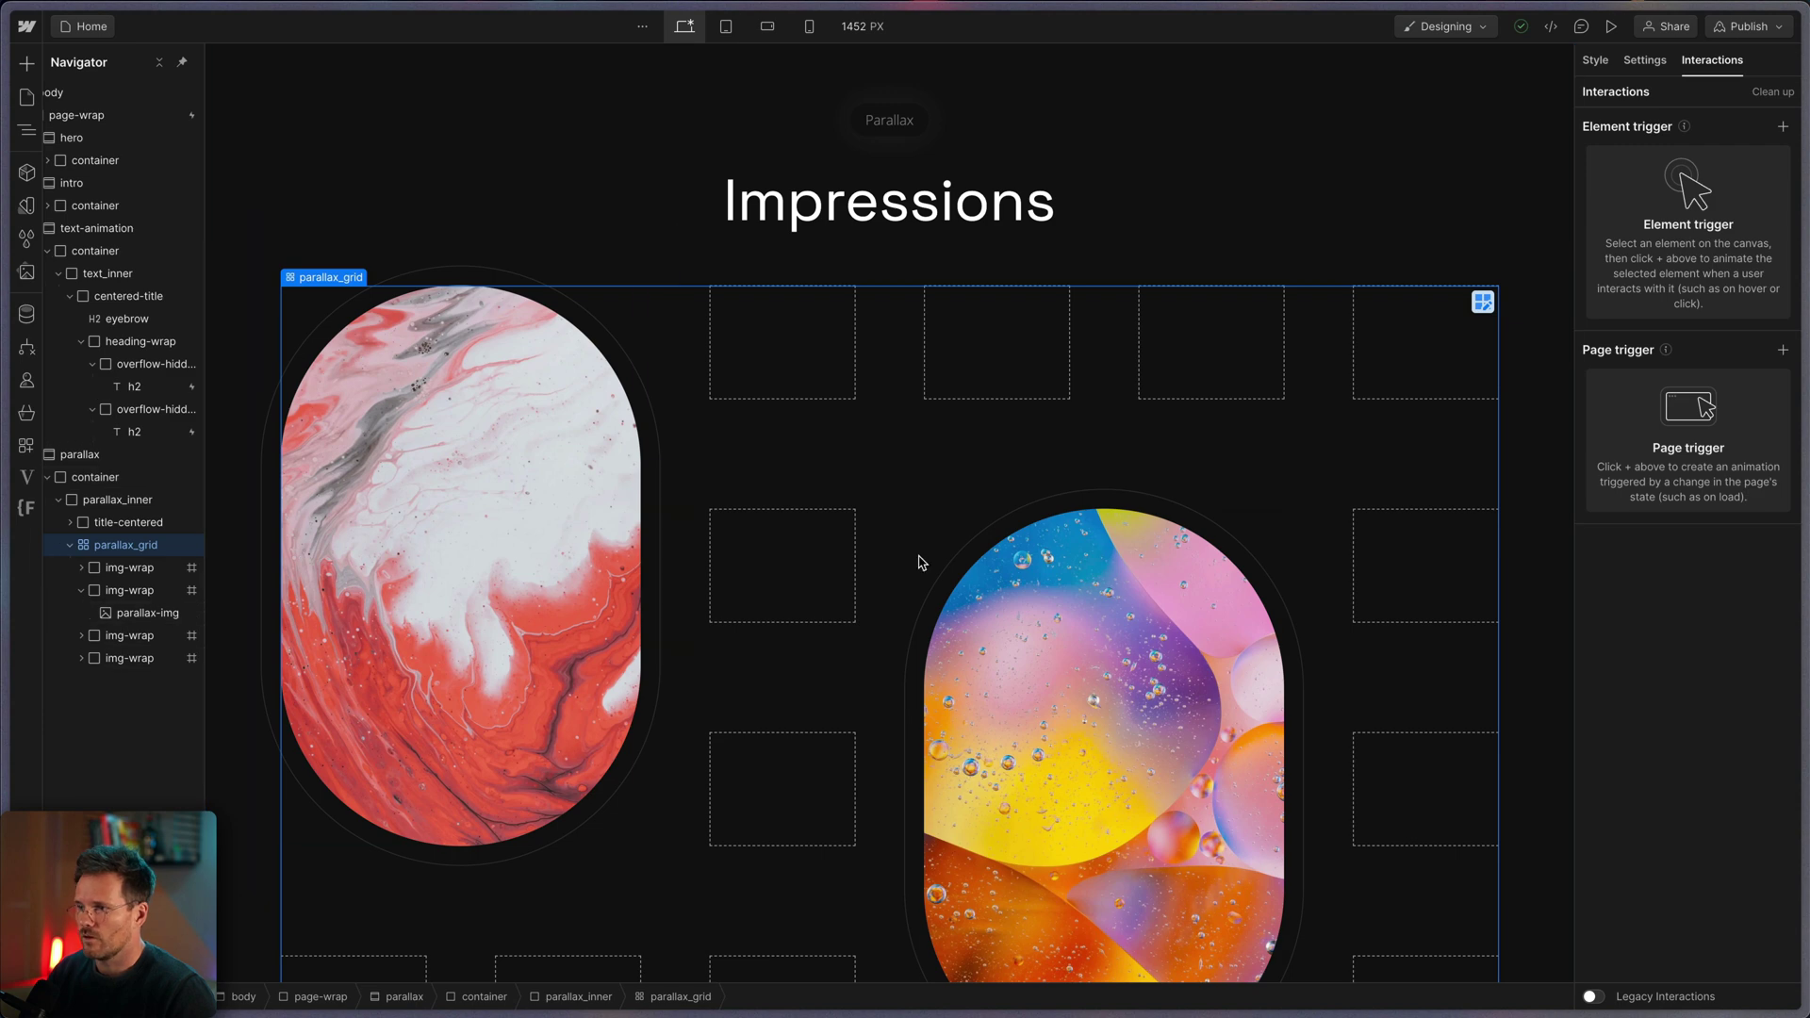
{"action": "scroll", "coordinate": [921, 562], "scroll_direction": "down", "scroll_amount": 6}
{"action": "scroll", "coordinate": [921, 561], "scroll_direction": "up", "scroll_amount": 2}
{"action": "scroll", "coordinate": [921, 561], "scroll_direction": "up", "scroll_amount": 3}
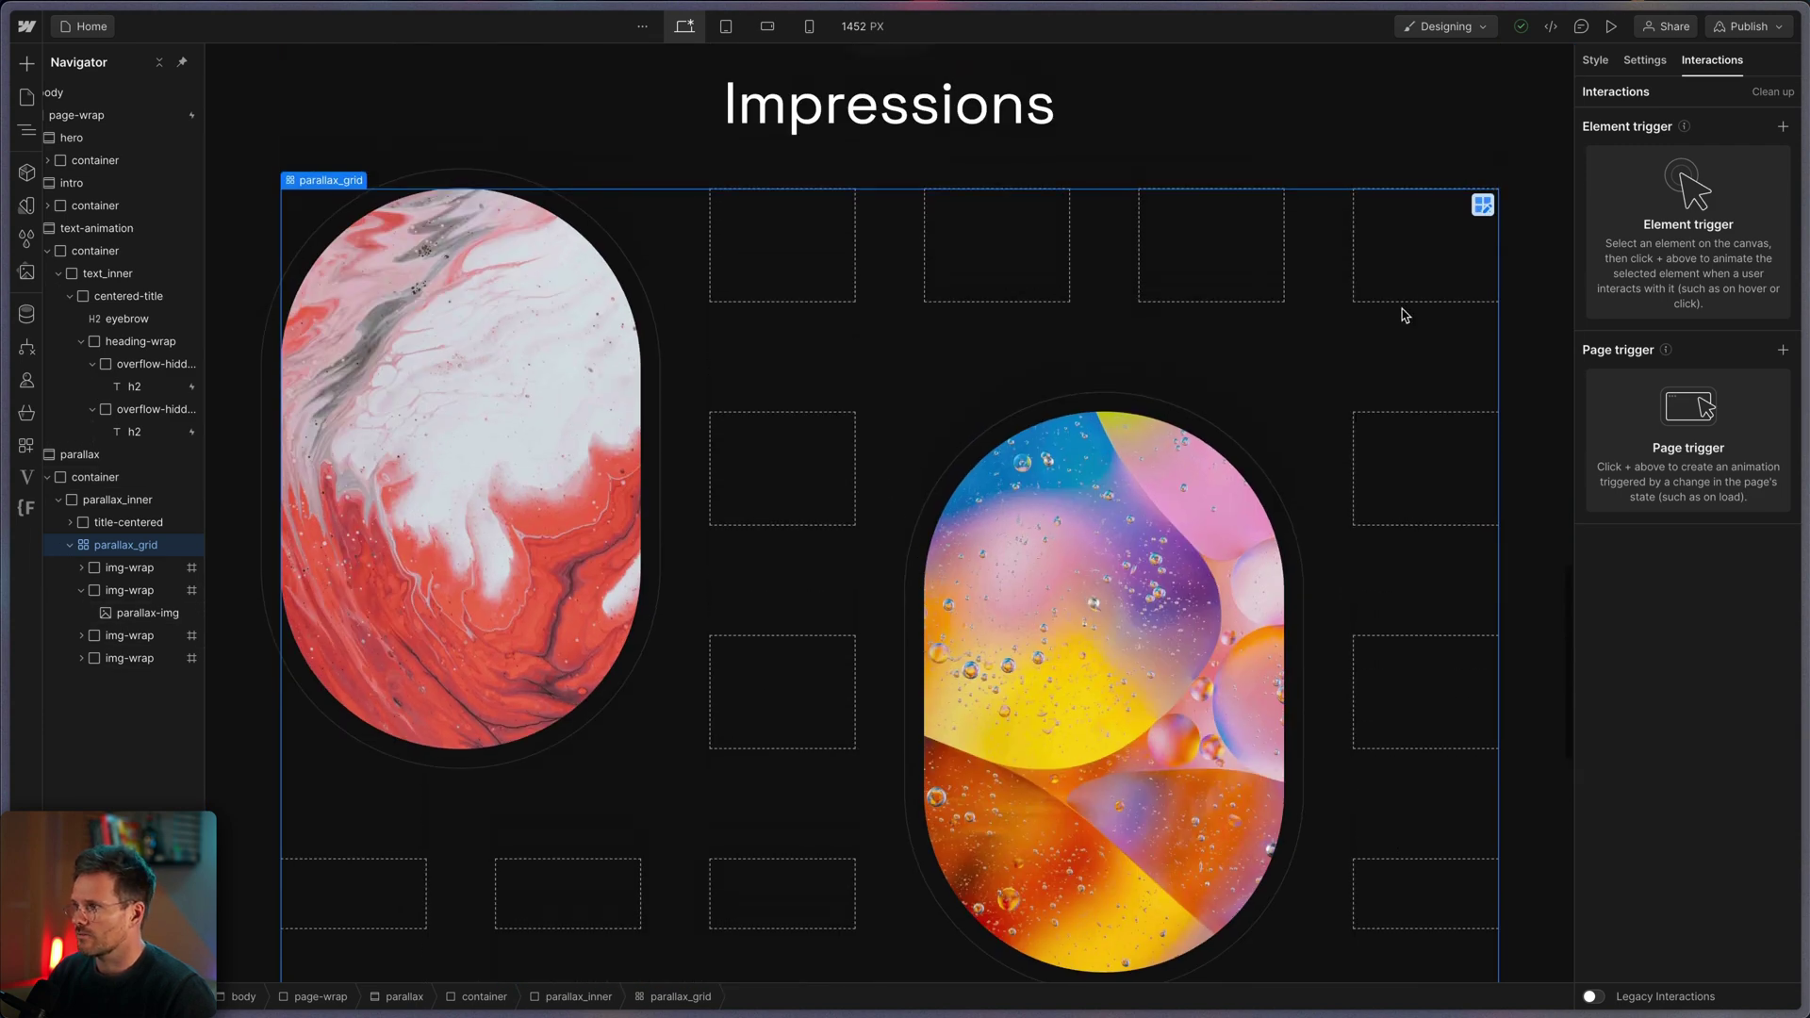
{"action": "left_click", "coordinate": [1483, 205]}
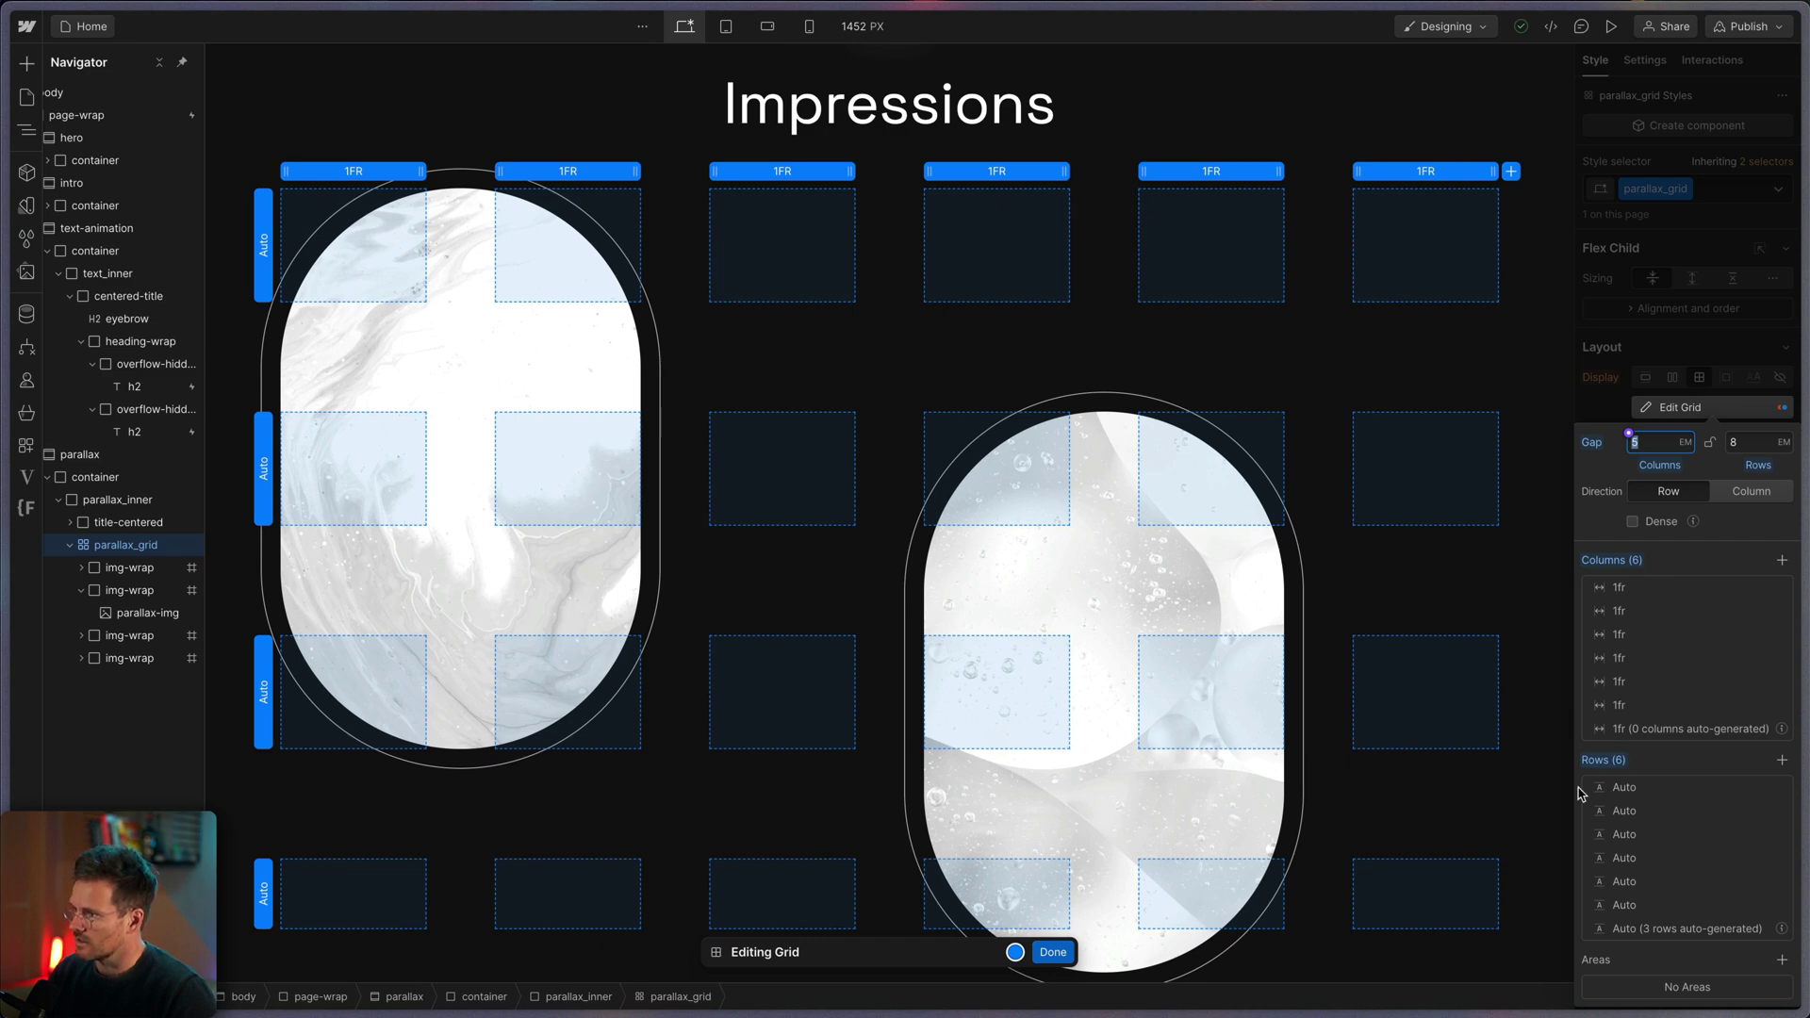
{"action": "left_click", "coordinate": [1526, 157]}
{"action": "key", "text": "Escape"}
{"action": "key", "text": "Escape"}
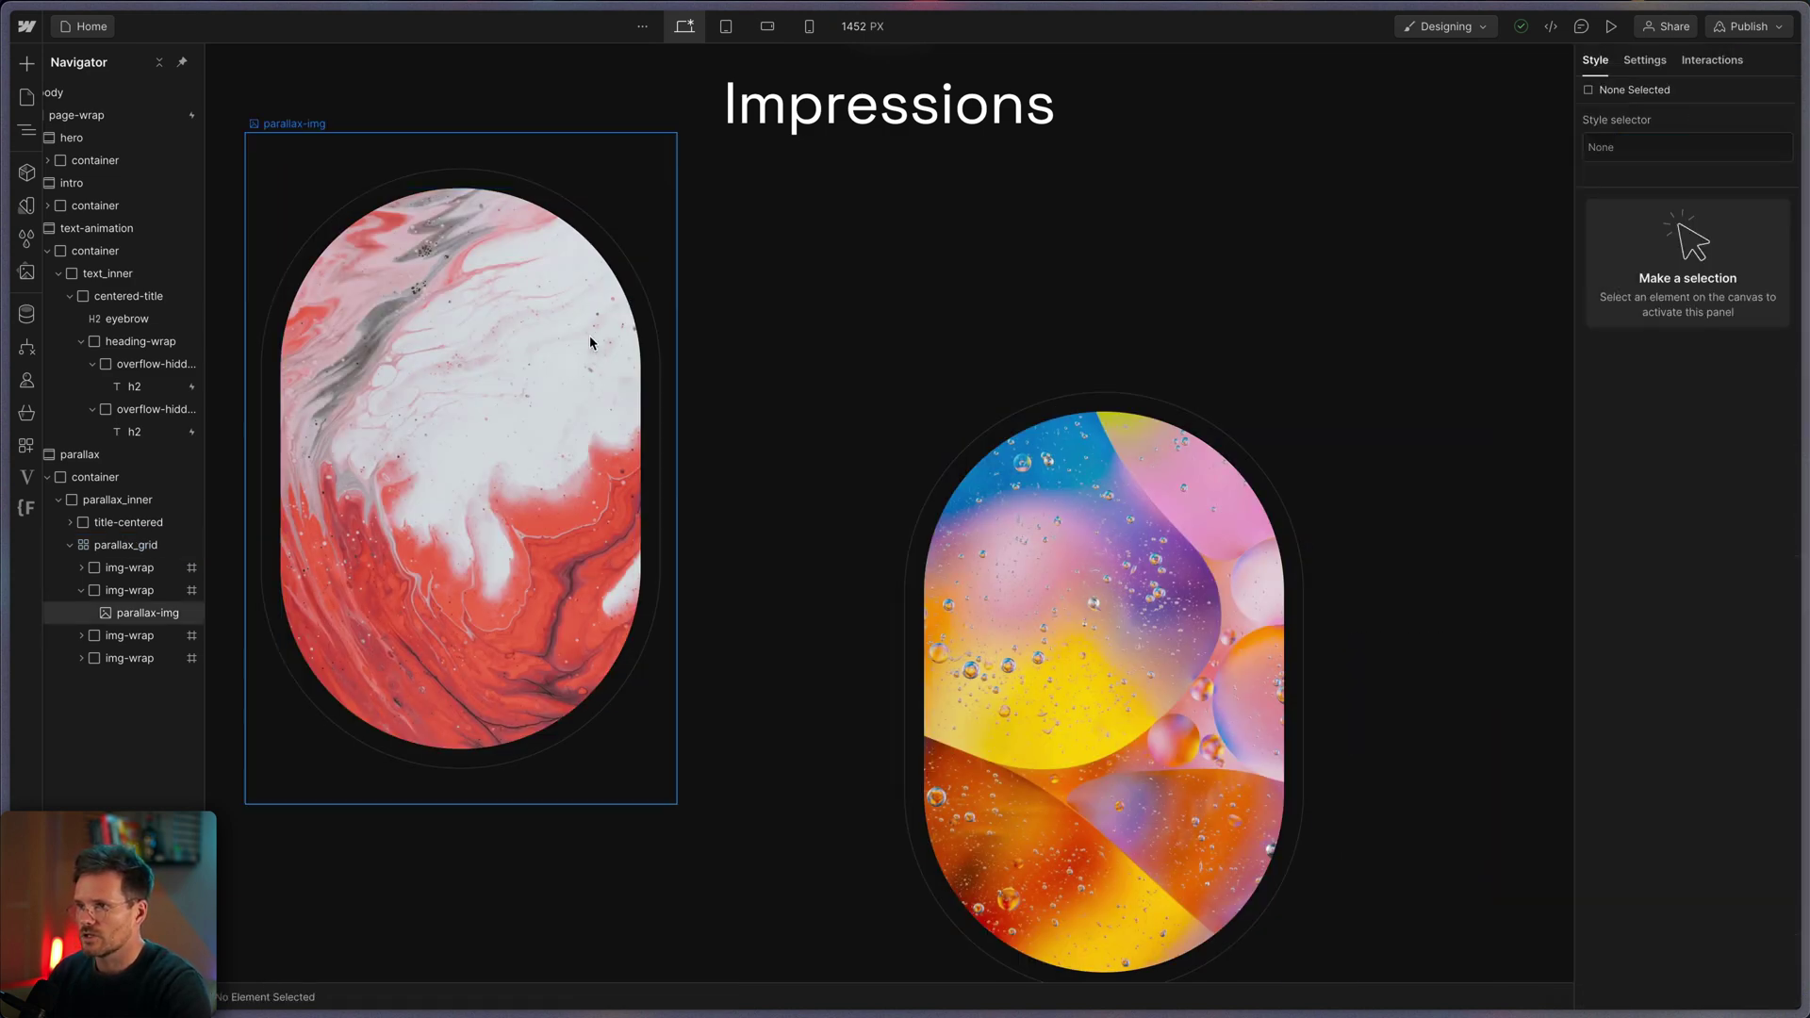
Step: Check the right image wrapper's grid column and row placement, then the marble image's wrapper
{"action": "left_click", "coordinate": [543, 335]}
{"action": "left_click", "coordinate": [1178, 490]}
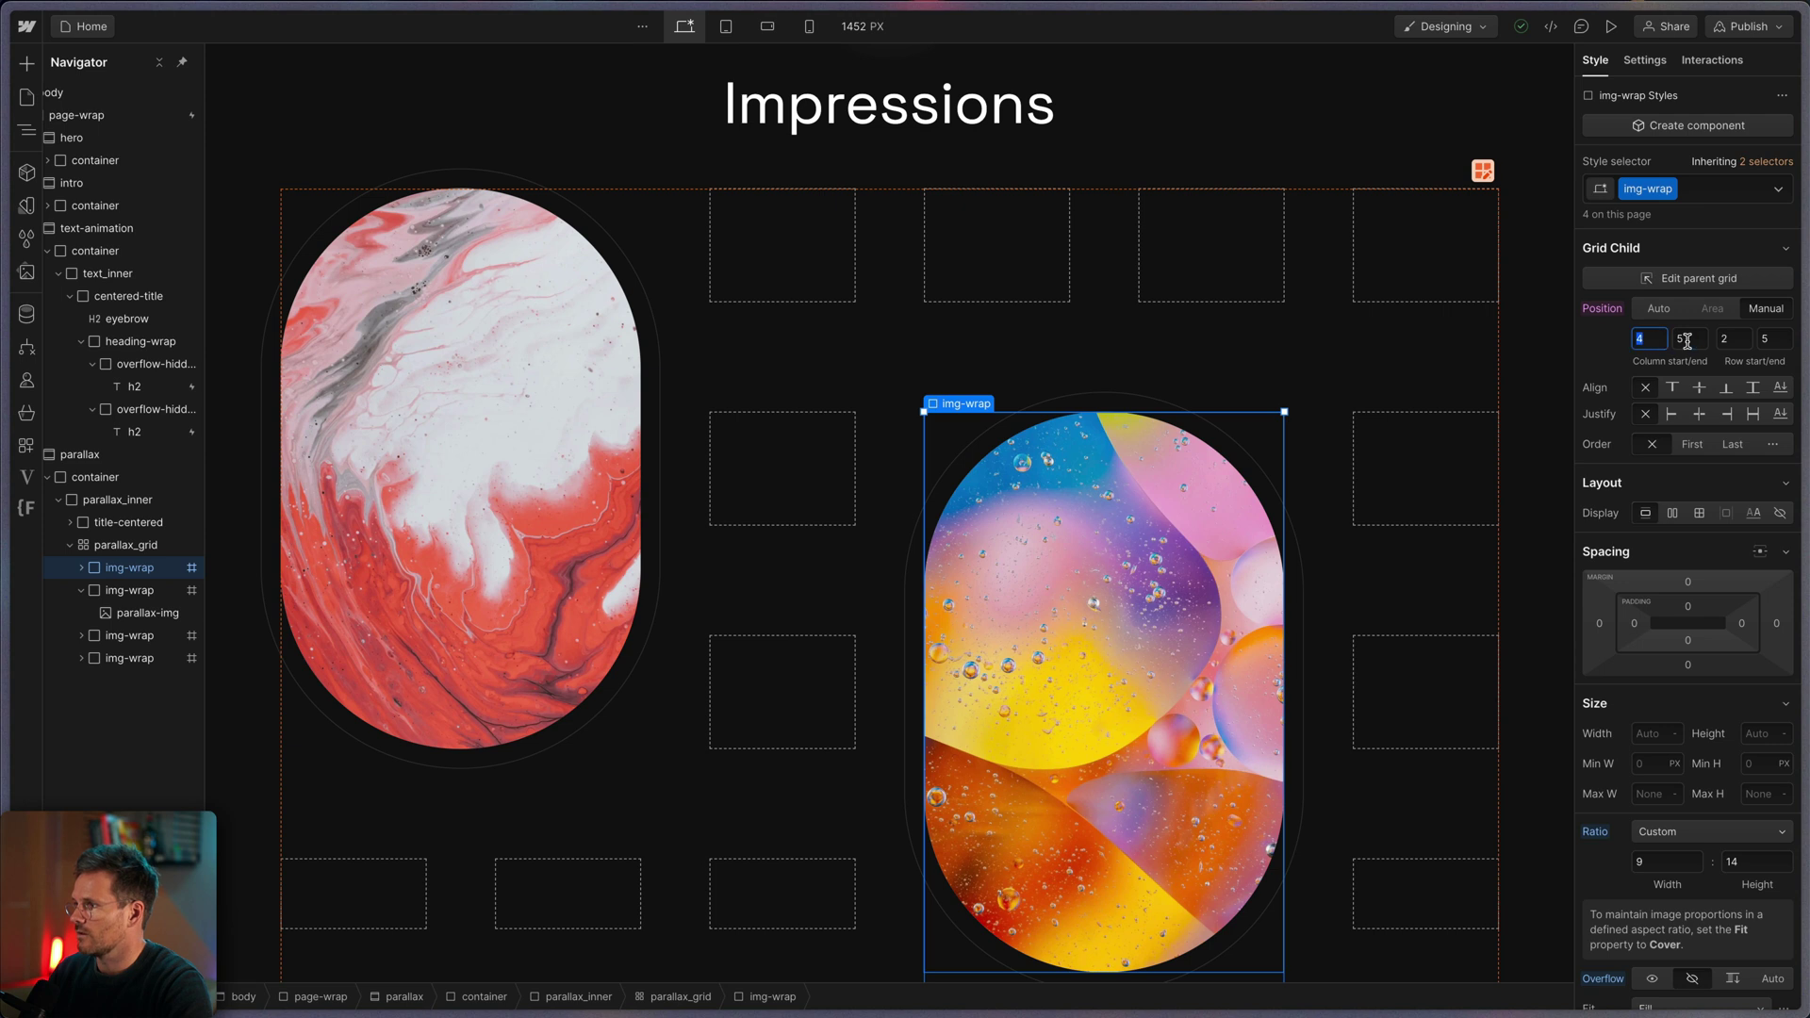
{"action": "left_click", "coordinate": [1687, 339]}
{"action": "left_click", "coordinate": [1727, 339]}
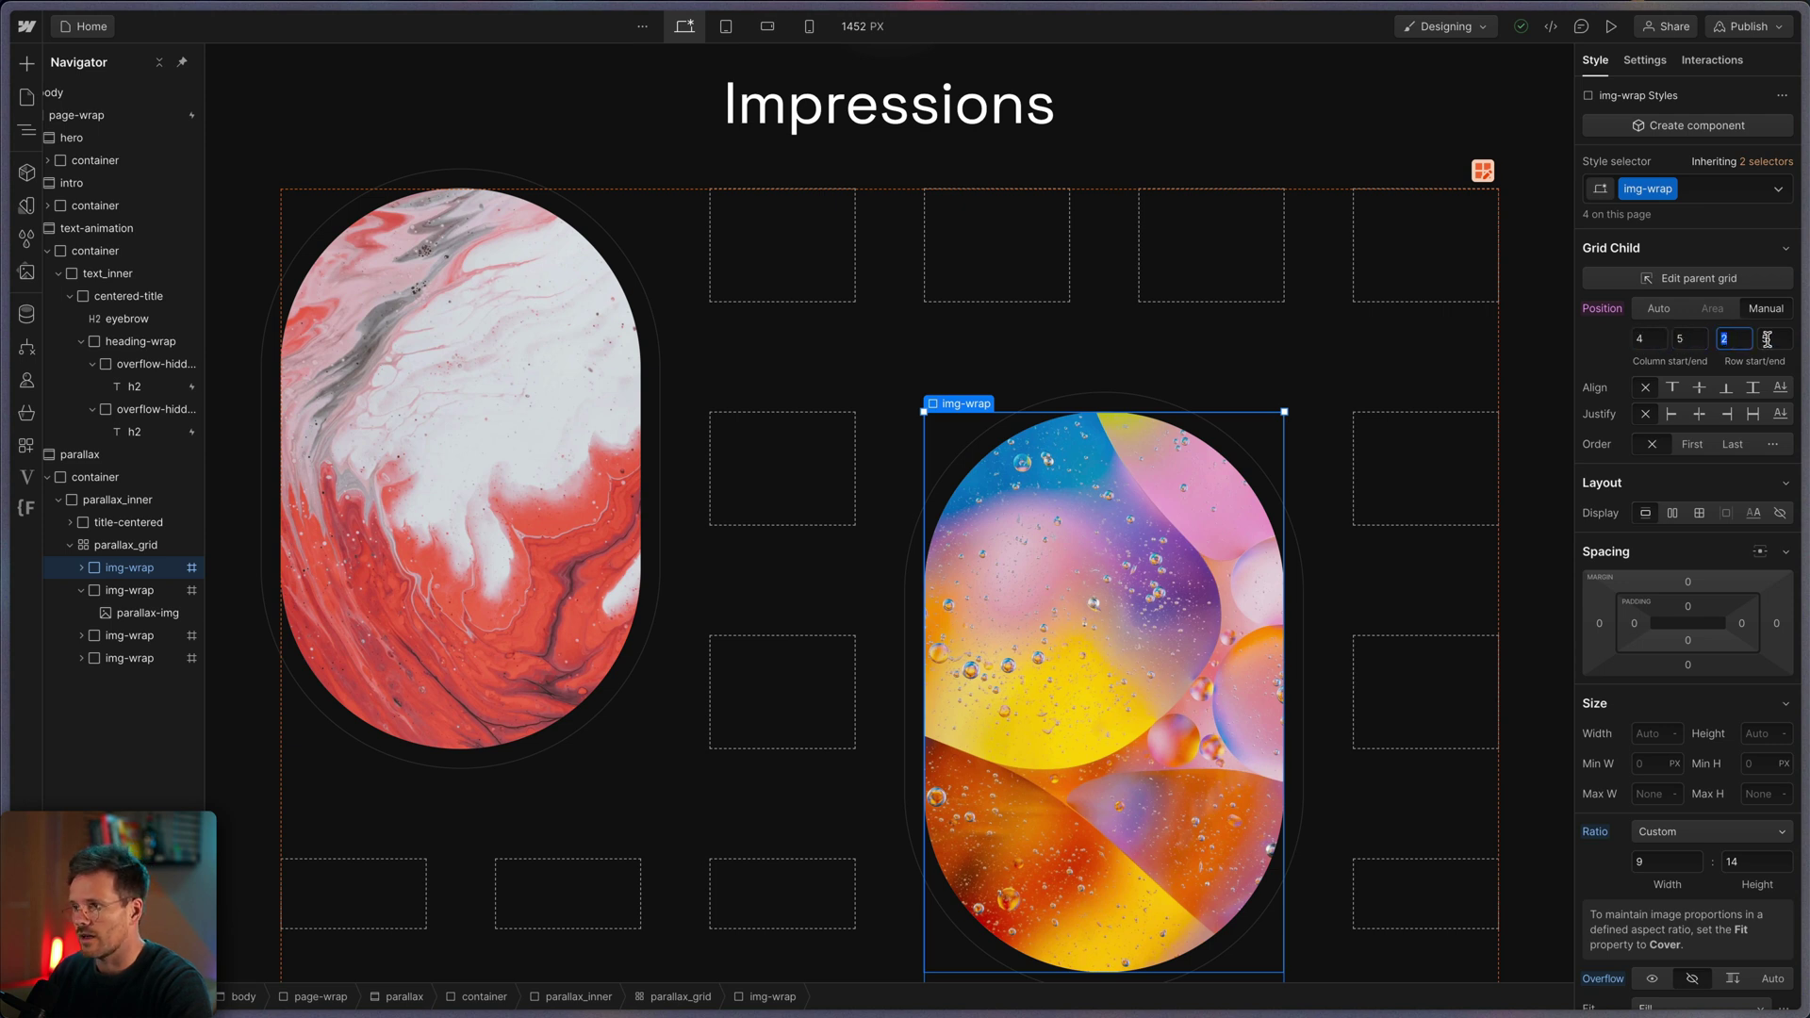
{"action": "left_click", "coordinate": [450, 320]}
{"action": "left_click", "coordinate": [142, 590]}
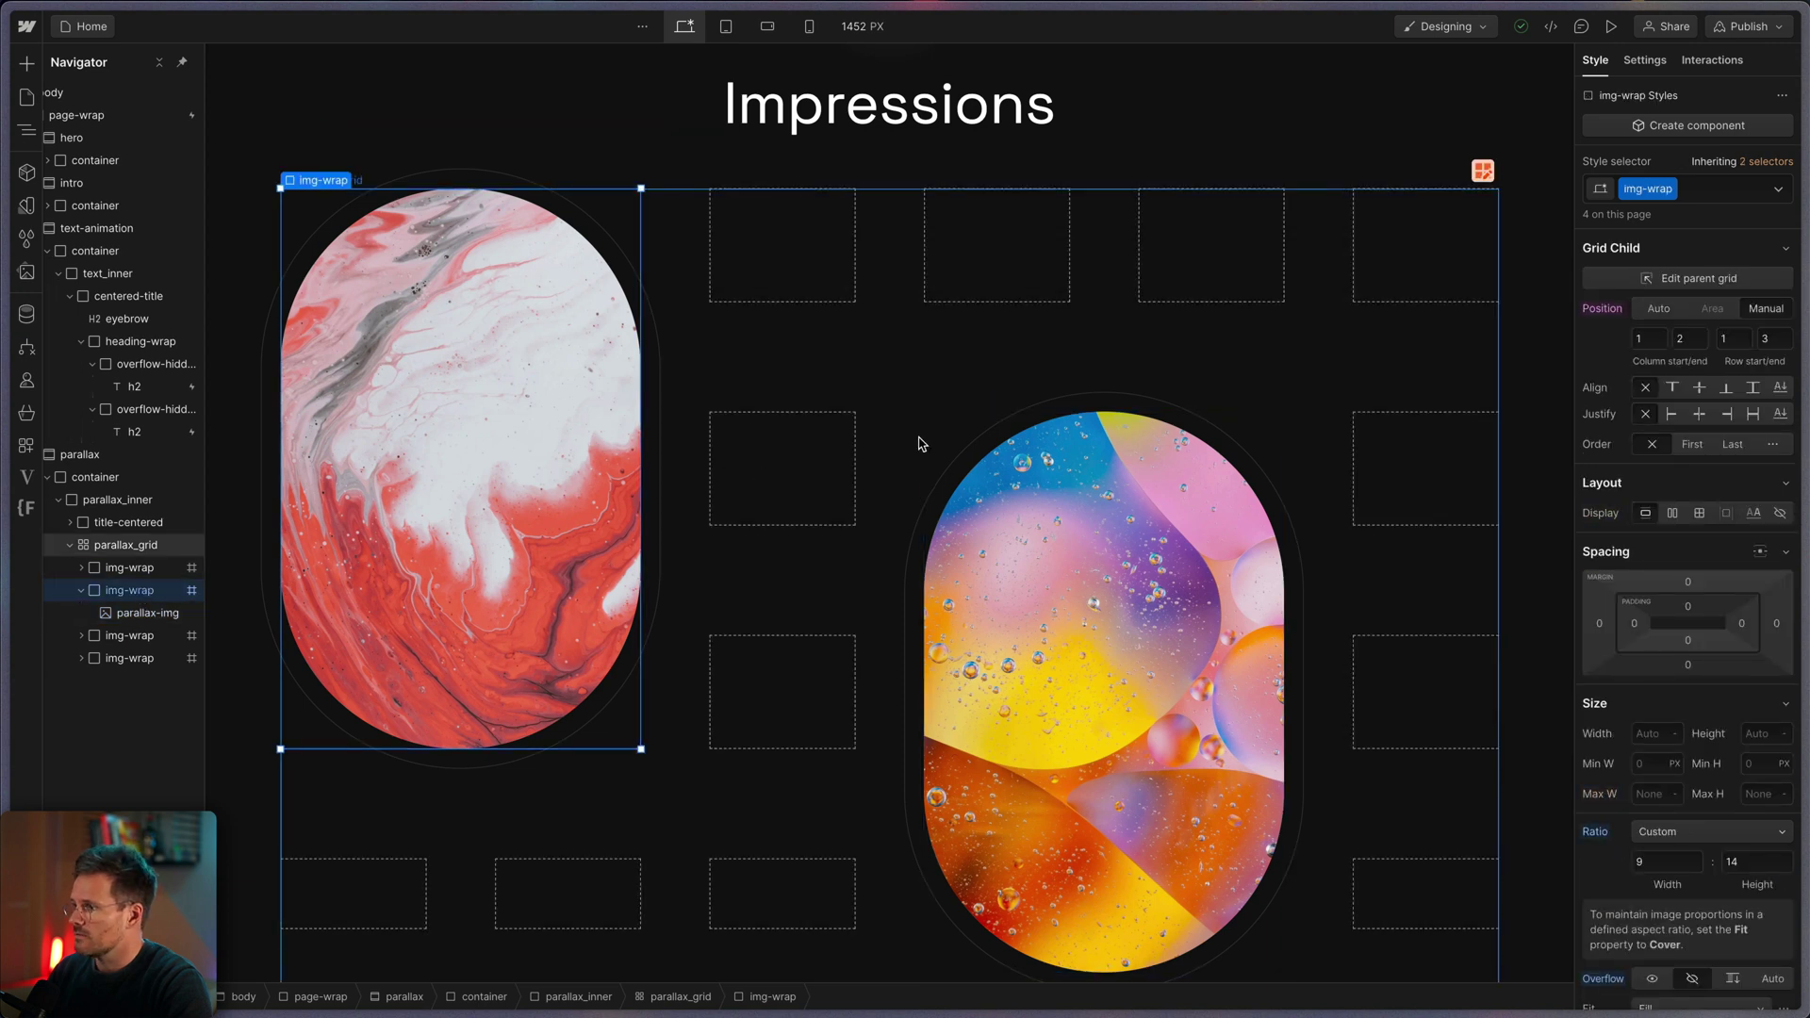
{"action": "scroll", "coordinate": [1658, 764], "scroll_direction": "down", "scroll_amount": 1}
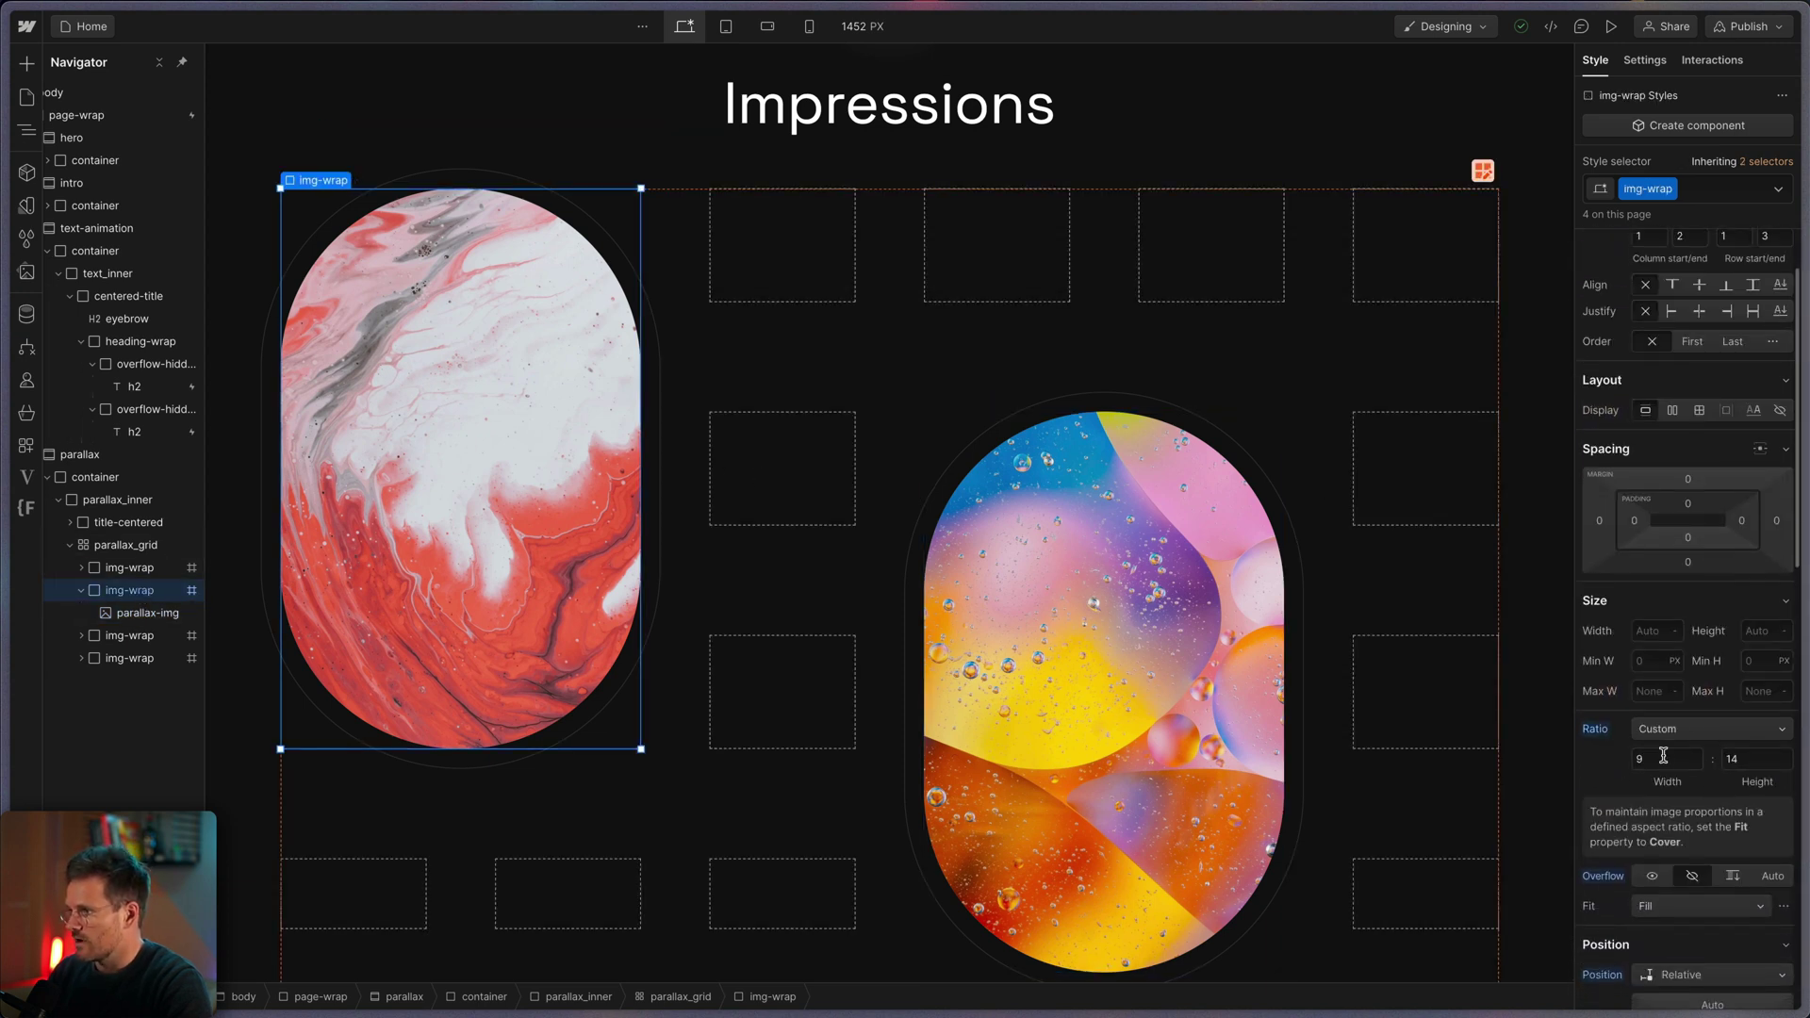
{"action": "scroll", "coordinate": [1697, 811], "scroll_direction": "down", "scroll_amount": 1}
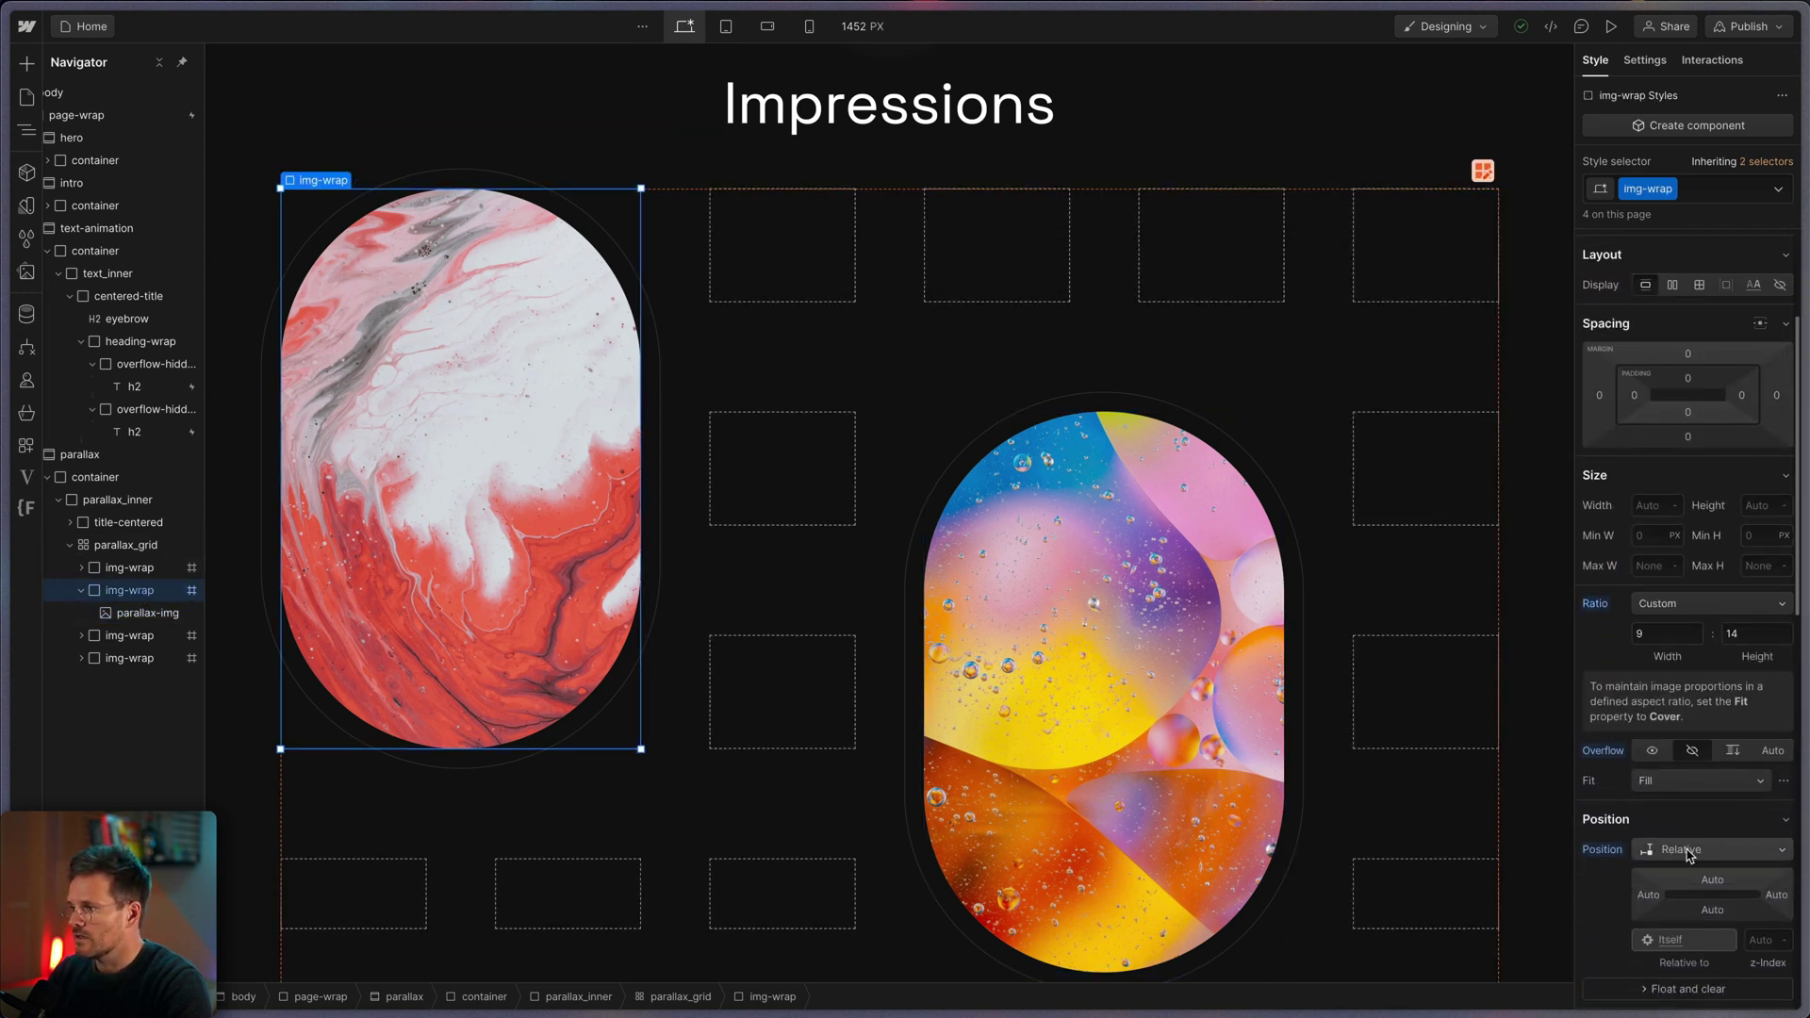
{"action": "scroll", "coordinate": [1669, 863], "scroll_direction": "down", "scroll_amount": 1}
{"action": "scroll", "coordinate": [1669, 865], "scroll_direction": "down", "scroll_amount": 2}
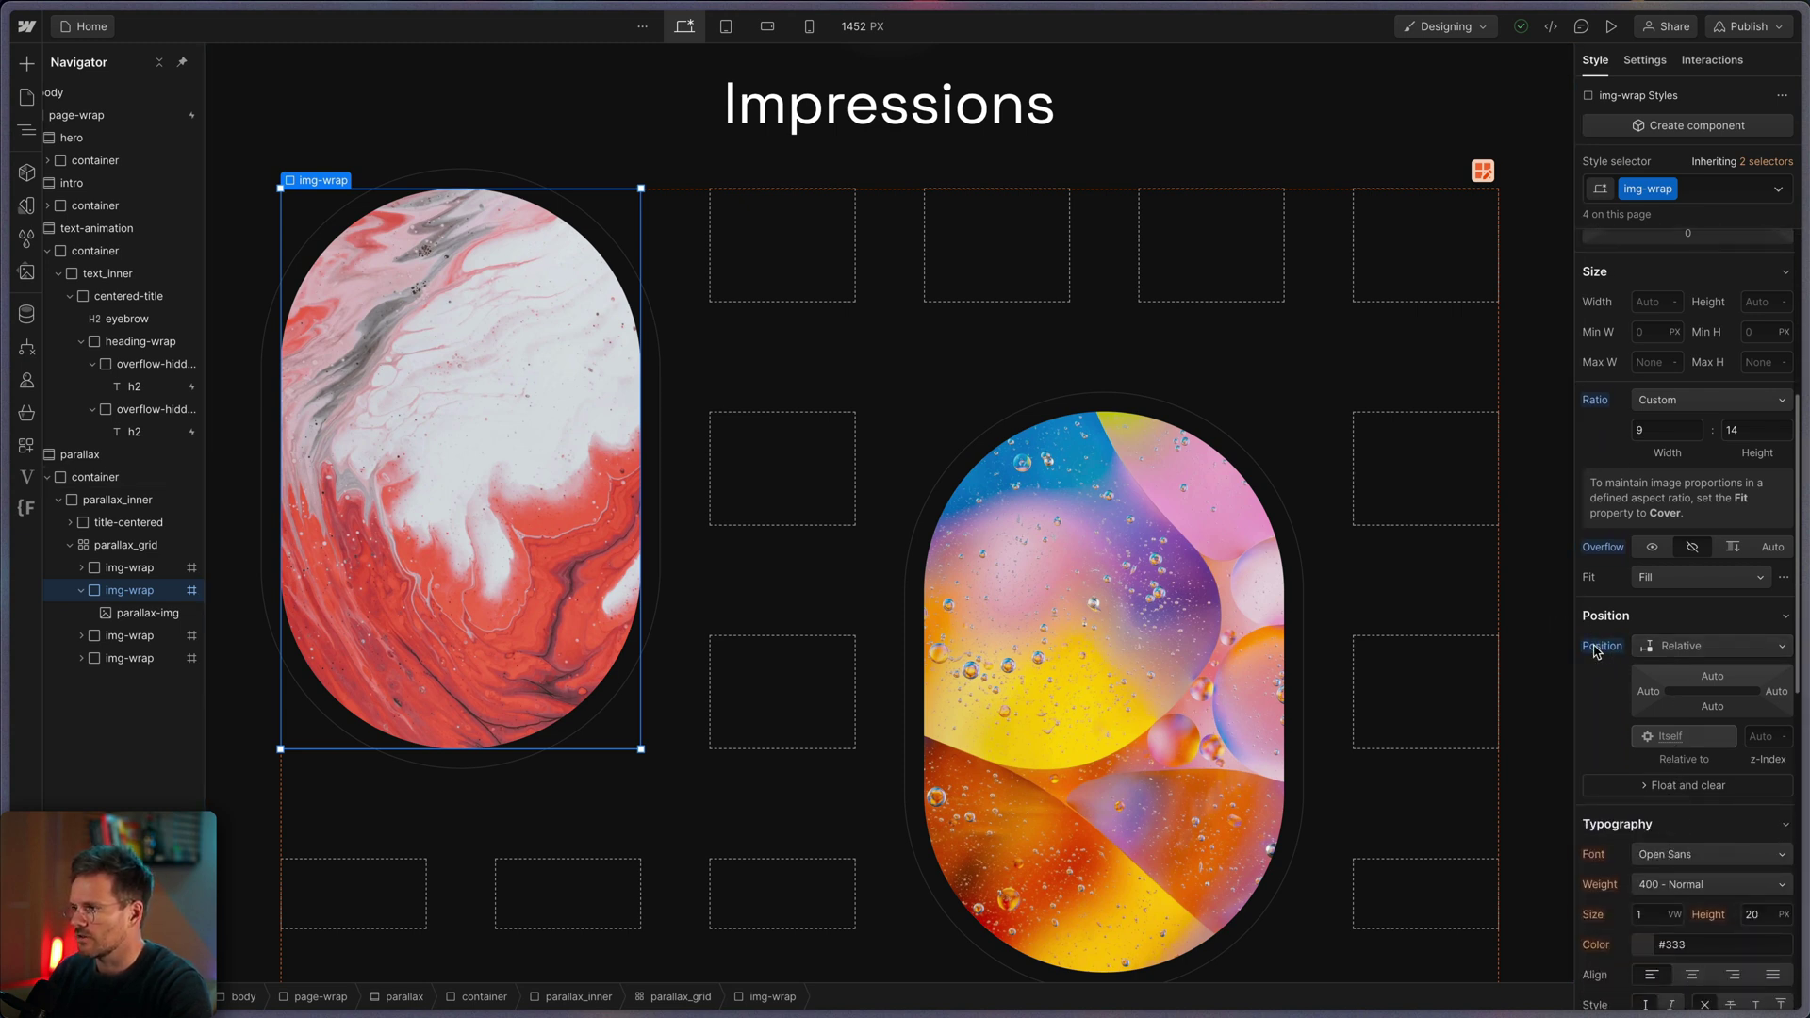
{"action": "scroll", "coordinate": [1637, 709], "scroll_direction": "up", "scroll_amount": 5}
Step: Compare the marble image at scale 1, then restore its scale to 1.2
{"action": "left_click", "coordinate": [443, 505]}
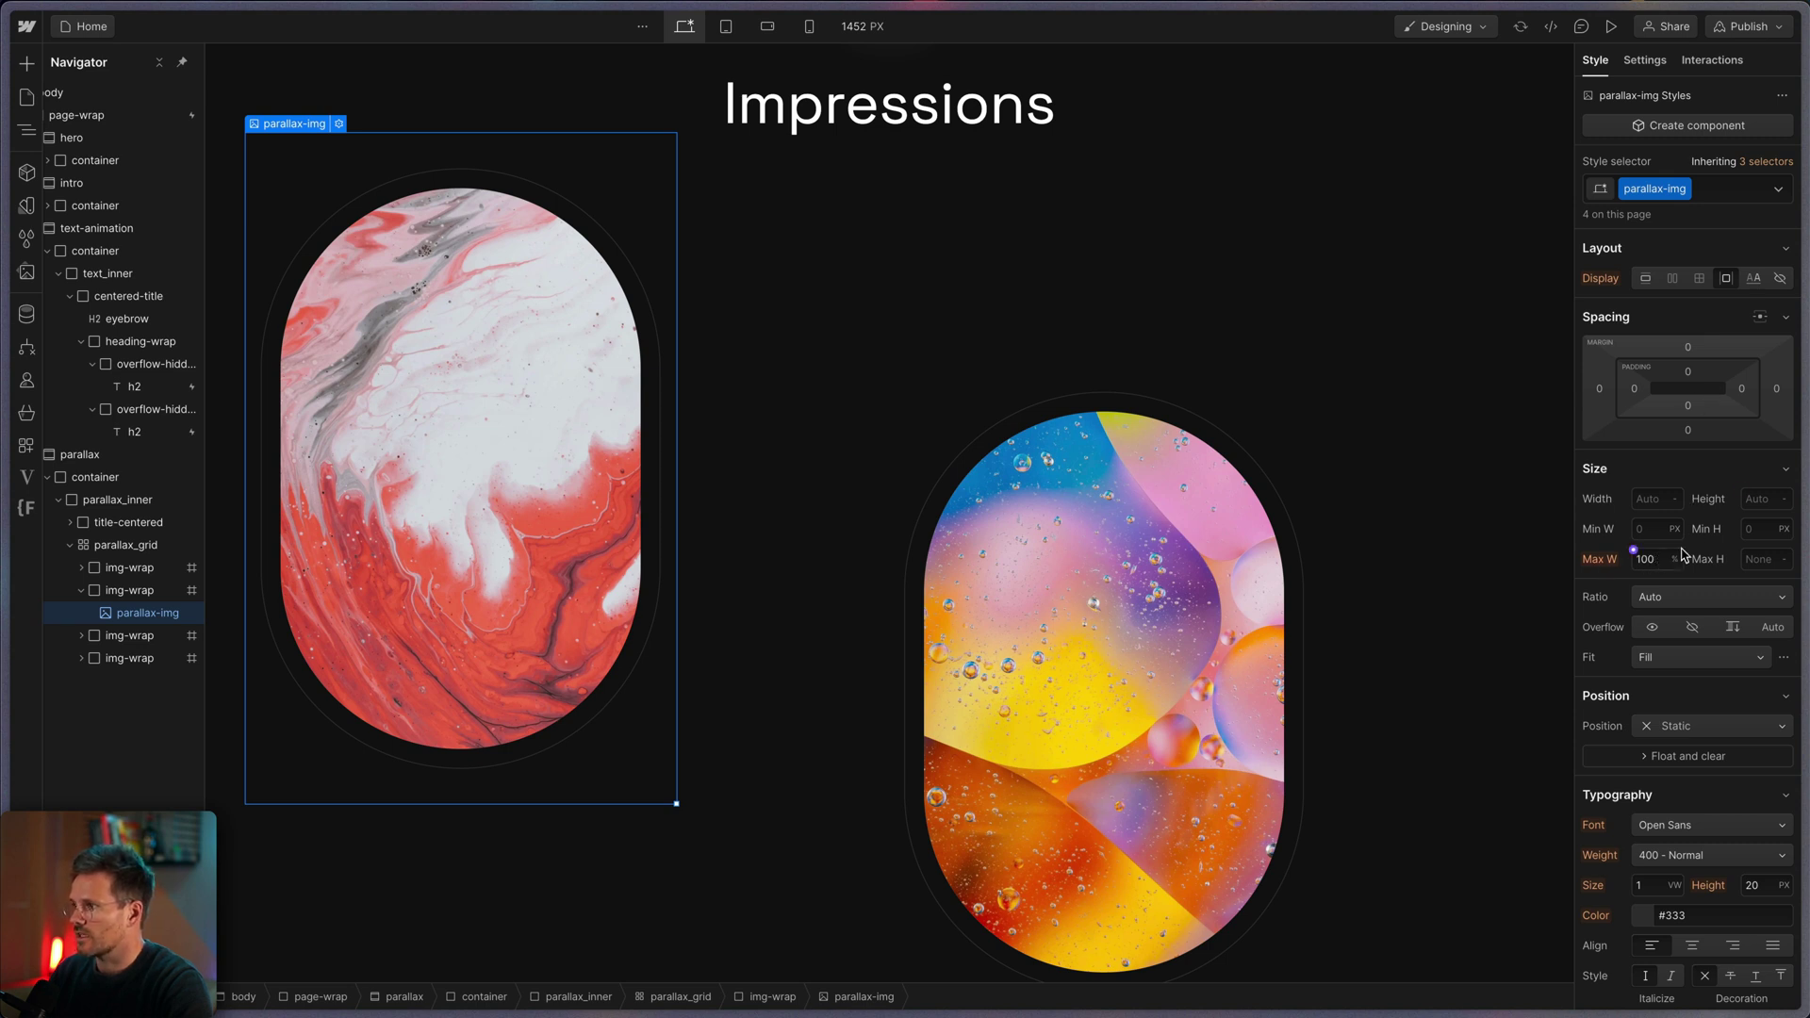
{"action": "scroll", "coordinate": [1682, 554], "scroll_direction": "down", "scroll_amount": 8}
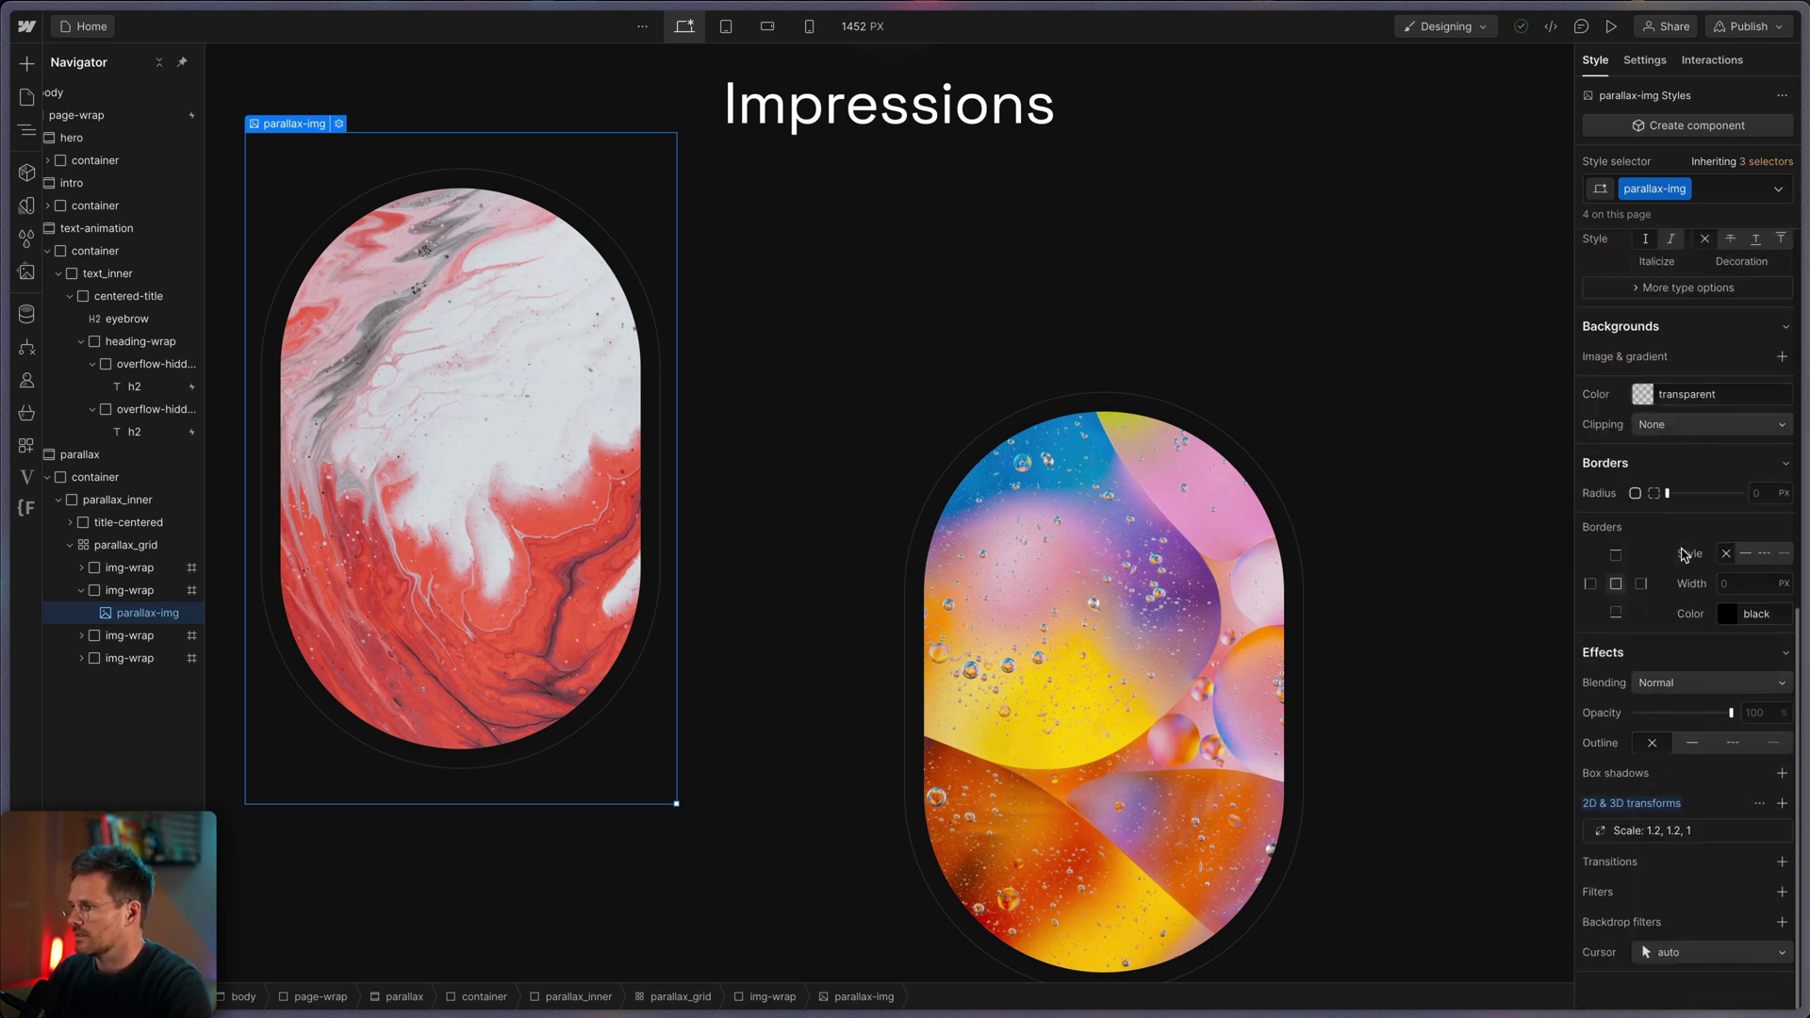
{"action": "left_click", "coordinate": [1666, 831]}
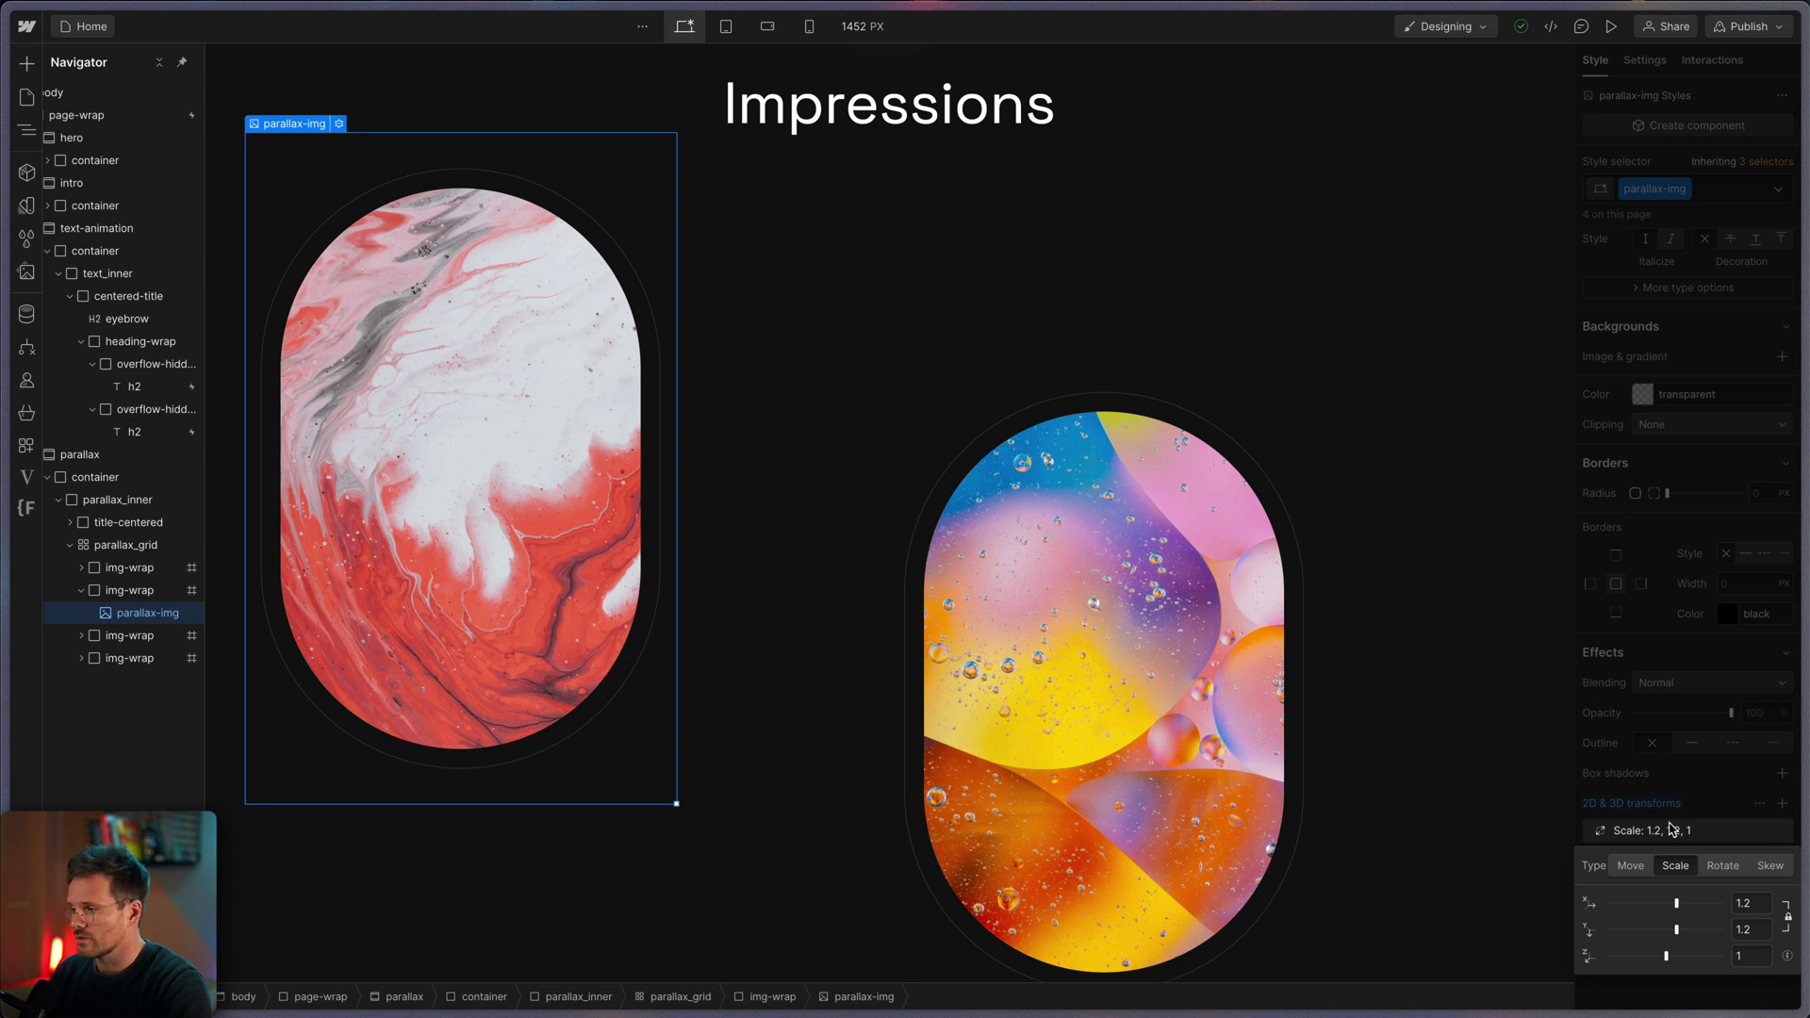
{"action": "left_click", "coordinate": [1755, 902]}
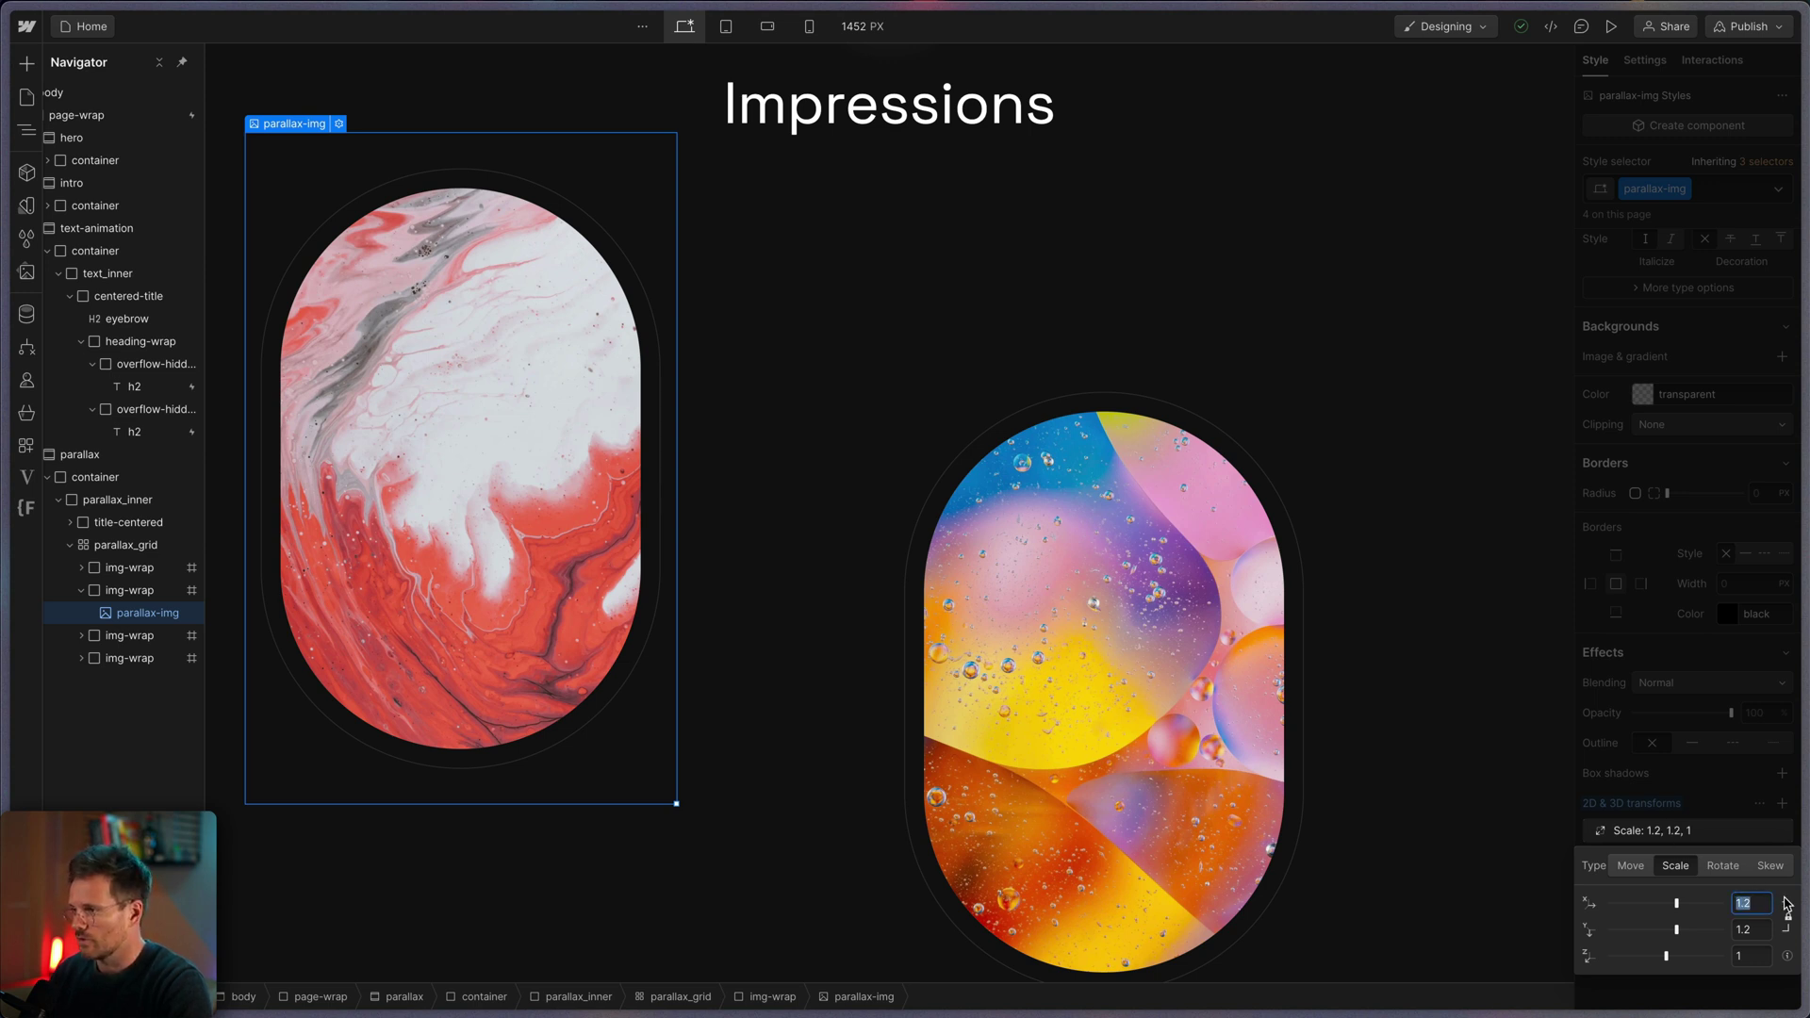
{"action": "type", "text": "1"}
{"action": "key", "text": "Tab"}
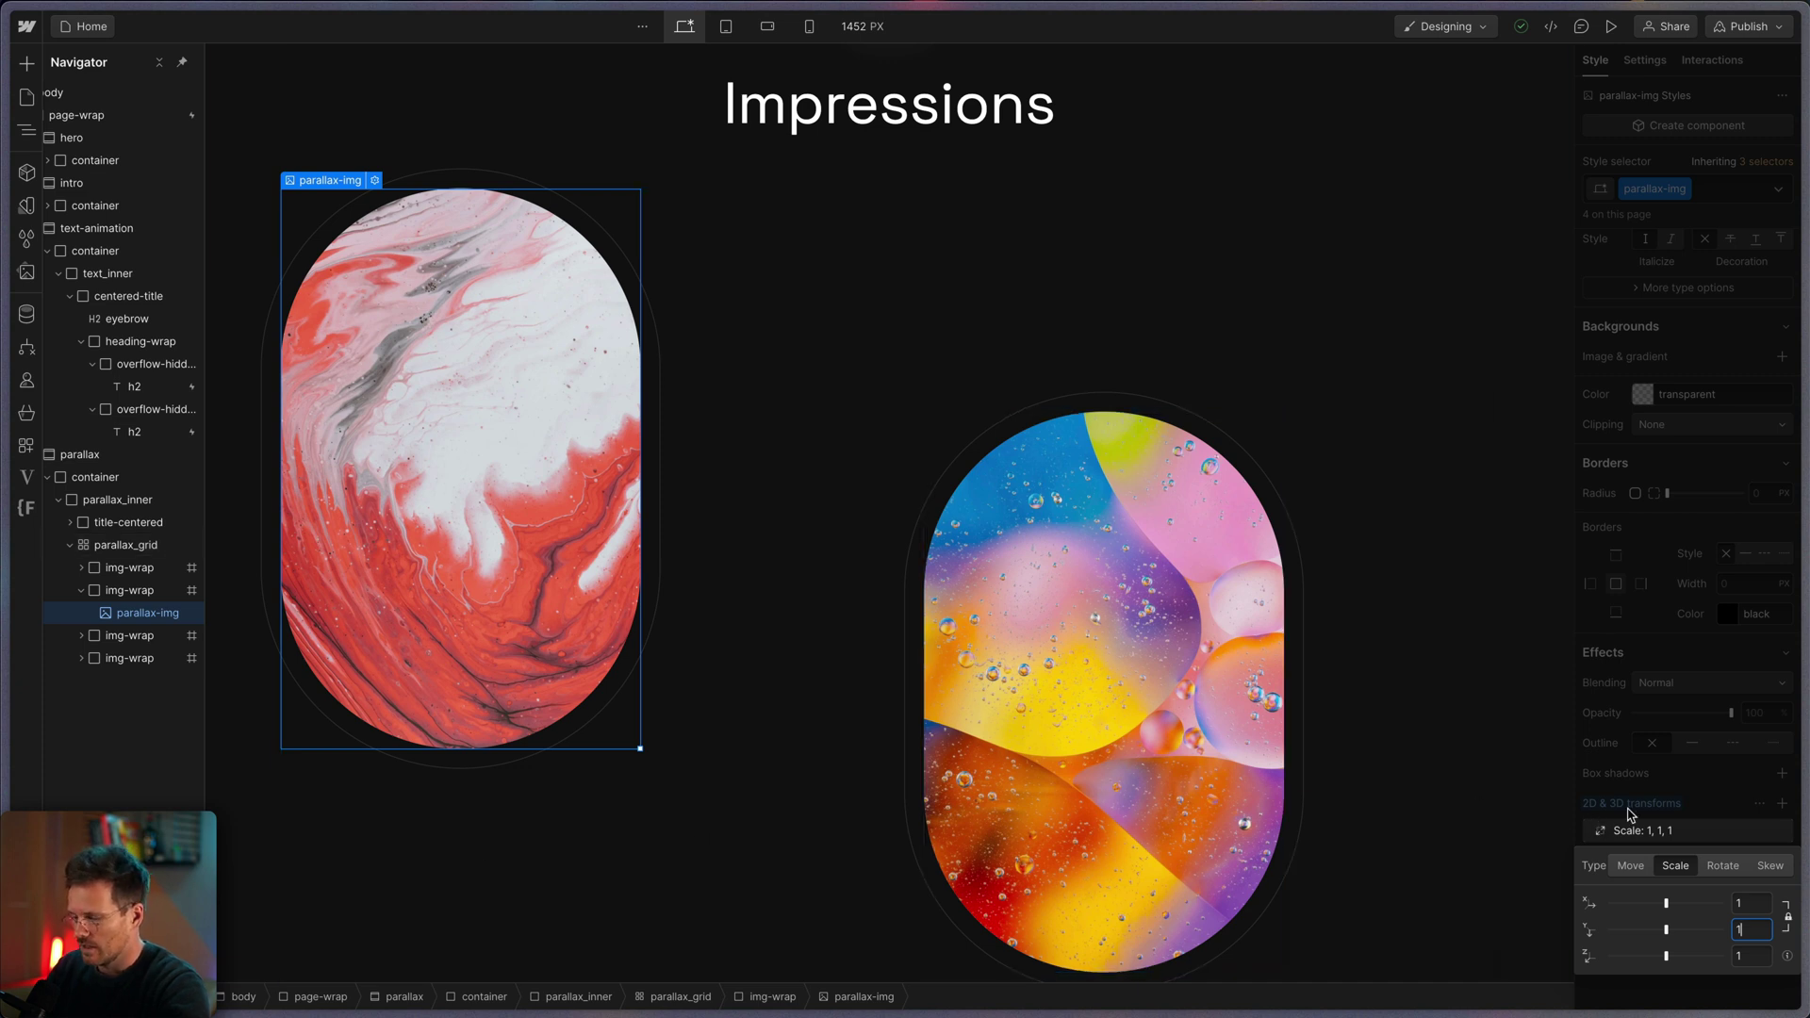
{"action": "type", "text": ".2"}
{"action": "key", "text": "Tab"}
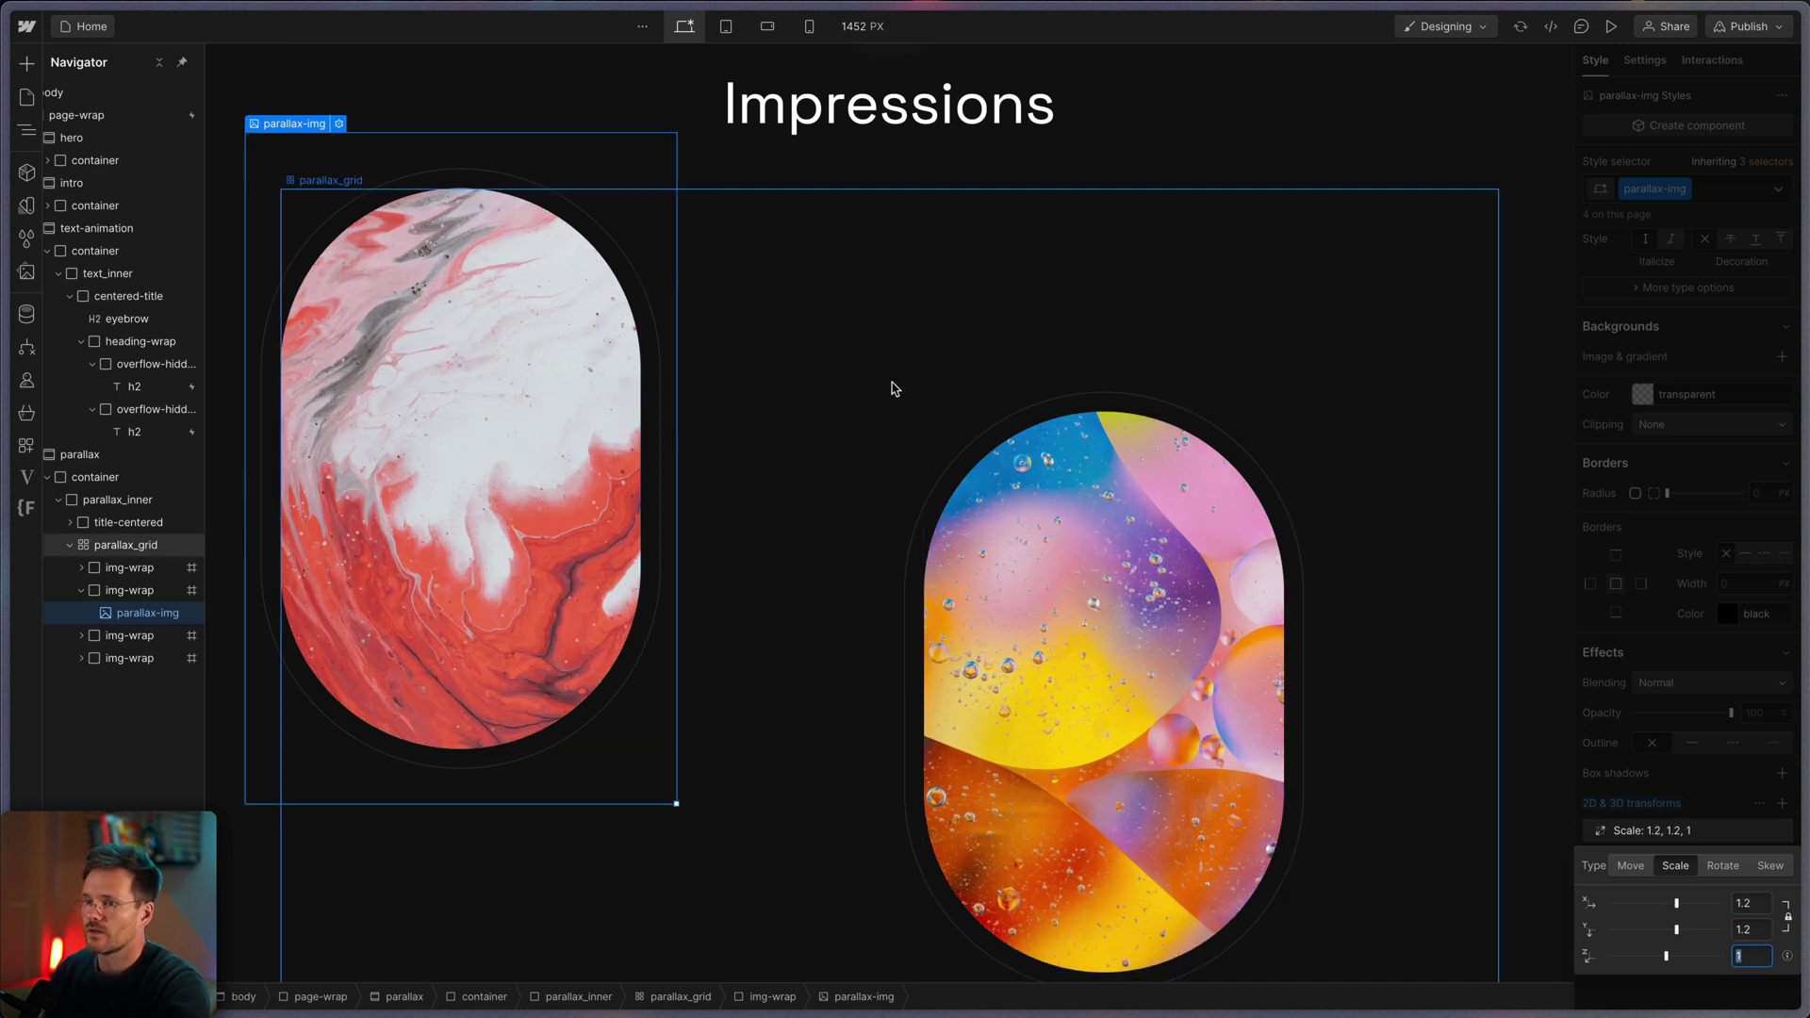
{"action": "left_click", "coordinate": [494, 292]}
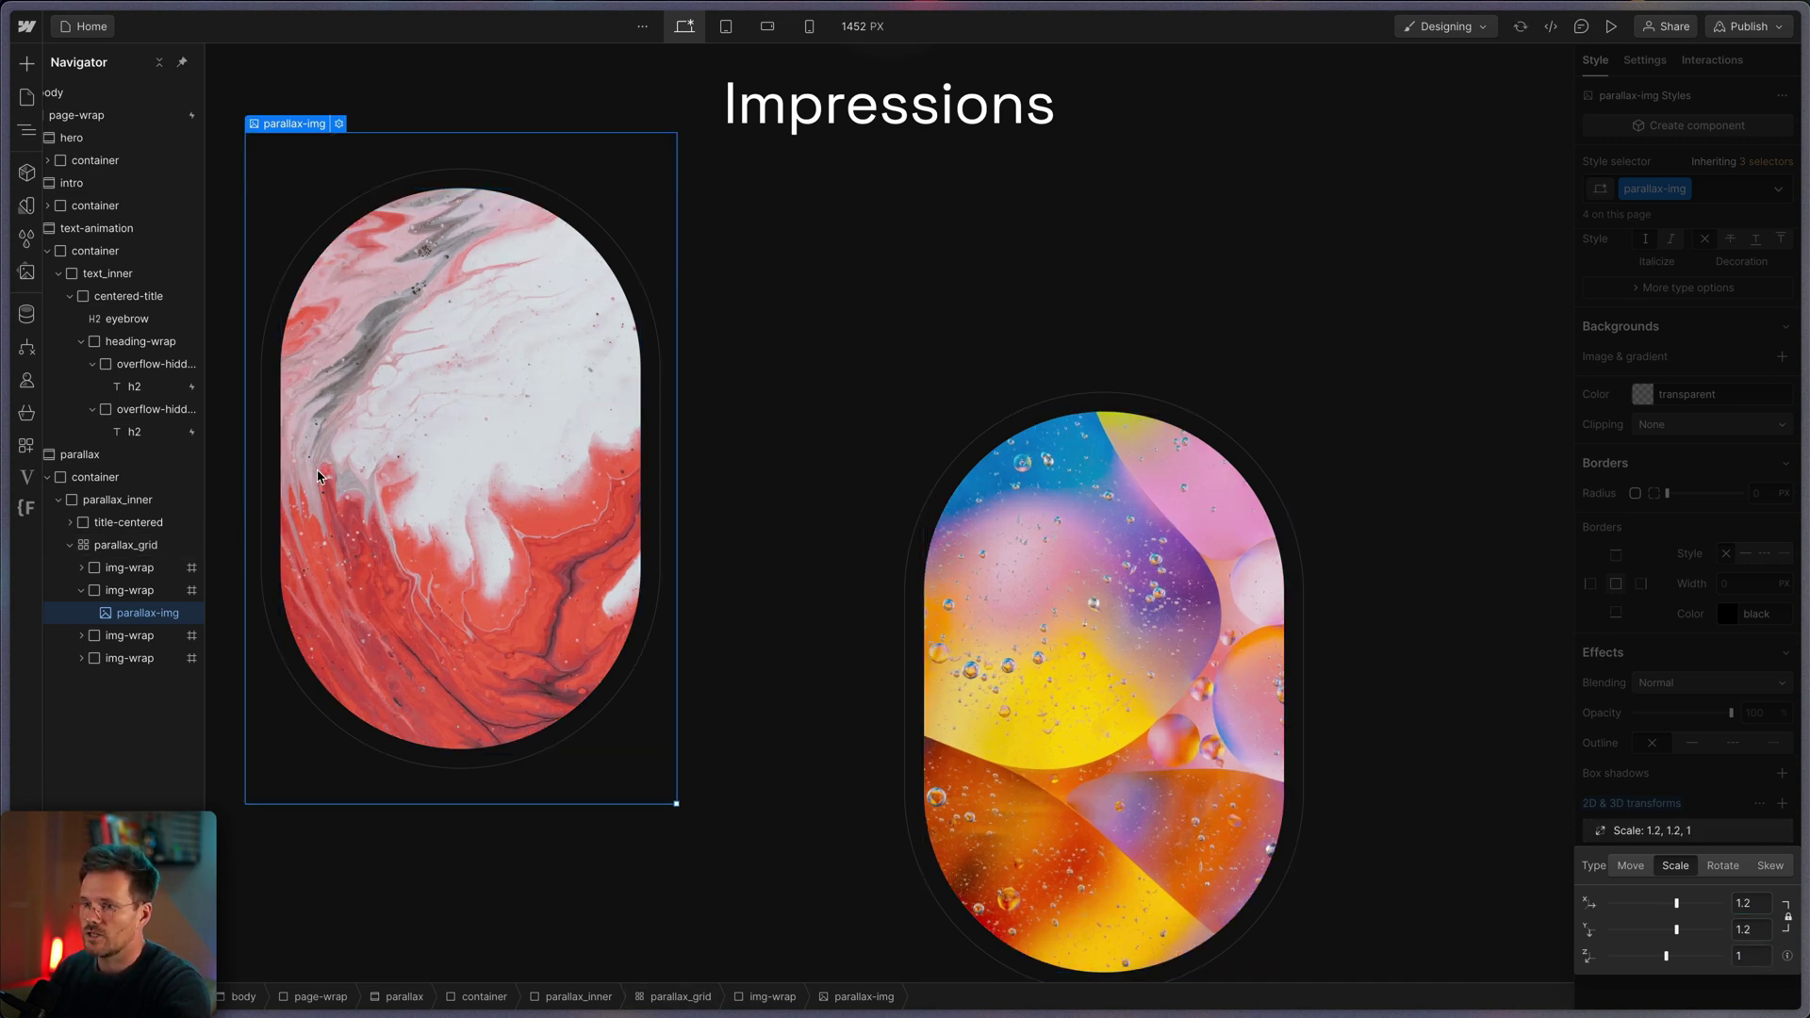
Step: Give the image a While scrolling in view trigger playing a new animation named Parallax Image
{"action": "left_click", "coordinate": [1729, 70]}
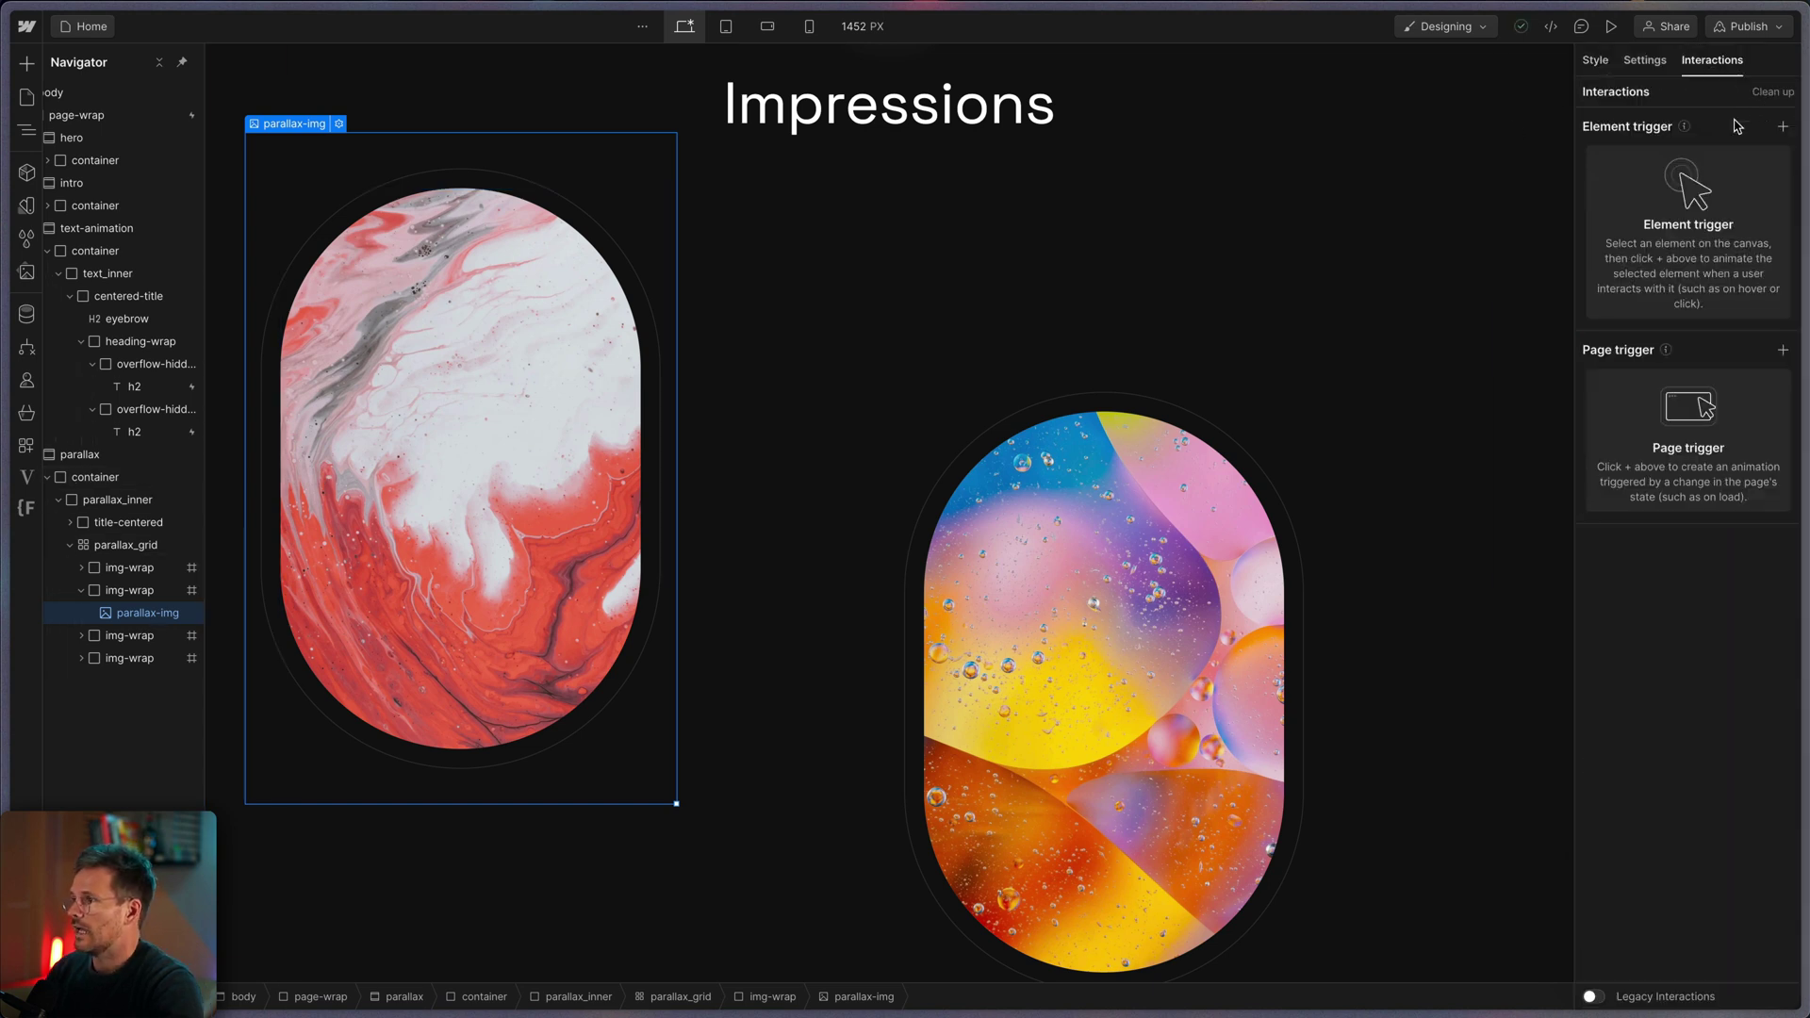
{"action": "left_click", "coordinate": [1780, 127]}
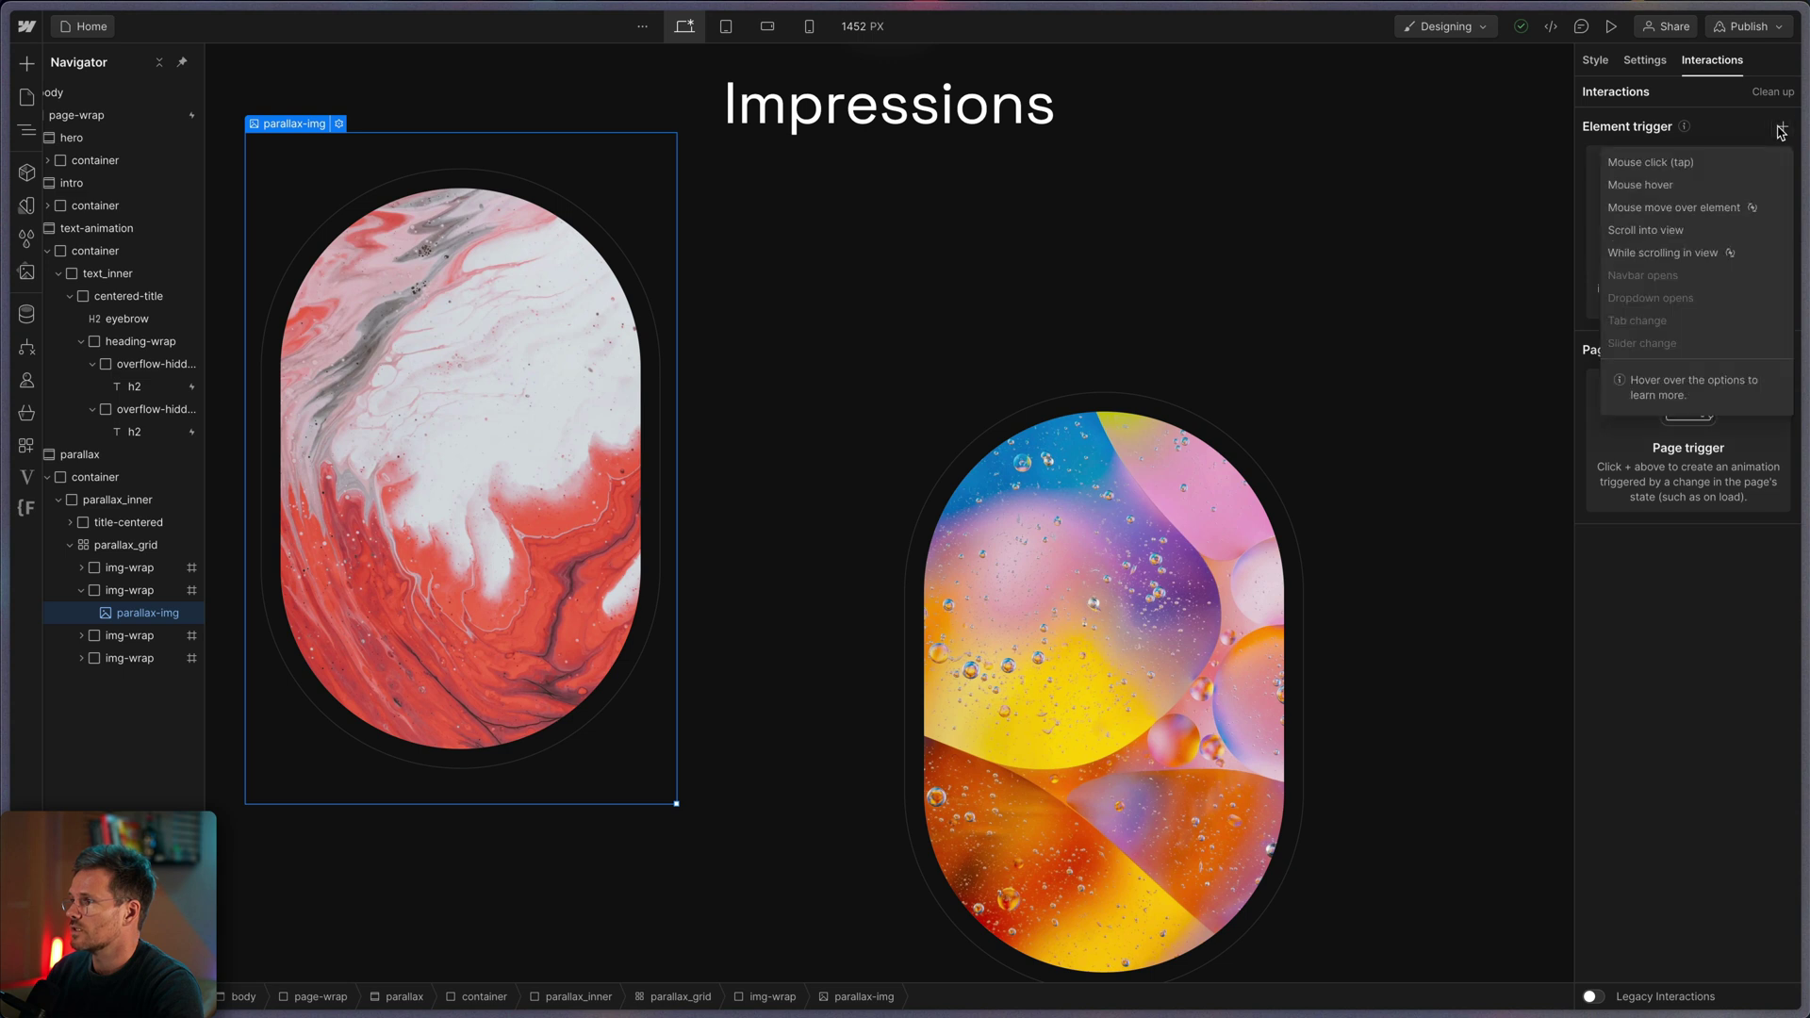
{"action": "left_click", "coordinate": [1705, 256]}
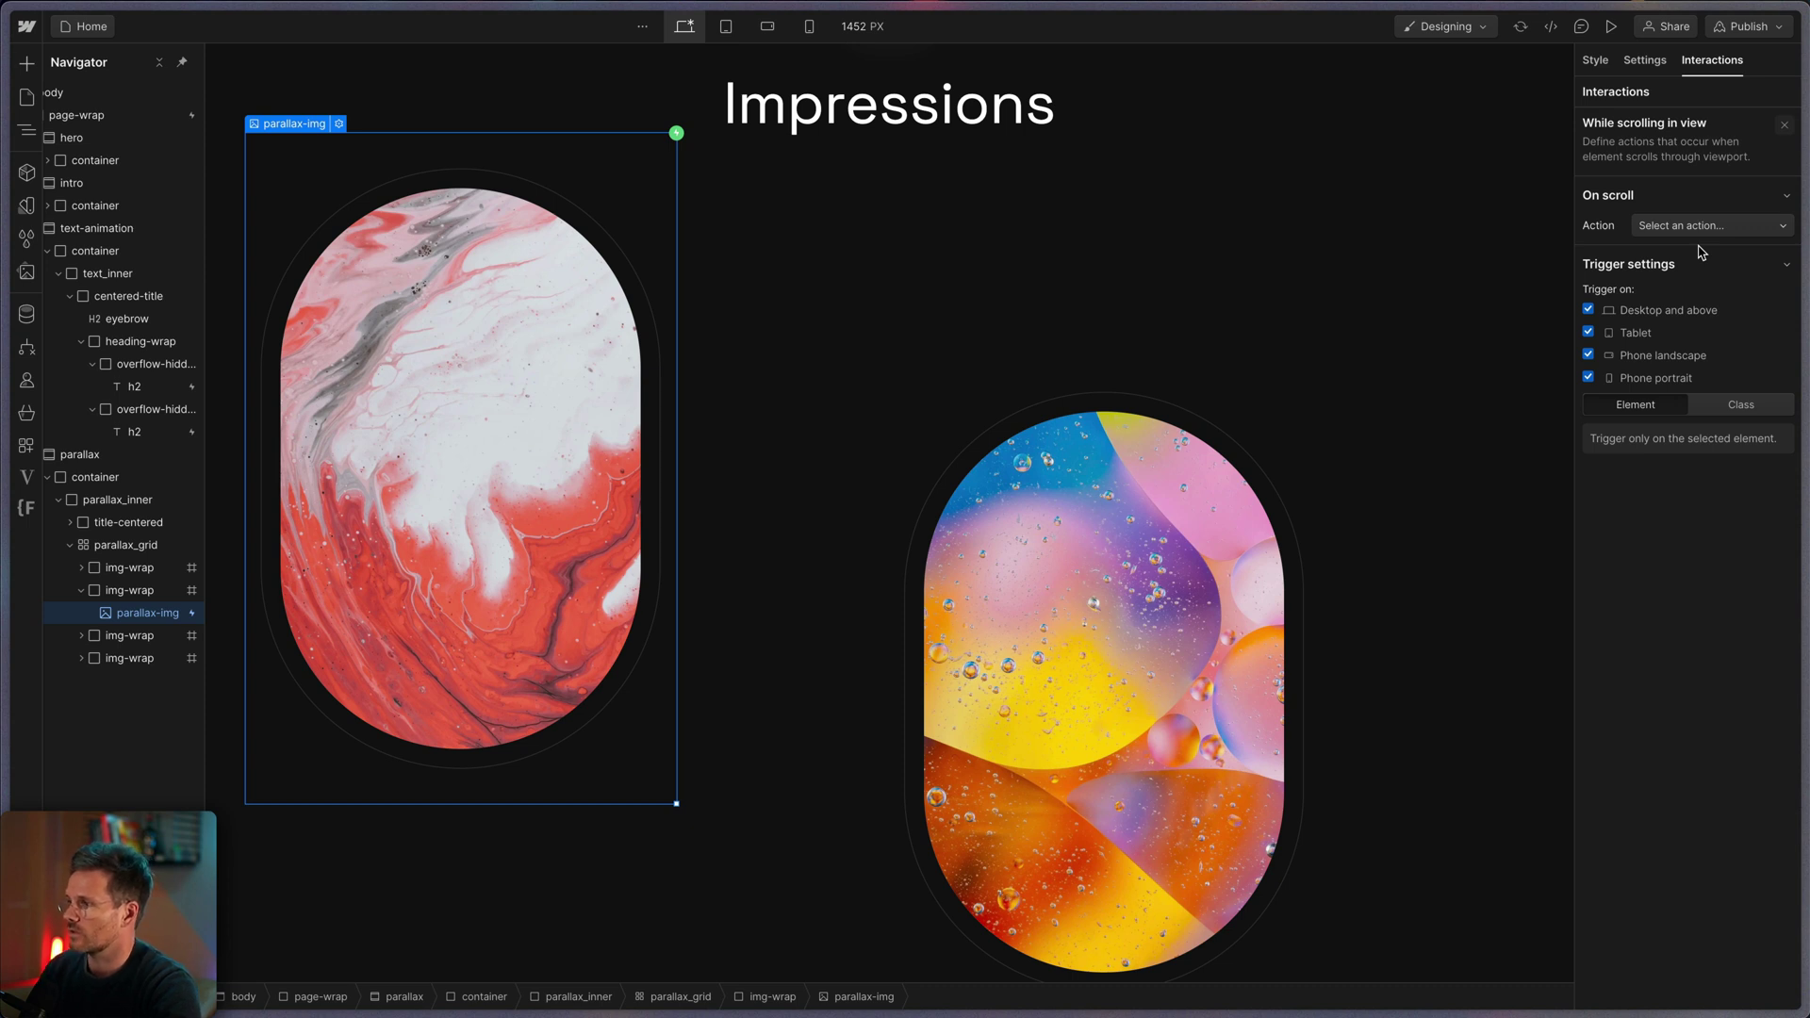
{"action": "left_click", "coordinate": [1697, 225]}
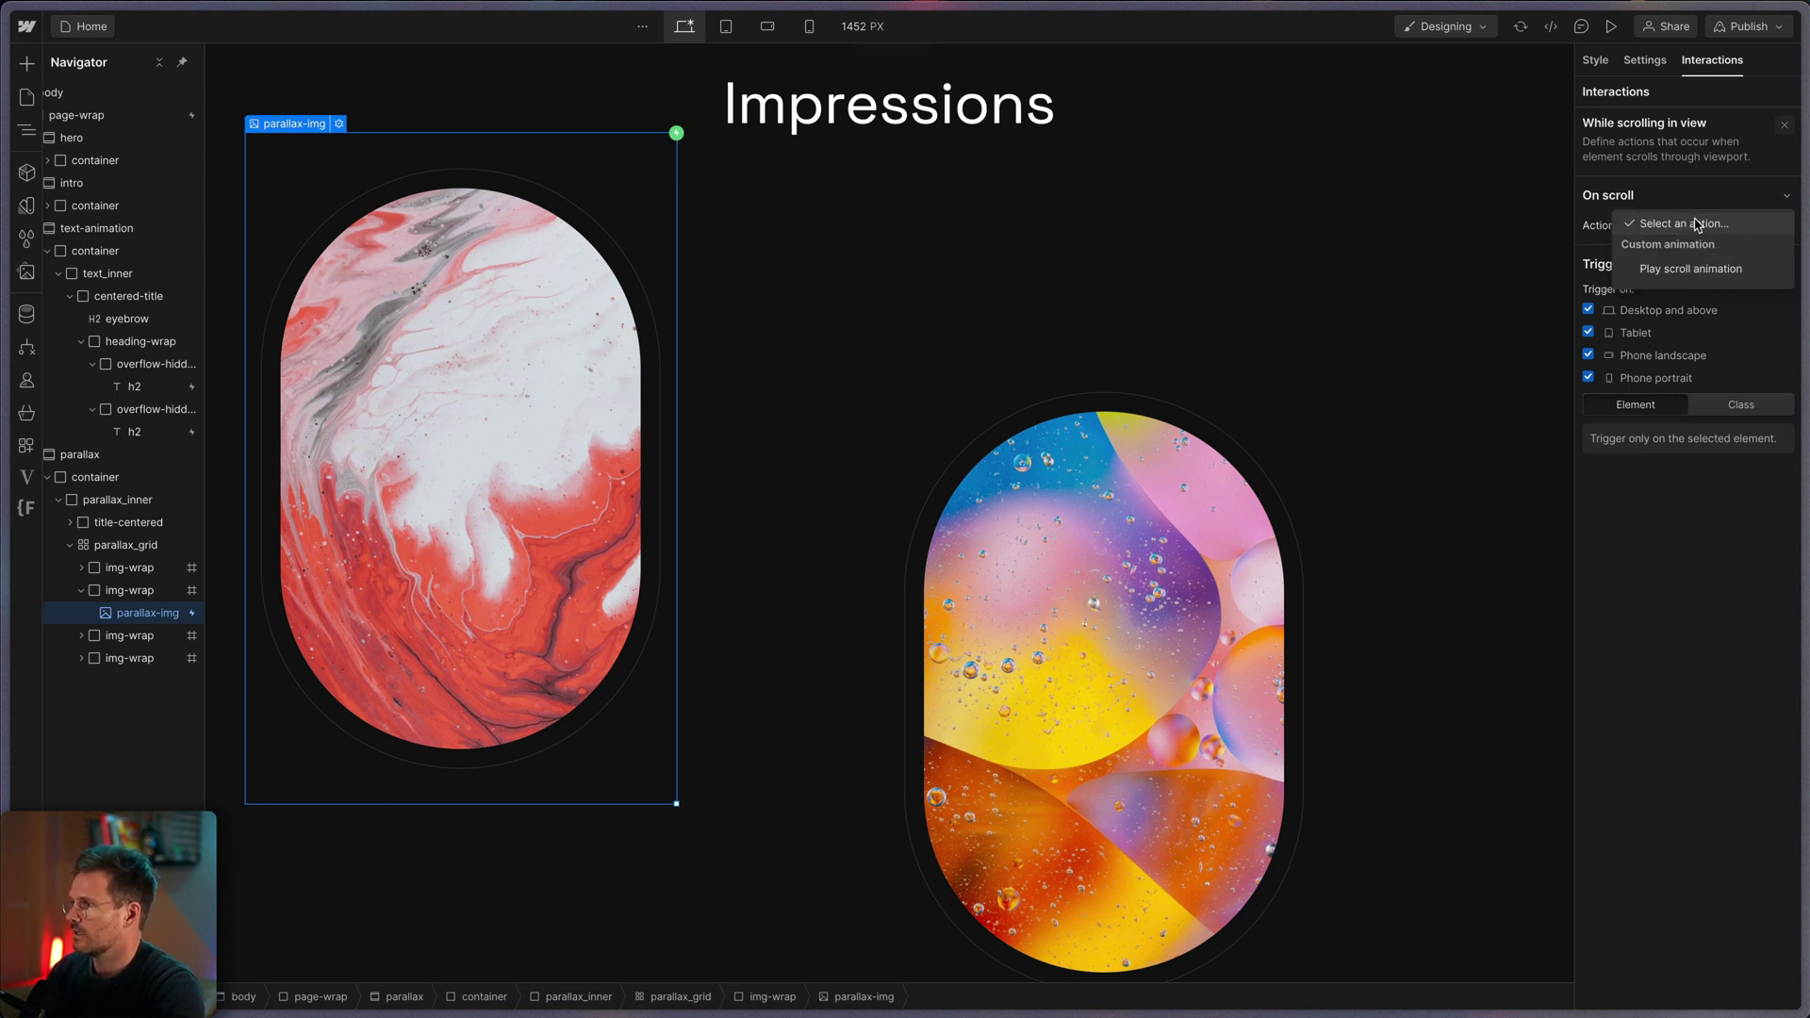
{"action": "left_click", "coordinate": [1693, 270]}
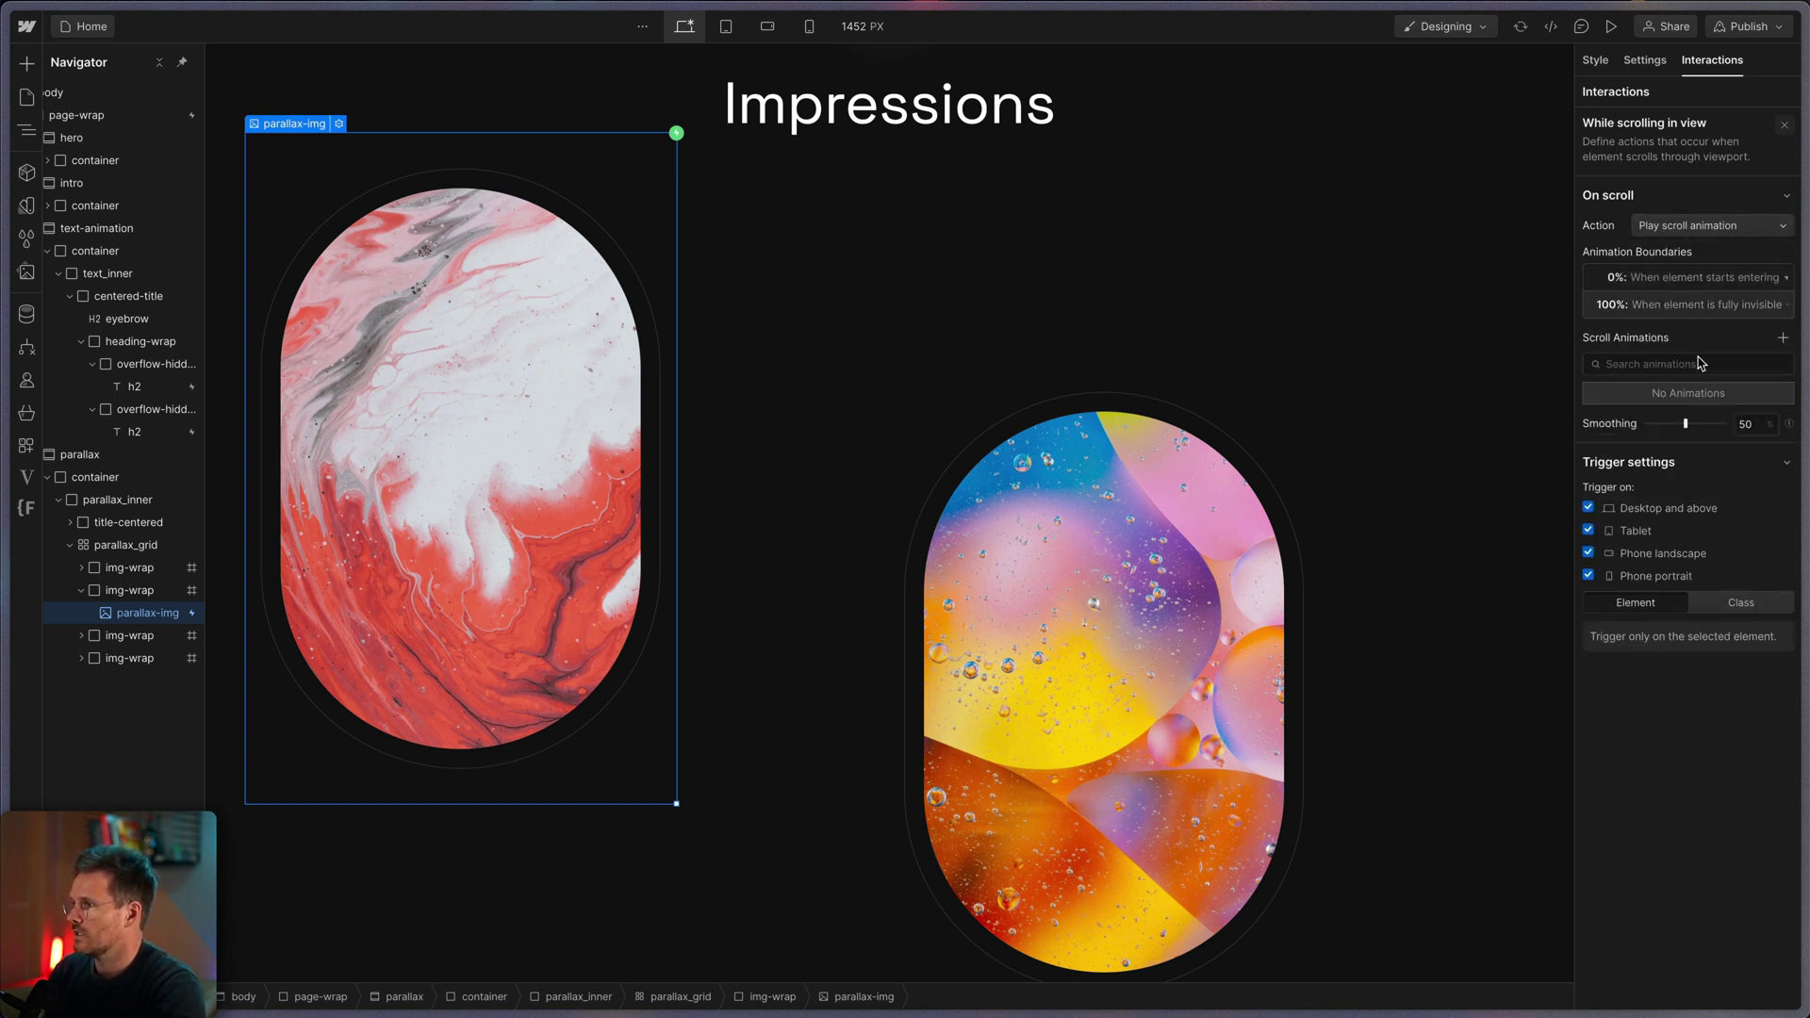
{"action": "left_click", "coordinate": [1783, 337]}
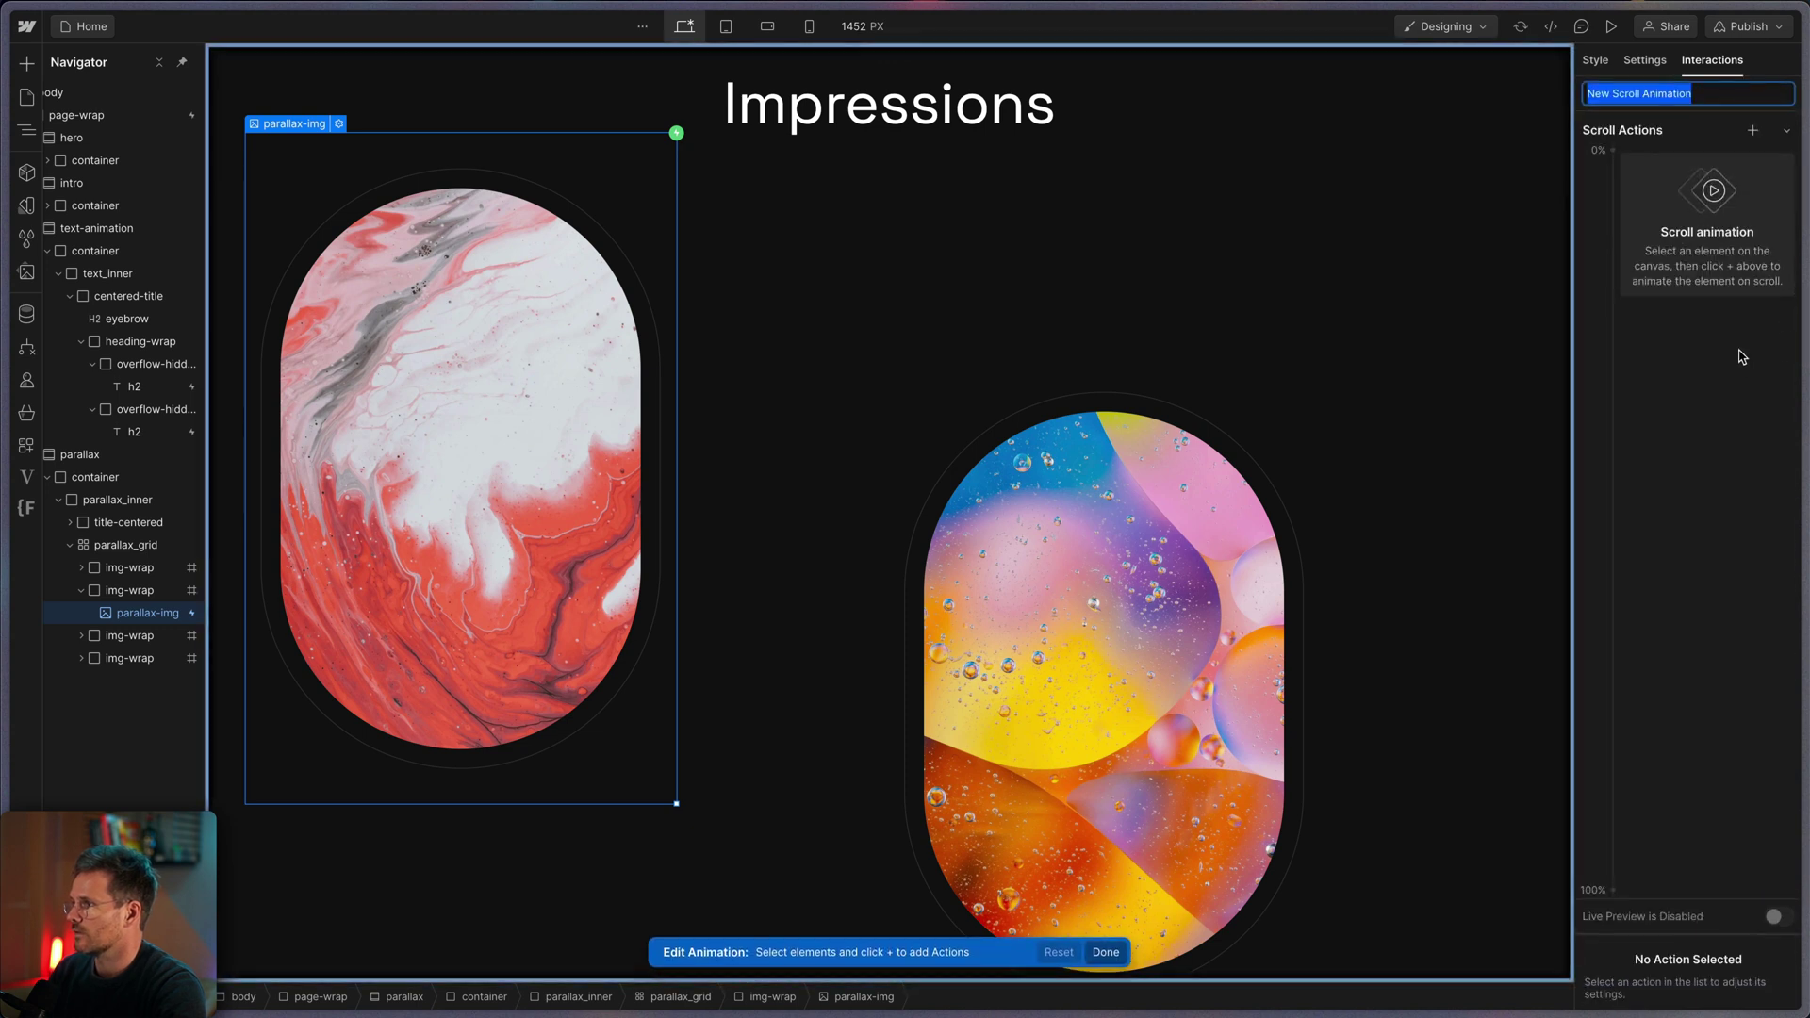
{"action": "type", "text": "Parallax"}
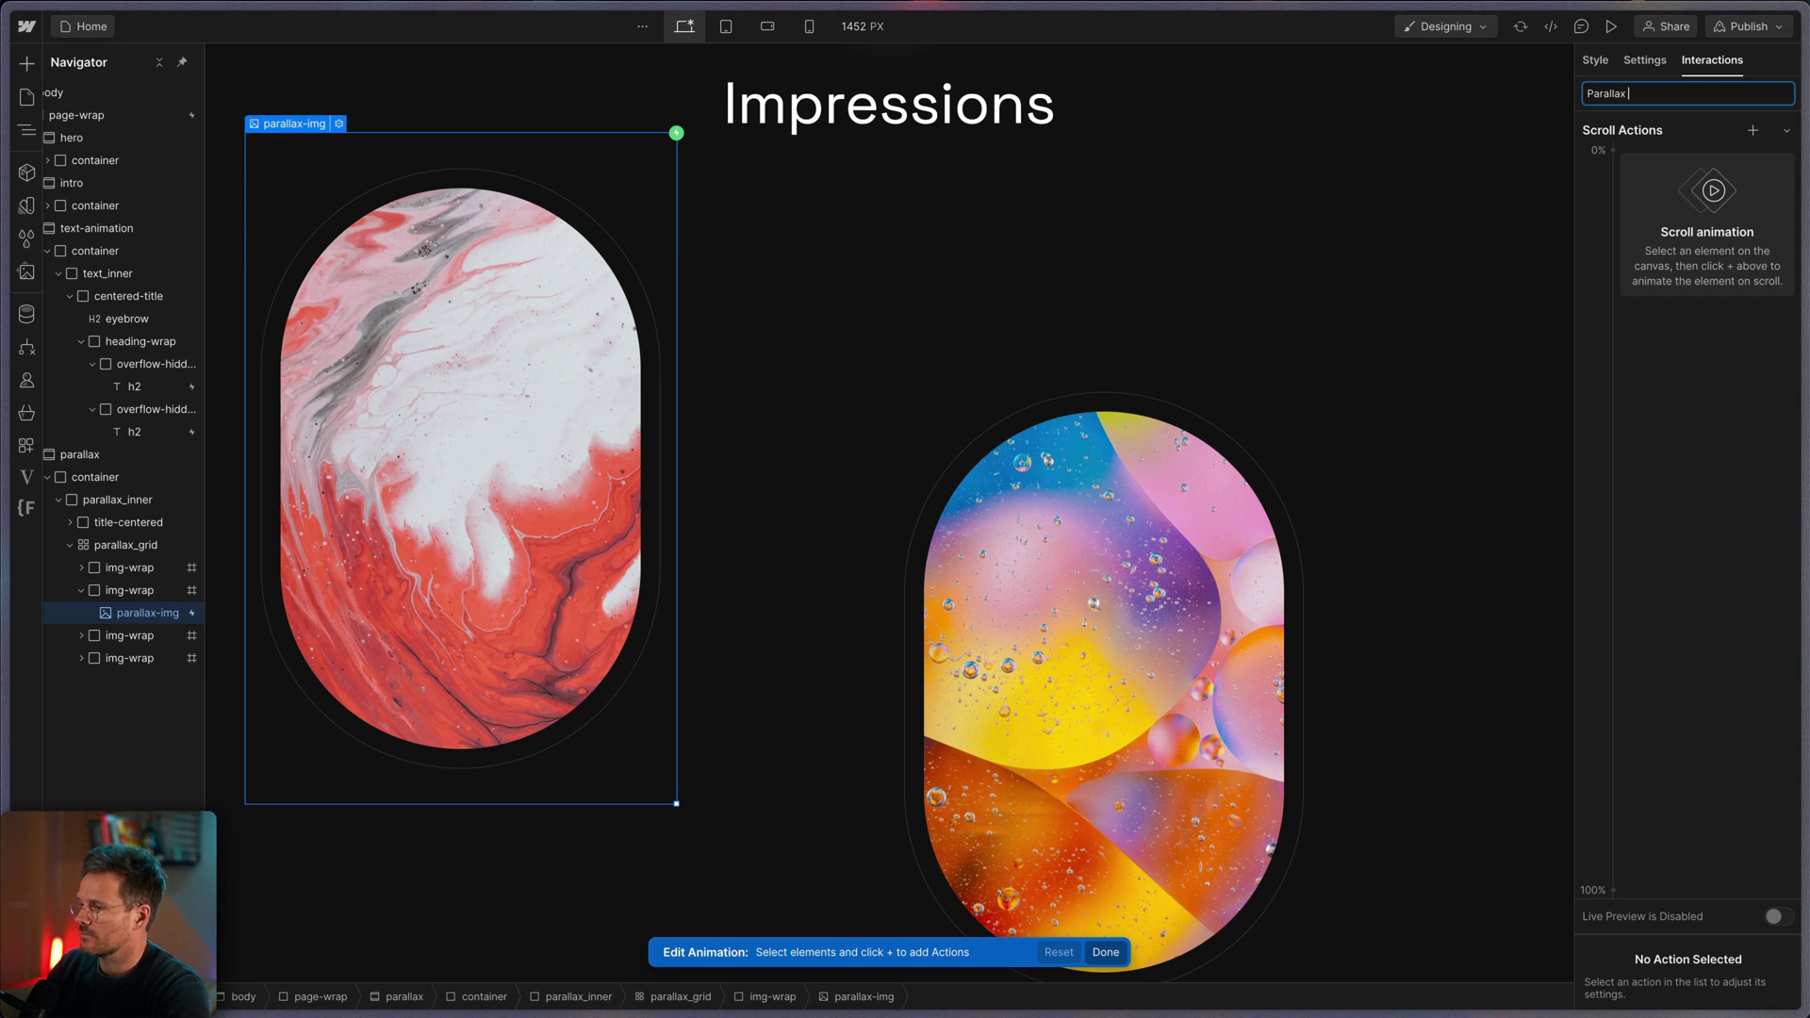
{"action": "type", "text": " Image"}
{"action": "key", "text": "Return"}
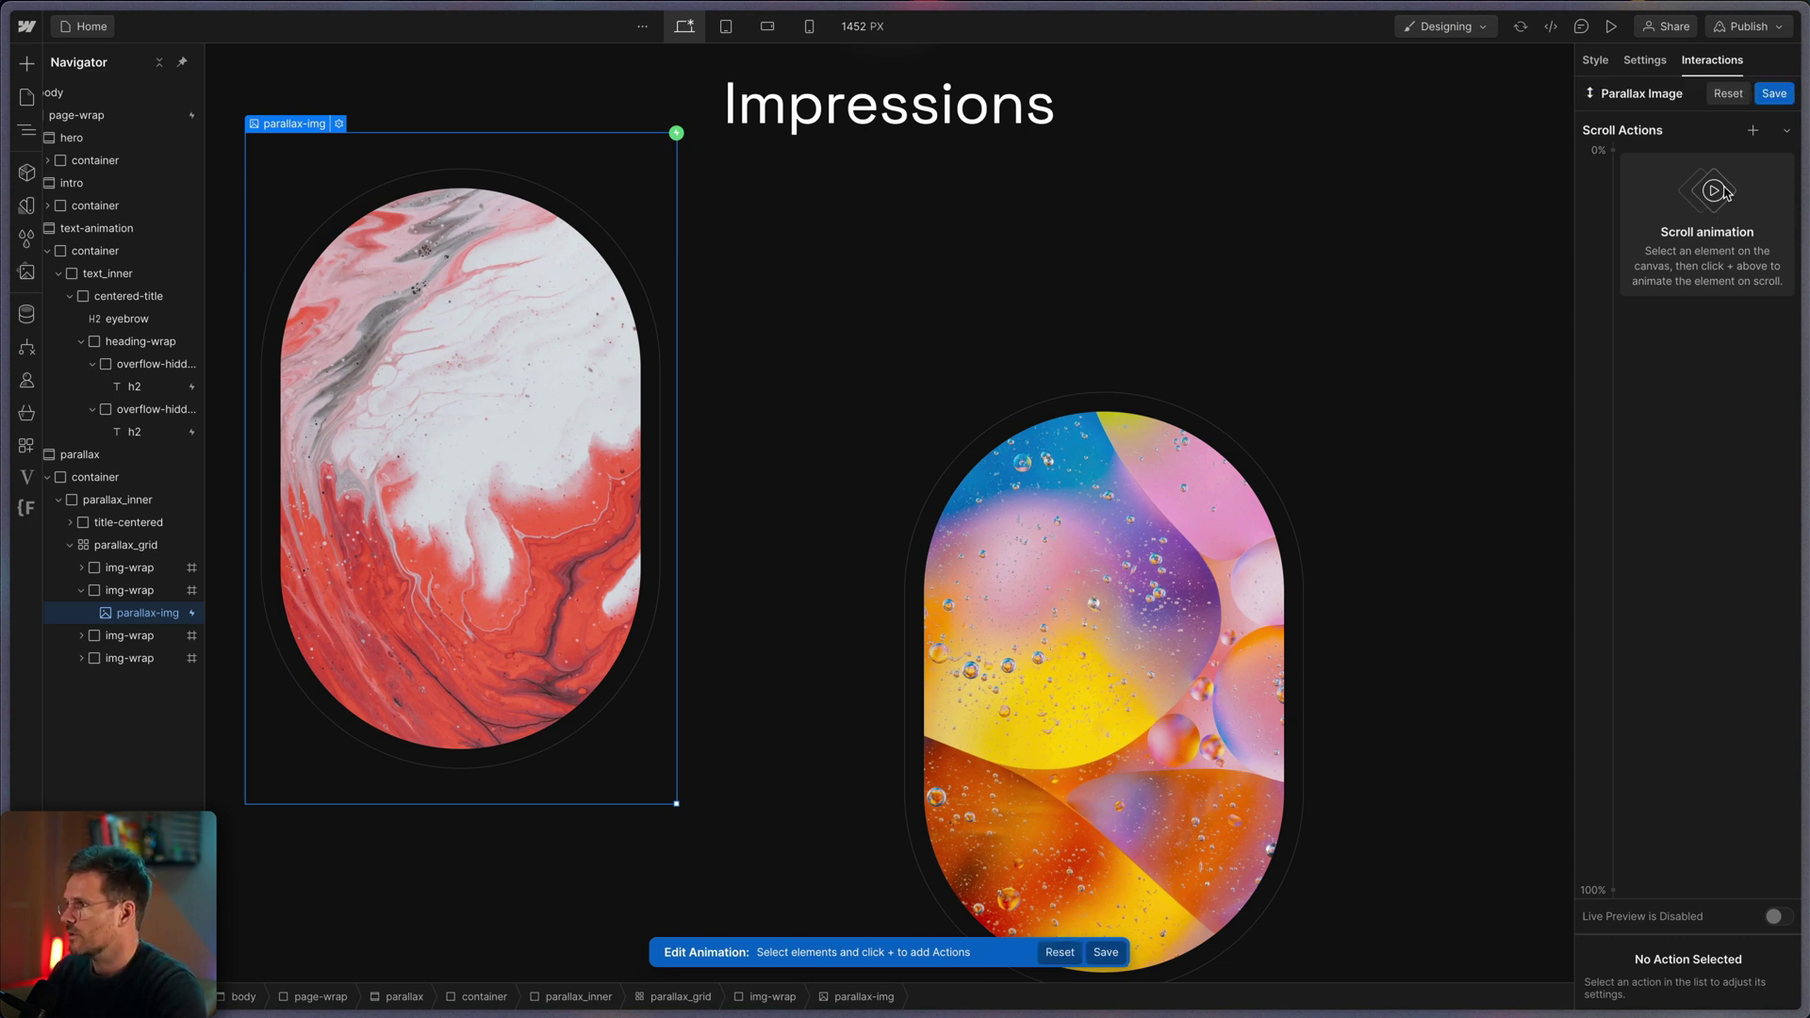
Step: Add a Scale action of 1.2 on X and Y at the 0% keyframe
{"action": "left_click", "coordinate": [1750, 132]}
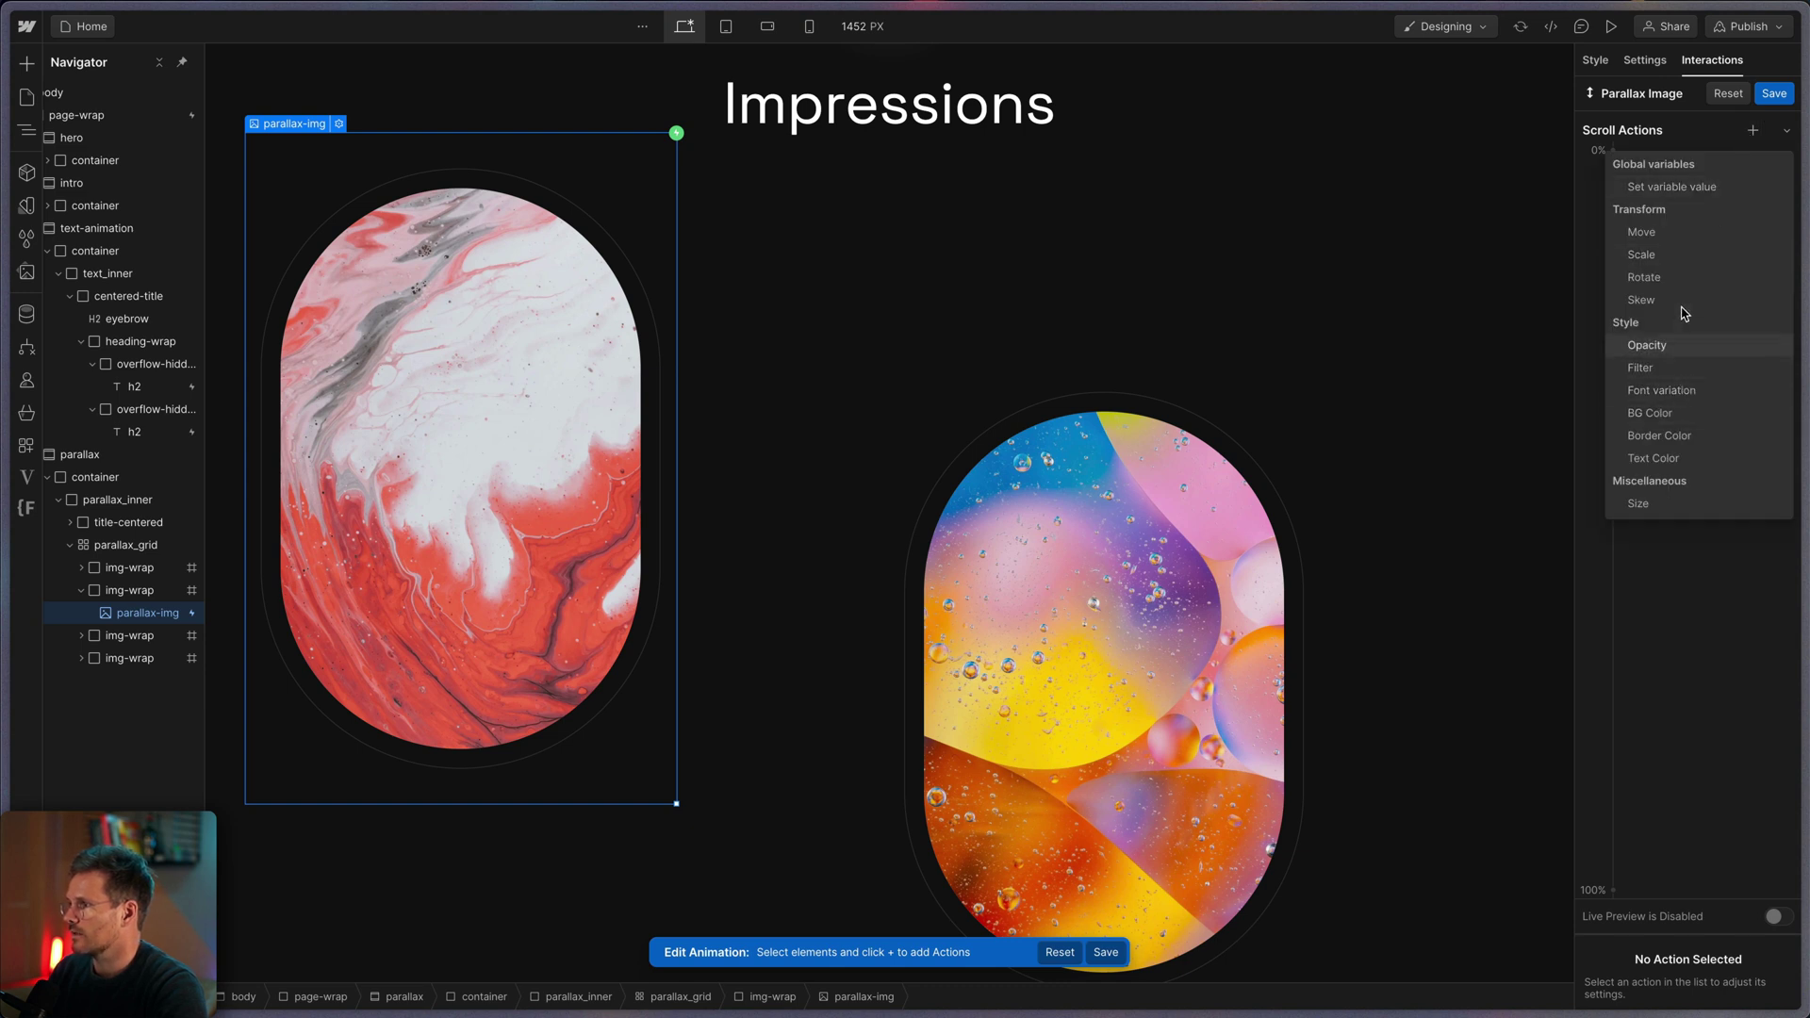
{"action": "left_click", "coordinate": [1661, 257]}
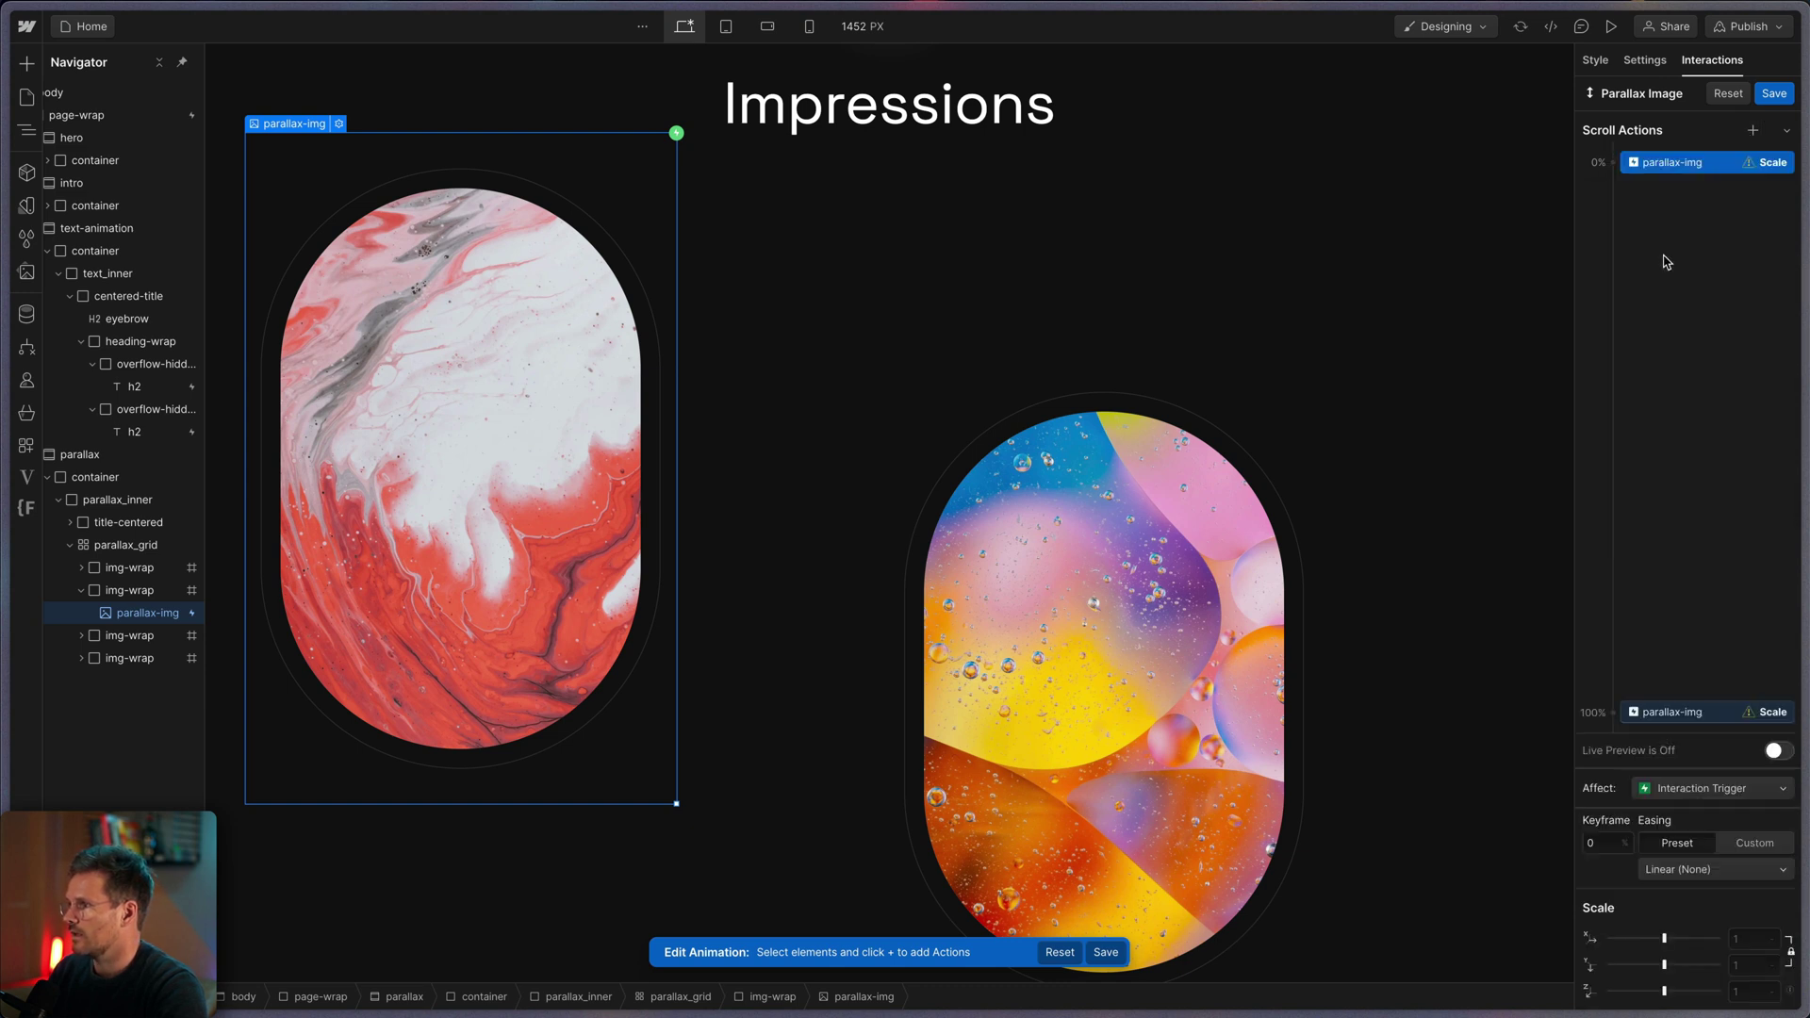
{"action": "left_click", "coordinate": [1755, 939]}
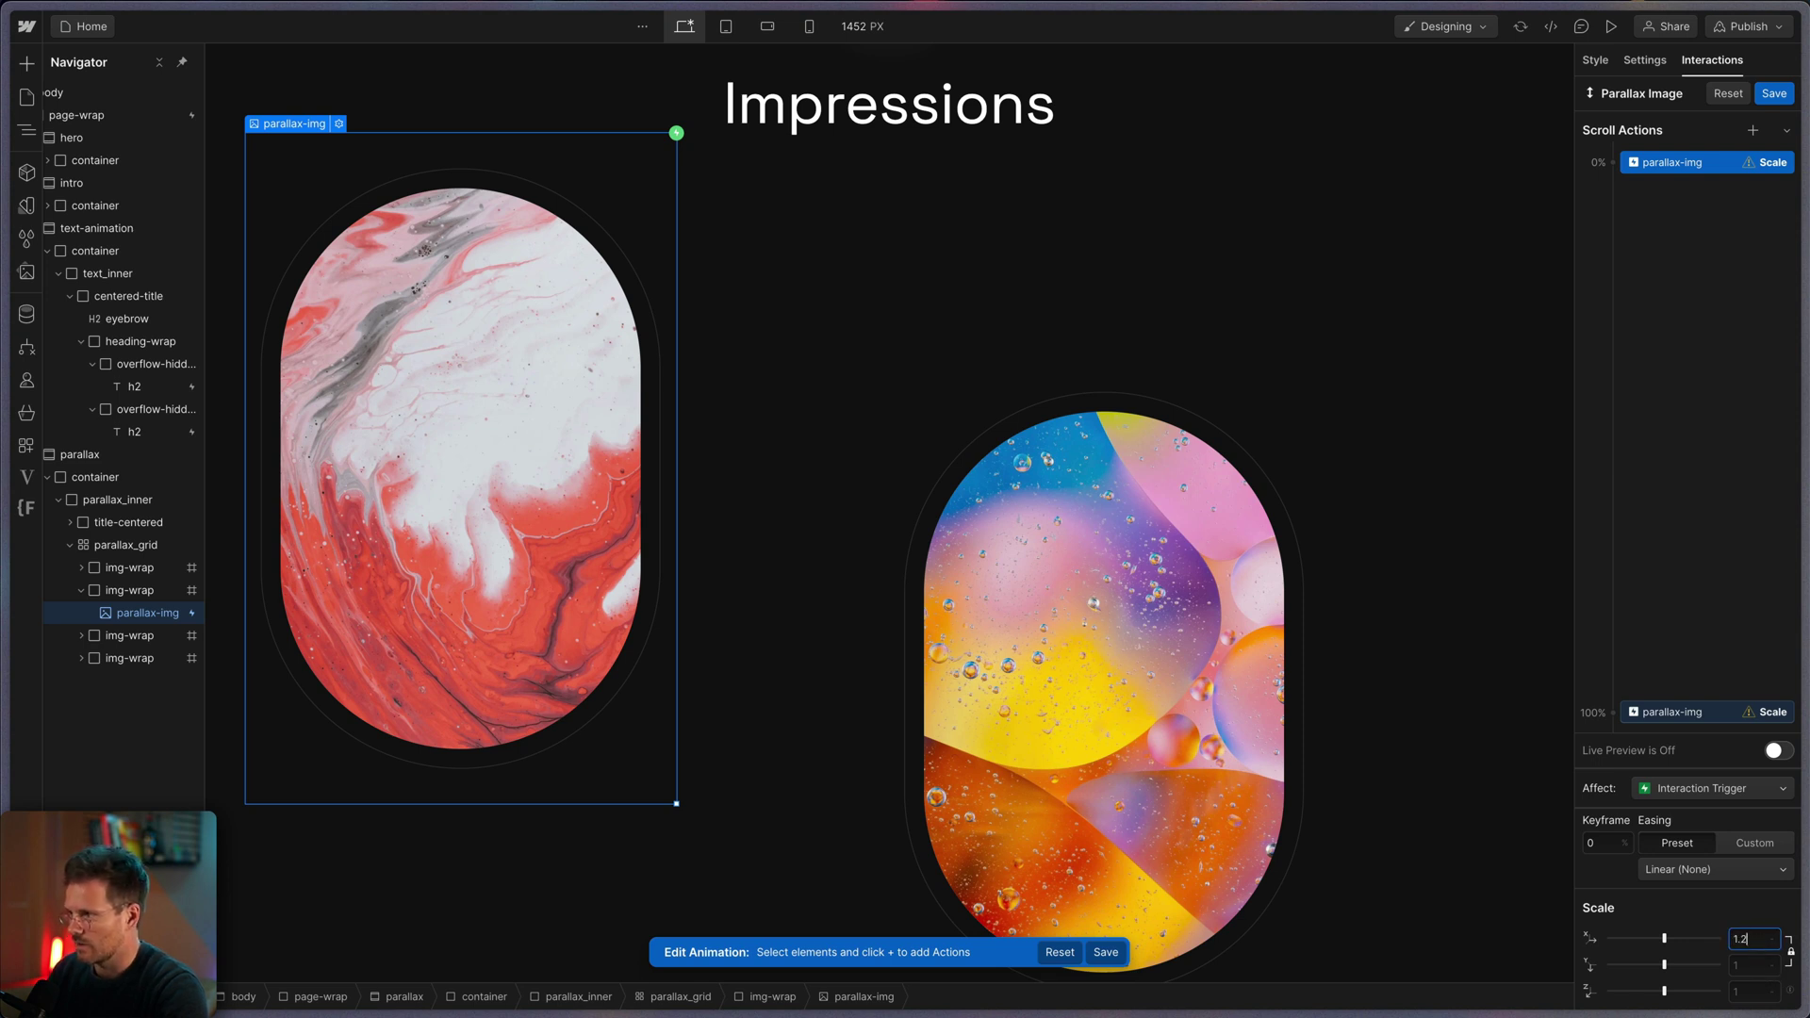
{"action": "key", "text": "Tab"}
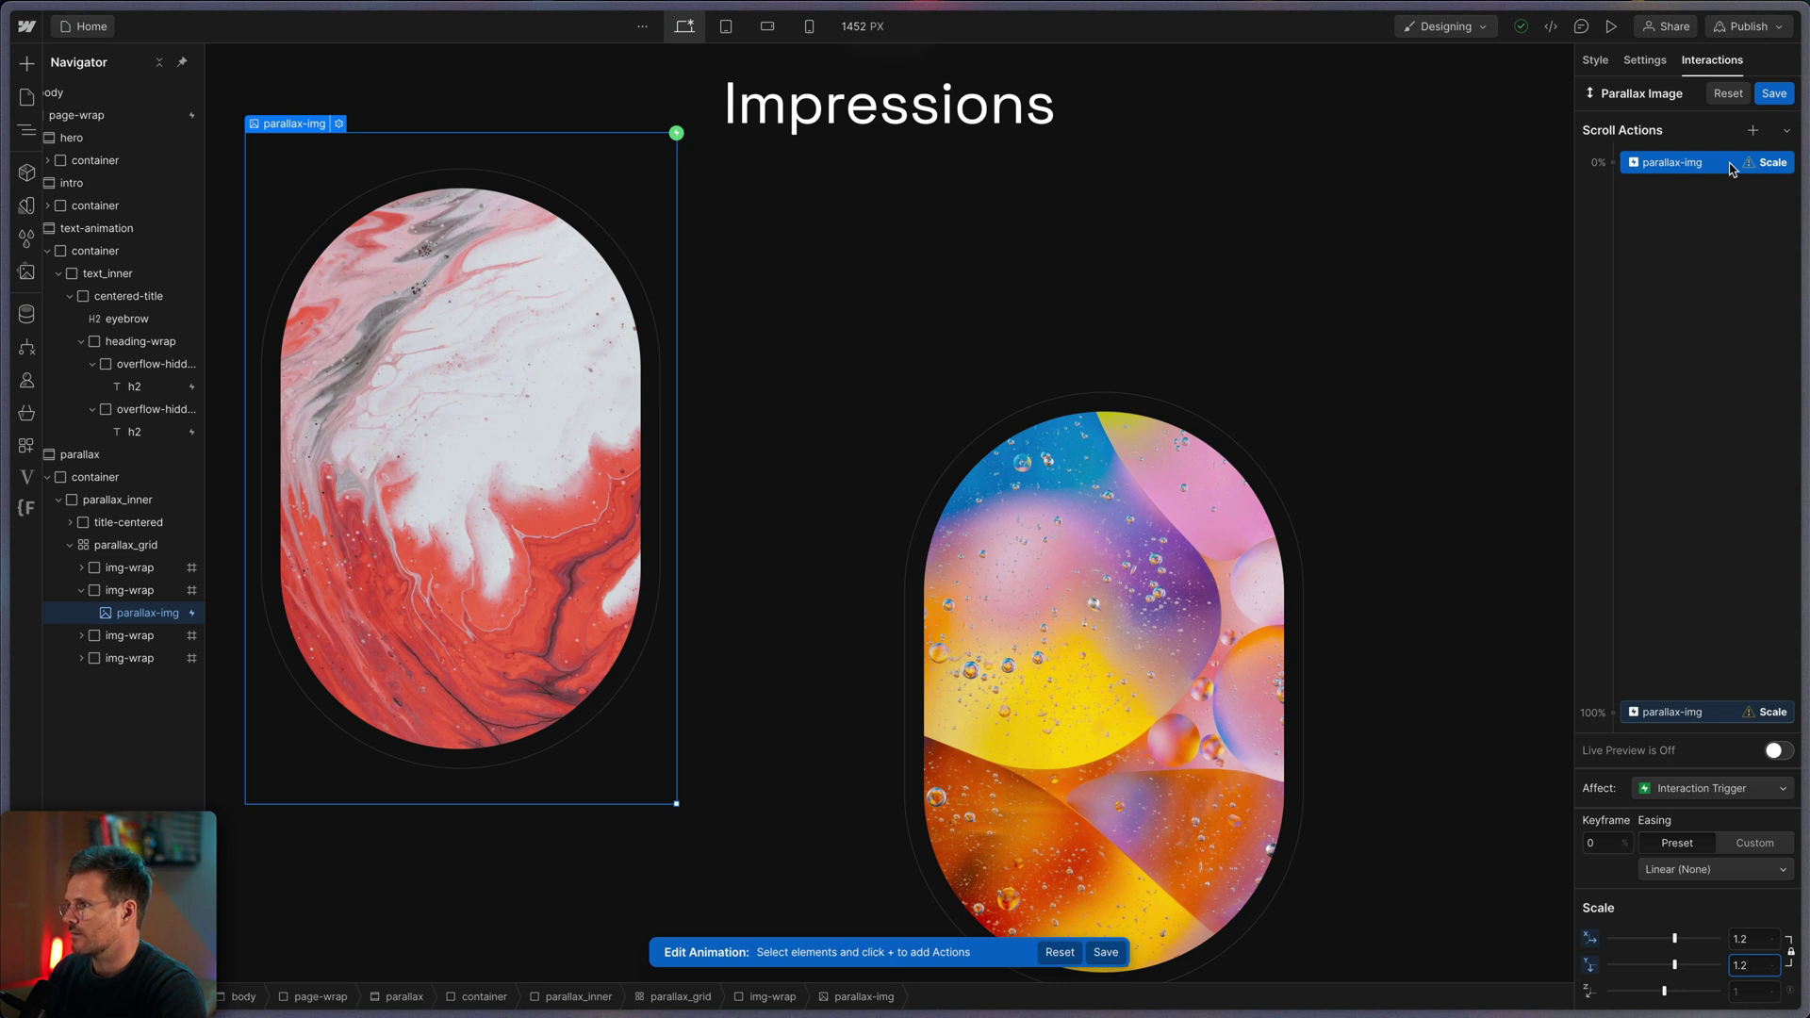
{"action": "left_click", "coordinate": [1718, 162]}
Step: Set the 100% keyframe's scale to 1.2 as well
{"action": "left_click", "coordinate": [1708, 722]}
{"action": "left_click", "coordinate": [1741, 940]}
{"action": "type", "text": "1.2"}
{"action": "key", "text": "Tab"}
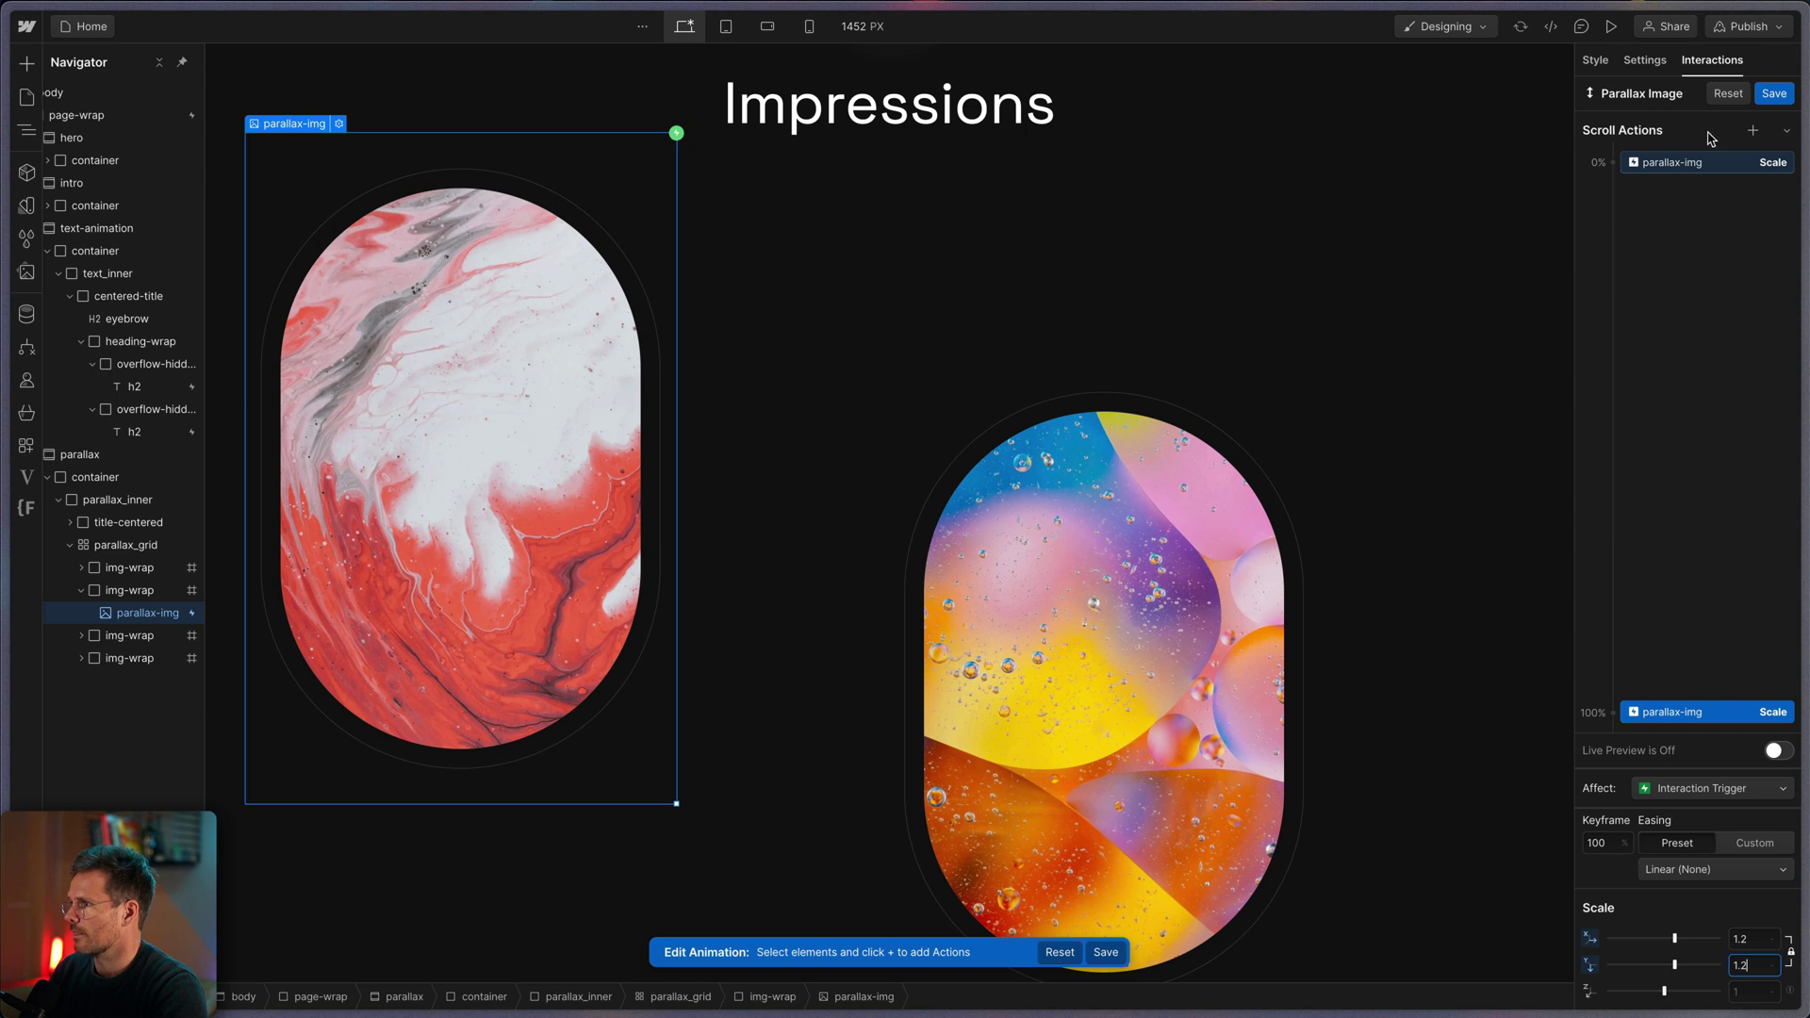
{"action": "left_click", "coordinate": [1717, 164]}
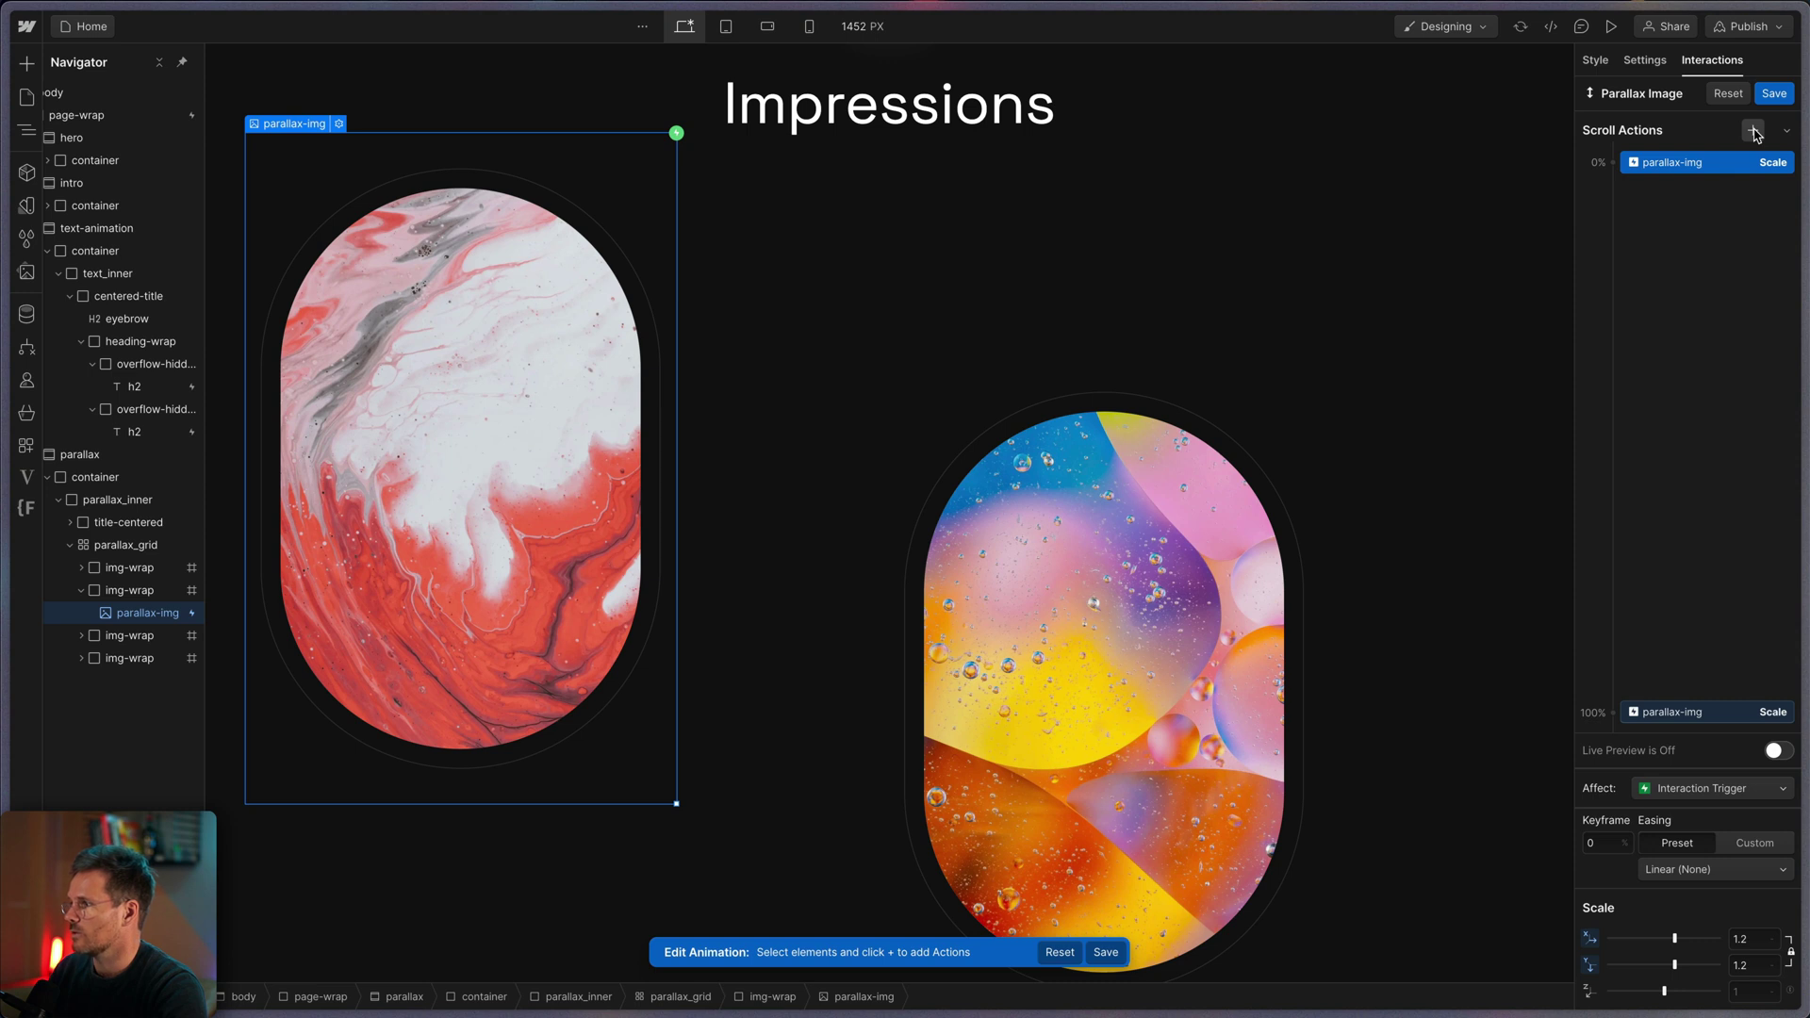
Step: Add a Move action with a -10% Y offset at the start keyframe
{"action": "left_click", "coordinate": [1753, 132]}
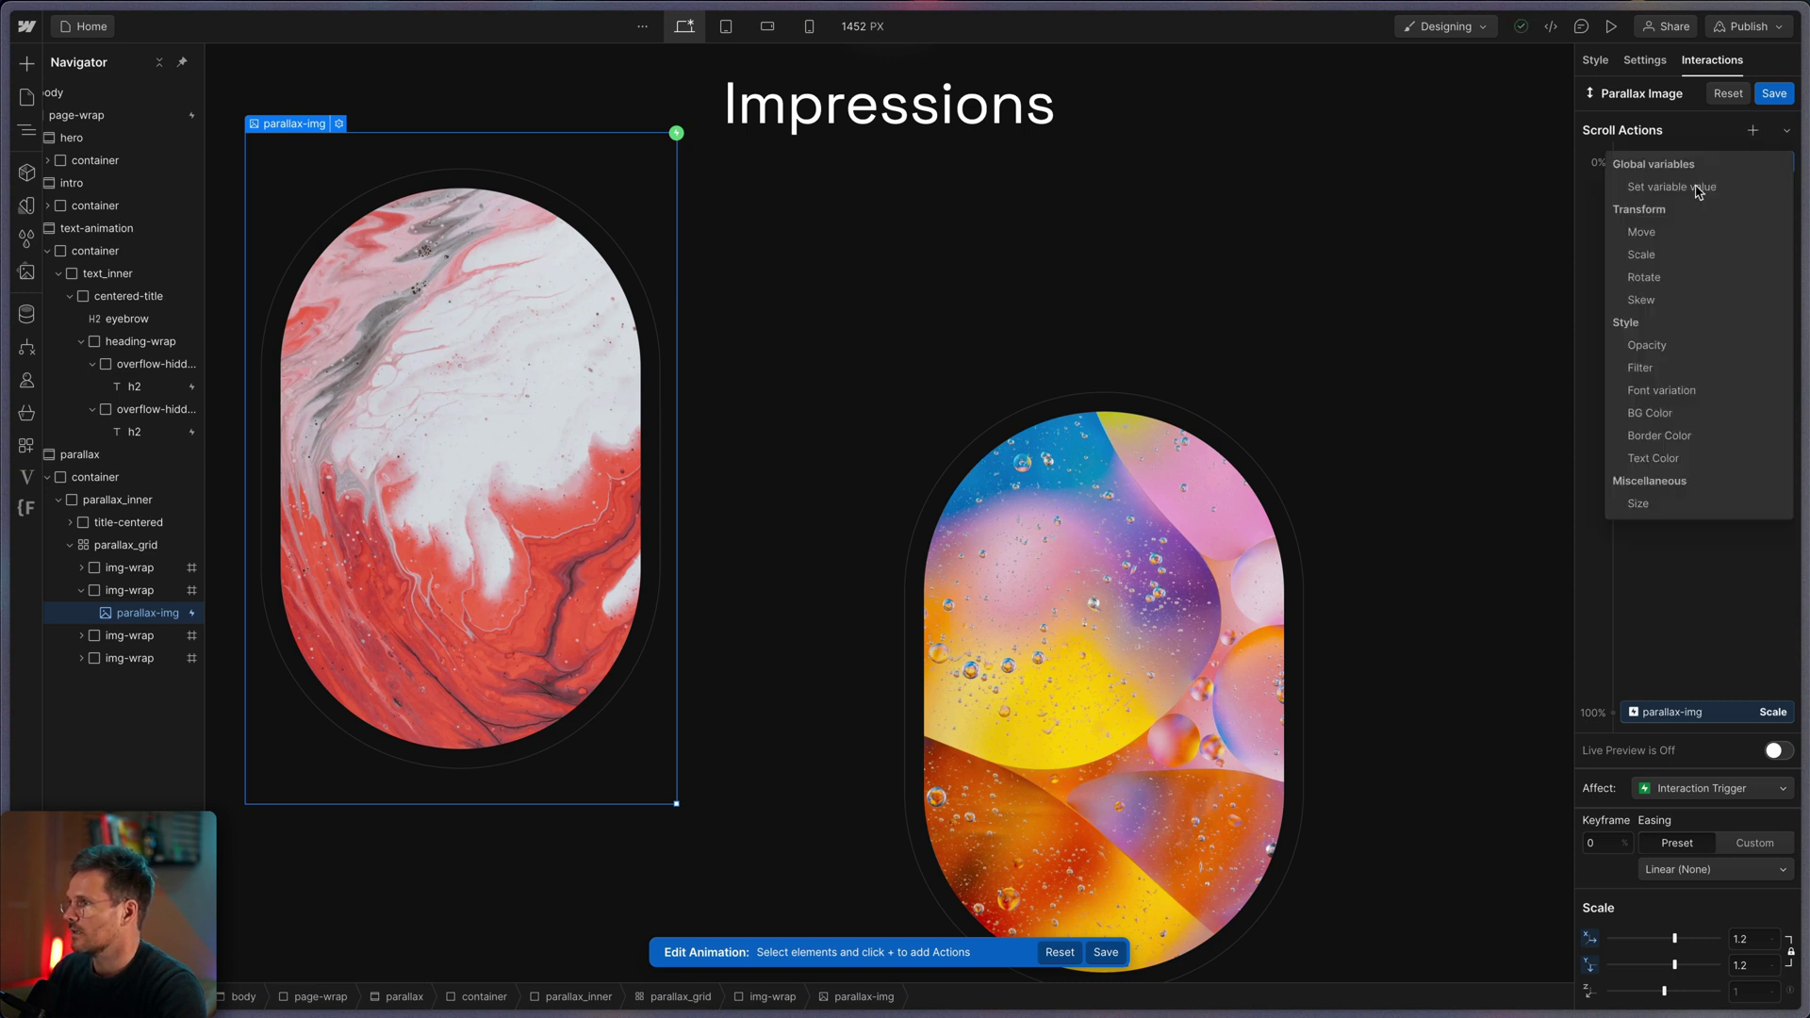
{"action": "left_click", "coordinate": [1647, 232]}
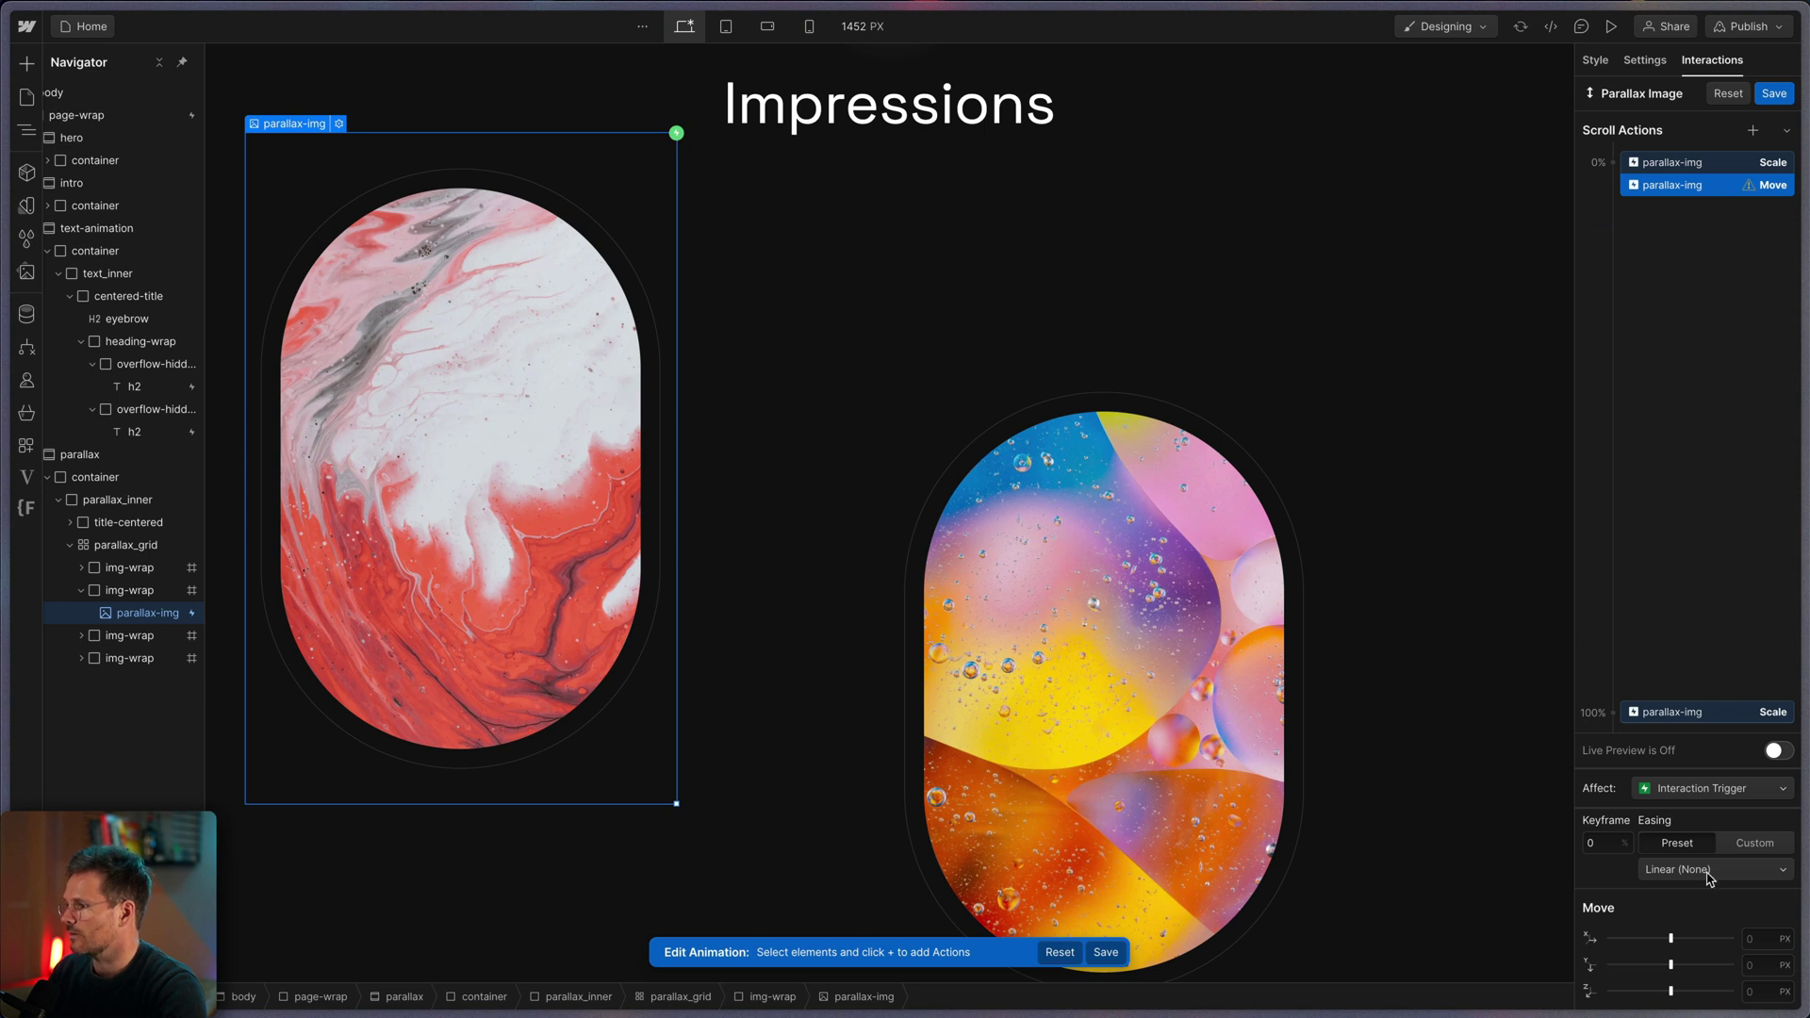
{"action": "left_click", "coordinate": [1761, 965]}
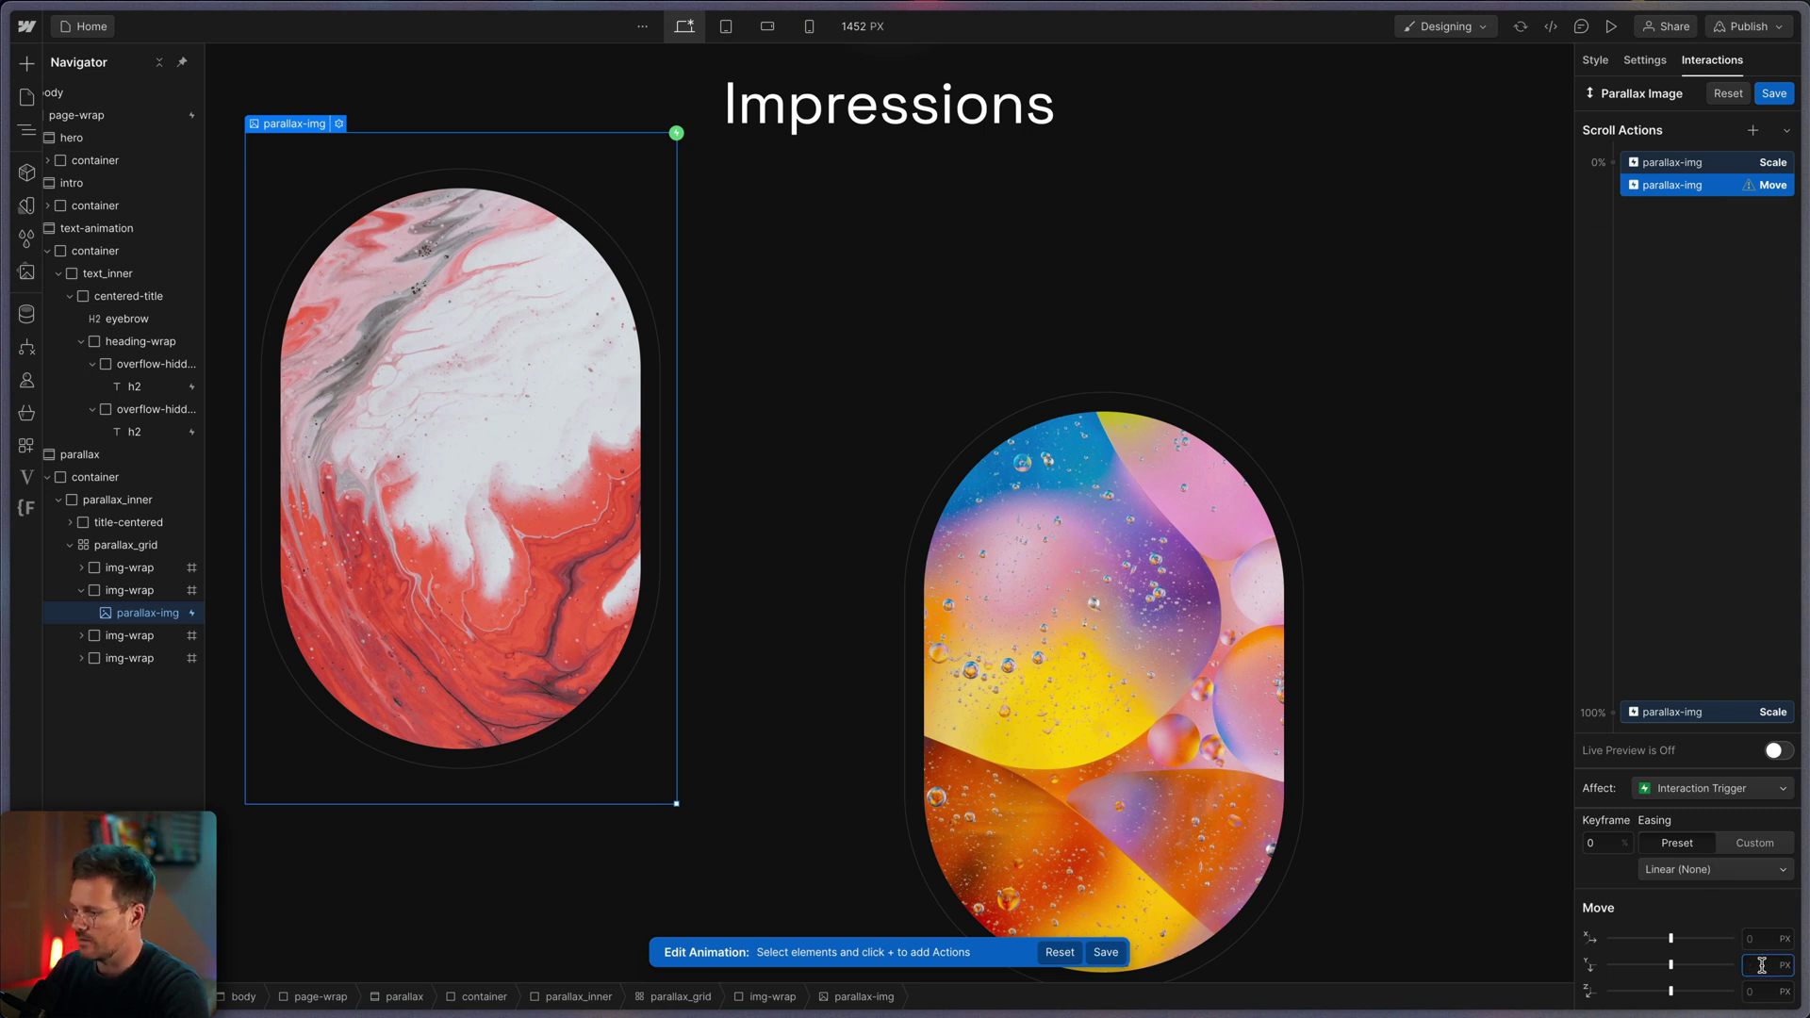
{"action": "type", "text": "-10%"}
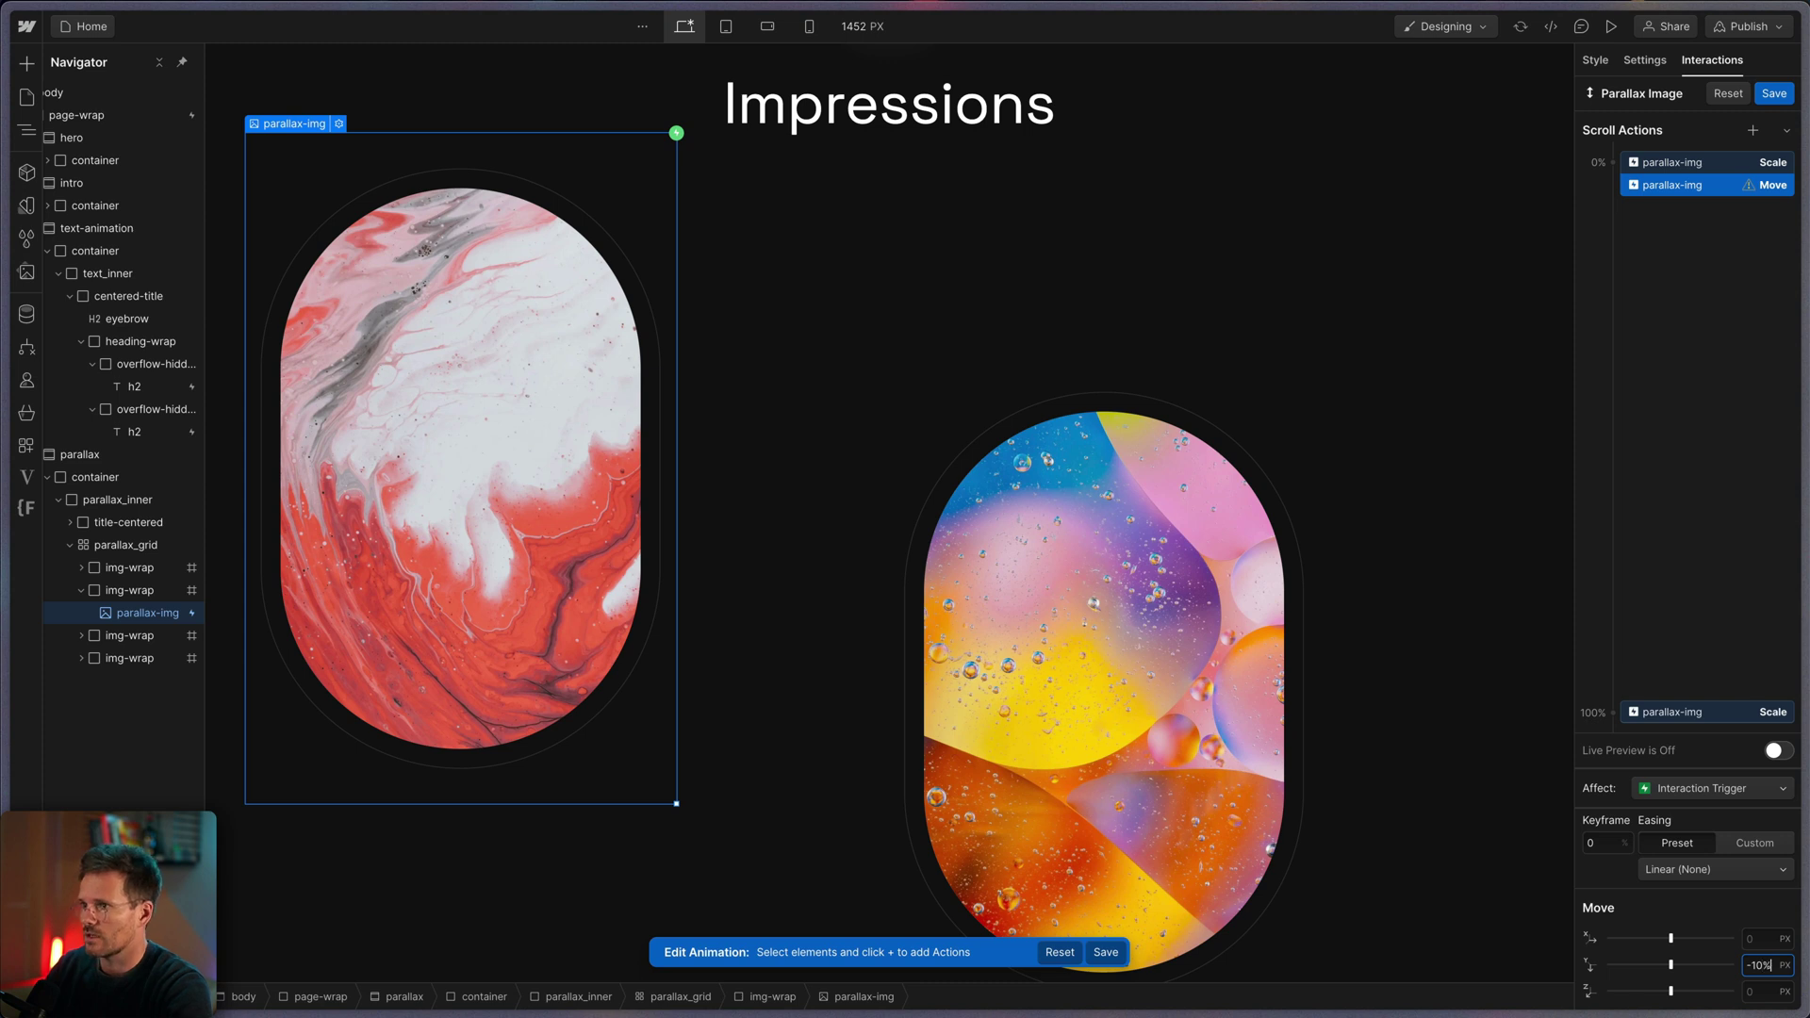
{"action": "key", "text": "Tab"}
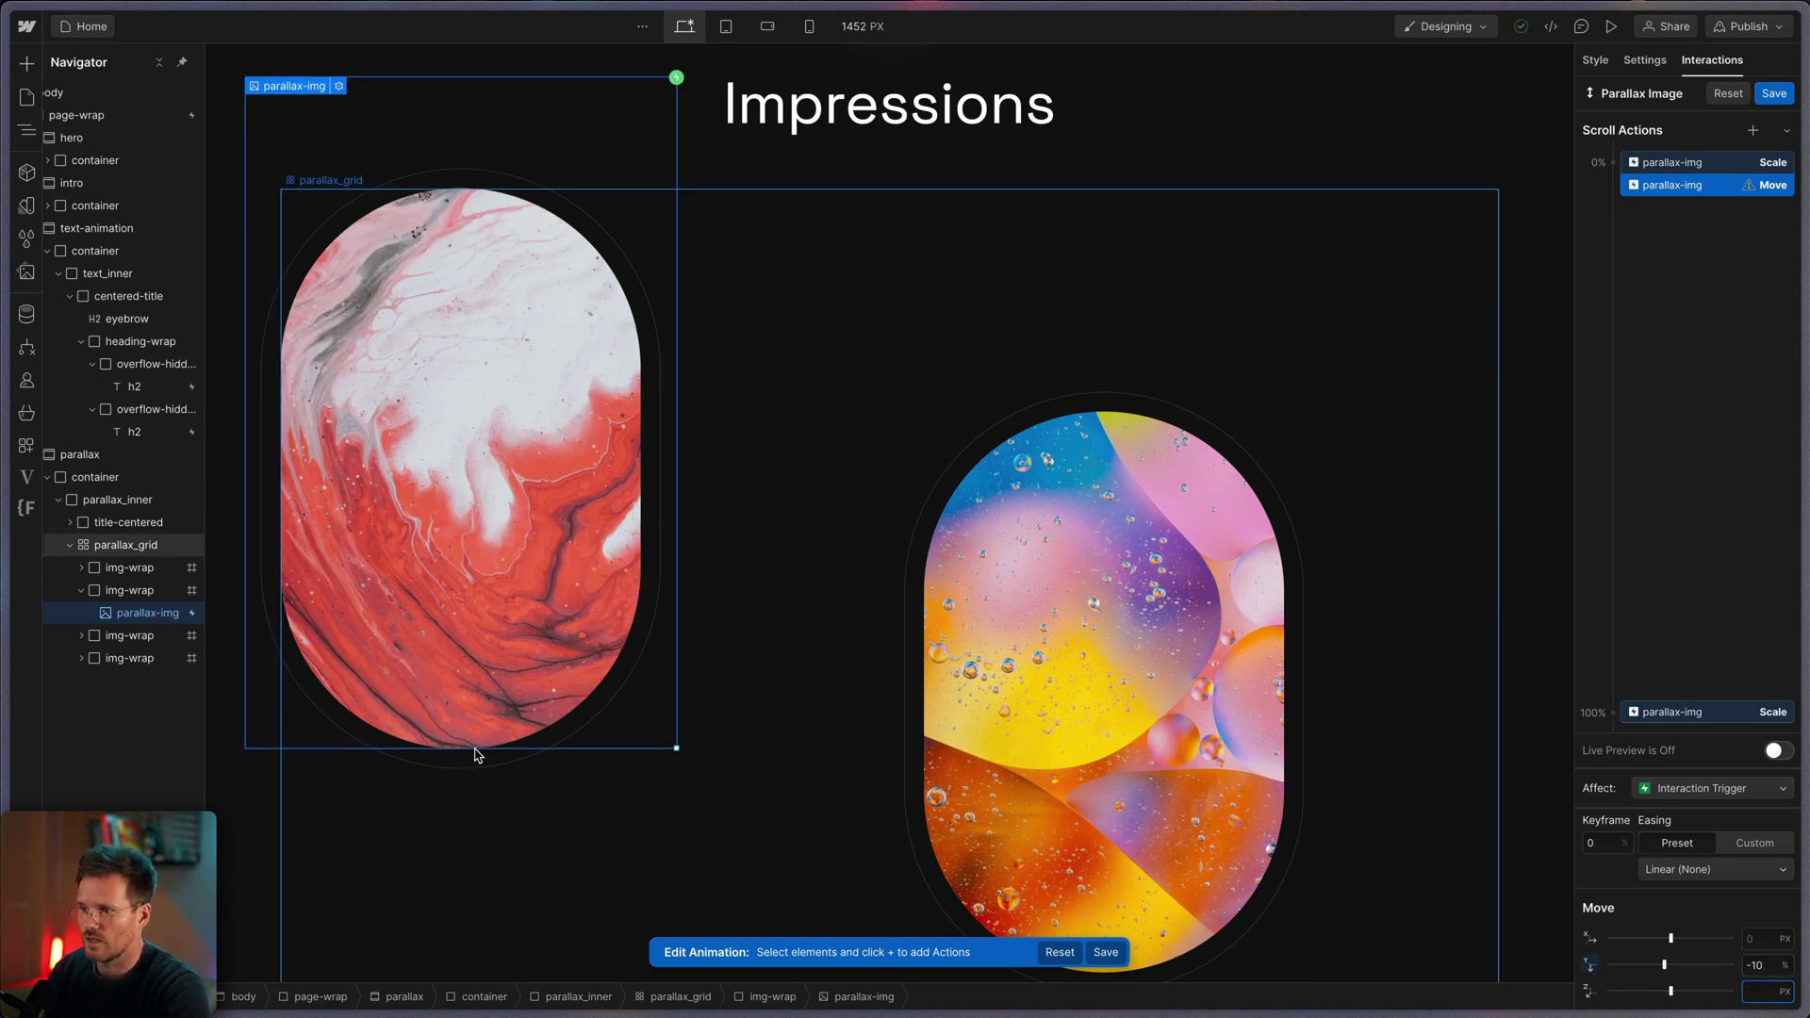
Step: Duplicate the Move to the 100% keyframe with a 9% Y offset
{"action": "right_click", "coordinate": [1722, 184]}
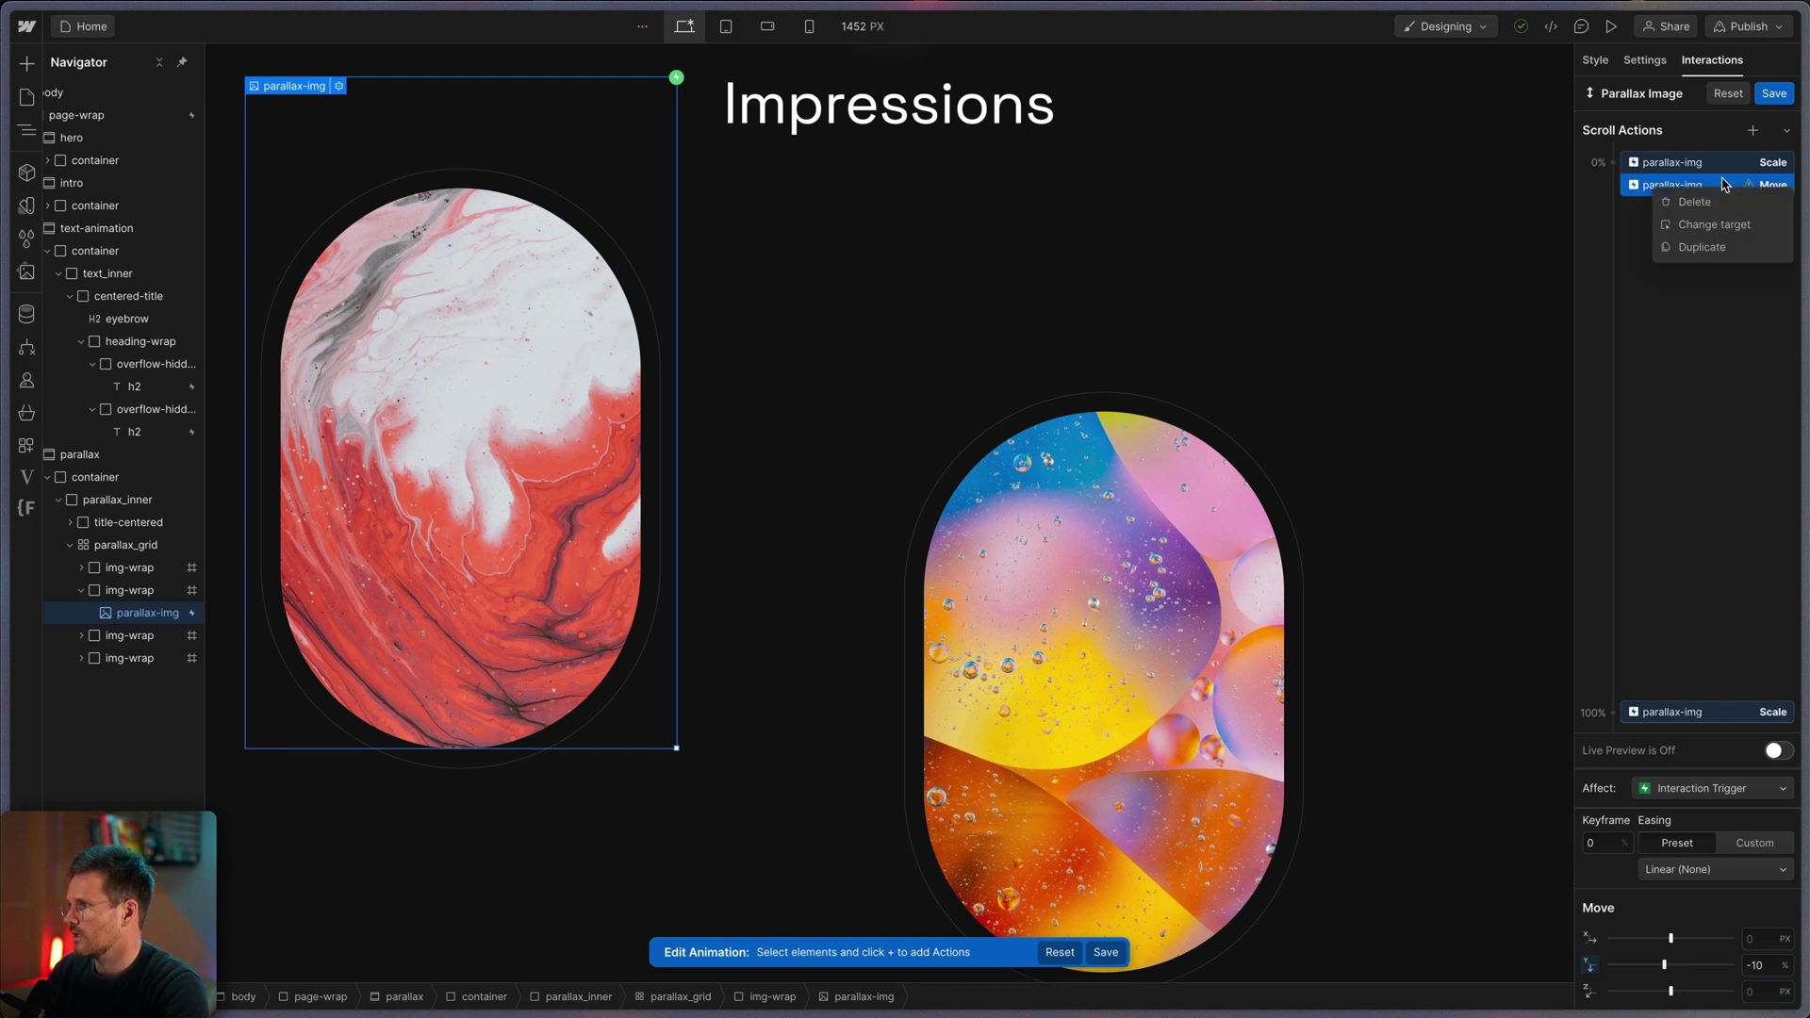
{"action": "left_click", "coordinate": [1723, 249]}
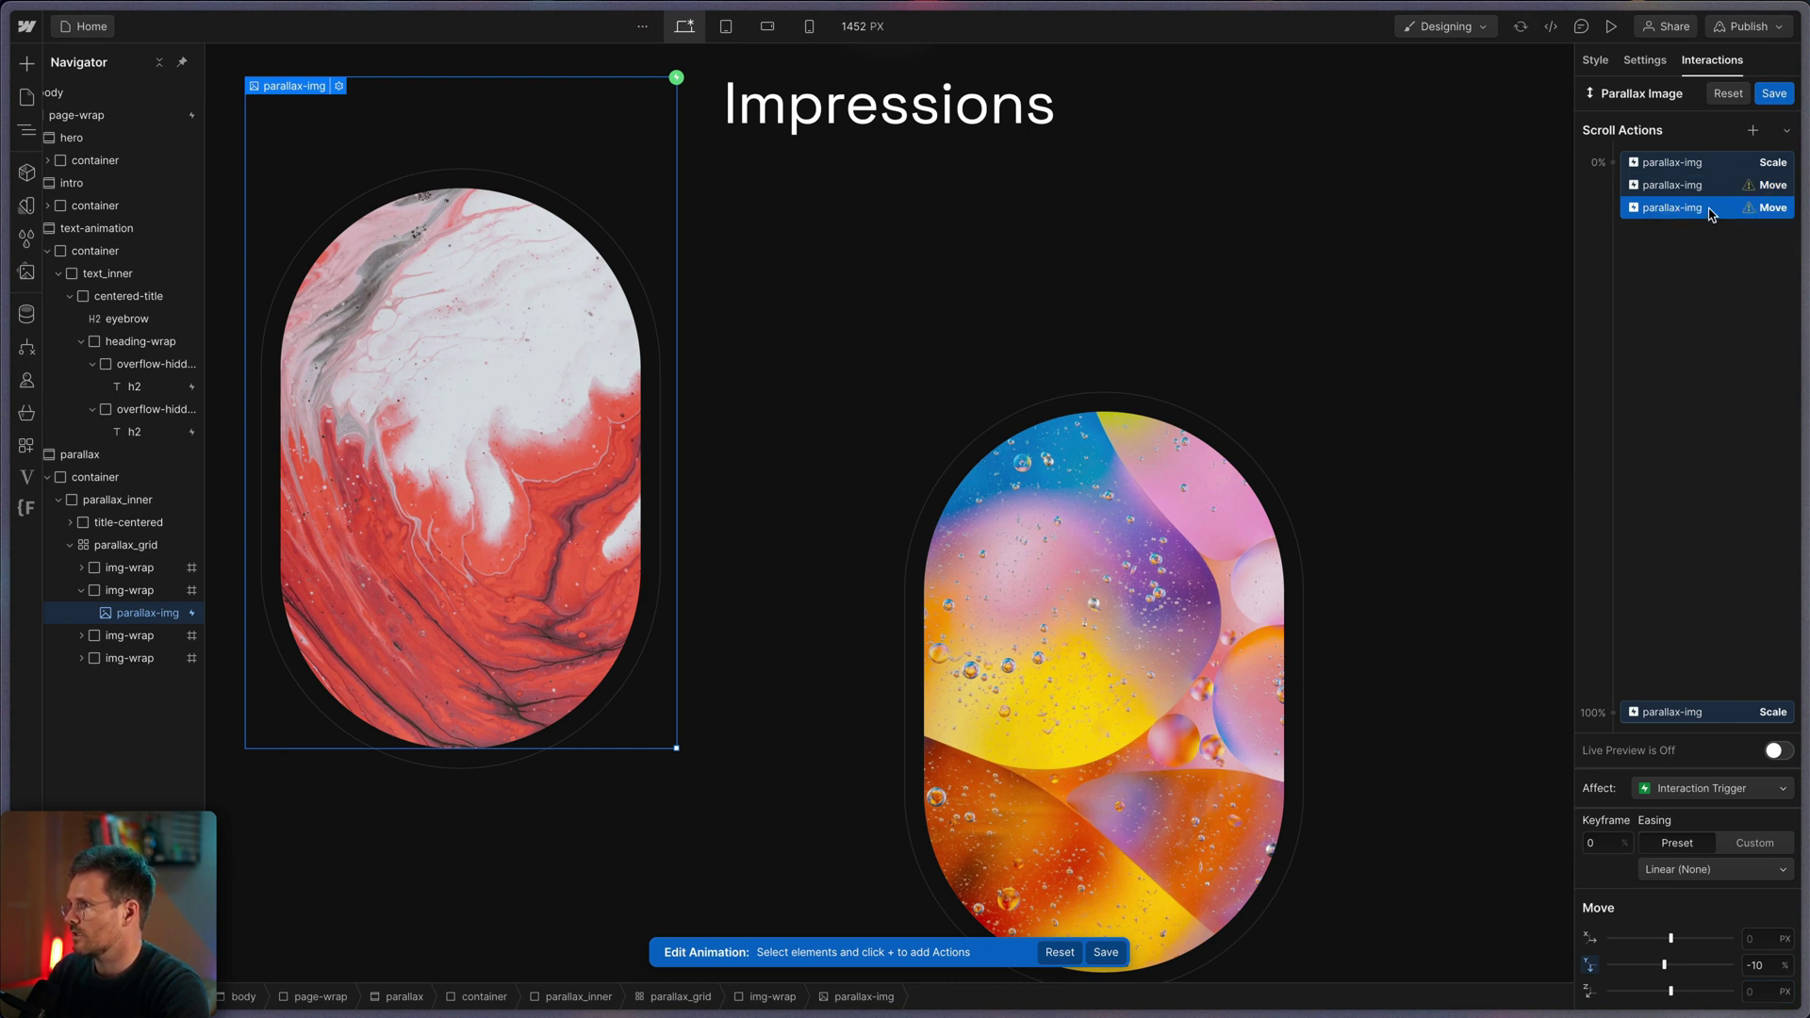
{"action": "left_click_drag", "start_coordinate": [1709, 211], "coordinate": [1684, 712]}
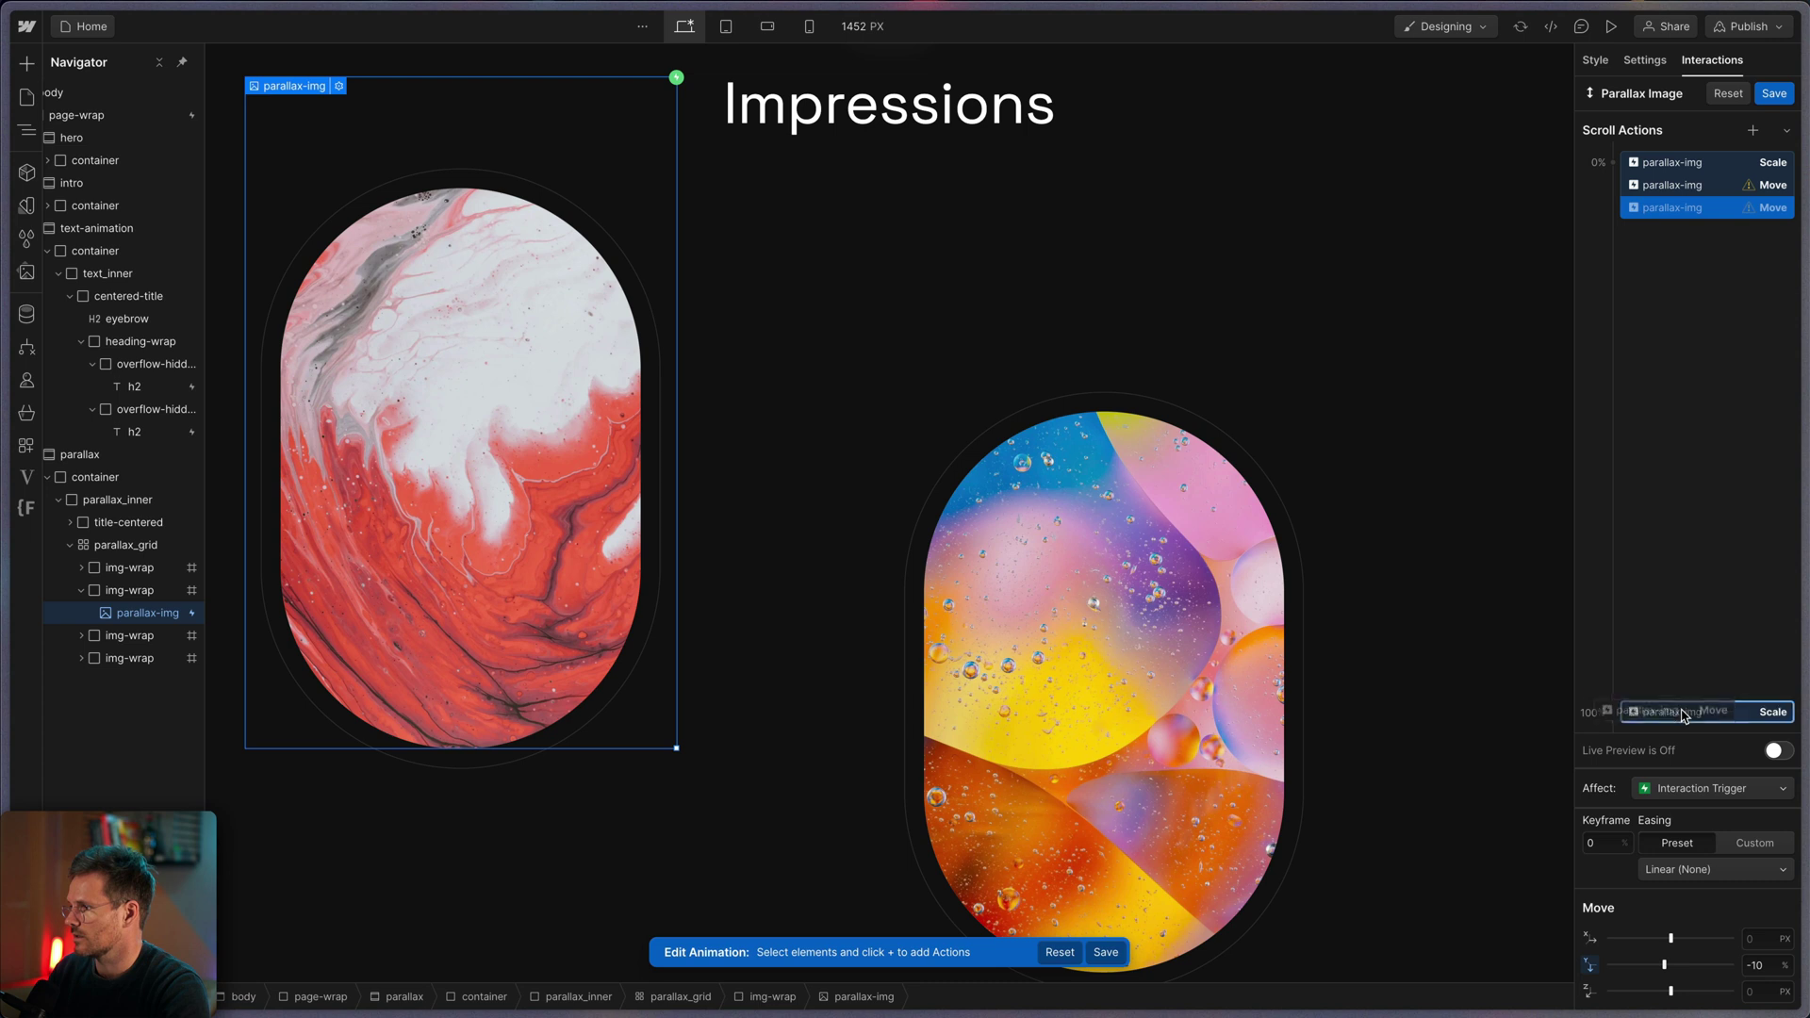
{"action": "left_click", "coordinate": [1782, 963]}
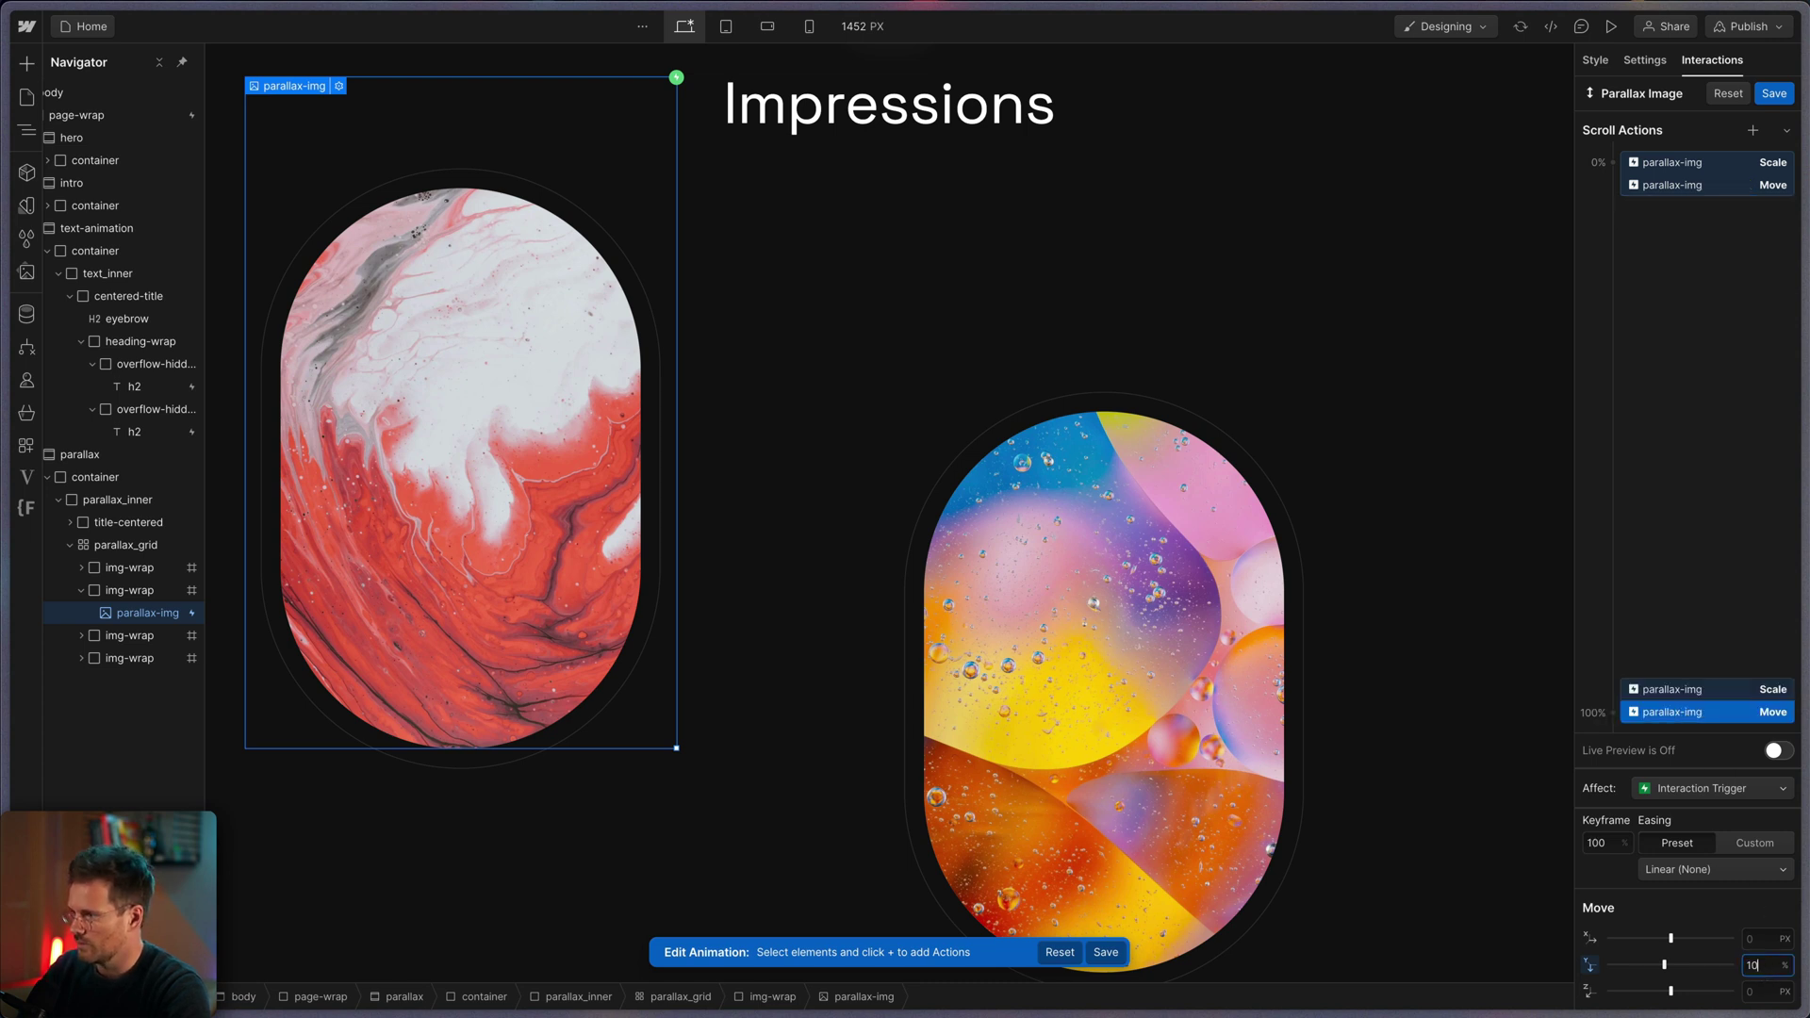
{"action": "key", "text": "Return"}
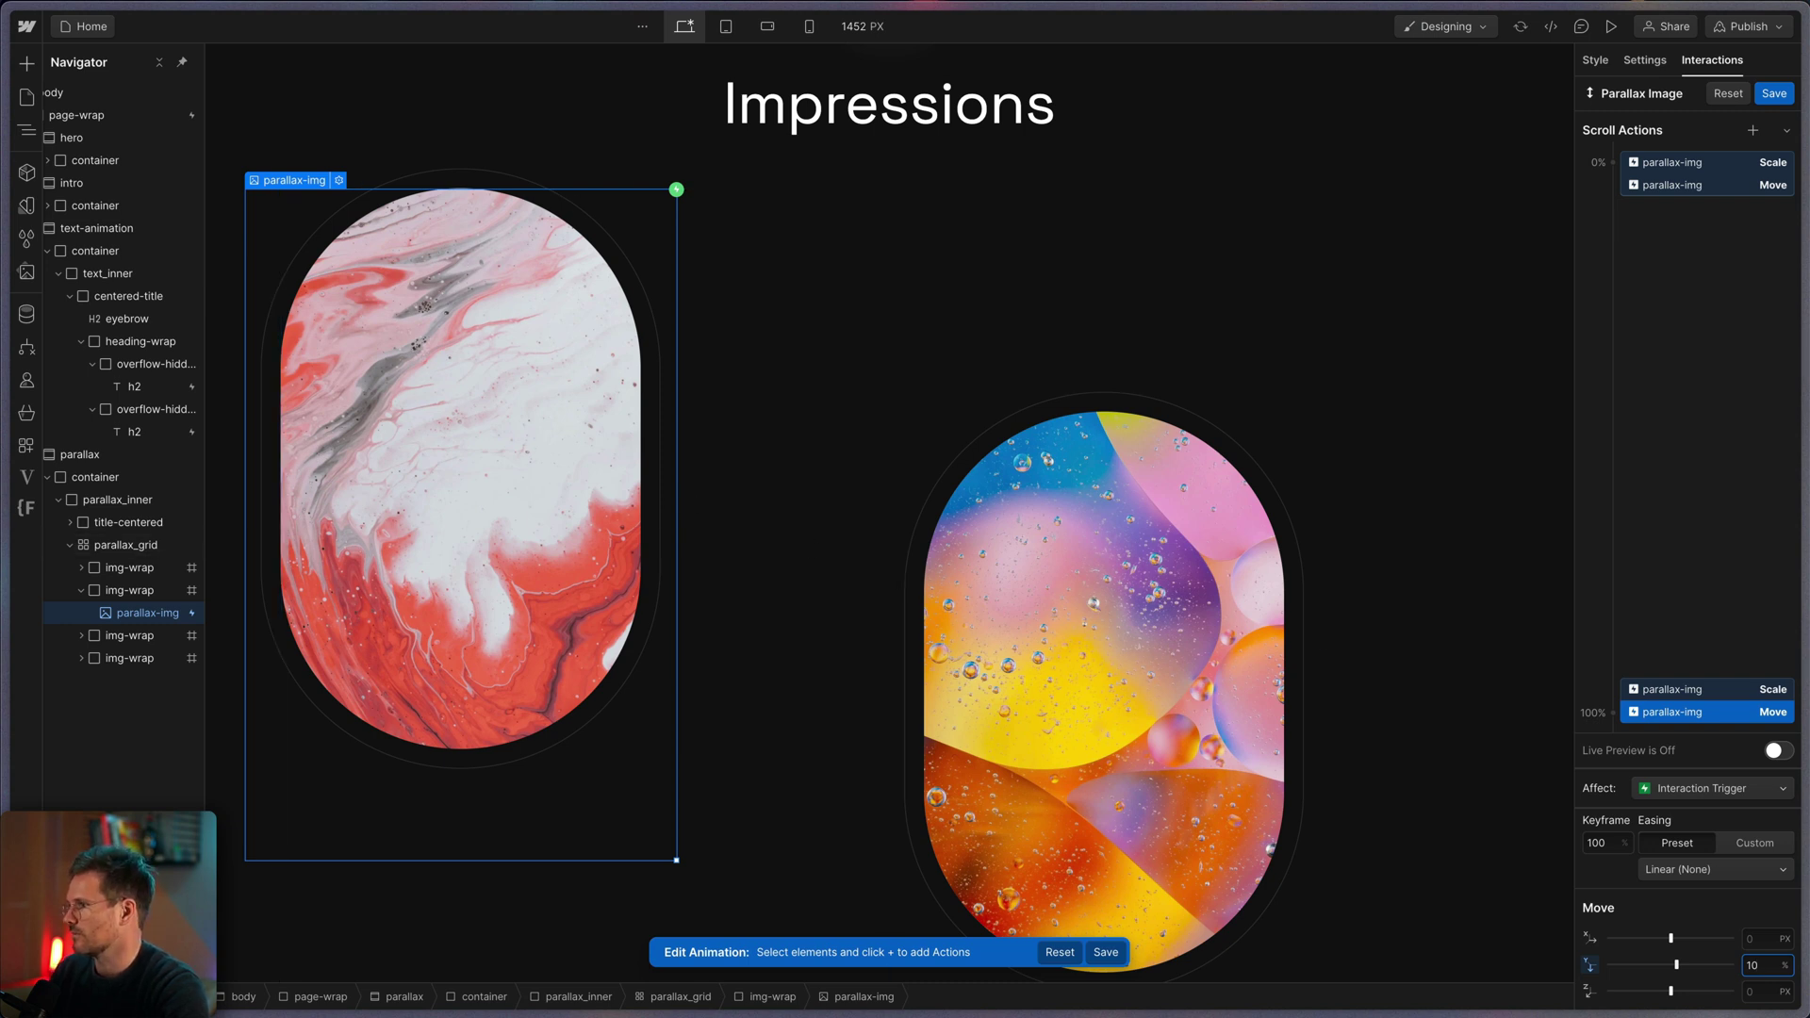
{"action": "key", "text": "Down"}
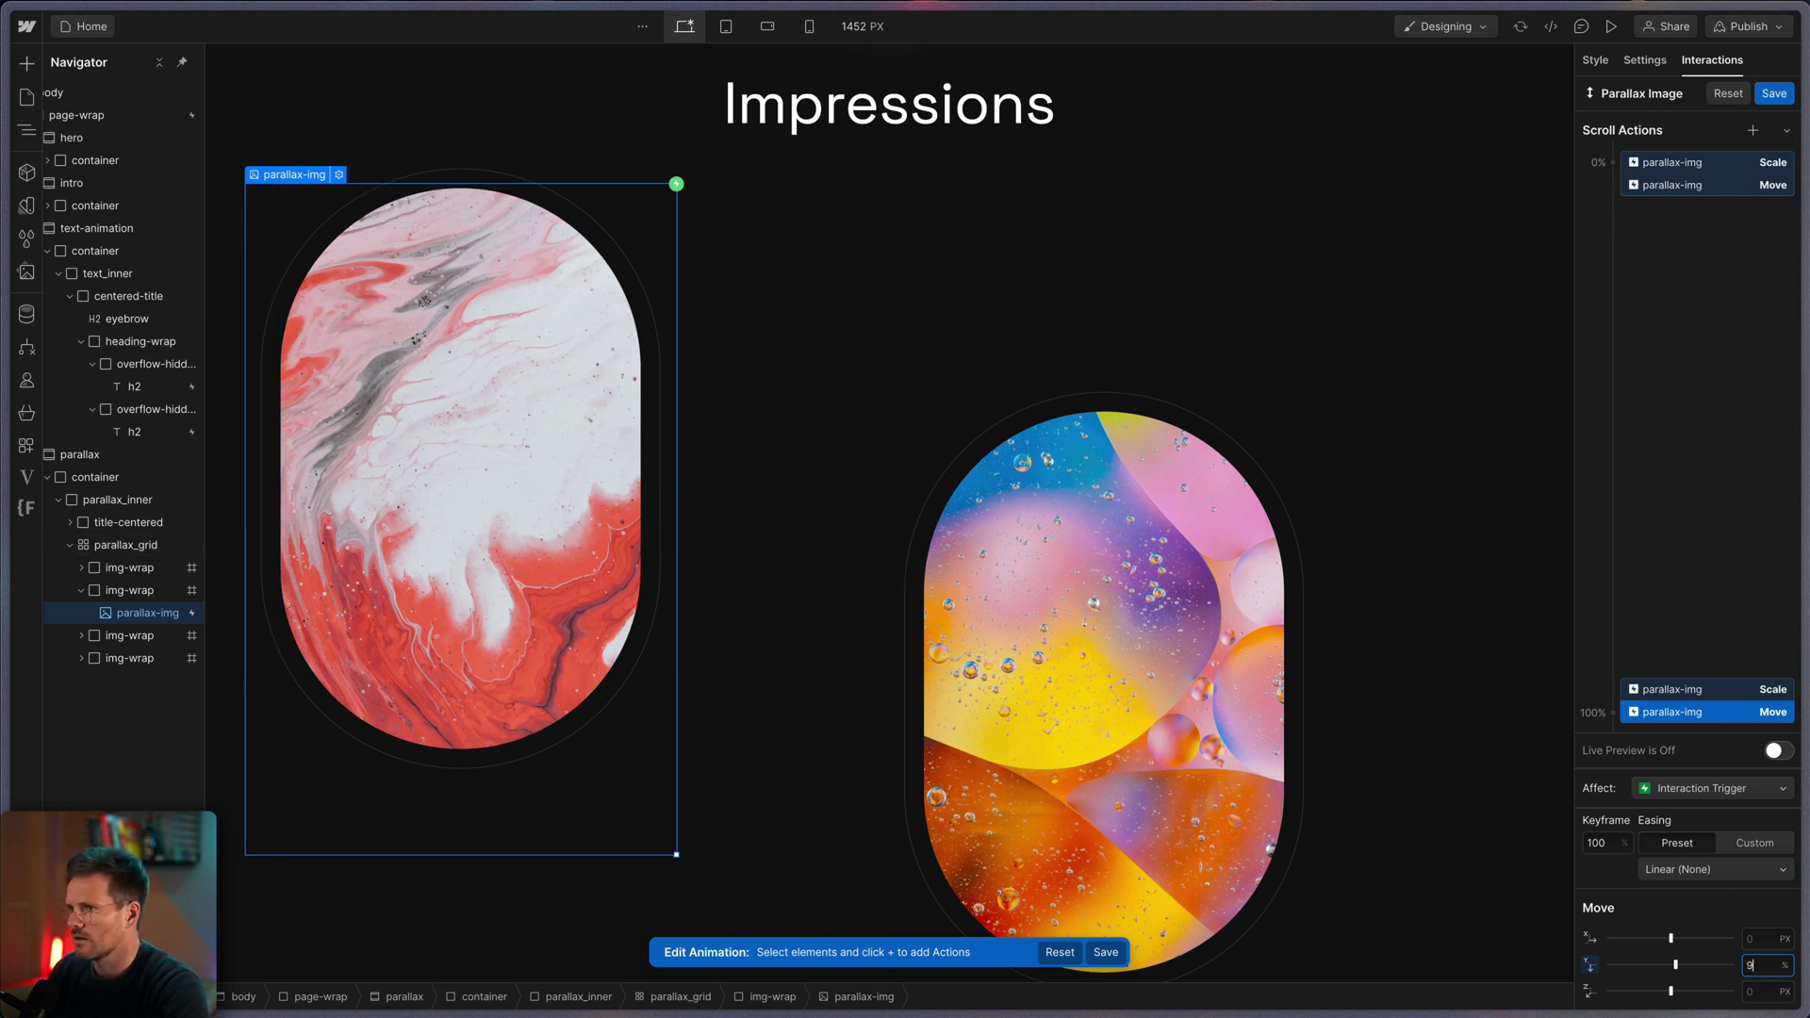
Step: Change the starting Y offset to -9%
{"action": "left_click", "coordinate": [1696, 184]}
{"action": "left_click", "coordinate": [1755, 966]}
{"action": "key", "text": "Up"}
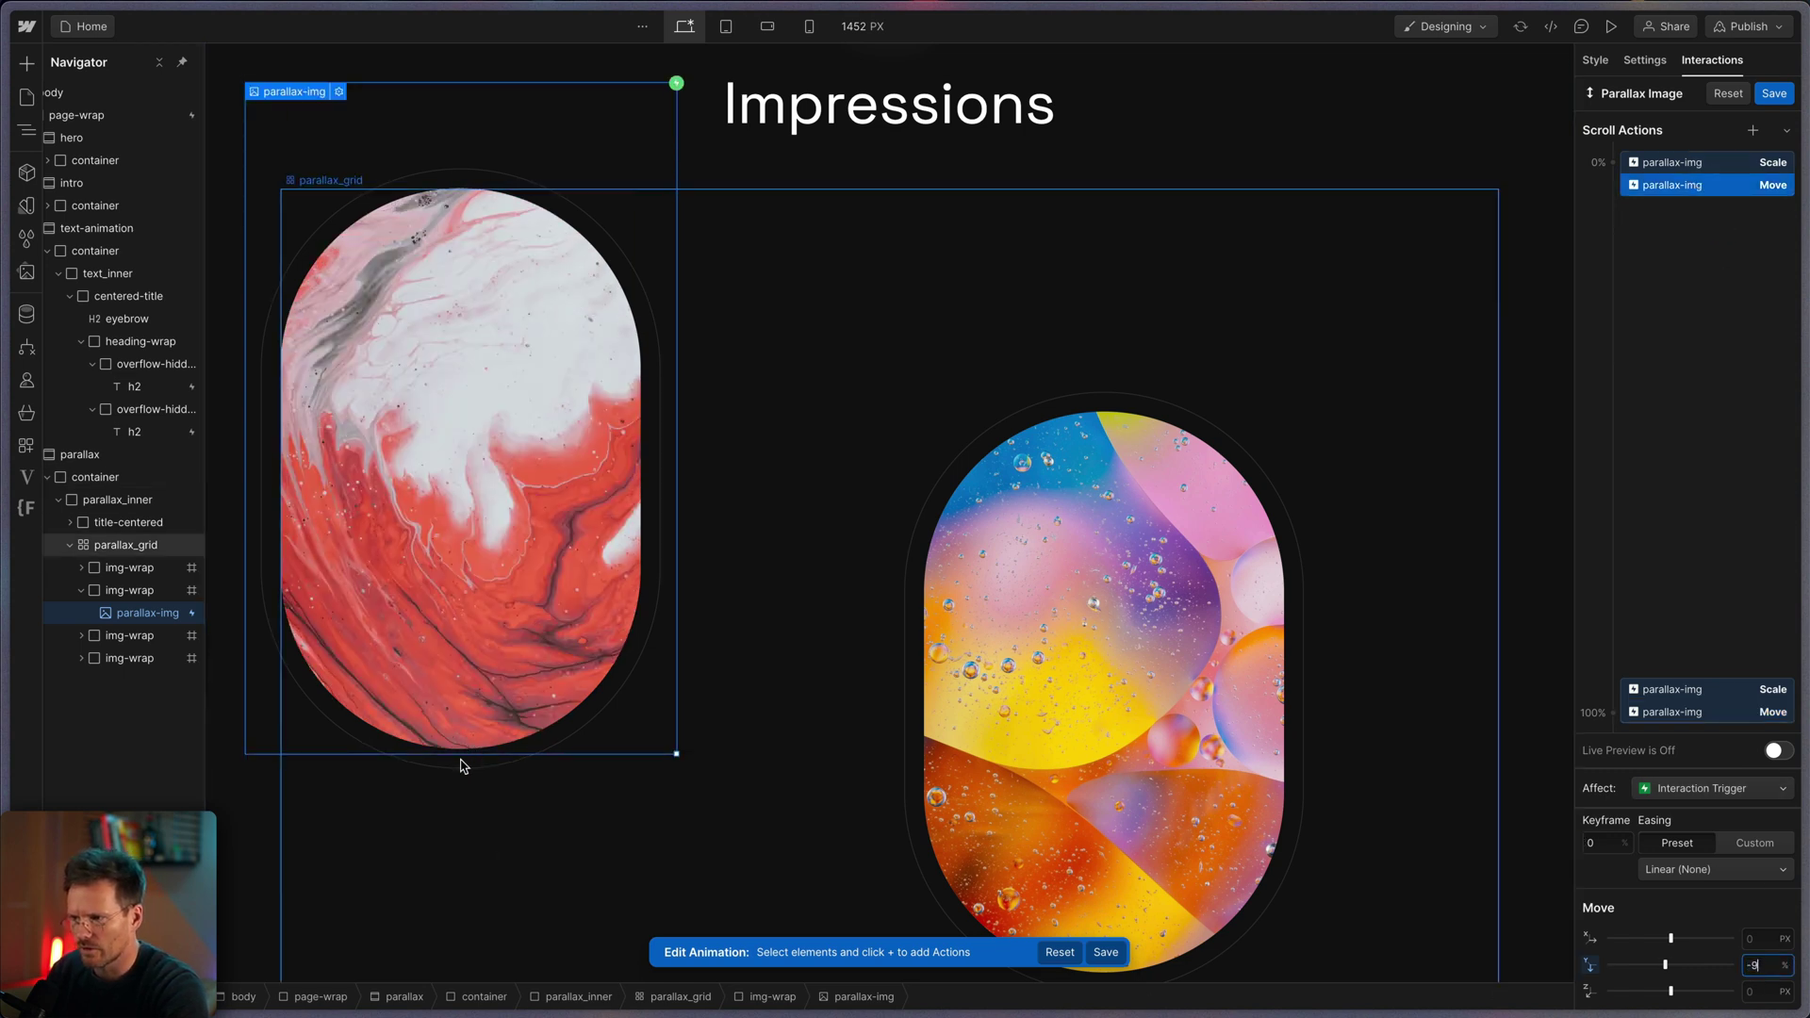
{"action": "left_click", "coordinate": [1739, 500]}
{"action": "key", "text": "Escape"}
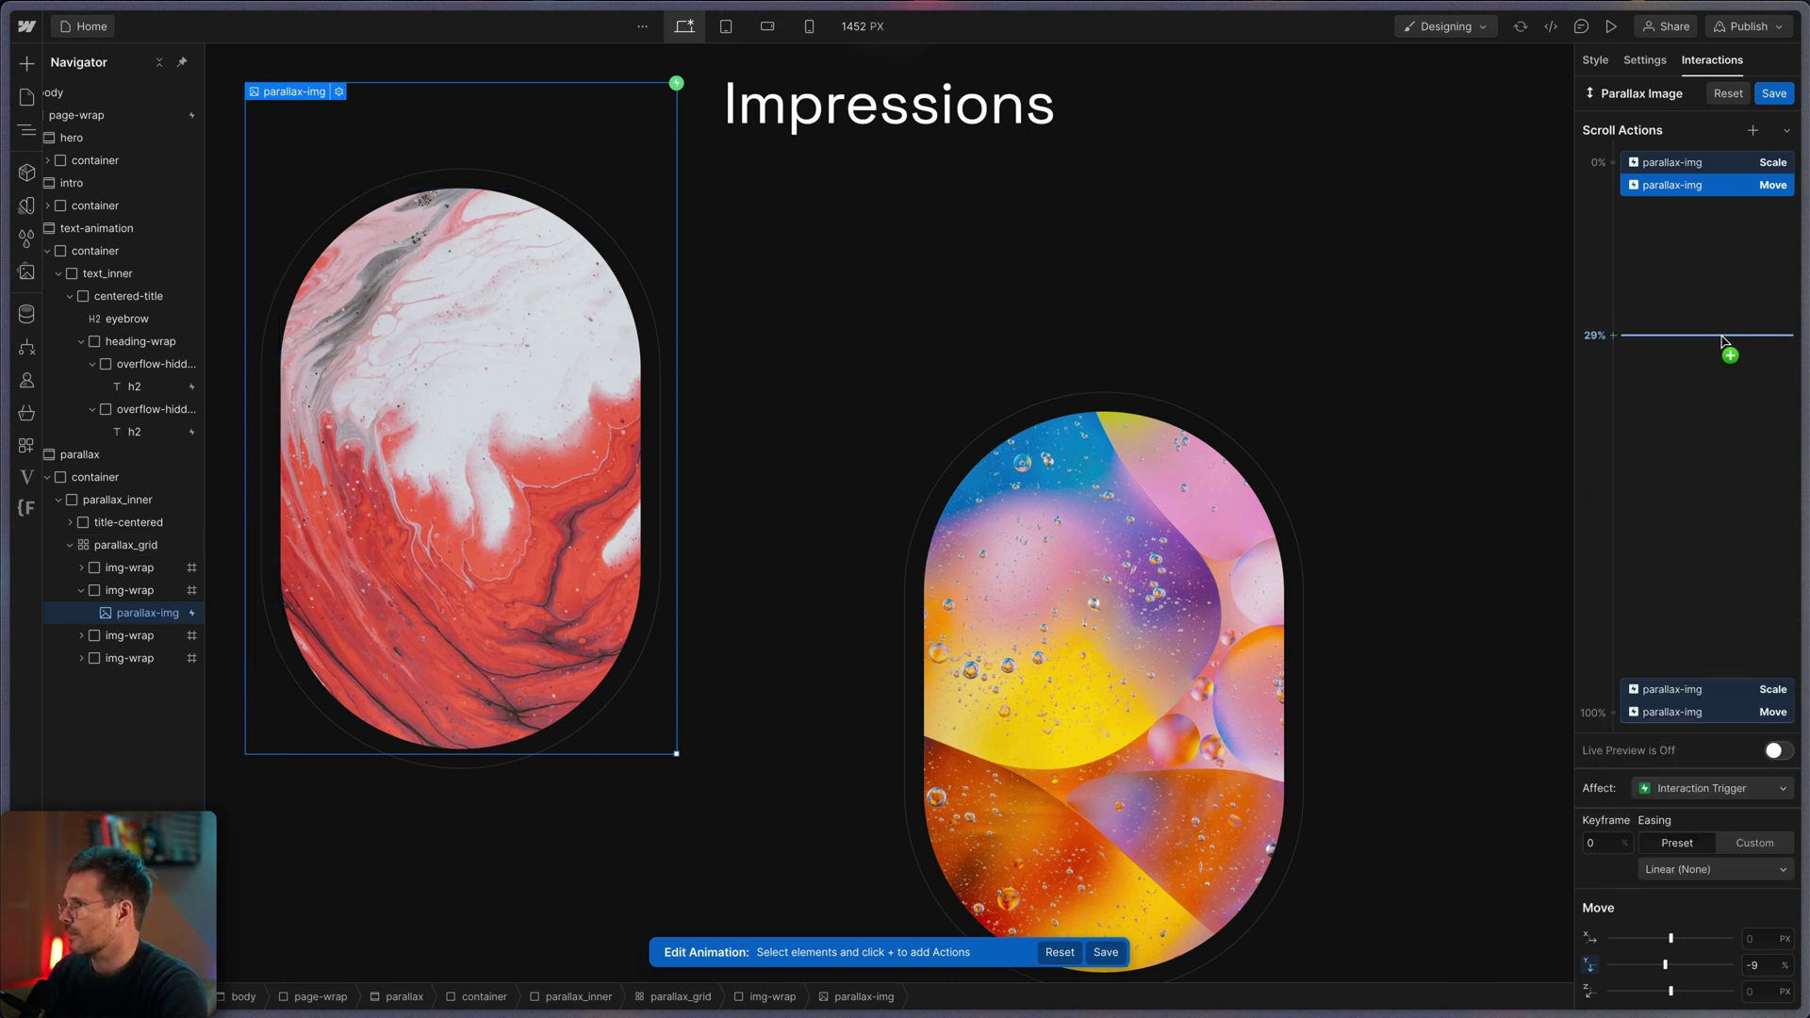
Step: Save Parallax Image with 95% smoothing and trigger it on the whole parallax-img class
{"action": "left_click", "coordinate": [1774, 93]}
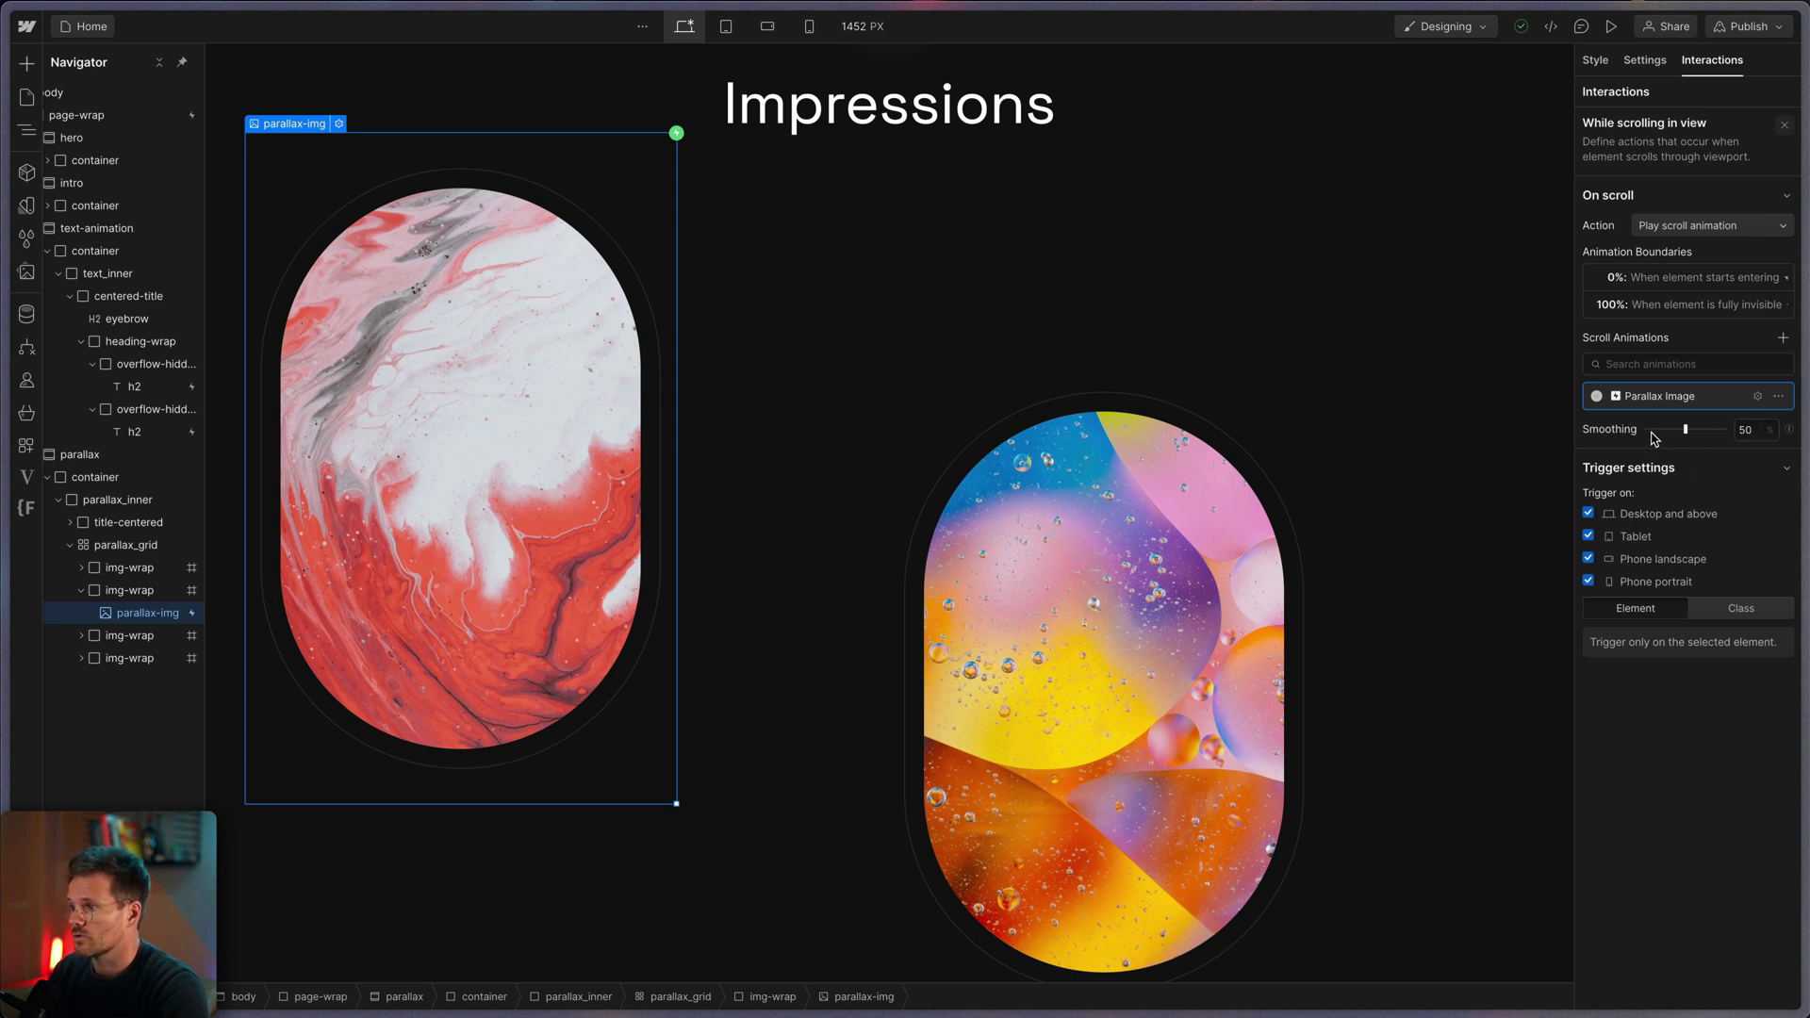
{"action": "left_click", "coordinate": [1745, 431]}
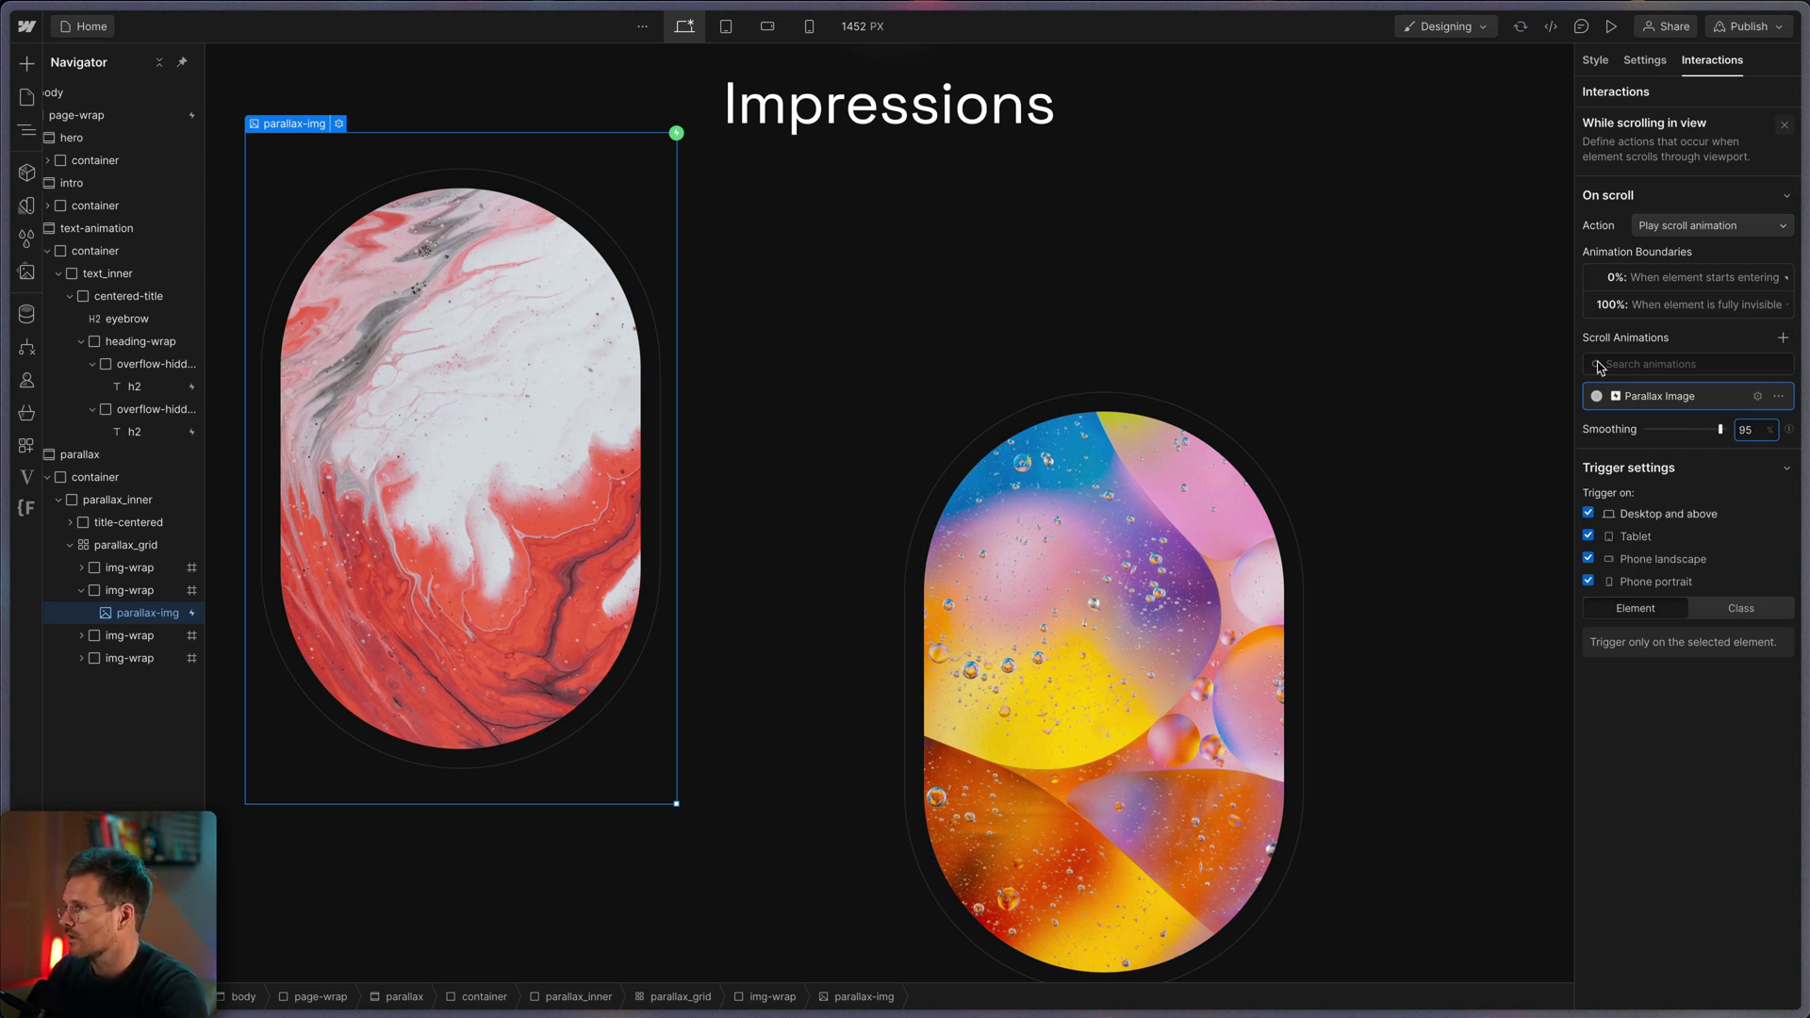
{"action": "left_click", "coordinate": [1740, 611]}
{"action": "left_click", "coordinate": [1054, 601]}
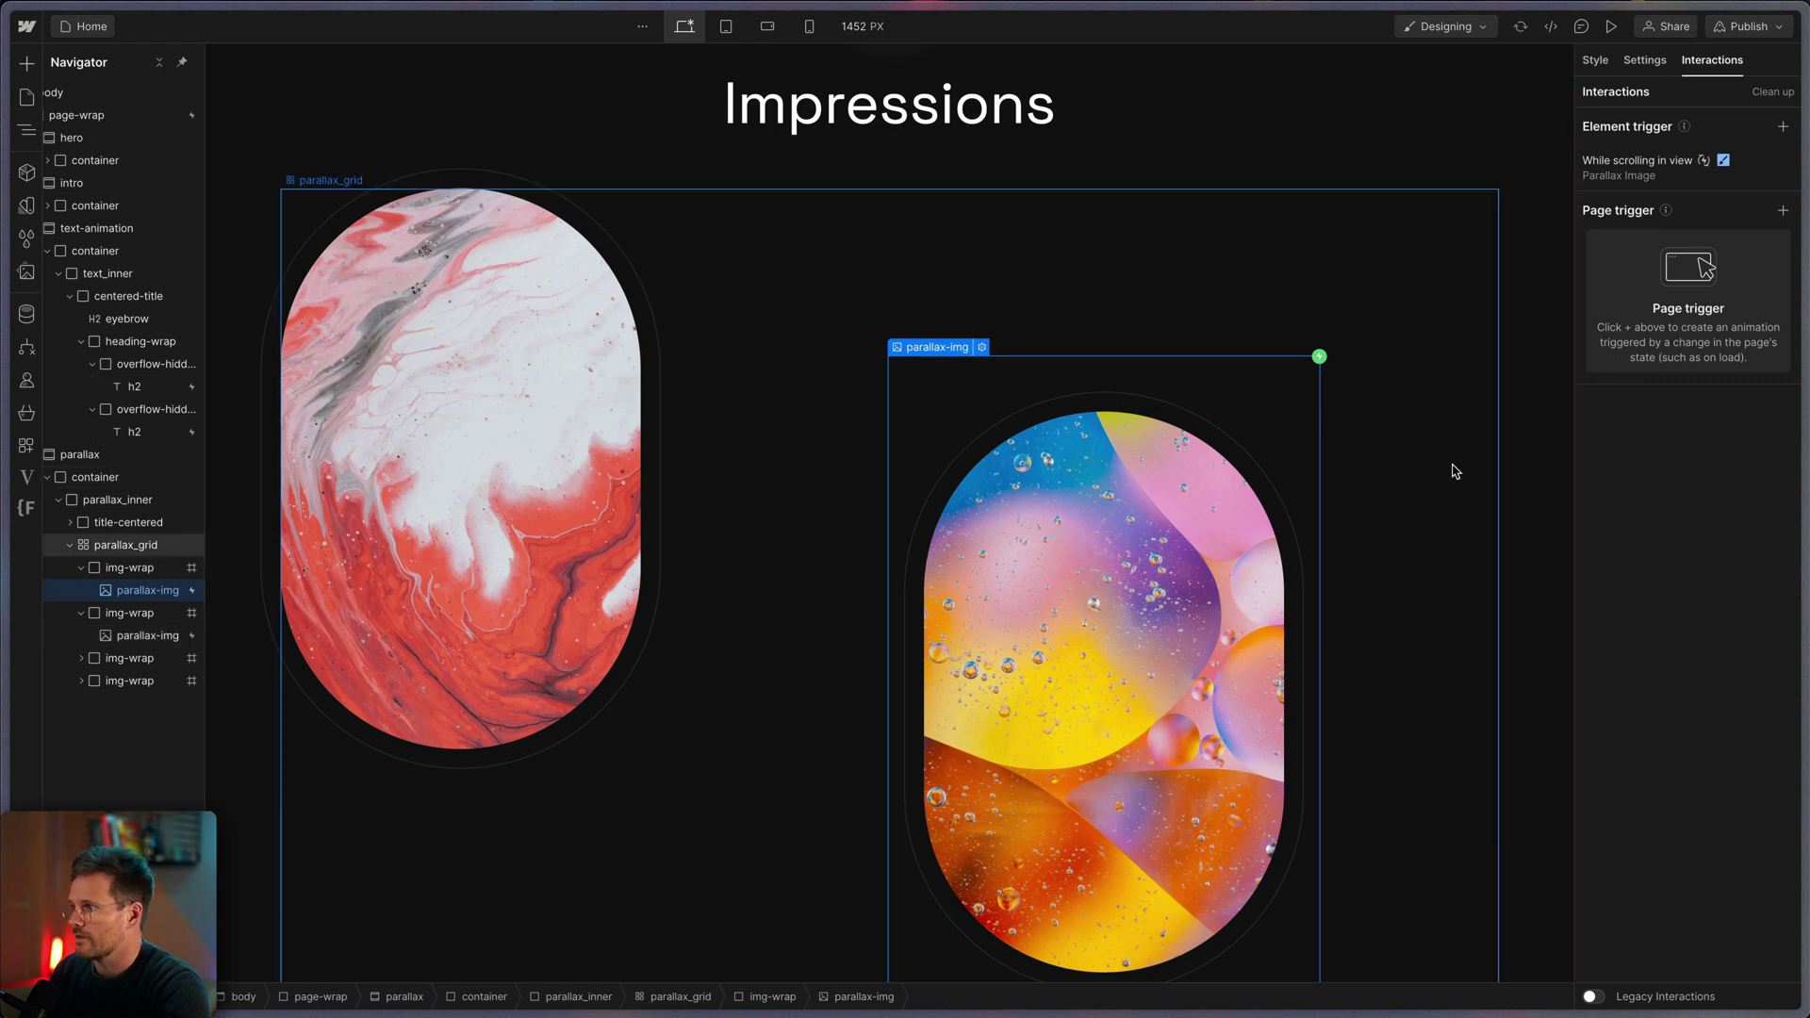
{"action": "left_click", "coordinate": [1611, 26]}
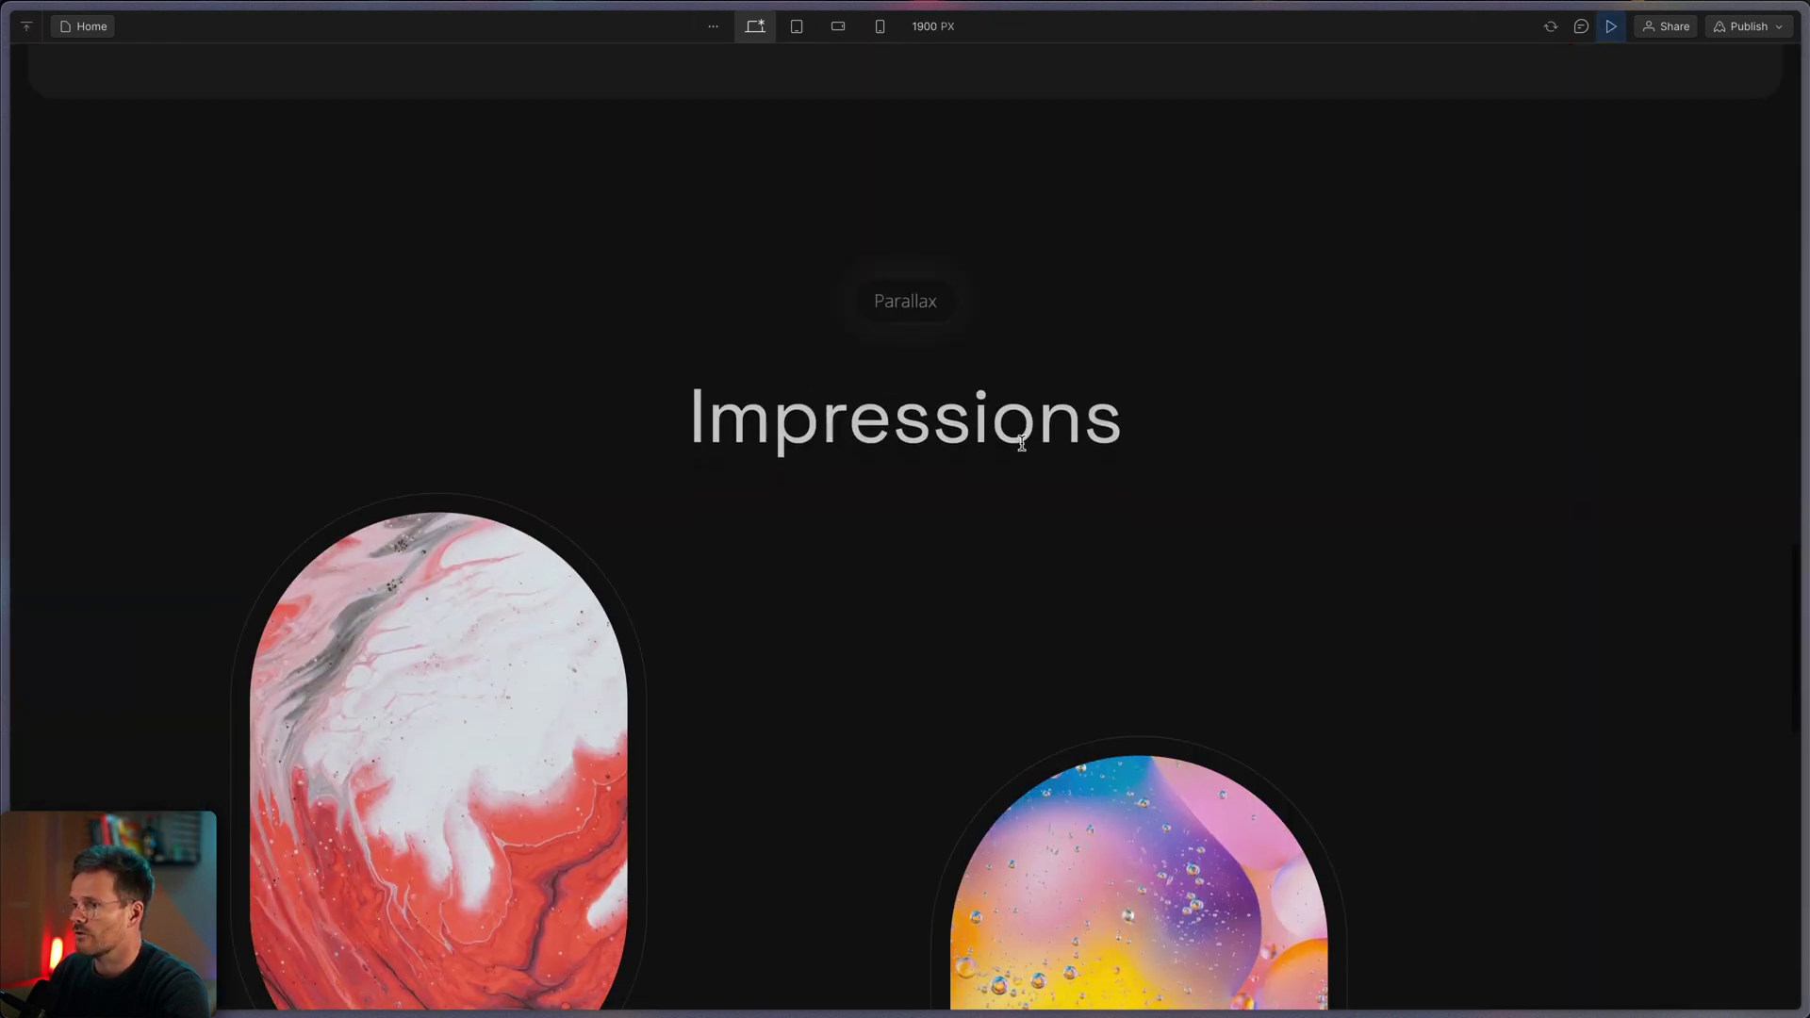
{"action": "scroll", "coordinate": [1024, 449], "scroll_direction": "up", "scroll_amount": 5}
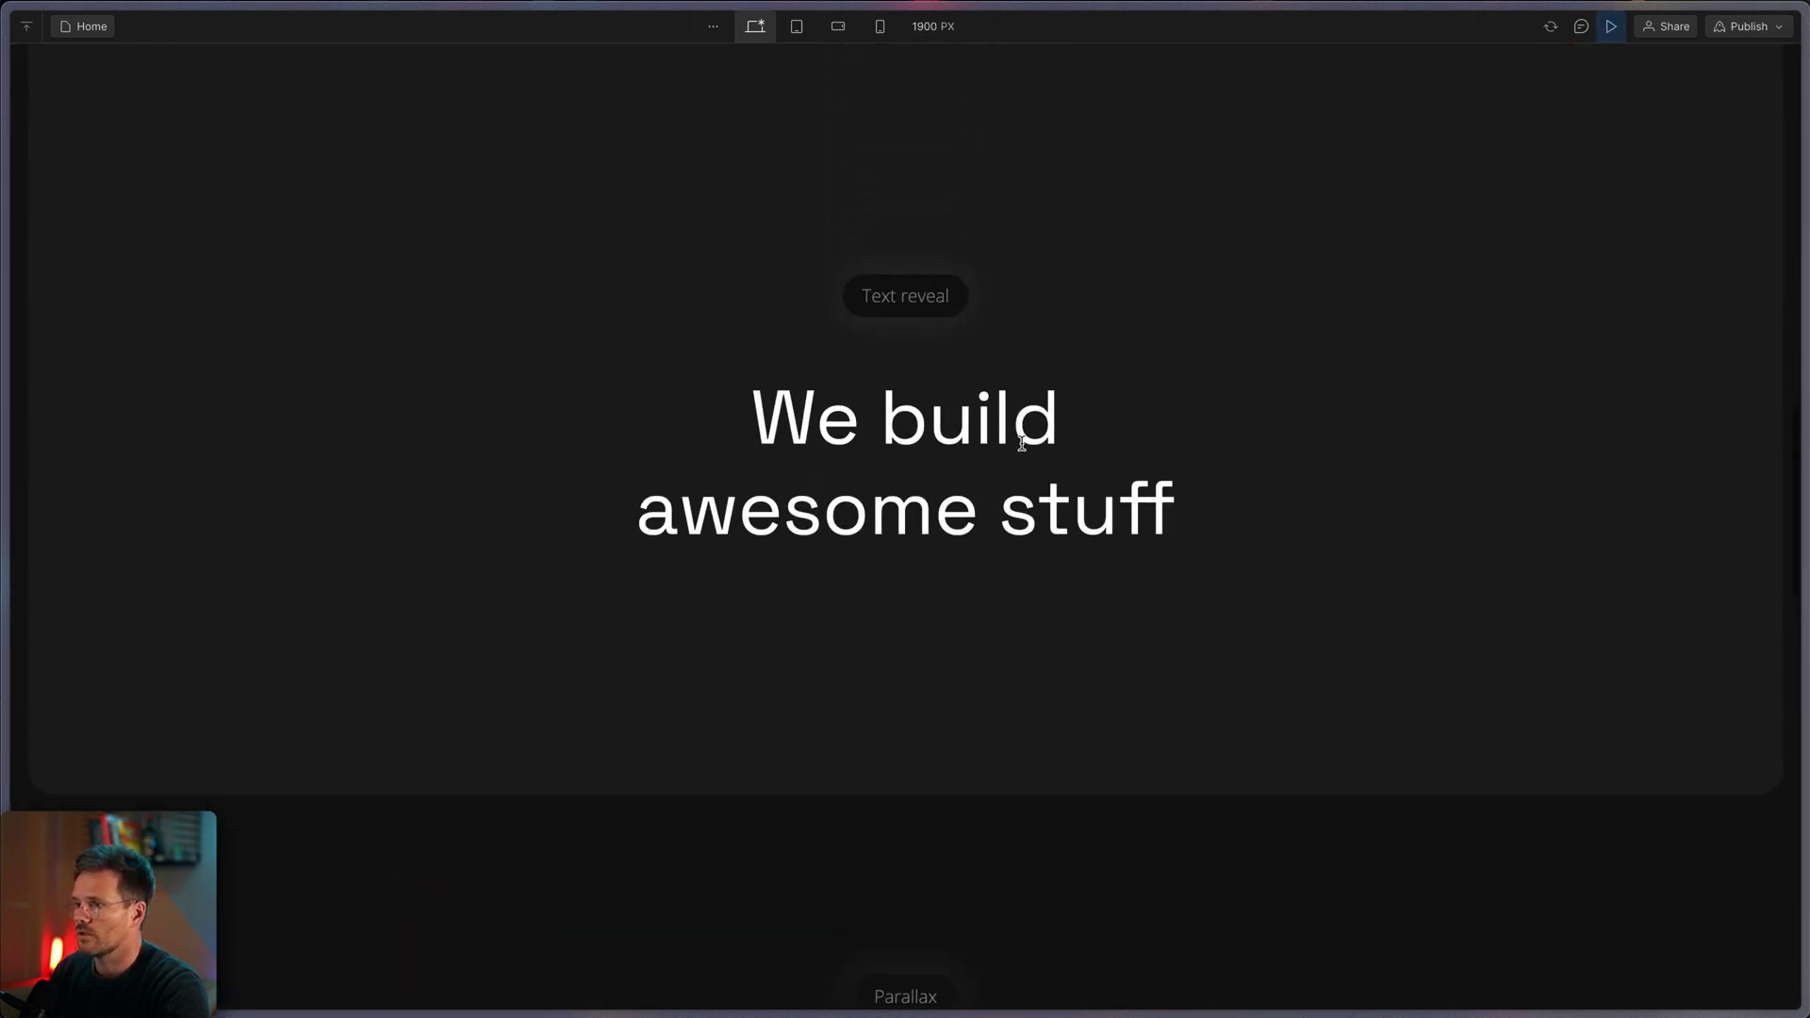
{"action": "scroll", "coordinate": [1024, 449], "scroll_direction": "down", "scroll_amount": 4}
{"action": "scroll", "coordinate": [1025, 450], "scroll_direction": "down", "scroll_amount": 10}
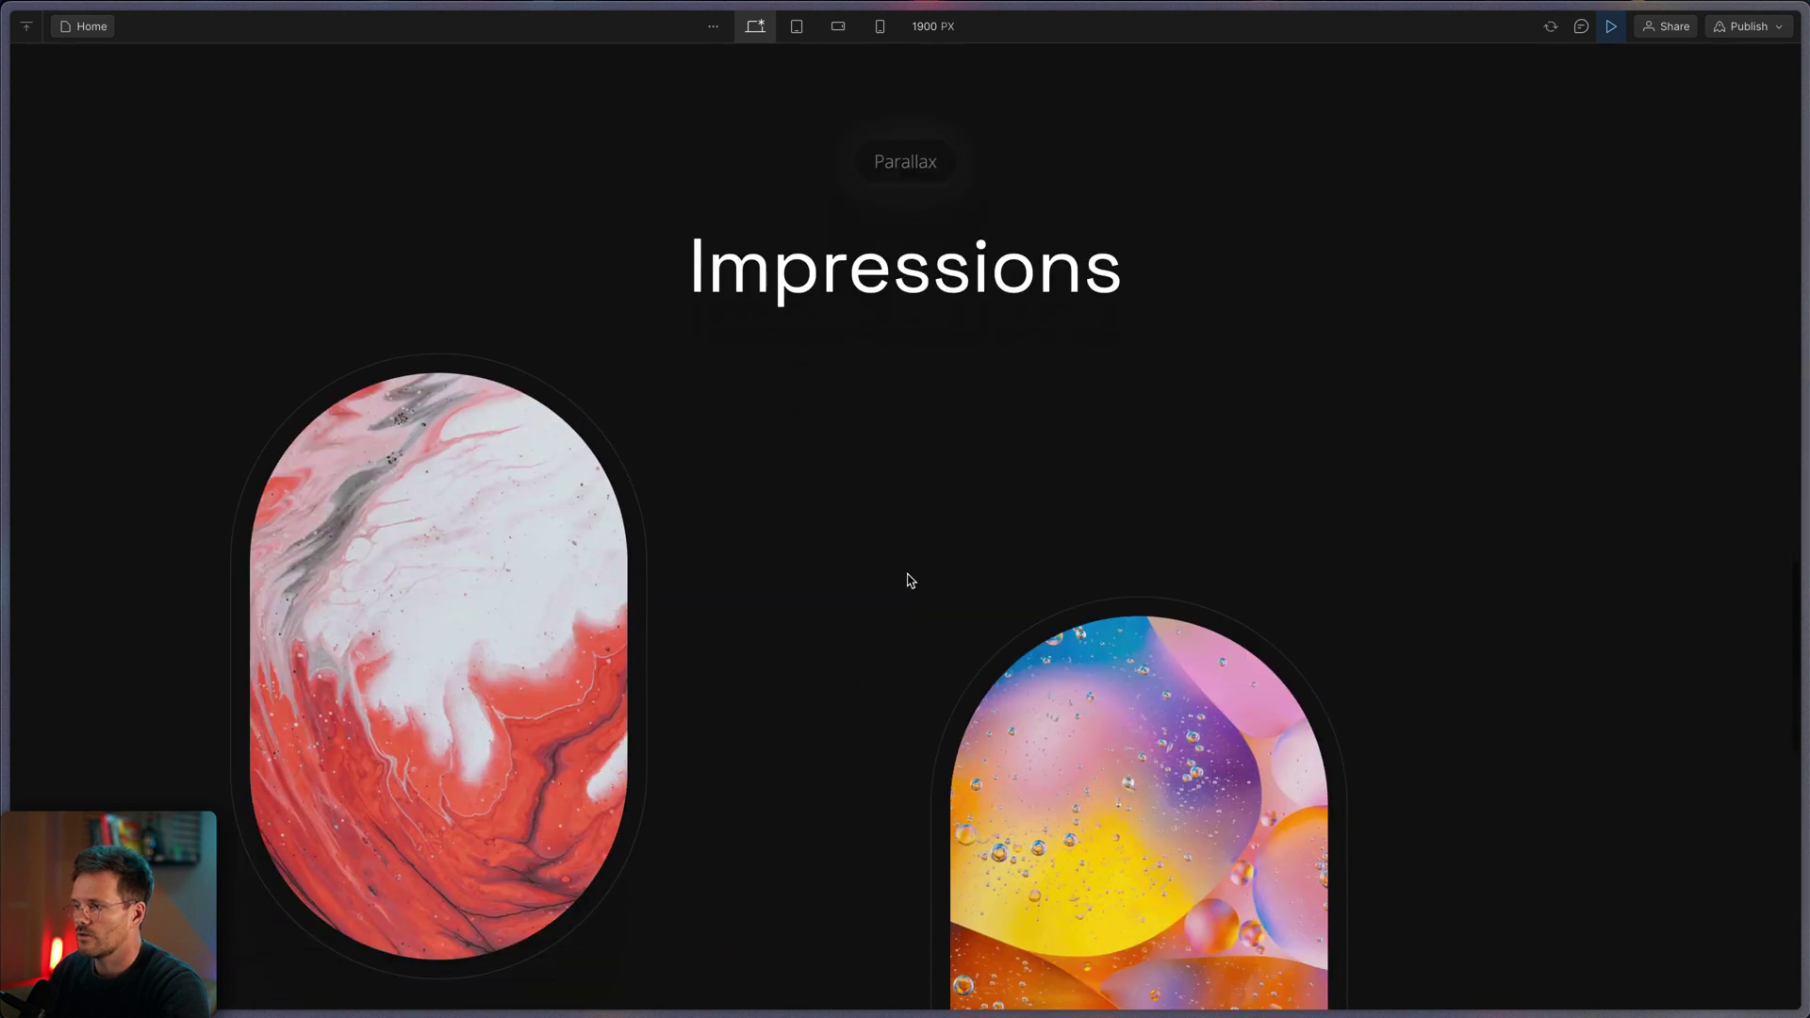
{"action": "scroll", "coordinate": [911, 580], "scroll_direction": "down", "scroll_amount": 8}
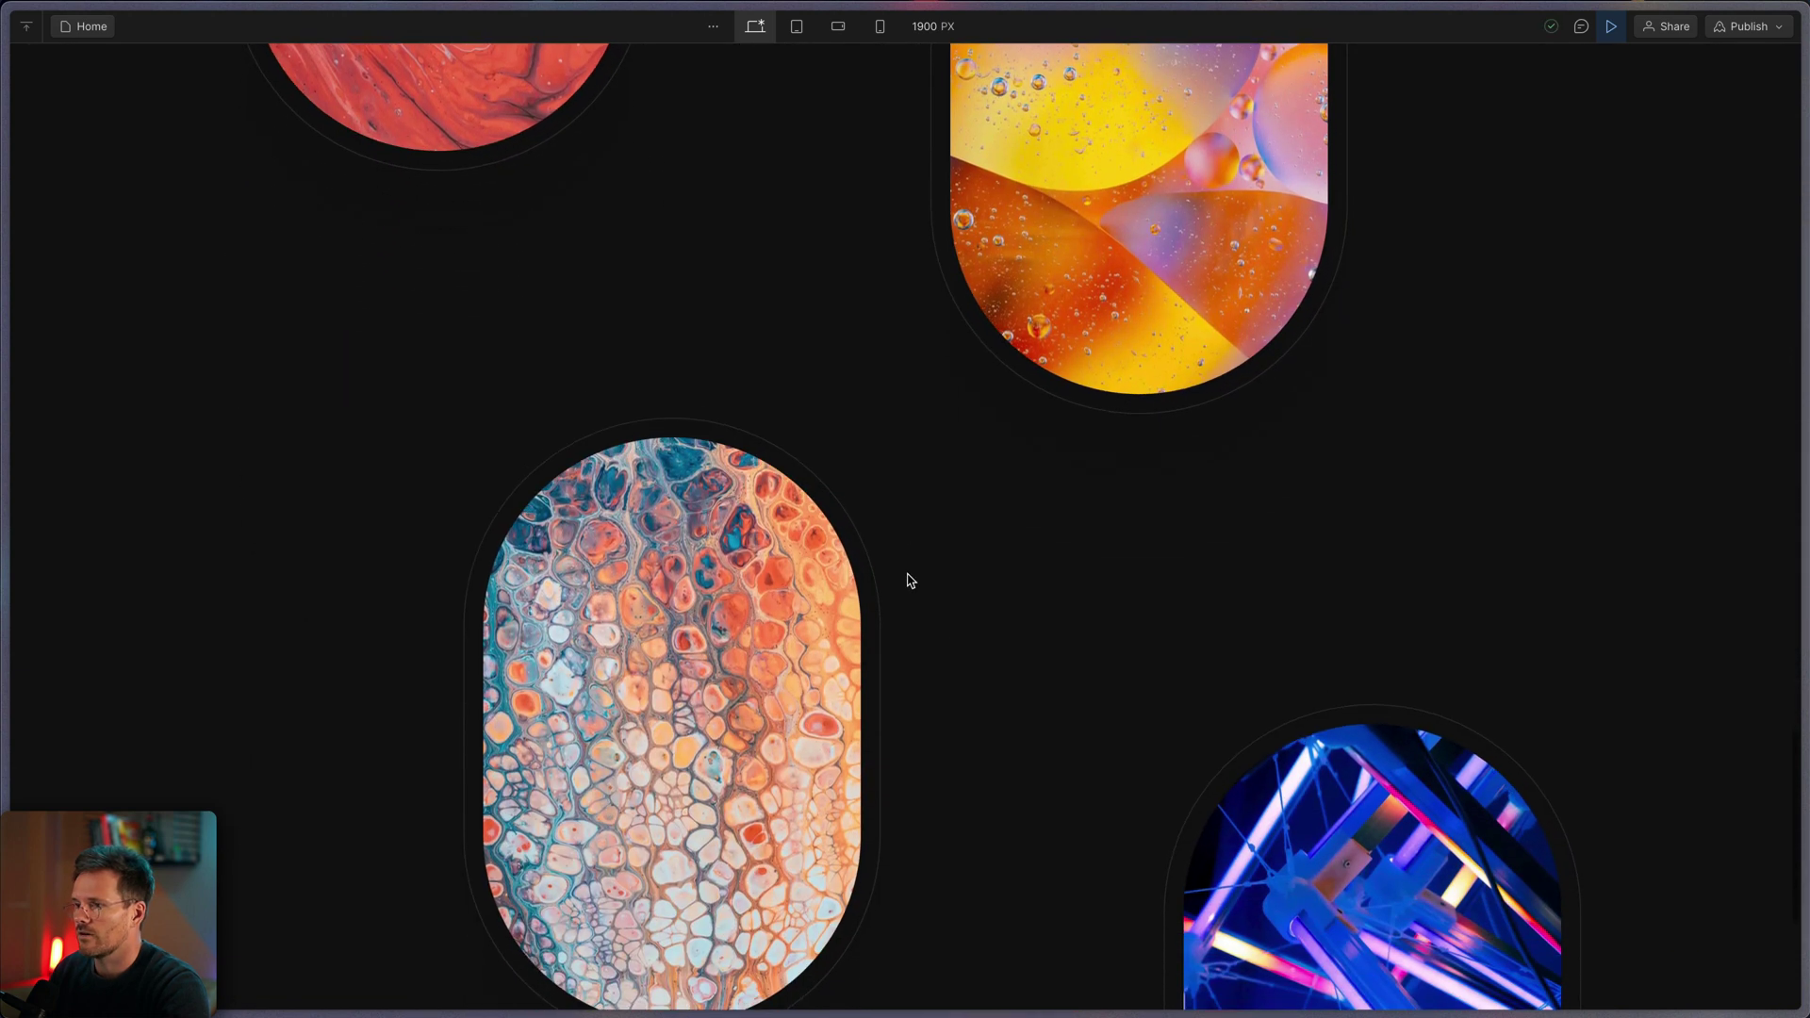
{"action": "scroll", "coordinate": [910, 579], "scroll_direction": "down", "scroll_amount": 3}
{"action": "scroll", "coordinate": [788, 374], "scroll_direction": "up", "scroll_amount": 5}
{"action": "scroll", "coordinate": [788, 375], "scroll_direction": "up", "scroll_amount": 5}
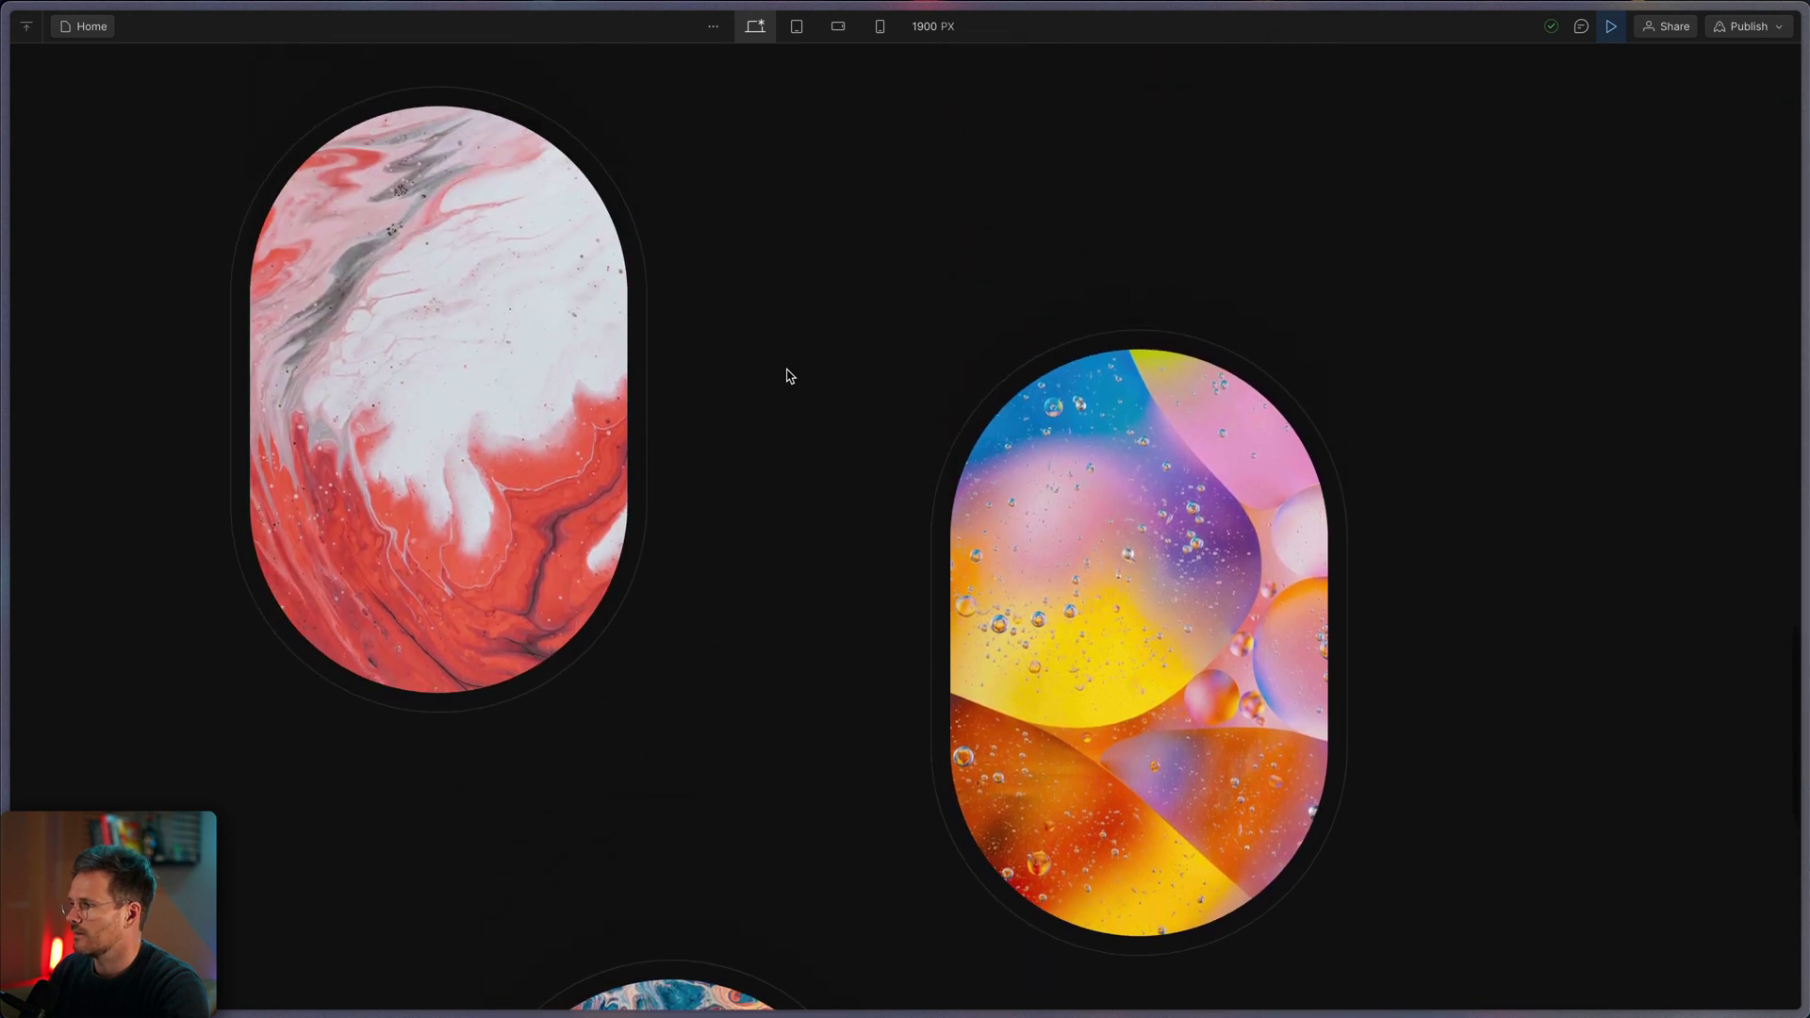